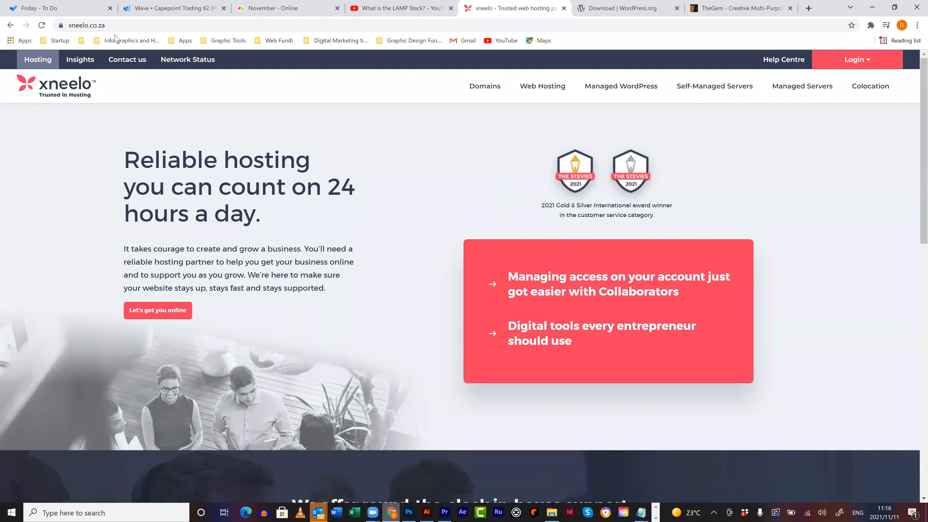
- Go to xneelo's domain name search and registration page
key("ctrl+l")
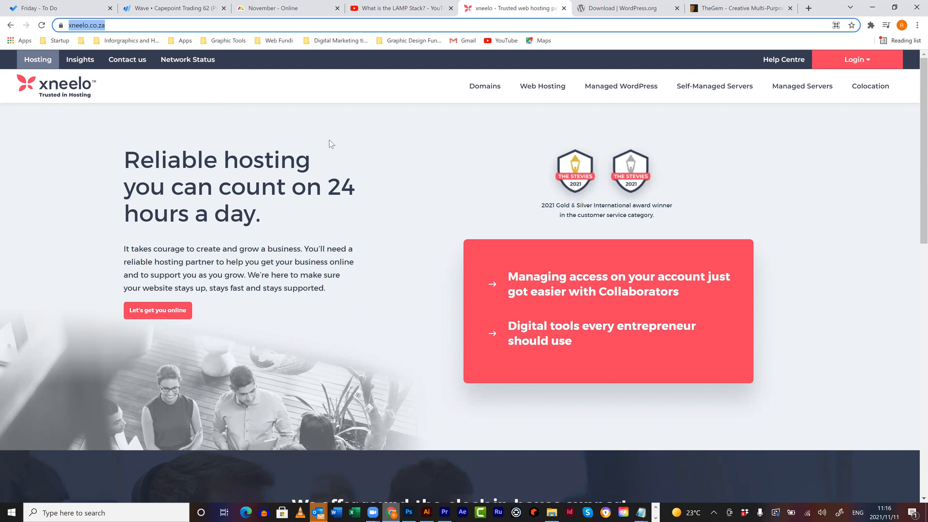
left_click(491, 93)
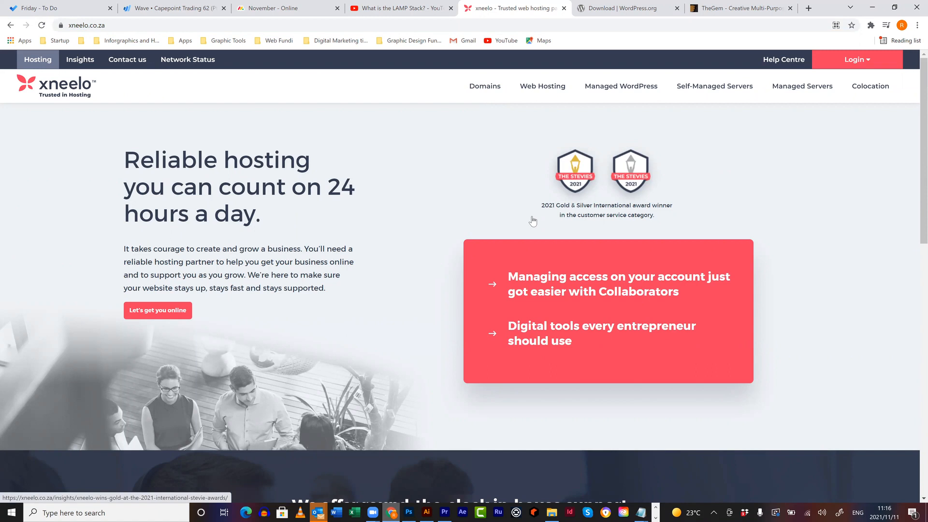
left_click(533, 220)
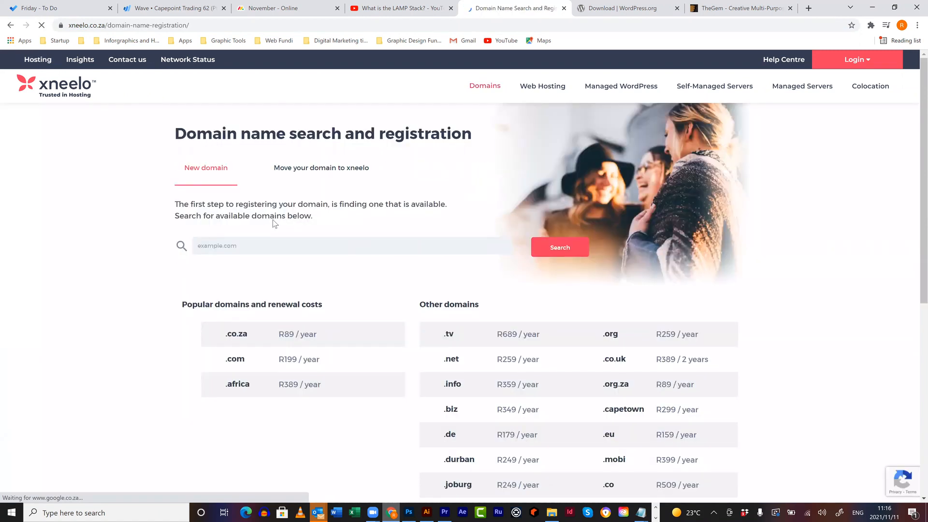
scroll(266, 217, "down", 1)
scroll(258, 244, "up", 1)
- Fill the domain search box with crazychickenfridays.co.za from the autofill suggestions
left_click(259, 246)
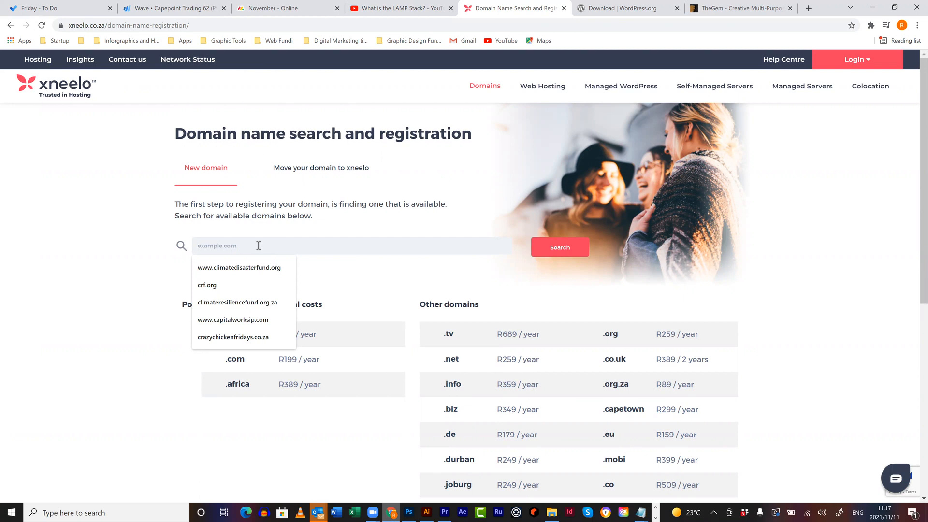
left_click(370, 276)
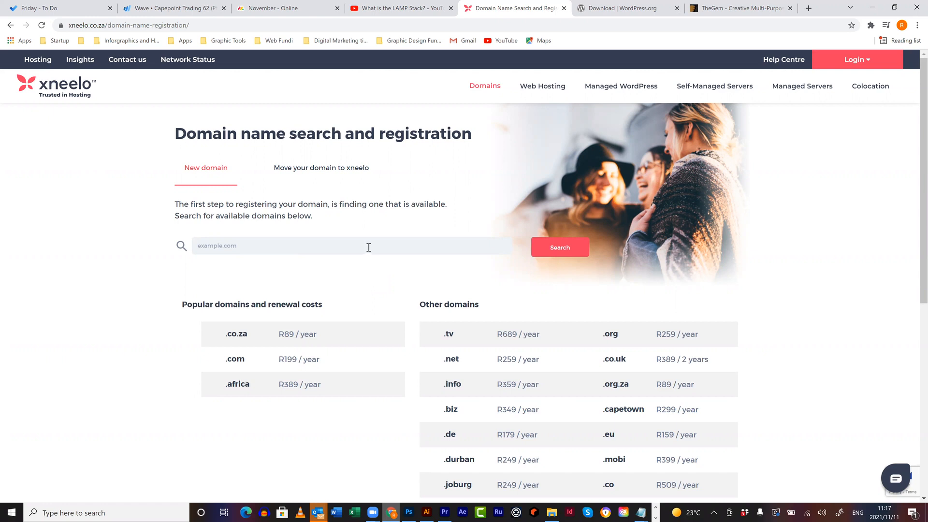
left_click(368, 246)
left_click(354, 283)
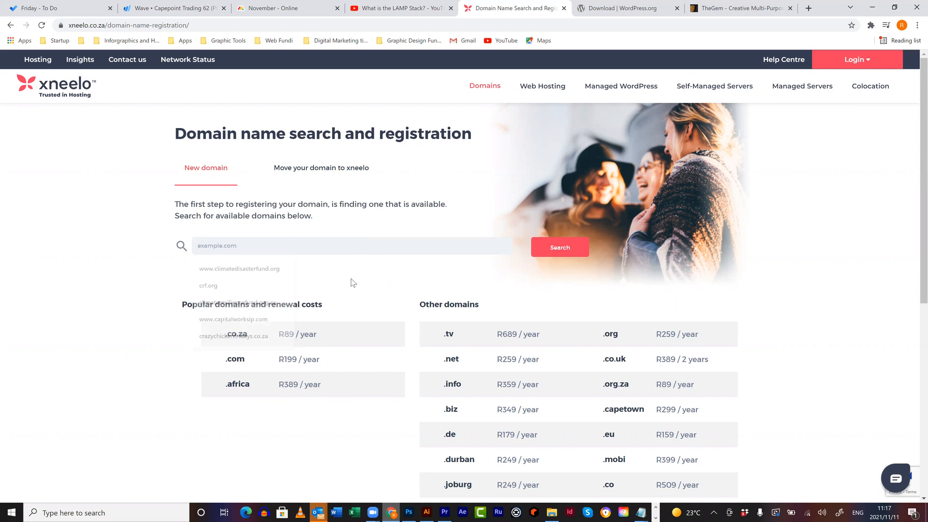
left_click(282, 248)
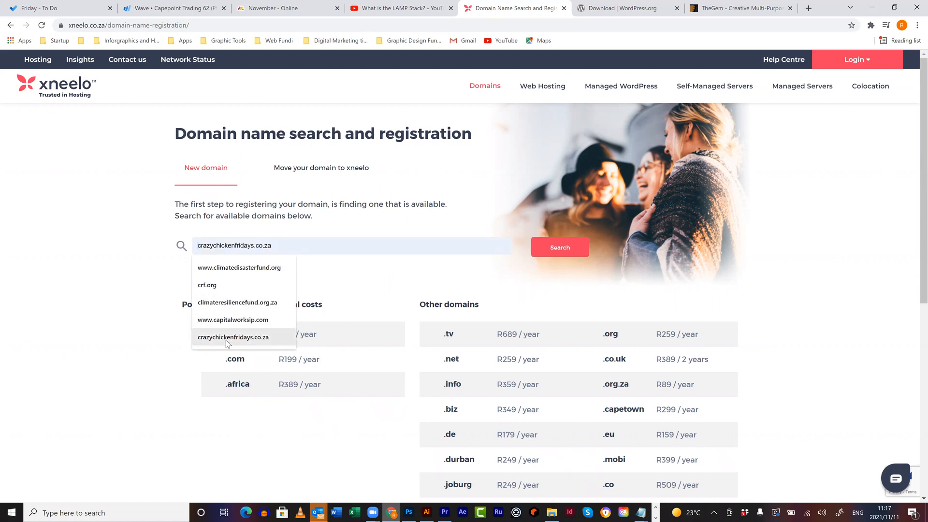
left_click(251, 336)
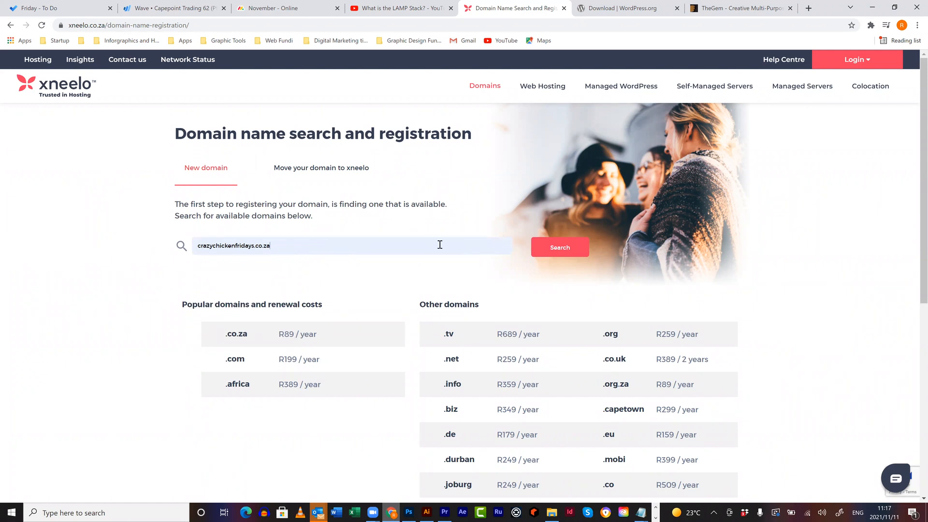
- Search crazychickenfridays.co.za and confirm it is available at R89 / year
left_click(553, 251)
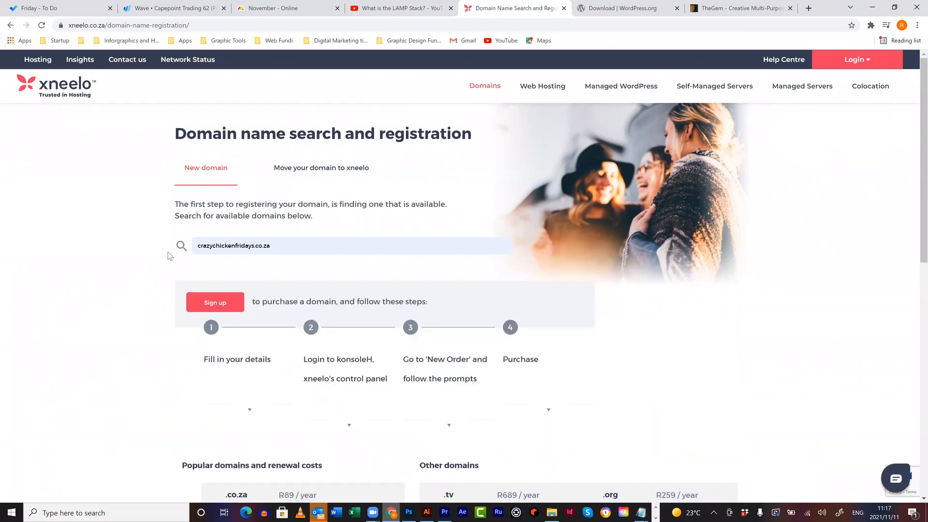
scroll(137, 312, "down", 3)
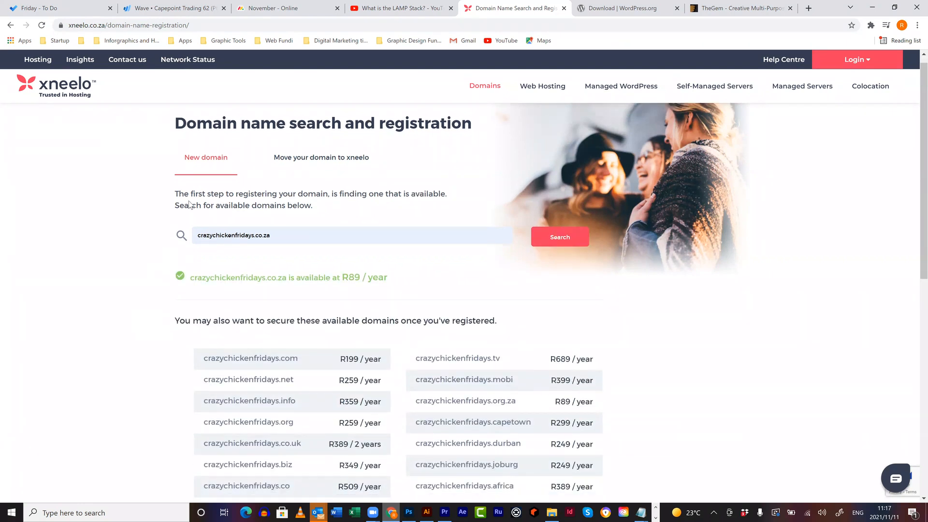
scroll(369, 223, "up", 2)
left_click_drag(399, 247, 190, 243)
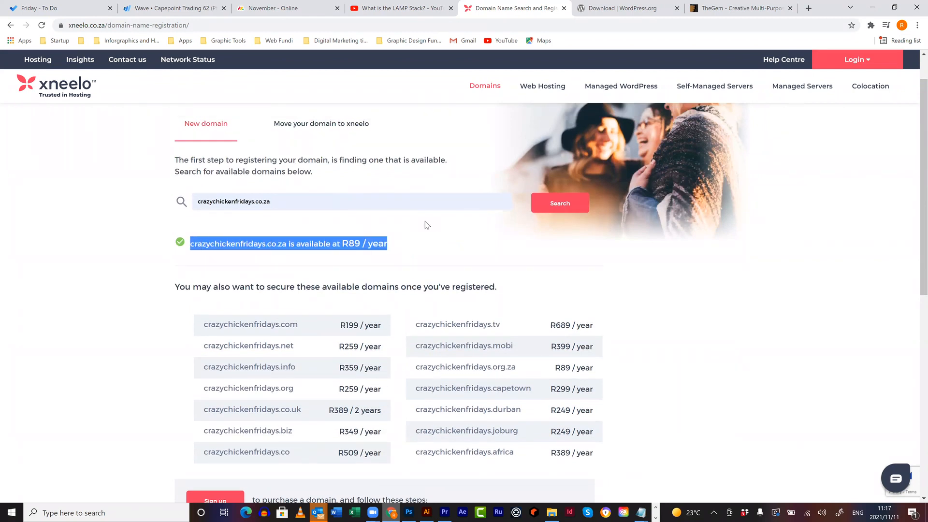
scroll(425, 223, "down", 1)
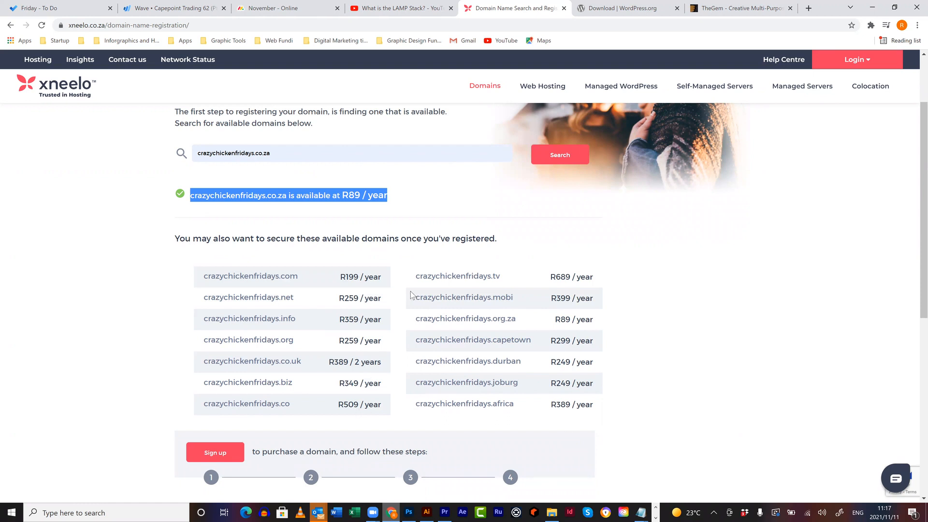
scroll(460, 278, "up", 2)
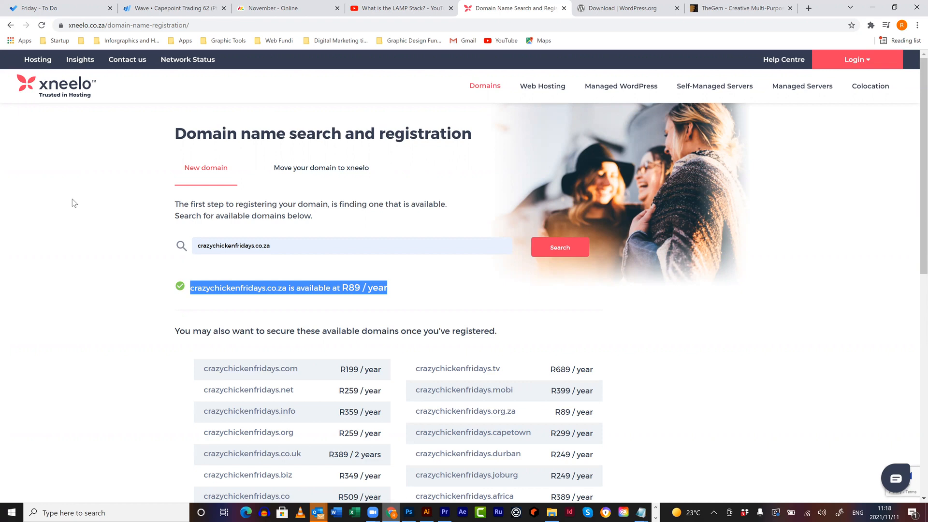
- Move on to xneelo's Web Hosting page advertising shared hosting from R99 per month
left_click(126, 233)
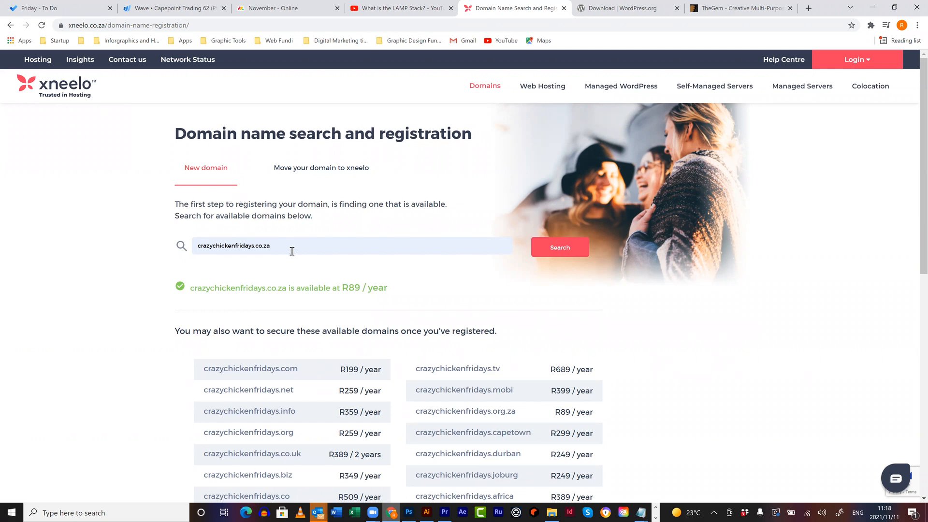
scroll(234, 358, "down", 4)
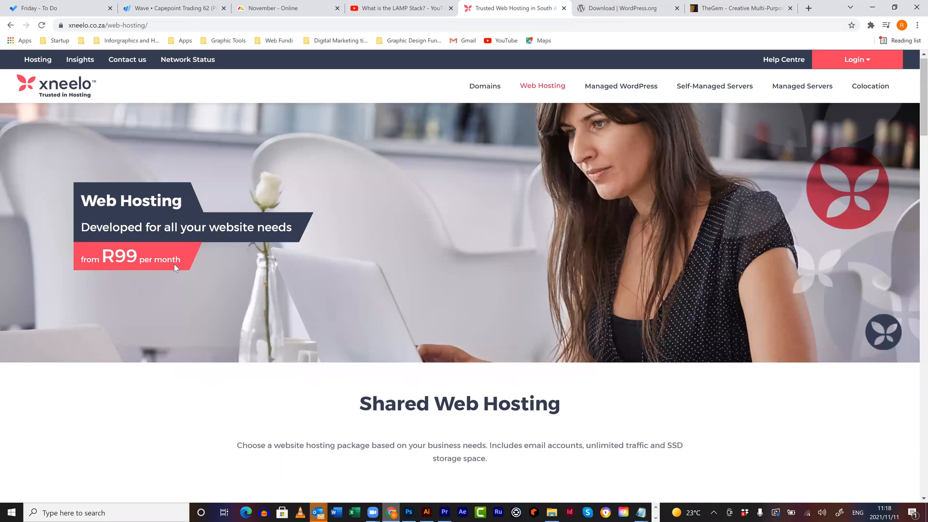
scroll(174, 264, "down", 7)
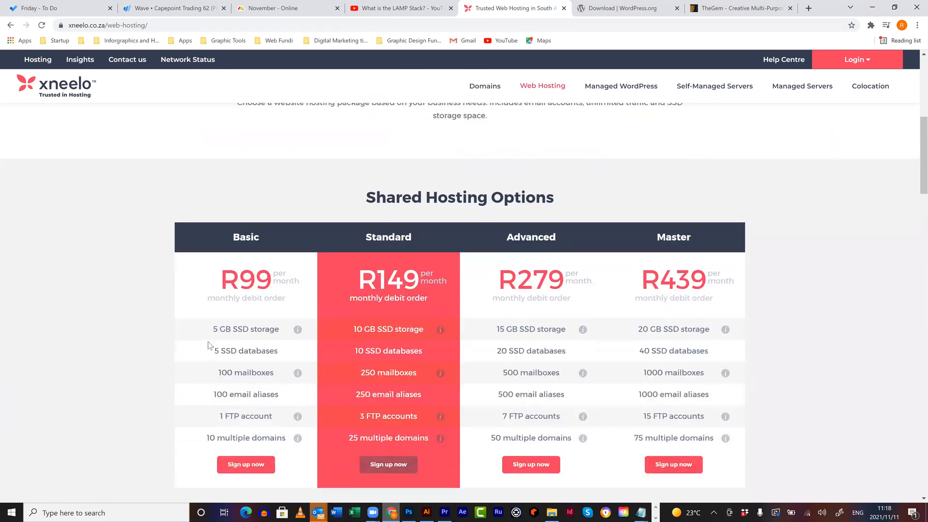
- Bring the four Shared Hosting Options plans (R99–R439 monthly) into view and open Start search
scroll(208, 341, "down", 2)
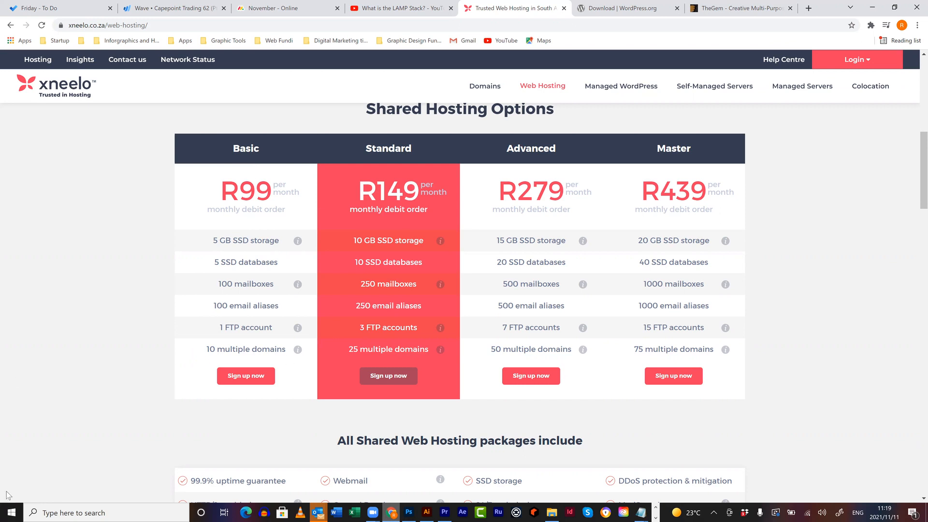
left_click(12, 510)
- Launch a blank Notepad window and size it to sit over the xneelo pricing page
type("notepad")
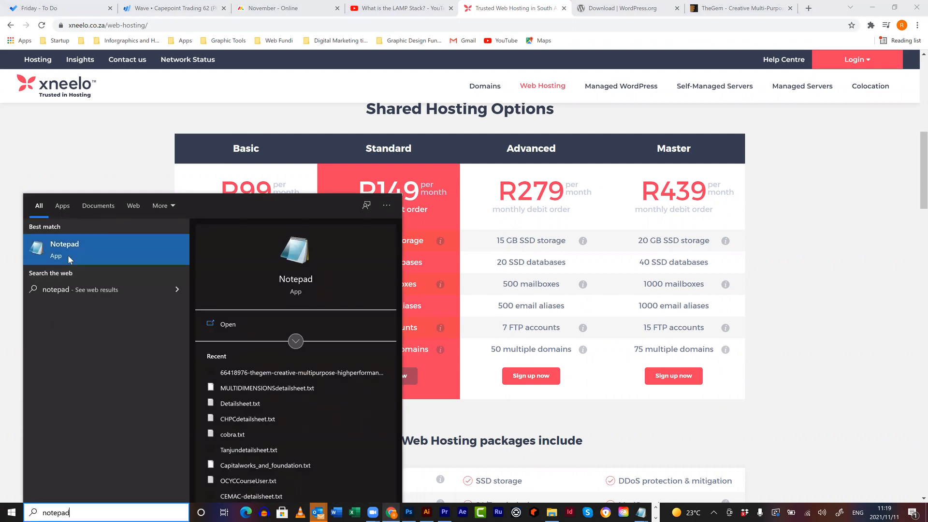
left_click(68, 254)
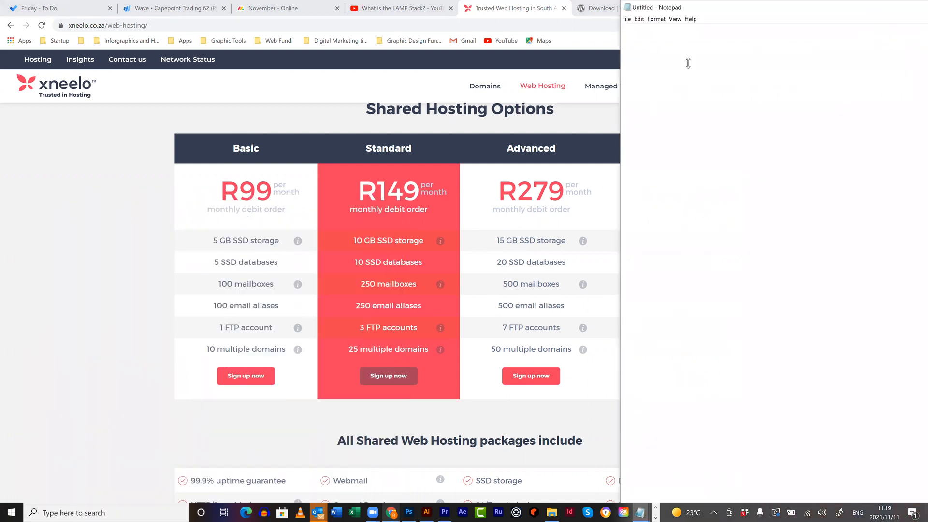
left_click_drag(749, 5, 289, 22)
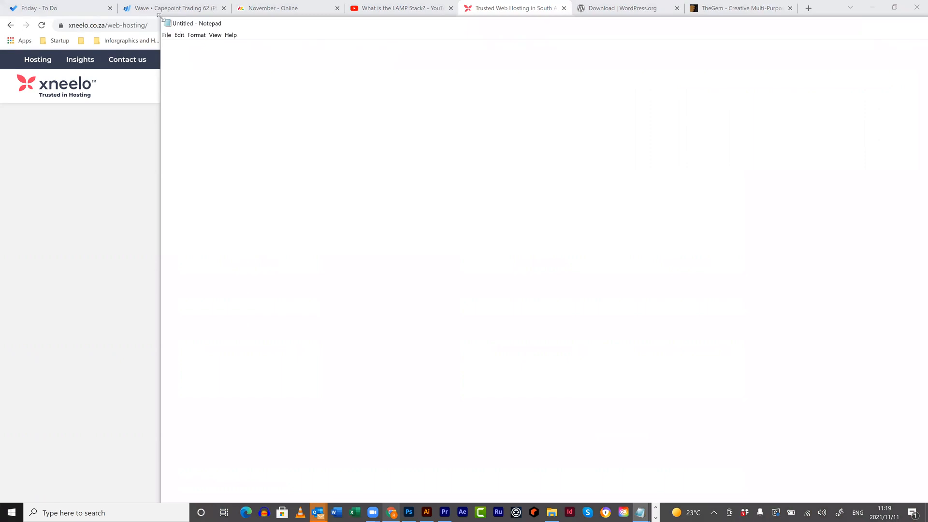
left_click_drag(159, 15, 114, 67)
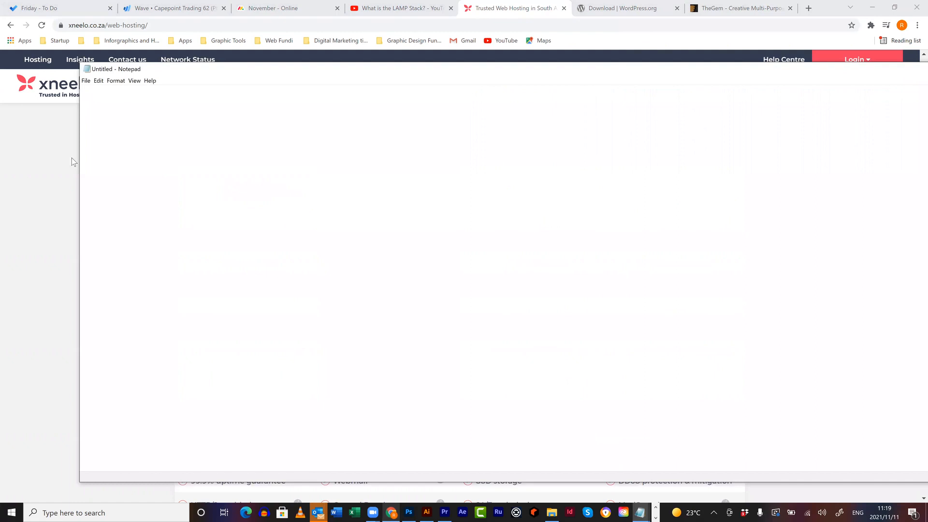
left_click_drag(78, 156, 718, 82)
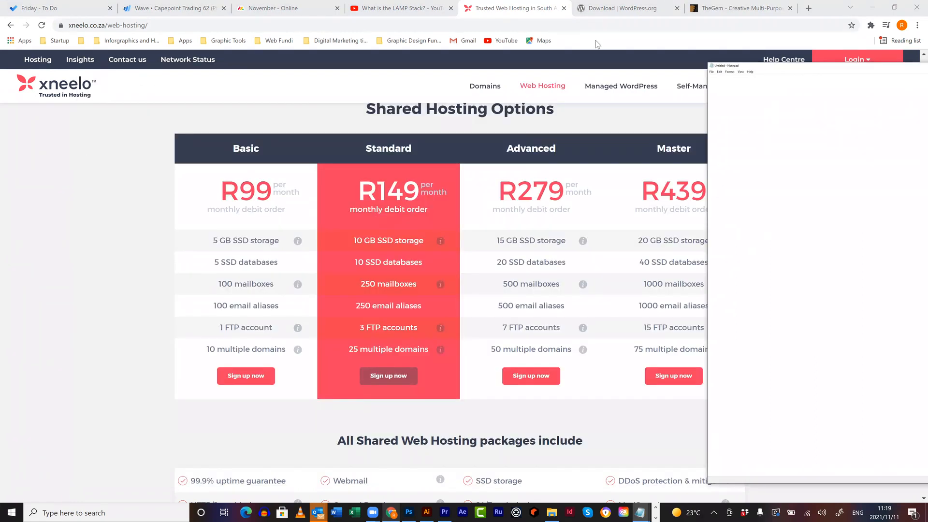
left_click_drag(926, 65, 926, 15)
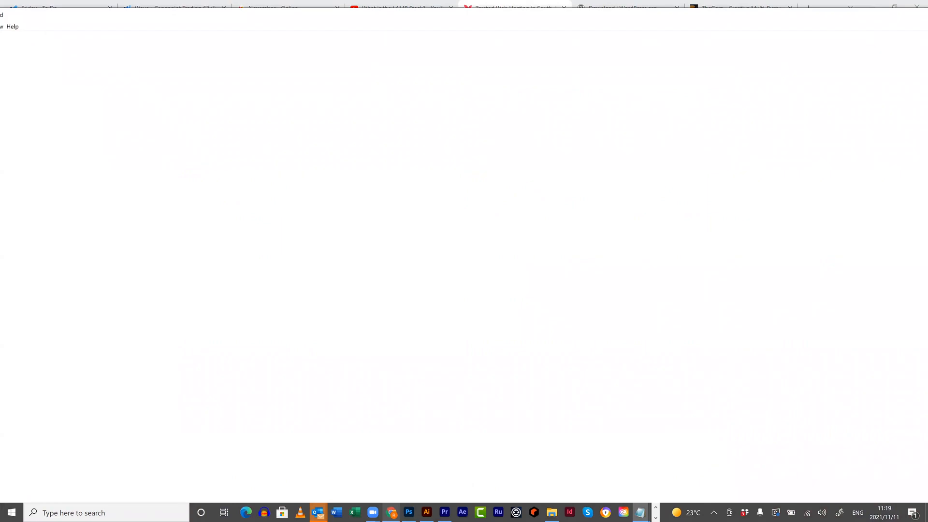
left_click_drag(927, 159, 505, 160)
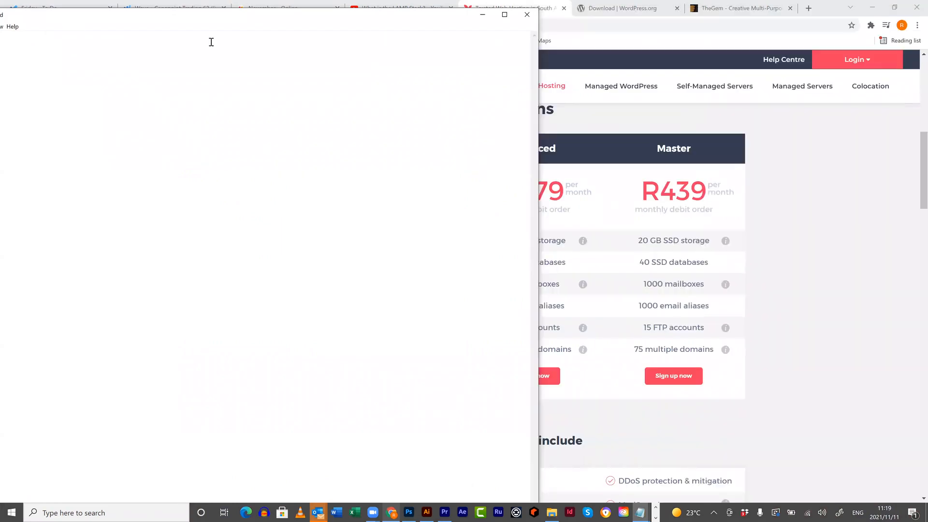
left_click_drag(195, 17, 463, 366)
left_click_drag(465, 360, 476, 0)
left_click(897, 6)
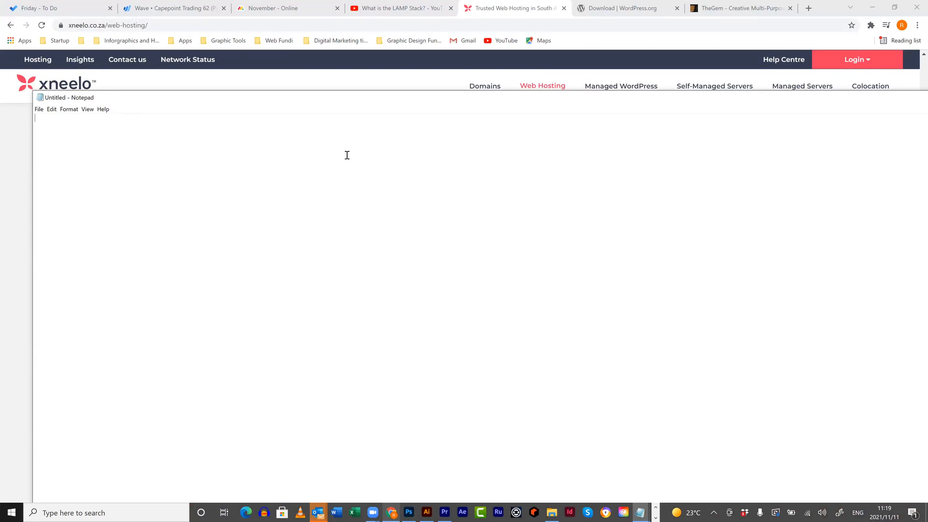
- Type the heading 'Xneelo login:' on the note's first line
type("Xneelo login")
key("BackSpace")
key("BackSpace")
type("in")
- Open File Explorer at the Dropbox Detailsheets folder
left_click(392, 512)
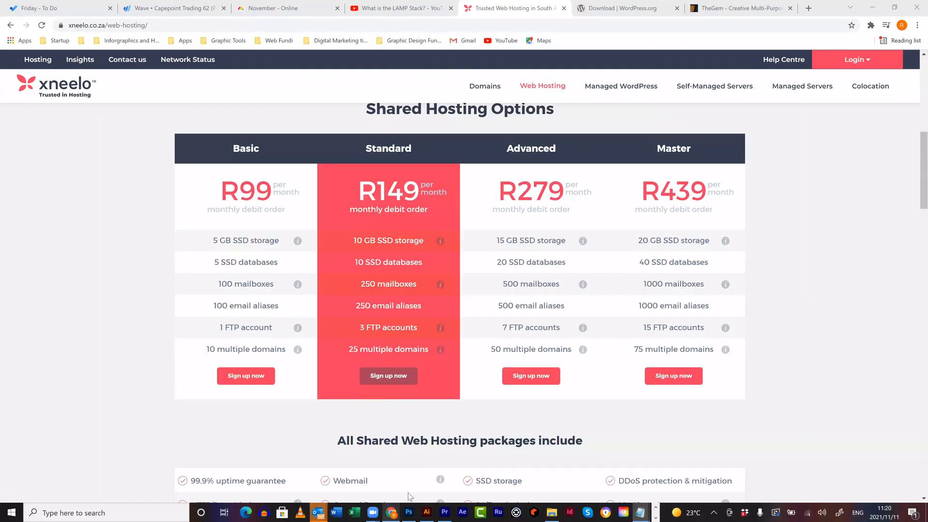
left_click(559, 511)
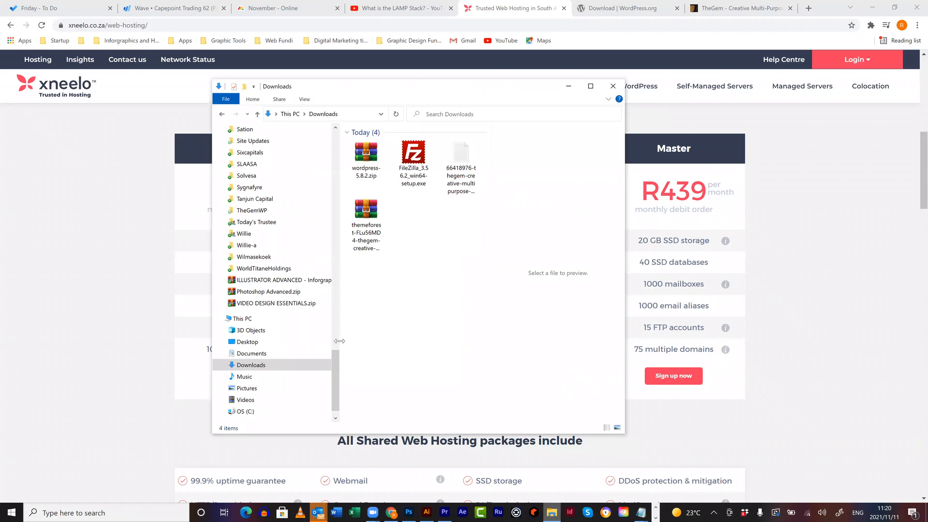
scroll(338, 317, "up", 4)
left_click_drag(341, 256, 339, 246)
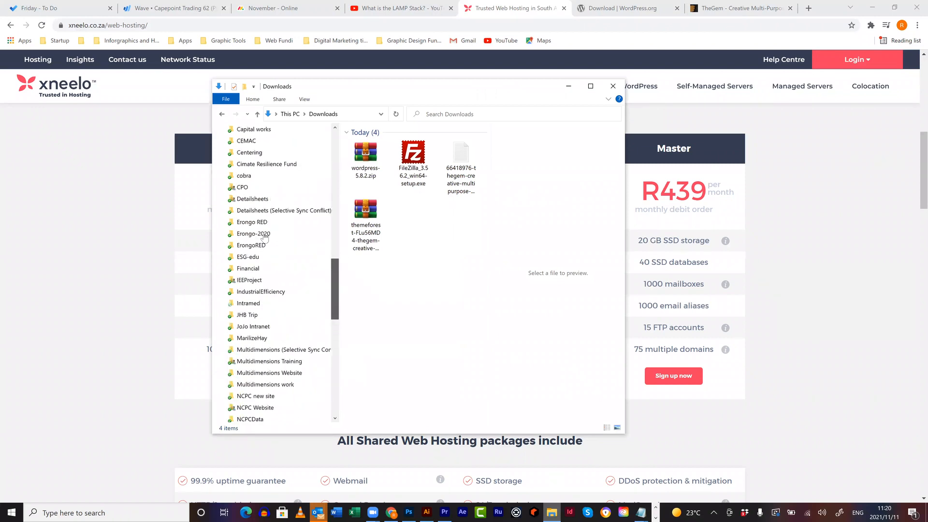
left_click(257, 269)
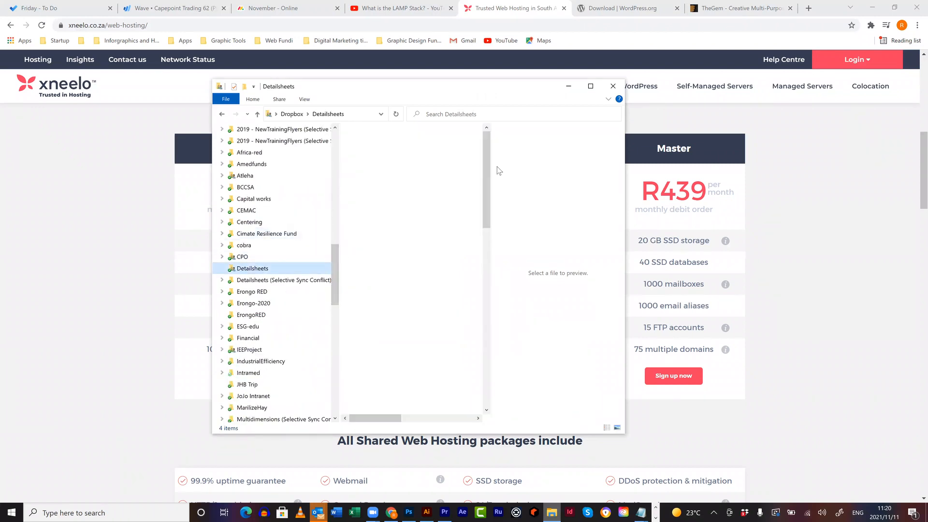
mouse_move(485, 172)
left_mouse_down()
mouse_move(494, 316)
mouse_move(490, 173)
mouse_move(489, 181)
left_mouse_up()
scroll(433, 235, "up", 4)
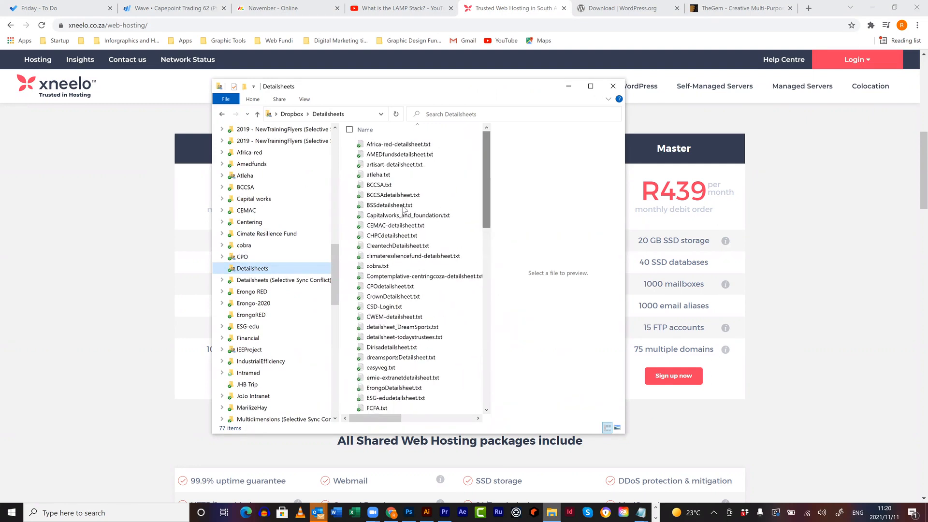
- Open BCCSAdetailsheet.txt to check it, then close it again
left_click(433, 195)
left_click_drag(485, 17, 309, 21)
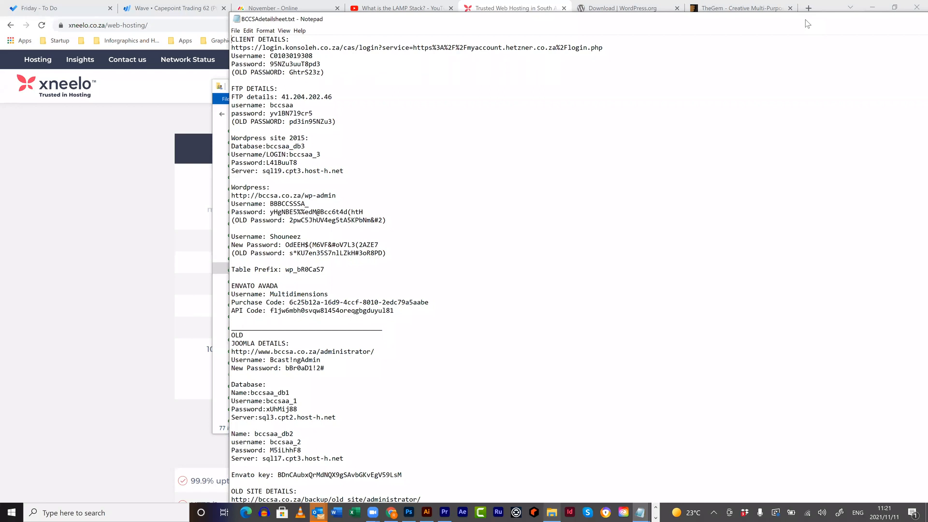
left_click_drag(913, 109, 856, 153)
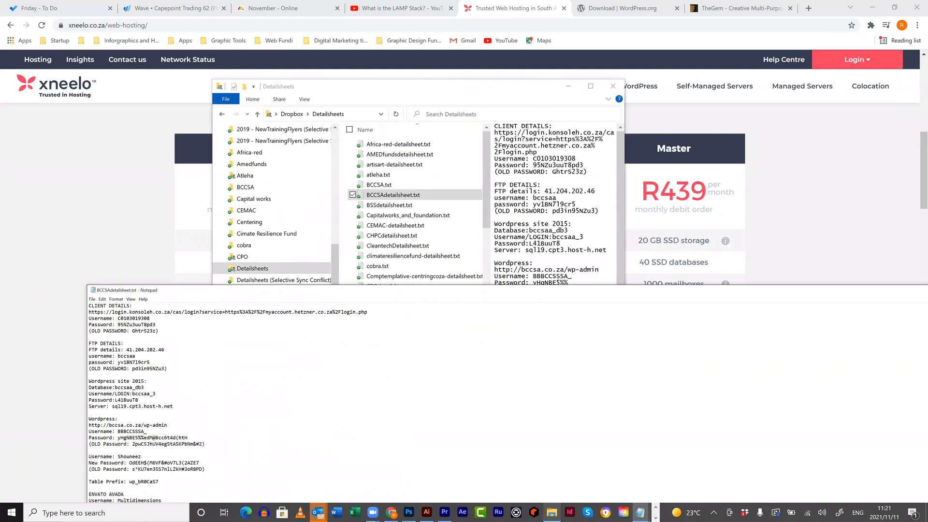
key("alt+F4")
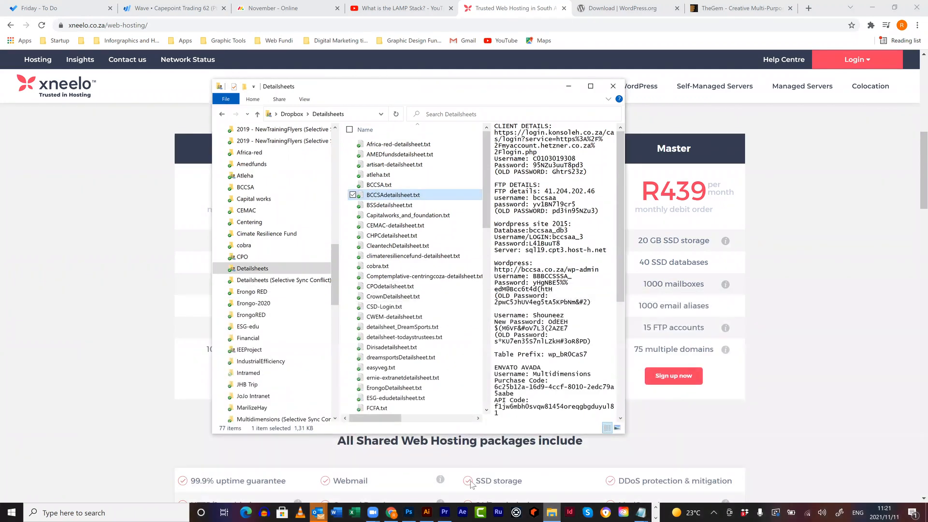
- Preview MULTIDIMENSIONSdetailsheet.txt to read its website login details
left_click(640, 512)
left_click(636, 468)
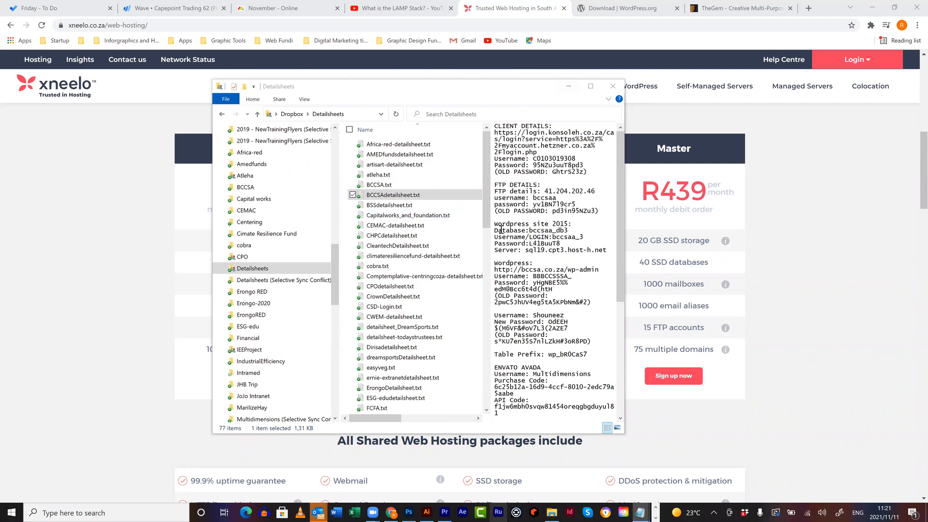
left_click_drag(486, 224, 486, 323)
scroll(423, 237, "up", 2)
left_click(433, 207)
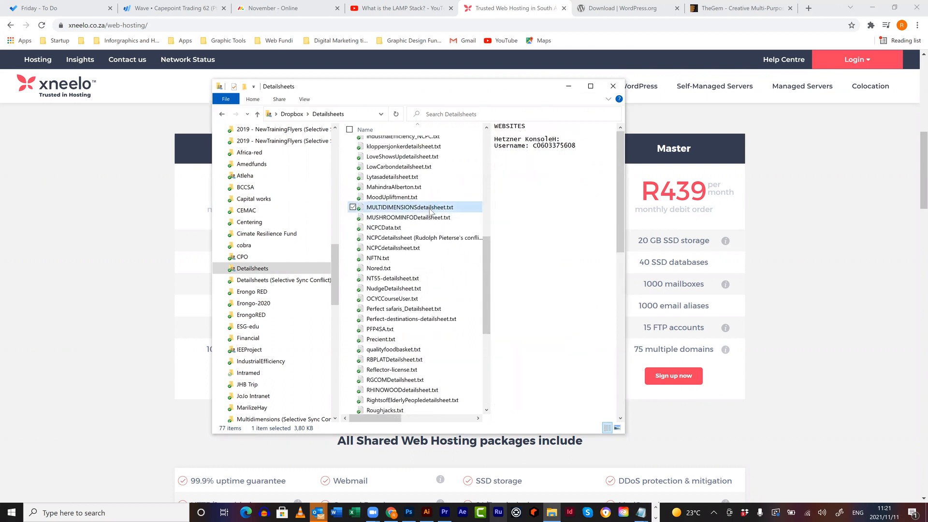
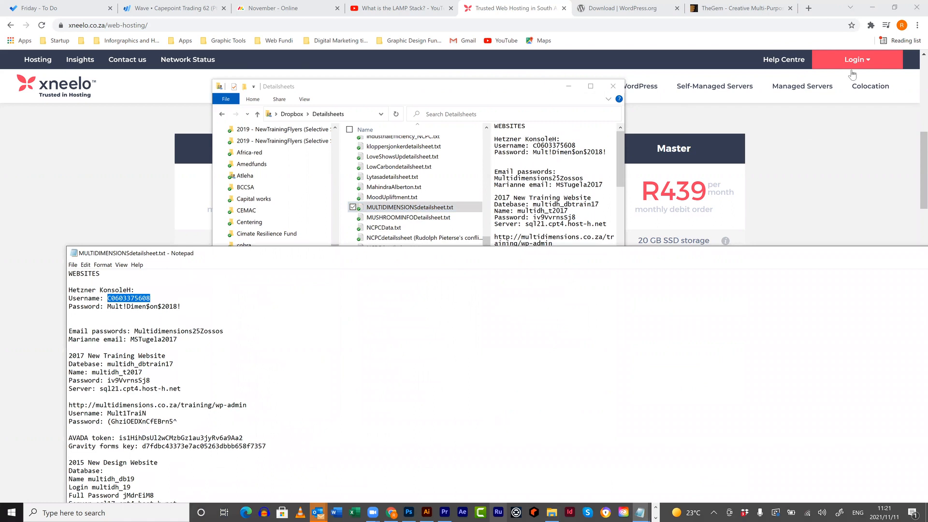
- Bring Chrome back and go to the konsoleH Login page from the xneelo Login menu
left_click(855, 65)
left_click(849, 110)
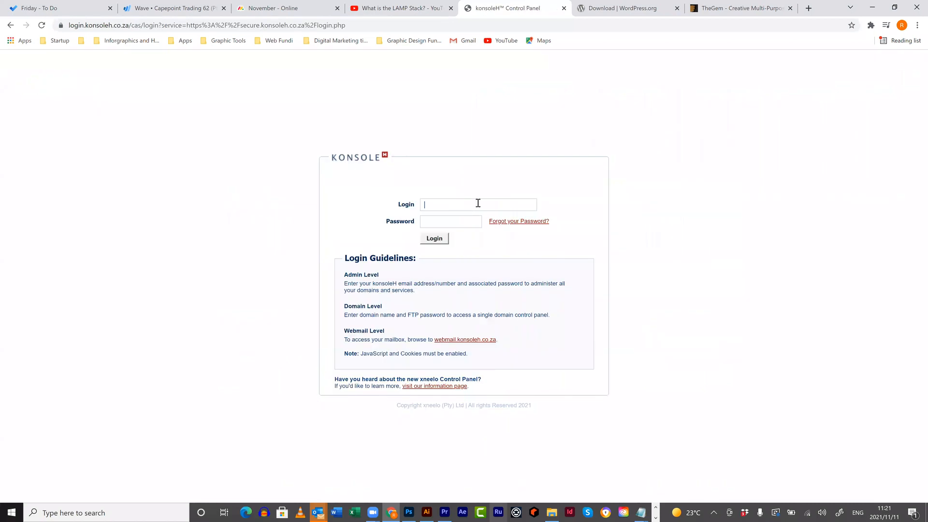
- Log into konsoleH with the saved account number and the password copied from the detail sheet
left_click(478, 203)
key("ctrl+v")
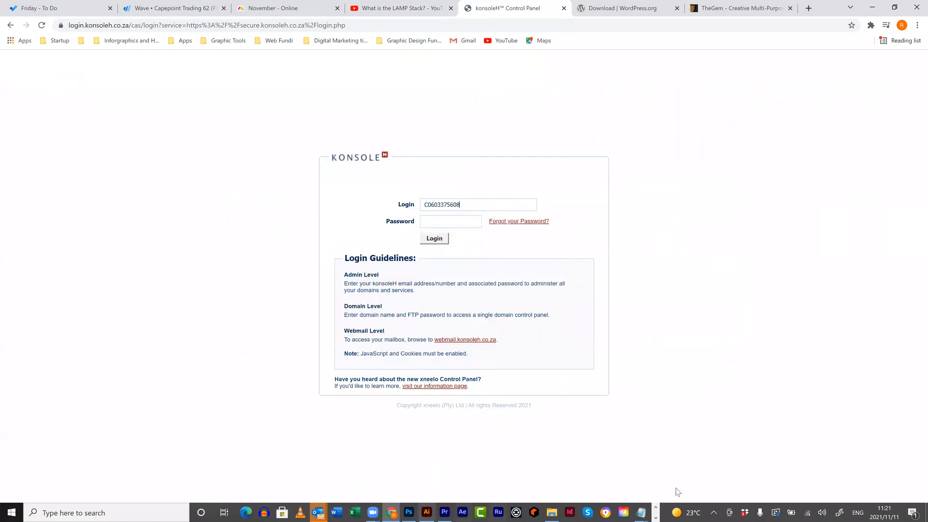
left_click(640, 510)
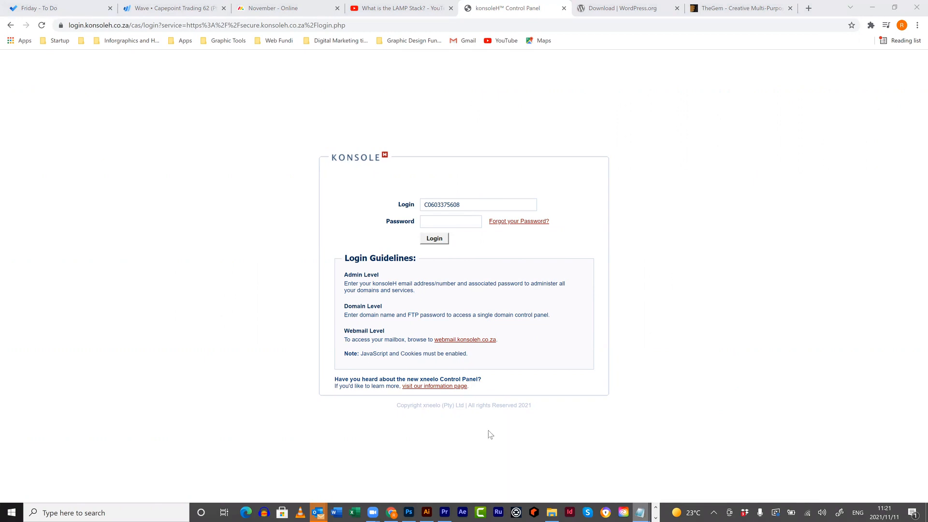
left_click_drag(191, 308, 107, 307)
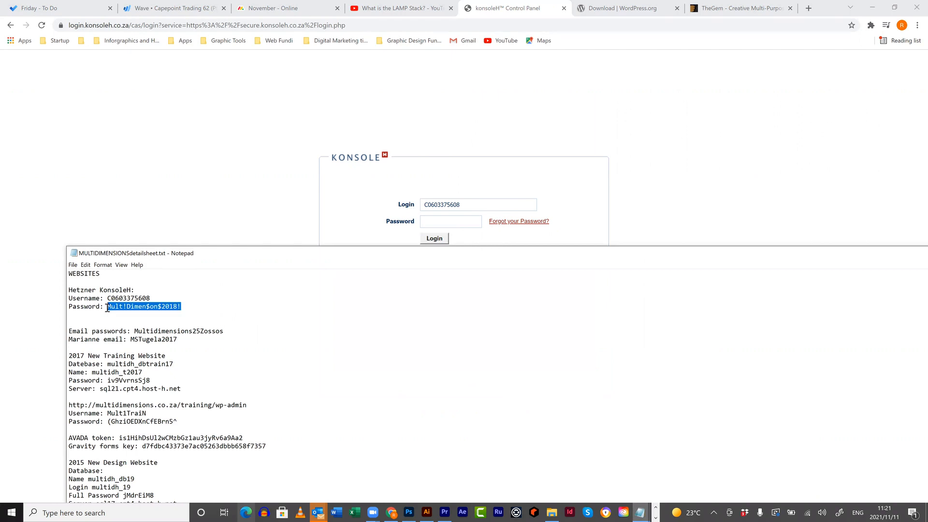
left_click(464, 224)
key("ctrl+v")
left_click(441, 243)
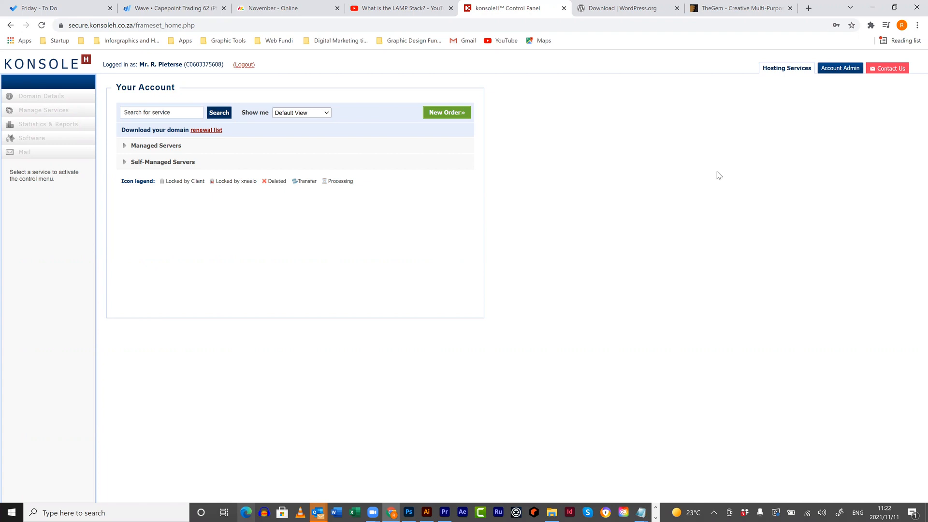
left_click(809, 8)
type("w")
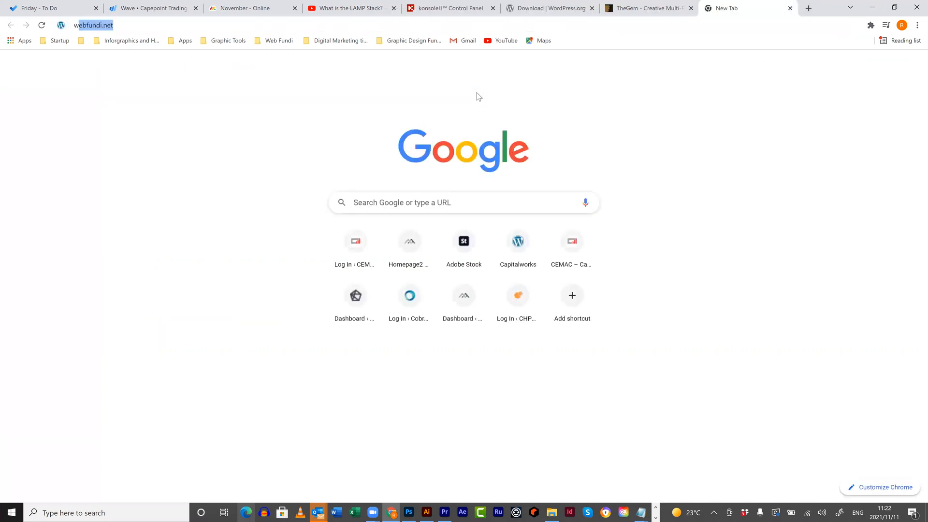
type("ordpress.com")
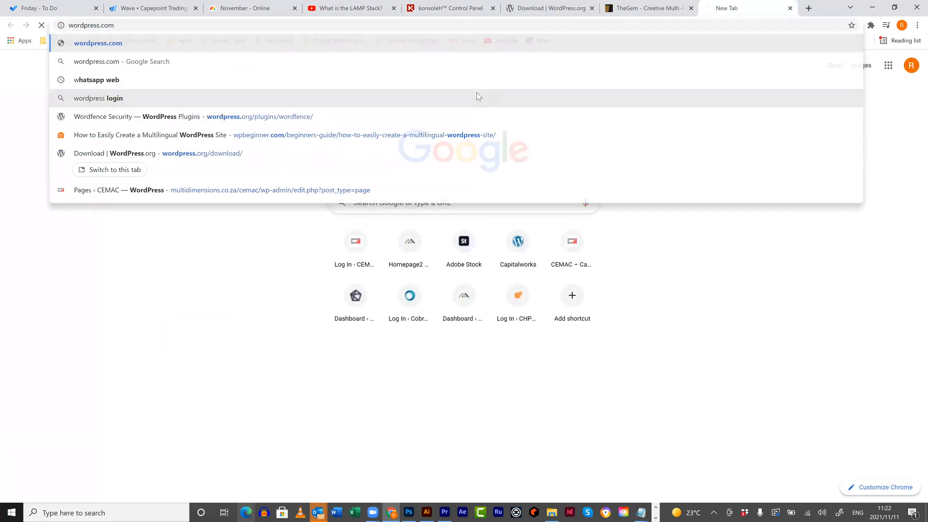
key("Return")
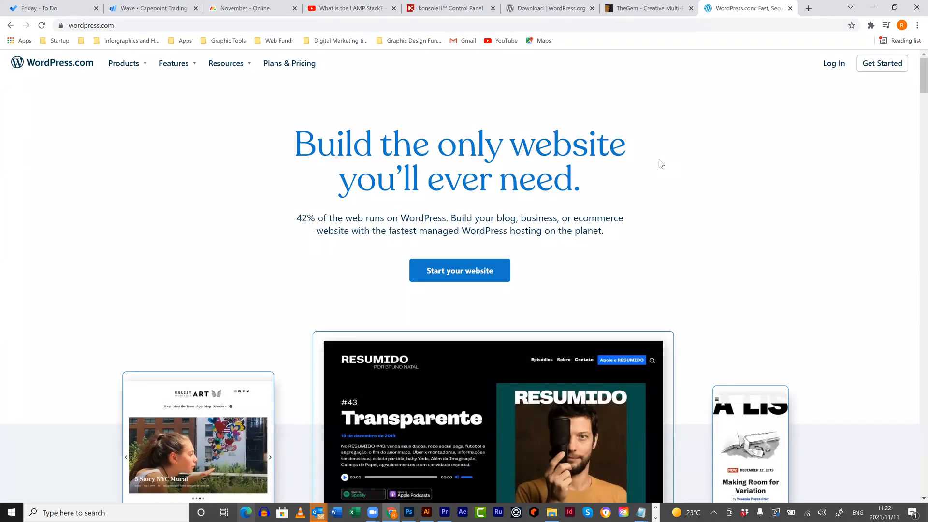
scroll(659, 160, "down", 3)
scroll(663, 168, "down", 4)
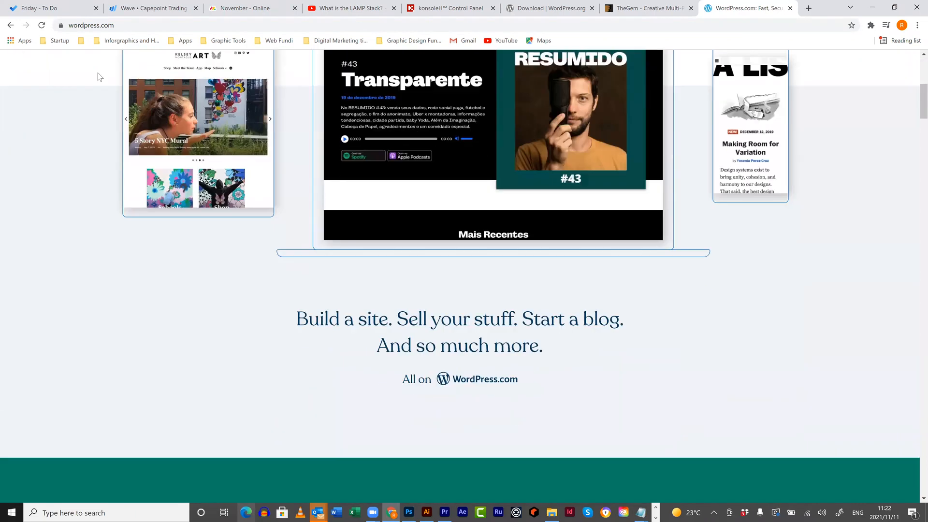
scroll(63, 29, "up", 7)
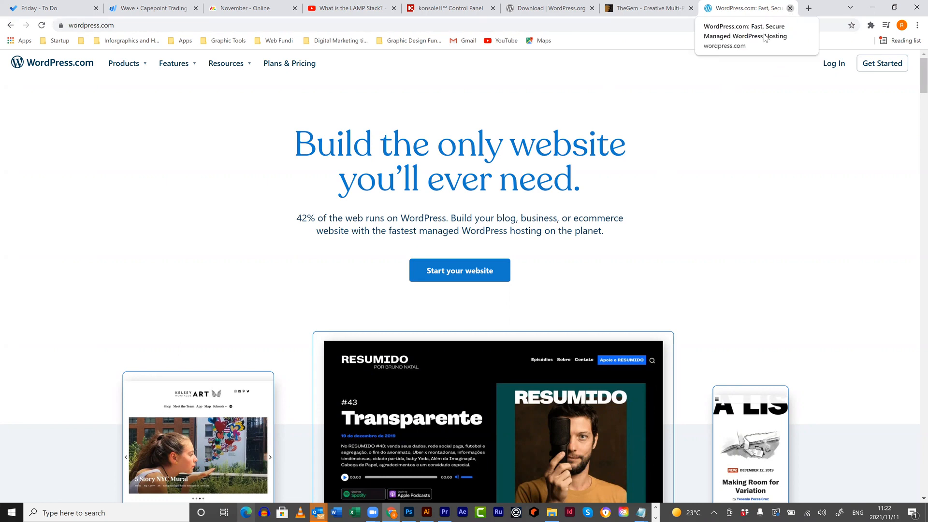
left_click(791, 8)
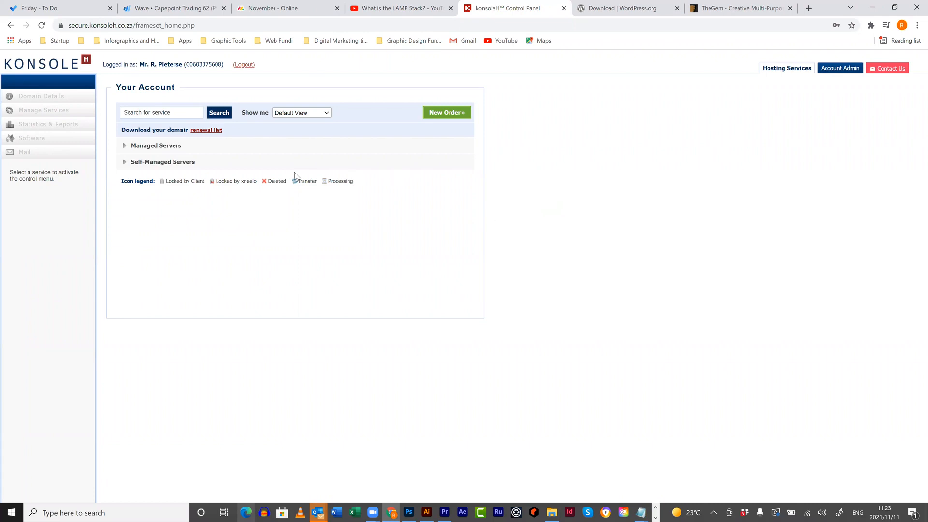
- Go through Managed Servers > dedi724.jnb3.host-h.net > webfundi.net to Manage Services > FTP Users
left_click(160, 151)
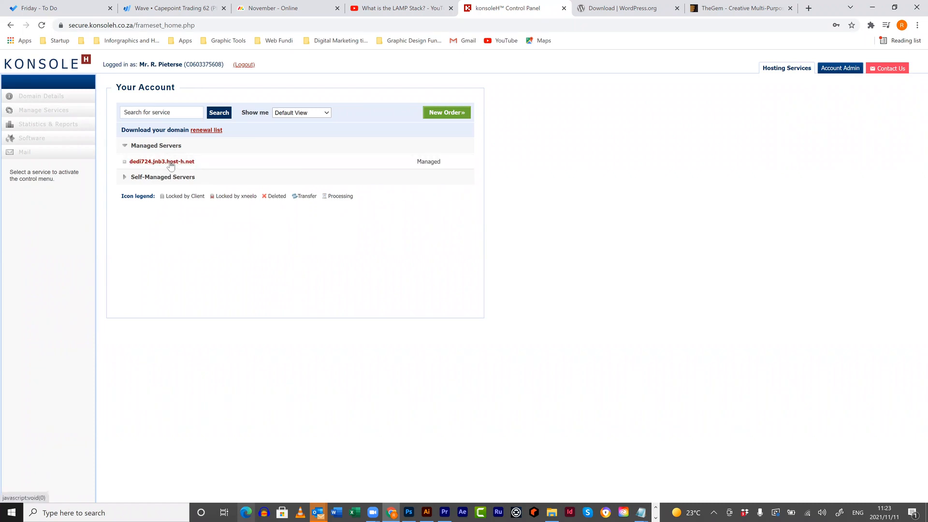
left_click(169, 163)
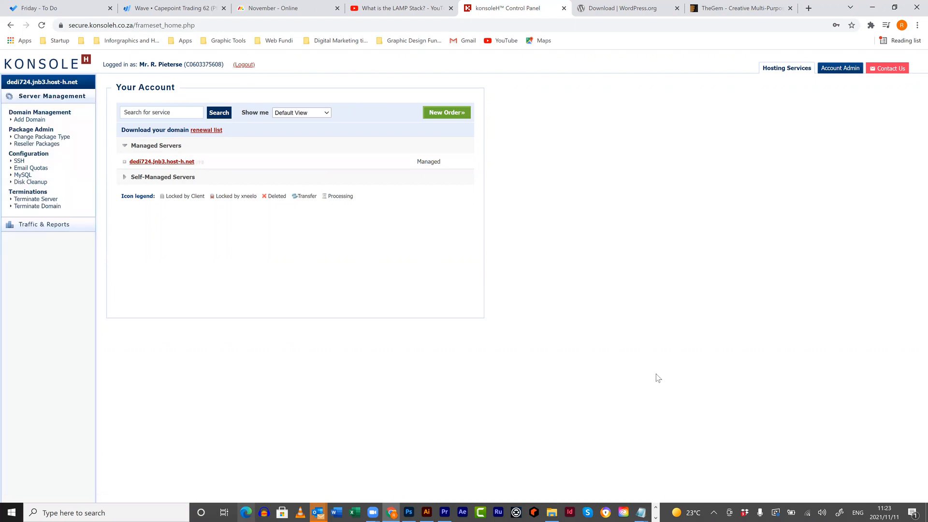
scroll(314, 386, "down", 5)
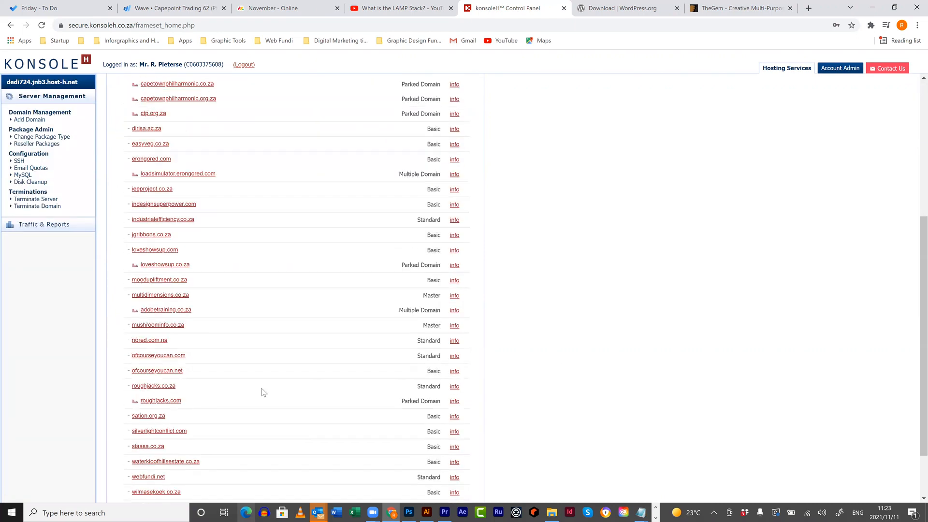
scroll(159, 415, "down", 3)
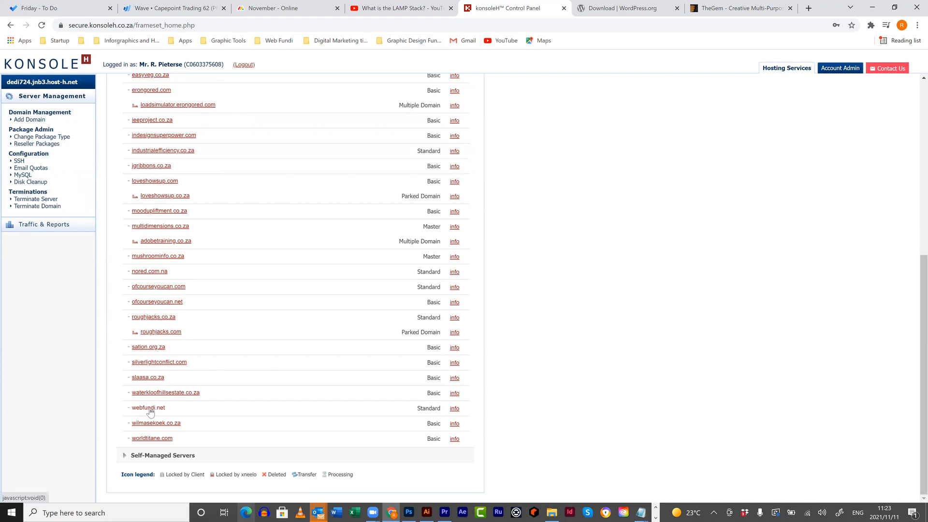
left_click(150, 407)
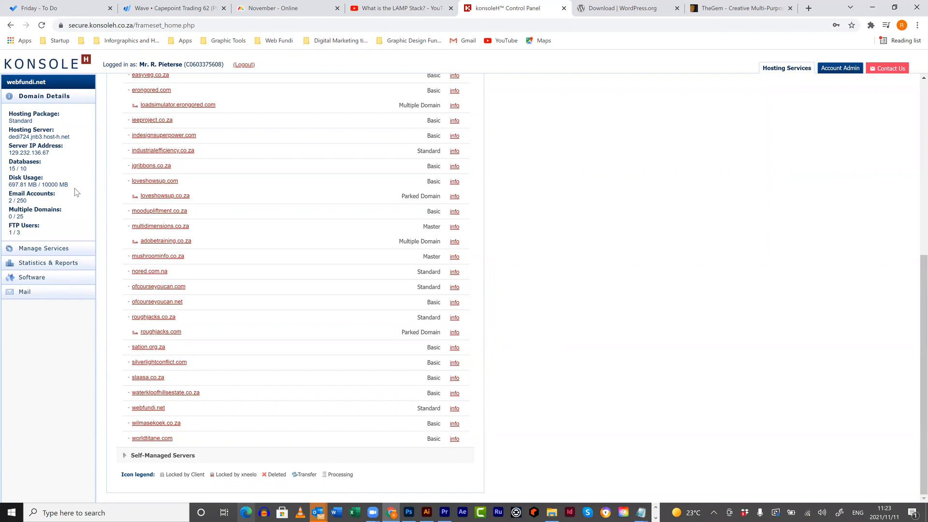
left_click(55, 249)
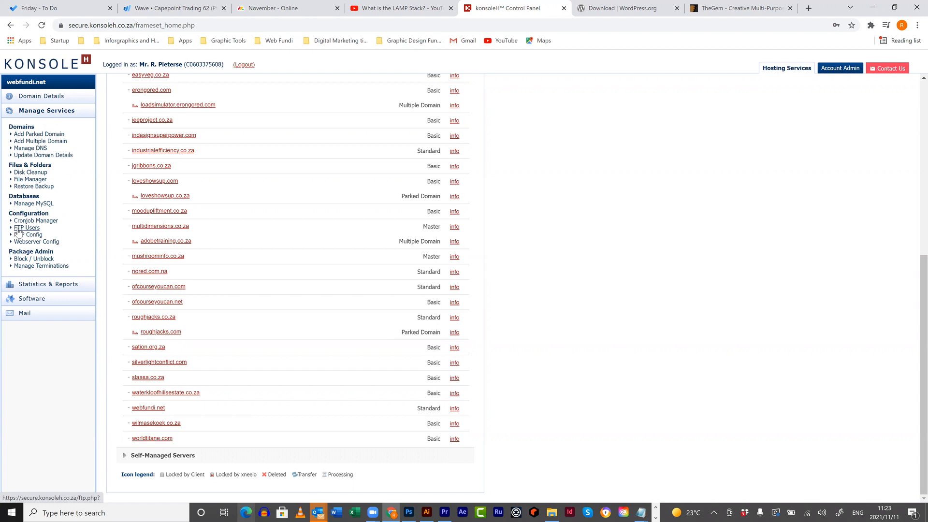
left_click(18, 229)
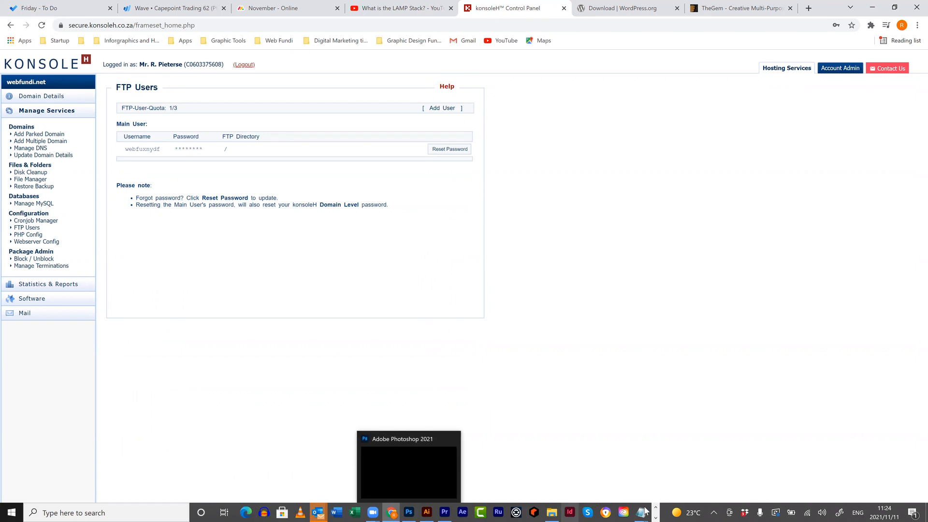
- Look up the webfundi.net FTP lines in Detailsheet.txt, then return to the Download | WordPress.org tab
mouse_move(645, 511)
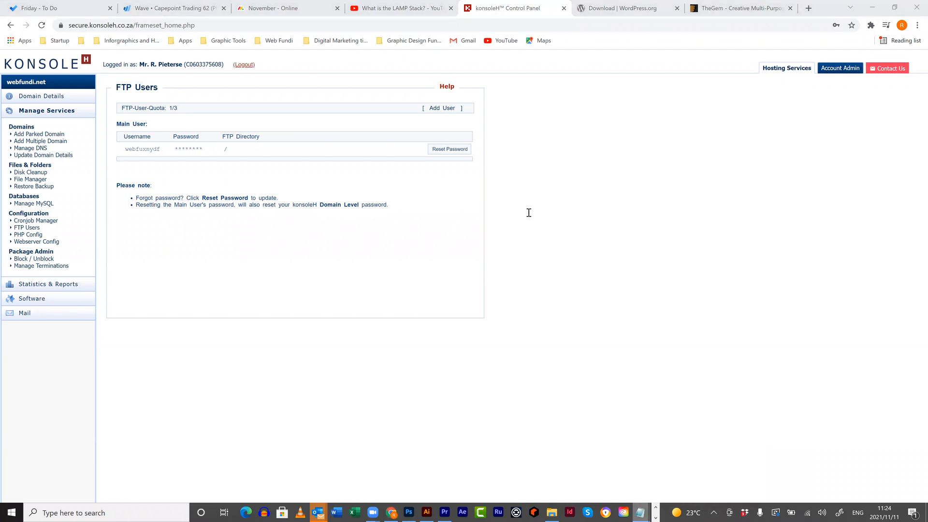
key("alt+Tab")
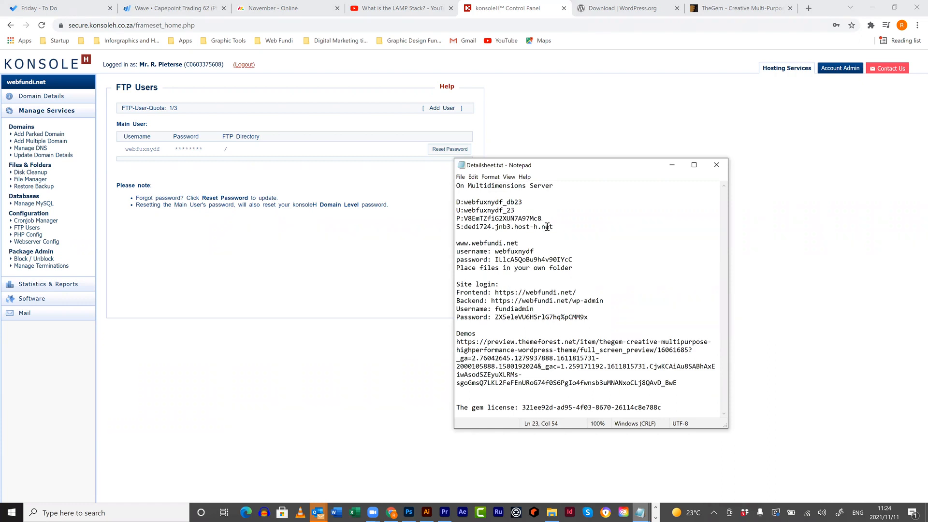
left_click_drag(573, 268, 453, 242)
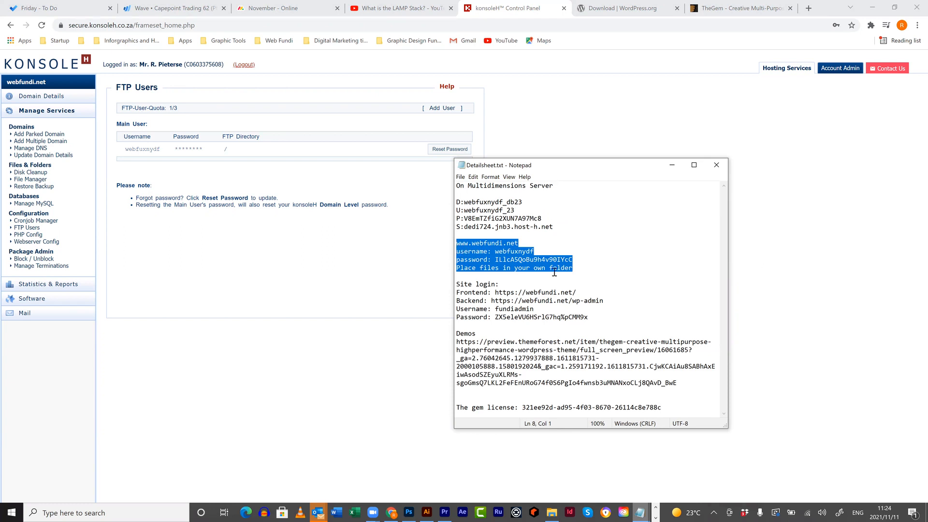
left_click(260, 364)
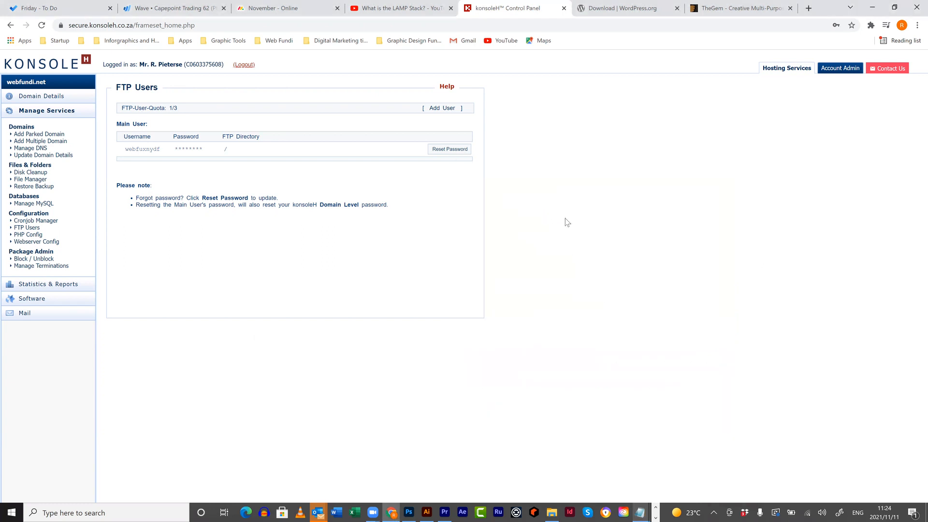
left_click(611, 19)
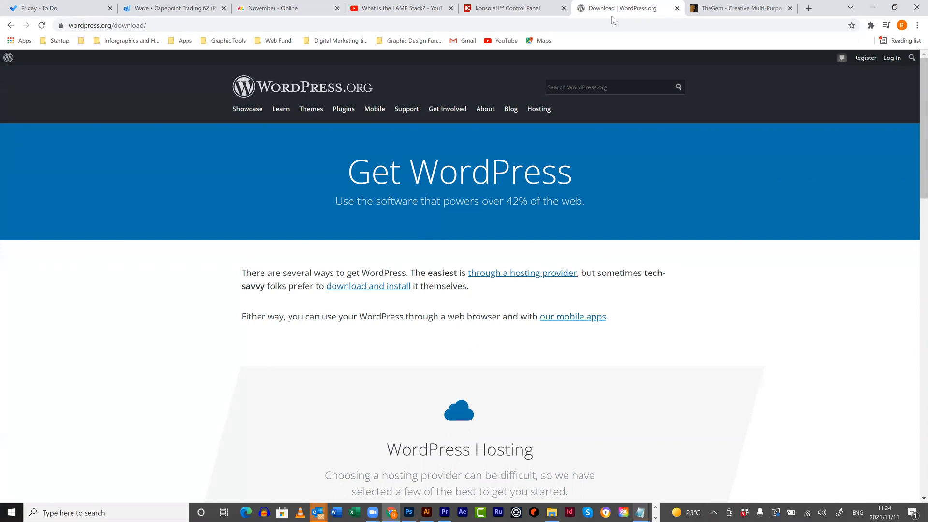
- Locate and select wordpress-5.8.2.zip in the Downloads folder in File Explorer
double_click(113, 26)
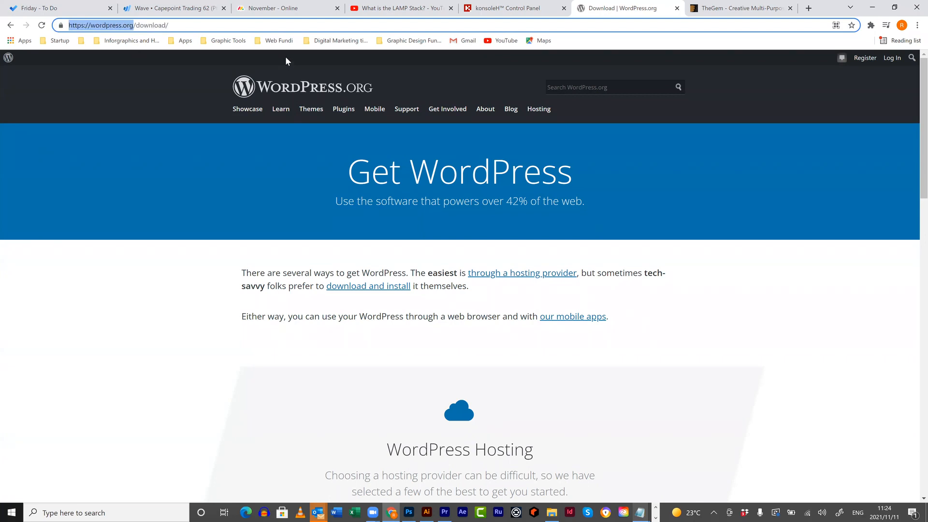
left_click(551, 513)
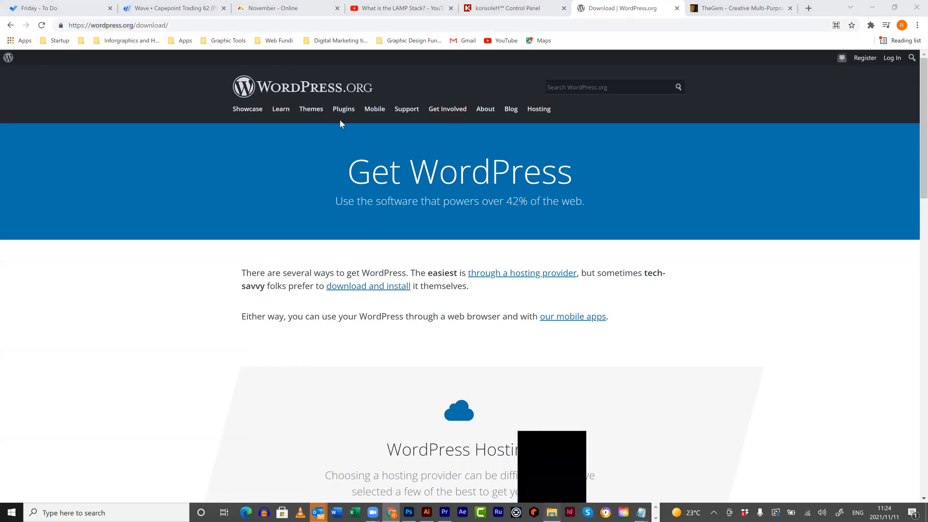
scroll(259, 161, "up", 15)
left_click(260, 160)
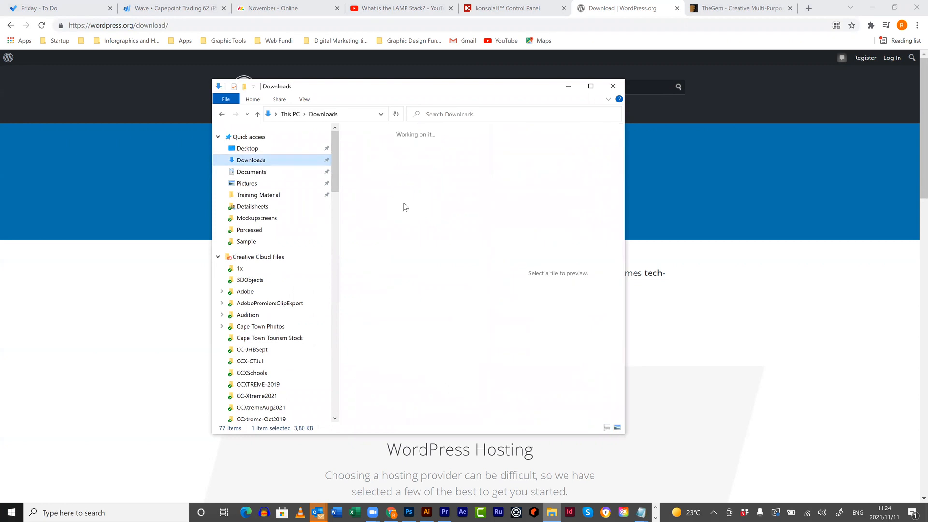
left_click(459, 162)
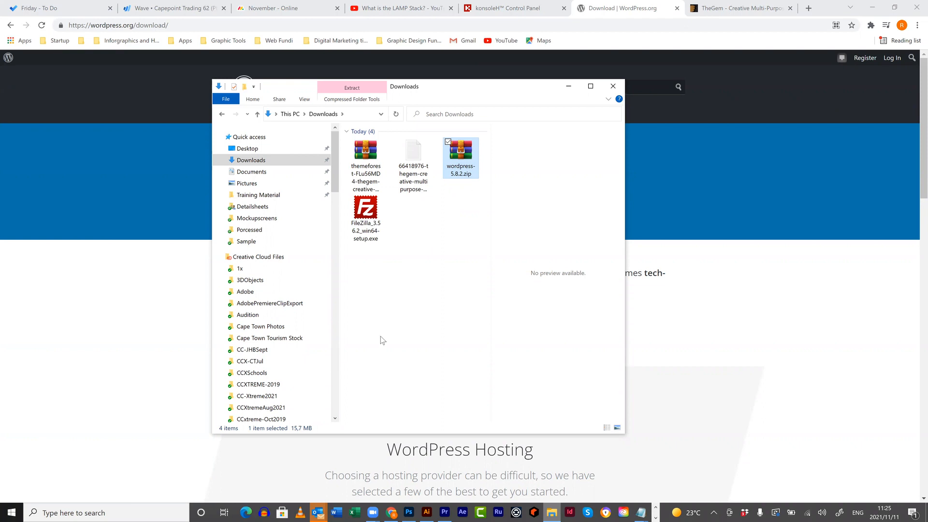
left_click(11, 512)
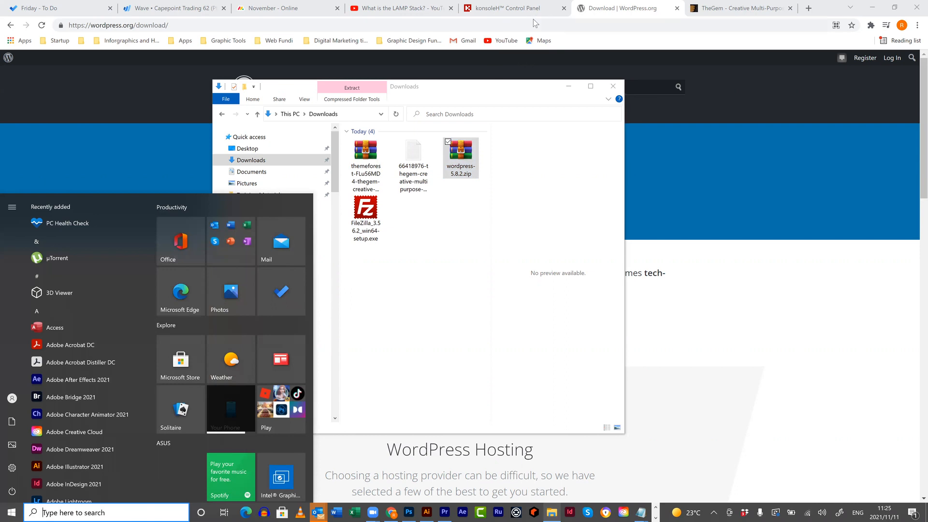
left_click(519, 240)
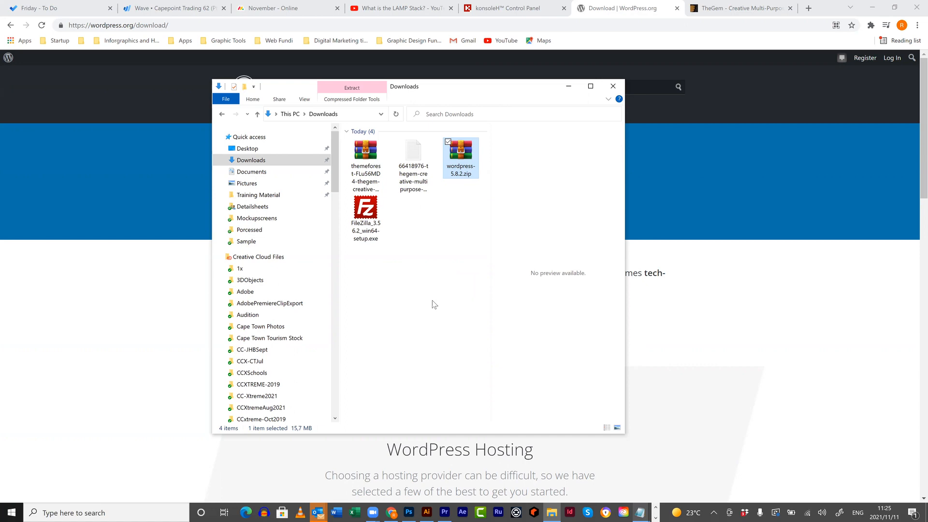
- Launch FileZilla from Start search and close the update check window
left_click(11, 512)
type("file")
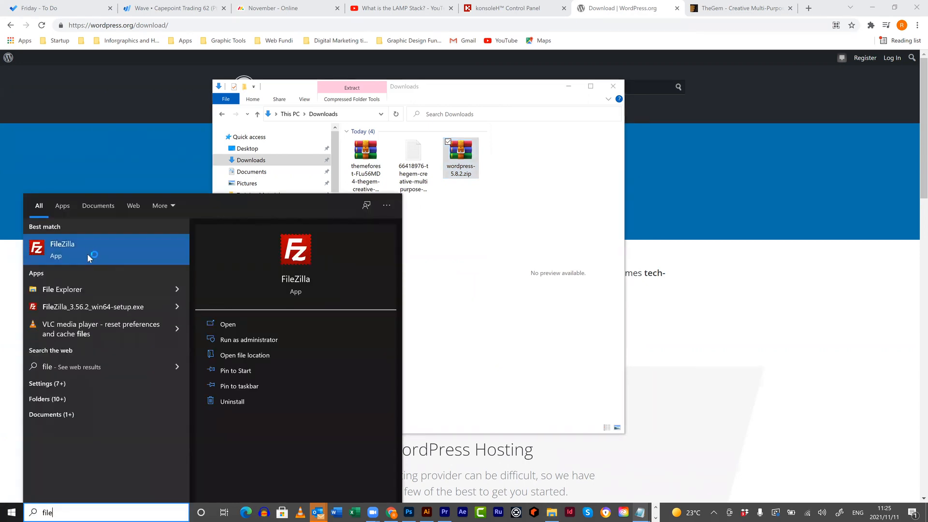
left_click(87, 253)
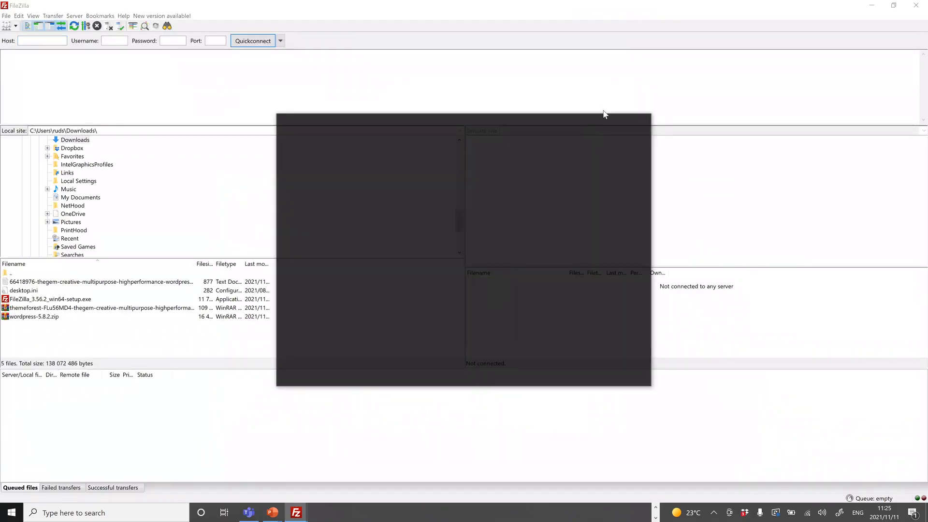
left_click(644, 119)
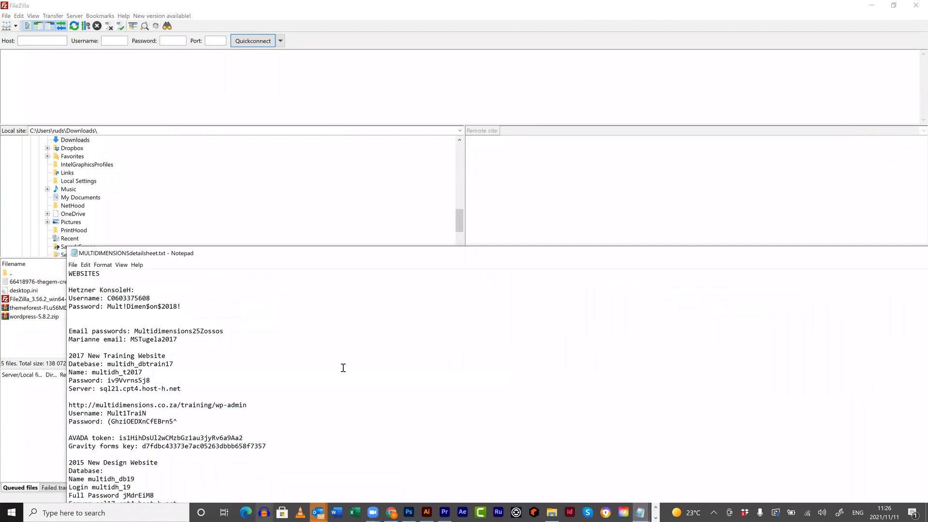
left_click(640, 512)
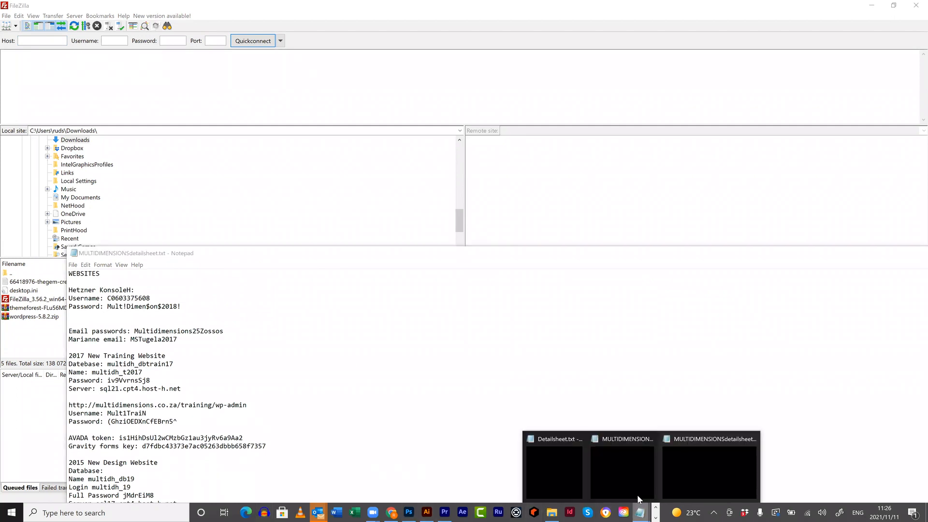
left_click(563, 472)
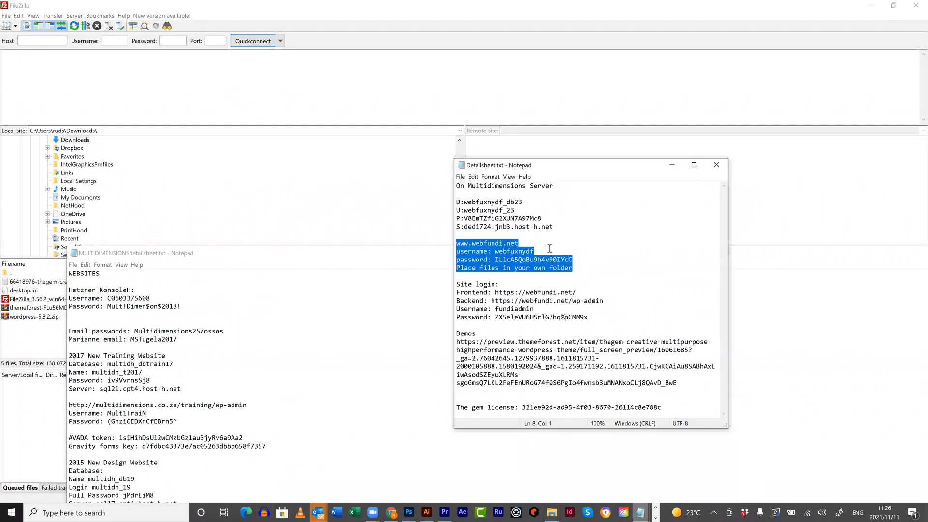
left_click_drag(519, 243, 447, 241)
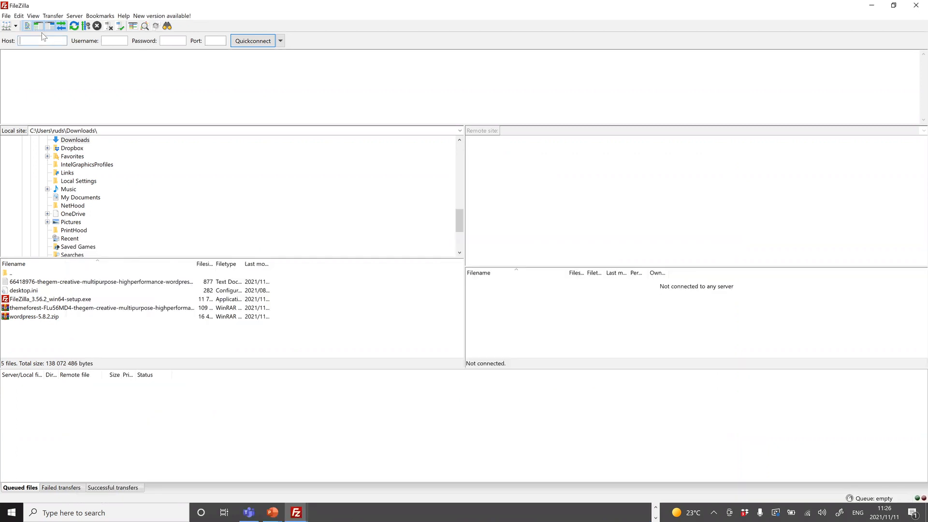
type("www.webfundi.net")
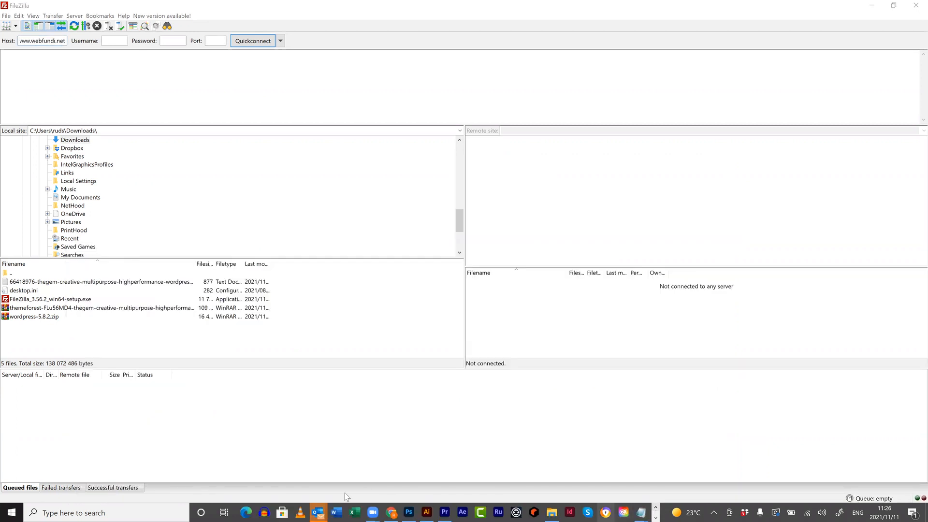
mouse_move(641, 512)
left_click(560, 474)
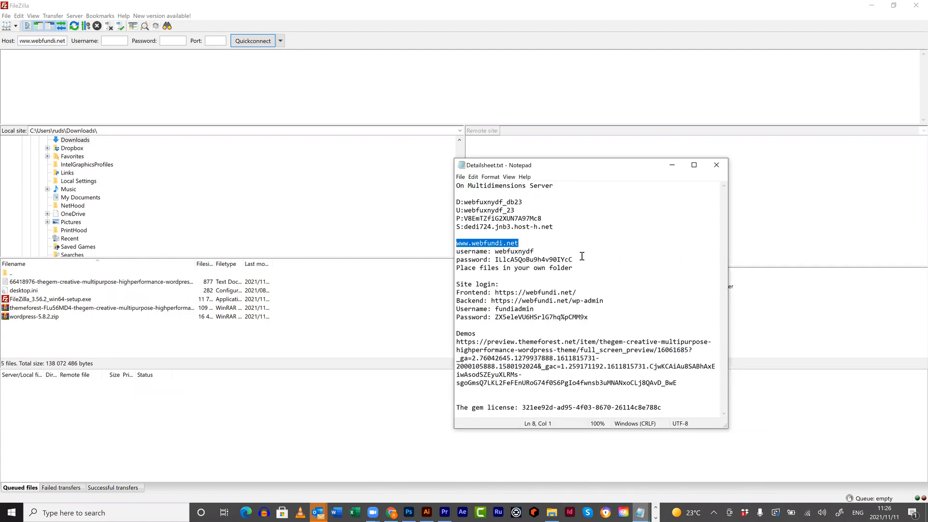
left_click_drag(574, 259, 494, 251)
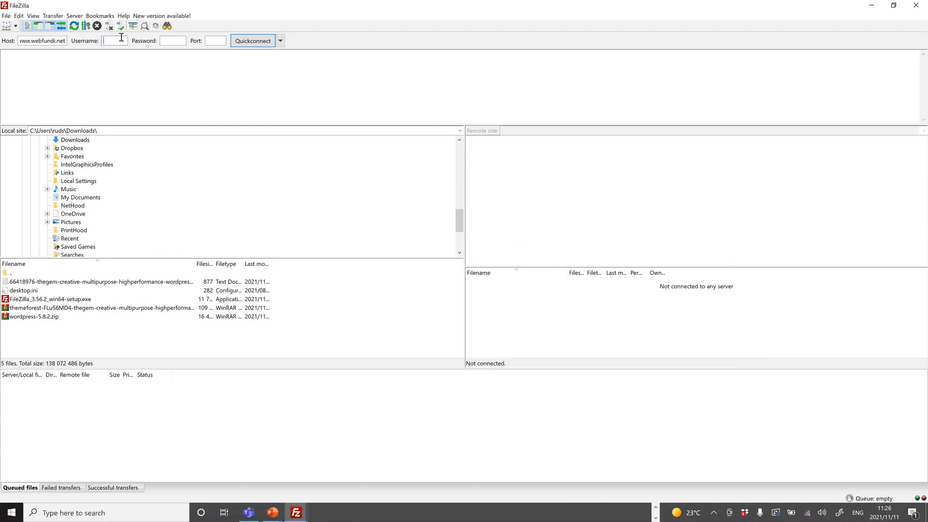
type("webfuxnydf")
left_click(656, 508)
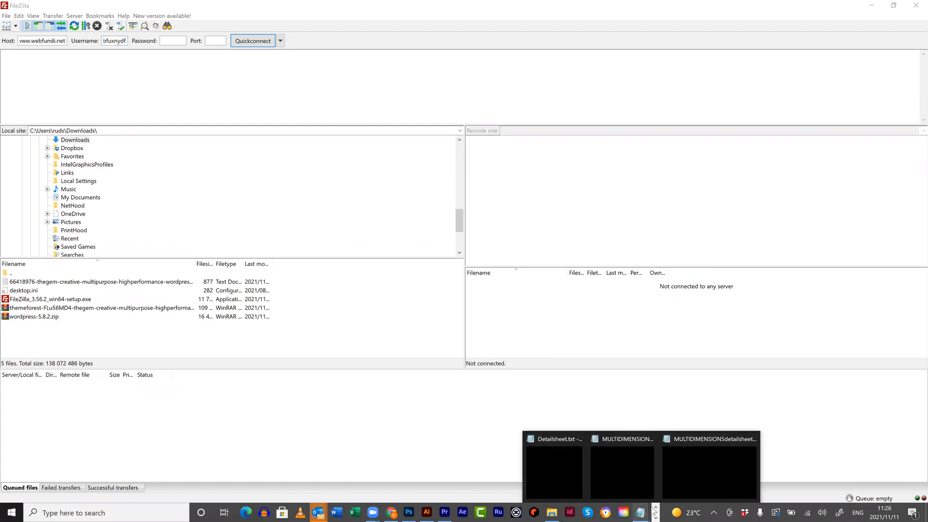
- Add the FTP password, Quickconnect accepting plain FTP, and browse the remote /public_html folder
left_click(573, 476)
left_click_drag(573, 259, 496, 261)
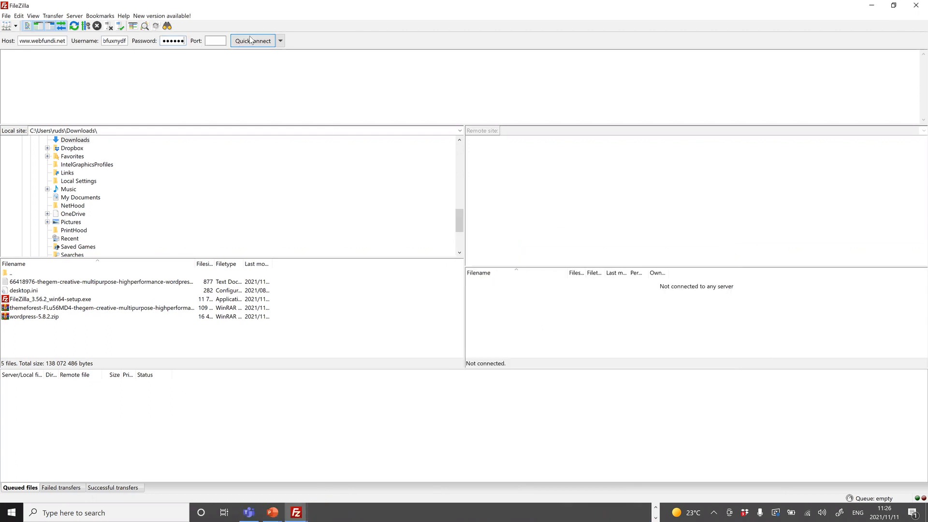
left_click(251, 40)
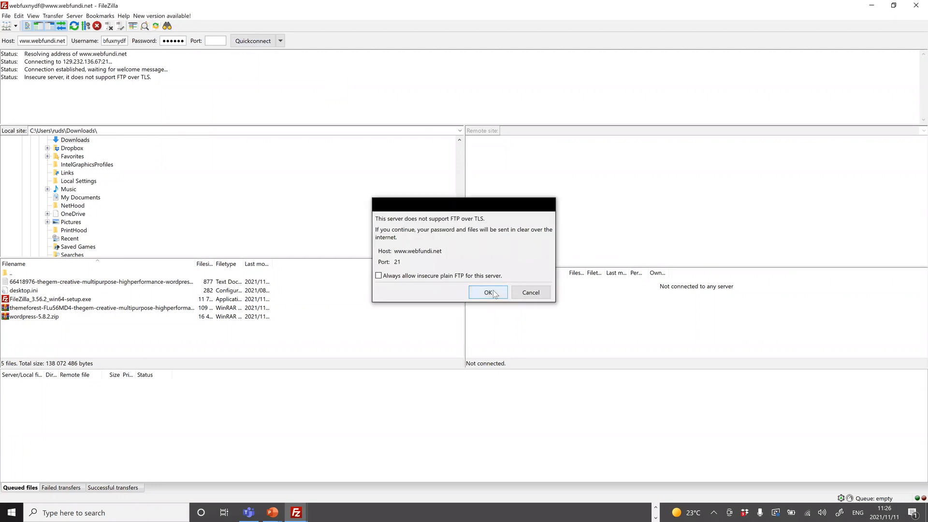
left_click(494, 292)
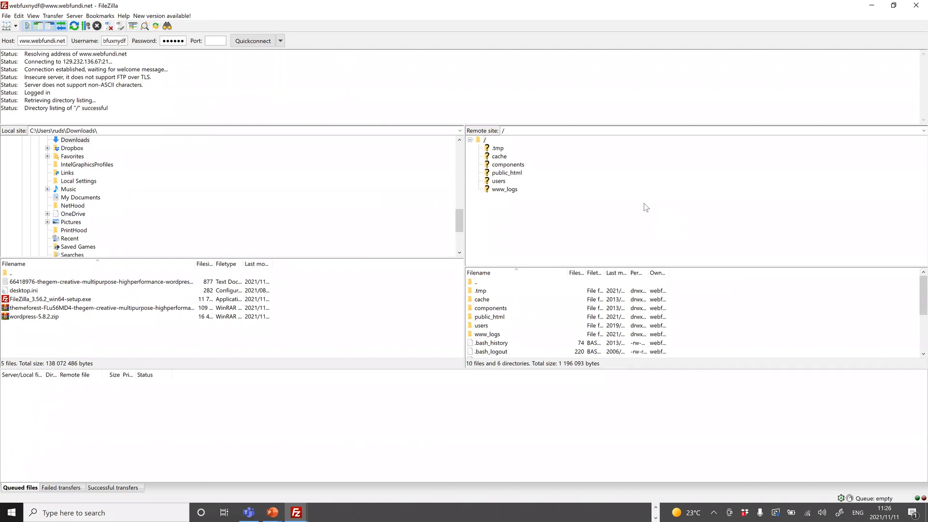
left_click(516, 175)
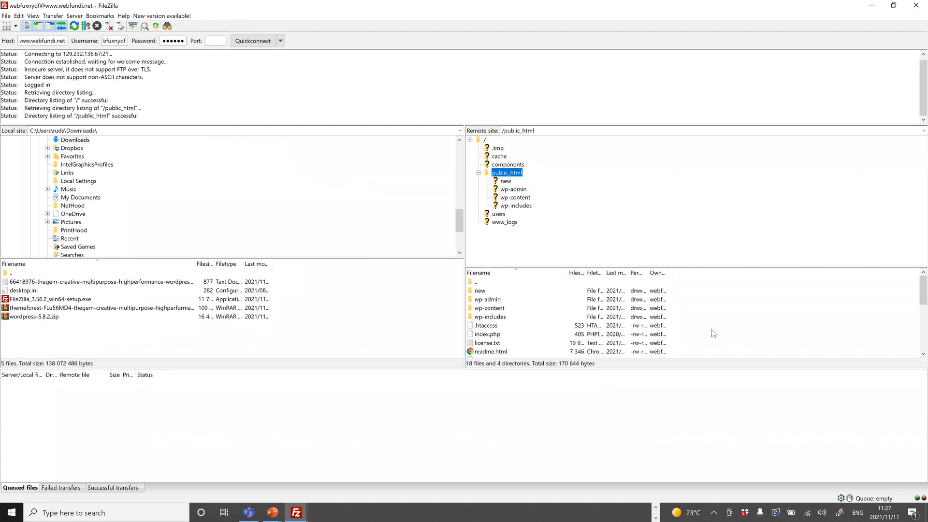
scroll(712, 326, "down", 5)
scroll(720, 329, "up", 5)
- Make a remote directory named endurofit under /public_html and open the empty folder
right_click(733, 310)
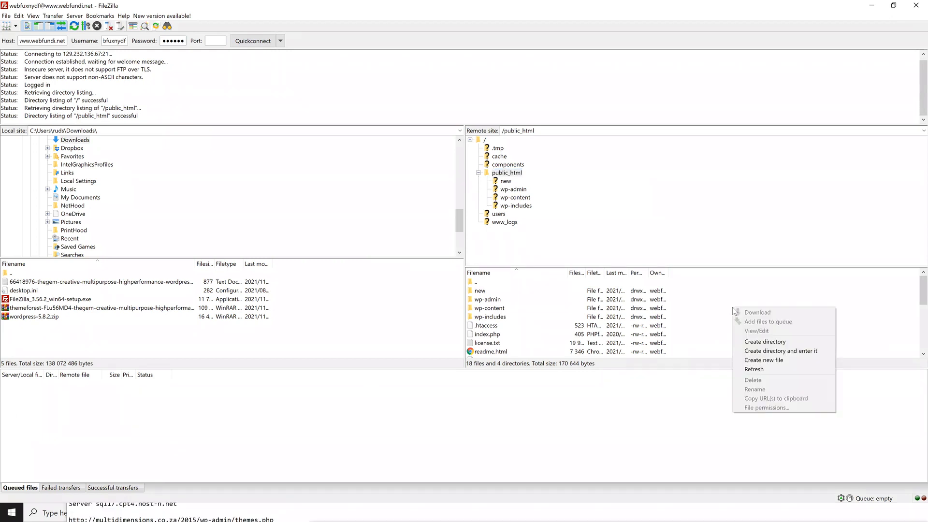
left_click(765, 341)
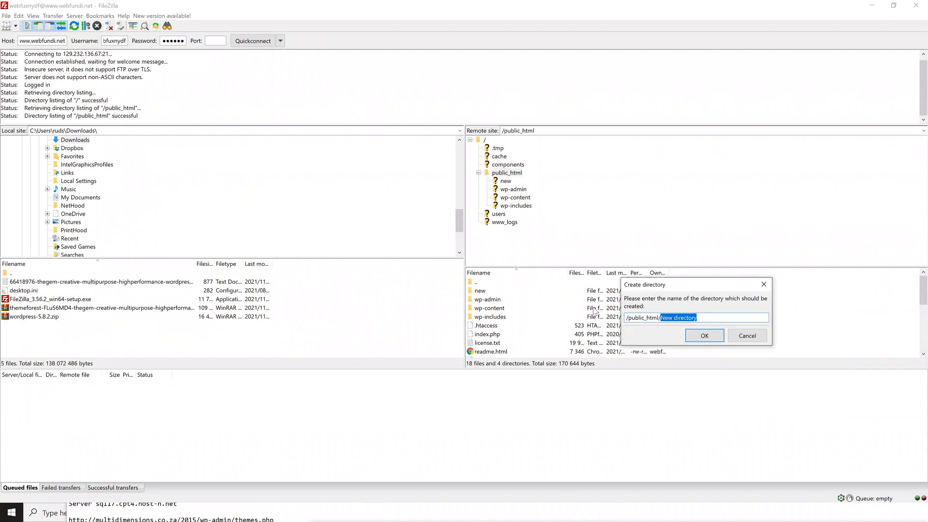
type("endurof")
left_click(701, 335)
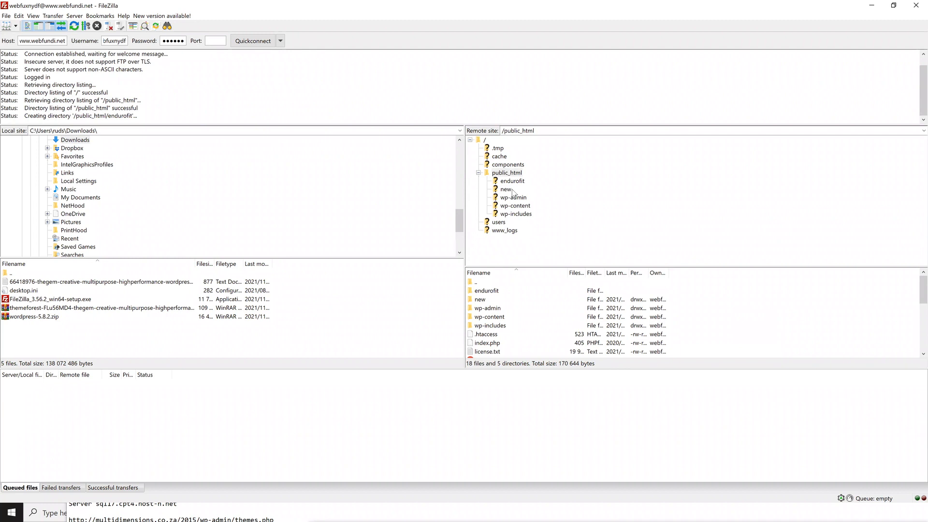
left_click(514, 183)
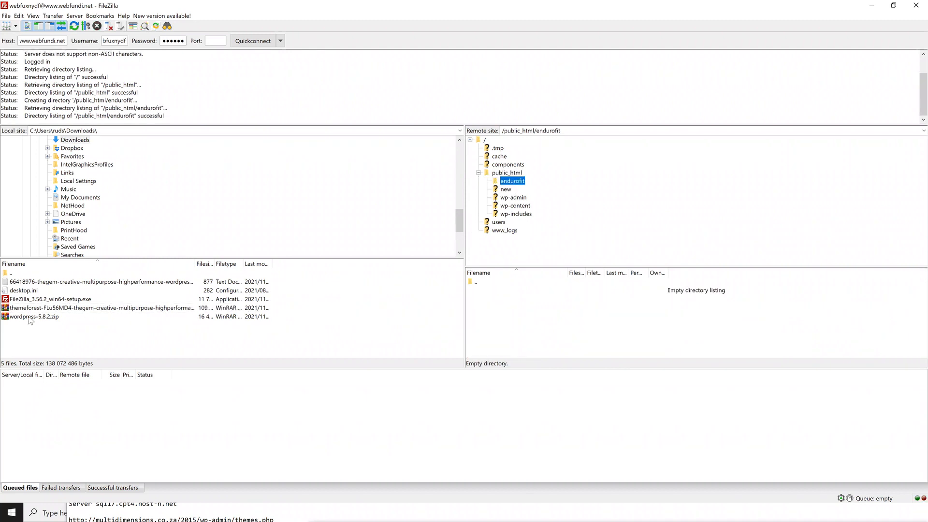
- Upload the local wordpress-5.8.2.zip into /public_html/endurofit
right_click(34, 317)
left_click(35, 319)
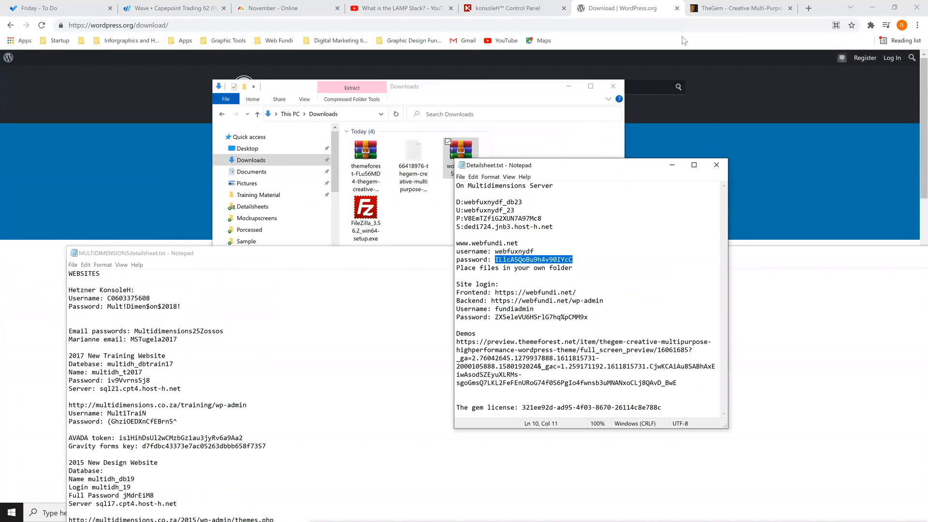
- Unzip wordpress-5.8.2.zip in endurofit via konsoleH File Manager, then return to FileZilla
left_click(527, 16)
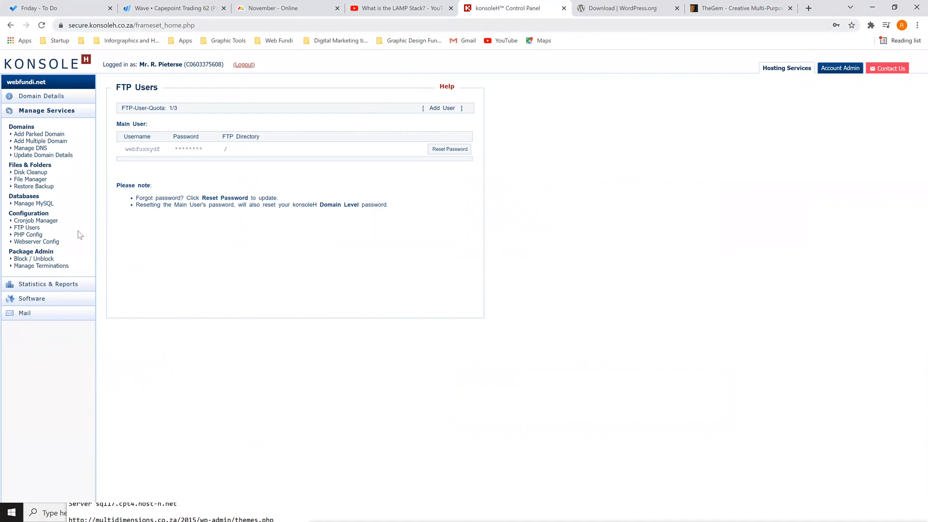
left_click(29, 180)
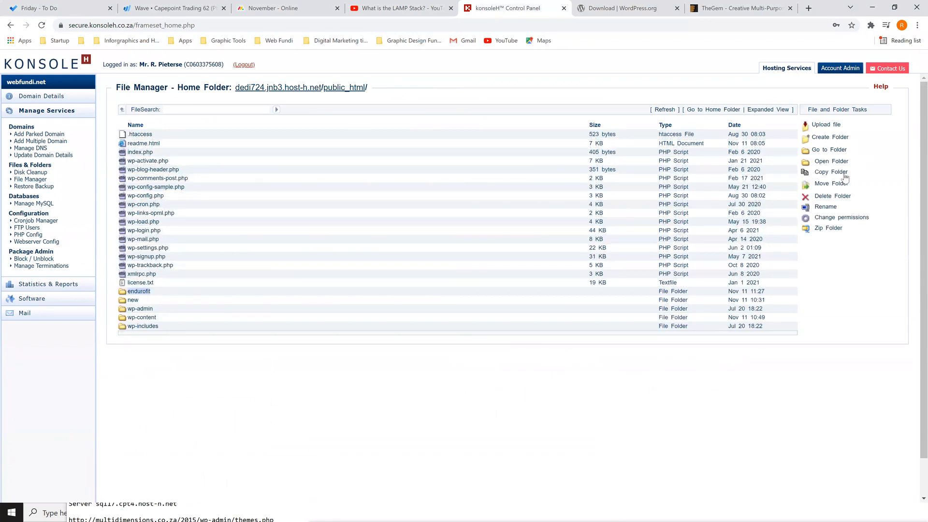
left_click(831, 162)
left_click(830, 162)
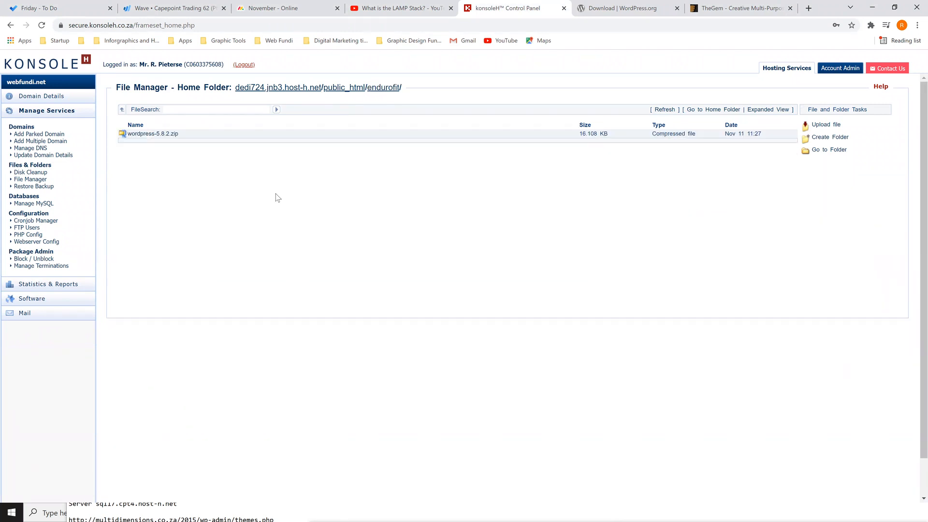
left_click(169, 136)
left_click(169, 139)
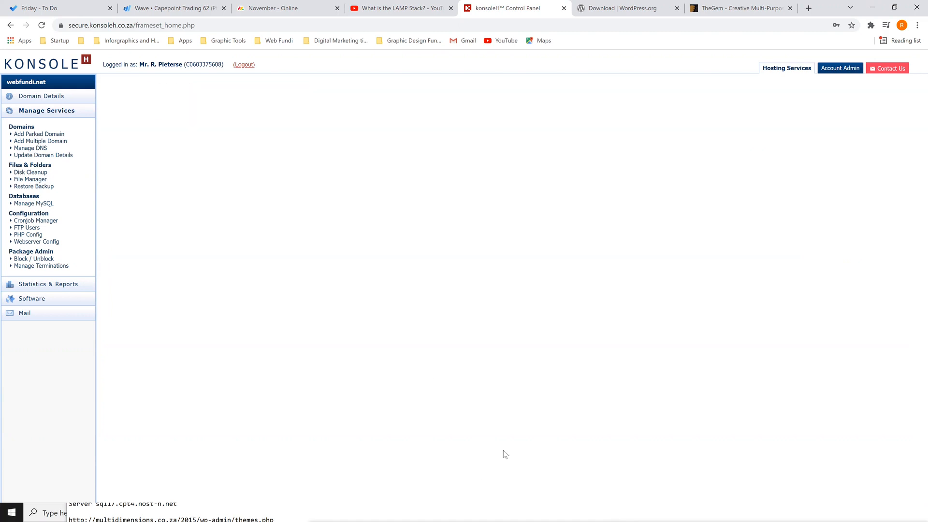
left_click(870, 10)
left_click(707, 90)
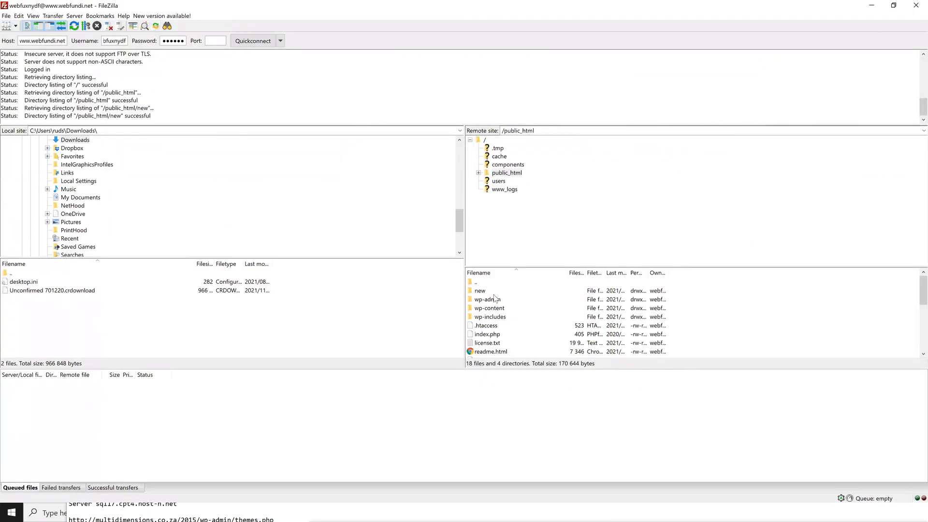
- Refresh the server listing and open endurofit/wordpress-5_8_2_zip_0/wordpress
scroll(495, 298, "down", 5)
scroll(498, 294, "up", 5)
left_click(516, 300)
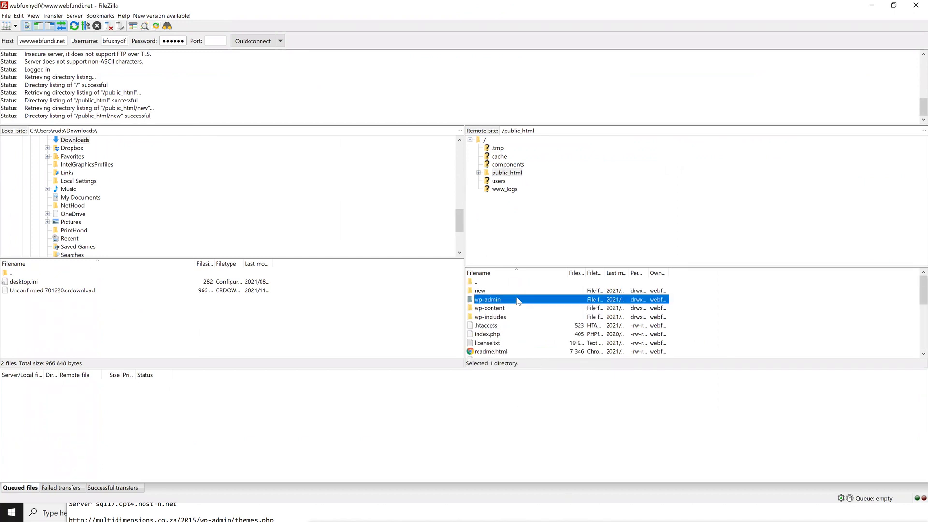
key("F5")
double_click(493, 292)
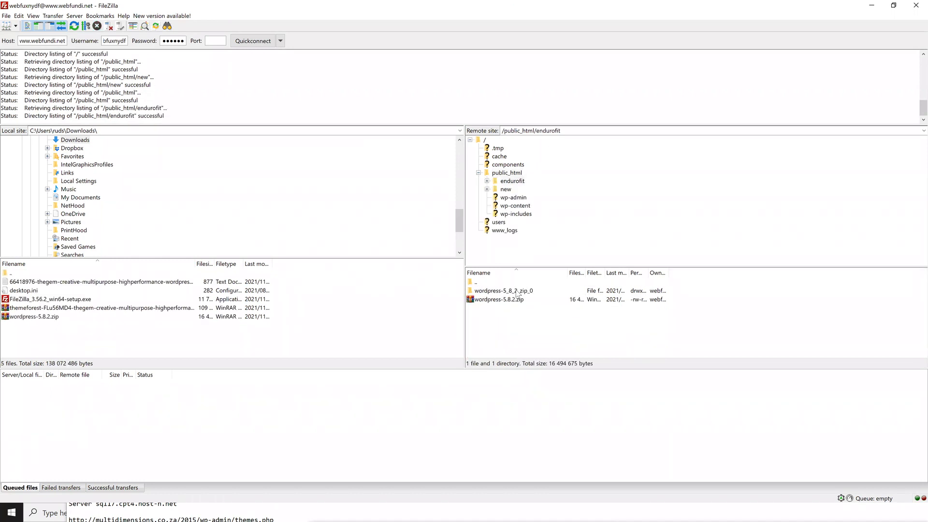
double_click(498, 292)
double_click(499, 292)
- Select every file and folder in wordpress and drag them into endurofit
left_click(501, 292)
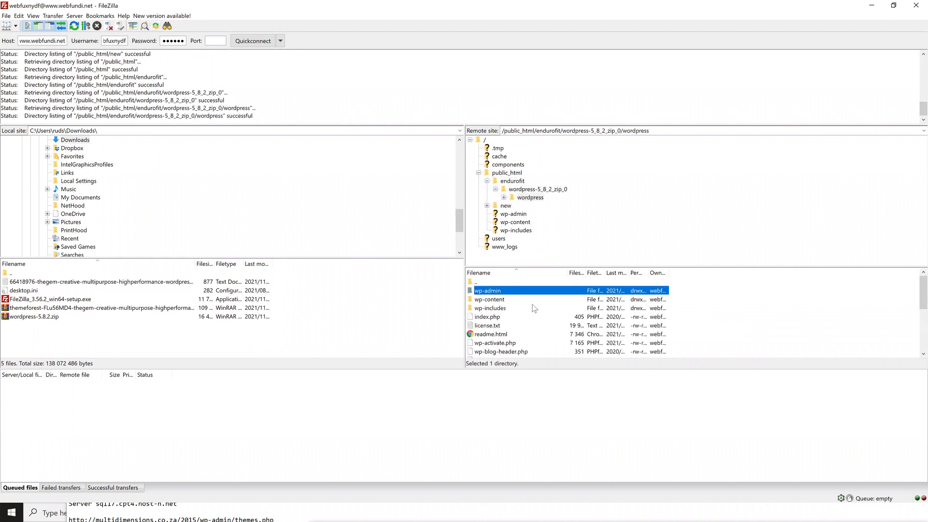
scroll(532, 307, "down", 4)
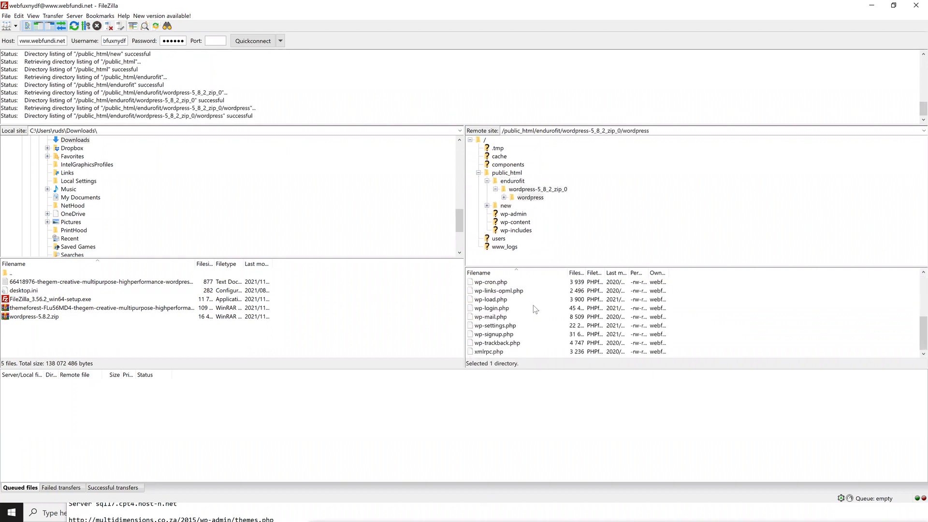
left_click(498, 351, "shift")
scroll(495, 310, "up", 4)
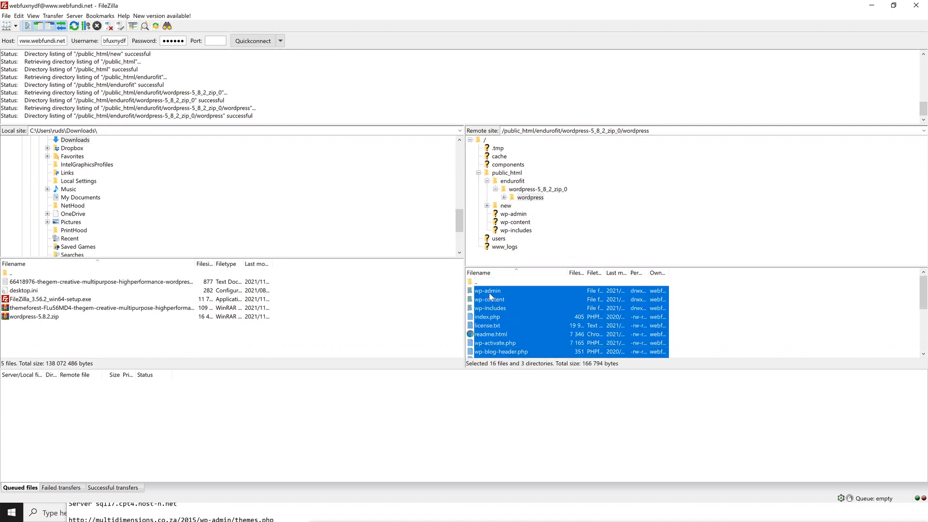
left_click_drag(489, 295, 522, 186)
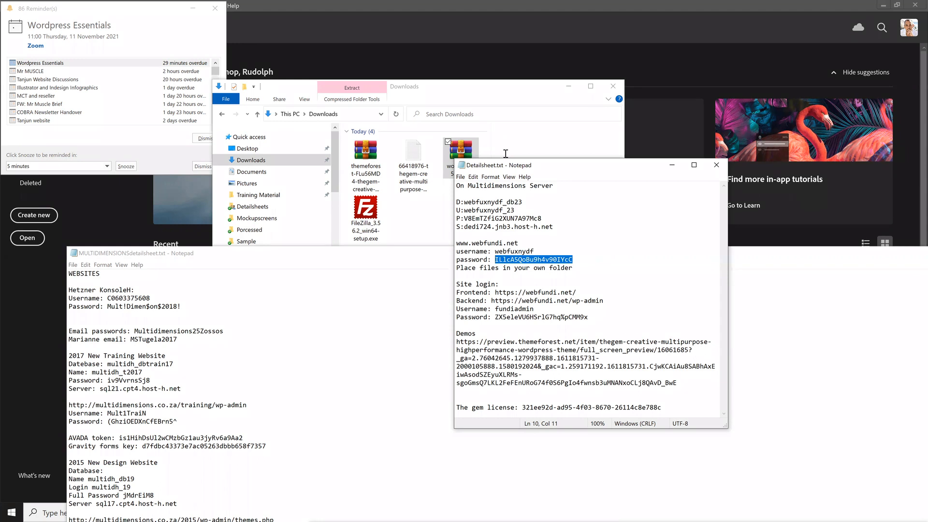
- Load webfundi.net/endurofit in a new Chrome tab, removing the autocompleted suggestion
left_click(868, 5)
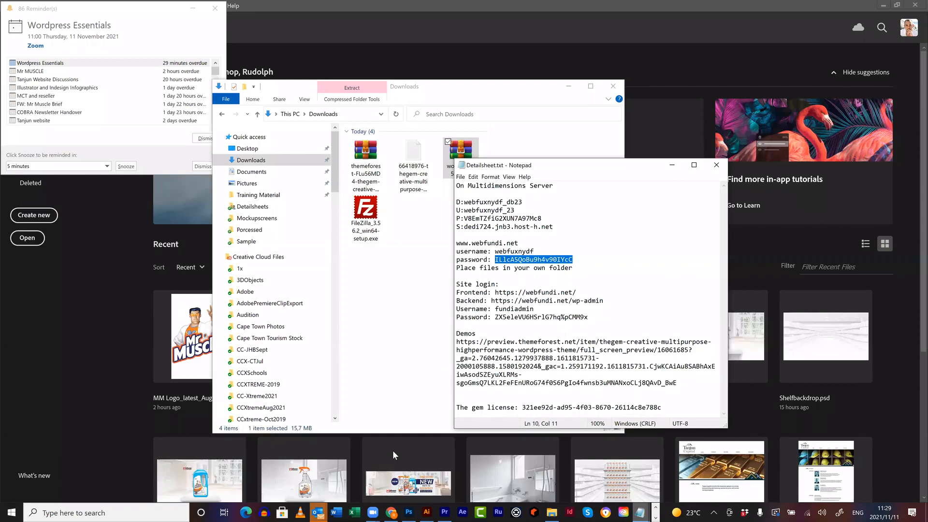
left_click(396, 510)
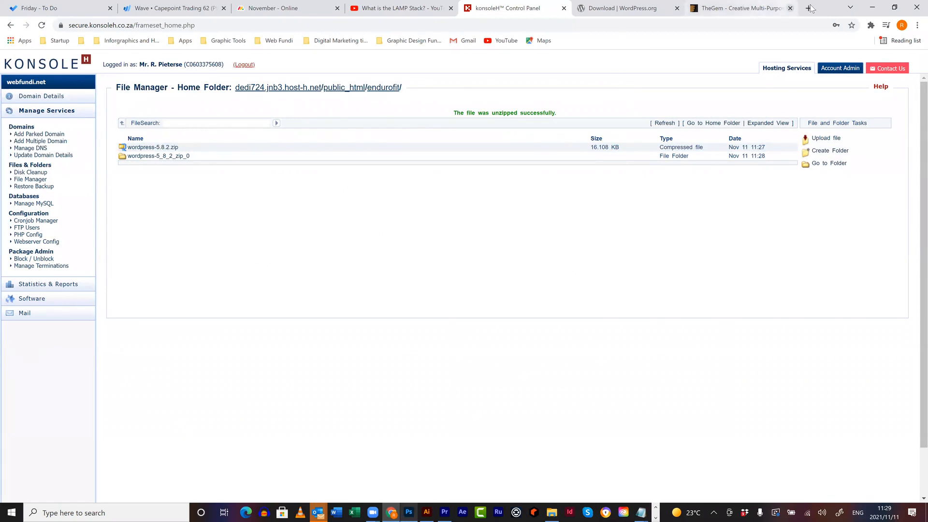
key("ctrl+t")
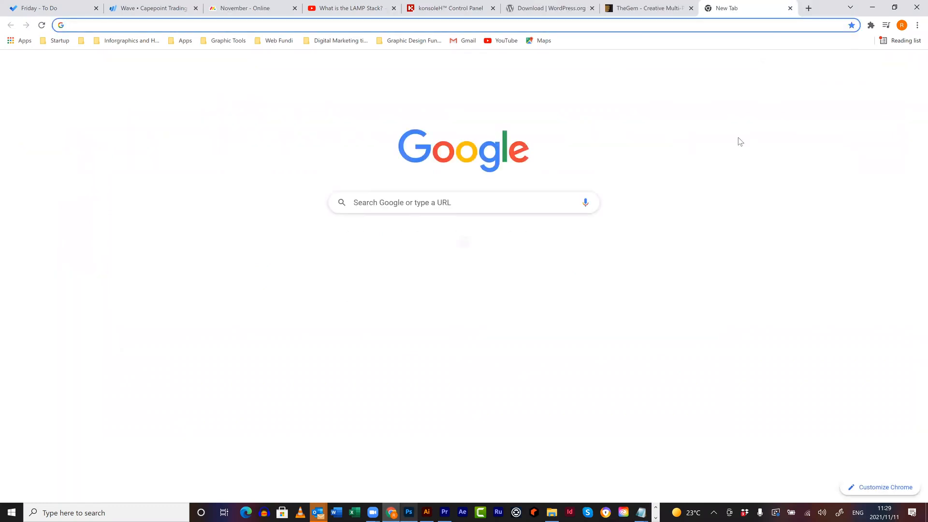
type("web")
key("BackSpace")
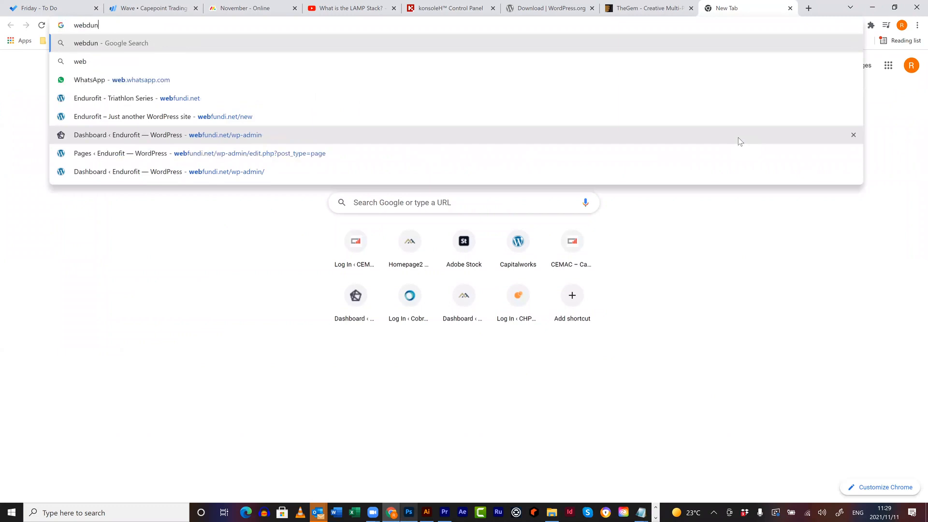
type("fun")
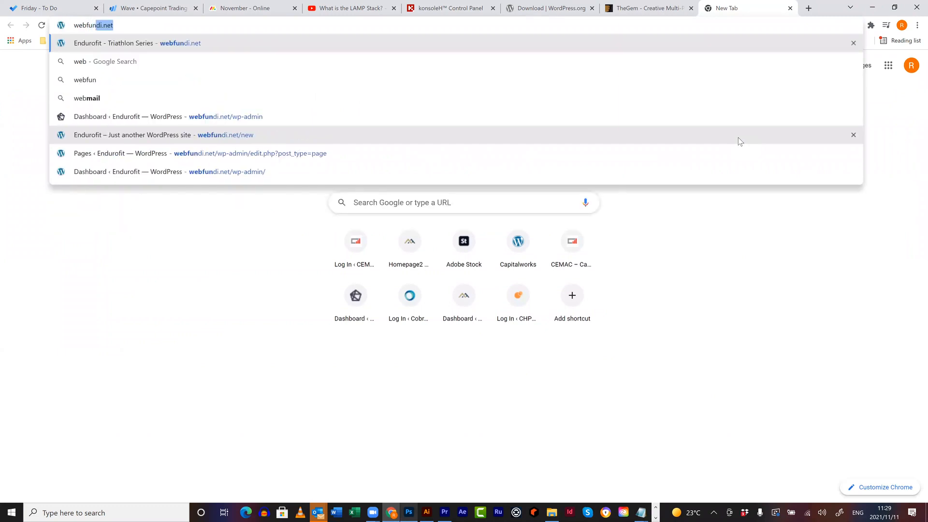
type("di.ne")
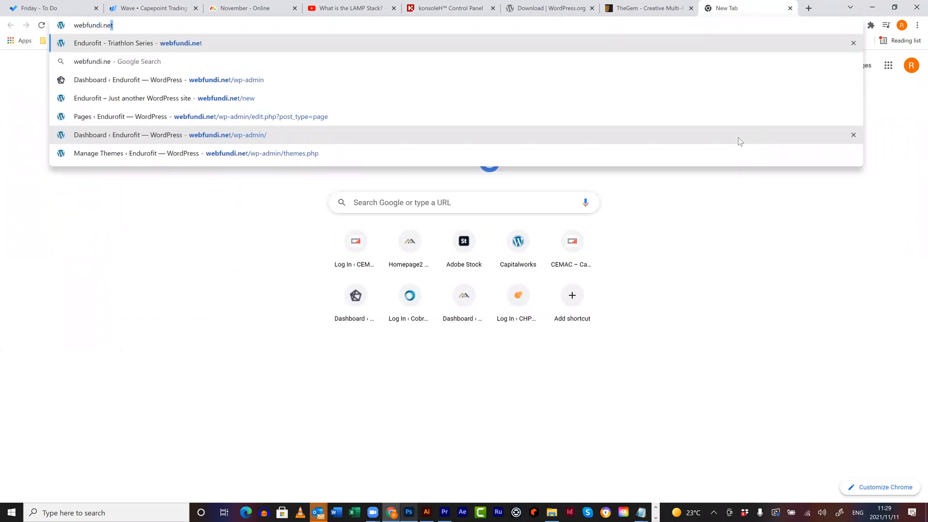
type("t/endurofit")
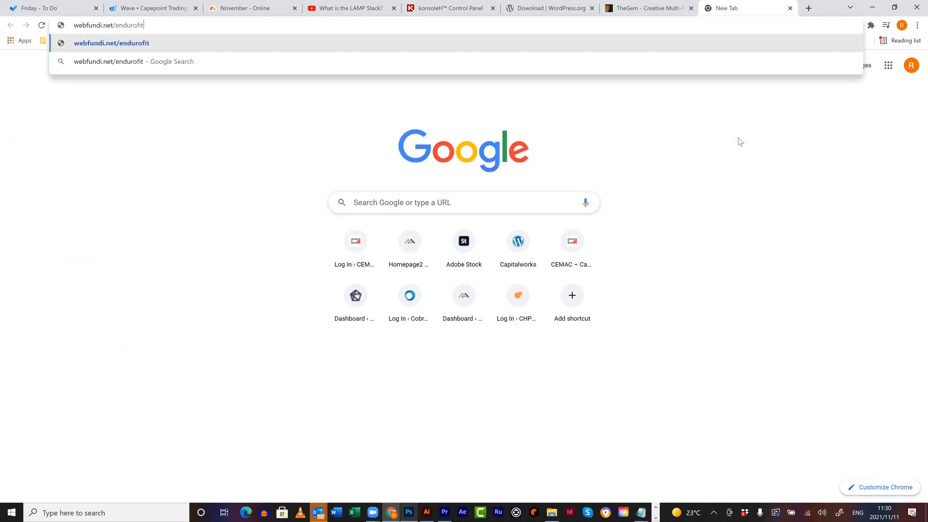
key("Return")
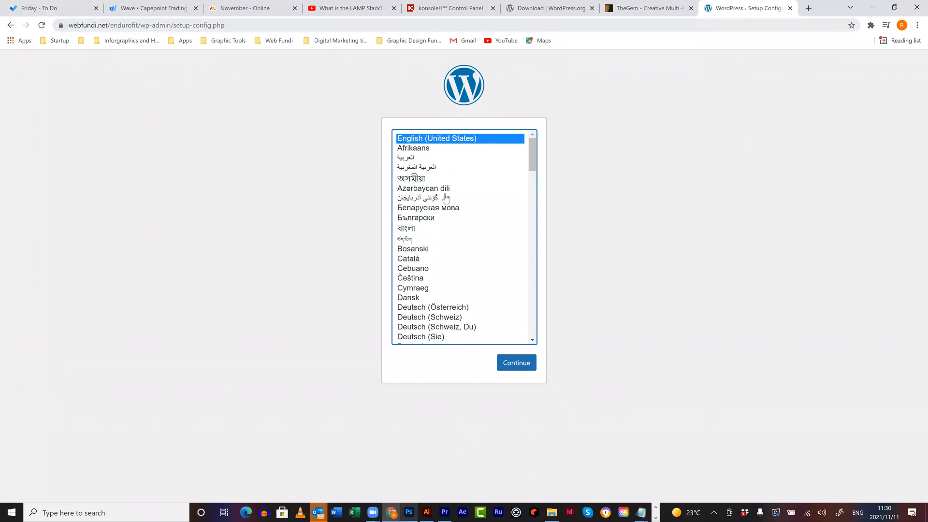
- Pick English (South Africa), continue to the database-details page, then return to konsoleH
scroll(474, 234, "down", 3)
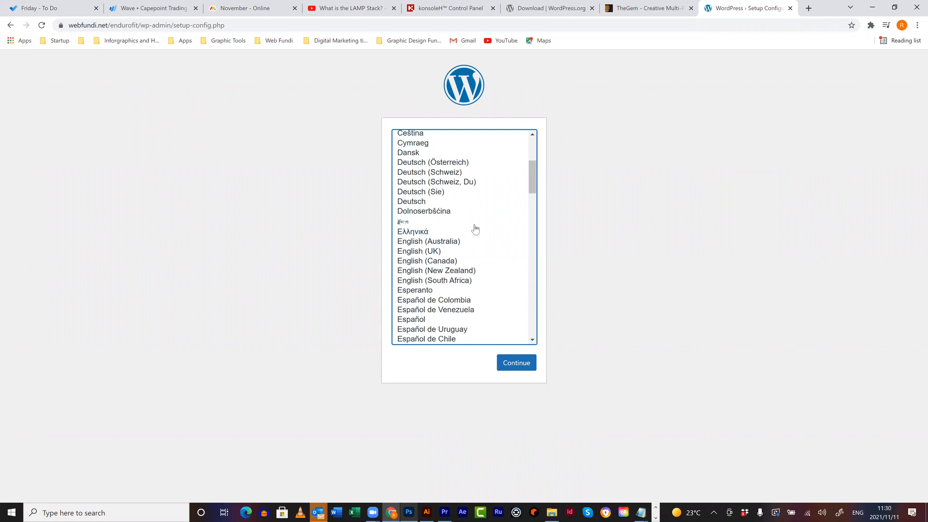
left_click(459, 282)
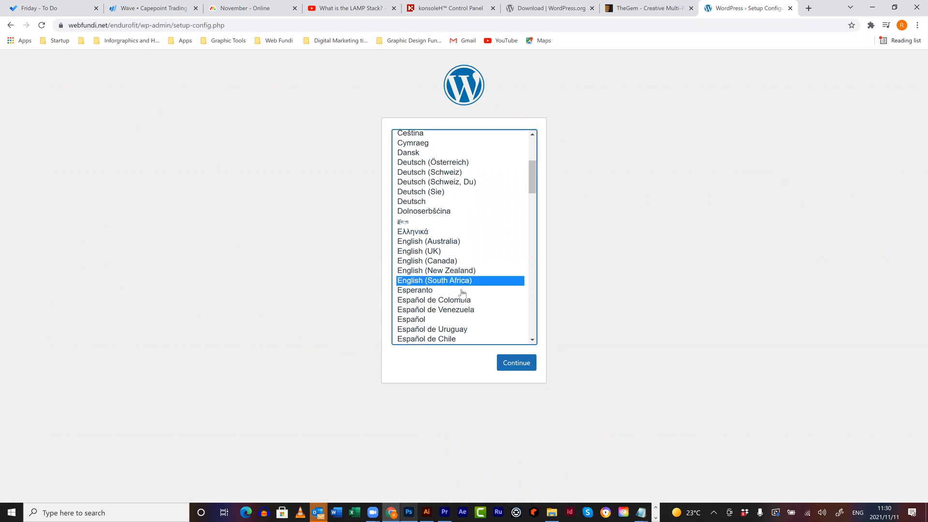
left_click(513, 365)
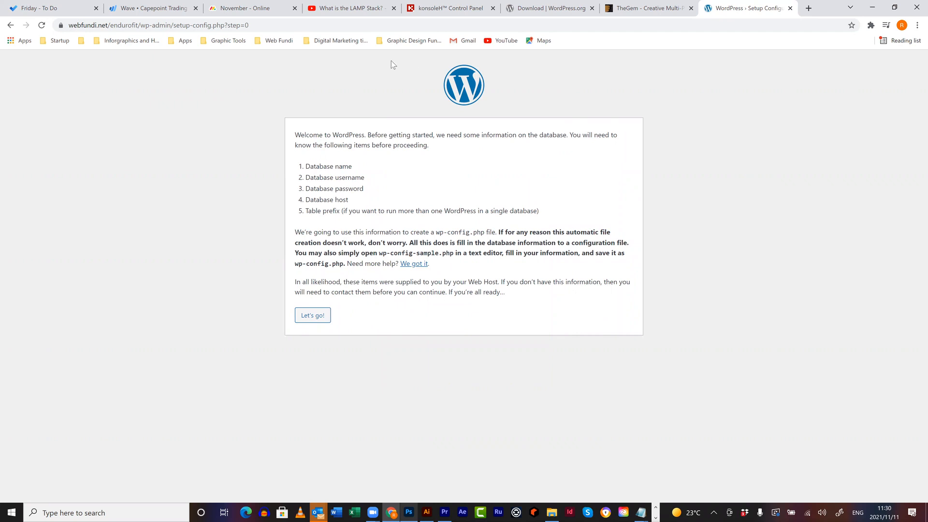
left_click(479, 15)
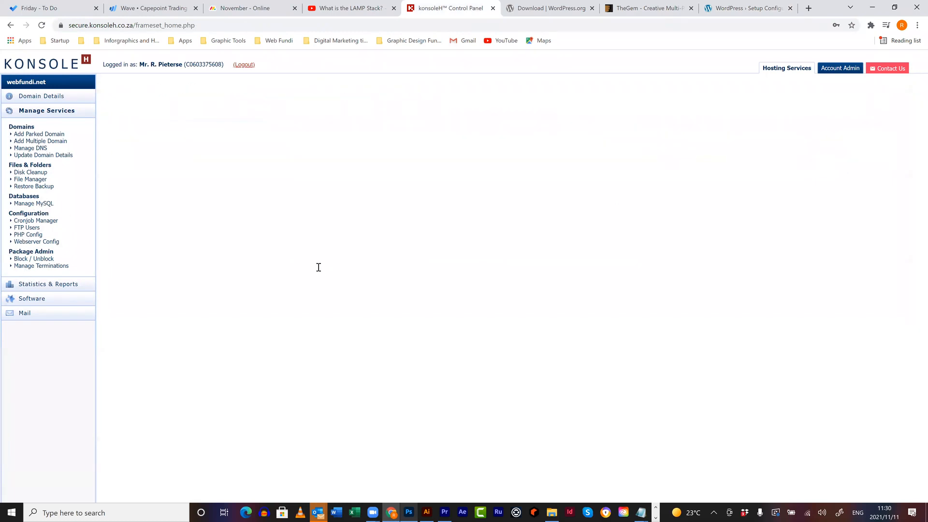
- Add a new MySQL database and open the Detailsheet notes below the server details
left_click(290, 110)
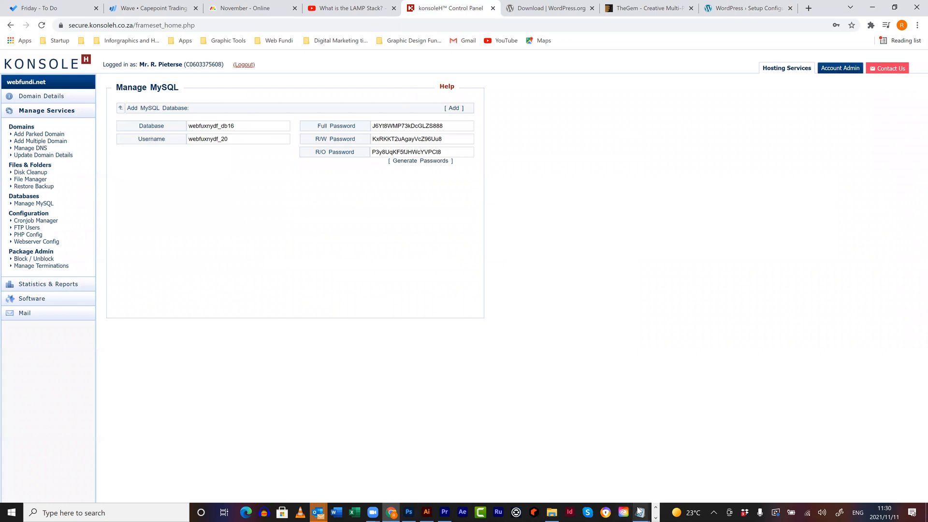
mouse_move(636, 511)
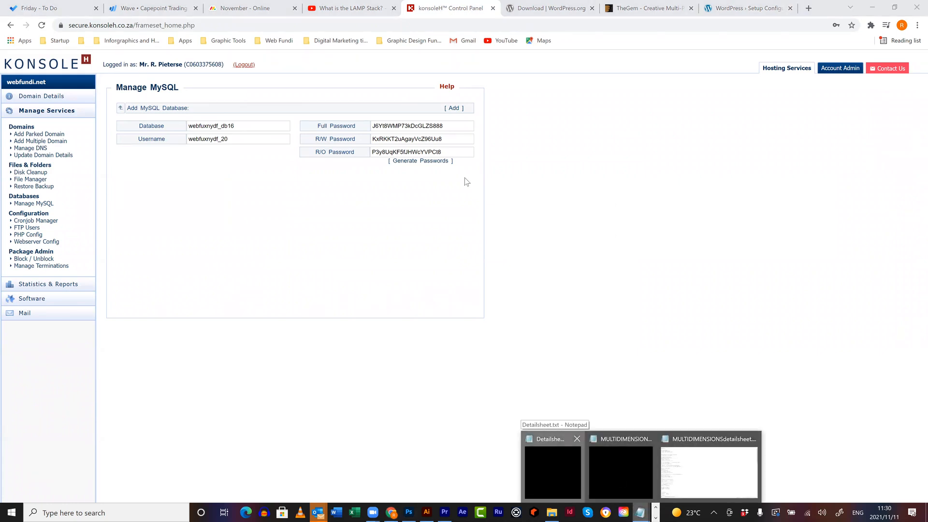
left_click(552, 468)
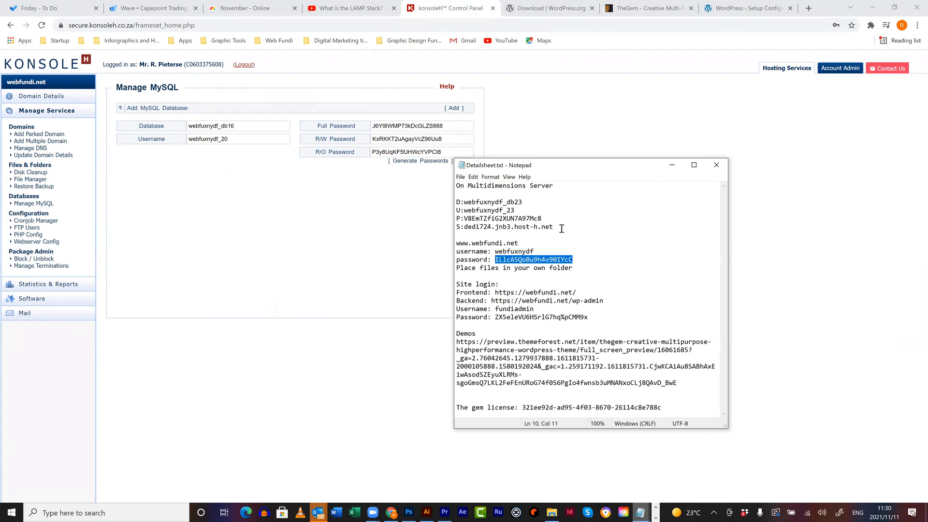
triple_click(689, 407)
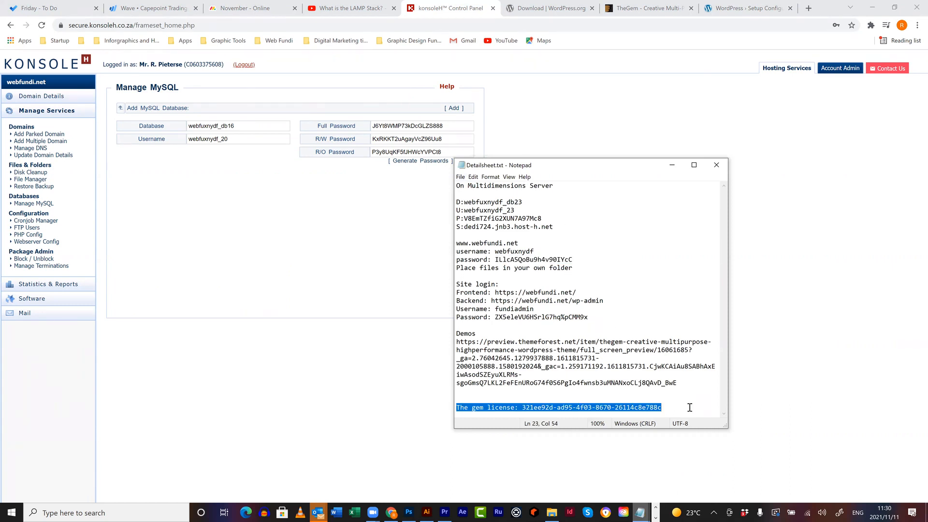
left_click(689, 408)
left_click(589, 228)
key("Return")
key("Return")
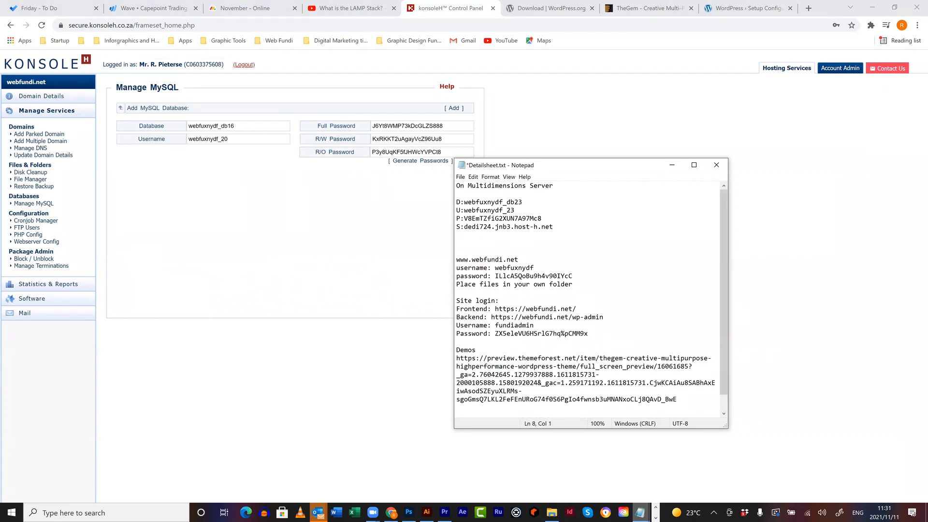
- Type a 'New database:' heading with u:, p: and s: label lines in the notes
type("New database:")
key("Return")
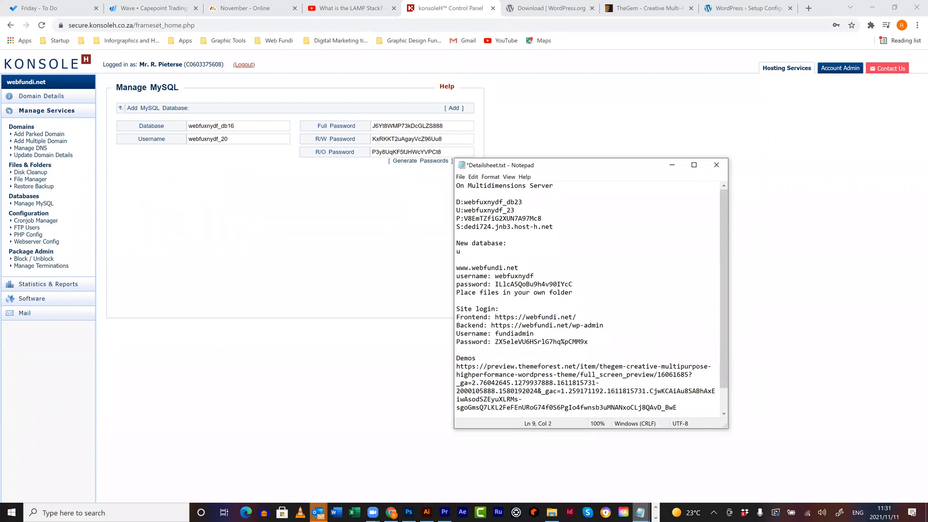
type("u:")
key("Return")
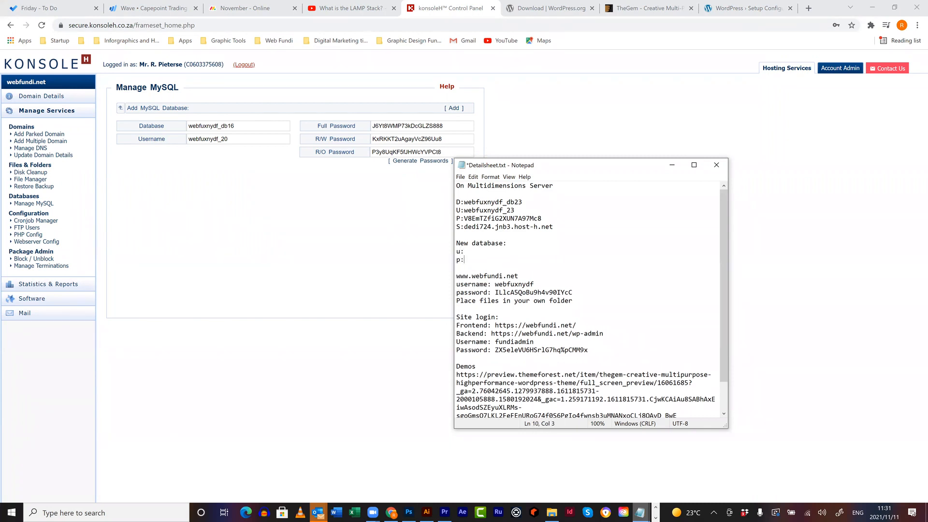
type("p:")
key("Return")
type("s:")
key("Return")
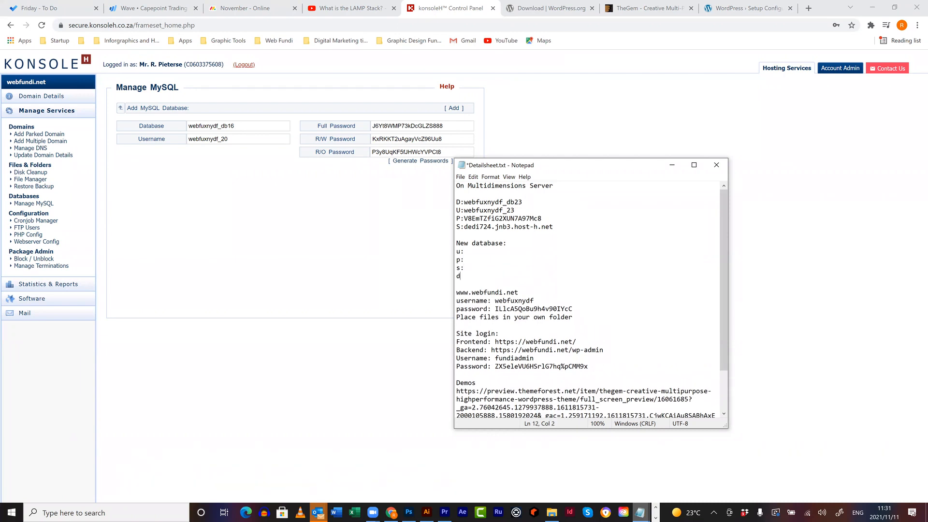
- Copy the new database name into the notes after d:
double_click(211, 126)
key("ctrl+c")
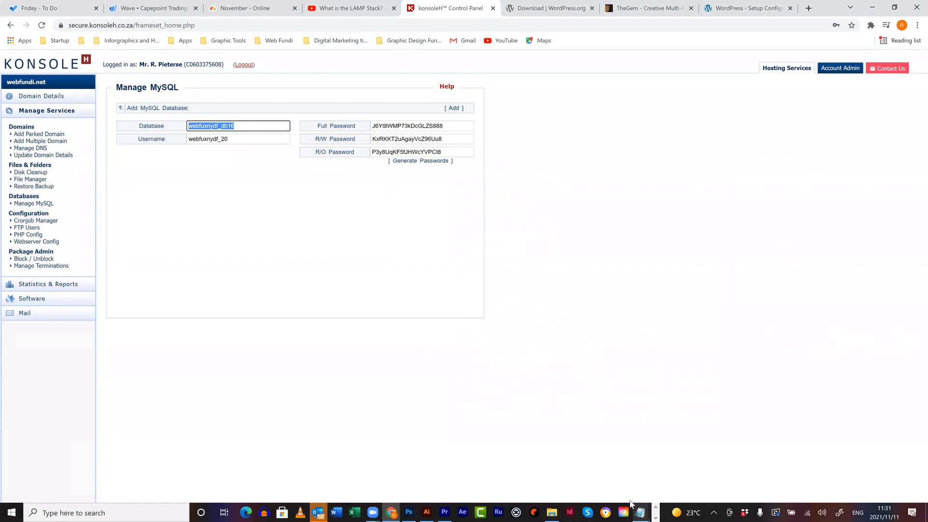
mouse_move(639, 513)
left_click(555, 470)
left_click(487, 252)
left_click(485, 276)
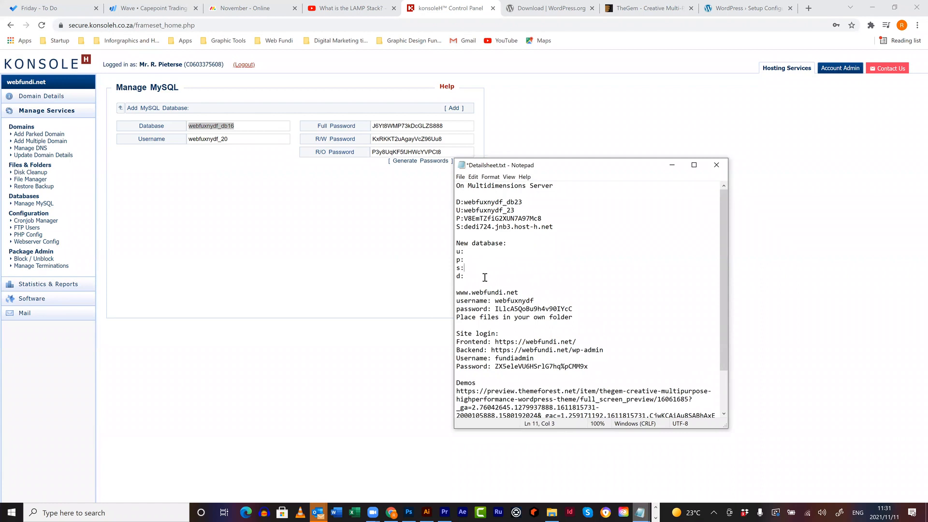
key("ctrl+v")
- Copy the new database username into the notes after u:
double_click(245, 142)
key("ctrl+c")
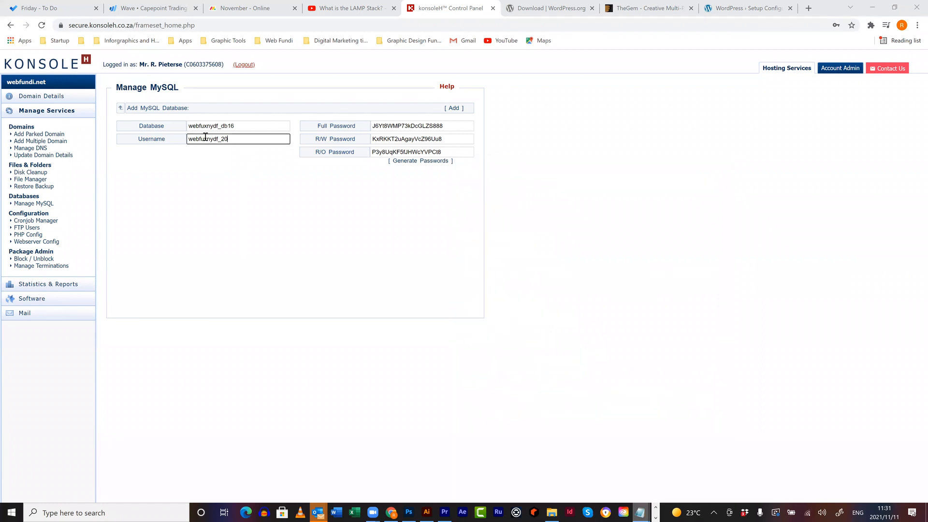
left_click(459, 111)
left_click(641, 508)
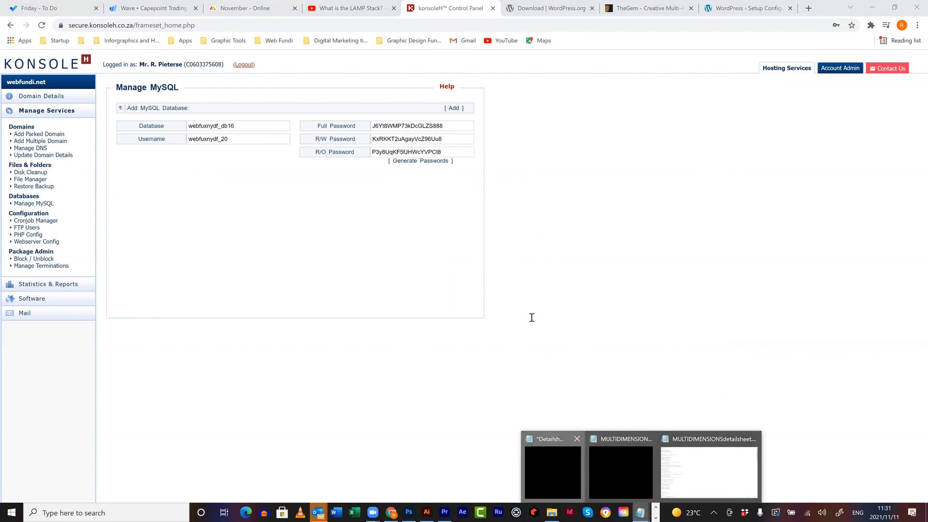
left_click(468, 251)
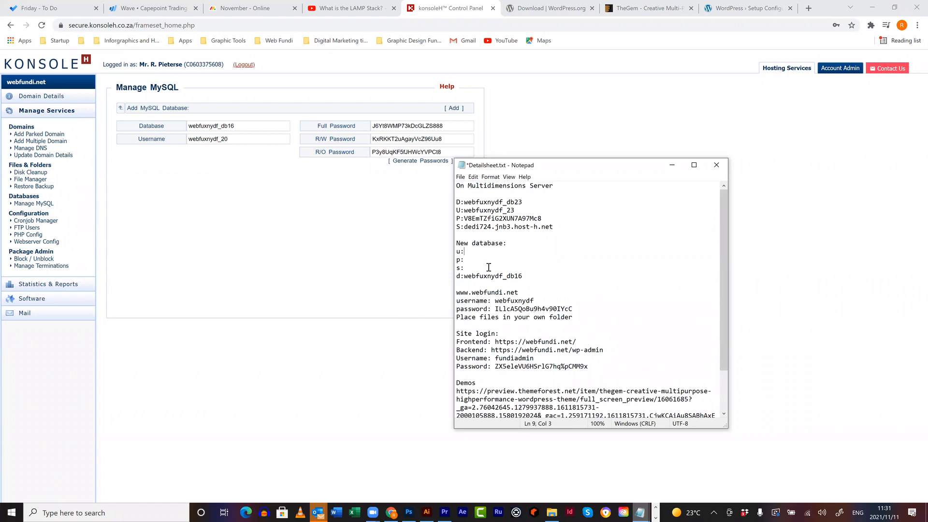
key("ctrl+v")
left_click(411, 183)
- Copy the database password into the notes after p:
left_click_drag(444, 126, 355, 125)
key("ctrl+c")
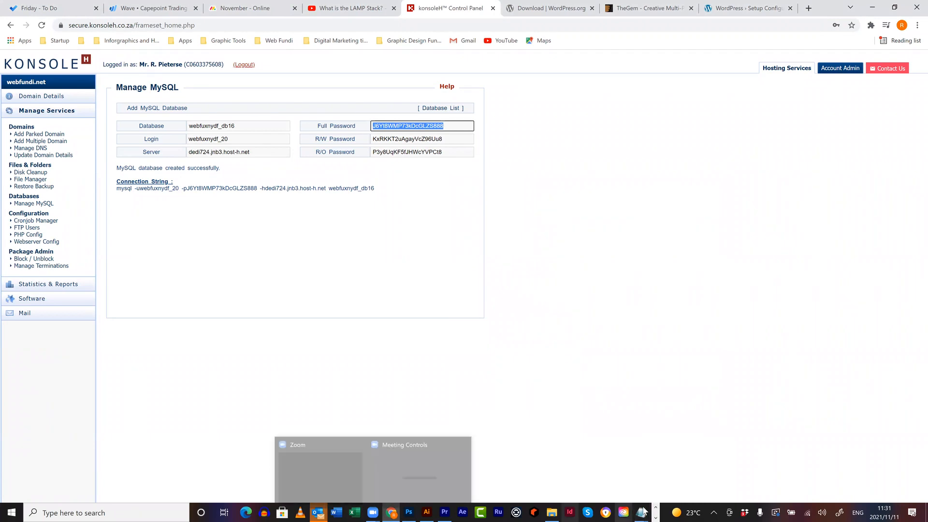
left_click(614, 463)
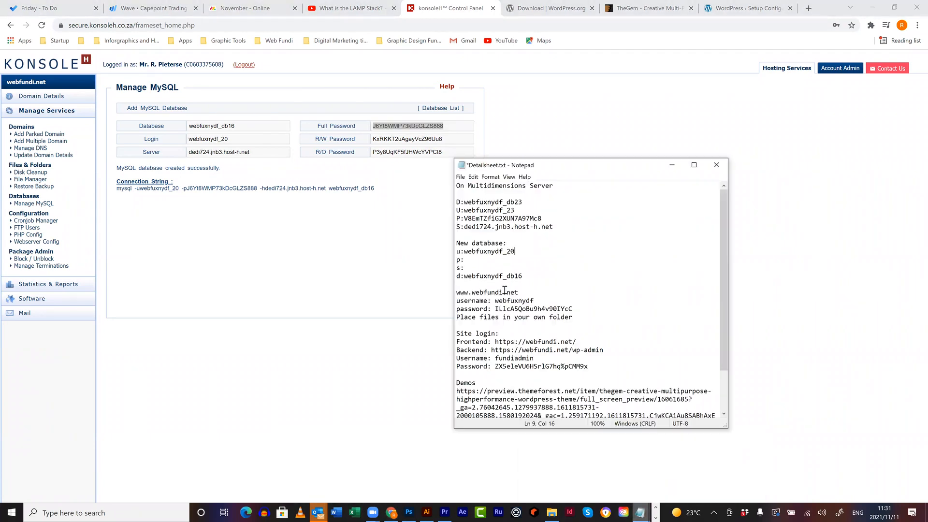
left_click(487, 259)
key("ctrl+v")
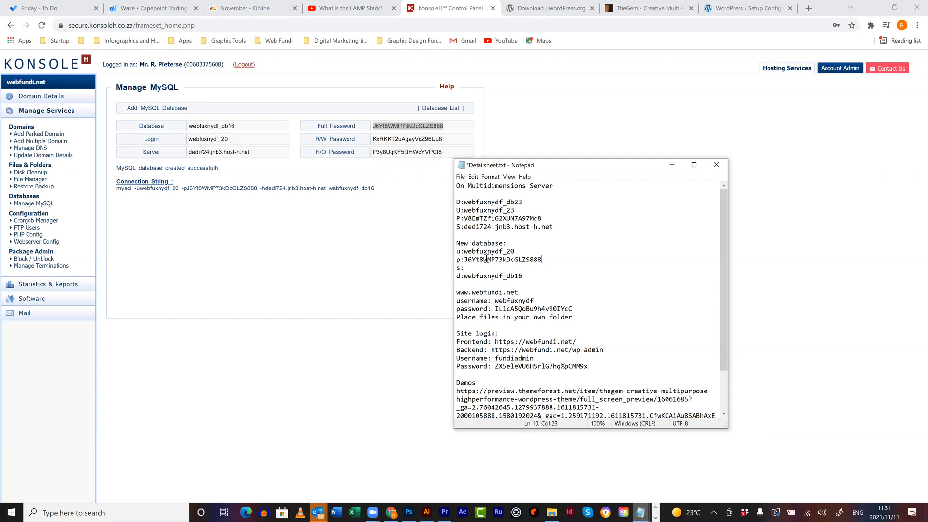
- Paste the server host into the notes, then start WordPress's database setup with Let's go!
left_click(266, 152)
left_click_drag(266, 153, 184, 153)
key("ctrl+c")
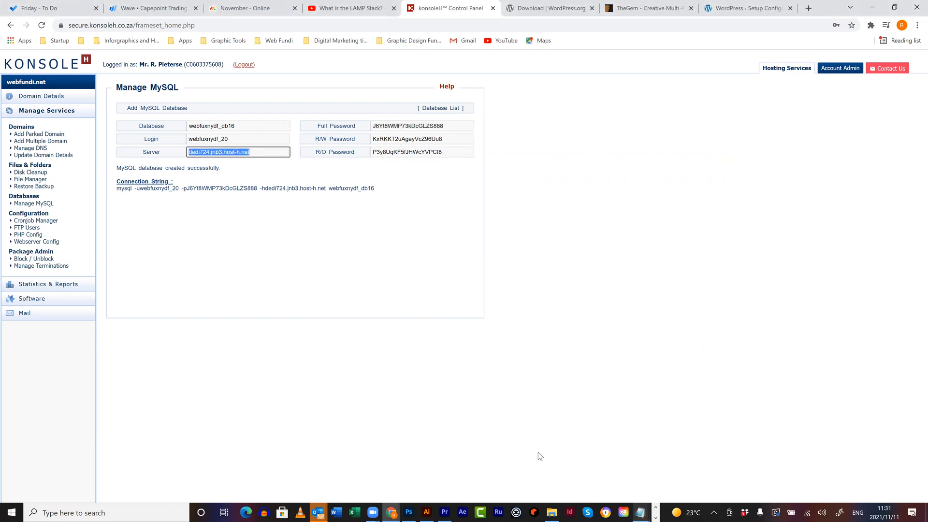
left_click(641, 511)
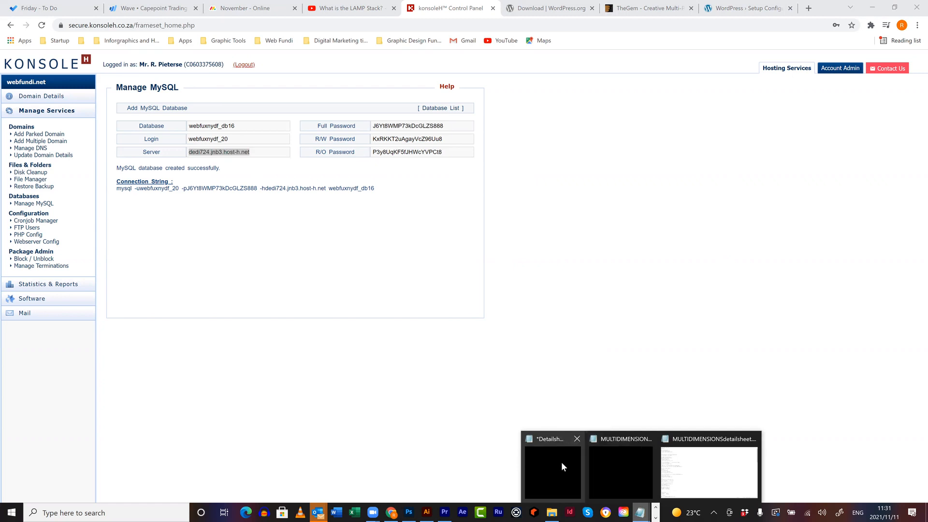
left_click(561, 462)
key("ctrl+v")
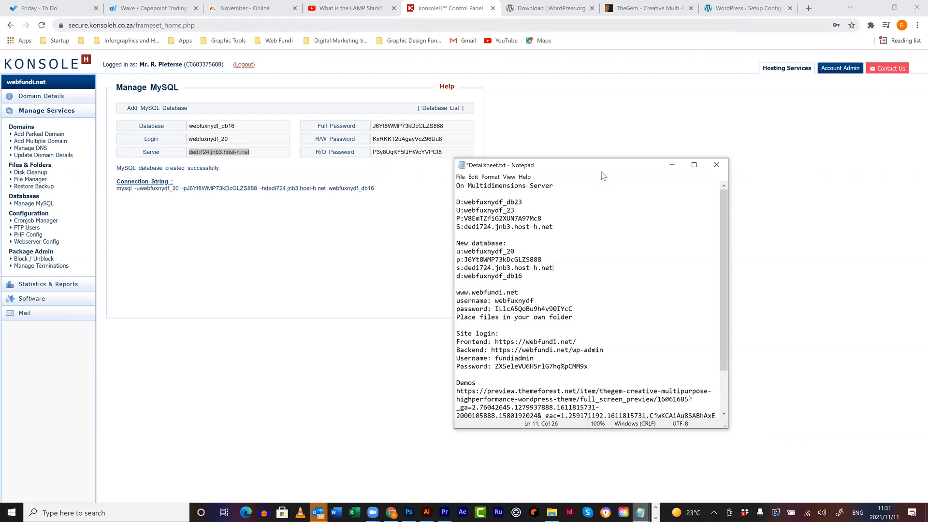
left_click(738, 11)
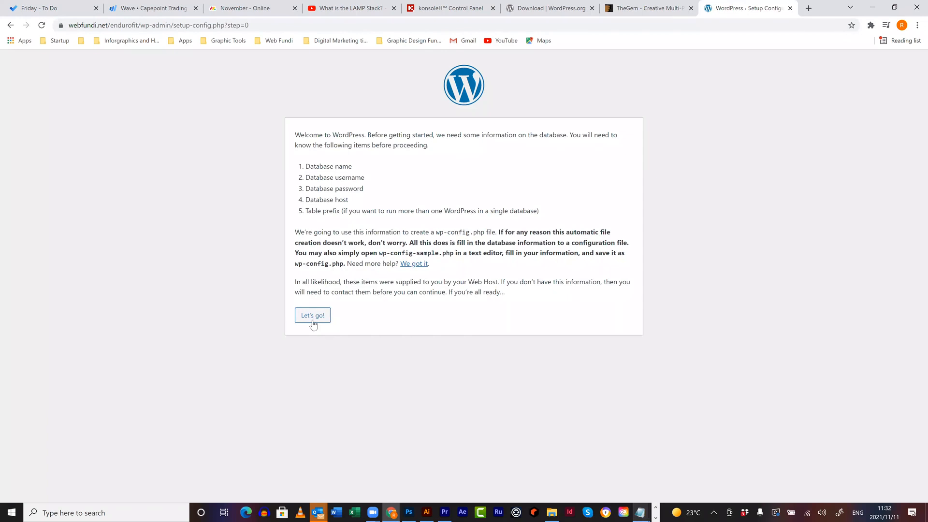
left_click(312, 319)
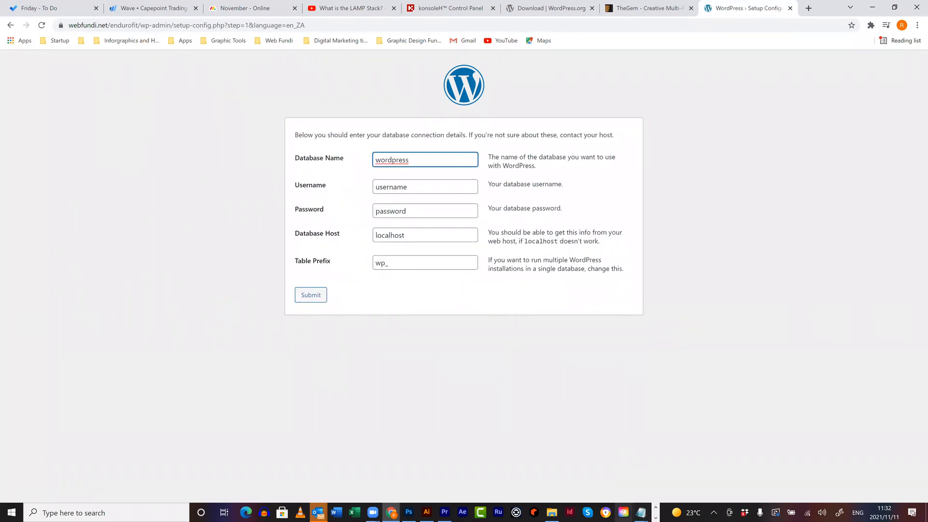
- Fill the form's Database Name and Username from the notes
left_click(641, 512)
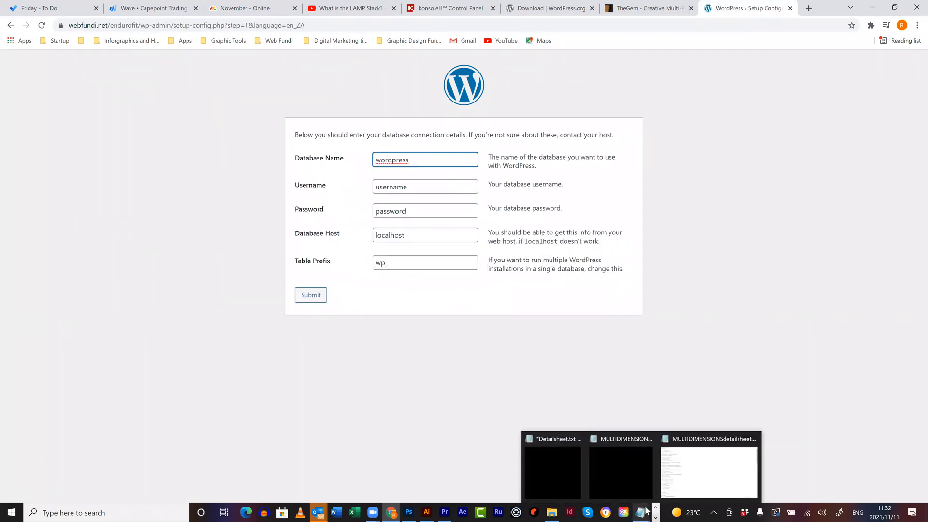
left_click(543, 465)
left_click_drag(576, 195, 507, 194)
key("ctrl+c")
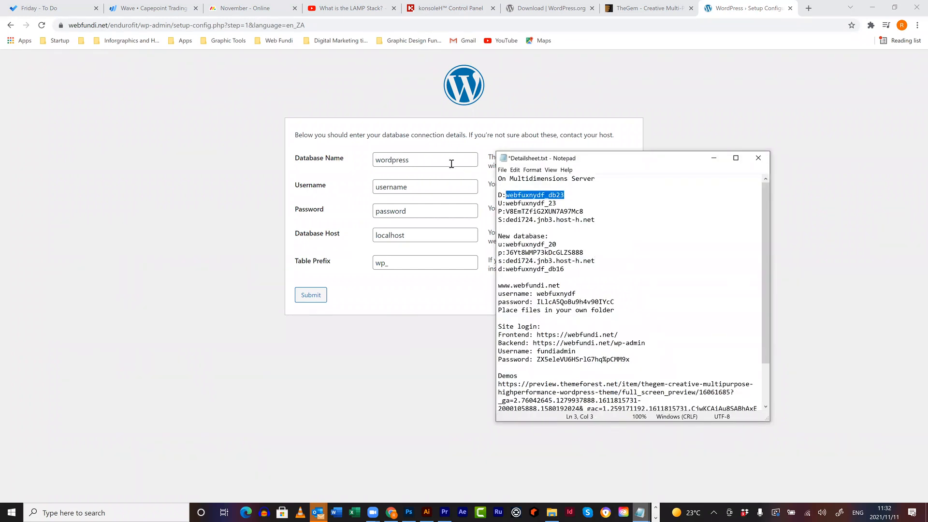
double_click(393, 161)
key("ctrl+v")
left_click(641, 512)
left_click(552, 467)
left_click_drag(559, 203, 505, 202)
key("ctrl+c")
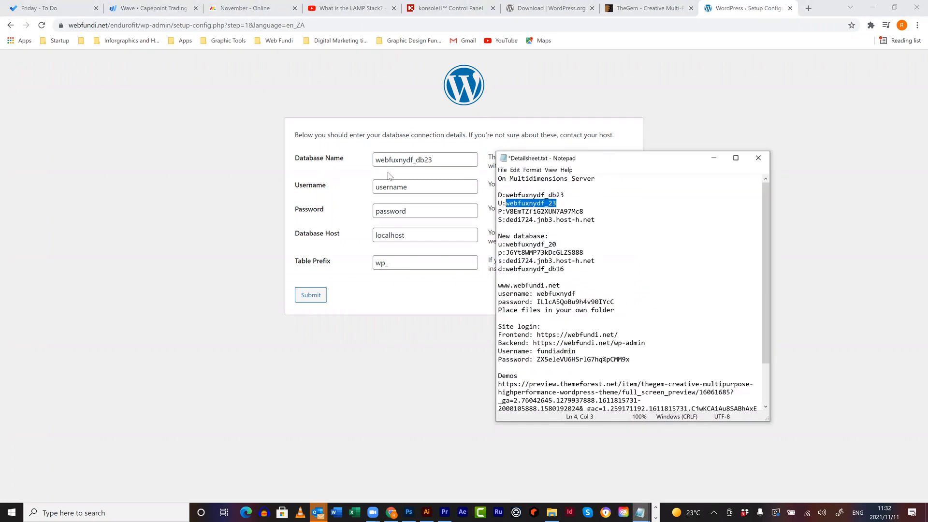
left_click(341, 188)
key("ctrl+v")
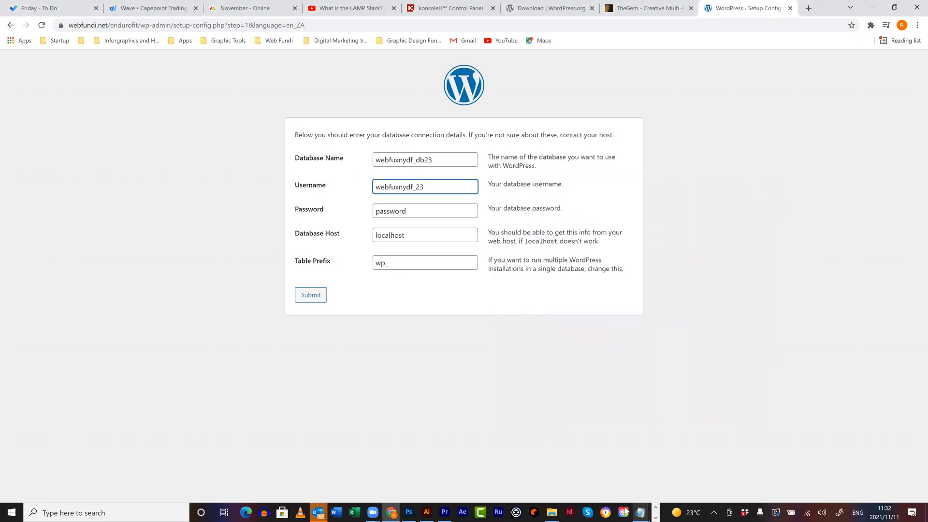
- Fill in the password and replace localhost with dedi724.jnb3.host-h.net from the notes
left_click(641, 513)
left_click(565, 470)
left_click_drag(585, 212, 507, 213)
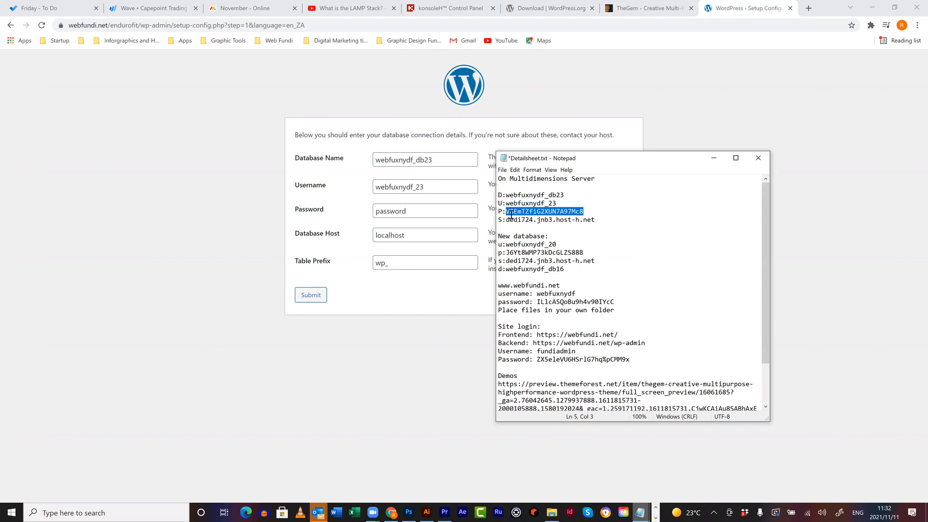
key("ctrl+c")
left_click(341, 215)
key("ctrl+v")
left_click(640, 512)
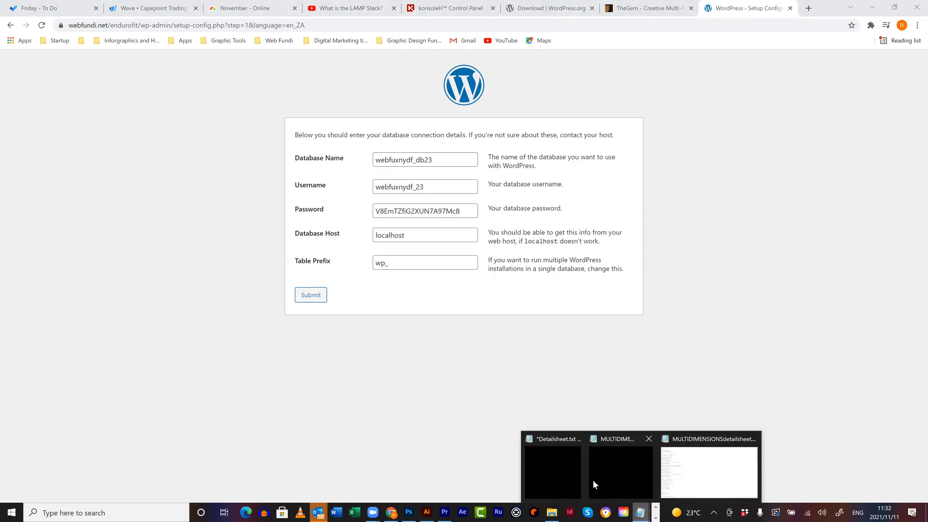
left_click(538, 466)
left_click_drag(596, 220, 505, 220)
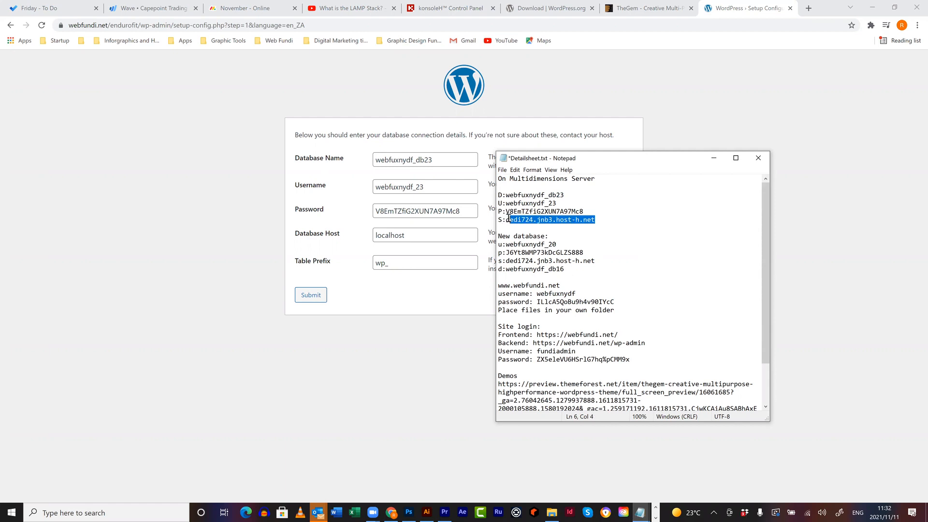
left_click(418, 235)
left_click_drag(418, 235, 347, 235)
key("ctrl+v")
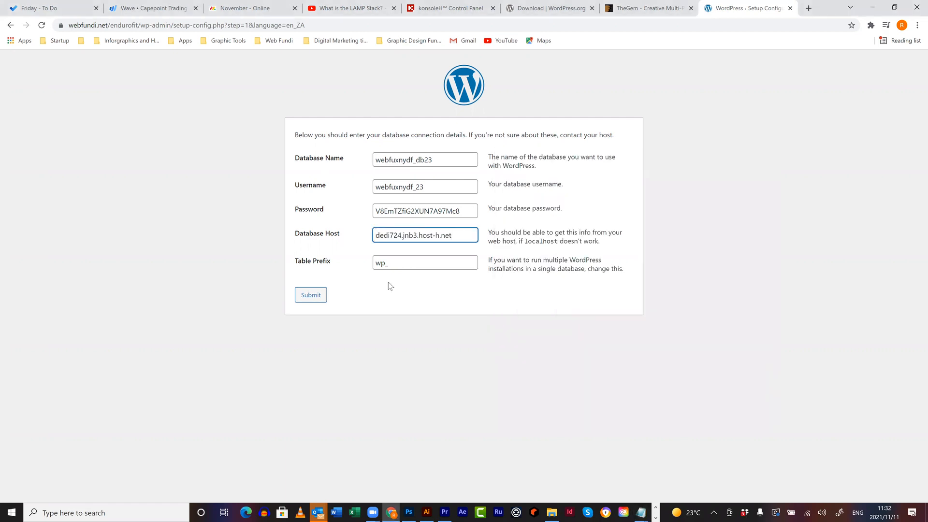
- Change the Table Prefix from wp_ to wf_ and submit
left_click(399, 265)
left_click_drag(388, 262, 369, 266)
type("w")
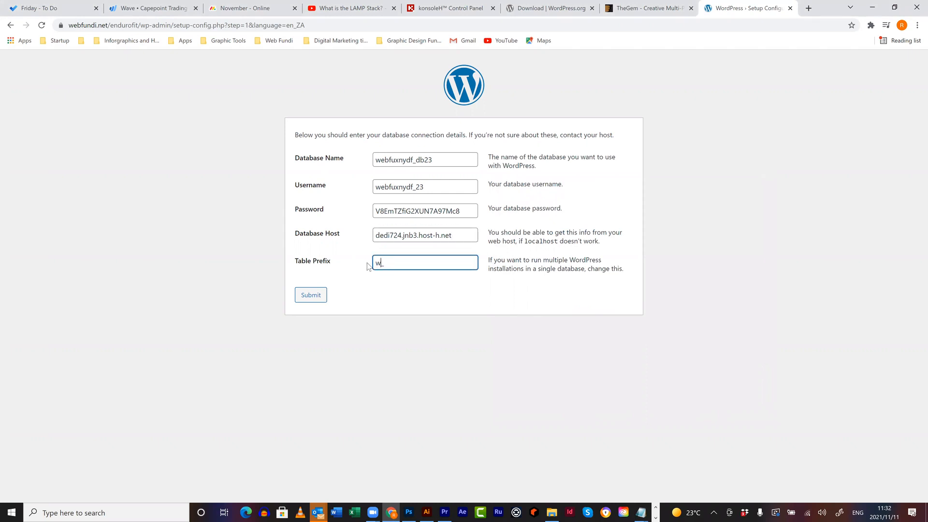
type("f_")
left_click(320, 297)
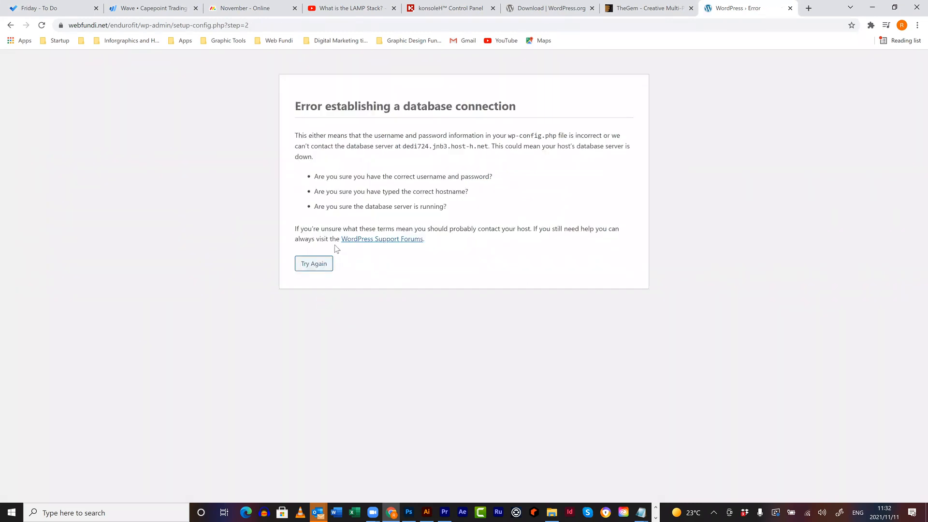
- Retry with the password pasted again from the notes, returning to the form after the error
left_click(317, 264)
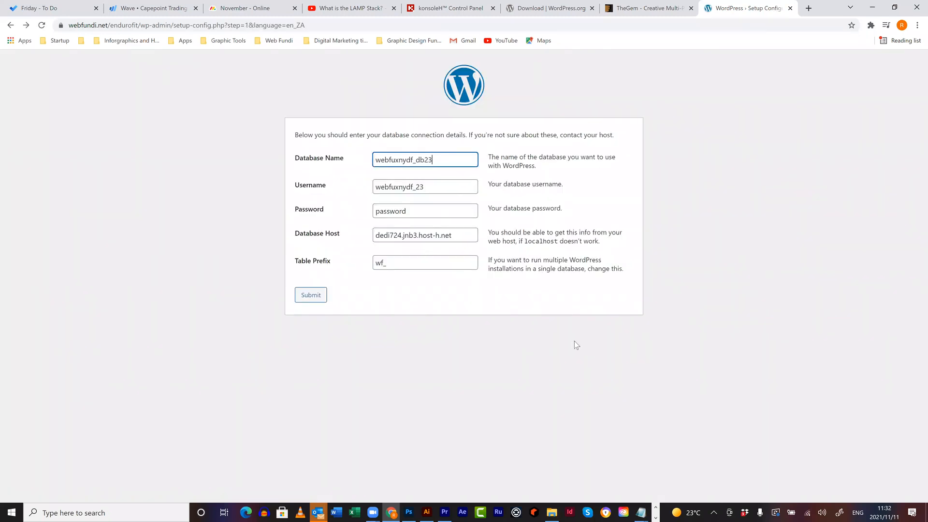
left_click(639, 510)
left_click(553, 470)
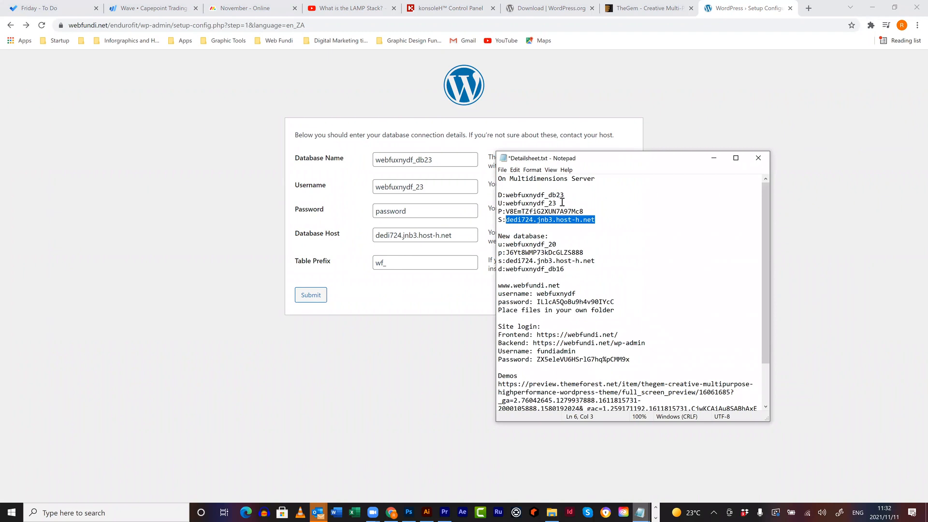
left_click_drag(584, 211, 506, 213)
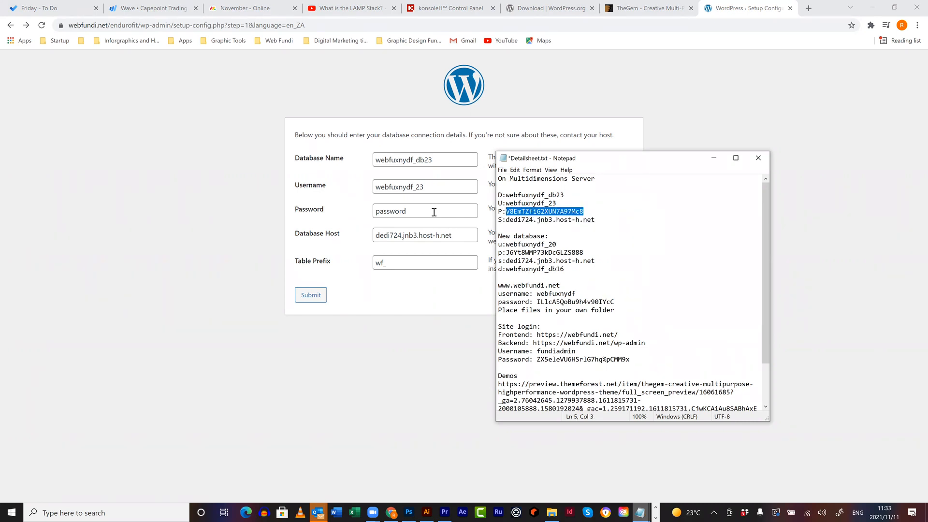
left_click(354, 207)
key("ctrl+v")
left_click(319, 295)
left_click(314, 264)
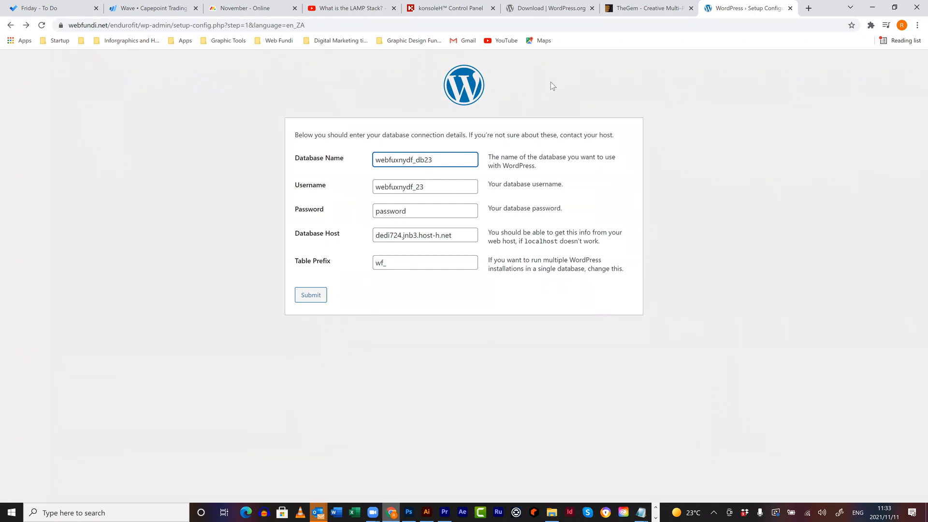
- Replace the old database name in the notes with the new one from konsoleH
left_click(460, 15)
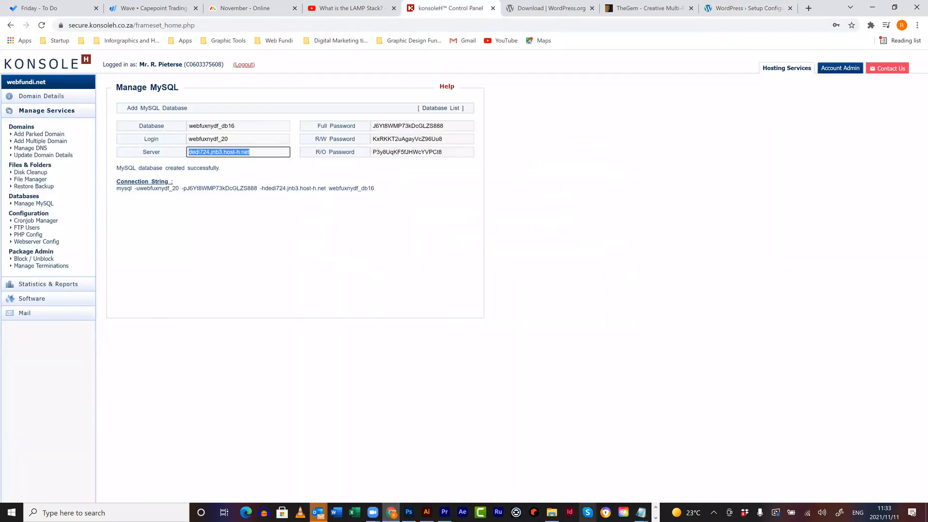
left_click(641, 511)
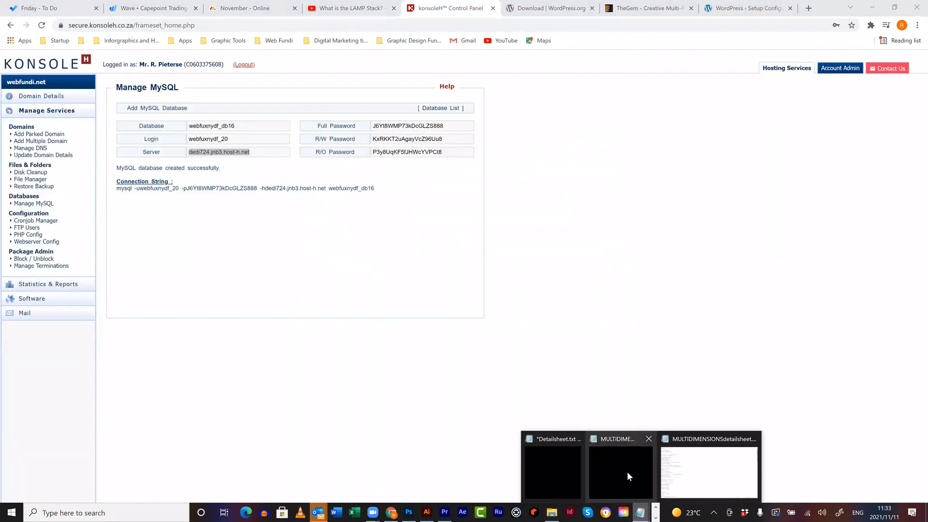
left_click(552, 464)
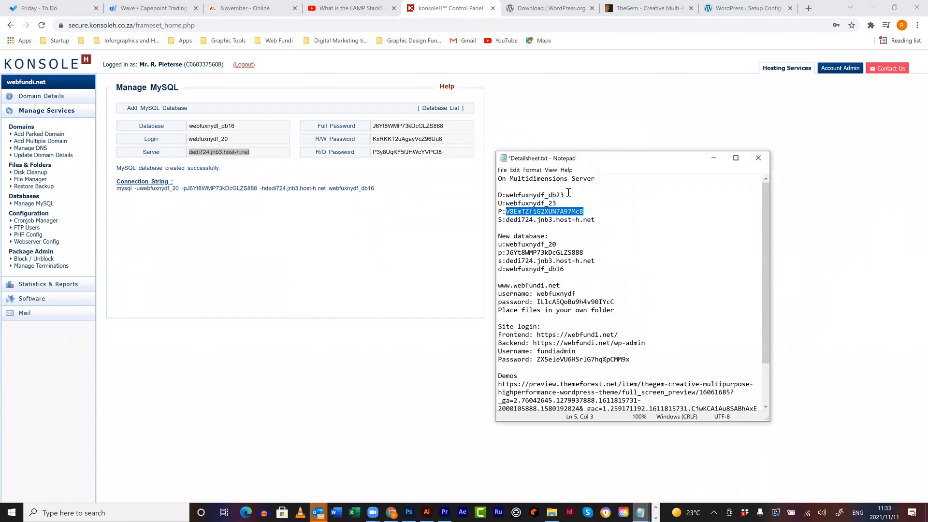
double_click(240, 125)
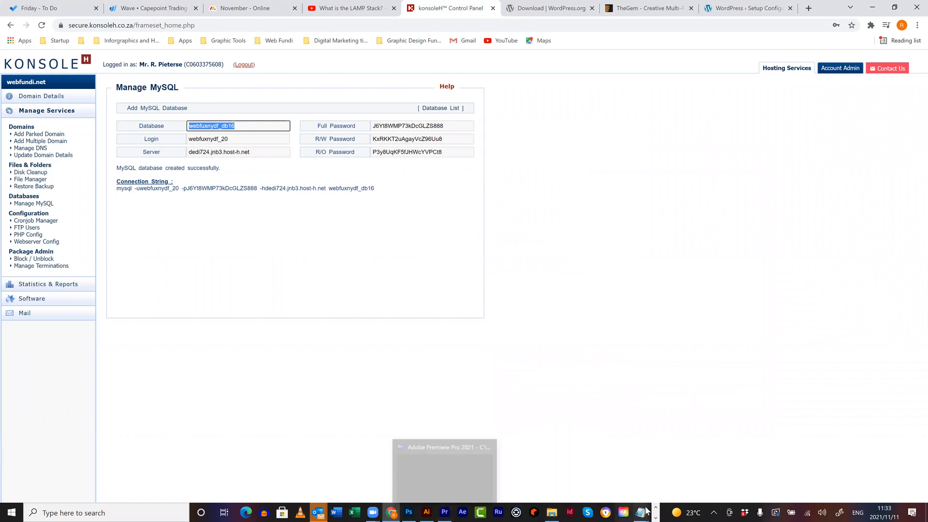
mouse_move(641, 513)
left_click(567, 461)
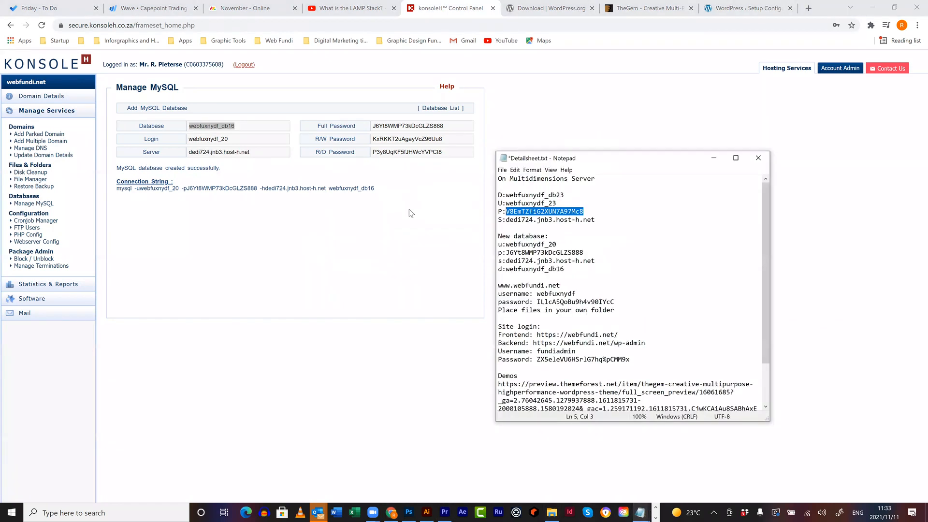
left_click(597, 205)
left_click_drag(563, 195, 504, 193)
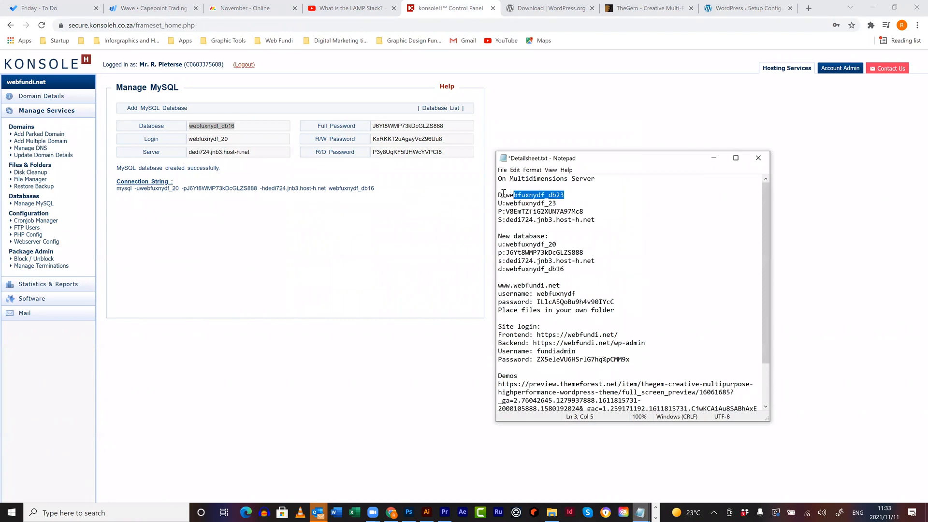
key("ctrl+v")
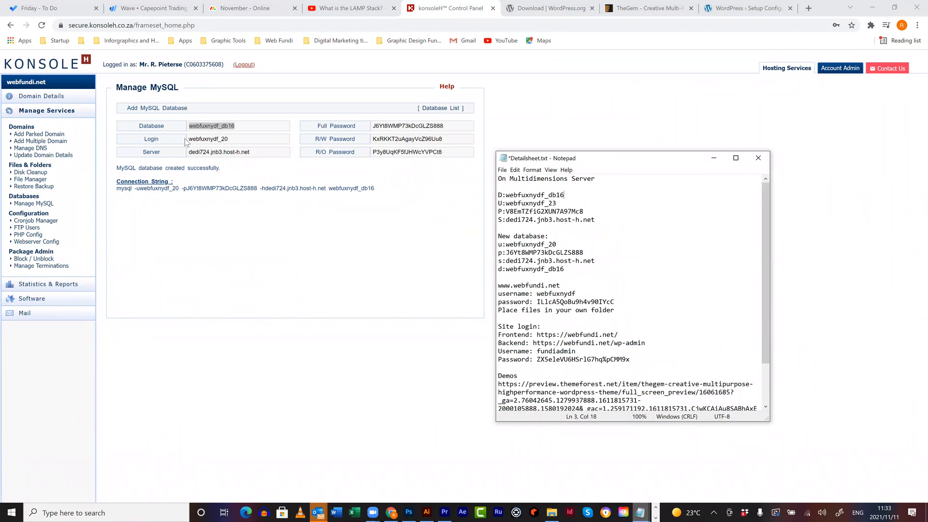
- Replace the old username and password in the notes with the new login and password
double_click(207, 138)
key("ctrl+c")
mouse_move(640, 512)
left_click(553, 471)
left_click_drag(560, 203, 507, 203)
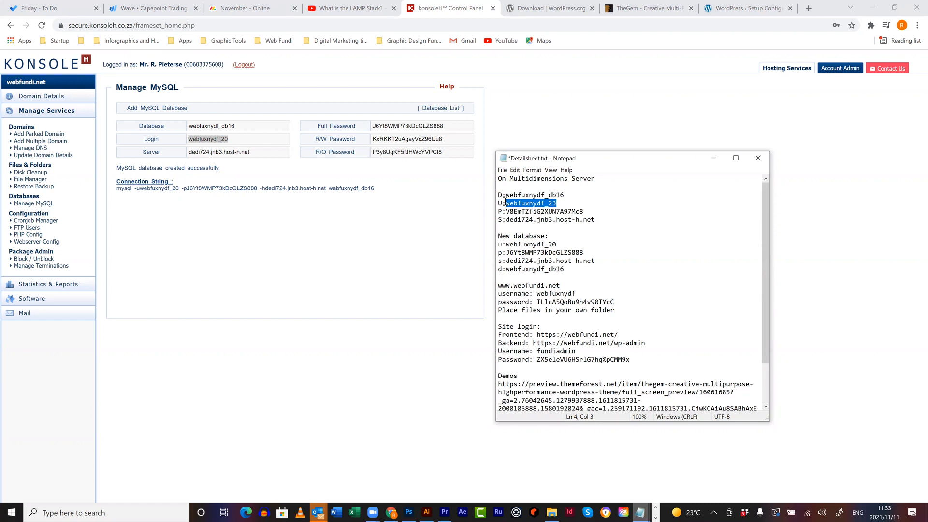
key("ctrl+v")
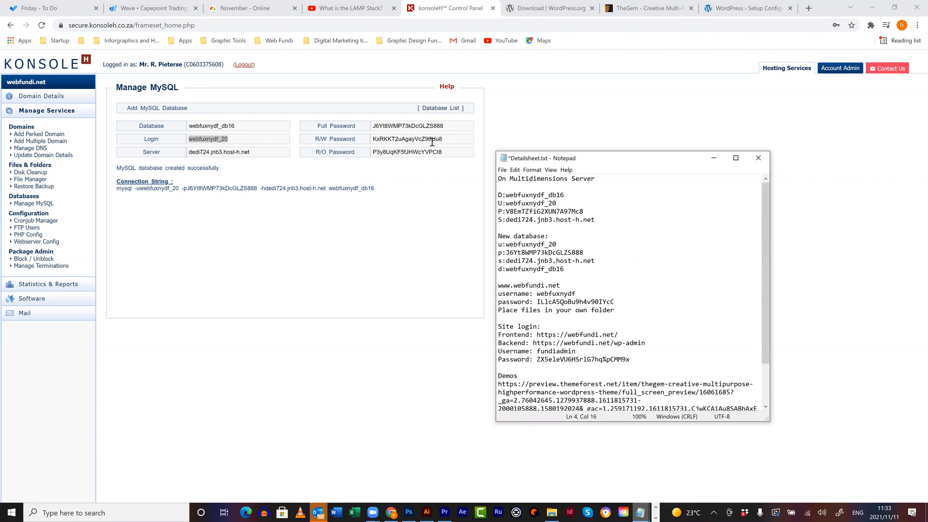
left_click(373, 126)
key("ctrl+c")
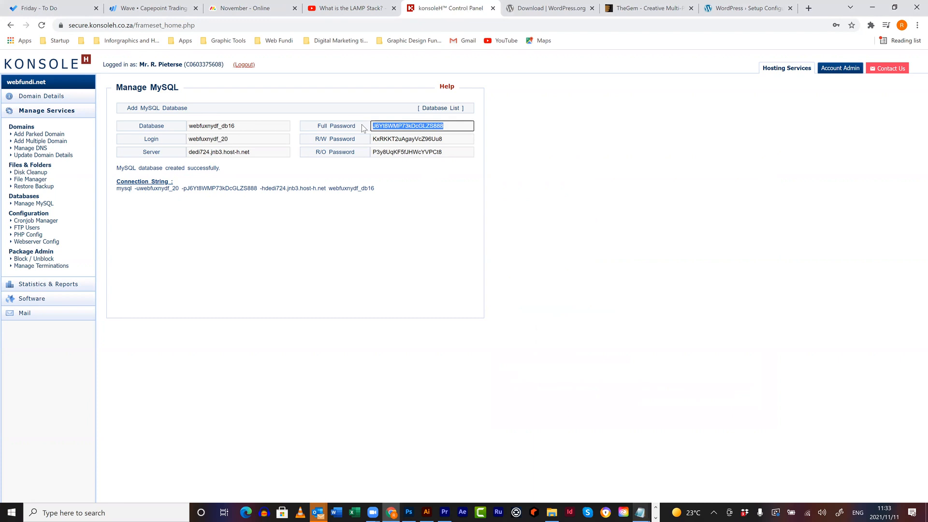
left_click(640, 512)
left_click(577, 476)
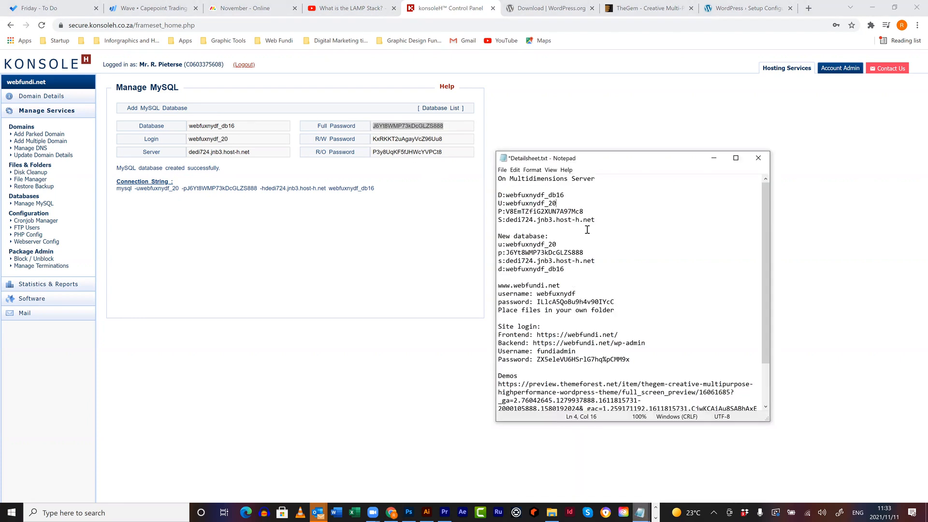
left_click_drag(586, 211, 507, 208)
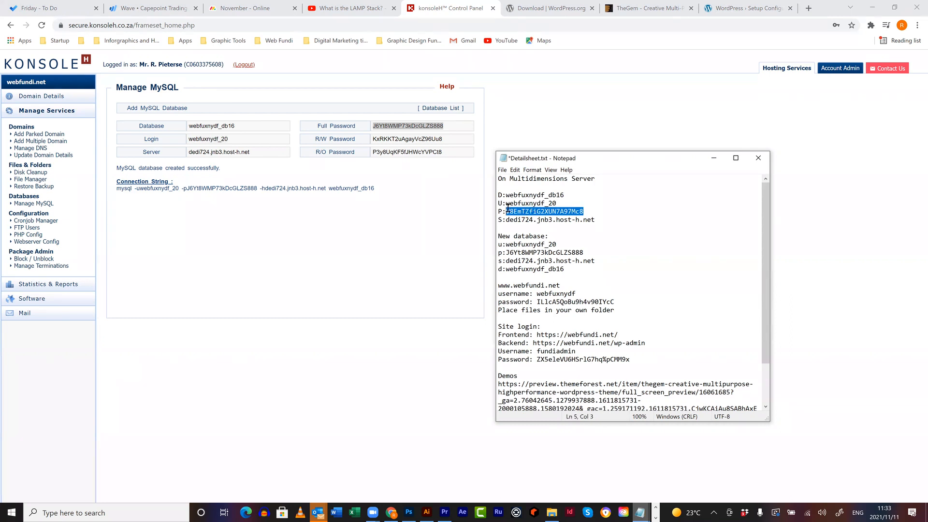
key("ctrl+v")
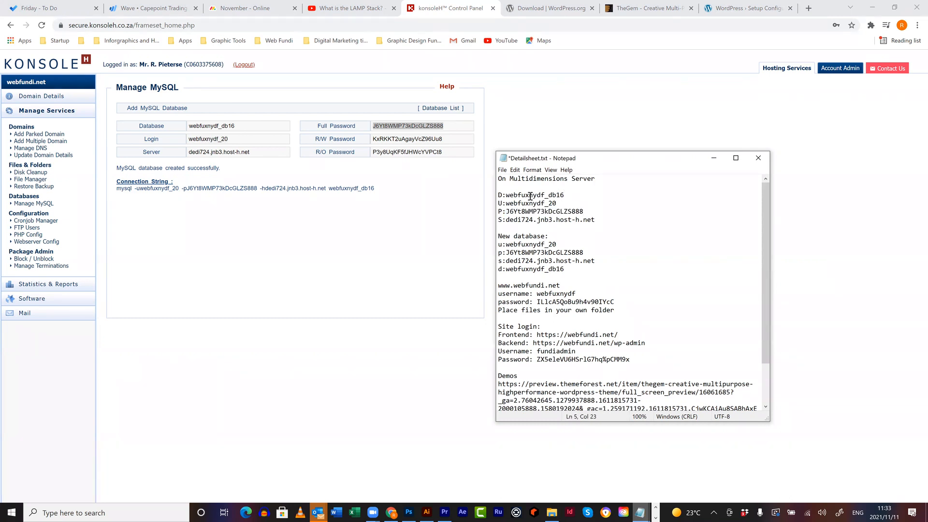
- Select the database name in the notes and go back to the WordPress setup tab
left_click_drag(564, 196, 509, 197)
key("ctrl+c")
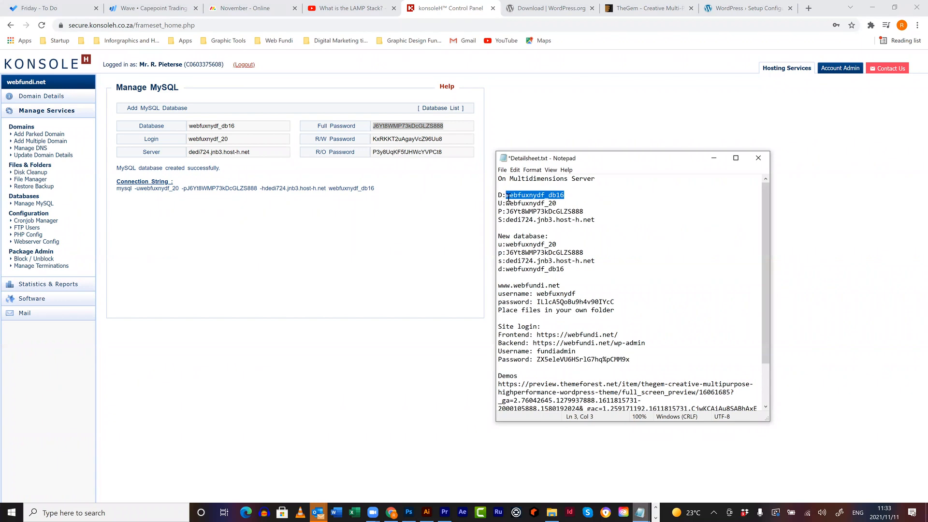
left_click(652, 88)
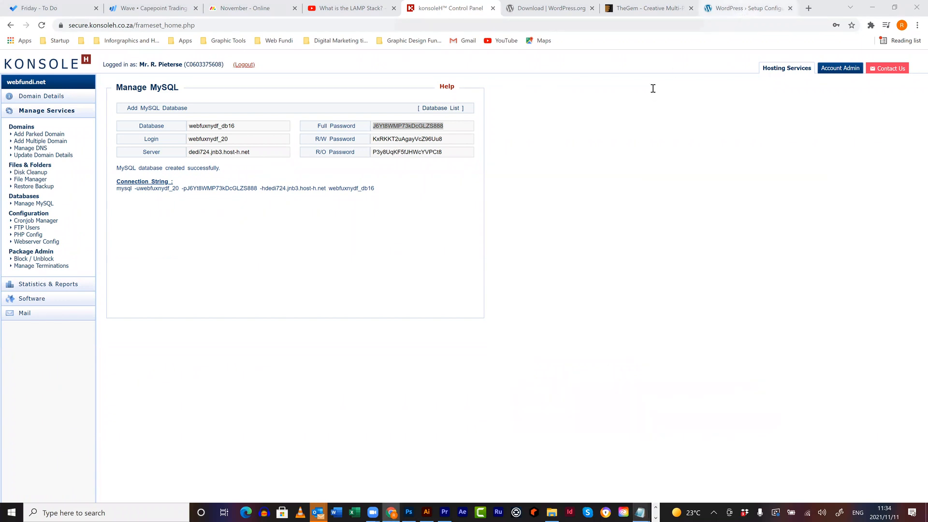
key("ctrl+9")
- Paste the new database name and database username from the notes into the setup form
left_click(322, 155)
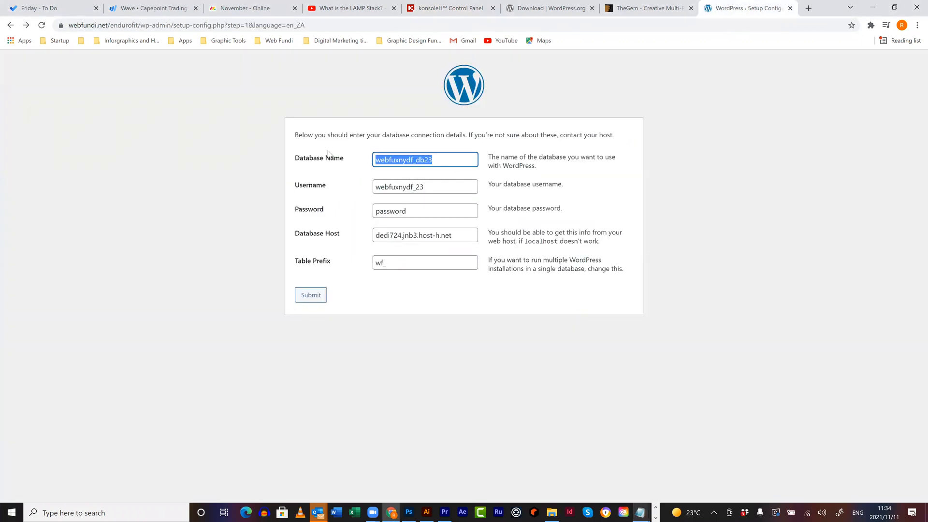
key("ctrl+v")
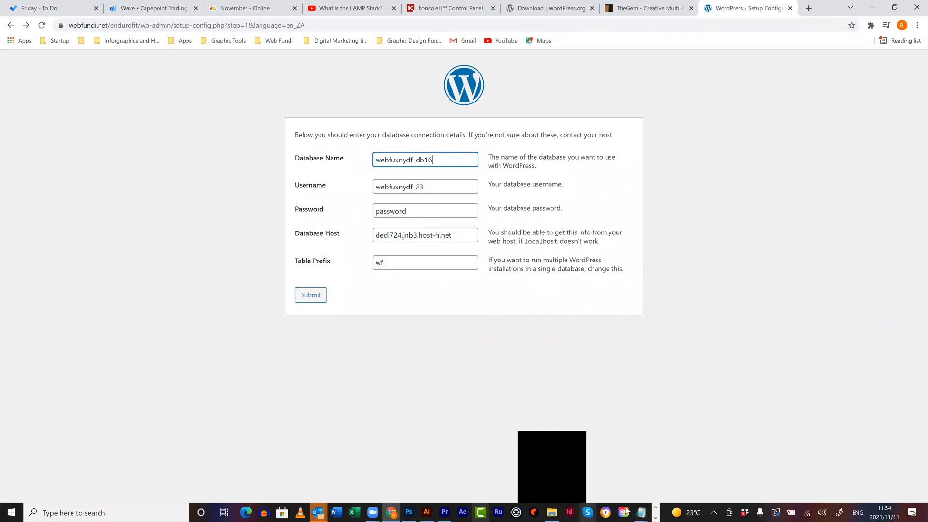
left_click(641, 511)
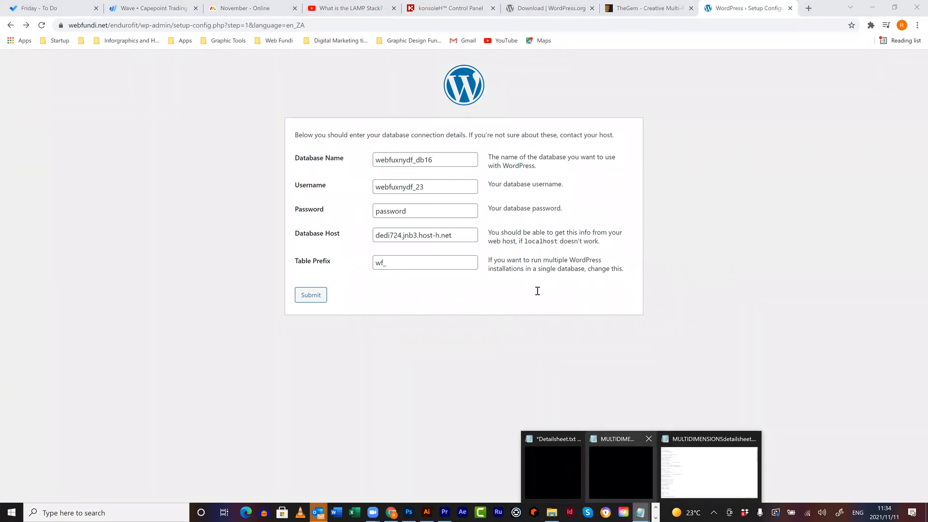
left_click_drag(560, 203, 506, 202)
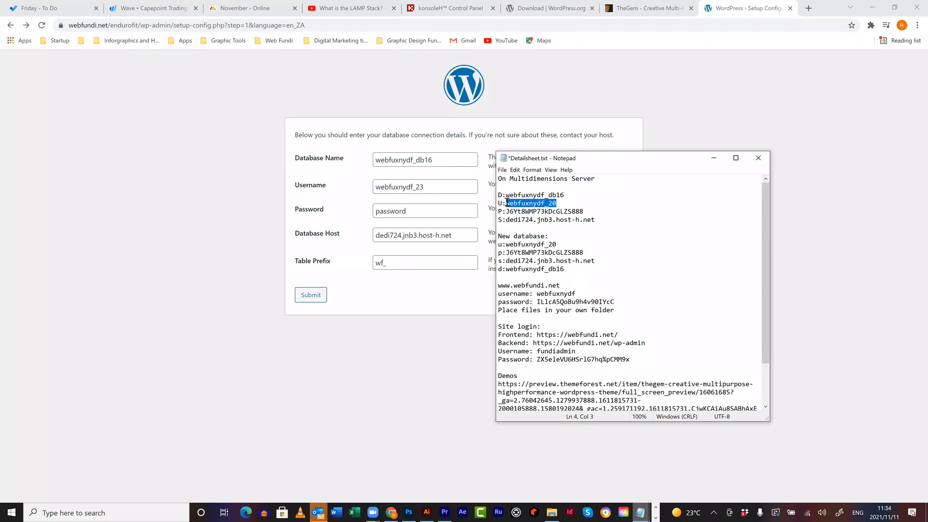
key("ctrl+c")
left_click(331, 187)
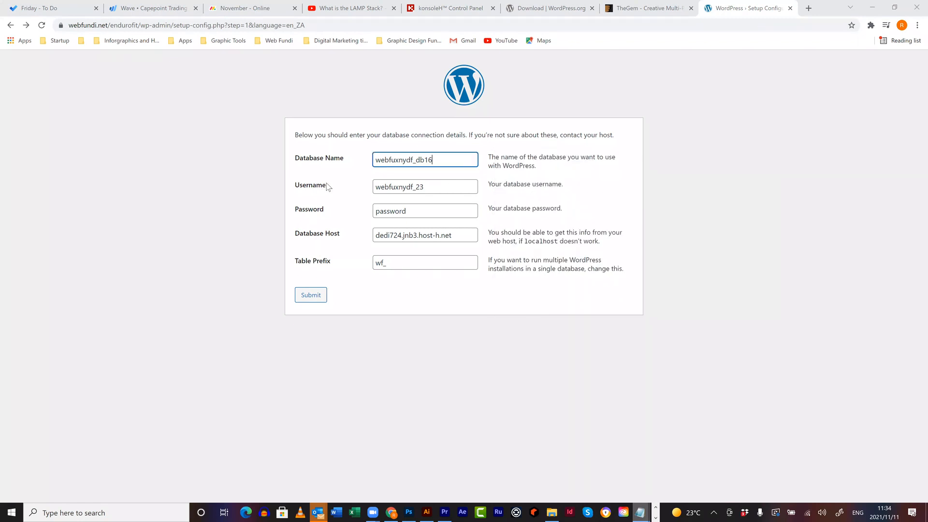
key("Tab")
key("ctrl+v")
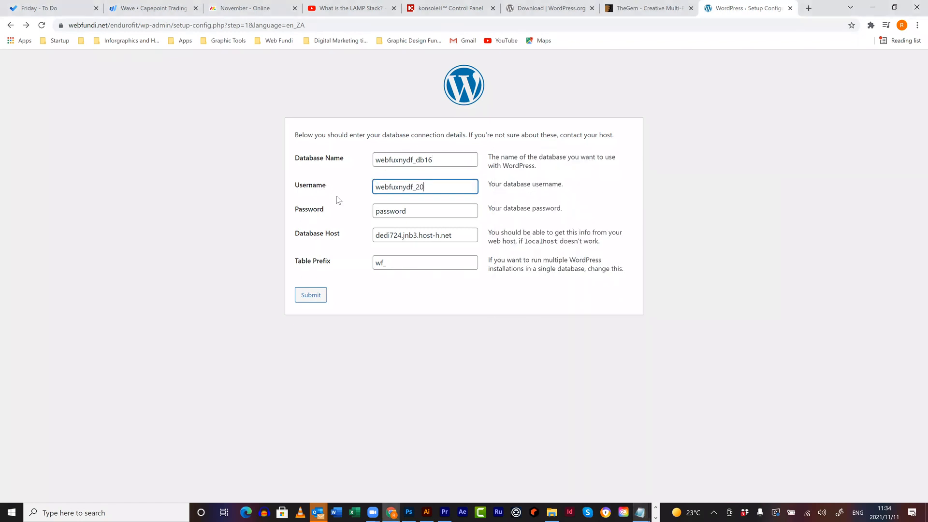
- Copy the database password from the detail notes into the form's Password field
left_click(640, 511)
left_click(566, 463)
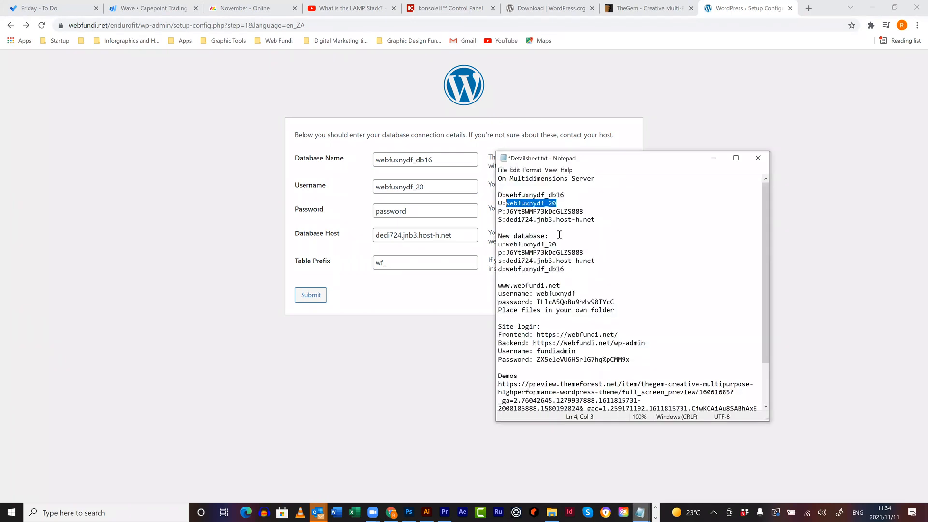
left_click_drag(584, 211, 506, 211)
left_click(506, 212, "shift")
key("ctrl+c")
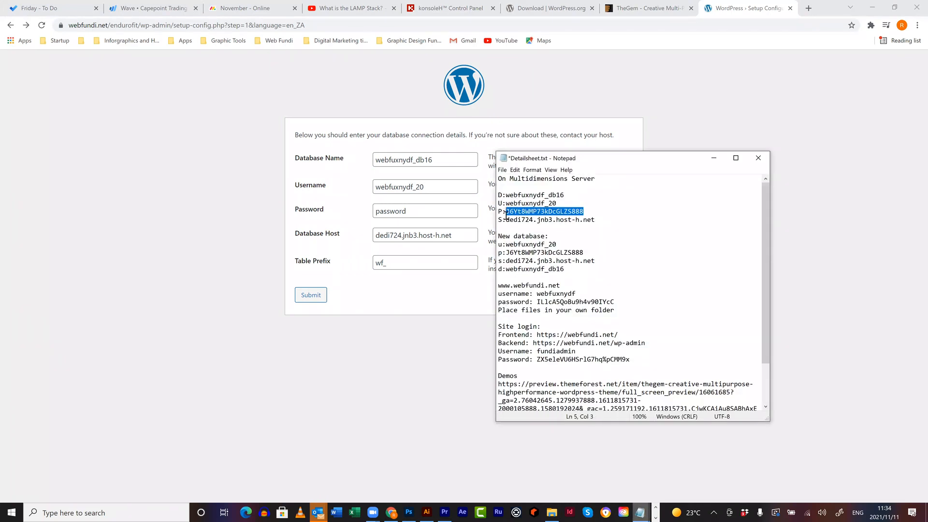
left_click(308, 209)
key("ctrl+v")
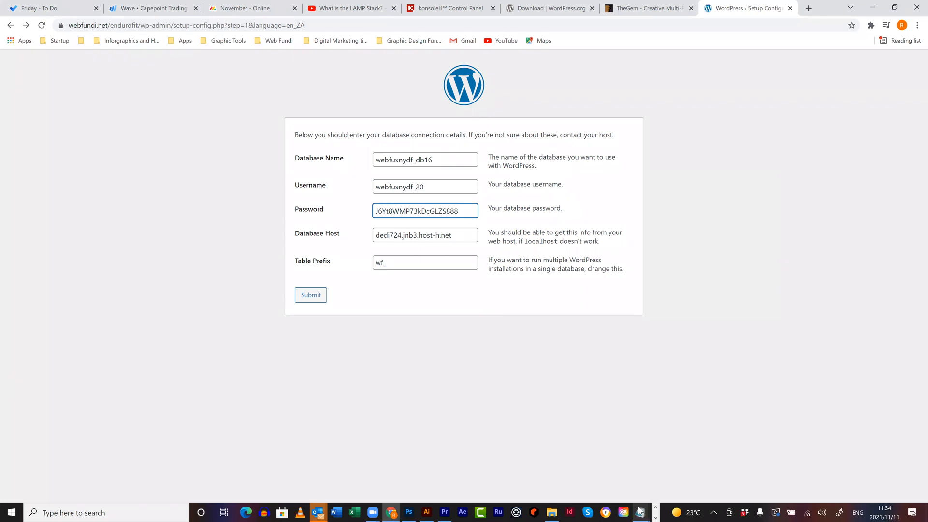
- Check the database host in the notes and submit the connection details
mouse_move(640, 511)
left_click(558, 477)
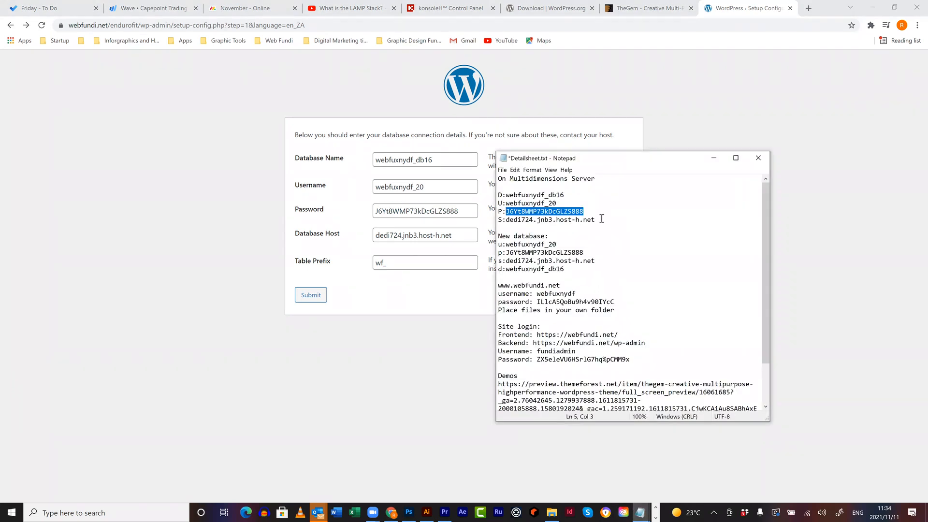
left_click(595, 220)
left_click(506, 219, "shift")
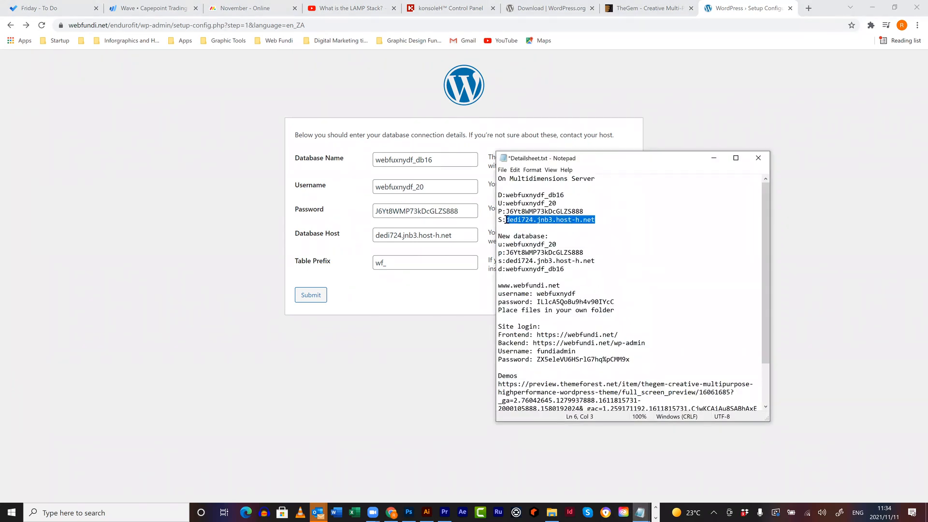
left_click(394, 236)
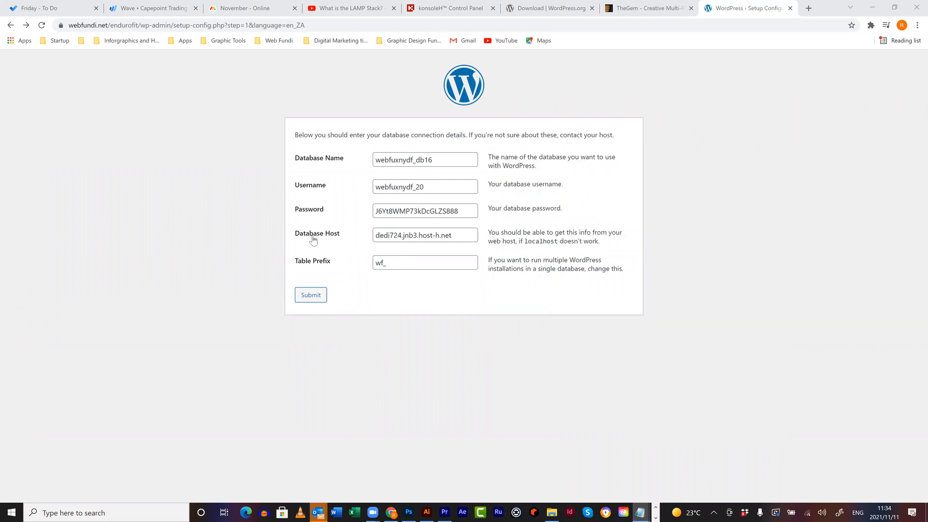
left_click(311, 295)
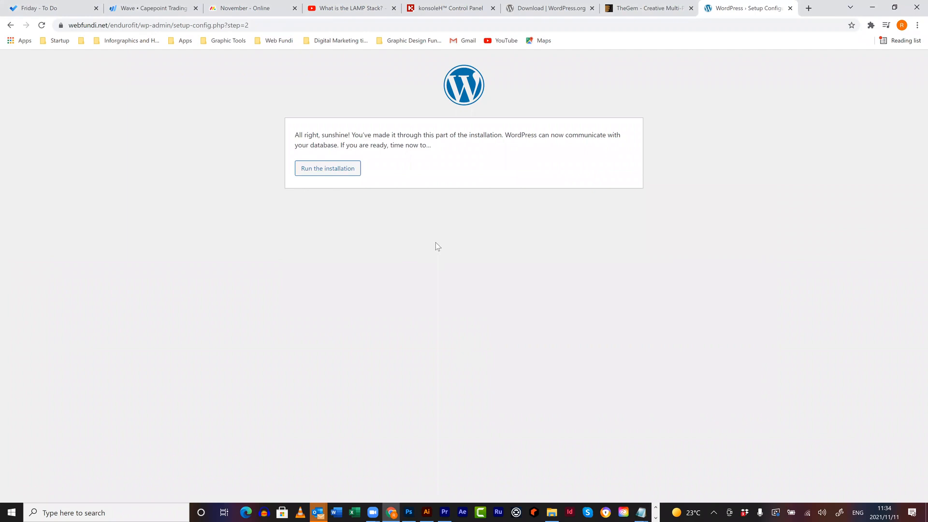
- Run the installation, set Site Title 'Endurofit', enter the admin username and the saved admin e-mail
left_click(333, 168)
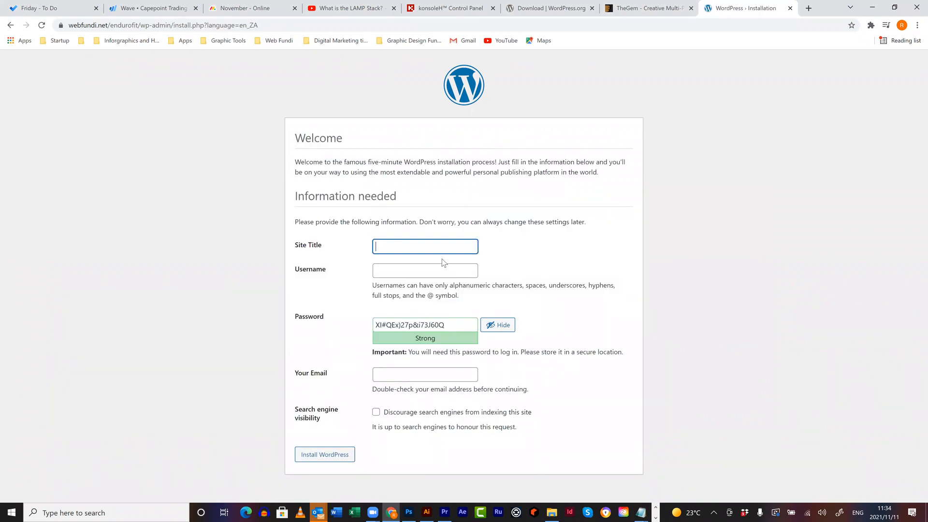
type("Endurofit")
left_click(414, 270)
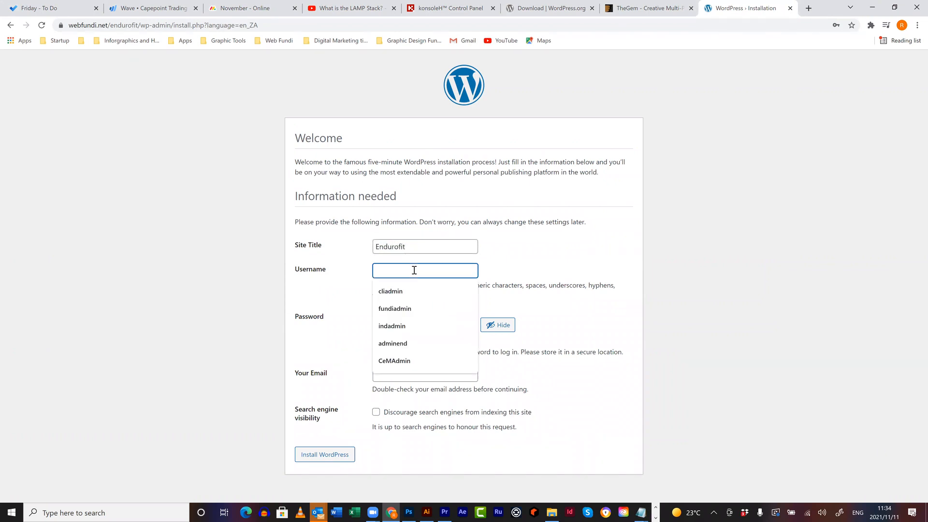
type("admin")
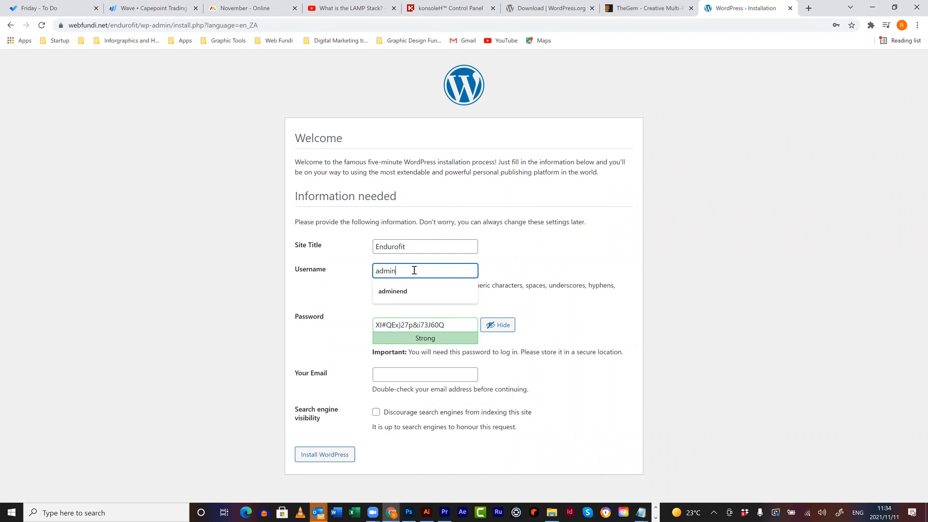
type("EN")
type("end")
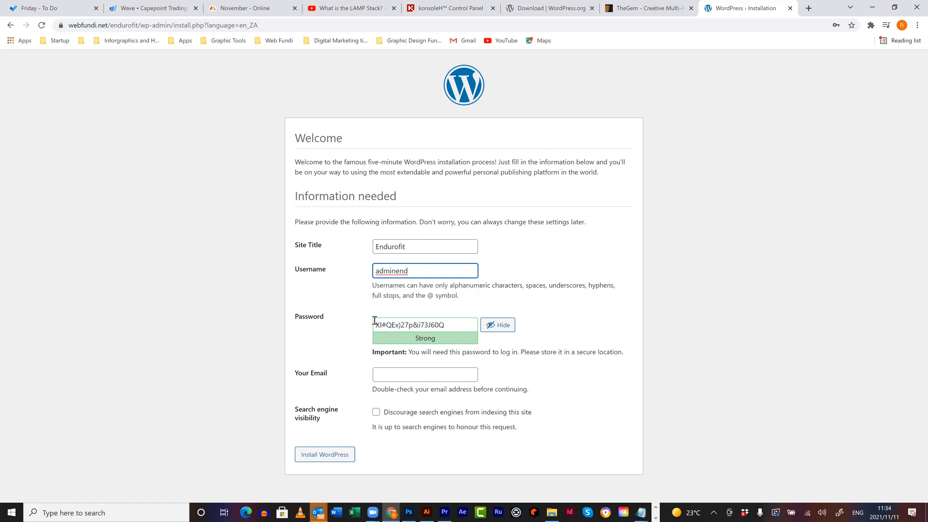
left_click(411, 376)
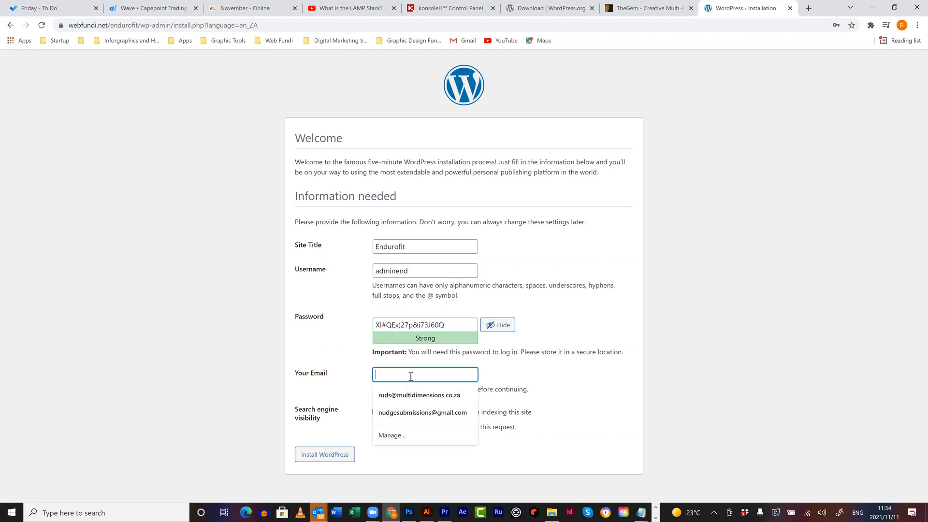
left_click(422, 397)
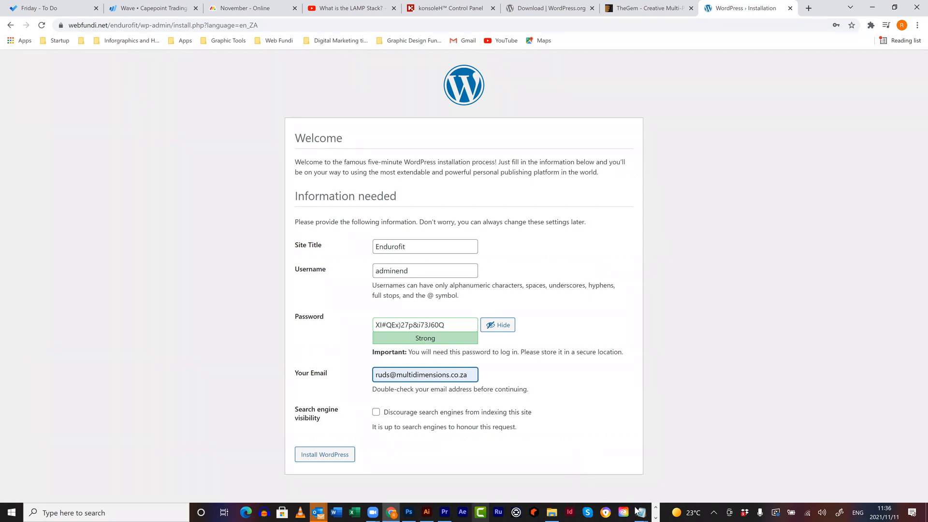
mouse_move(639, 511)
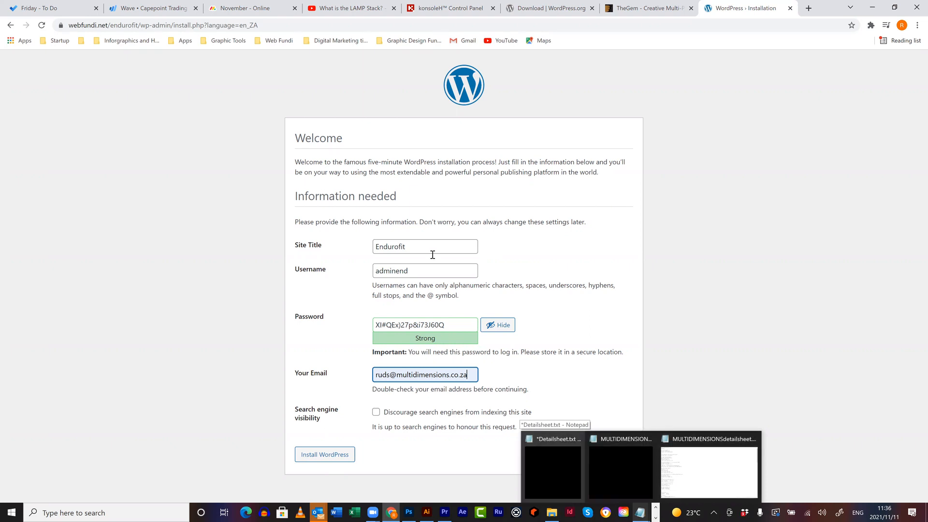
- Add the endurofit folder to the Frontend and Backend addresses in the detail sheet
left_click_drag(425, 271, 329, 273)
key("ctrl+c")
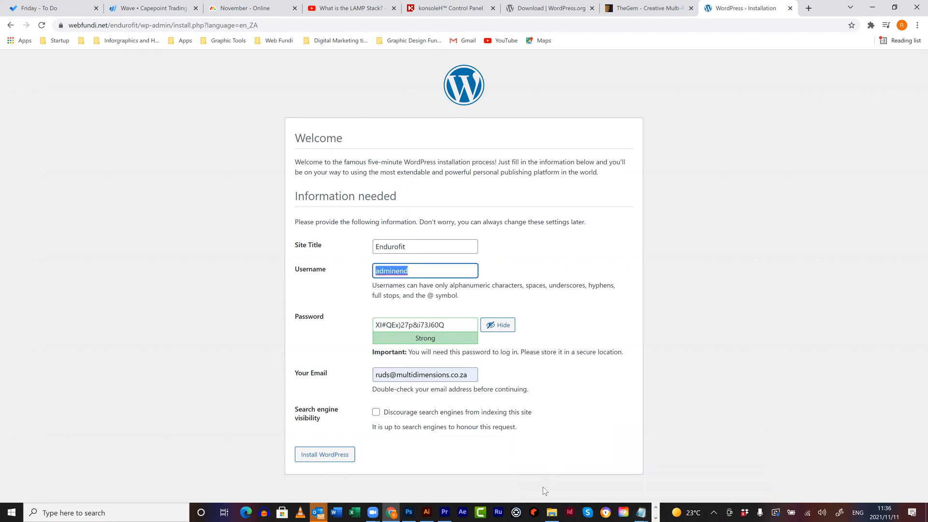
mouse_move(640, 511)
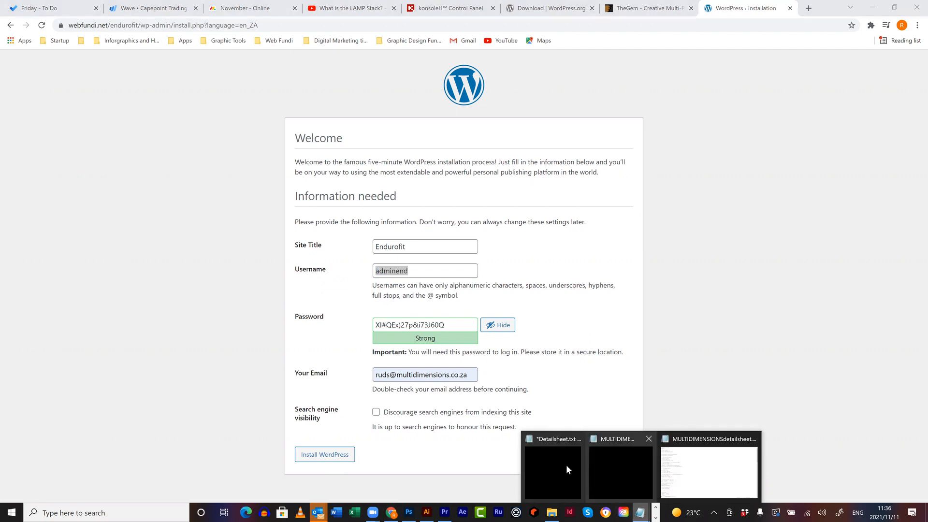
left_click(567, 448)
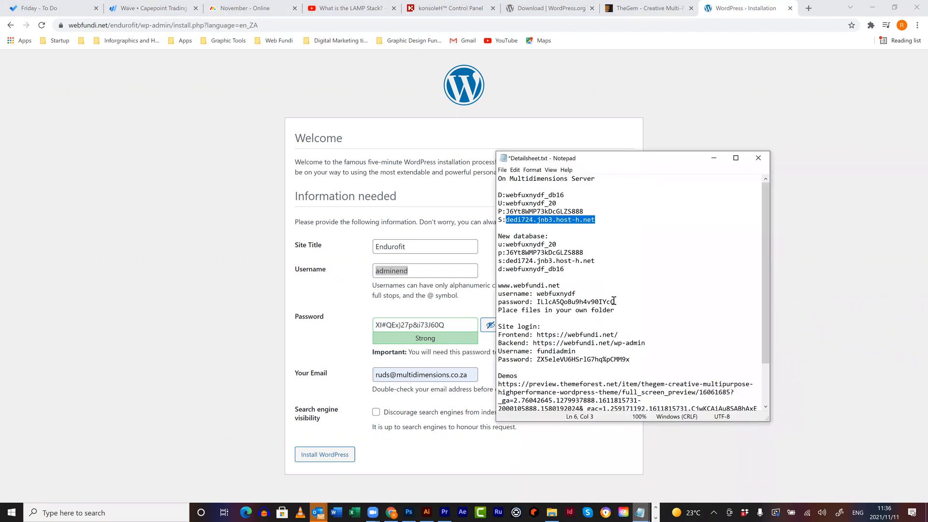
scroll(613, 300, "down", 2)
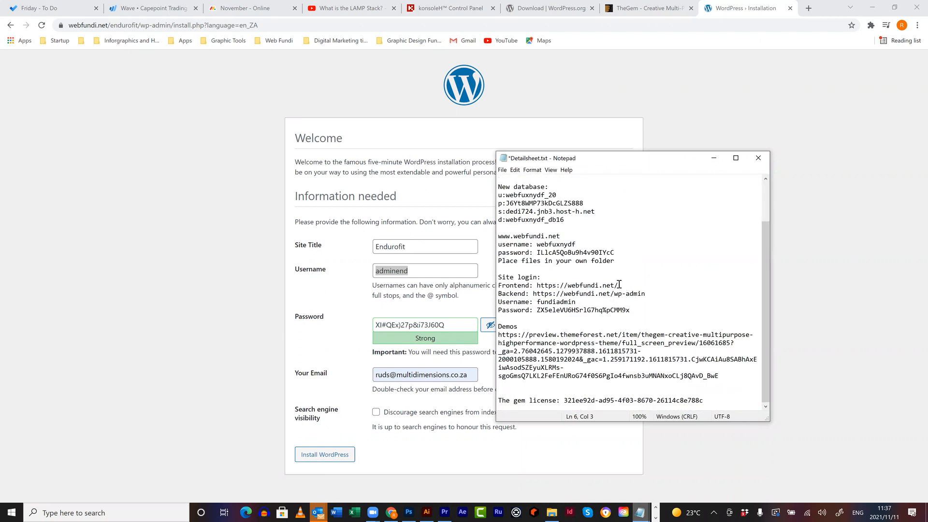
left_click(622, 286)
type("endurofit")
mouse_move(627, 296)
left_mouse_down()
mouse_move(649, 295)
mouse_move(626, 294)
left_mouse_up()
left_click(648, 296)
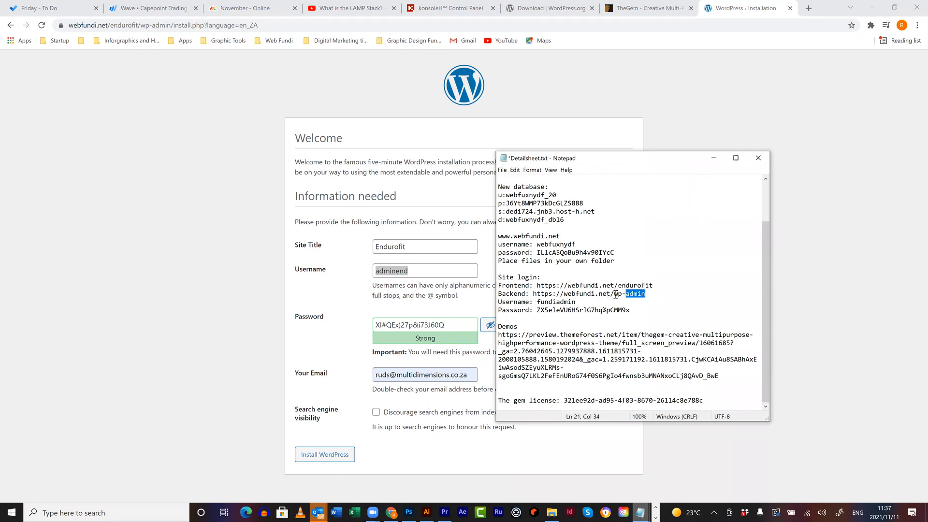
left_click(614, 294)
type("edurofit/")
left_click_drag(680, 294, 650, 296)
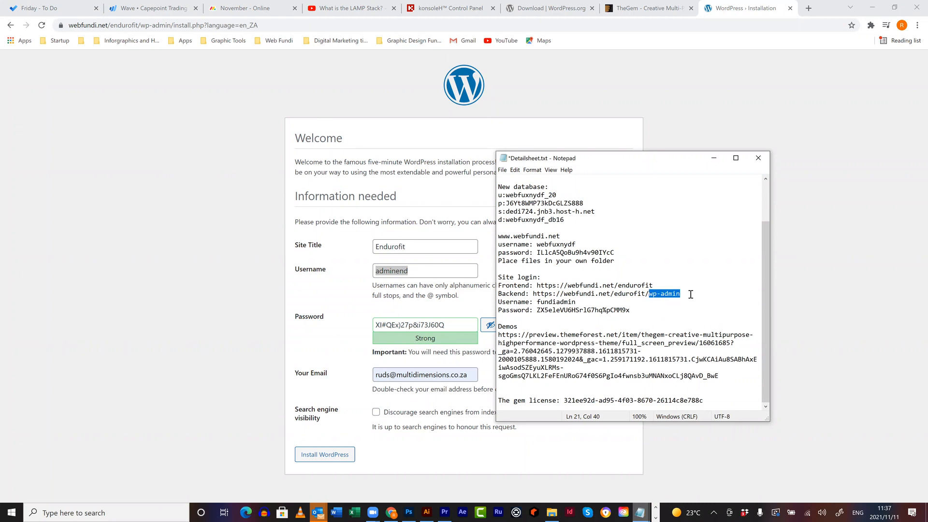
left_click_drag(690, 294, 498, 294)
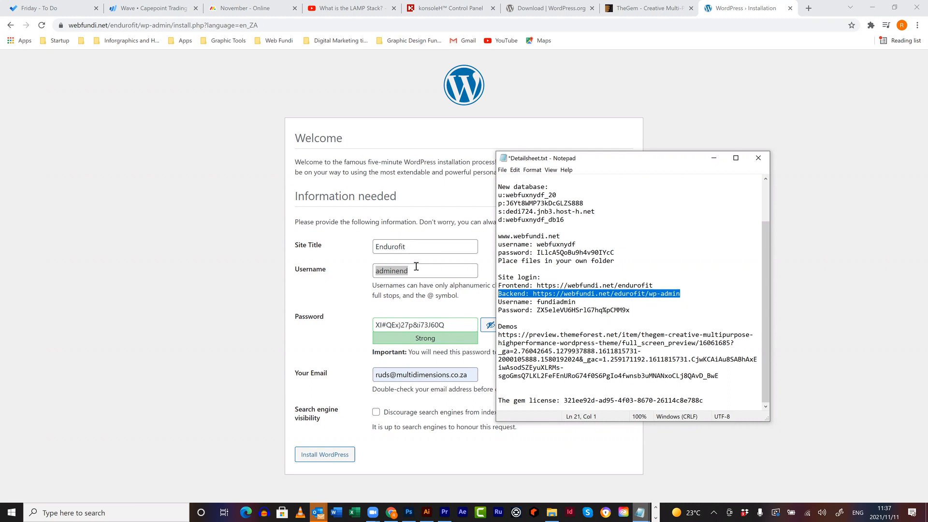
- Overwrite the site login username and password with the new admin username and generated password
left_click(575, 302)
left_click(537, 302, "shift")
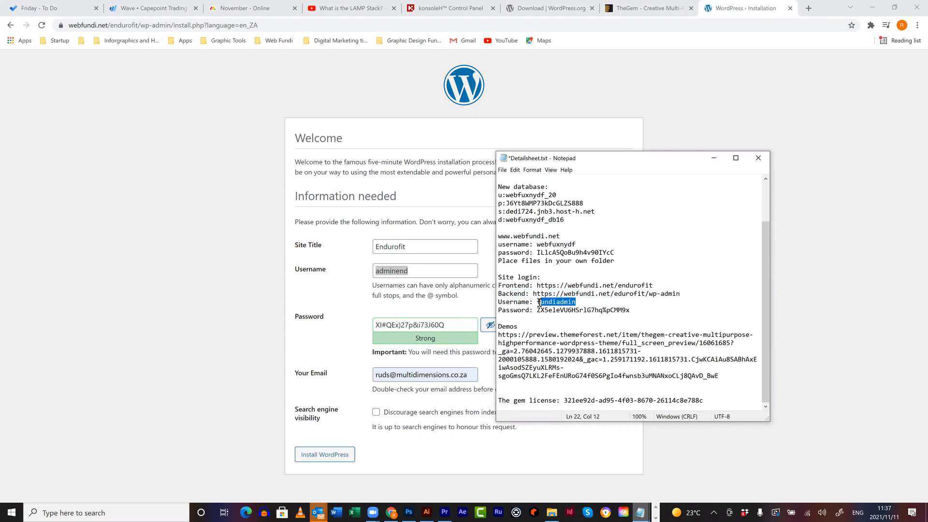
key("ctrl+v")
left_click_drag(448, 325, 354, 328)
key("ctrl+c")
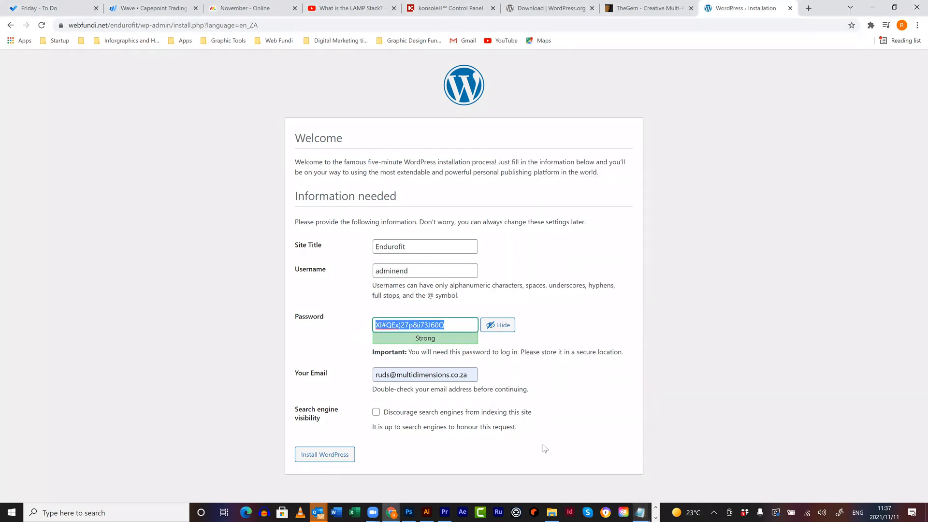
left_click(639, 512)
left_click(553, 471)
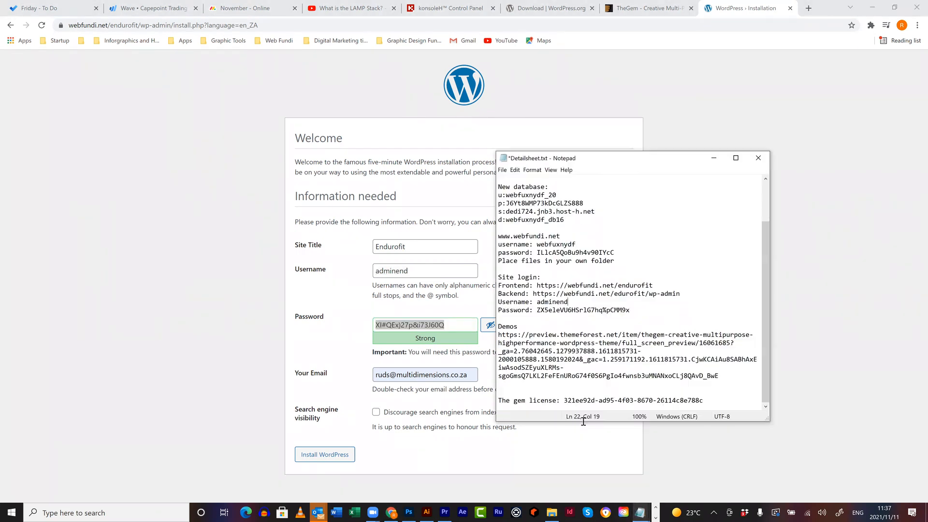
left_click_drag(645, 312, 538, 311)
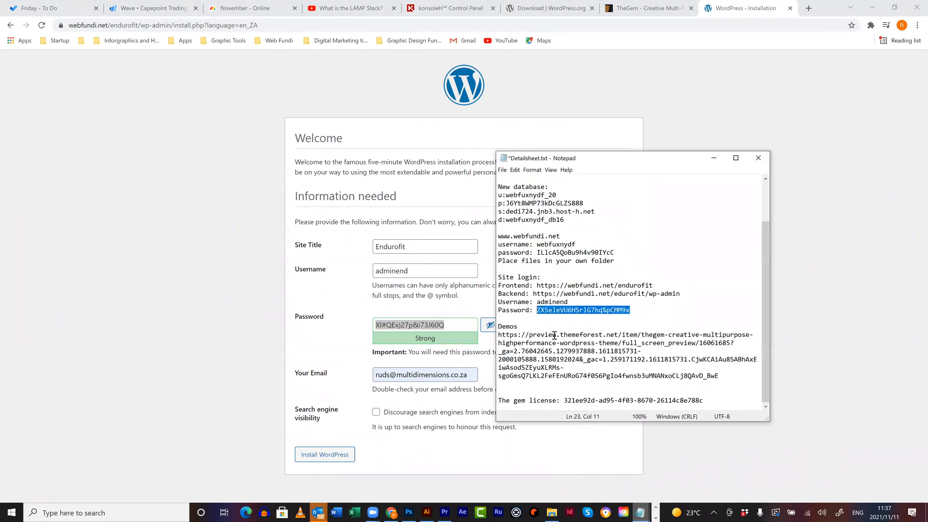
key("ctrl+v")
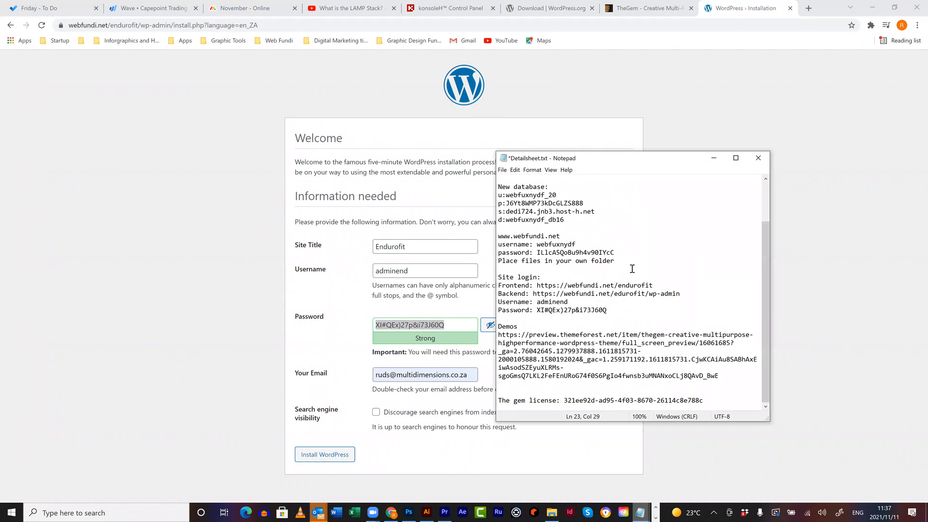
scroll(633, 268, "up", 2)
scroll(632, 266, "down", 2)
left_click(502, 170)
- Save the detail sheet, install WordPress, and go to the new site's login page
left_click(517, 208)
left_click_drag(766, 268, 768, 302)
left_click(334, 454)
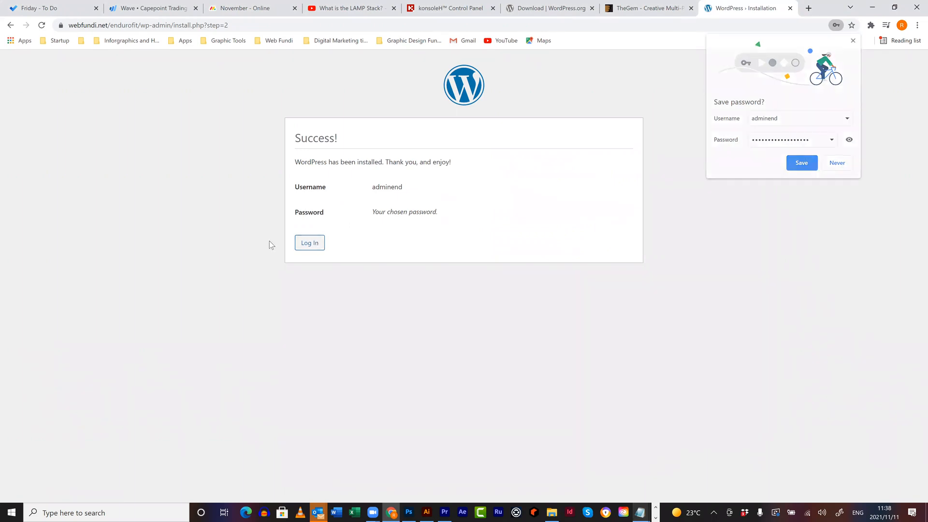
left_click(311, 245)
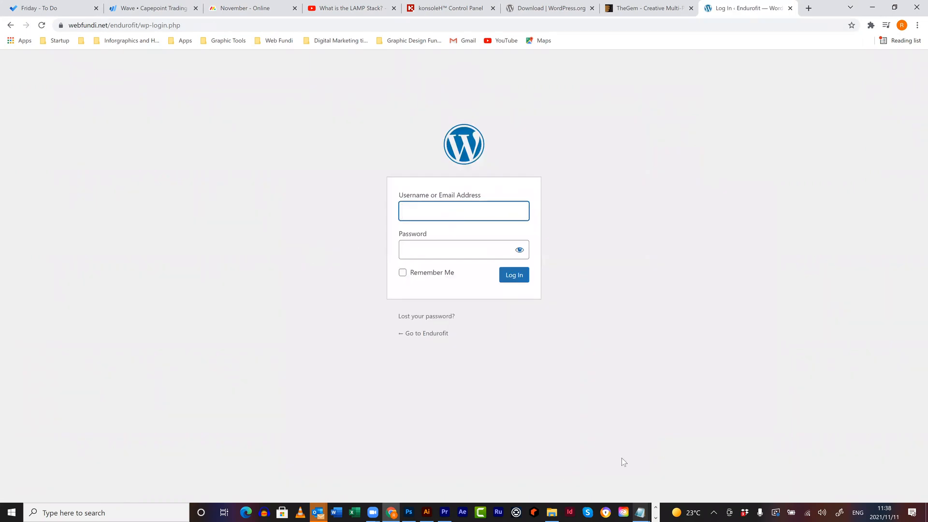
- Fill the login Username field with the admin username copied from the detail sheet
left_click(640, 512)
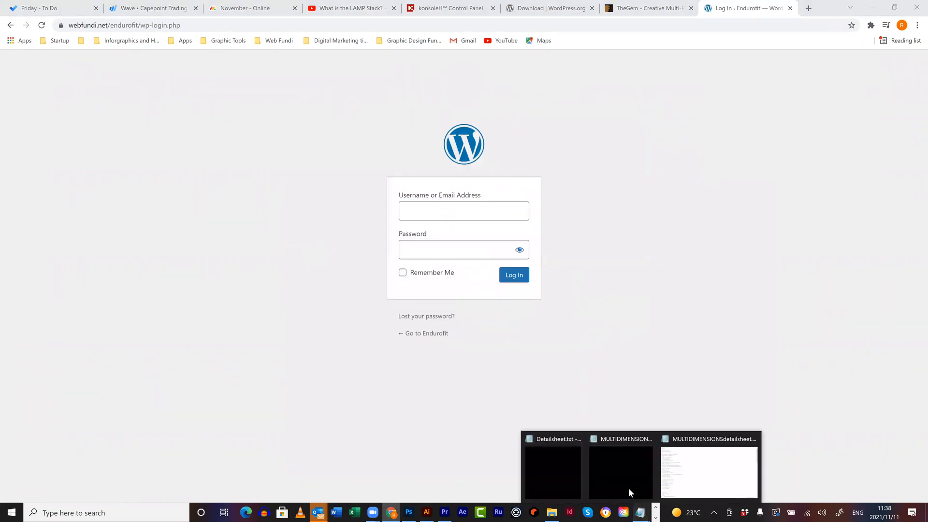
left_click(556, 463)
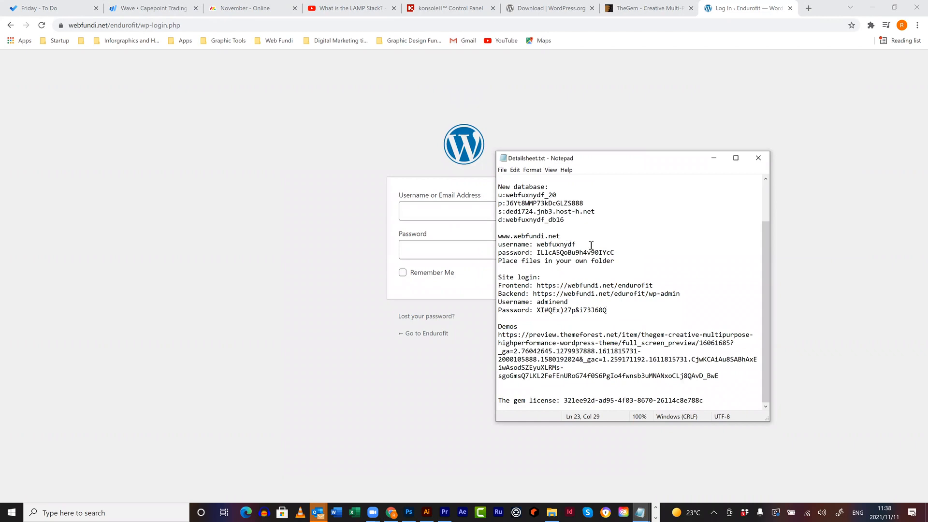
left_click_drag(568, 302, 535, 302)
key("ctrl+c")
left_click(447, 208)
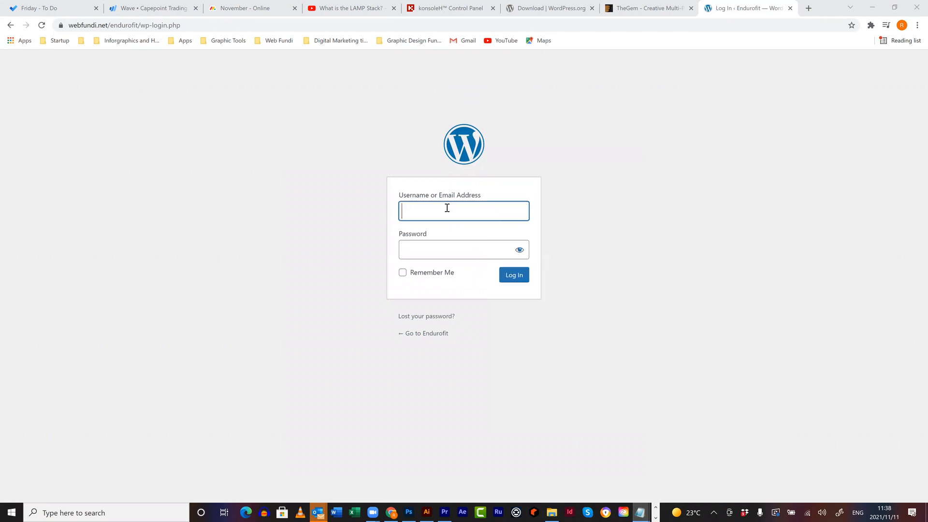
key("ctrl+v")
mouse_move(640, 510)
left_click(574, 469)
- Paste the admin password from the detail sheet into the login form and log in
left_click(540, 315)
left_click_drag(540, 314, 535, 312)
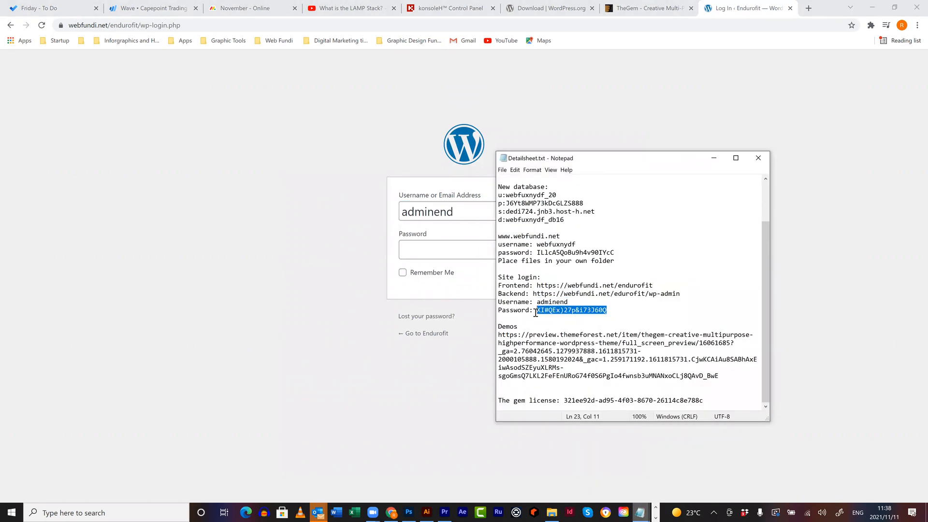
key("ctrl+c")
left_click(449, 258)
key("ctrl+v")
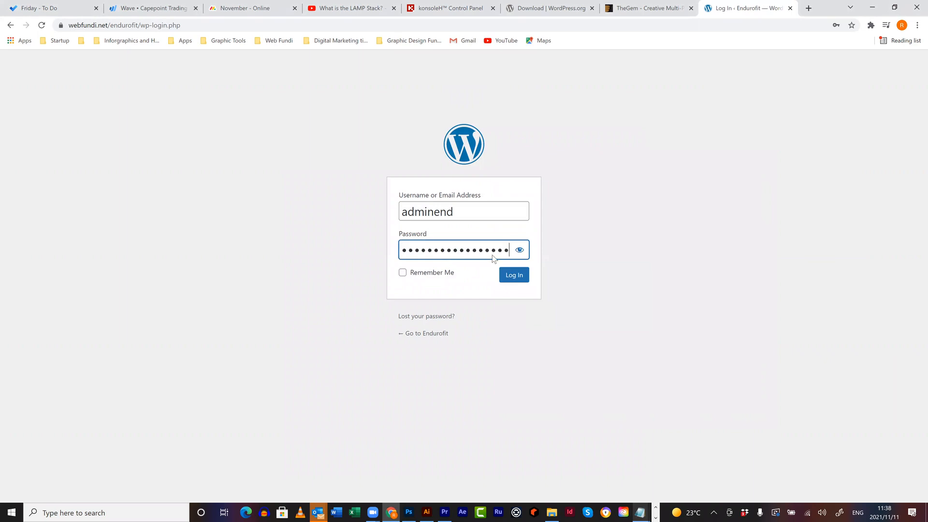
left_click(521, 276)
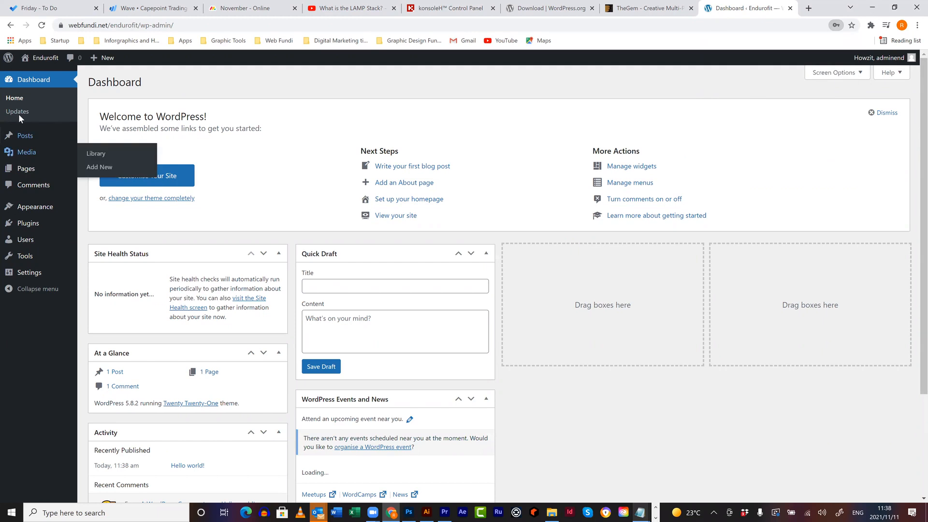
mouse_move(32, 274)
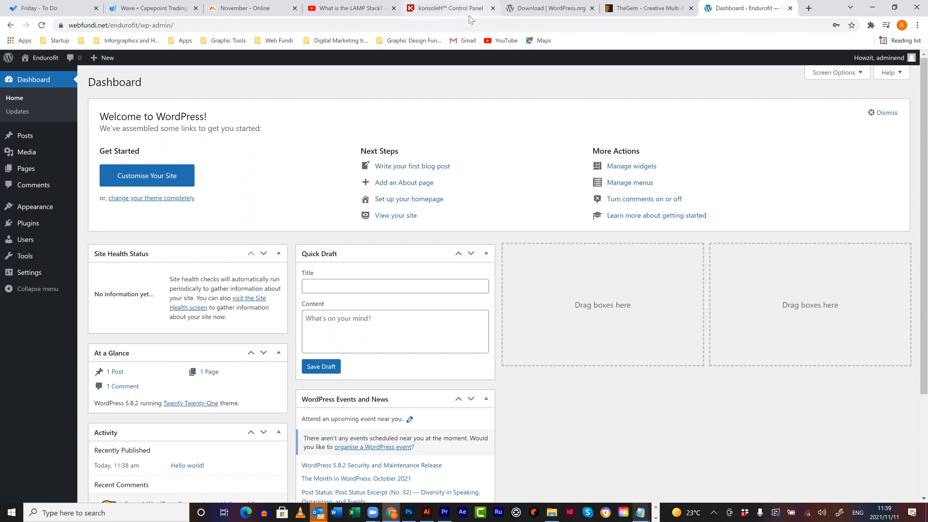
- Switch via the konsoleH tab to the WordPress.org download page offering WordPress 5.8.2
left_click(450, 8)
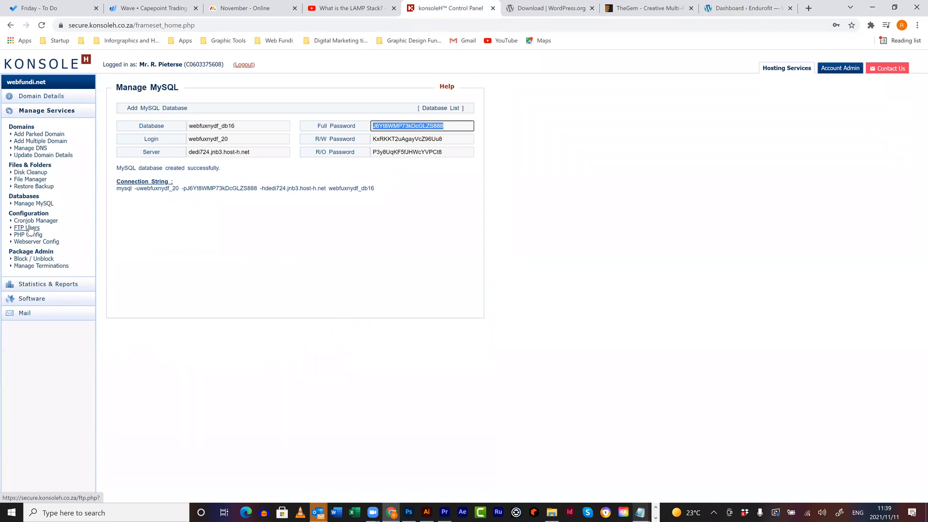
left_click(573, 15)
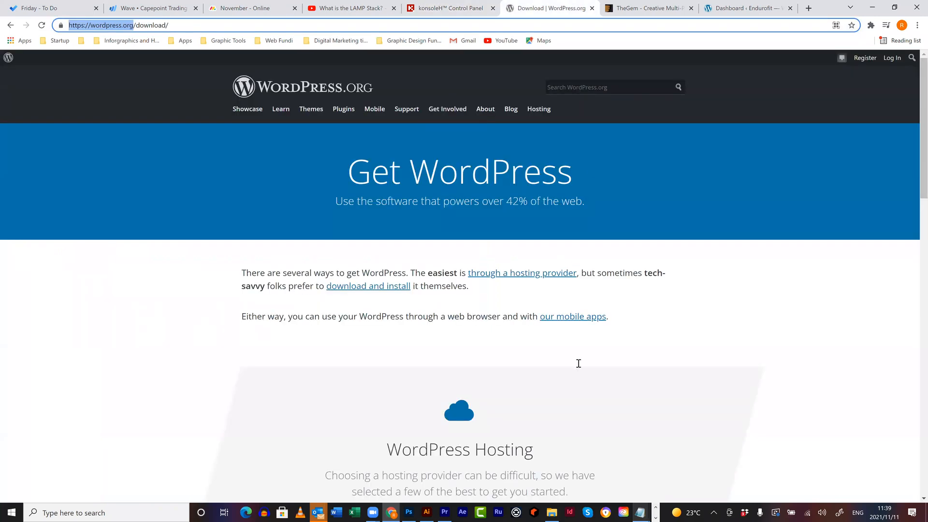
scroll(579, 362, "down", 5)
scroll(423, 289, "down", 5)
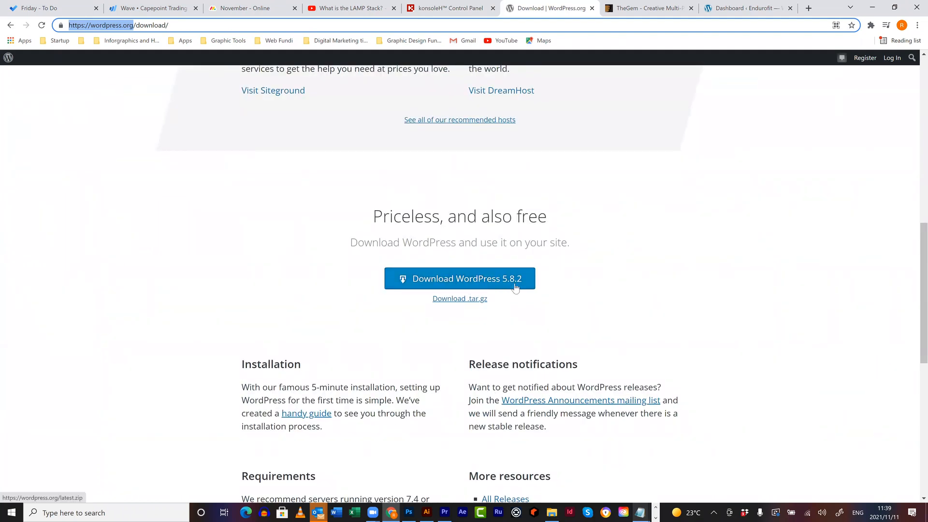
scroll(514, 271, "up", 5)
scroll(548, 276, "up", 4)
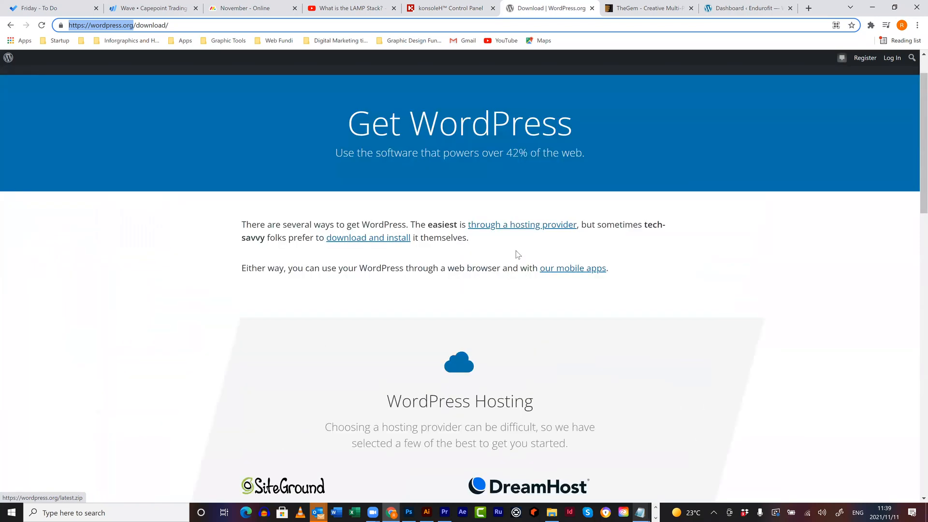
left_click(655, 516)
- Confirm wordpress-5.8.2.zip is in FileZilla's remote endurofit folder, then return to konsoleH's MySQL page
mouse_move(296, 511)
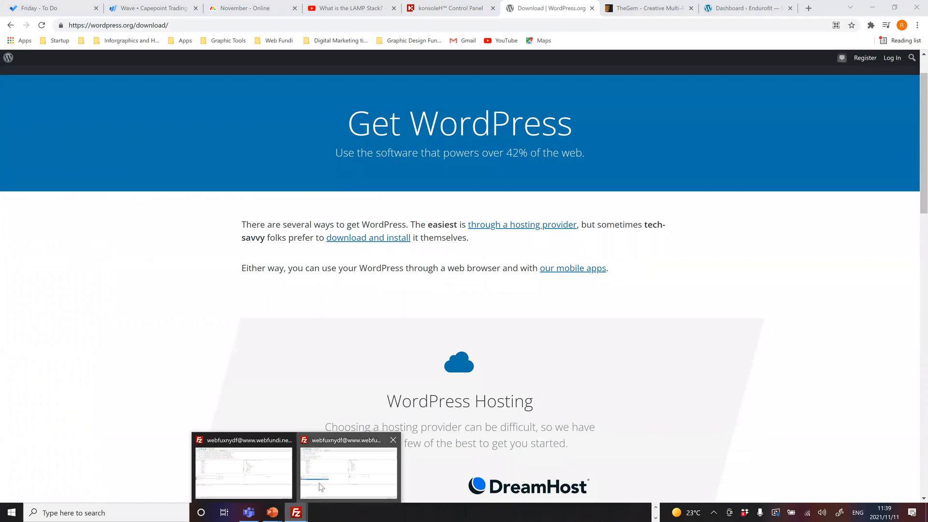
left_click(323, 483)
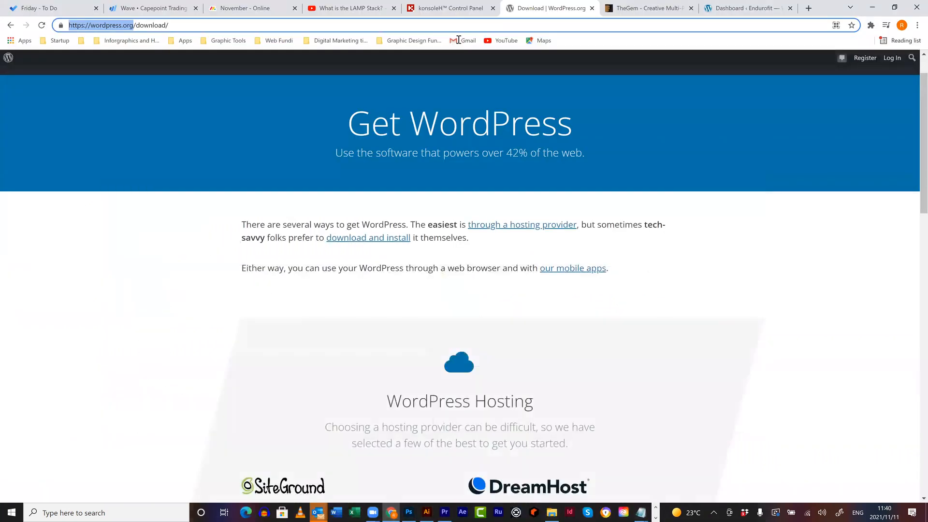
left_click(450, 8)
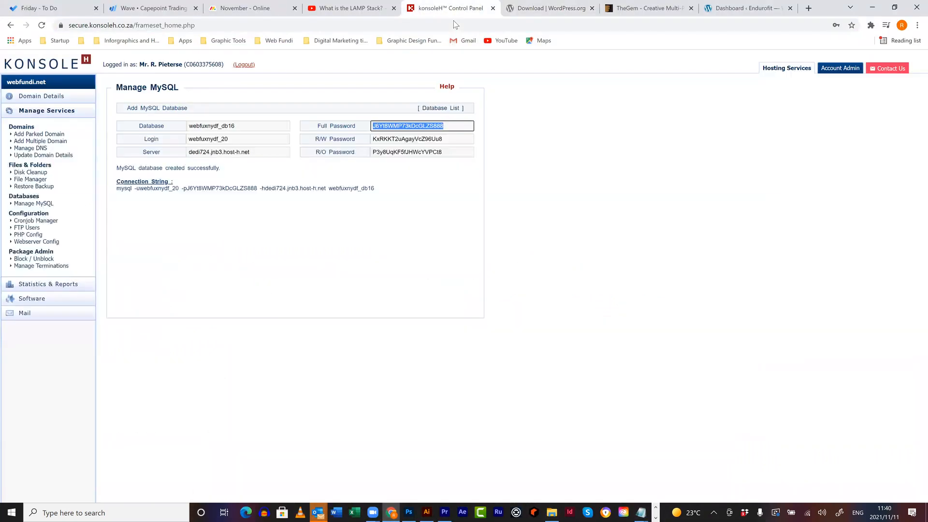
- List all 16 MySQL databases, check the detail sheet, and expand konsoleH's Software section
left_click(43, 181)
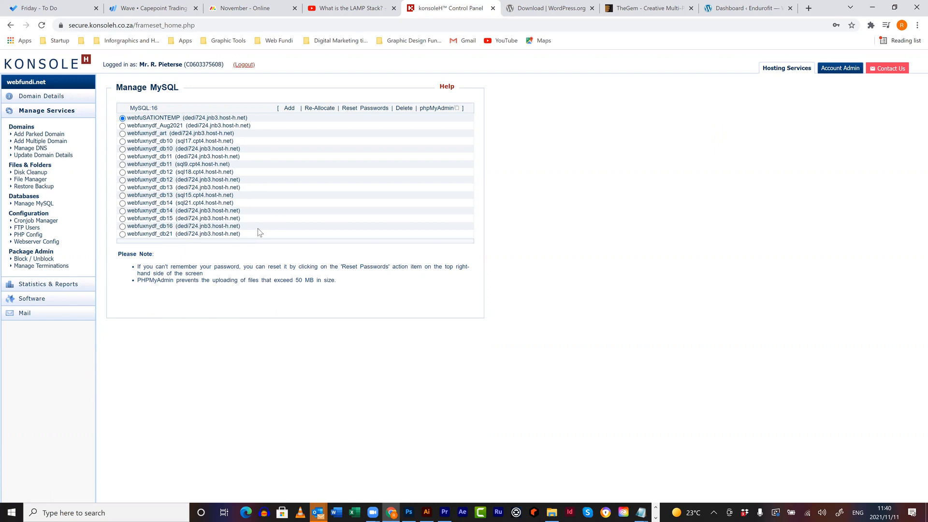
left_click(641, 512)
left_click(544, 442)
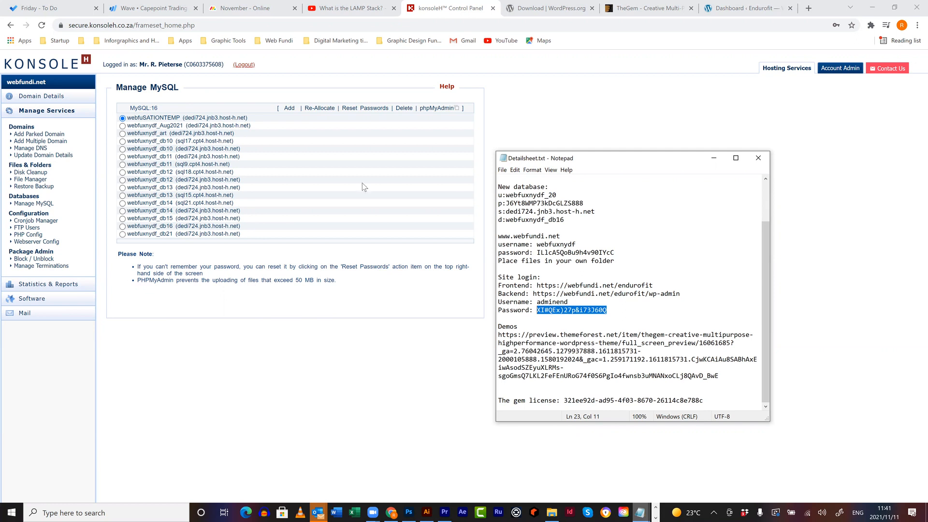
left_click(41, 299)
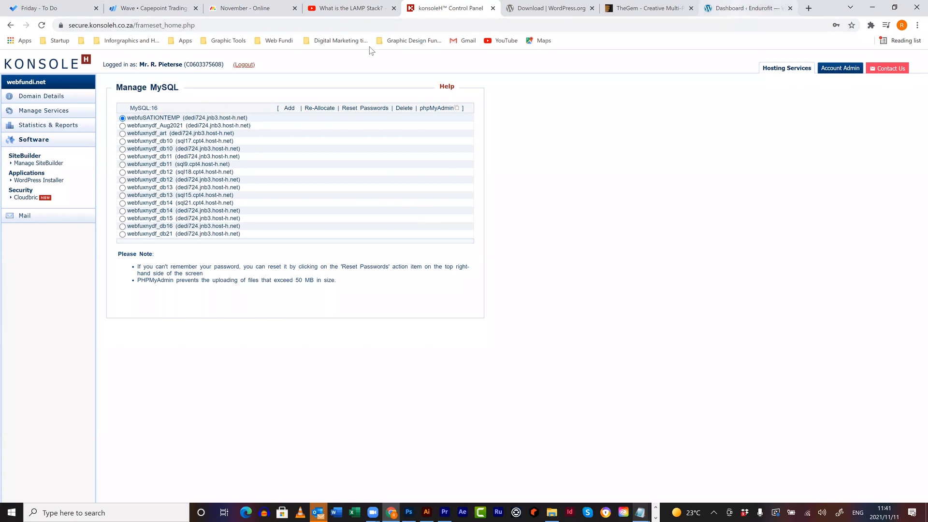
left_click(734, 8)
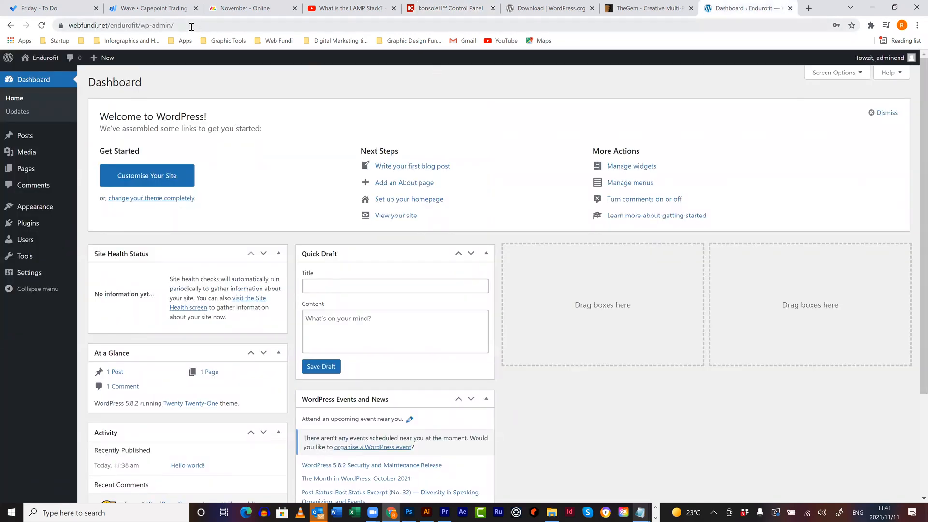
- Copy the site's base address from the Dashboard and load the Endurofit front page in a new tab
left_click(144, 28)
left_click(144, 27)
key("shift+Right")
key("shift+Right")
key("shift+Right")
key("shift+Right")
key("shift+Right")
key("shift+Right")
key("shift+Home")
key("ctrl+c")
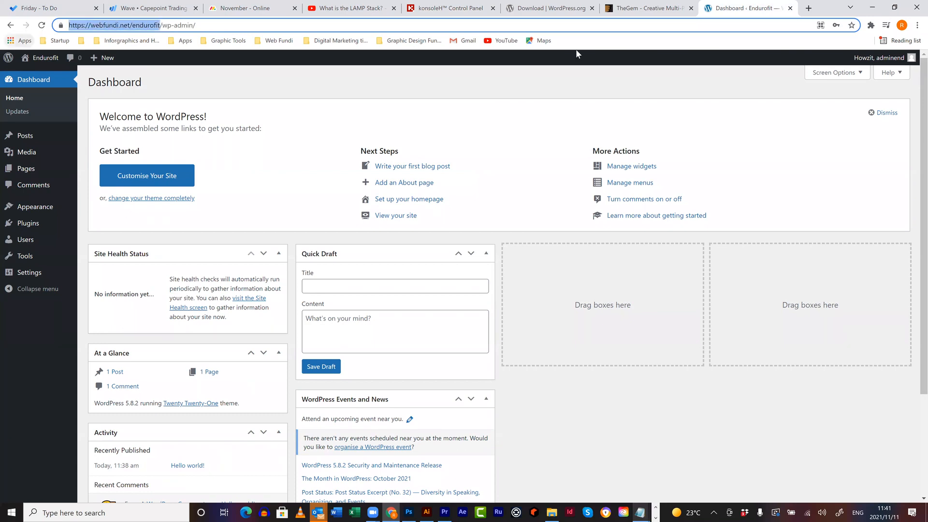
left_click(806, 9)
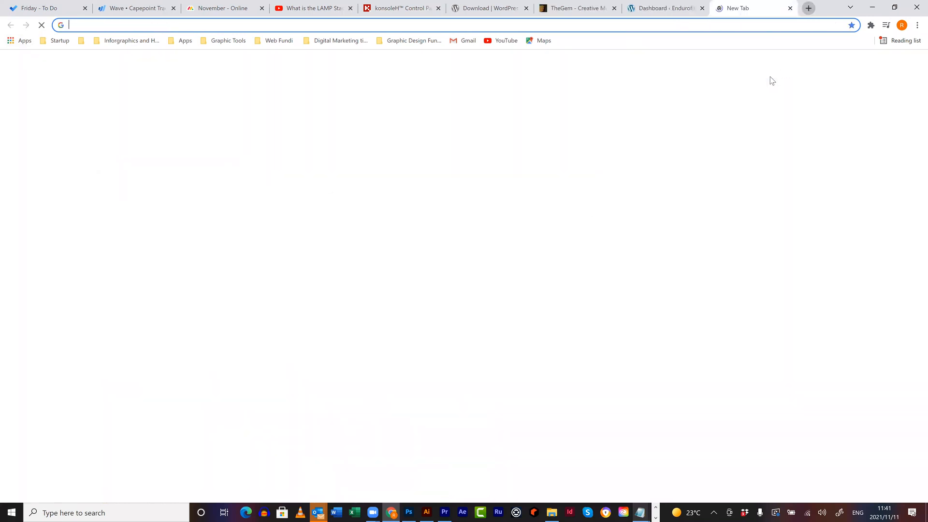
key("ctrl+v")
key("Return")
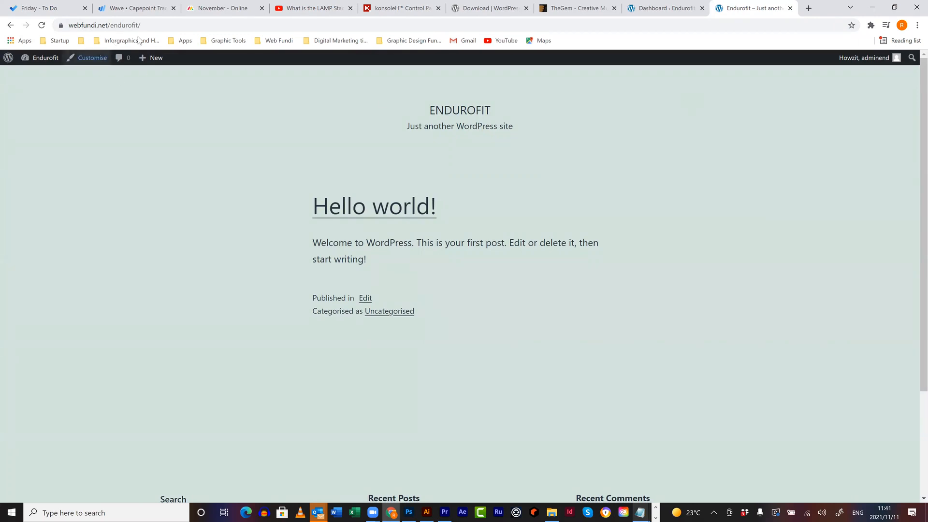
left_click(79, 25)
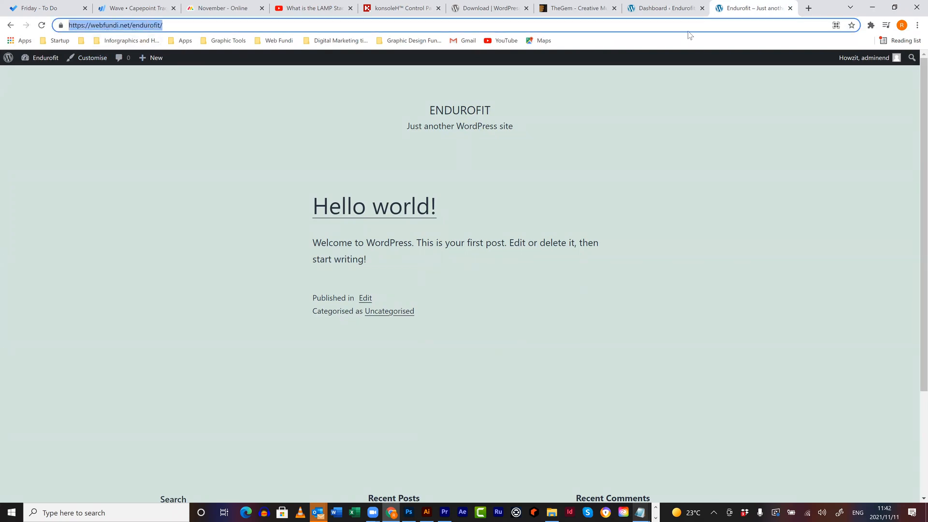
left_click(675, 15)
left_click_drag(207, 27, 52, 25)
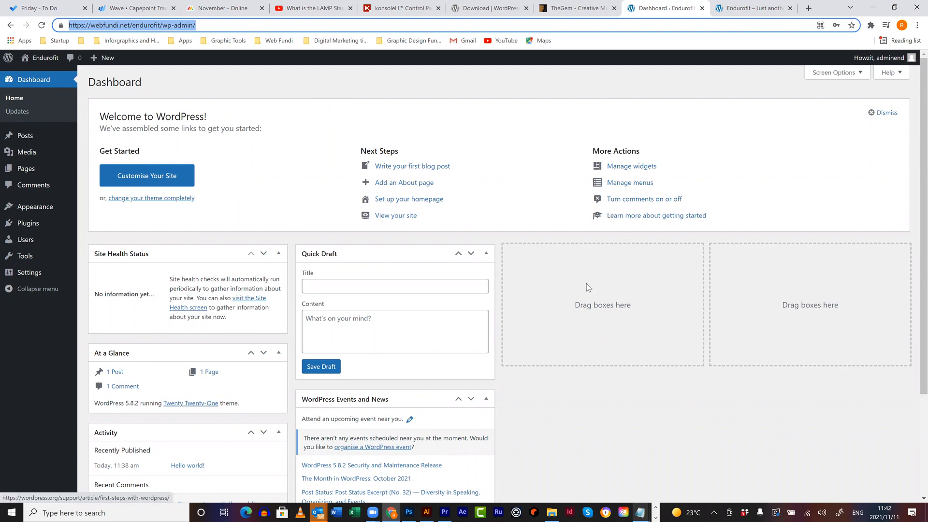
- Look over the live Endurofit front page, switching between it and the Dashboard
left_click(542, 72)
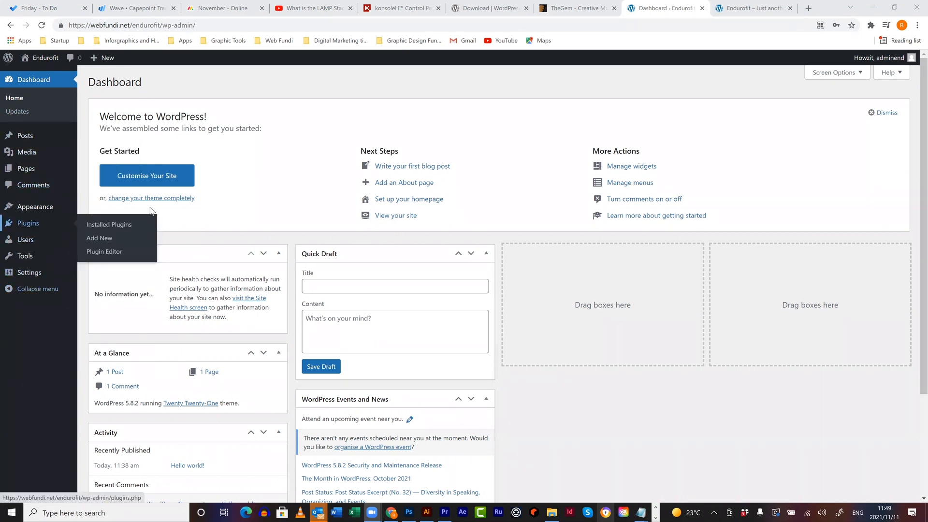
left_click(750, 10)
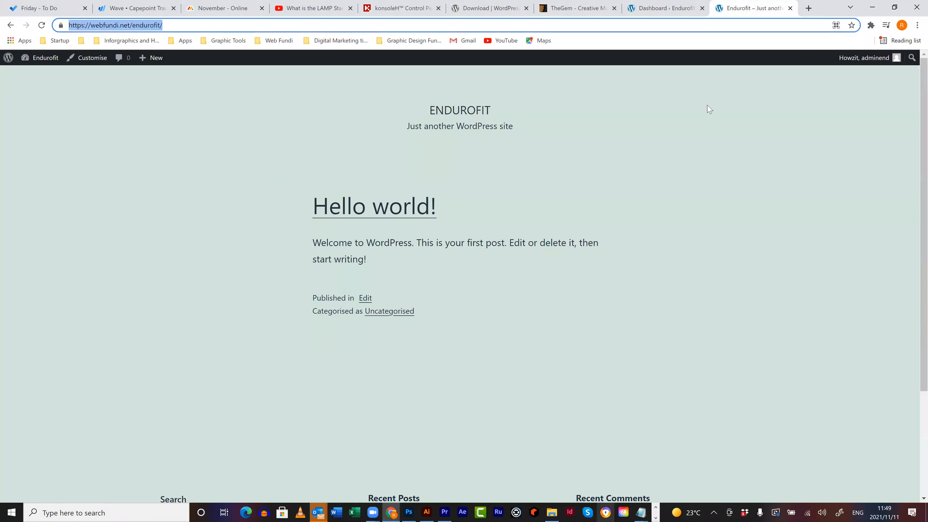
left_click(665, 8)
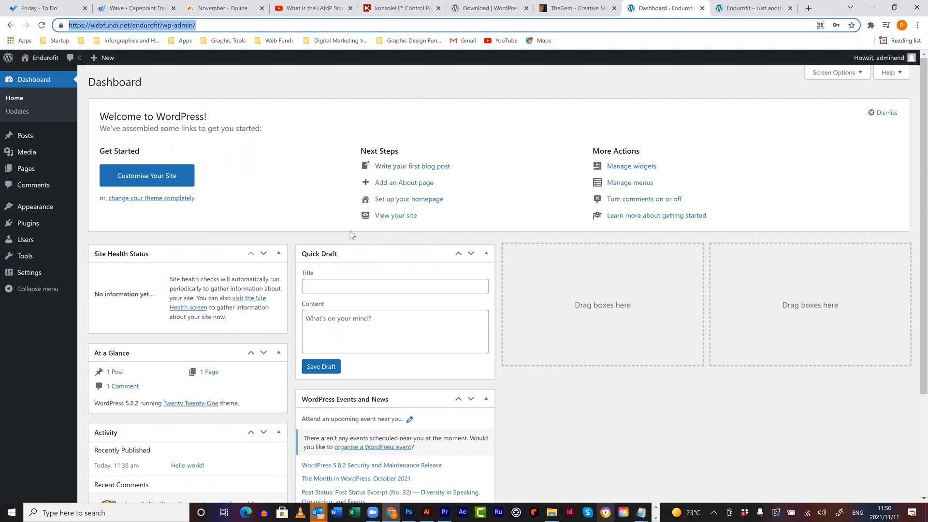
left_click(747, 8)
left_click_drag(382, 115, 477, 319)
left_click(580, 160)
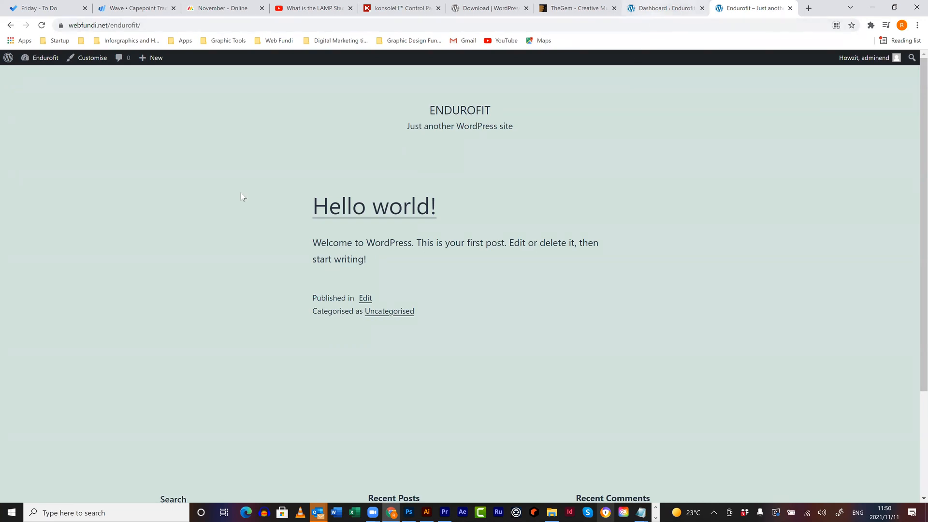
- Go back to the Dashboard and open Appearance > Themes
key("ctrl+shift+Tab")
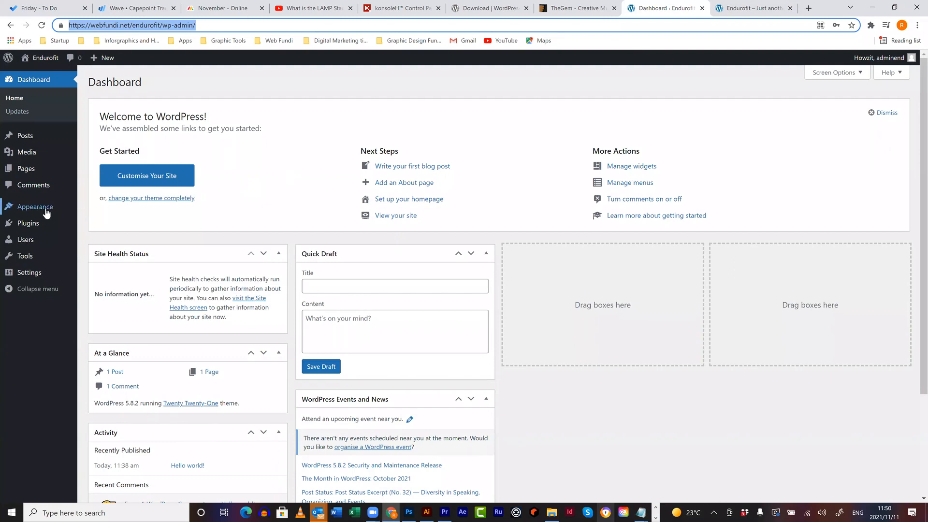
mouse_move(45, 208)
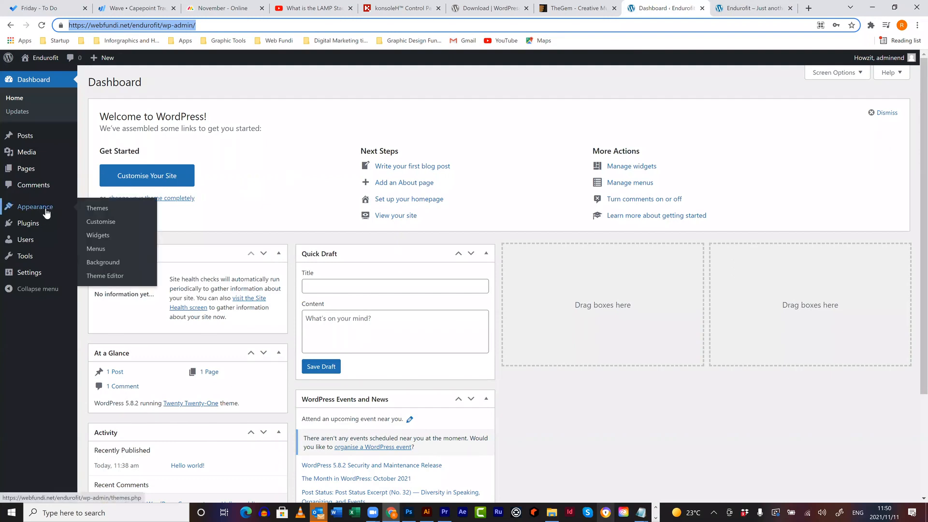
left_click(97, 210)
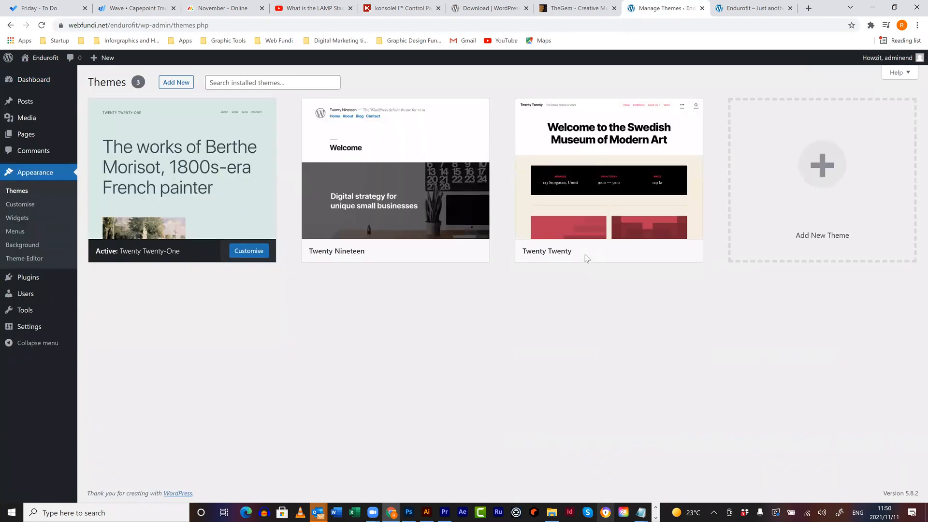
- Search installed themes for 'twenty': only Twenty Twenty-One, Twenty Nineteen and Twenty Twenty appear
left_click(292, 82)
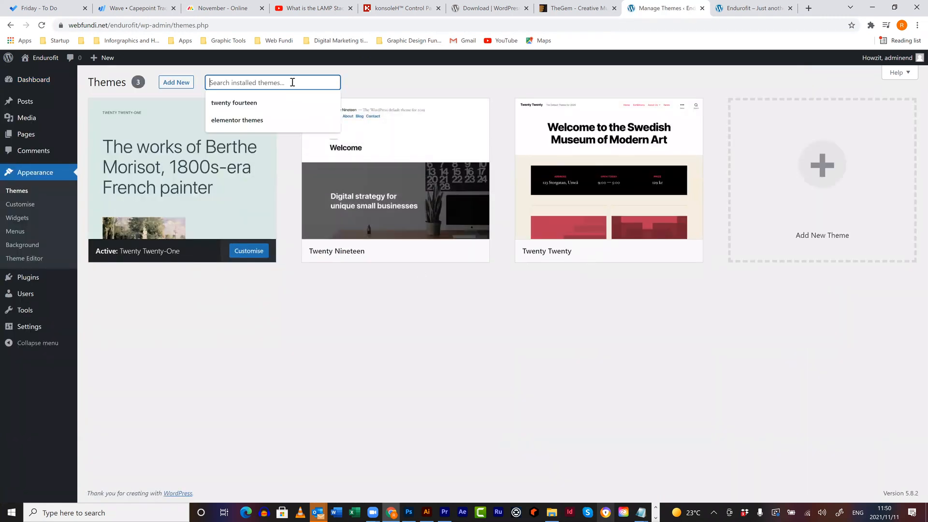
type("tw")
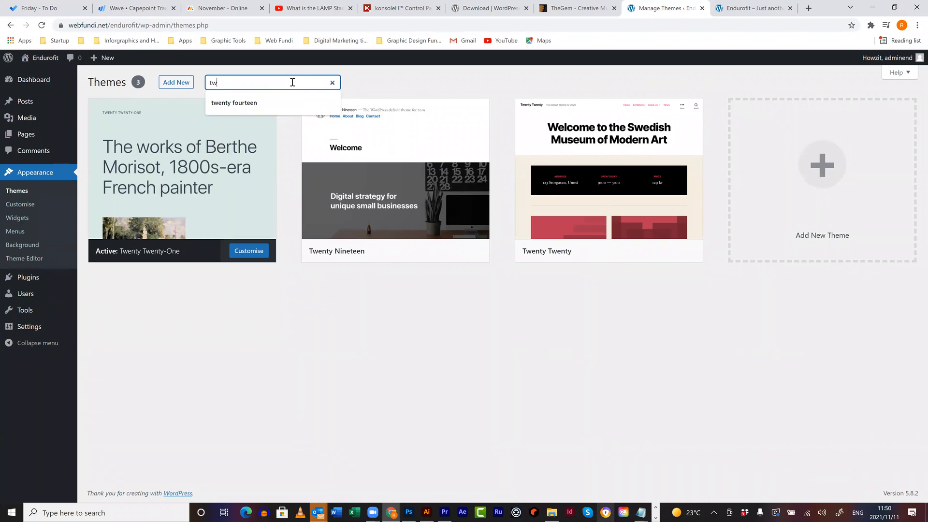
key("BackSpace")
type("wenty fourteen")
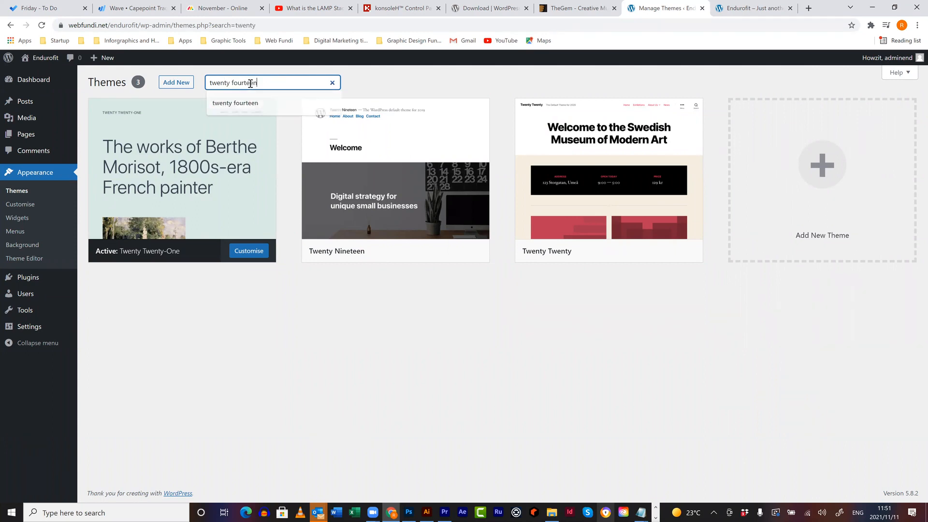
left_click_drag(260, 92, 227, 92)
key("BackSpace")
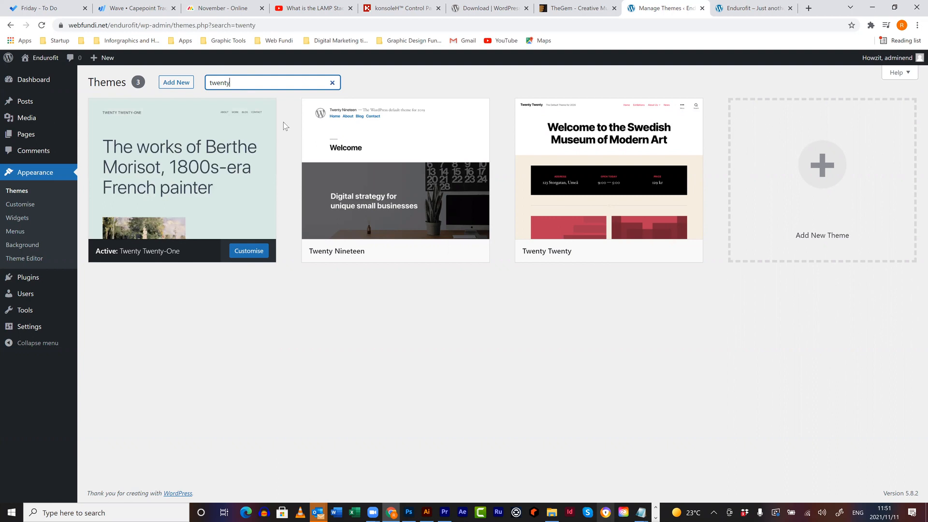
left_click(176, 83)
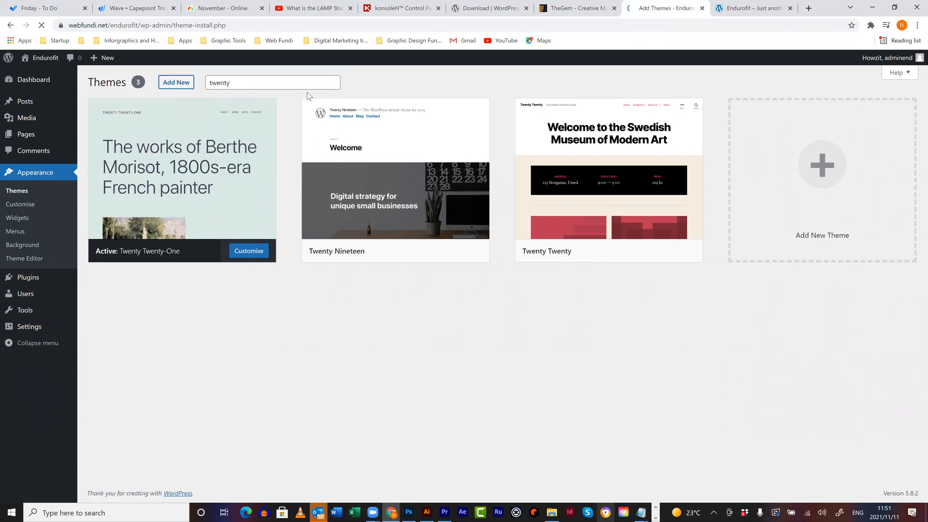
- Search the theme directory for 'twenty', getting 22 results including Twenty Fourteen
left_click(841, 110)
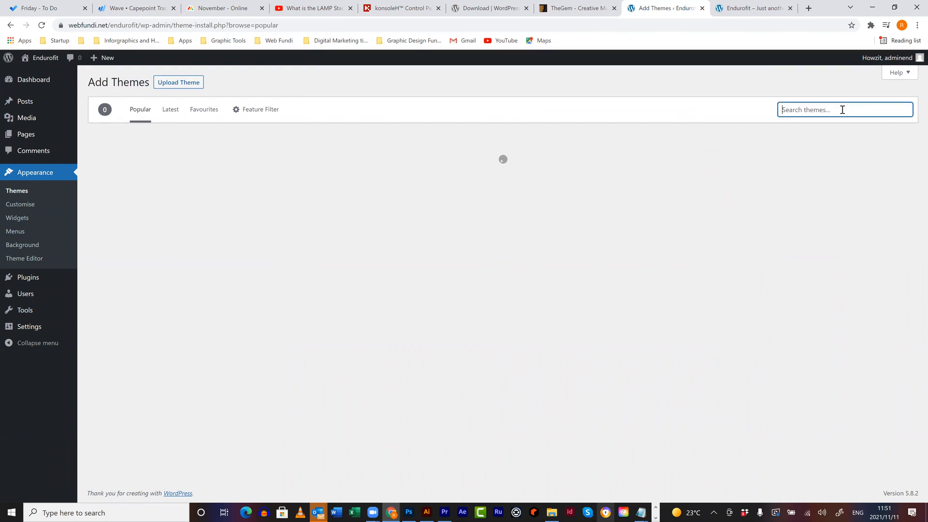
type("twe")
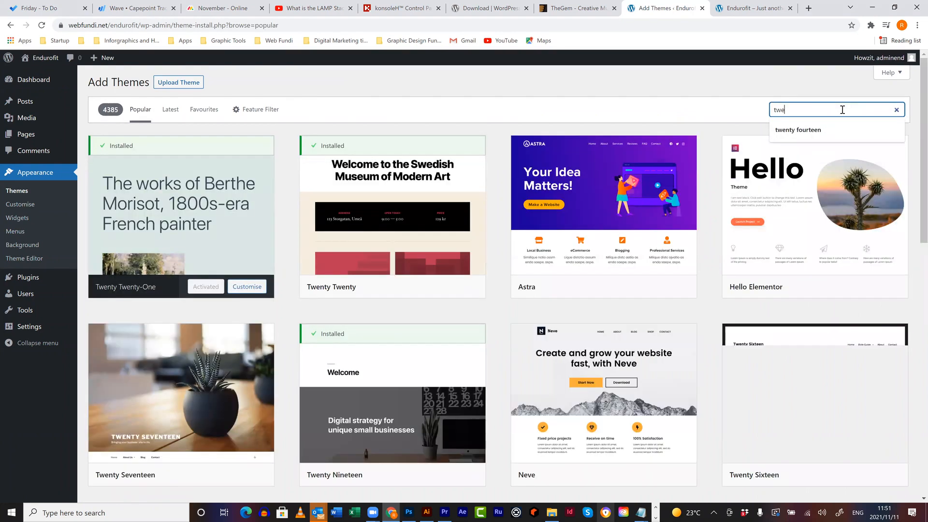
type("n")
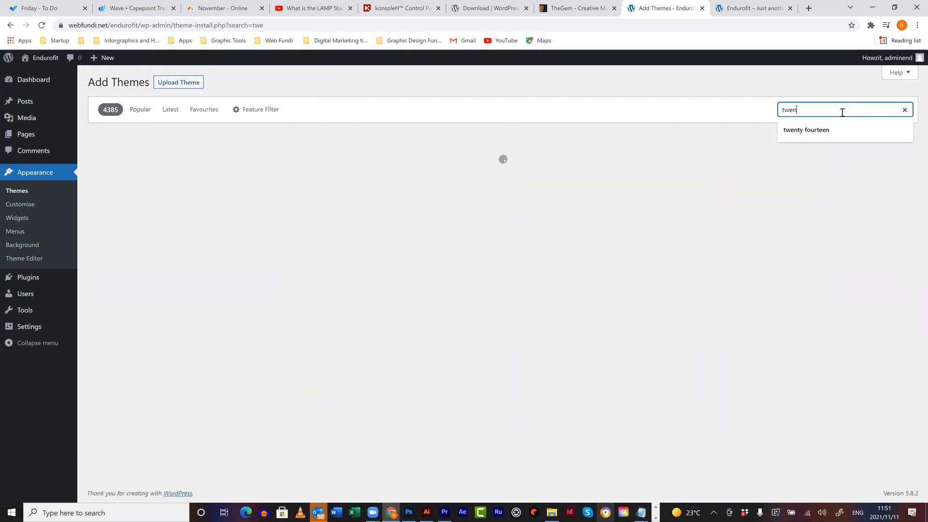
type("ty")
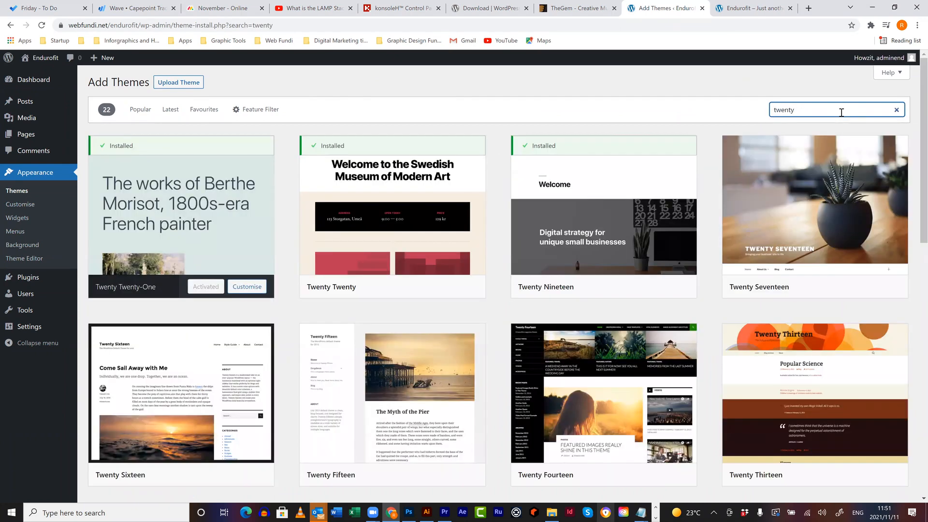
- Install Twenty Fourteen from the 'twenty' results and activate it as the site theme
mouse_move(631, 386)
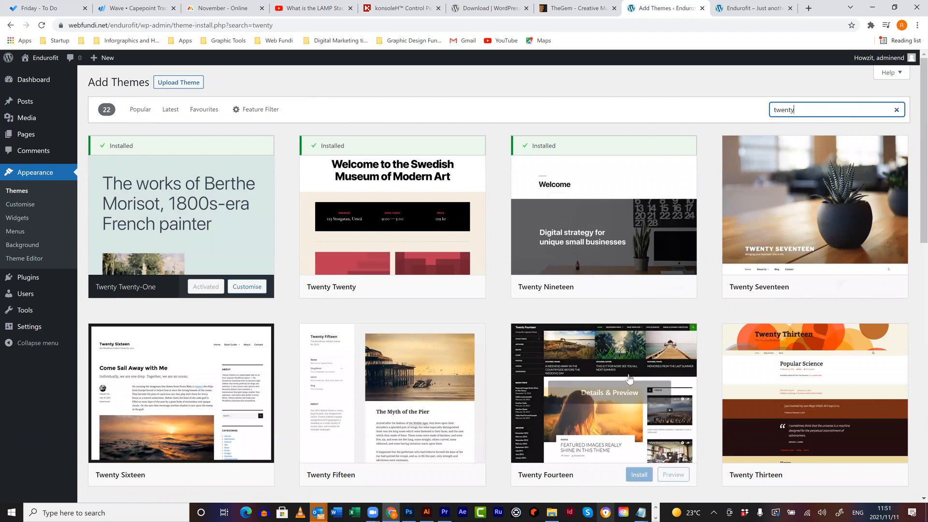
scroll(640, 385, "down", 1)
scroll(623, 324, "down", 2)
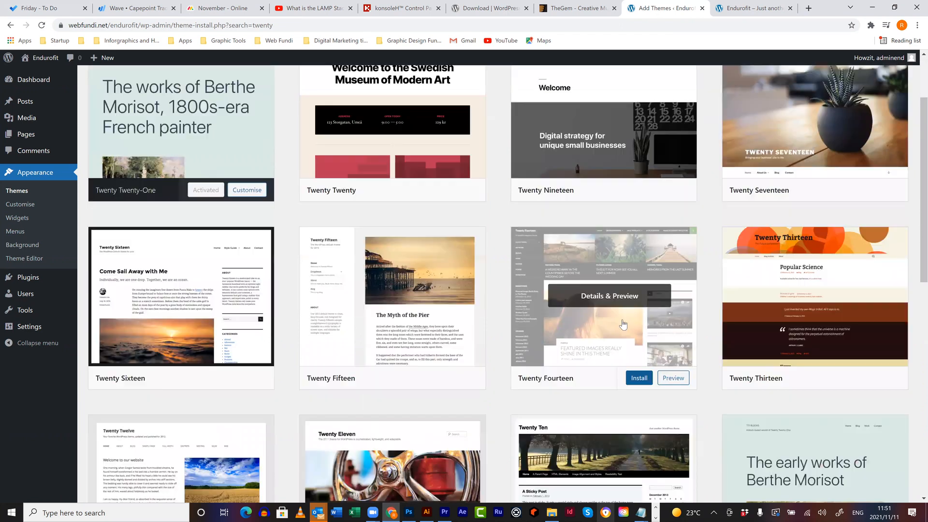
left_click(639, 378)
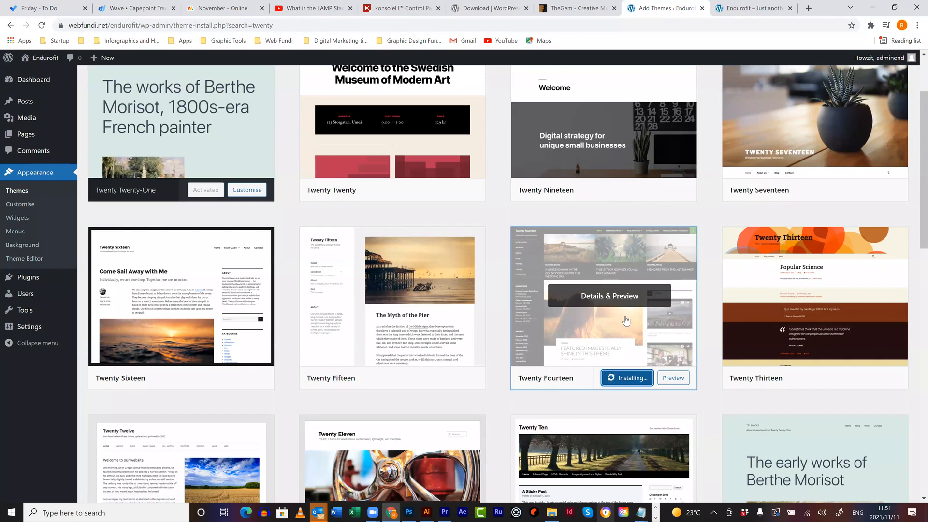
scroll(625, 322, "down", 1)
scroll(626, 320, "down", 1)
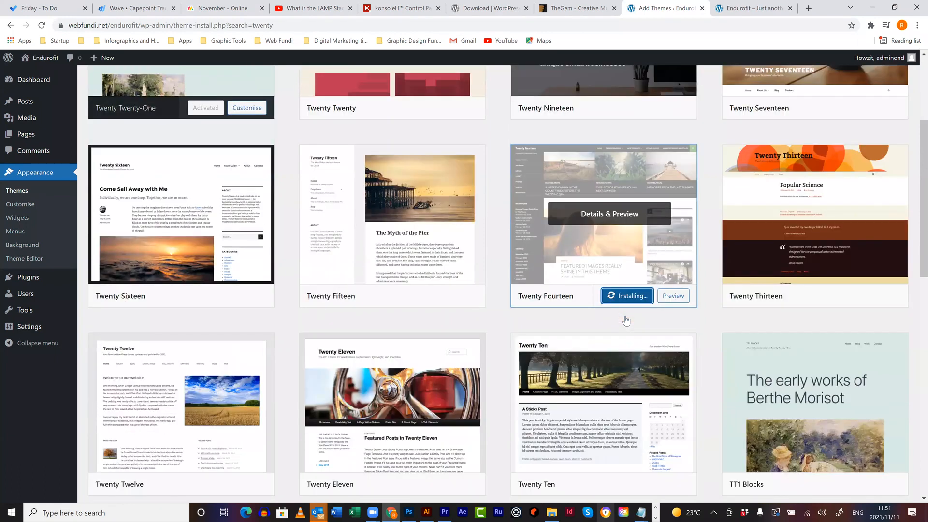
scroll(626, 321, "down", 5)
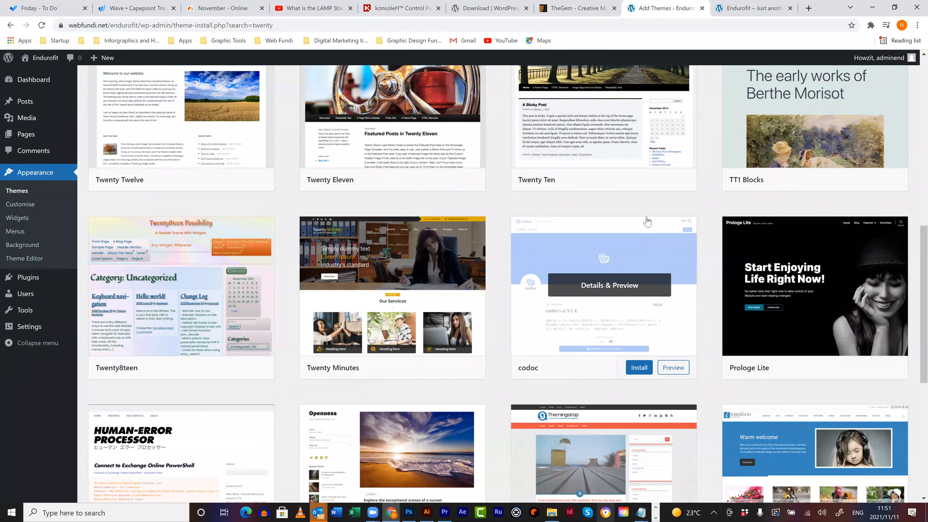
scroll(647, 221, "up", 2)
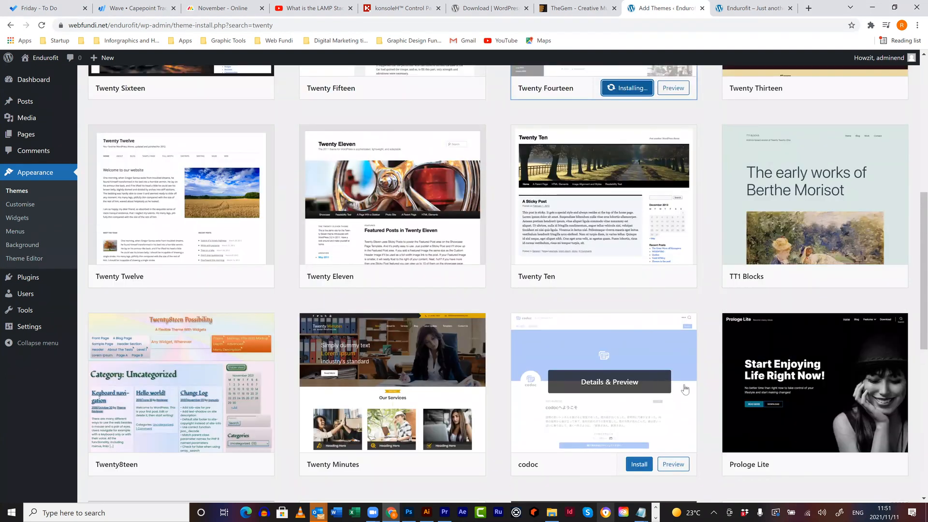
scroll(711, 378, "up", 8)
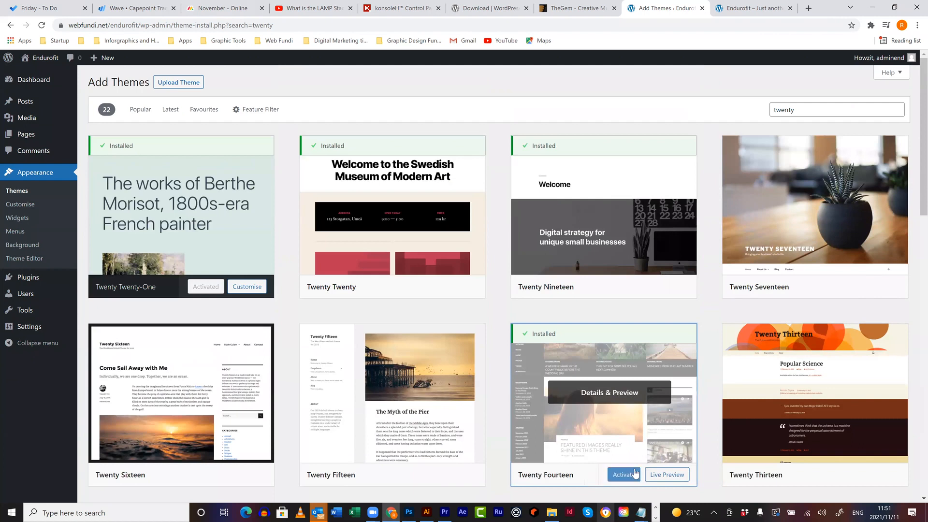
left_click(630, 475)
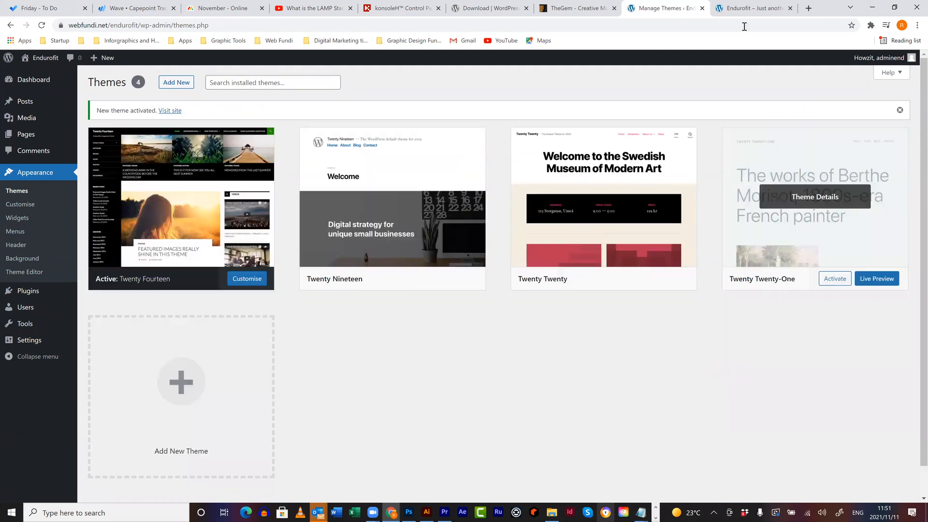
left_click(751, 8)
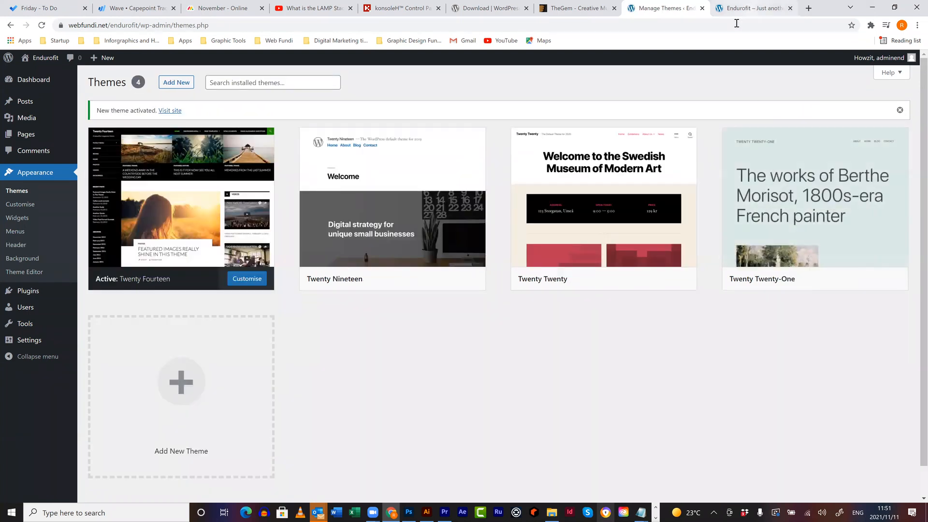
key("Return")
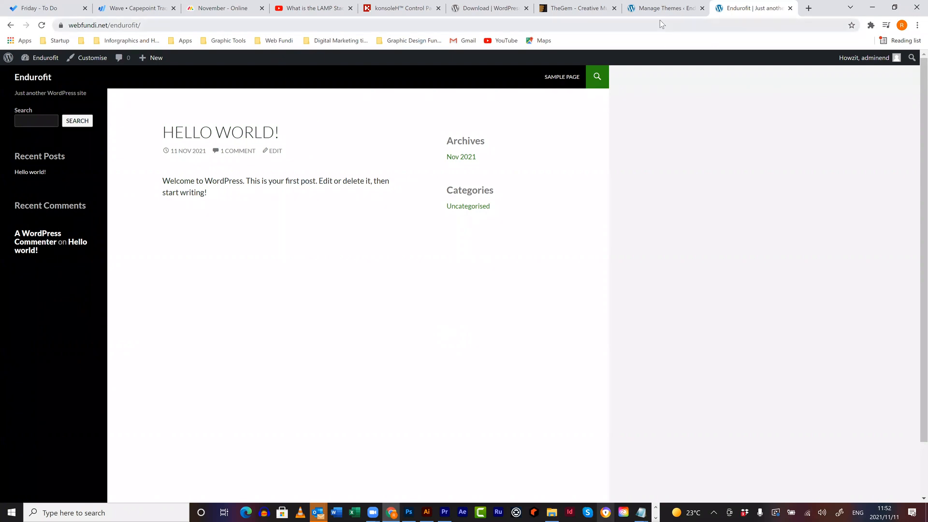
key("ctrl+shift+Tab")
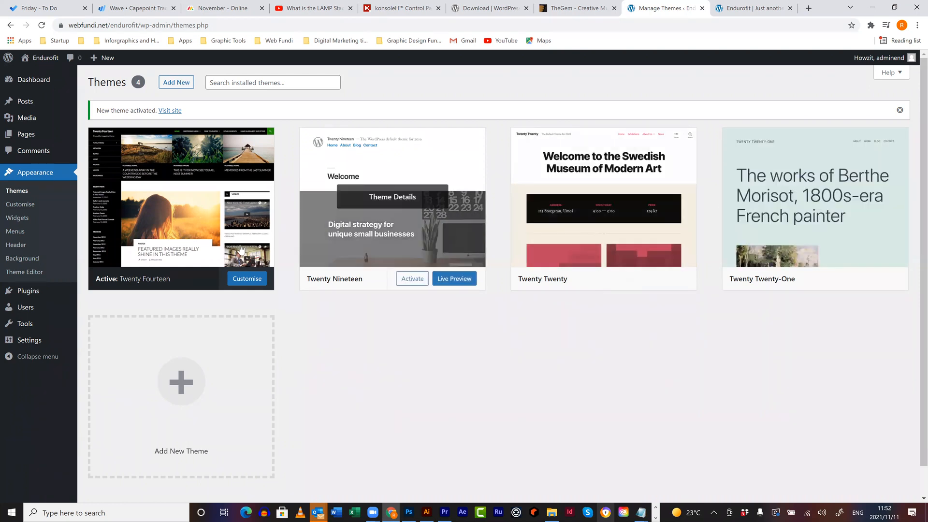
mouse_move(34, 139)
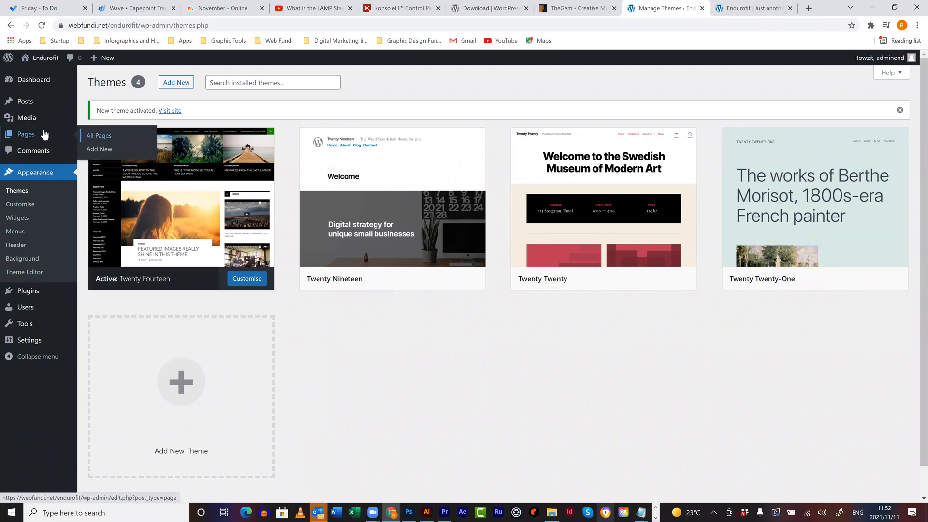
- Check the Pages screens, then list installed plugins: Akismet Anti-Spam 4.2.1 and Hello Dolly 1.7.2
left_click(99, 137)
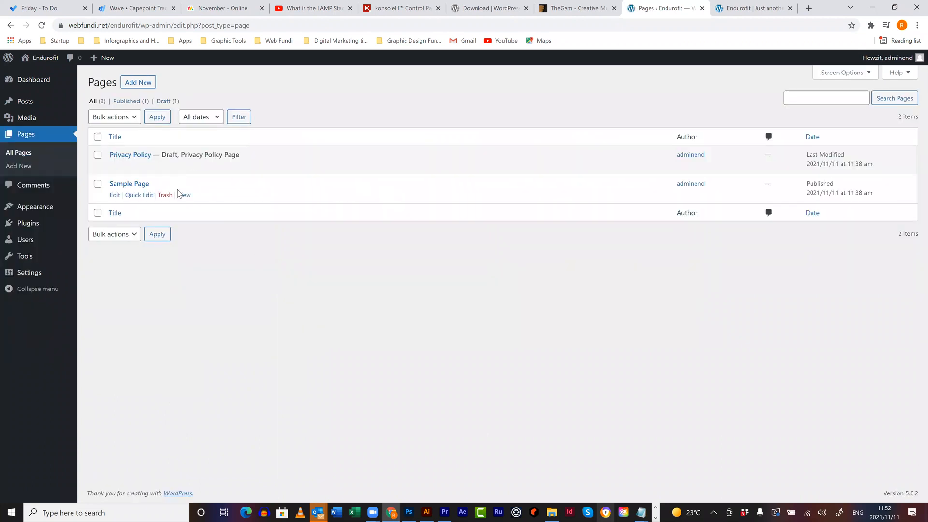
left_click(147, 87)
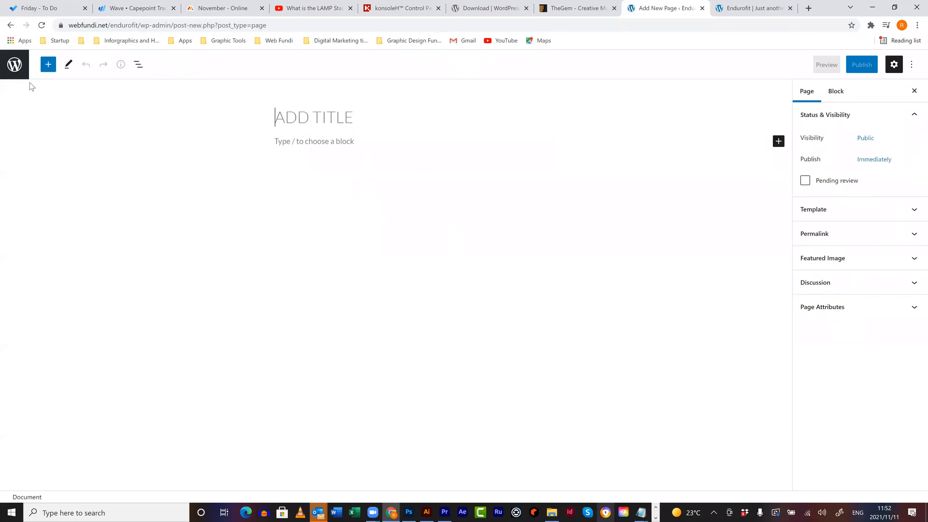
left_click(10, 26)
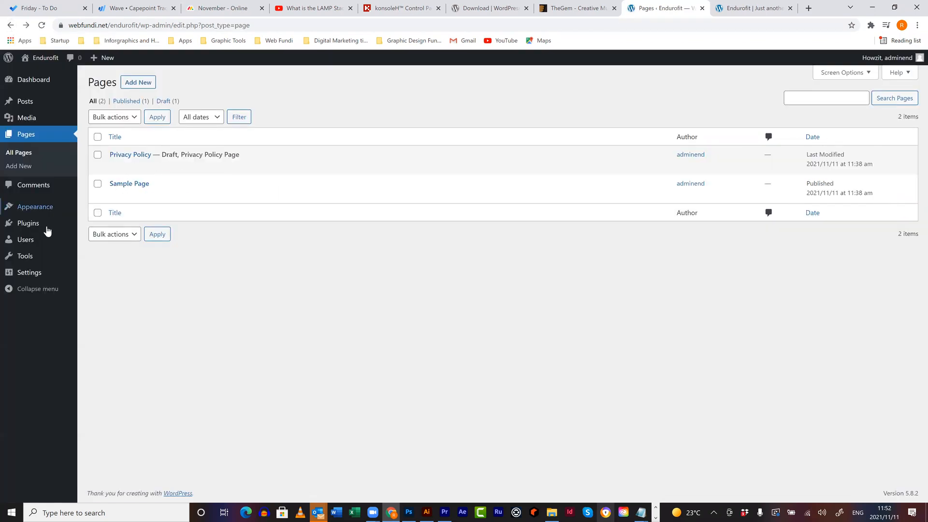
mouse_move(57, 226)
left_click(90, 226)
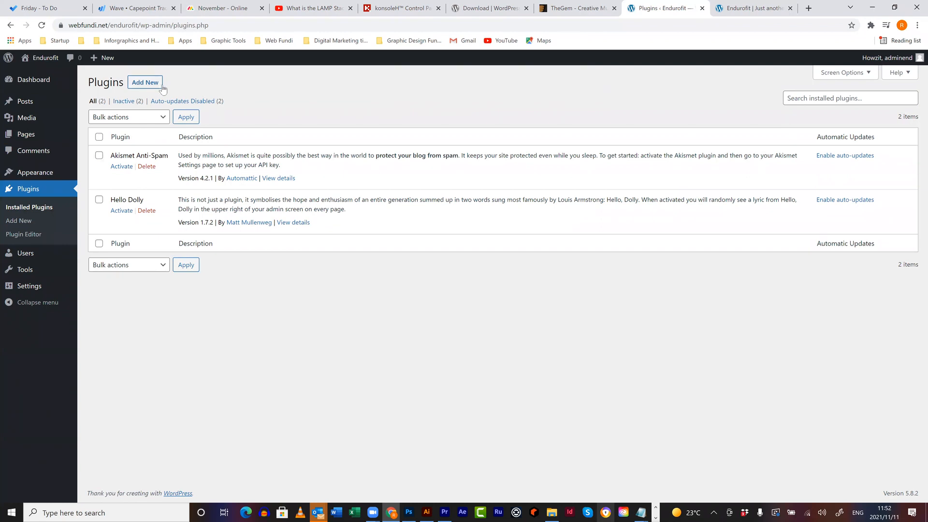
- Find 'classic editor' in the plugin directory, install Classic Editor 1.6.2 and activate it
left_click(144, 86)
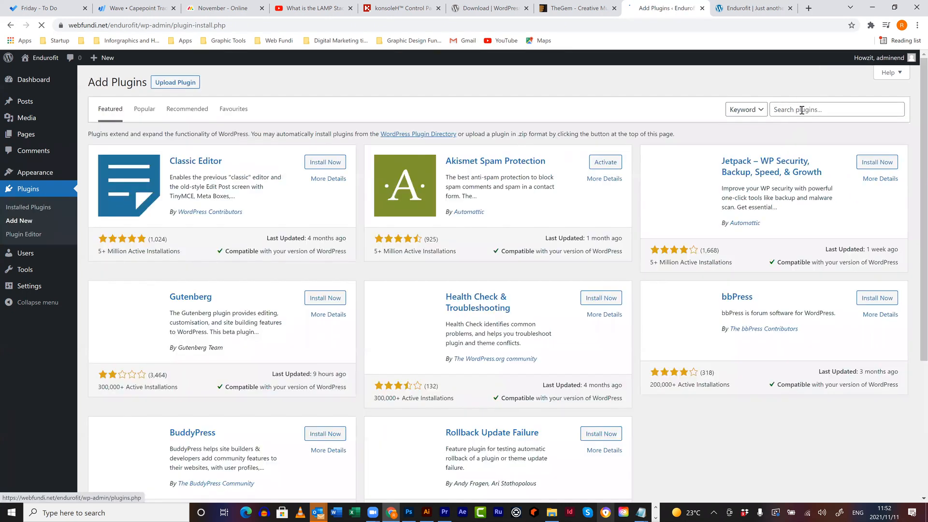
left_click(802, 109)
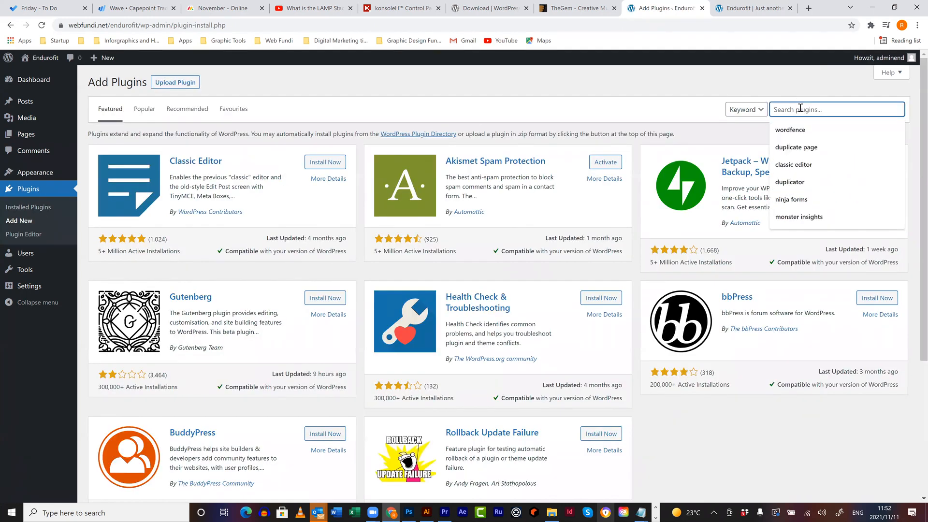
left_click(802, 164)
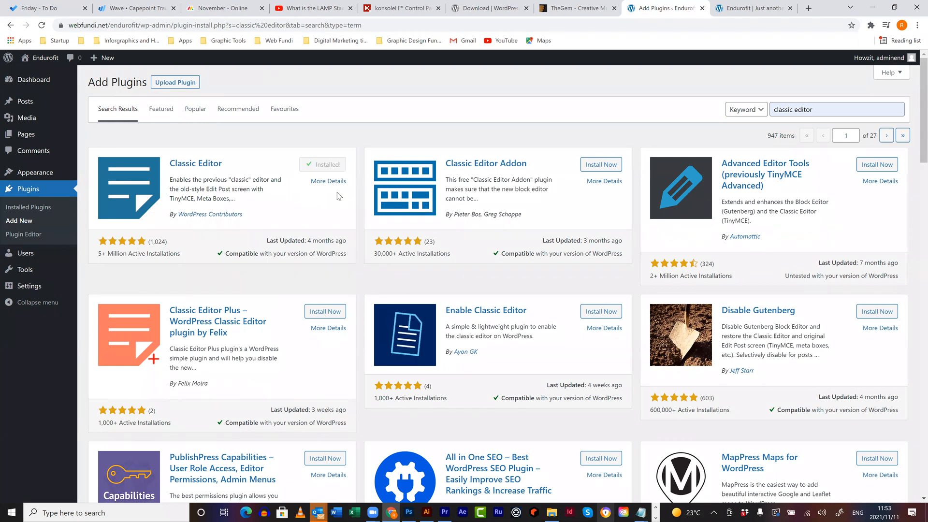
left_click(330, 165)
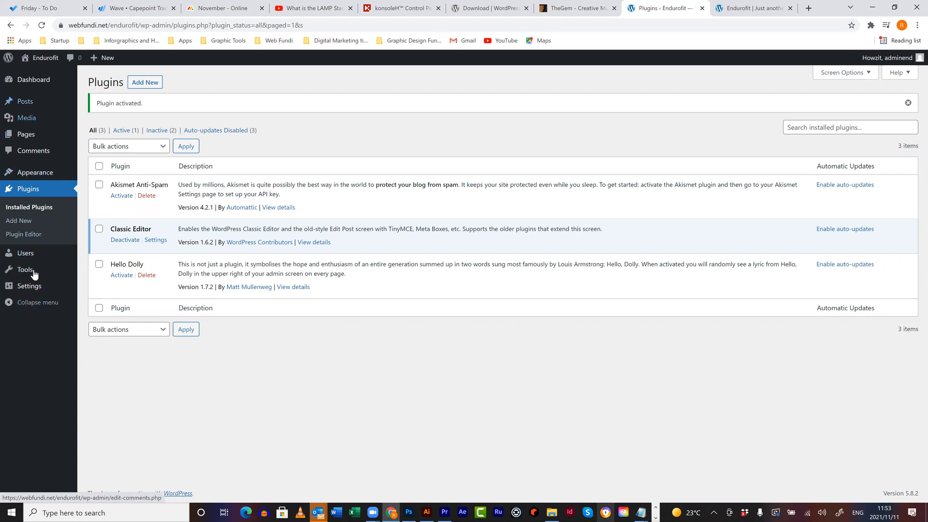
- Open 150204 - Updated Website Copy.docx from Training Material > WEB ESSENTIALS > Wordpress CMS > Site Example
mouse_move(558, 510)
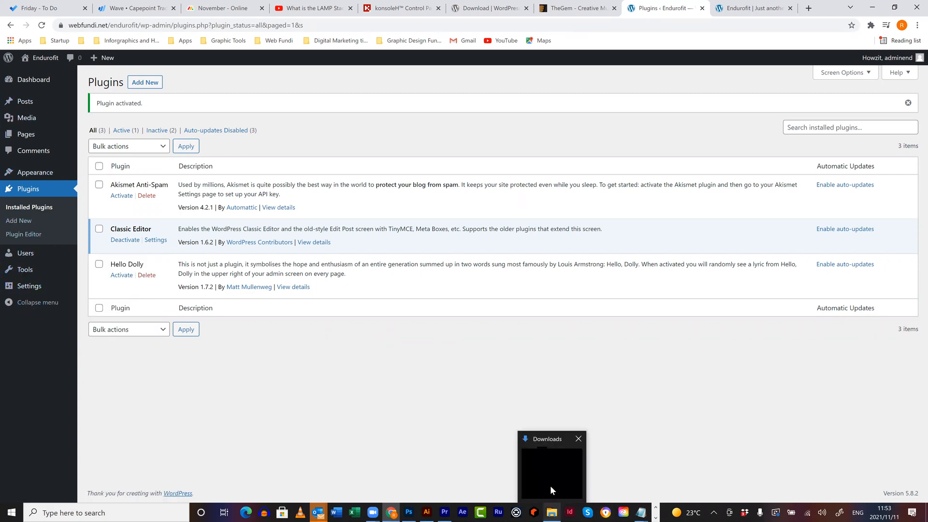
left_click(551, 483)
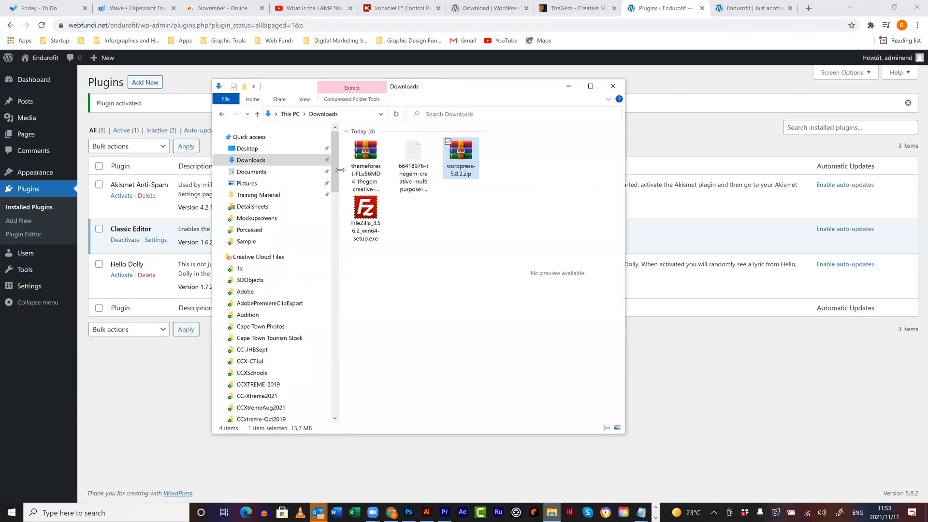
left_click(258, 195)
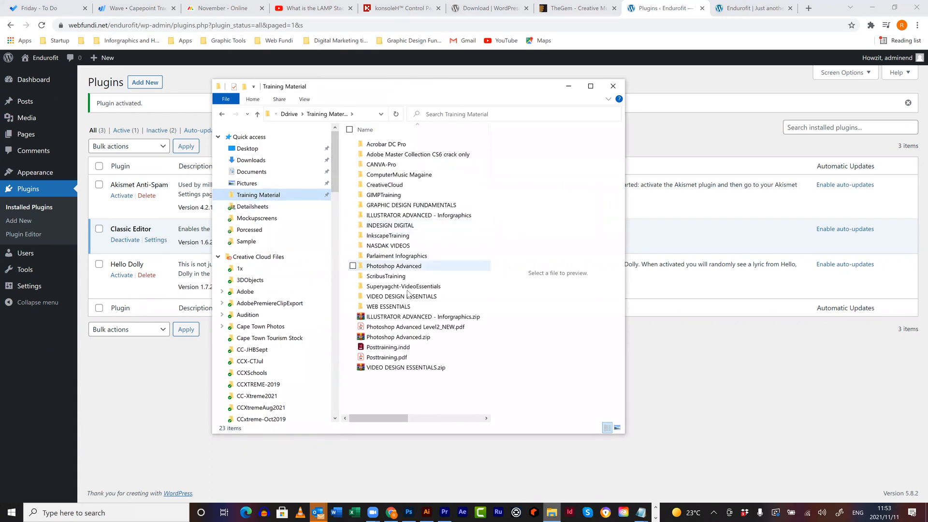
left_click(404, 307)
double_click(404, 308)
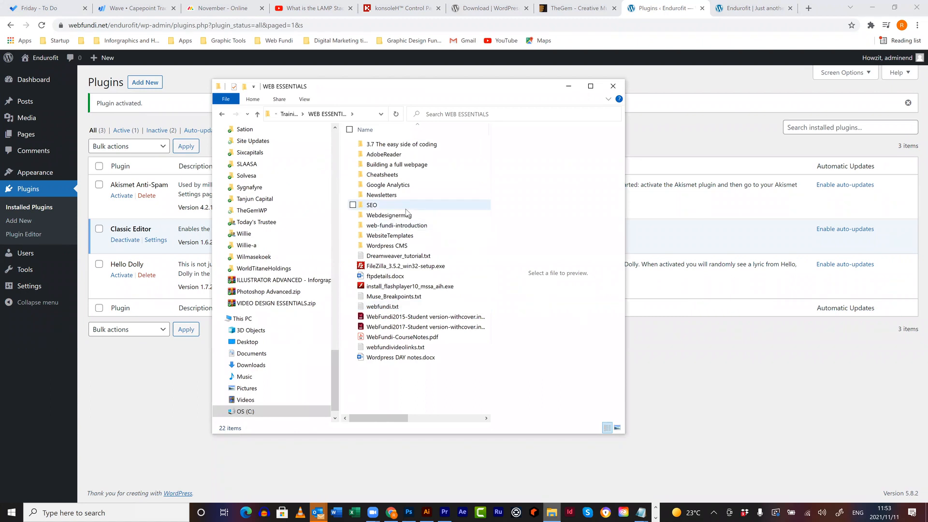
double_click(394, 245)
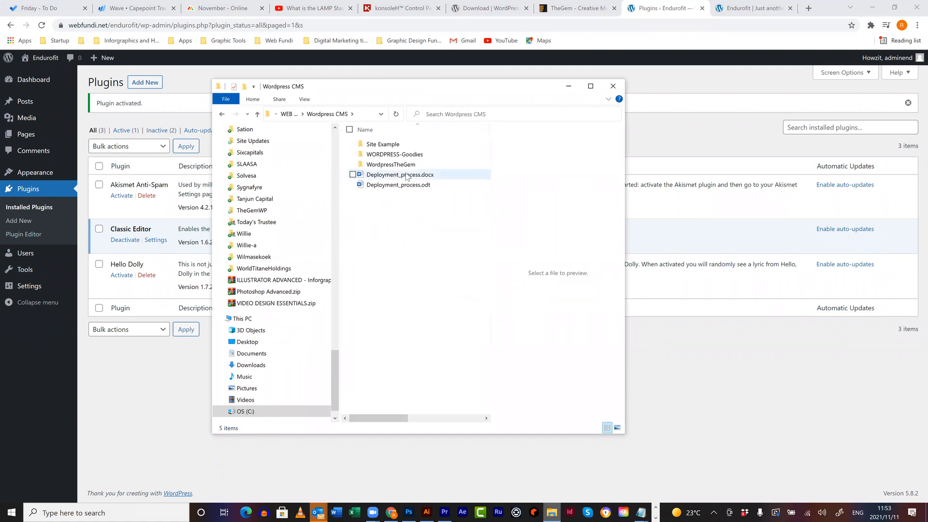
left_click(388, 144)
double_click(388, 145)
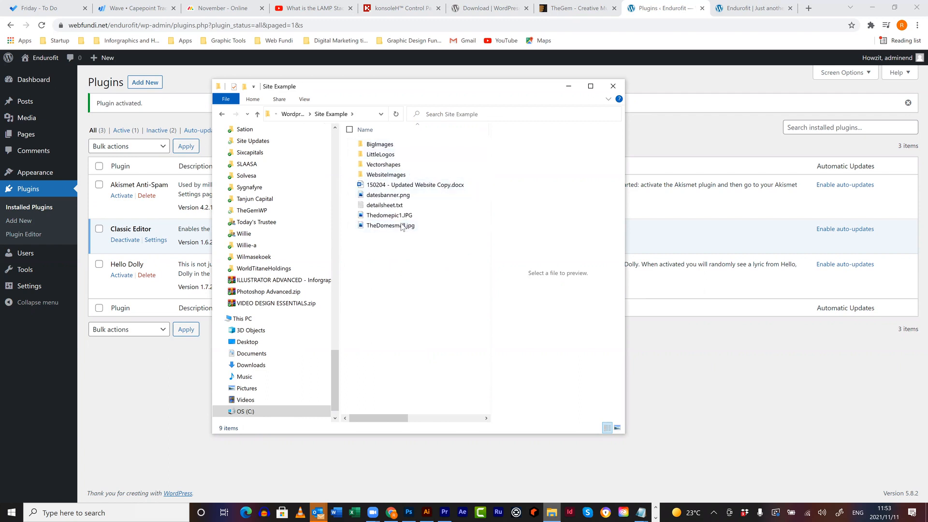
double_click(414, 188)
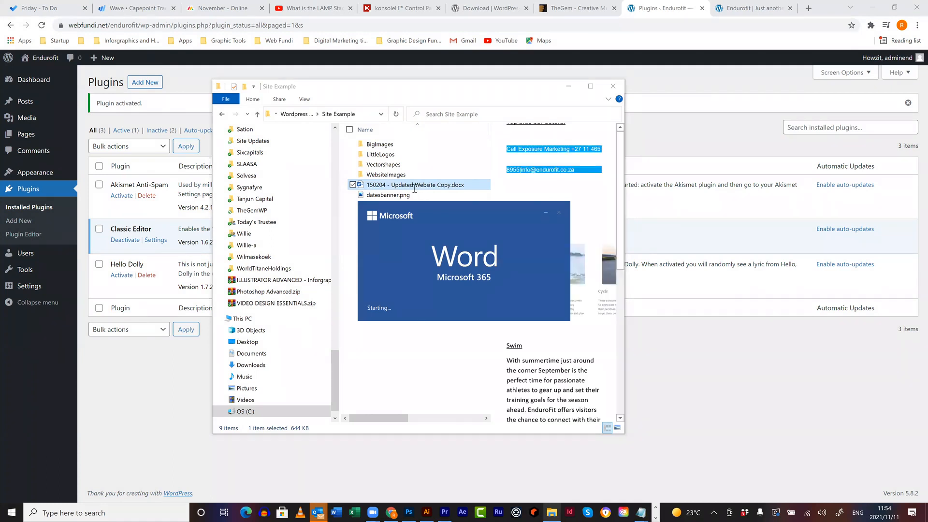
- Read the 7-page website copy from HOME to FOOTER, then return to the top
scroll(325, 197, "down", 4)
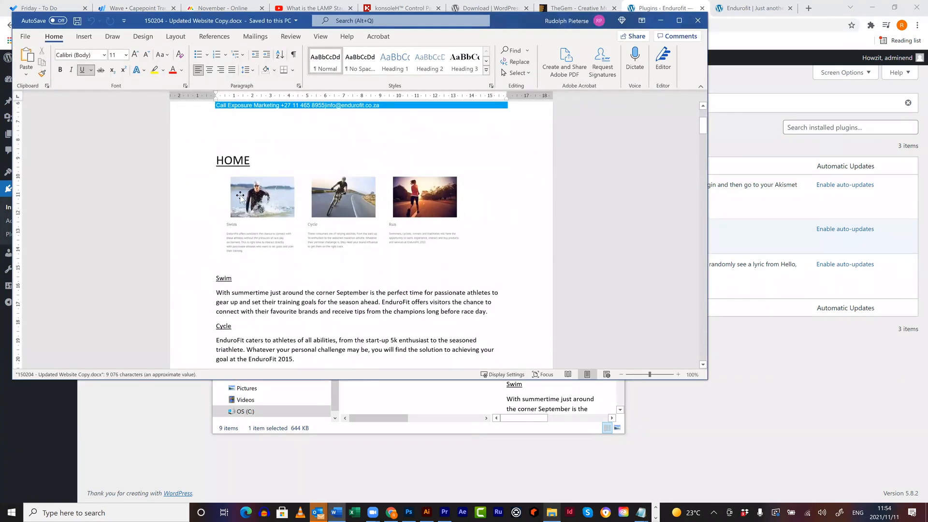
scroll(240, 196, "down", 3)
scroll(264, 212, "down", 4)
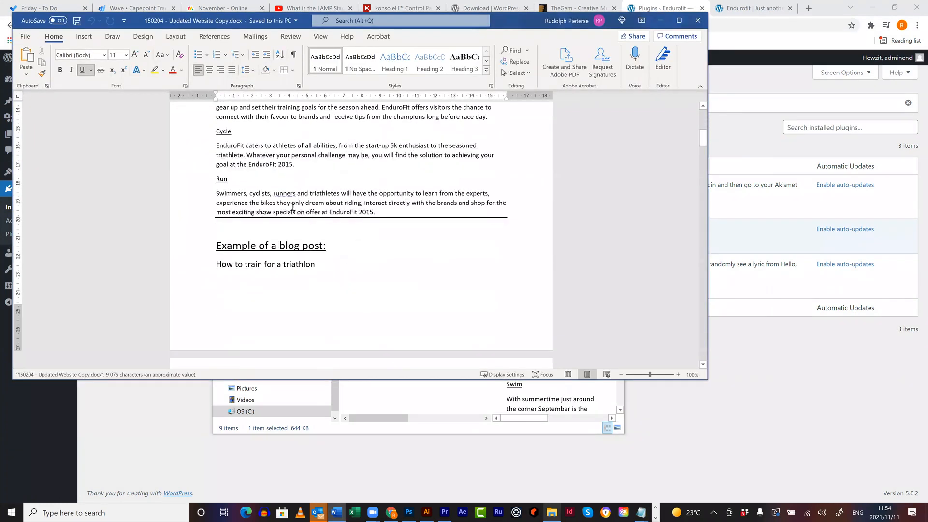
scroll(293, 207, "down", 5)
scroll(293, 198, "down", 2)
scroll(293, 199, "down", 7)
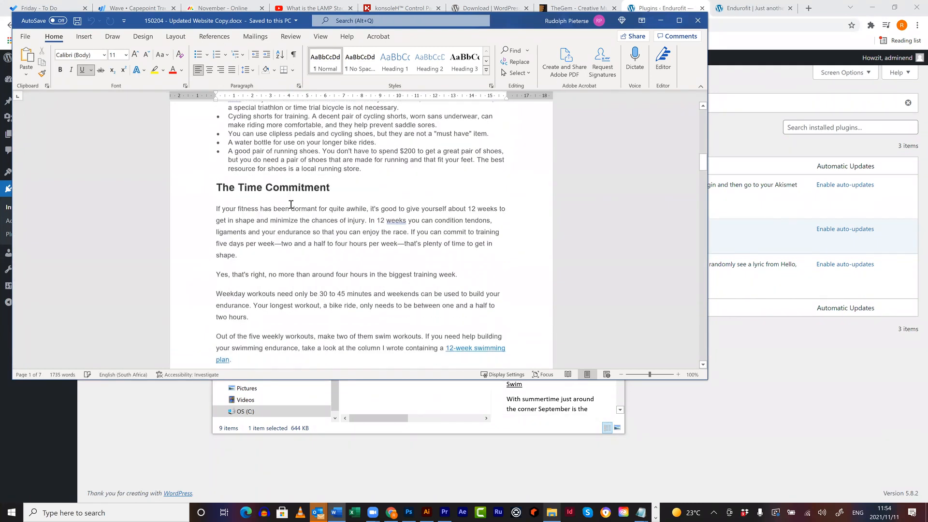
scroll(291, 205, "down", 10)
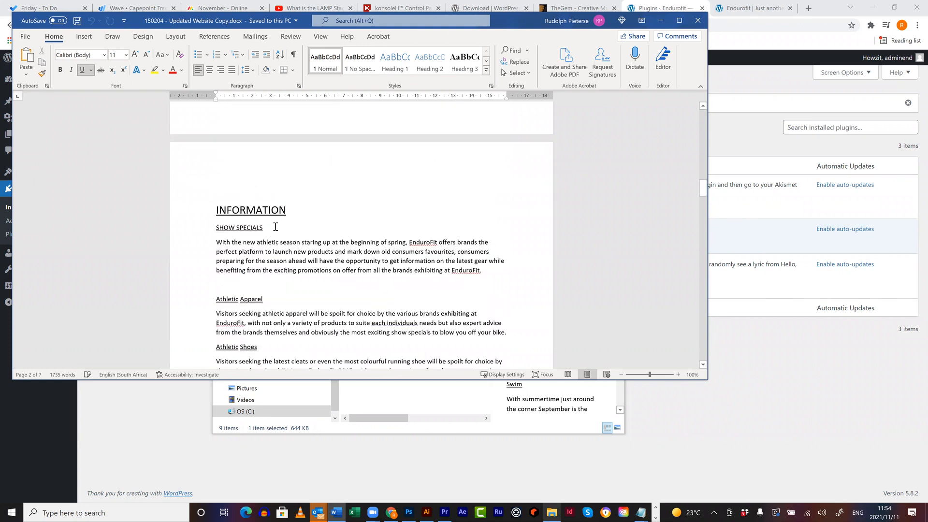
scroll(287, 227, "down", 2)
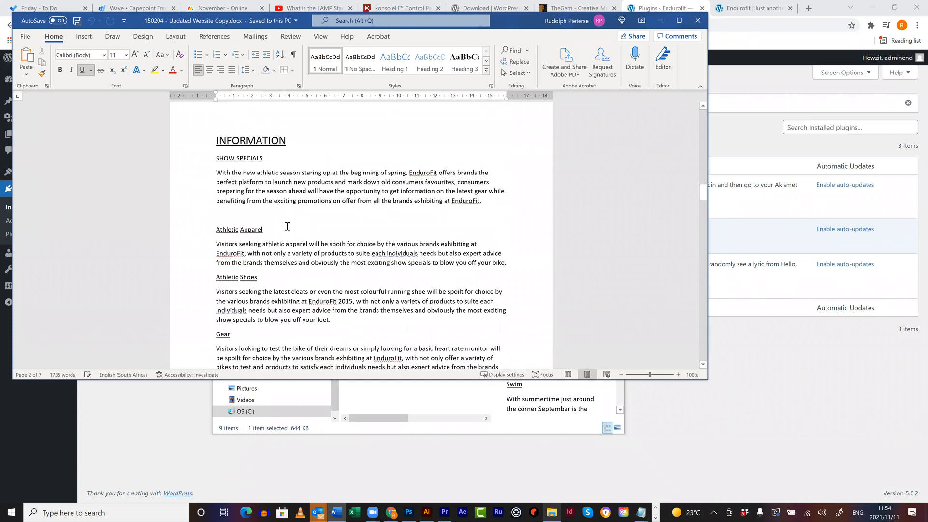
scroll(287, 226, "down", 15)
scroll(342, 222, "down", 20)
scroll(342, 222, "down", 20)
scroll(342, 223, "down", 4)
scroll(342, 222, "up", 9)
scroll(373, 238, "down", 10)
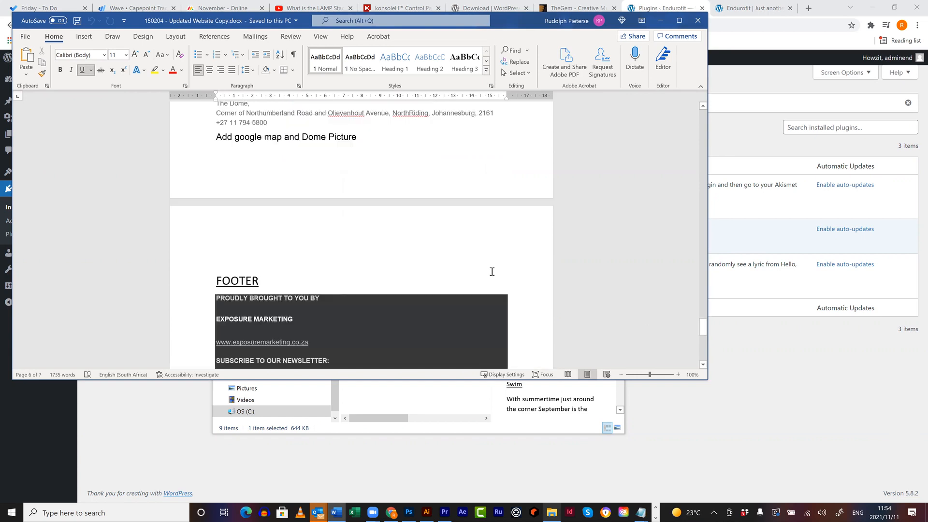
left_click_drag(703, 323, 697, 279)
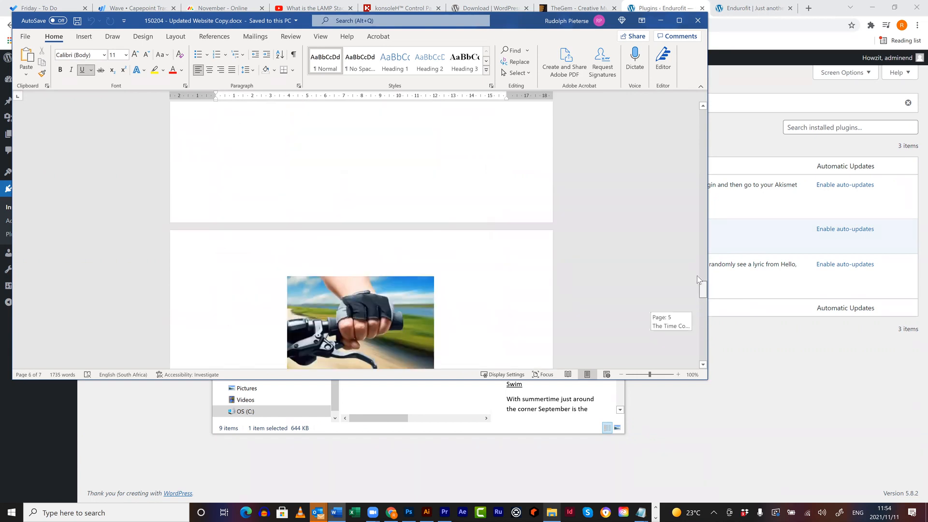
left_click_drag(697, 218, 701, 107)
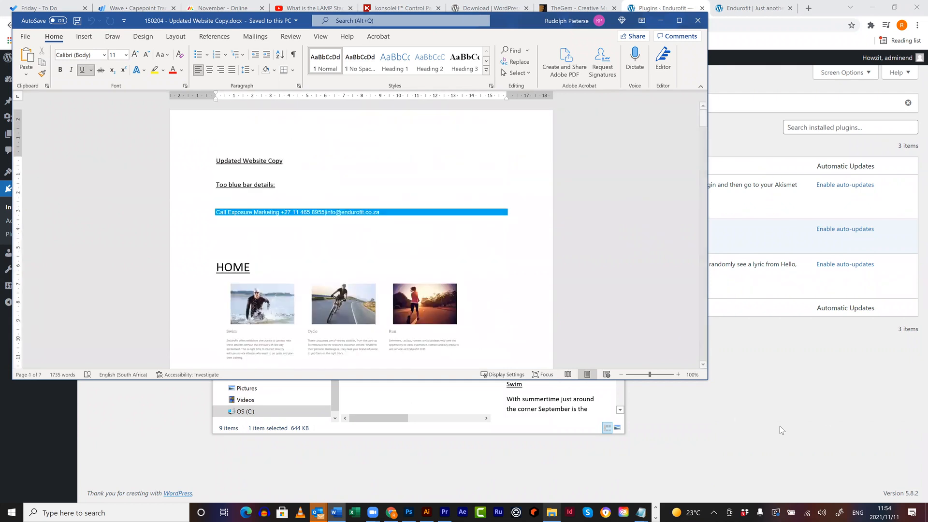
left_click(776, 368)
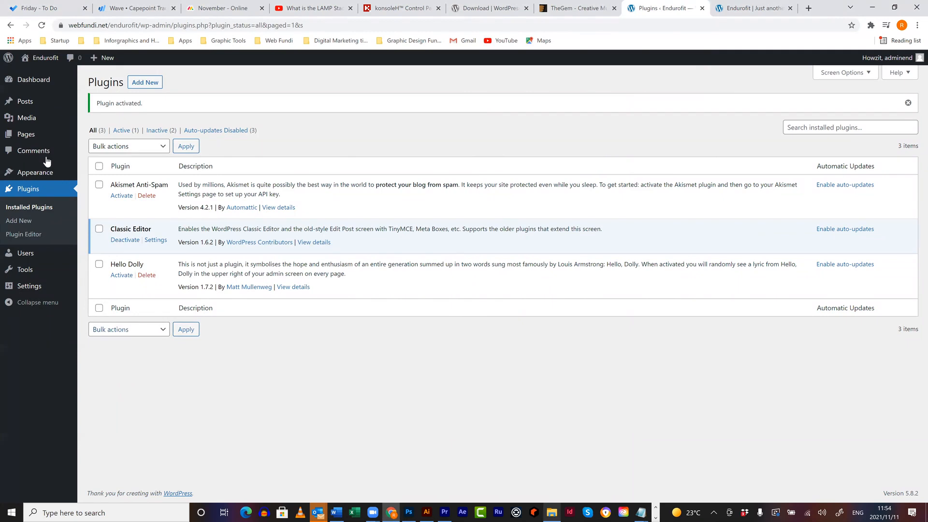
- Check the Dashboard shows Twenty Fourteen, then list posts, showing the single Hello world! post
mouse_move(36, 143)
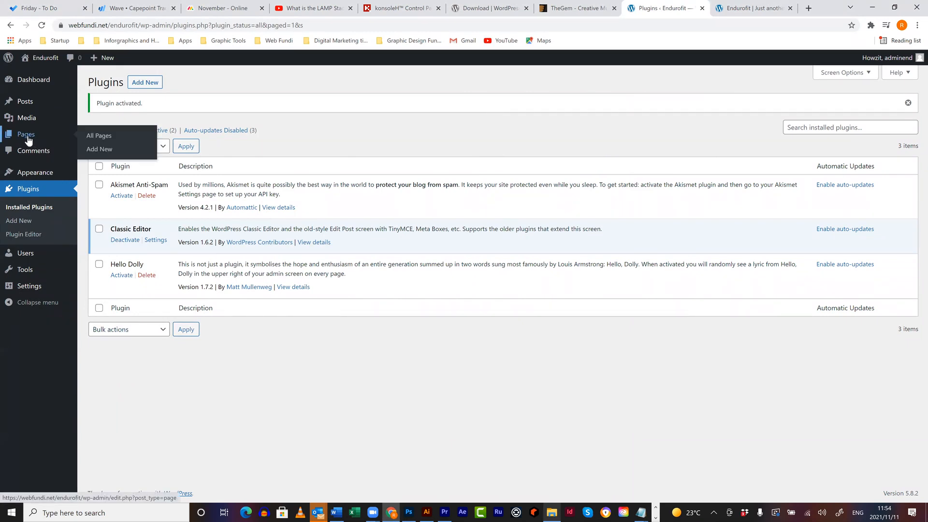
left_click(32, 83)
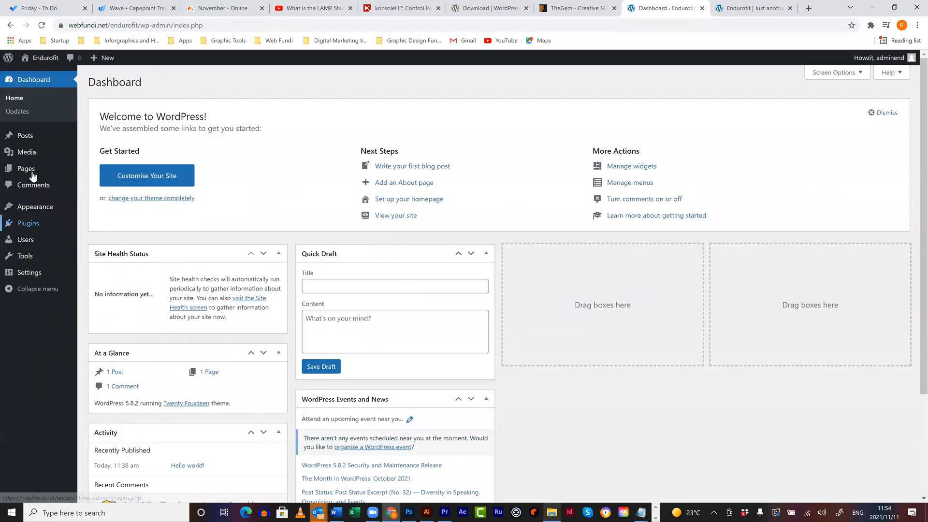
left_click(25, 141)
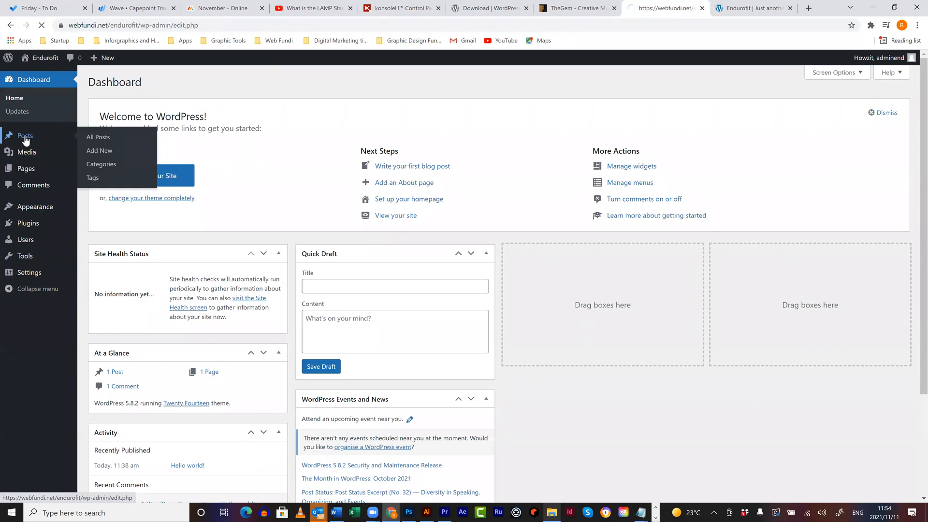
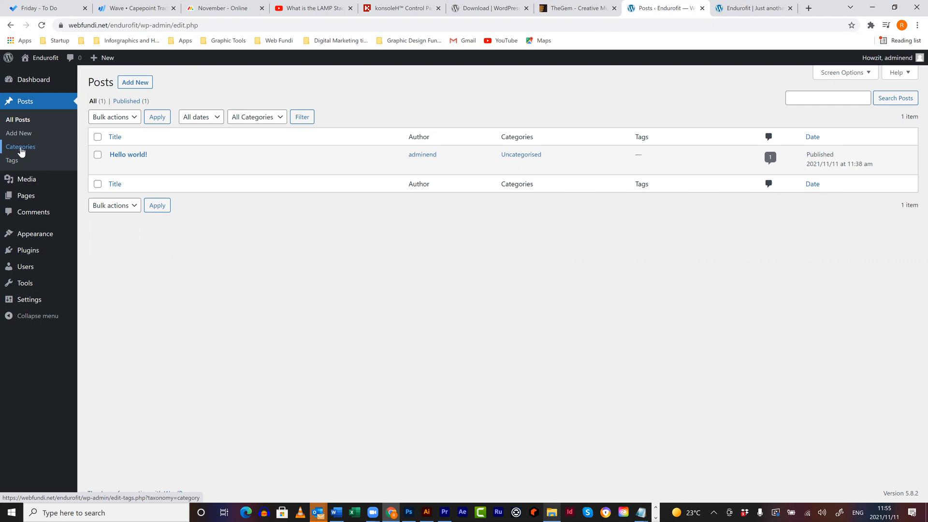
- Go to Posts > Categories in the WordPress admin sidebar
mouse_move(25, 183)
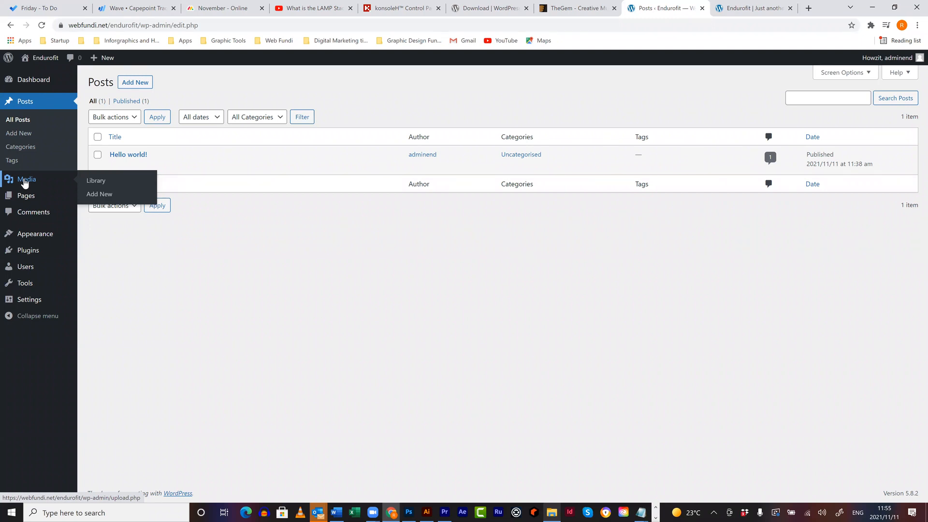
mouse_move(27, 200)
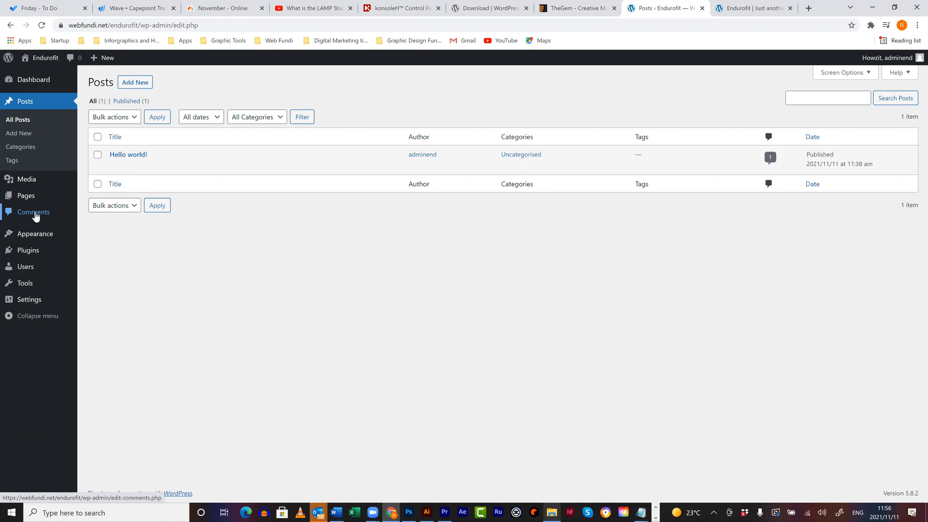
mouse_move(34, 236)
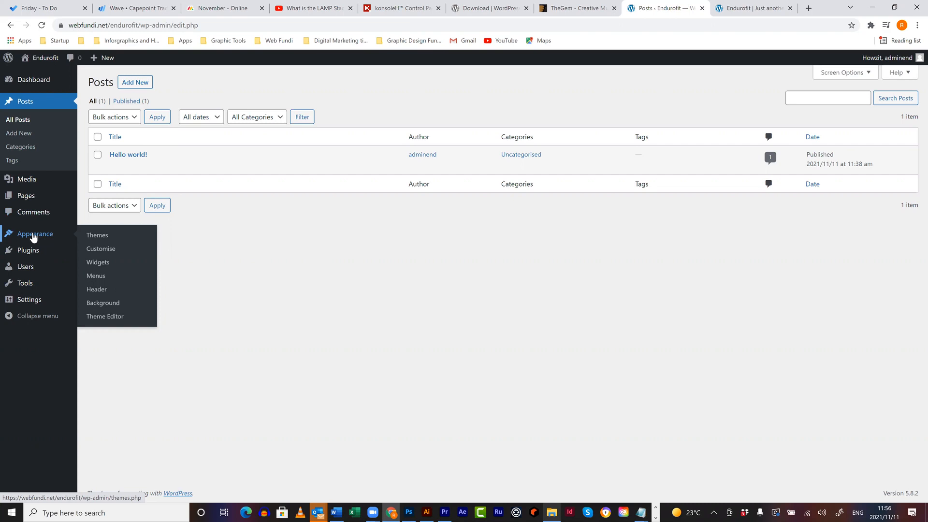
mouse_move(29, 253)
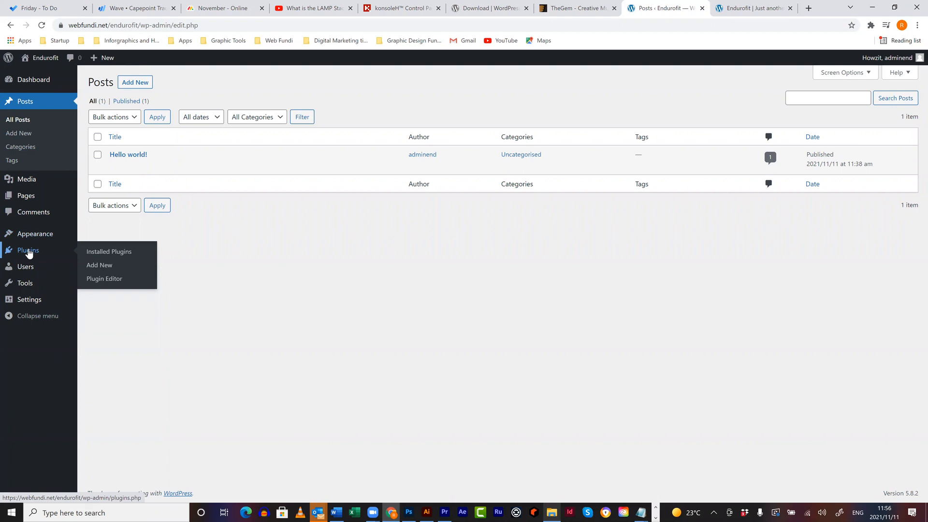
mouse_move(23, 269)
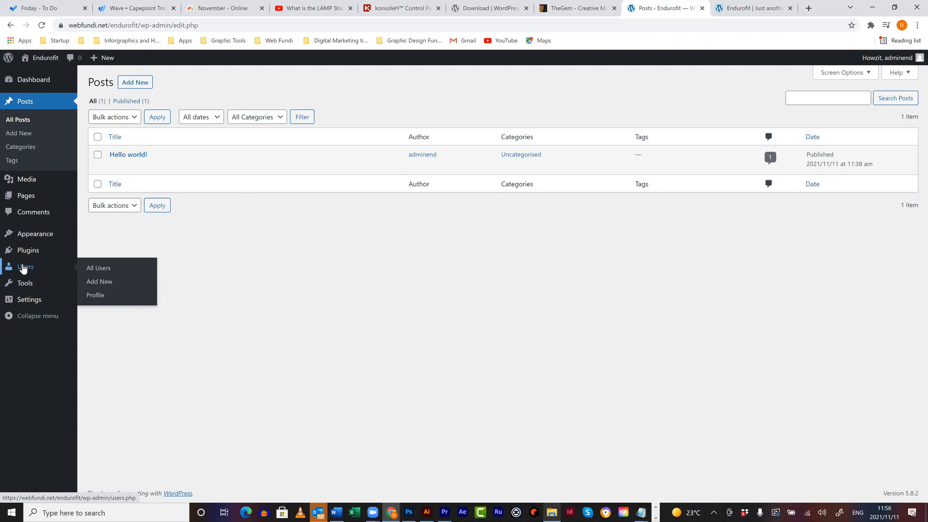
mouse_move(25, 286)
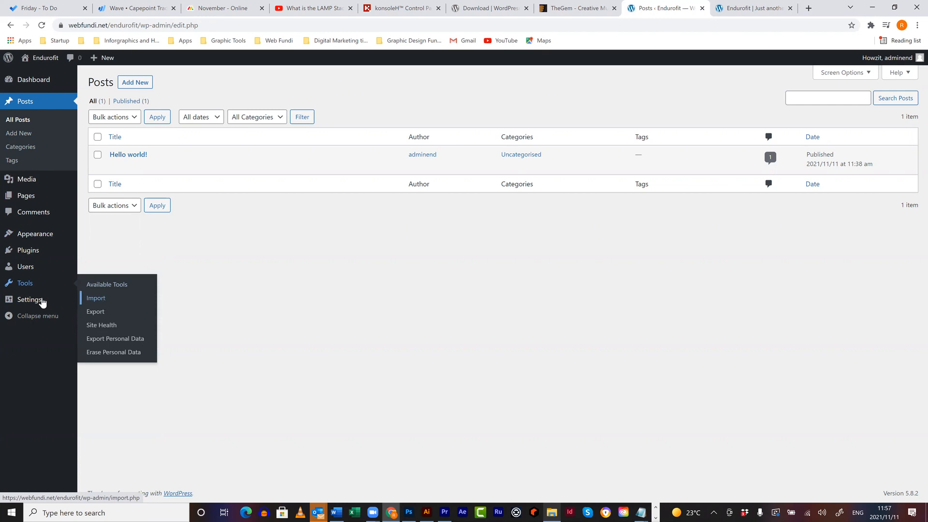
mouse_move(43, 304)
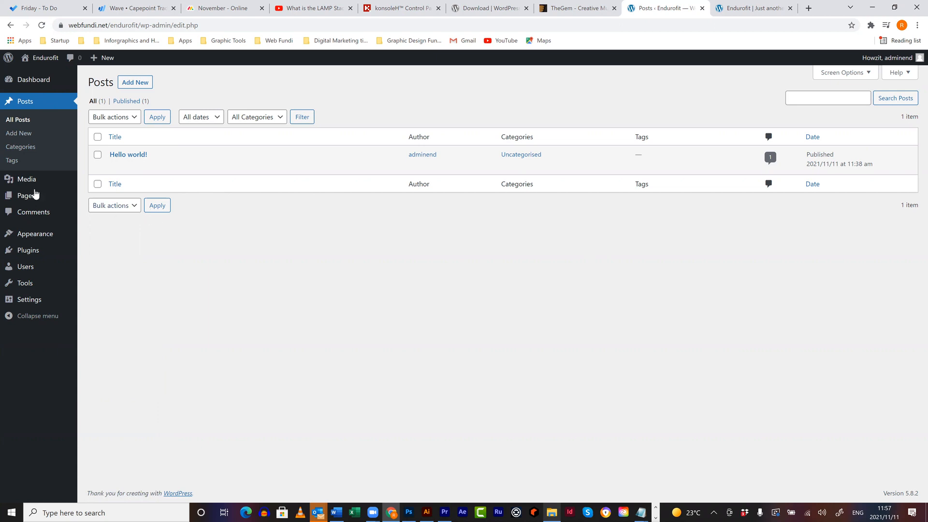
left_click(23, 152)
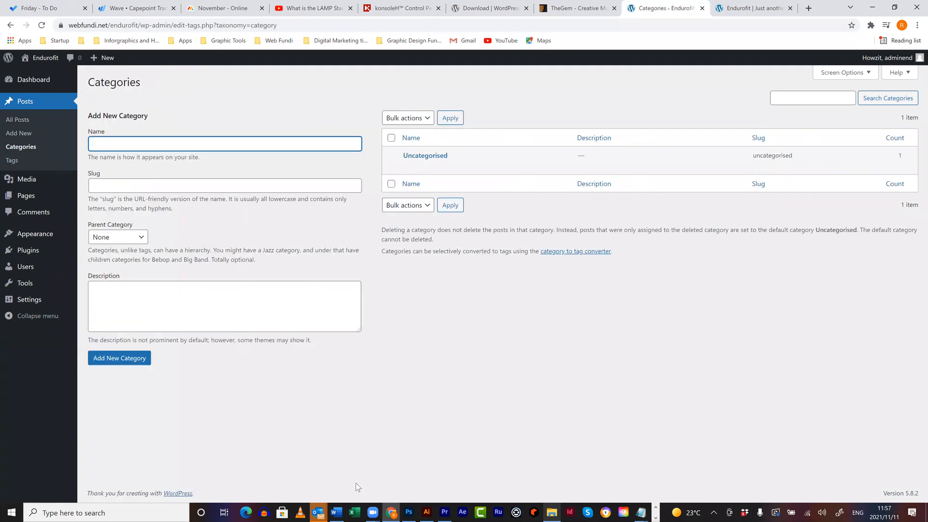
- In Word, set The Essential Gear section to Arial, then return to the Categories page
key("alt+Tab")
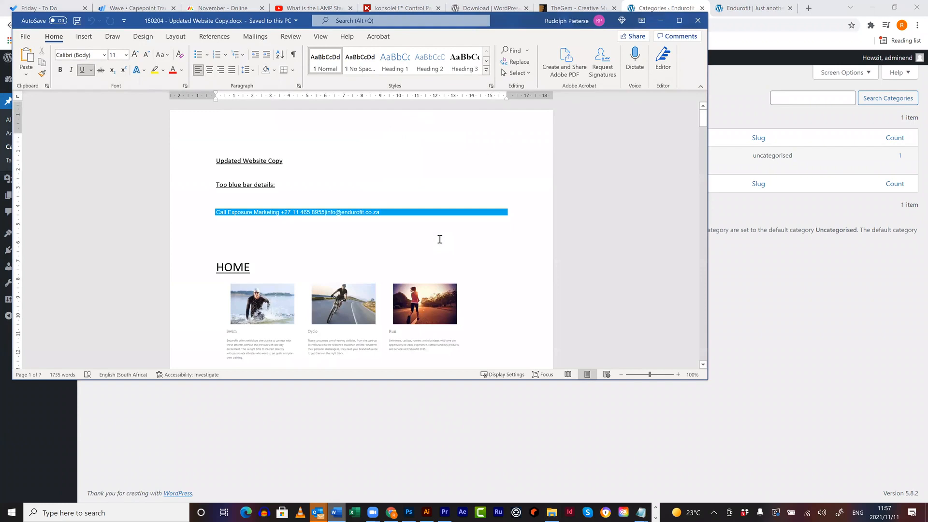
scroll(440, 239, "down", 15)
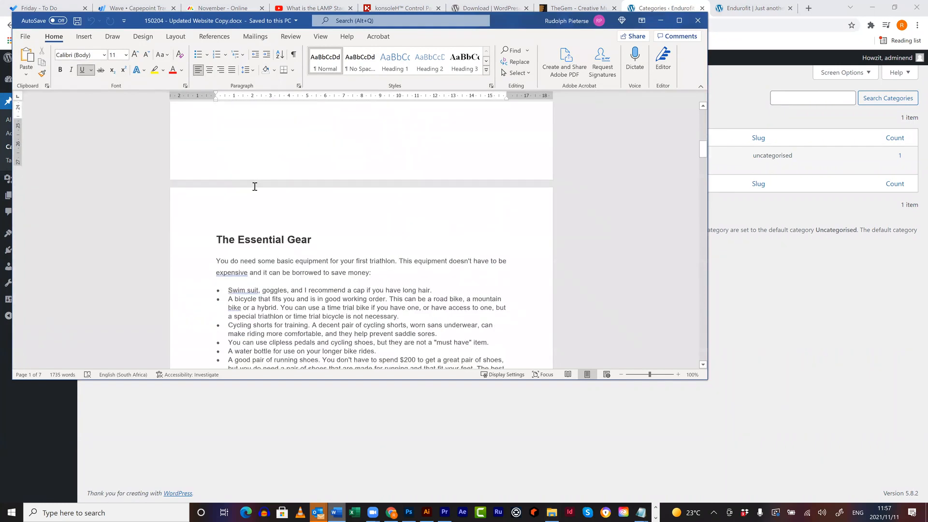
scroll(255, 186, "down", 3)
left_click_drag(214, 178, 387, 314)
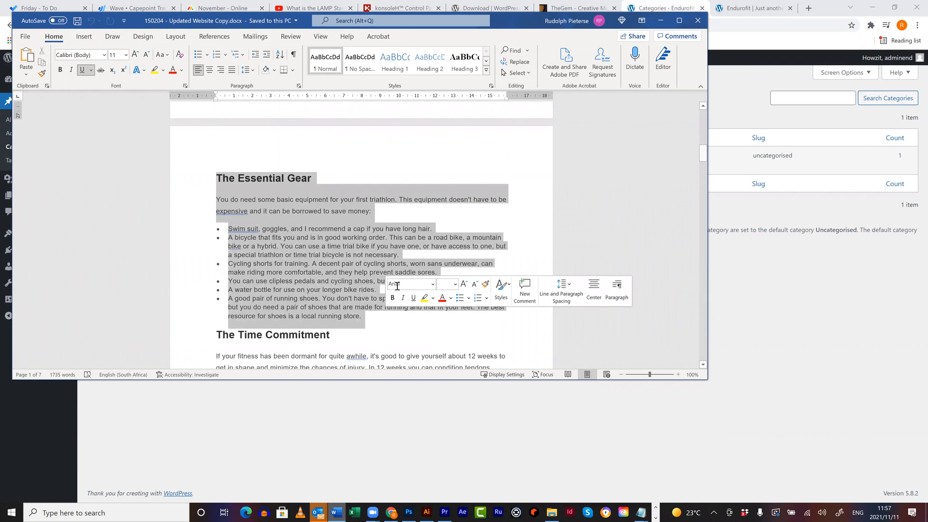
key("Return")
scroll(301, 213, "down", 5)
scroll(256, 185, "down", 2)
scroll(257, 185, "down", 10)
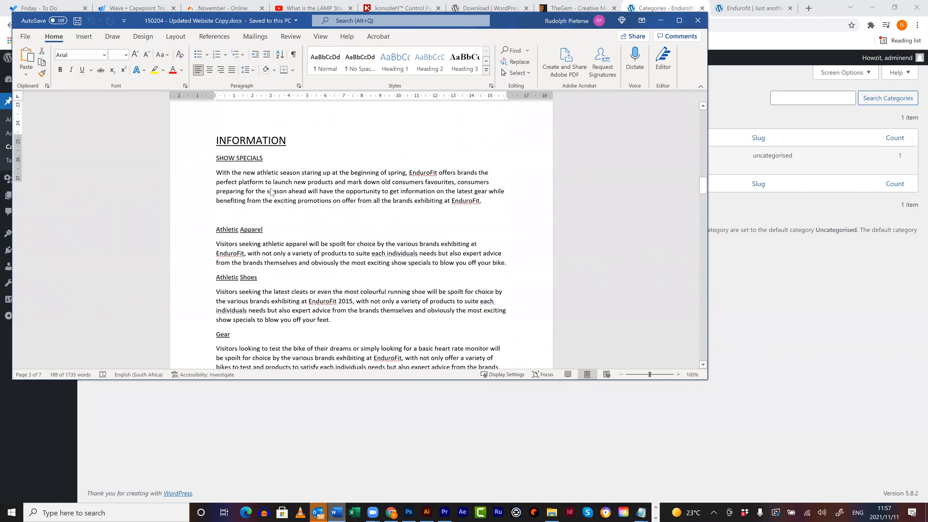
scroll(270, 191, "up", 10)
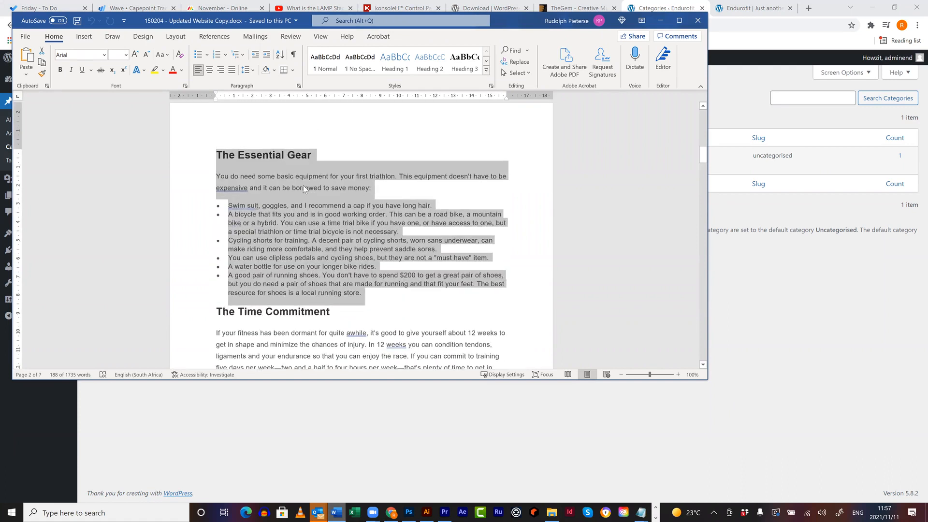
left_click(765, 294)
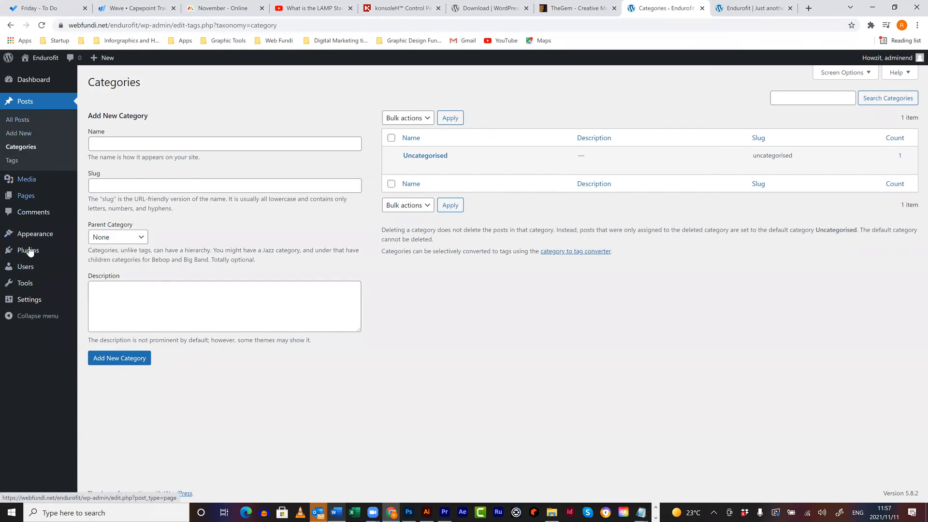
- Open Appearance > Customise and go to the Header Image section
mouse_move(105, 235)
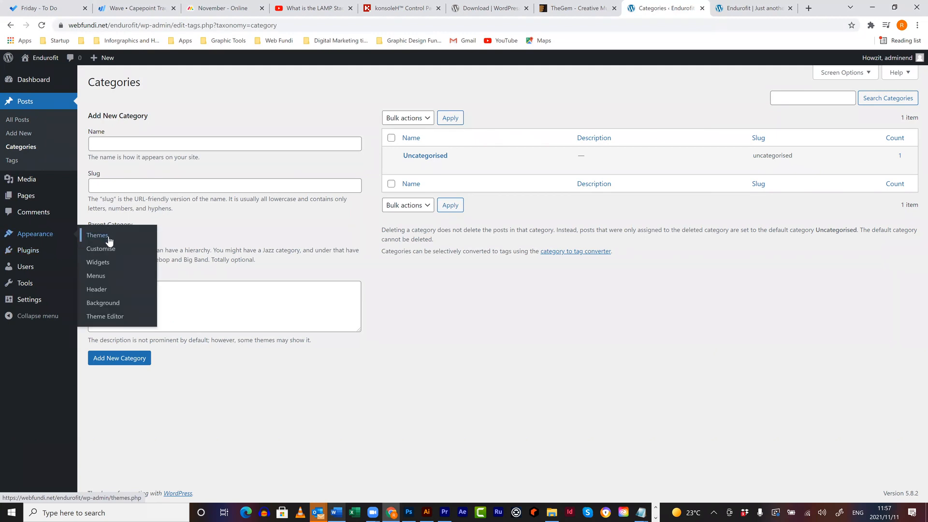
left_click(107, 253)
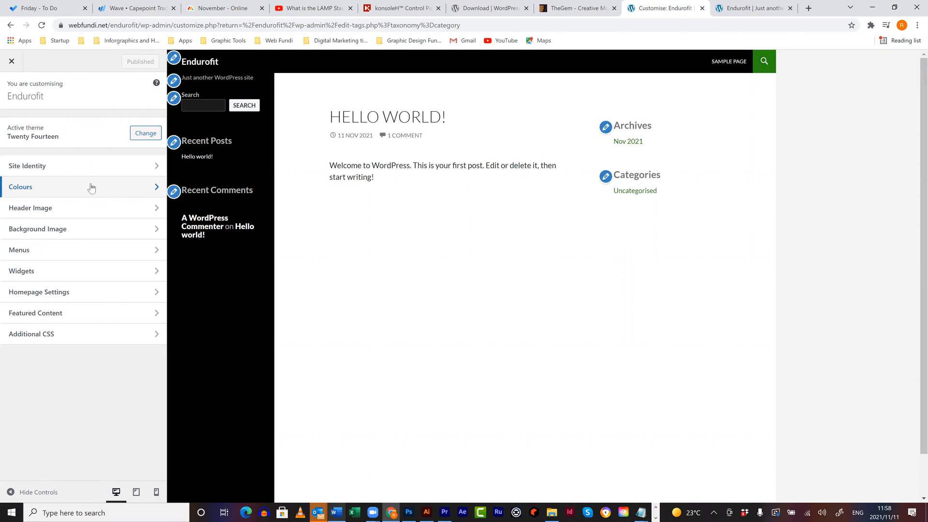
left_click(74, 206)
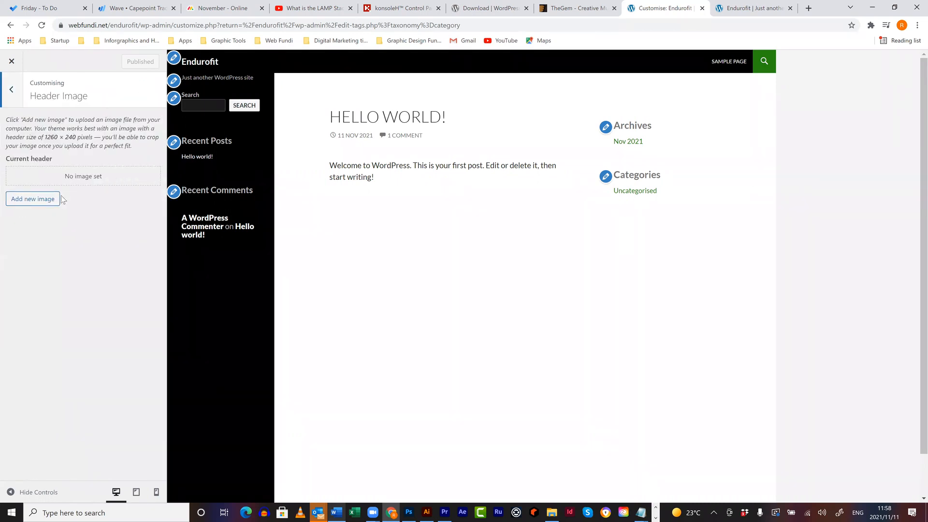
- Upload swim.jpg from Site Example > WebsiteImages and select it for cropping as the header
left_click(44, 200)
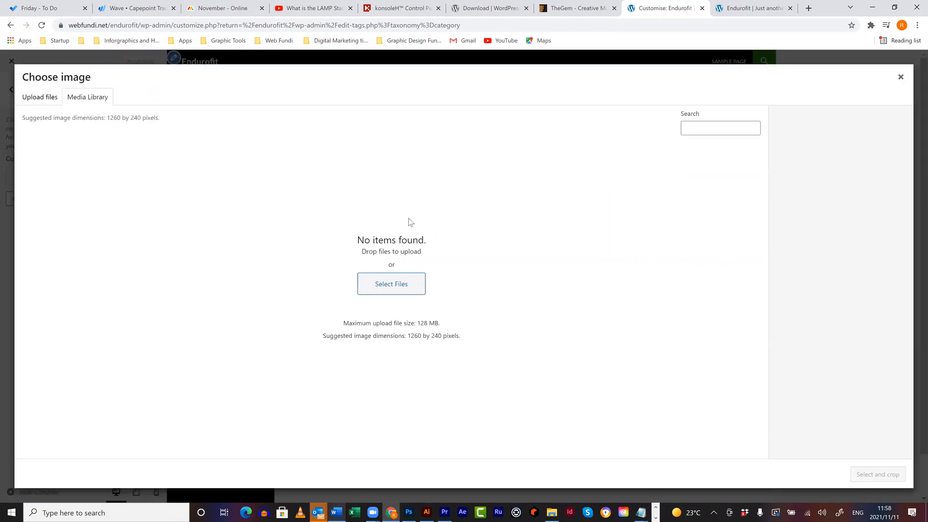
left_click(393, 284)
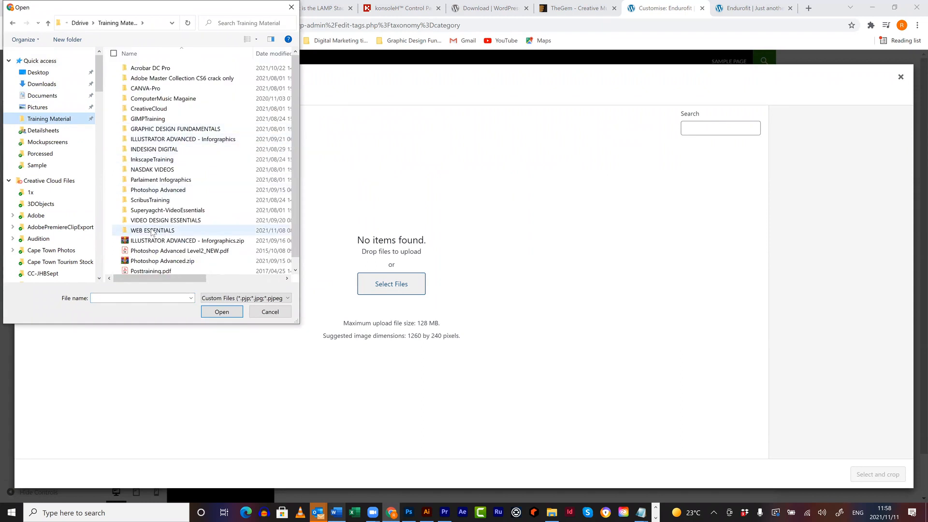
double_click(153, 230)
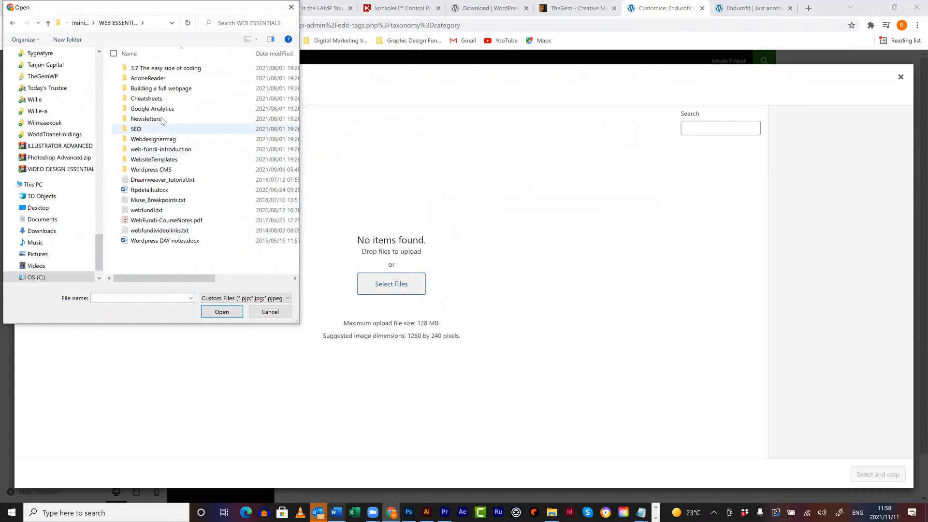
double_click(162, 172)
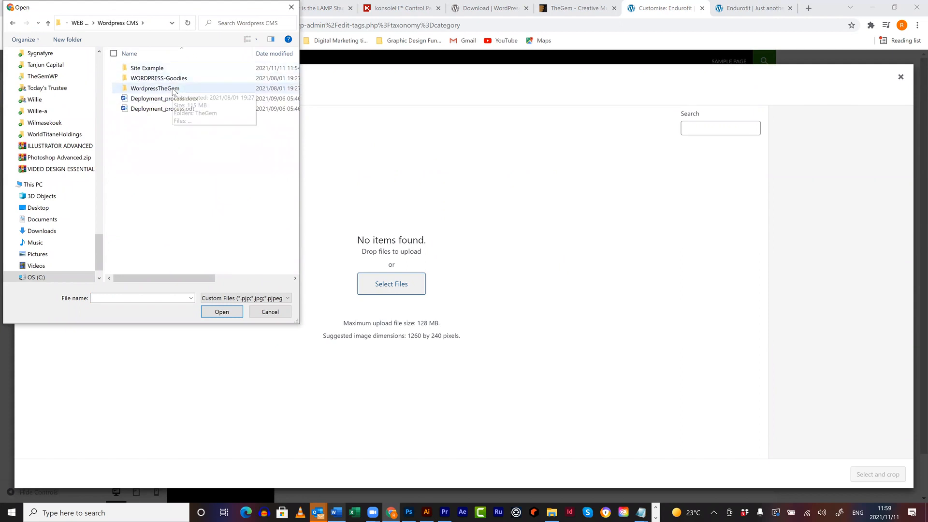
double_click(148, 68)
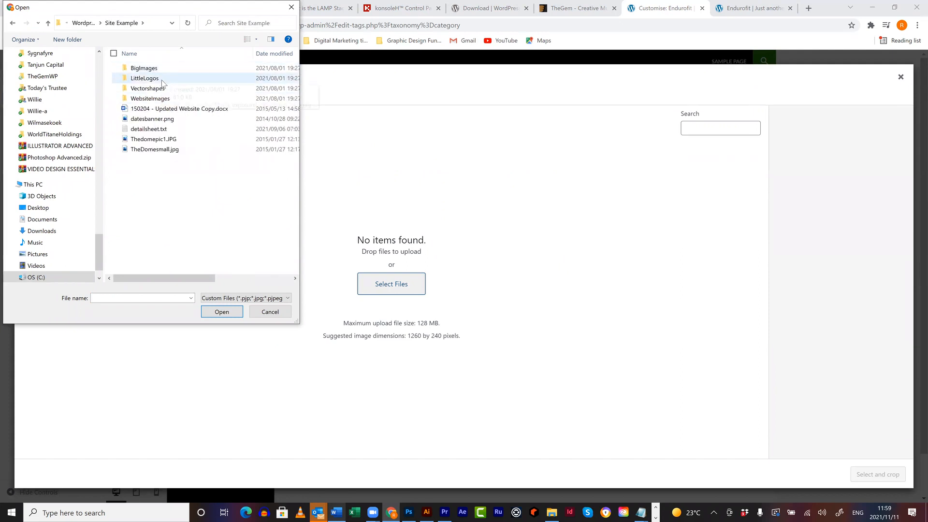
double_click(150, 98)
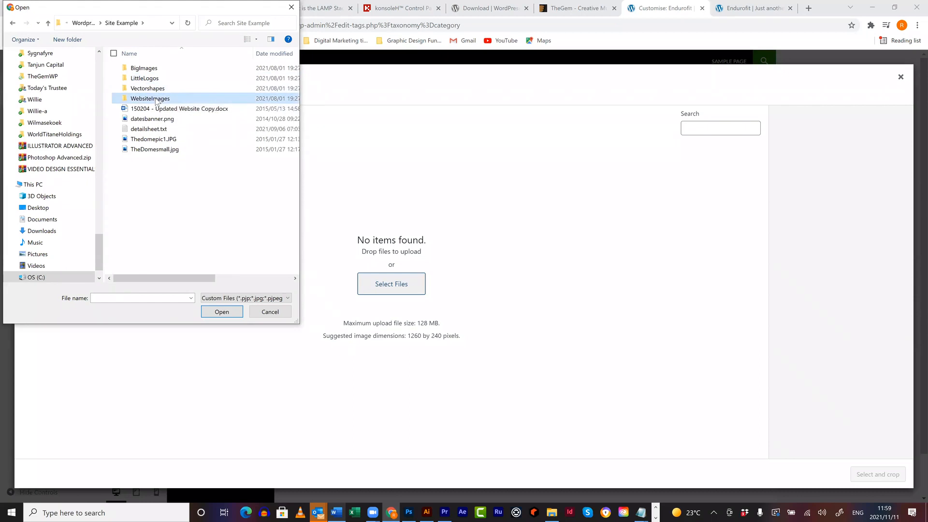
left_click(258, 132)
left_click(222, 312)
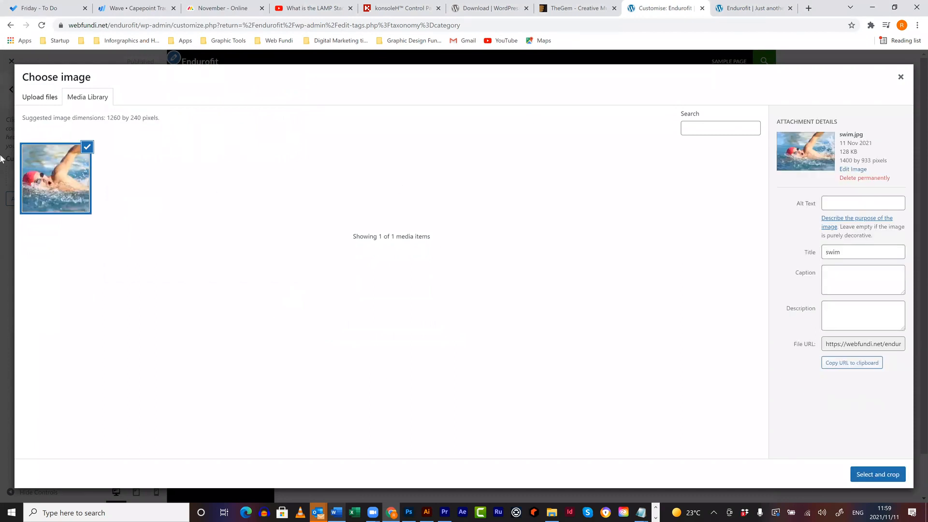
left_click(865, 474)
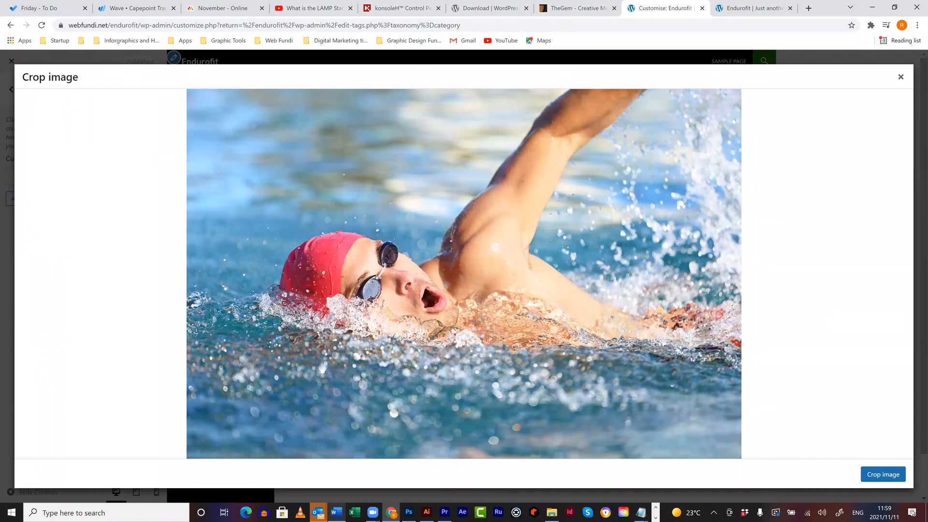
- Crop the swim.jpg header, then choose the swim image again from the library
left_click(880, 475)
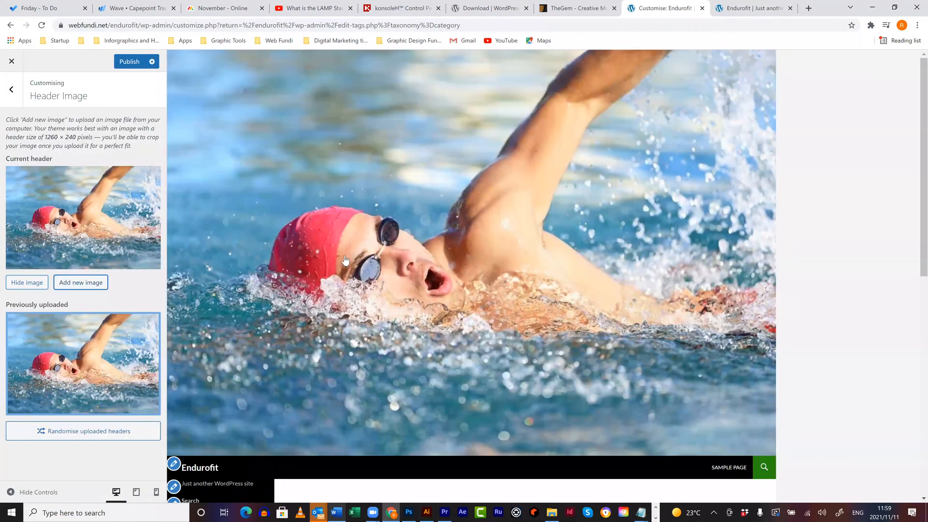
left_click(68, 284)
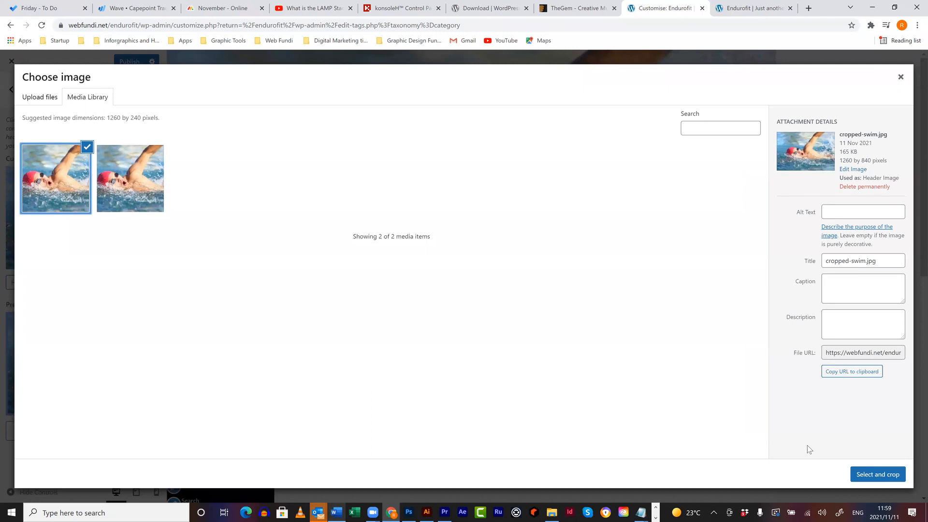
left_click(868, 477)
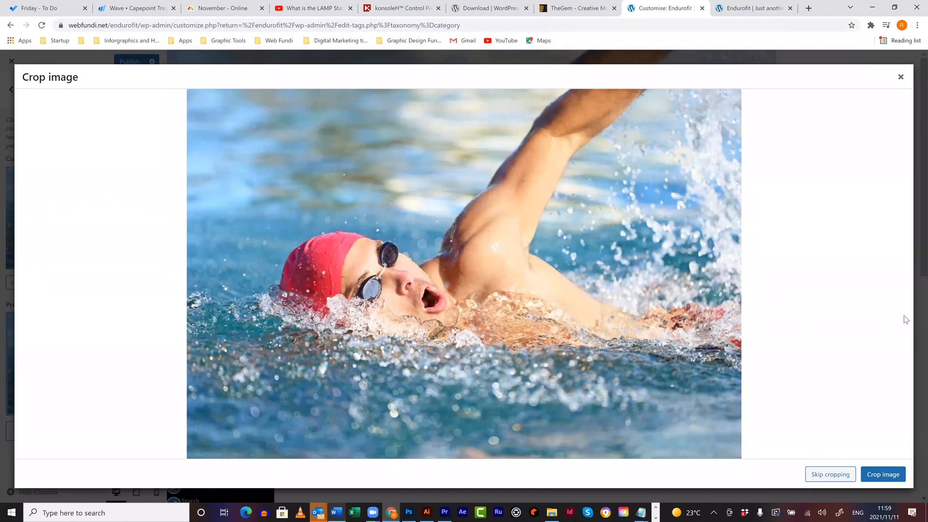
- Apply swim.jpg without cropping, then hide the header image and publish the changes
left_click_drag(529, 292, 157, 114)
left_click_drag(760, 385, 814, 426)
left_click(828, 473)
left_click(830, 474)
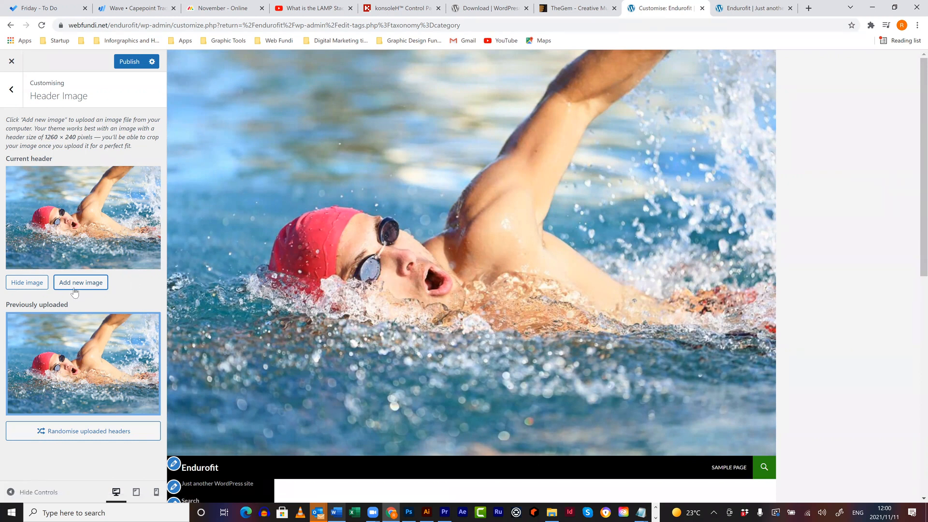
left_click(34, 284)
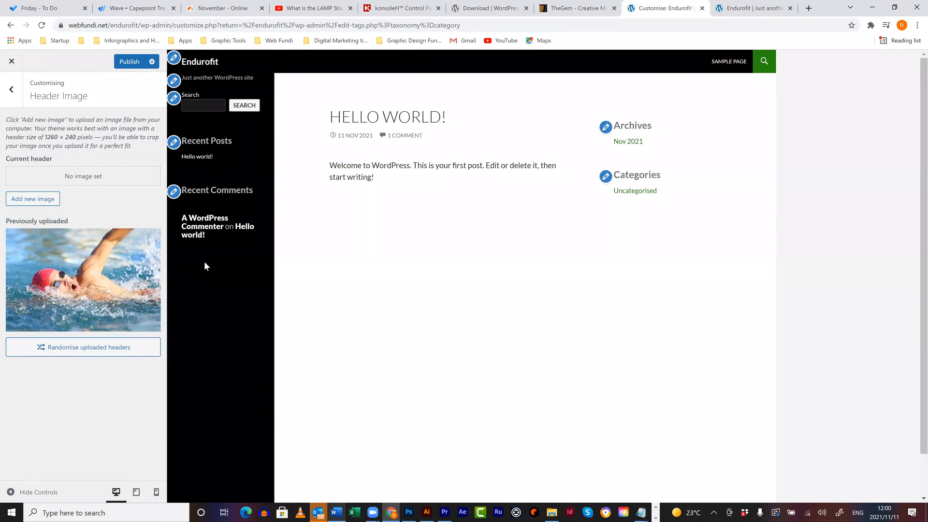
left_click(130, 63)
- Close the customiser and add the categories Running, Cycling, Swimming and Latest News
left_click(12, 63)
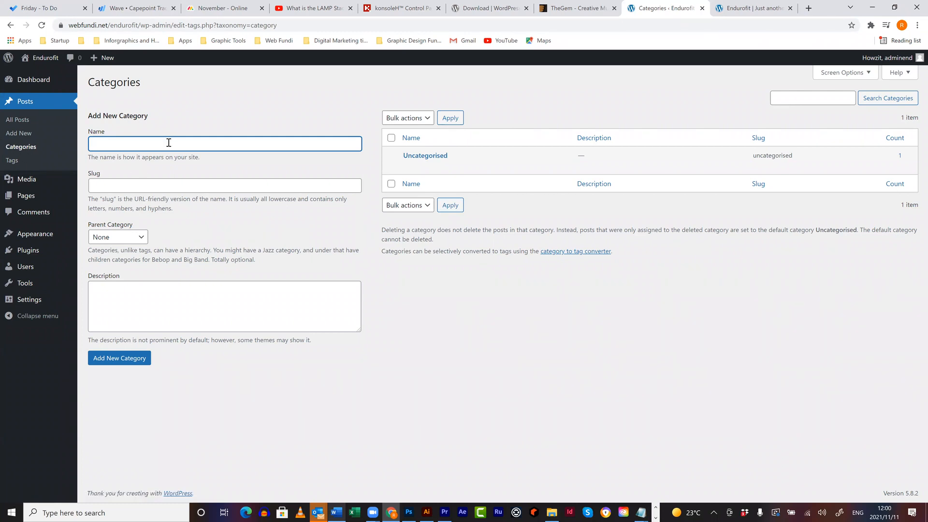
type("Running")
left_click(125, 358)
left_click(146, 145)
type("Cycling")
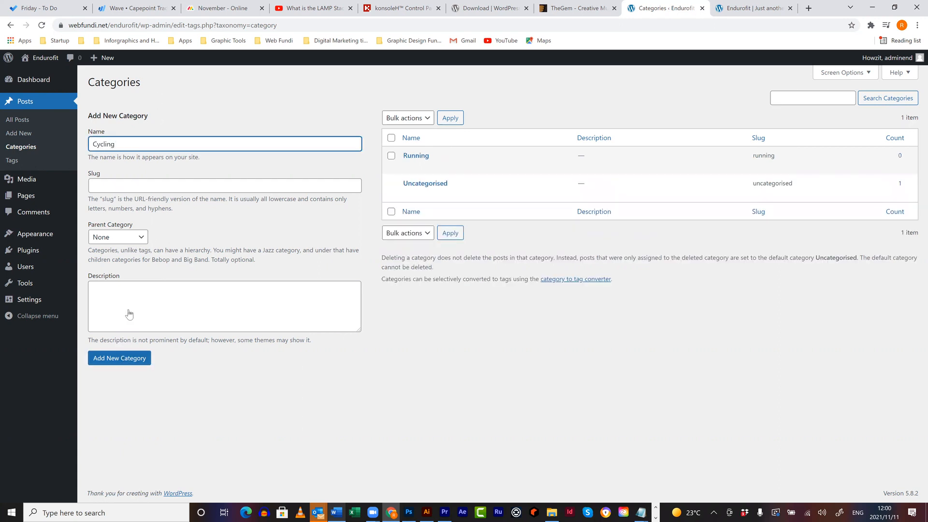
left_click(124, 357)
left_click(126, 147)
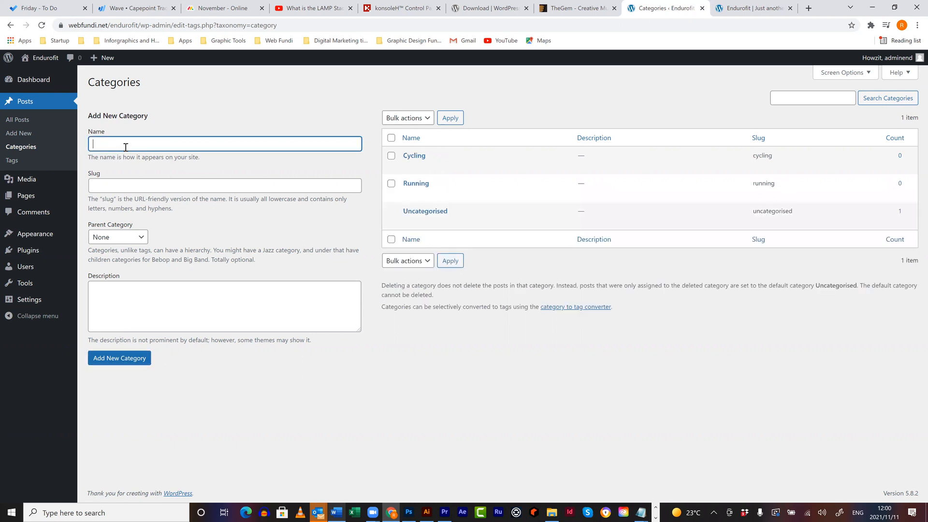
type("Swimming")
left_click(137, 359)
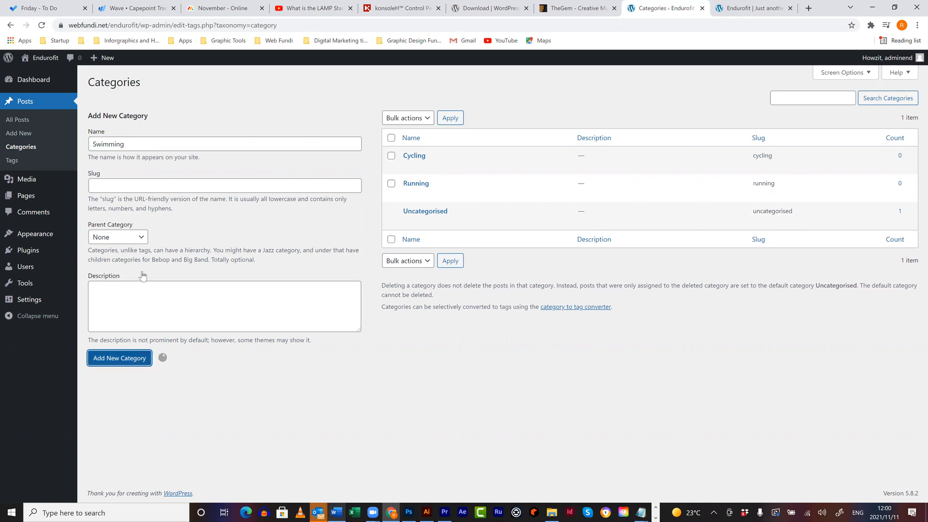
left_click(151, 147)
type("Latest News")
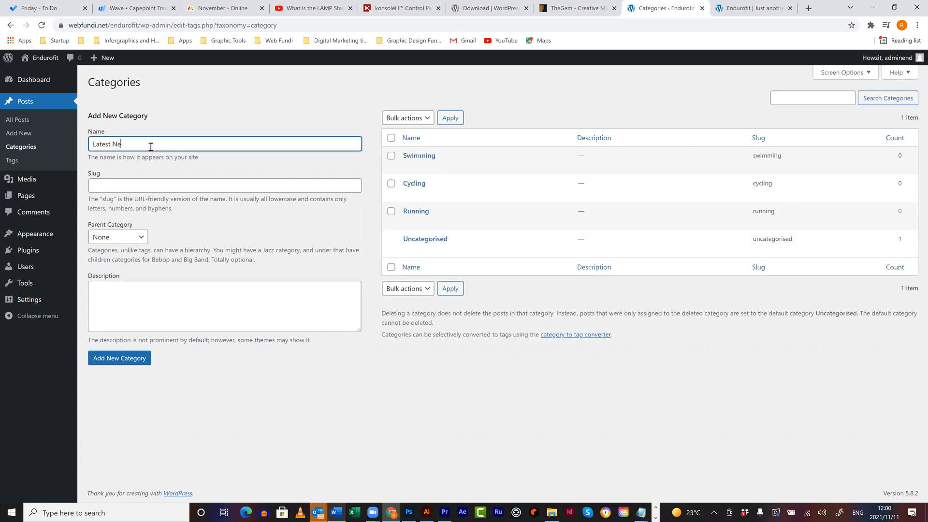
left_click(121, 364)
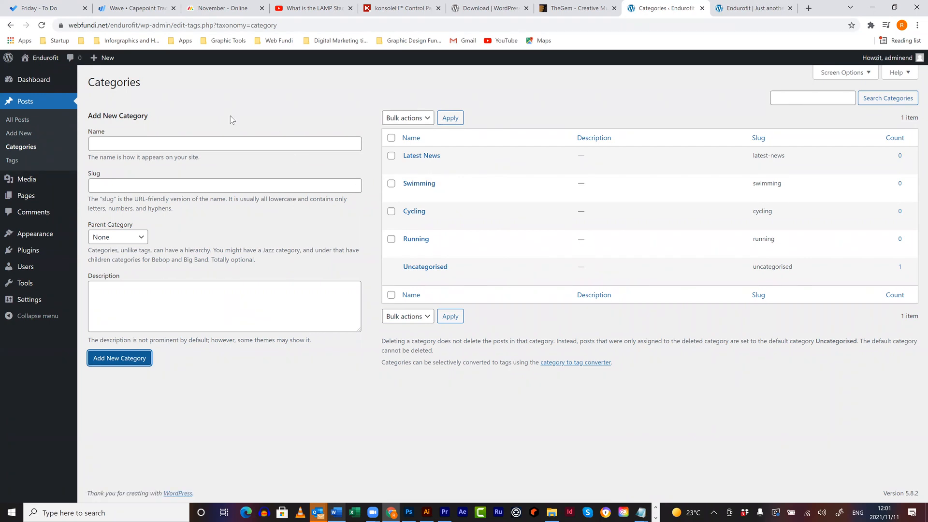
- Start a new post titled 'The Essential Gear', copied from the Word heading
left_click(20, 133)
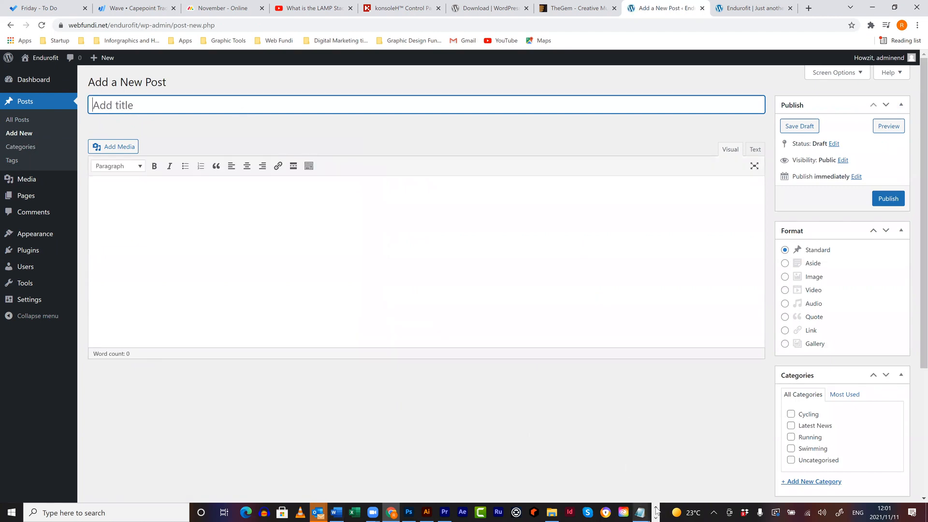
left_click(337, 513)
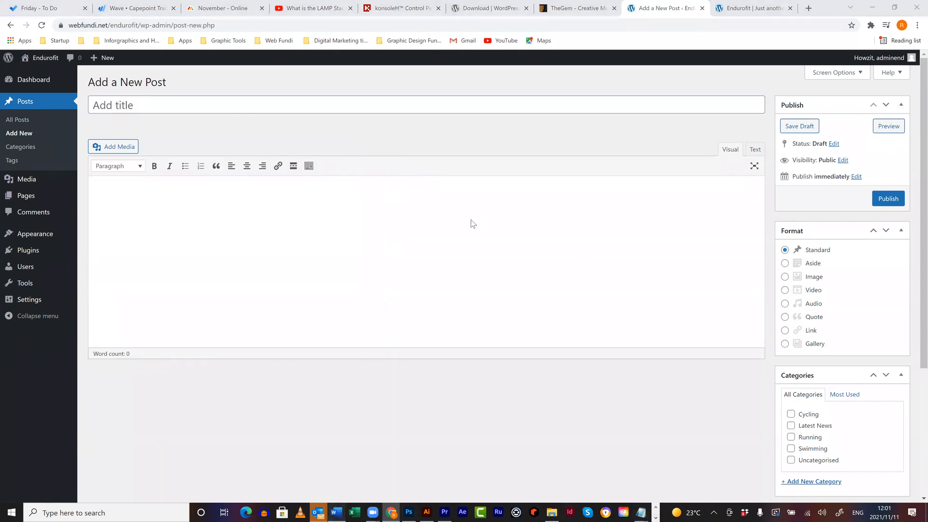
left_click(202, 156)
key("ctrl+c")
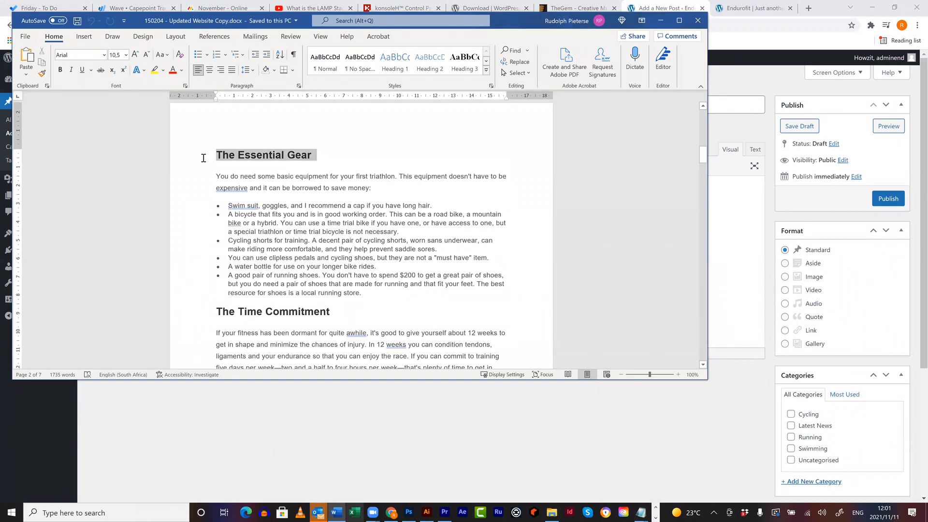
left_click(711, 432)
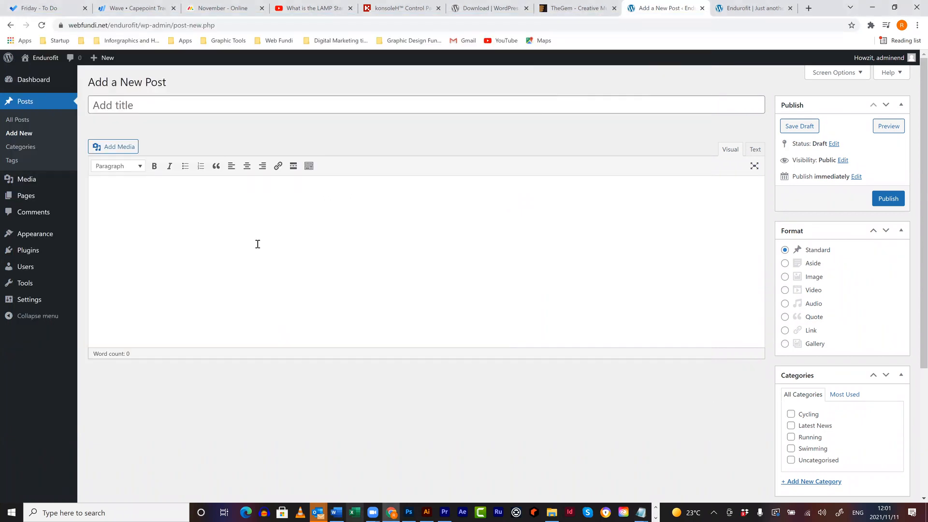
left_click(190, 102)
key("ctrl+v")
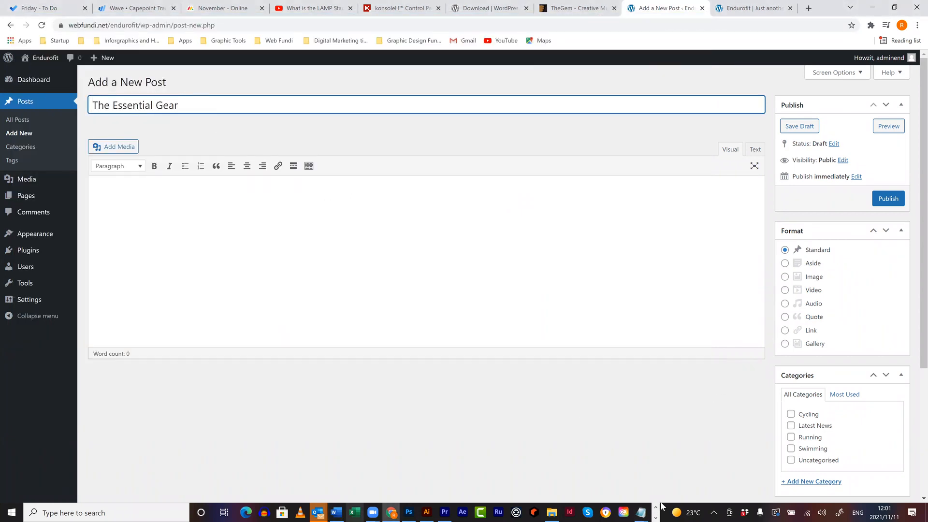
- Paste the intro paragraph and gear bullet list from Word into the post body
left_click(337, 511)
left_click_drag(382, 296, 200, 175)
key("ctrl+c")
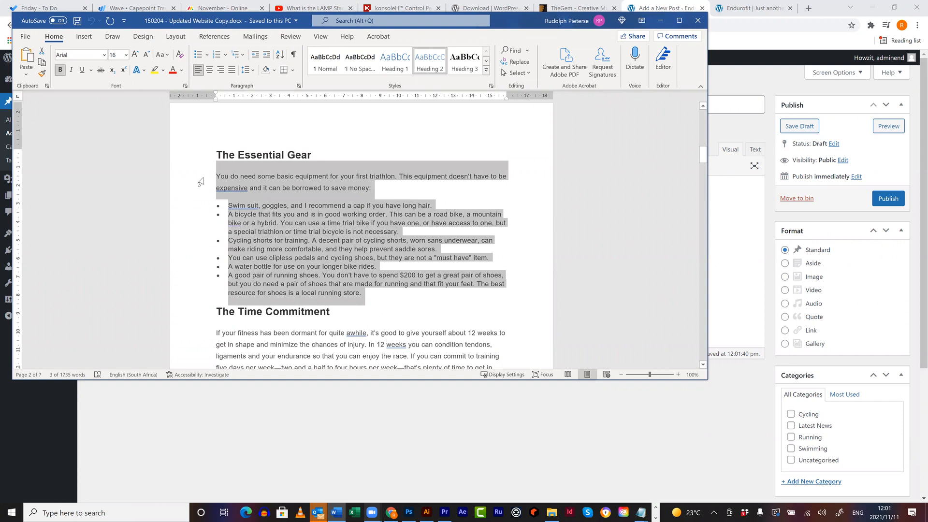
left_click(522, 396)
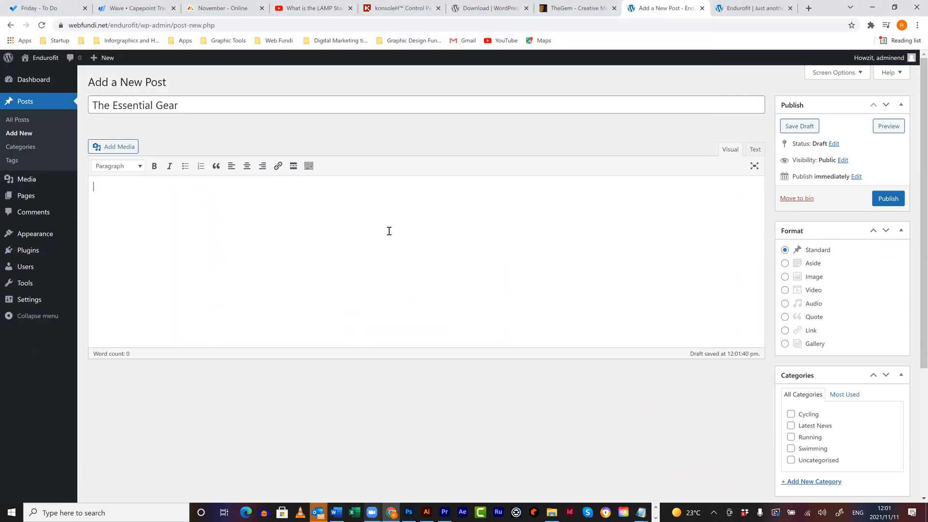
key("ctrl+v")
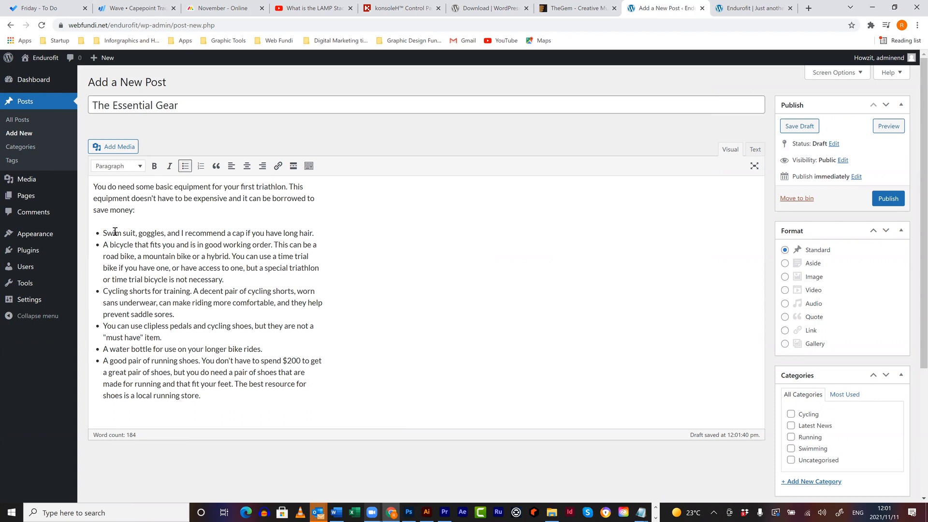
left_click_drag(155, 232, 169, 233)
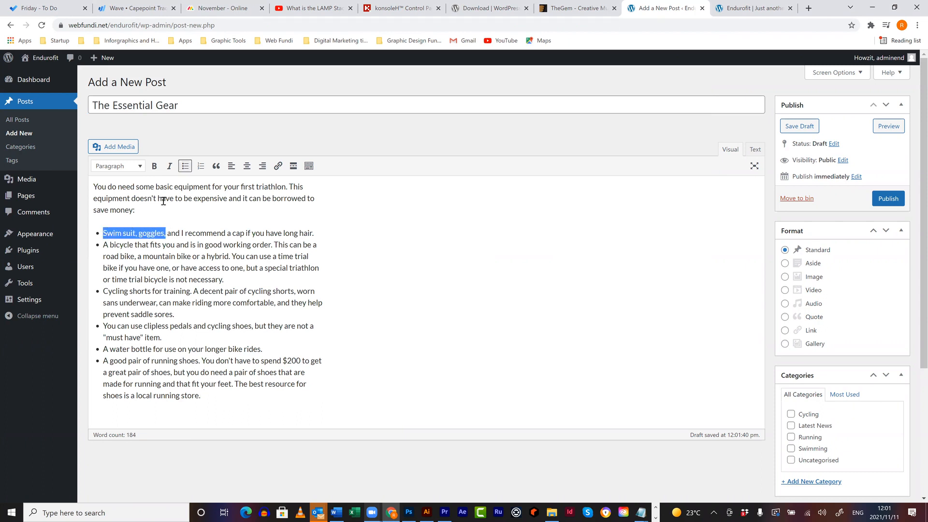
- Bold 'Swim suit, goggles,' and italicise 'hybrid. You can' in the post
left_click(154, 165)
left_click_drag(208, 259, 260, 256)
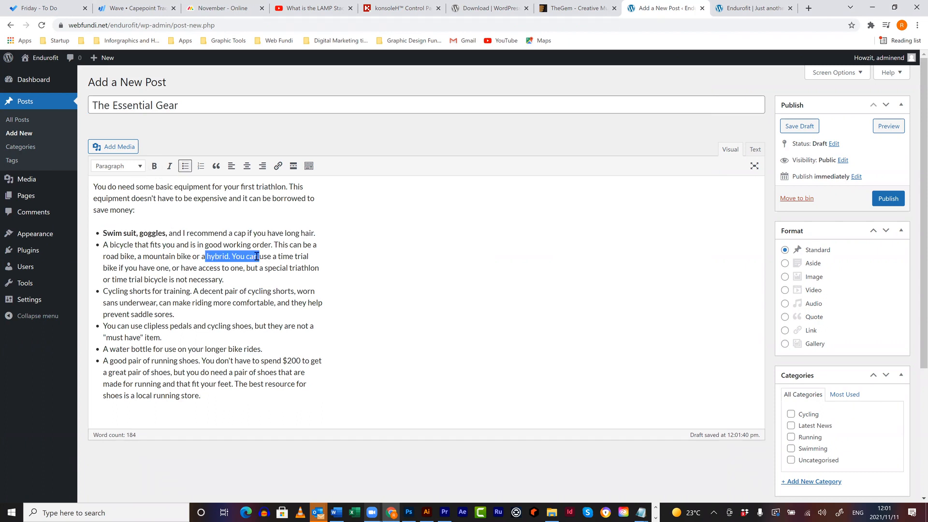
left_click(169, 166)
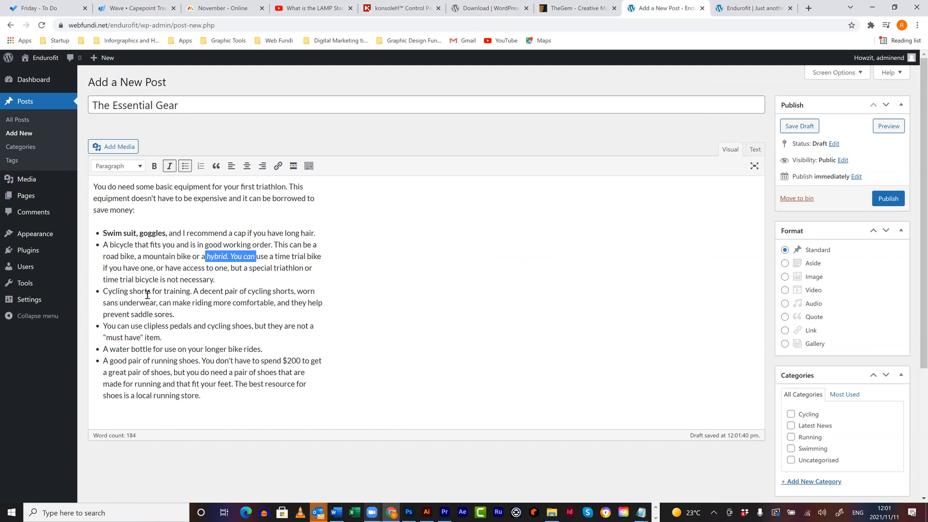
left_click_drag(130, 292, 102, 291)
left_click(278, 165)
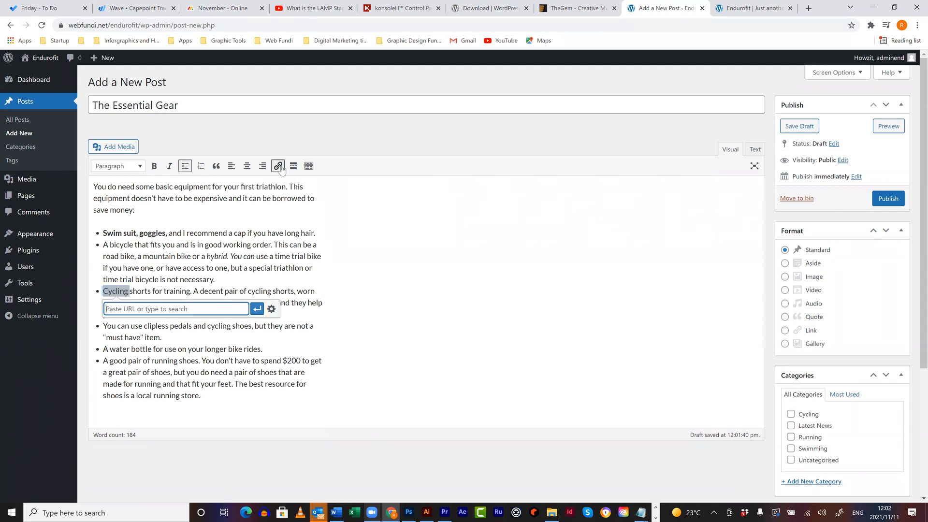
type("www.cycling.co.za")
left_click(257, 308)
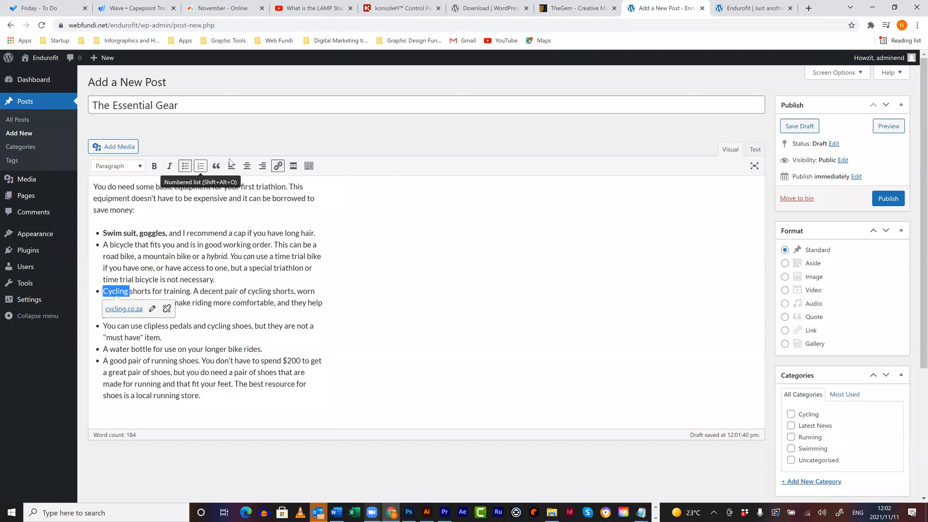
left_click(309, 167)
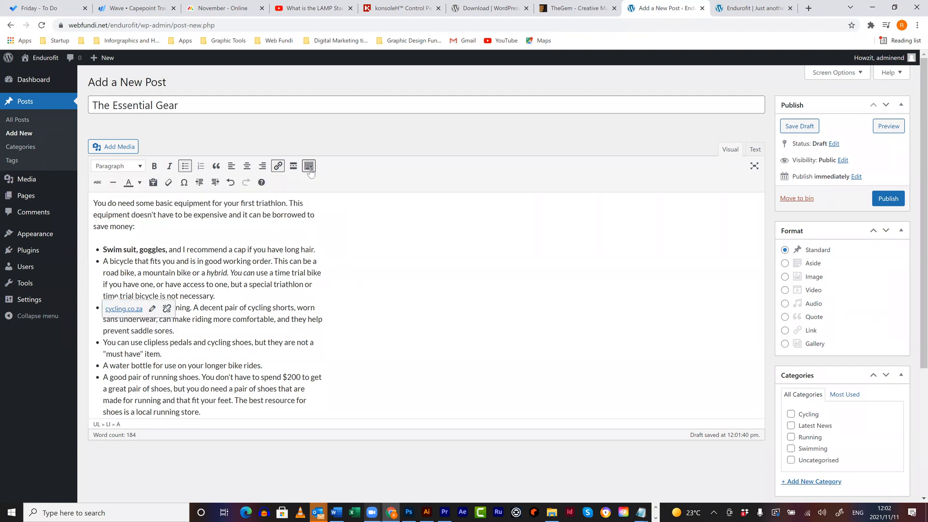
- Open the Text colour palette and close it without picking a colour
left_click(140, 182)
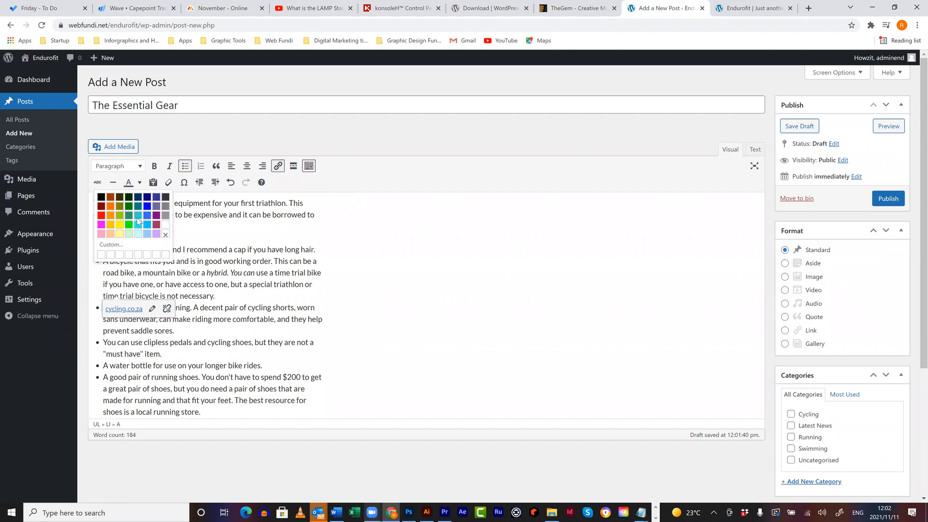
left_click(365, 184)
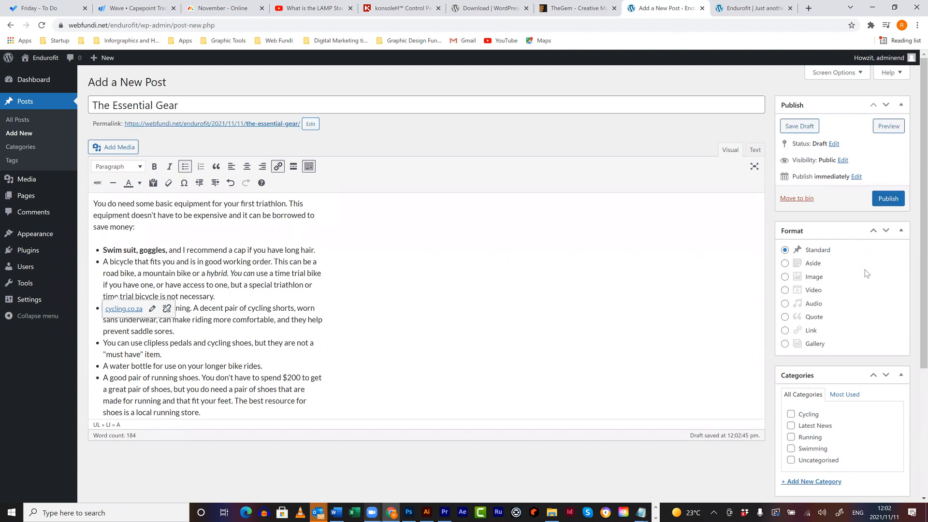
- Tick Latest News, Running, Swimming and Cycling in the post's Categories box
scroll(786, 315, "down", 2)
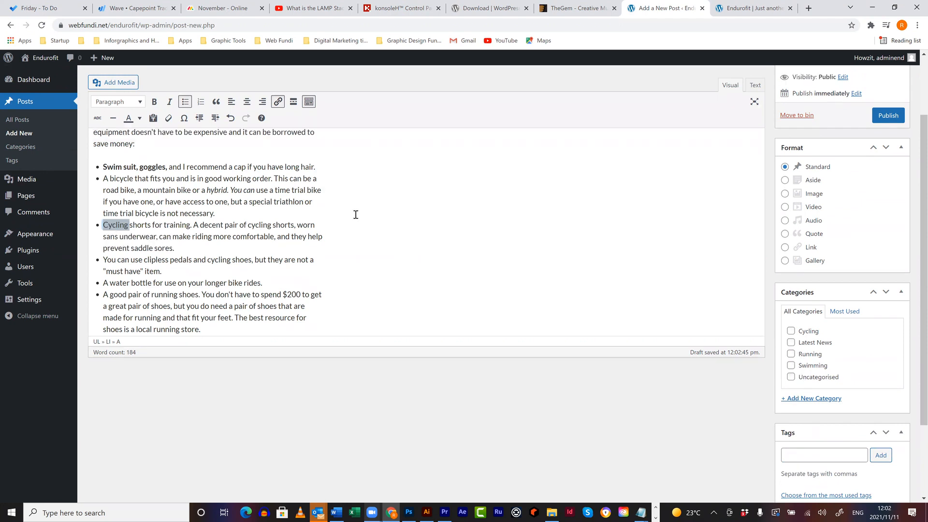
scroll(356, 213, "up", 2)
scroll(677, 288, "down", 4)
scroll(793, 271, "up", 2)
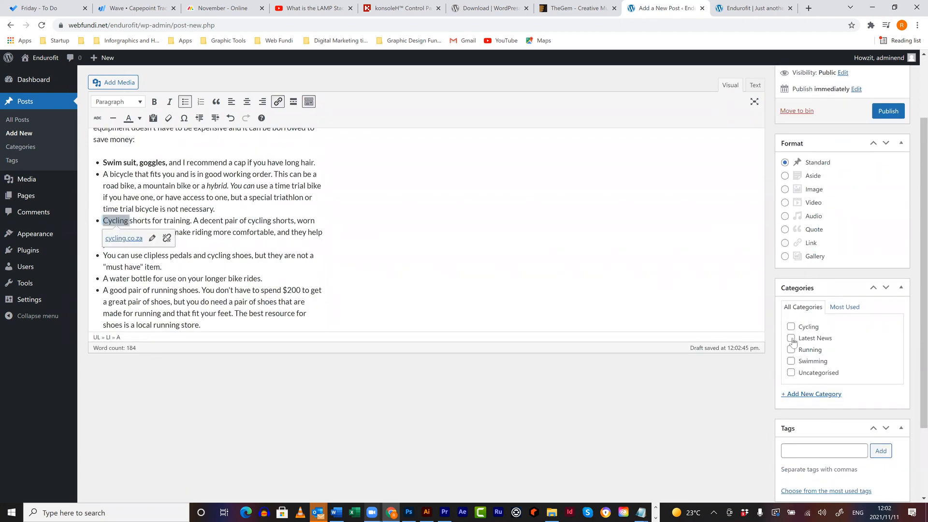
left_click(791, 338)
left_click(791, 350)
left_click(791, 361)
left_click(791, 327)
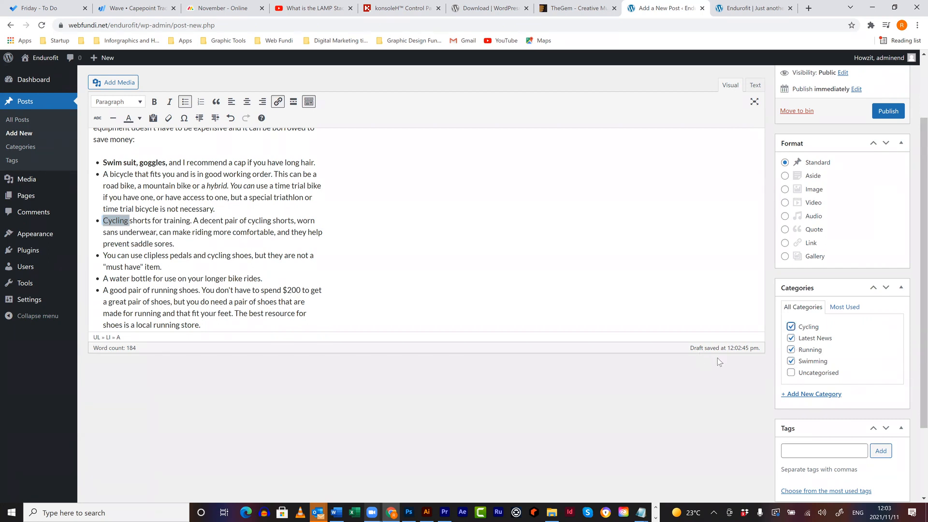
scroll(721, 360, "down", 2)
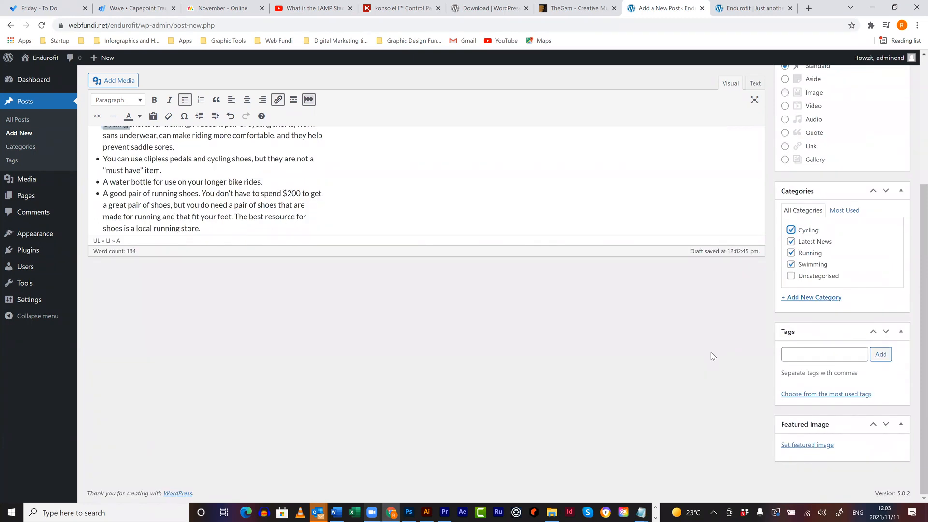
- Upload Running Clinic.jpg from the BigImages folder and set it as the post's featured image
left_click(807, 445)
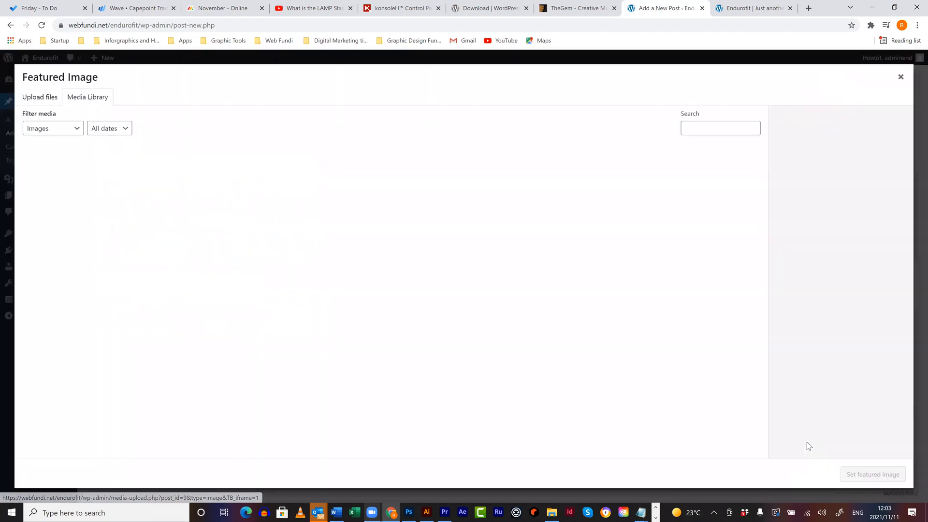
left_click(48, 97)
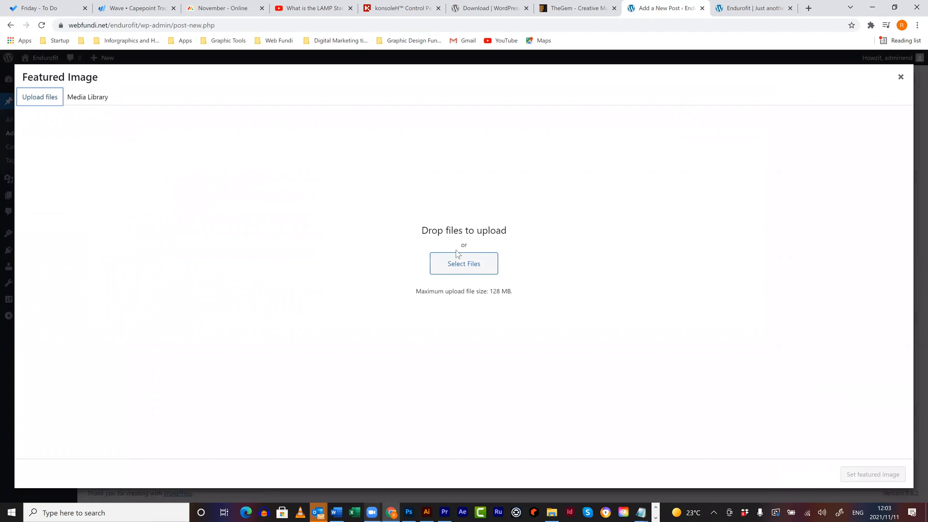
left_click(455, 266)
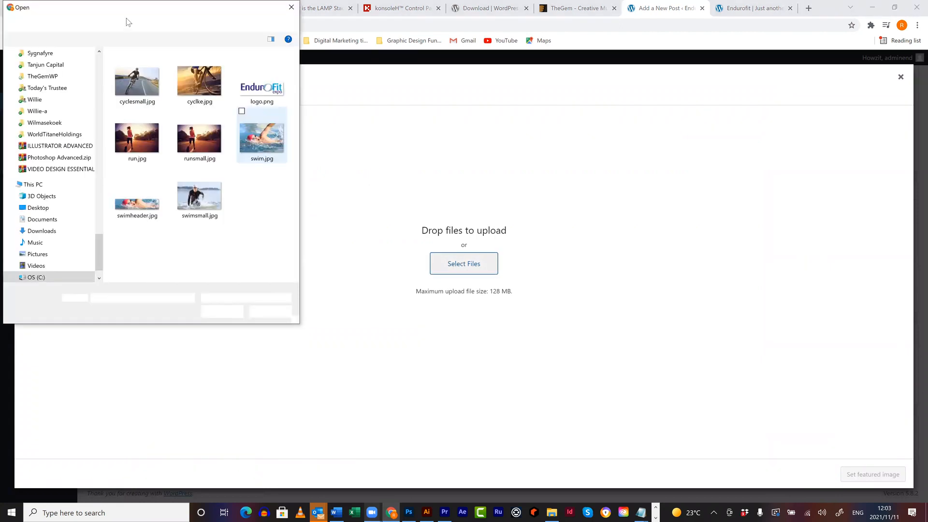
left_click(85, 23)
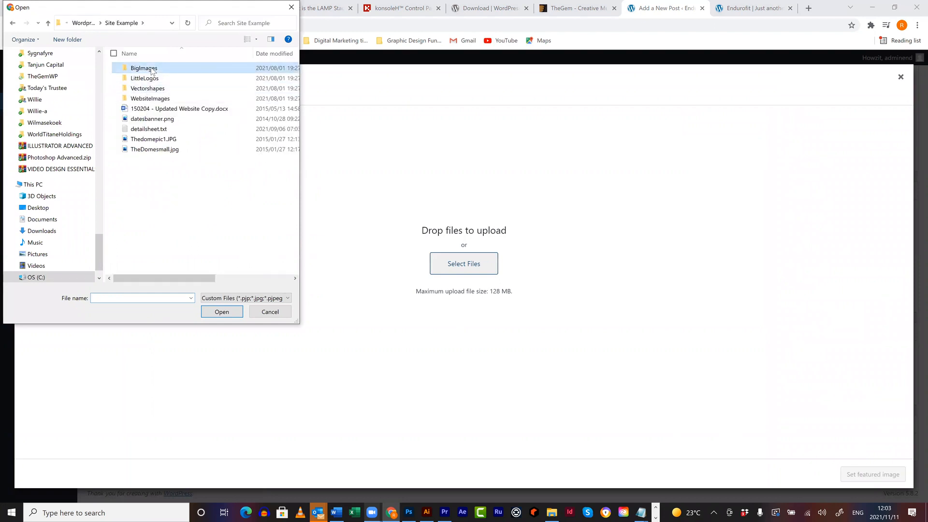
double_click(144, 68)
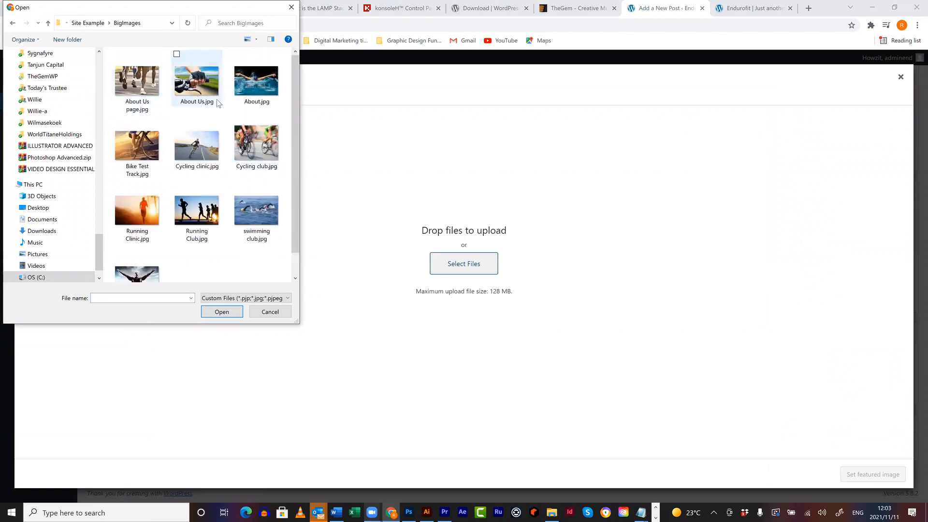
scroll(175, 121, "down", 1)
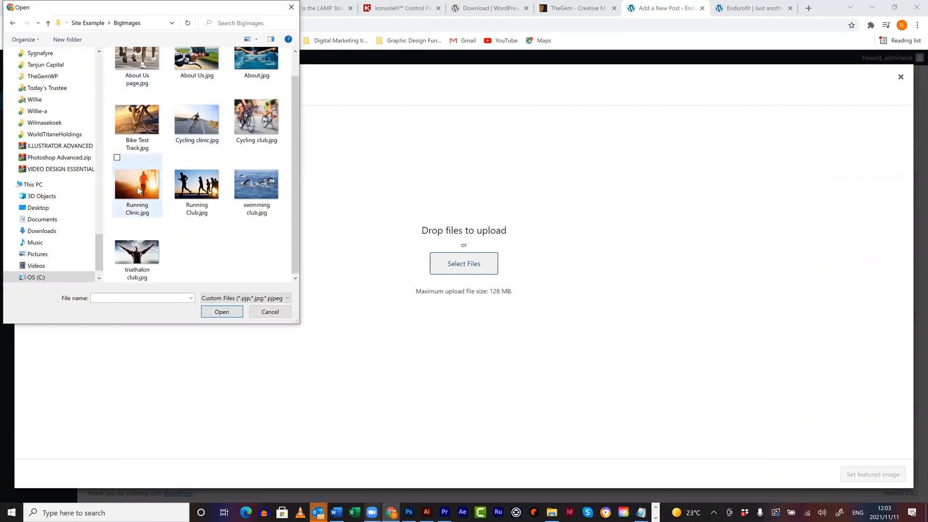
left_click(222, 312)
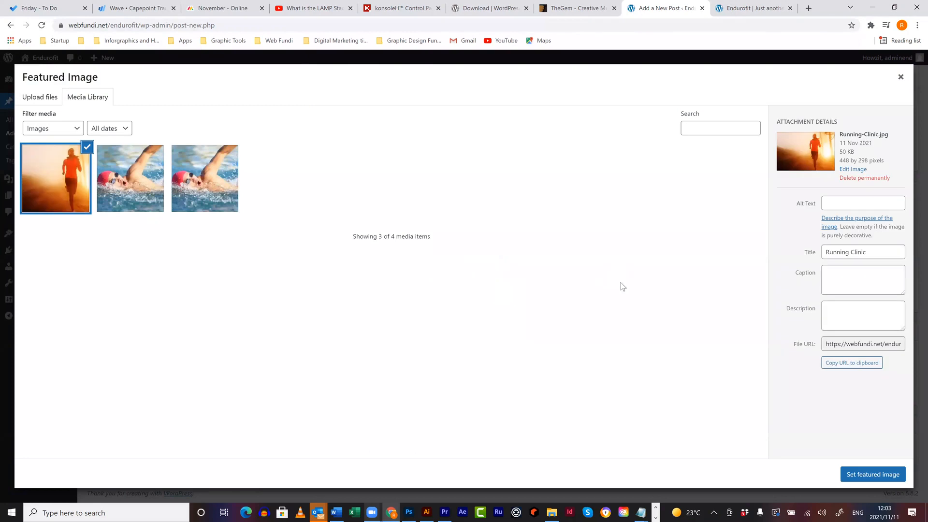
left_click(873, 474)
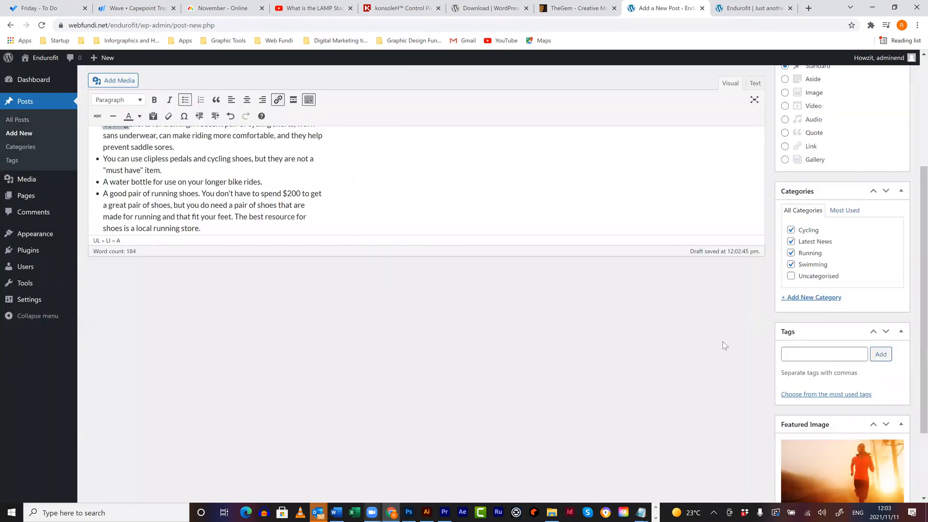
scroll(723, 342, "down", 2)
- Publish The Essential Gear and reload the Endurofit front page to see it above Hello world!
scroll(539, 268, "up", 5)
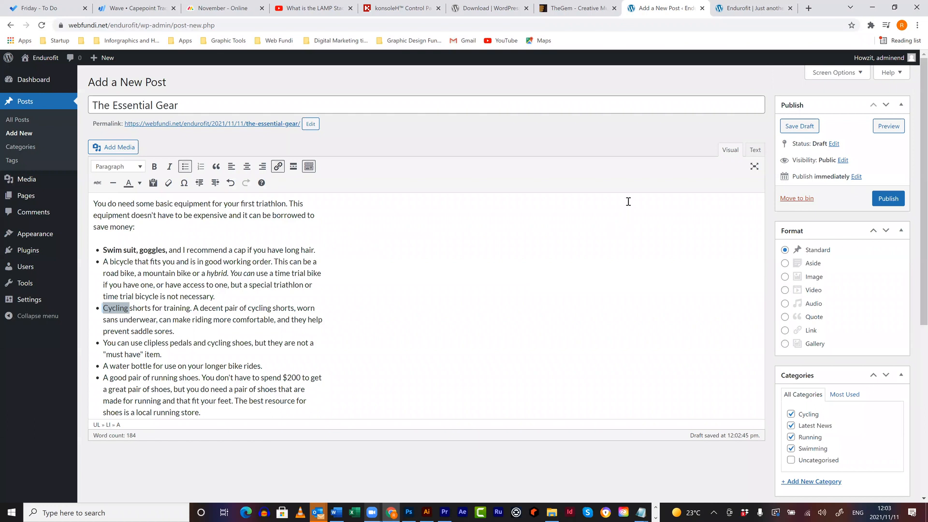
left_click(888, 199)
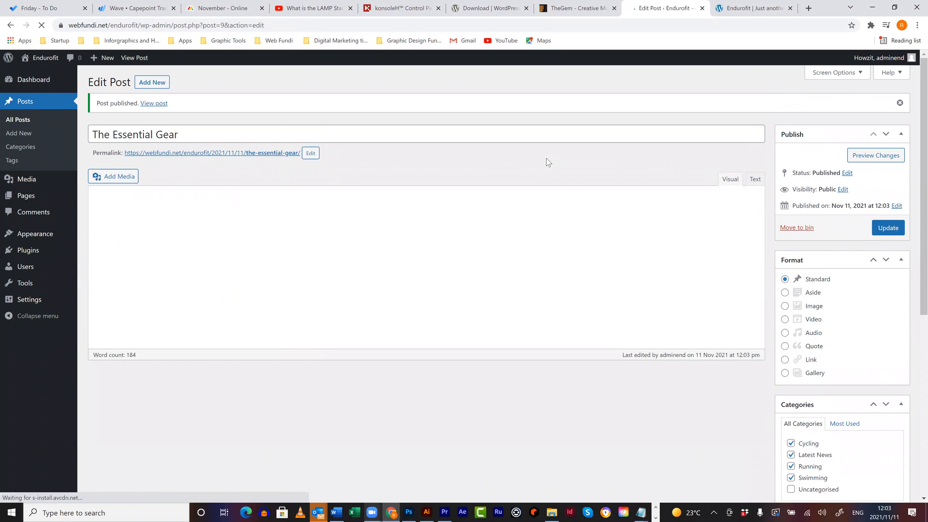
left_click(739, 9)
left_click(139, 27)
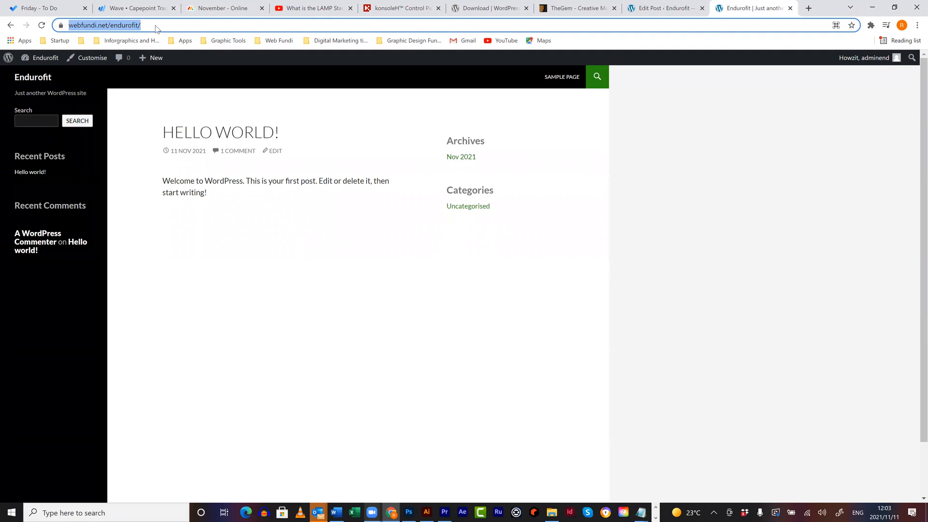
key("Return")
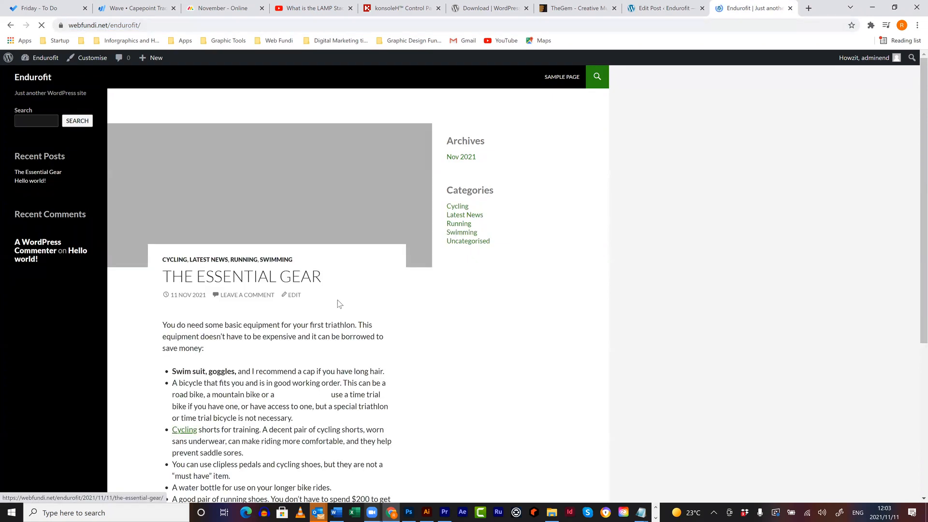
scroll(312, 207, "down", 4)
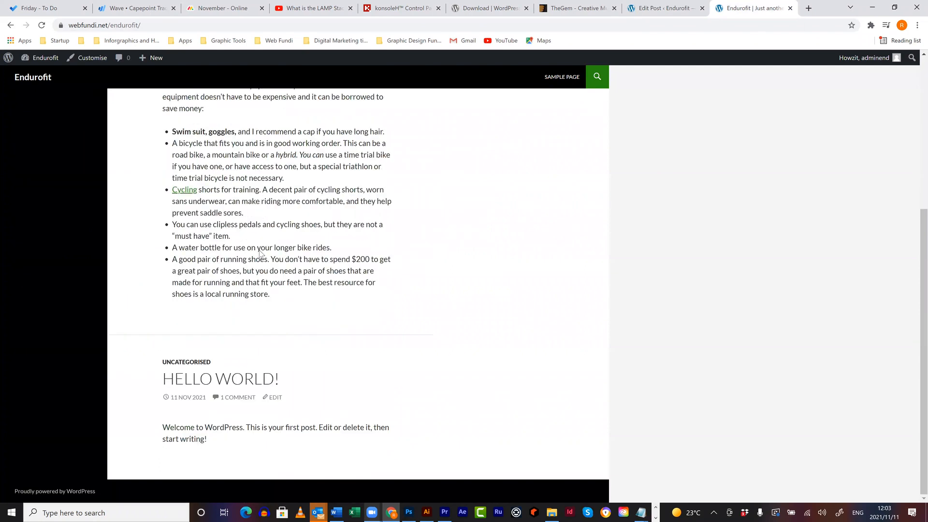
scroll(273, 299, "up", 5)
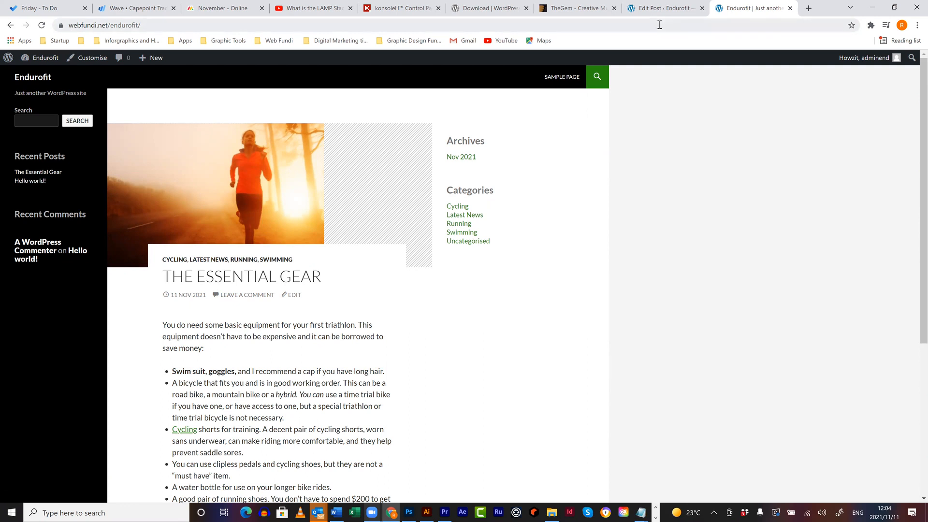
- Back in the admin, view All Posts (The Essential Gear and Hello world!) and begin a new post
key("ctrl+shift+Tab")
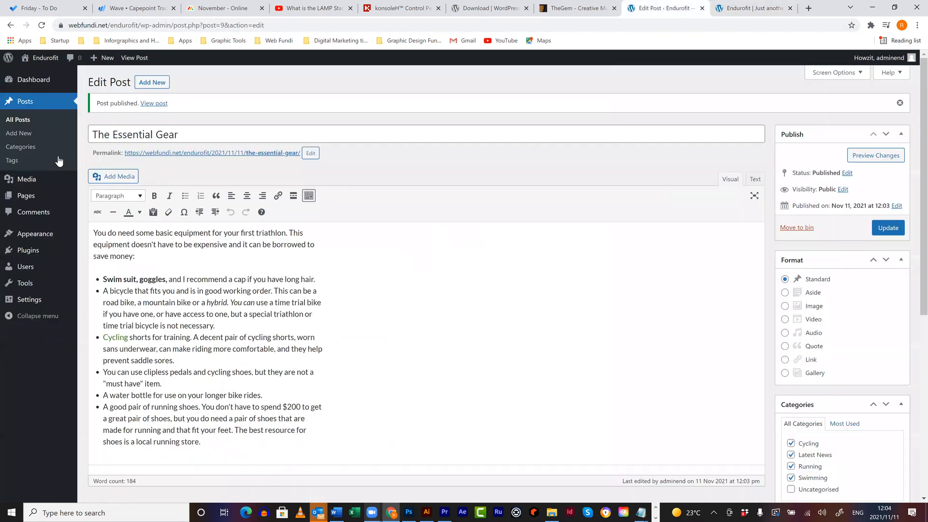
left_click_drag(215, 325, 214, 274)
left_click(245, 271)
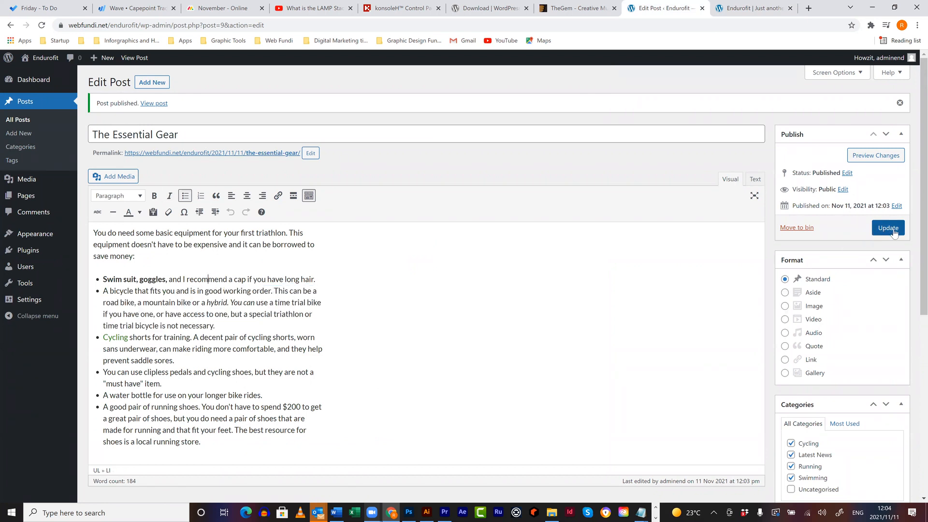
left_click(26, 121)
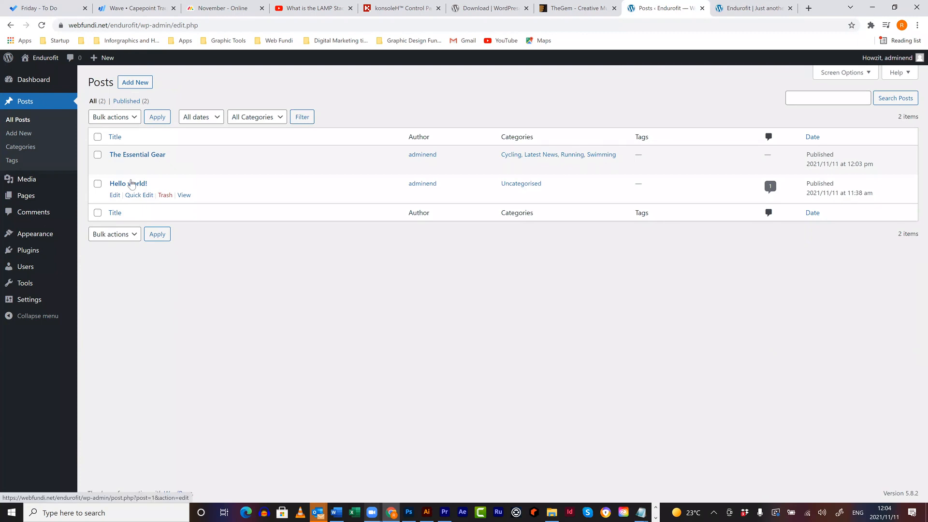
left_click(135, 82)
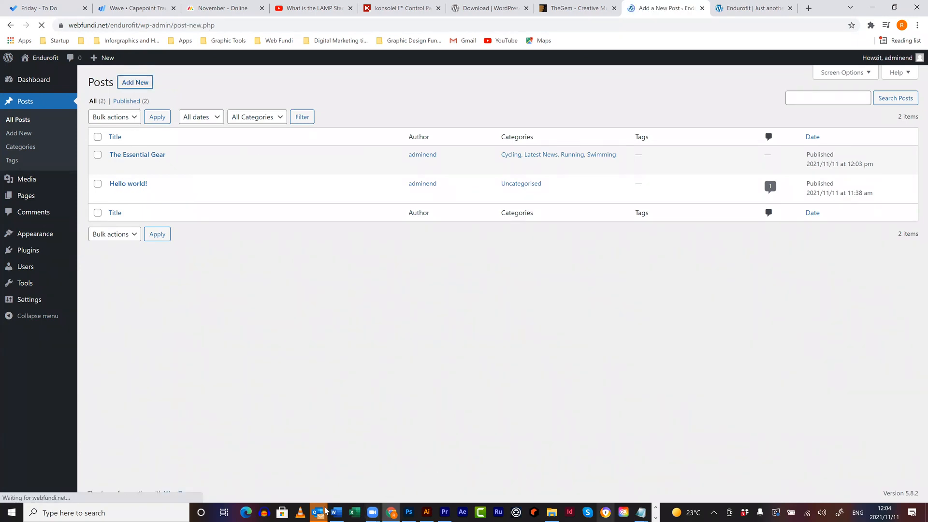
- Copy the heading 'The Time Commitment' from Word and paste it as the new post's title
key("alt+Tab")
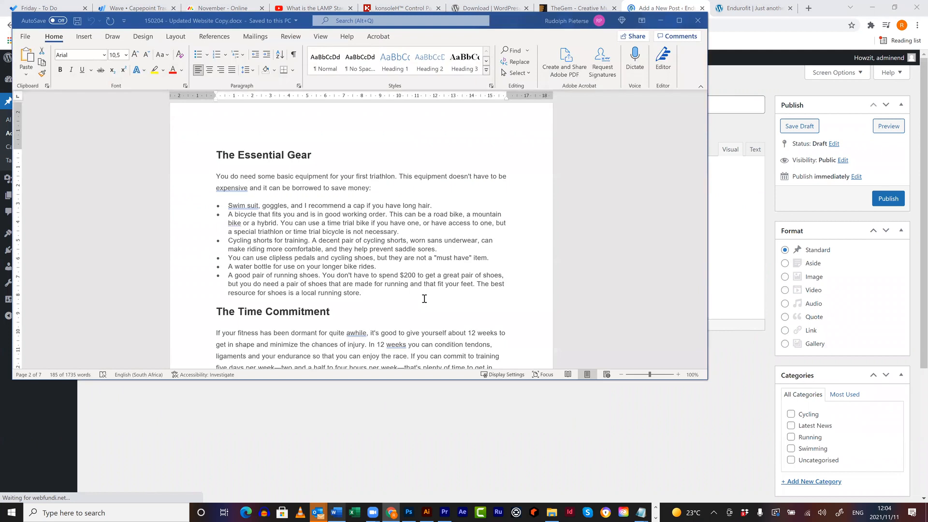
scroll(423, 298, "down", 2)
scroll(422, 298, "down", 1)
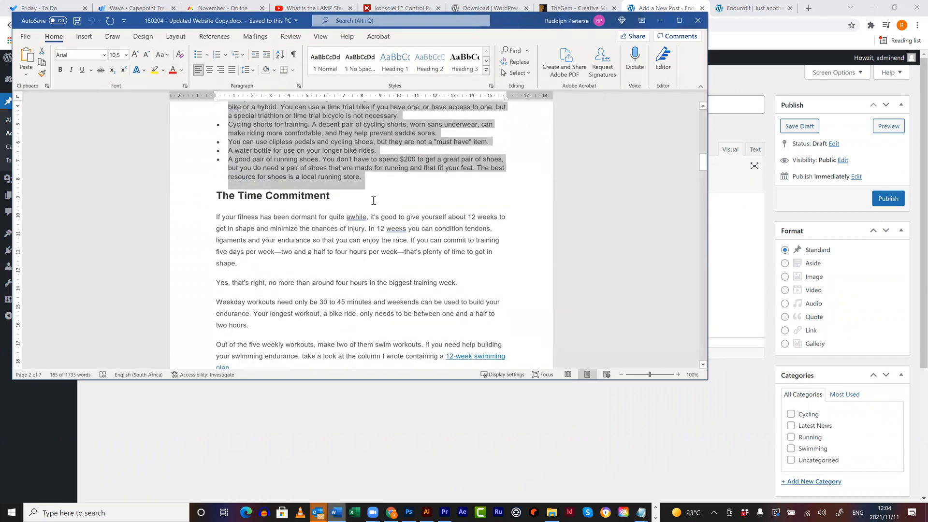
left_click_drag(346, 196, 222, 198)
key("ctrl+c")
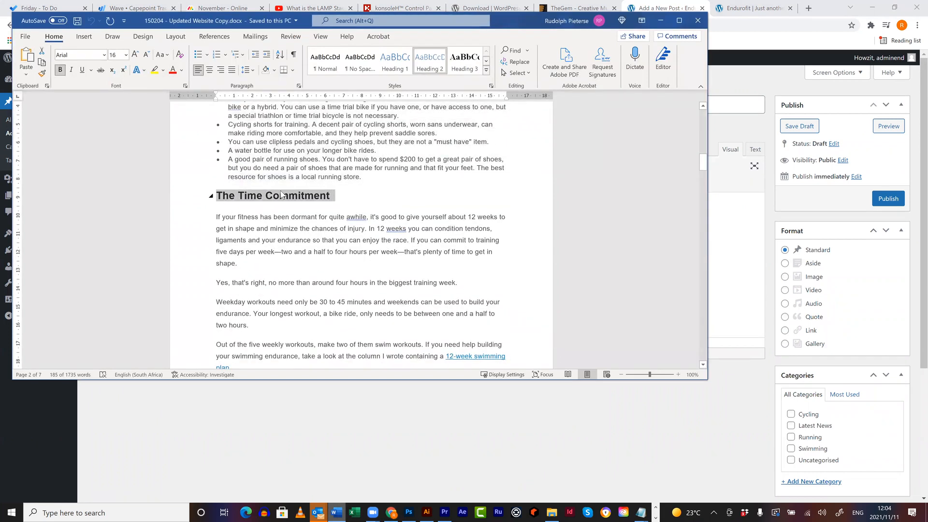
key("alt+Tab")
left_click(174, 114)
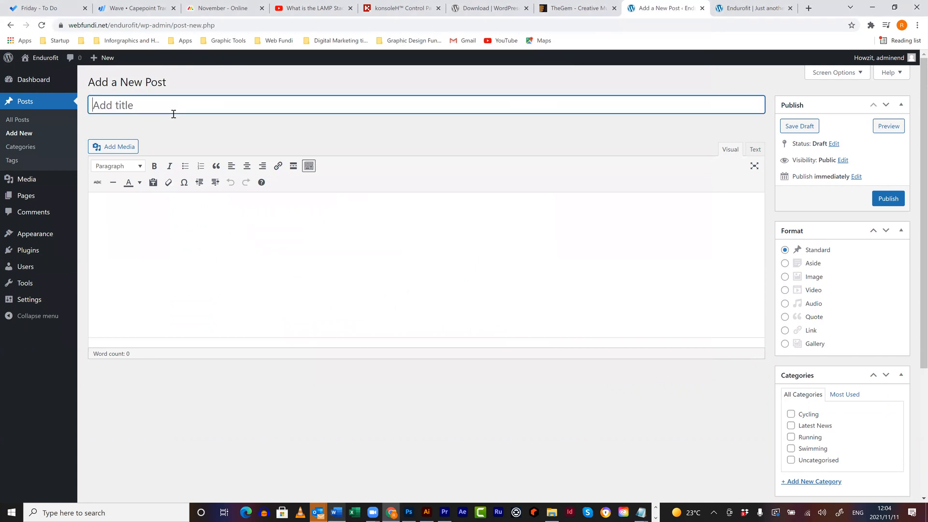
key("ctrl+v")
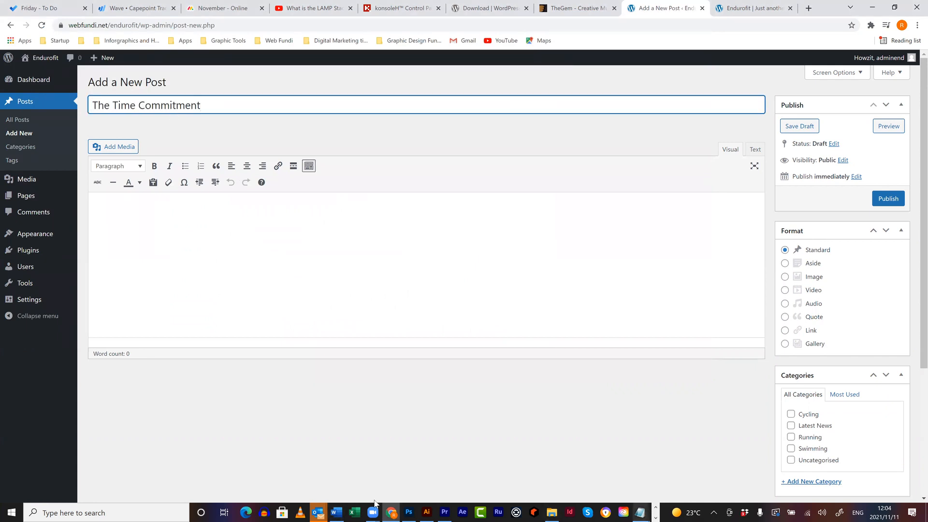
- Paste the article body from Word into the post, ending with a plain paragraph after the bullets
left_click(337, 513)
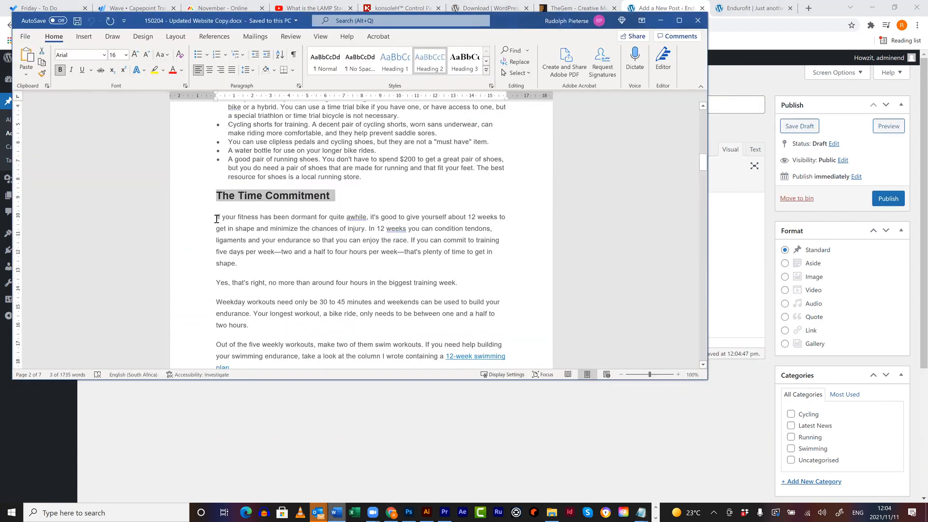
left_click_drag(216, 217, 372, 175)
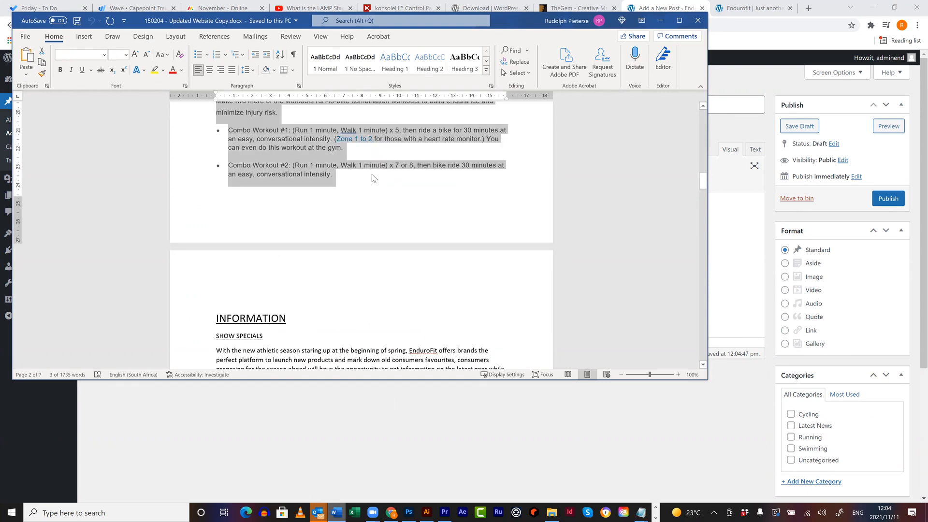
left_click(736, 312)
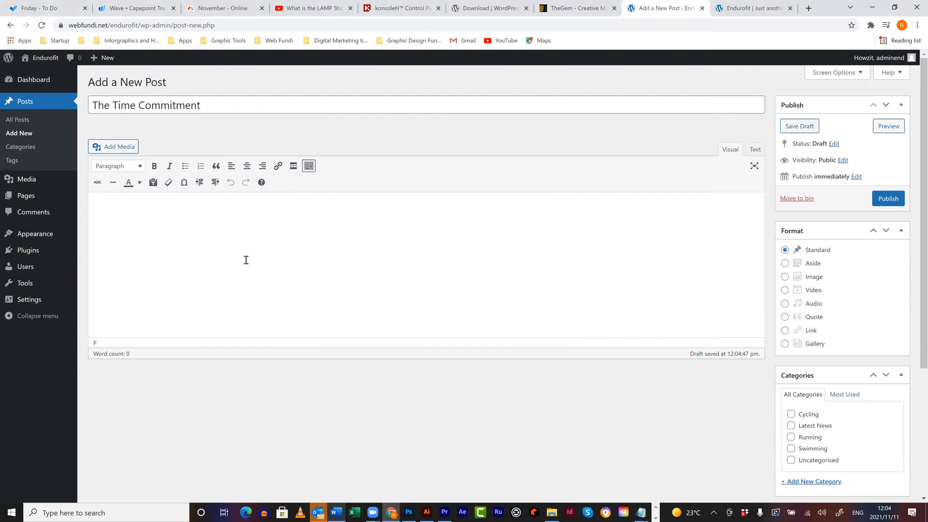
key("ctrl+v")
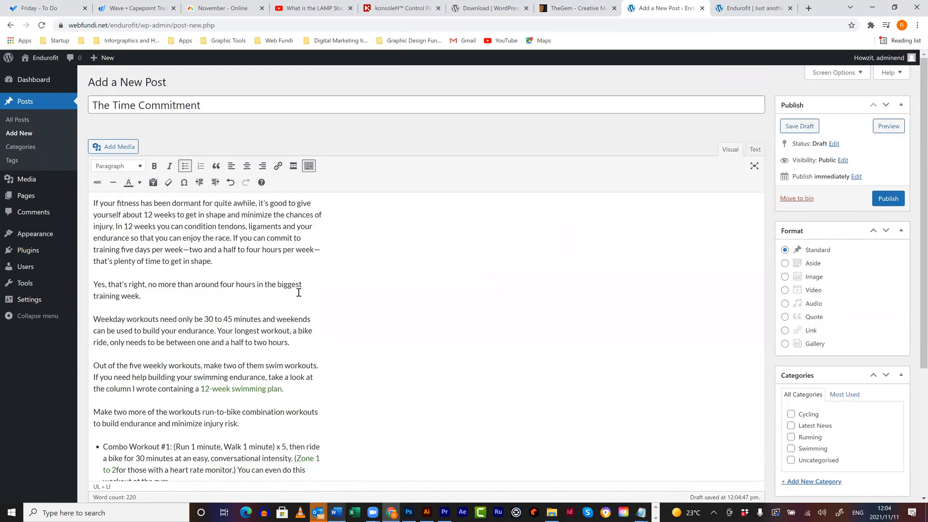
scroll(311, 319, "down", 1)
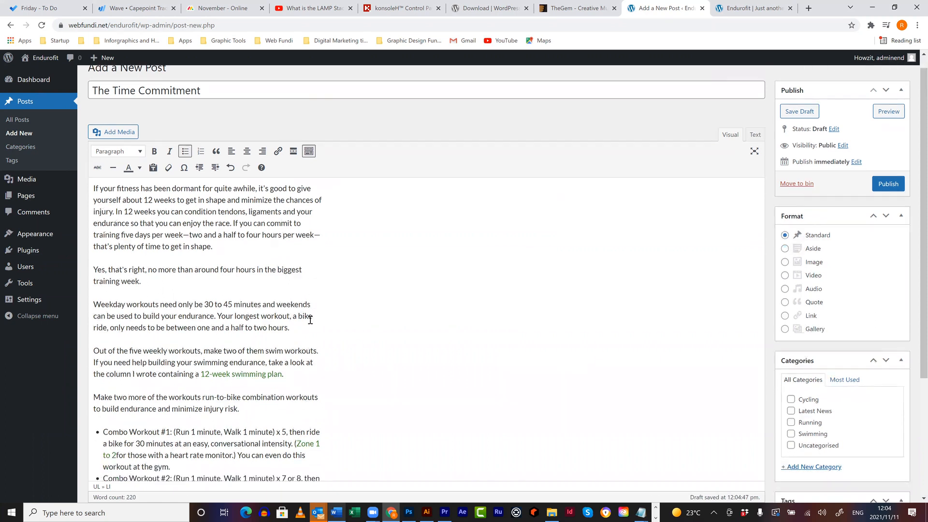
scroll(310, 318, "down", 4)
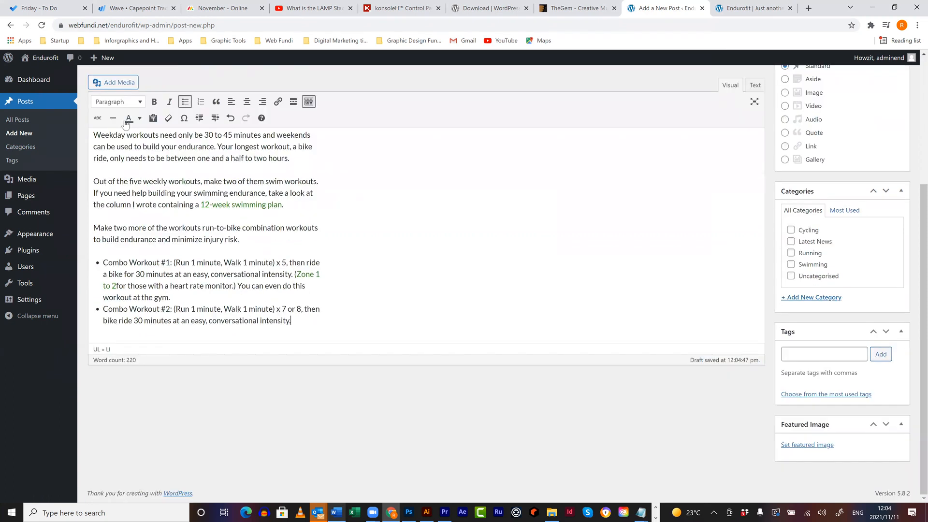
key("Return")
key("BackSpace")
left_click(125, 83)
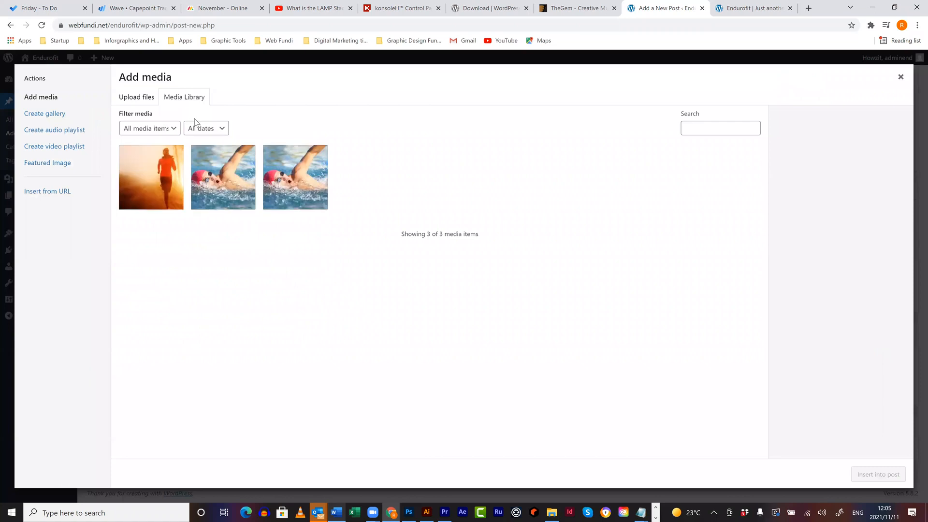
- Upload six BigImages photos, including Cycling club.jpg, and insert them beneath the workout bullets
left_click(141, 101)
left_click(498, 264)
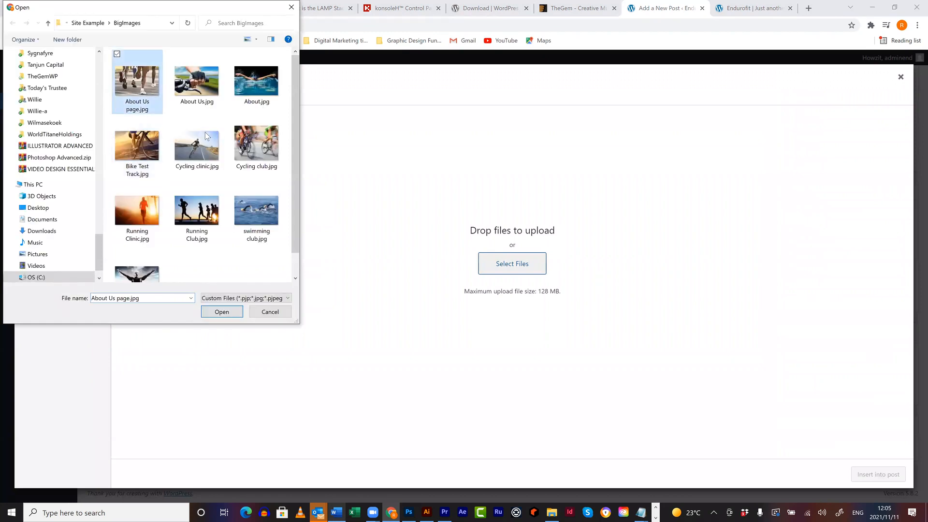
left_click(261, 149, "shift")
left_click(222, 312)
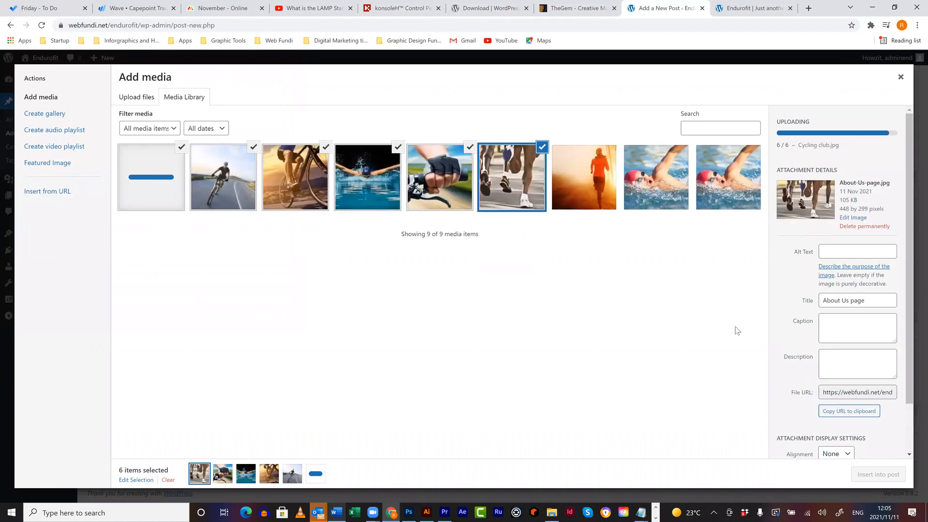
left_click(867, 475)
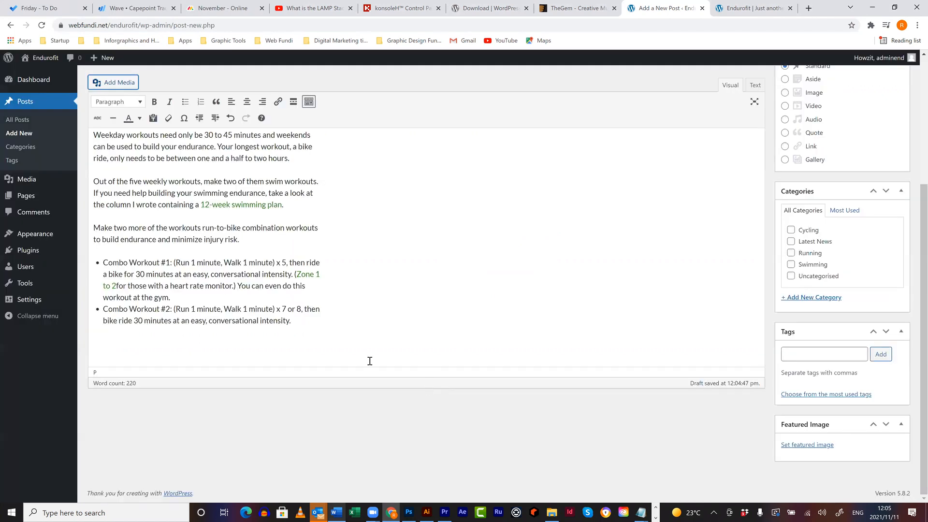
scroll(220, 286, "down", 4)
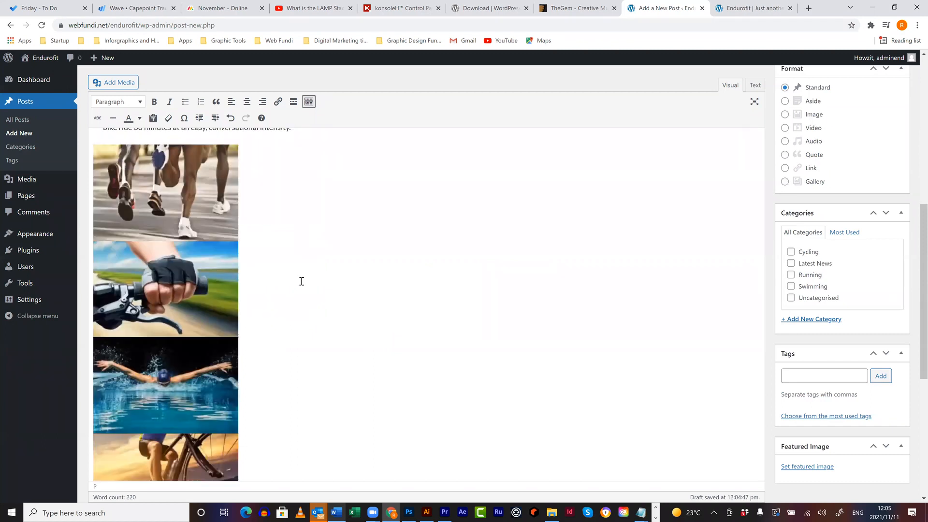
scroll(291, 340, "up", 3)
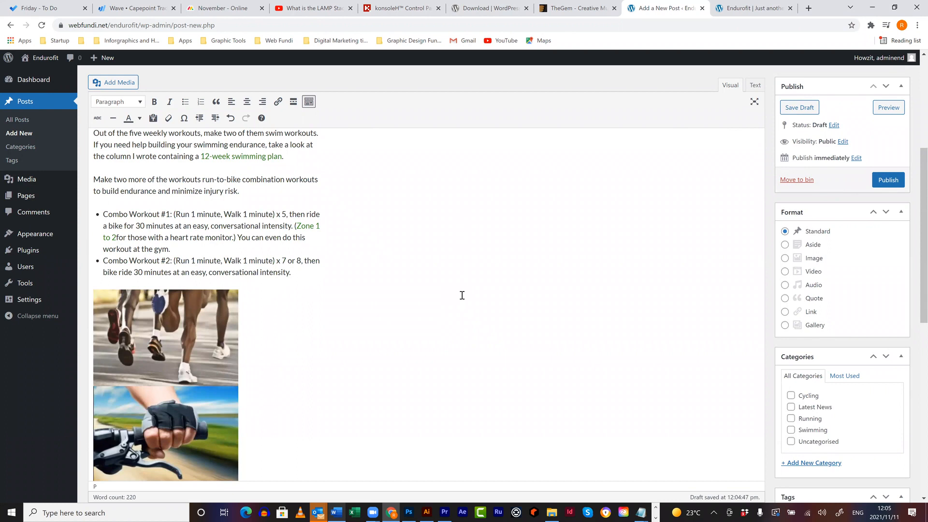
scroll(462, 296, "up", 3)
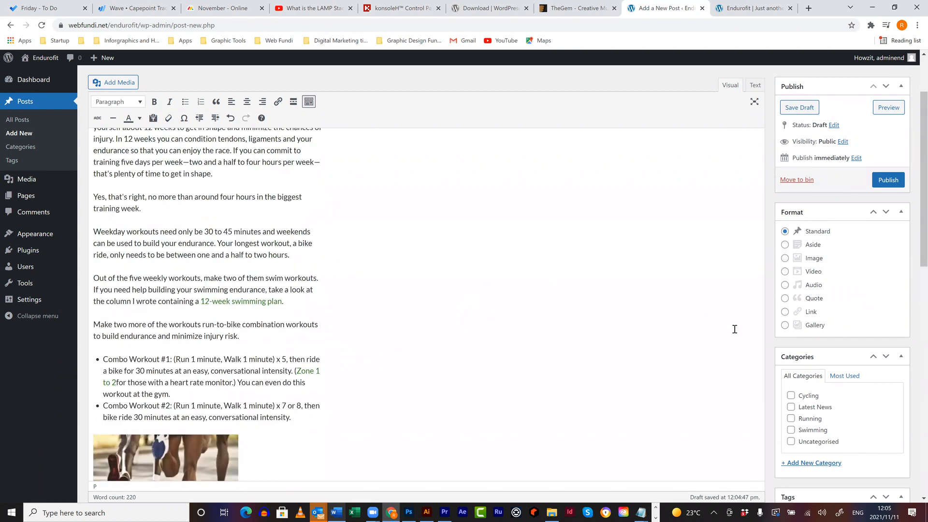
scroll(735, 329, "up", 2)
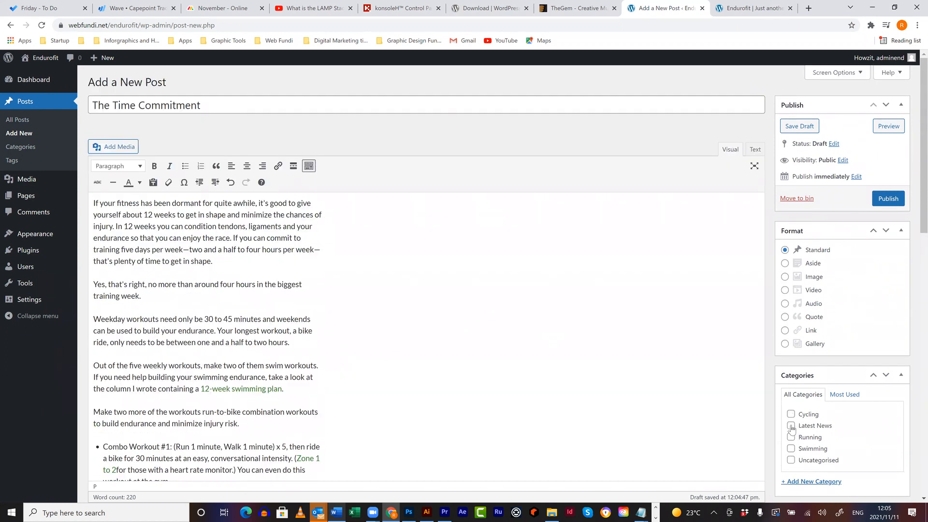
- File the post under Latest News, make the swimmer photo About.jpg its featured image, and publish
left_click(791, 426)
scroll(845, 394, "down", 9)
left_click(809, 467)
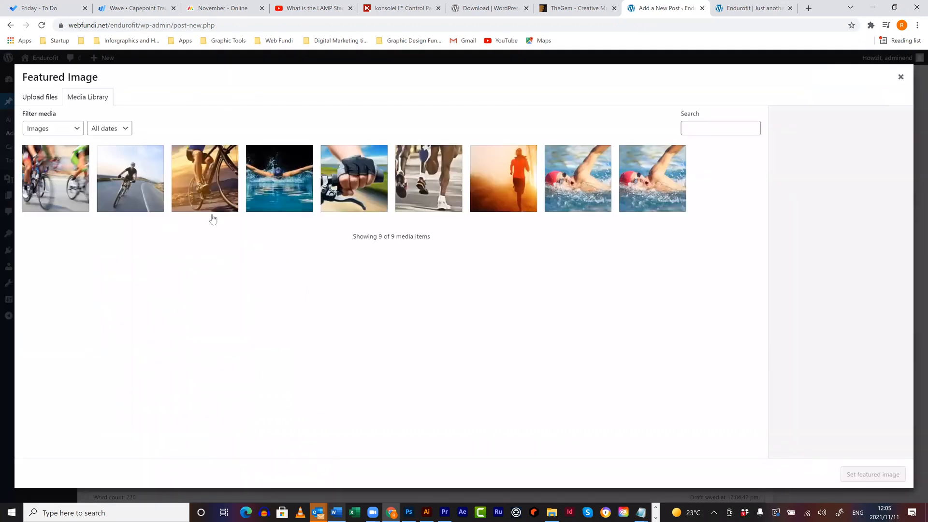
left_click(274, 163)
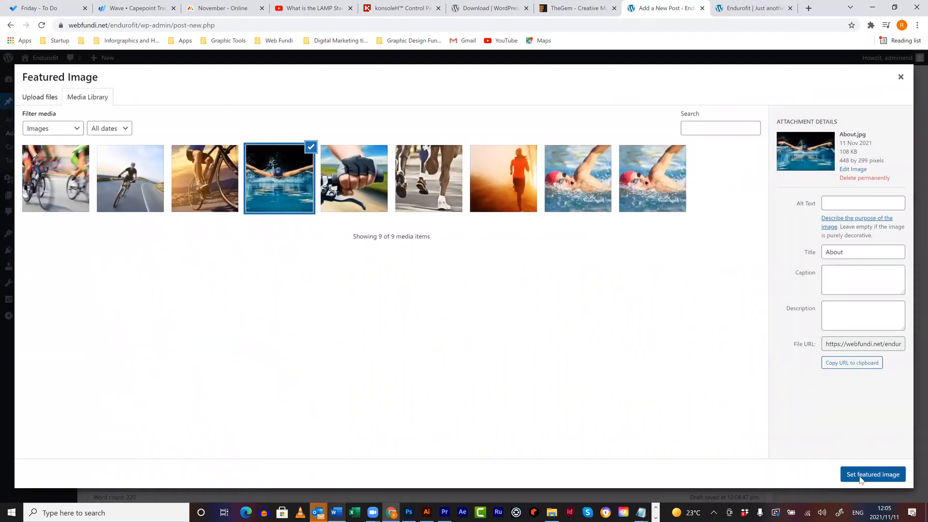
key("Return")
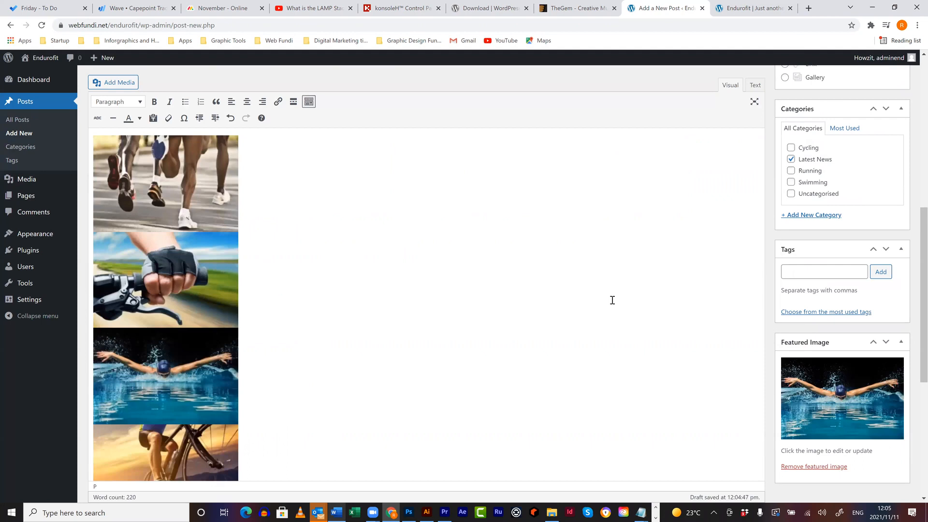
scroll(895, 206, "up", 5)
left_click(889, 199)
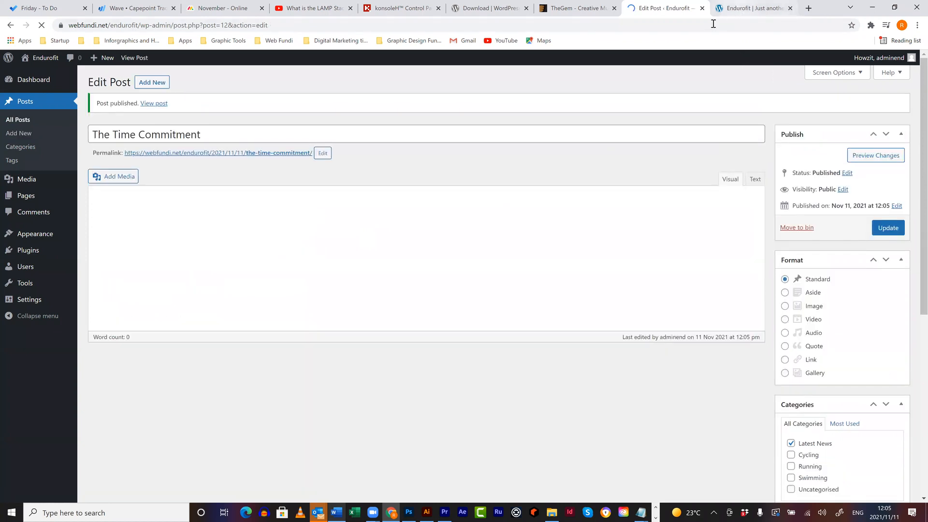
left_click(744, 9)
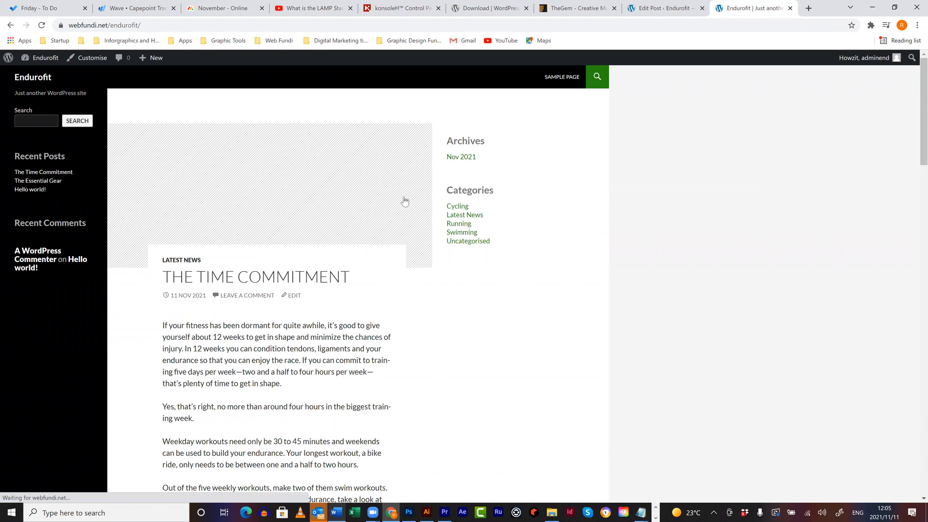
scroll(396, 182, "down", 1)
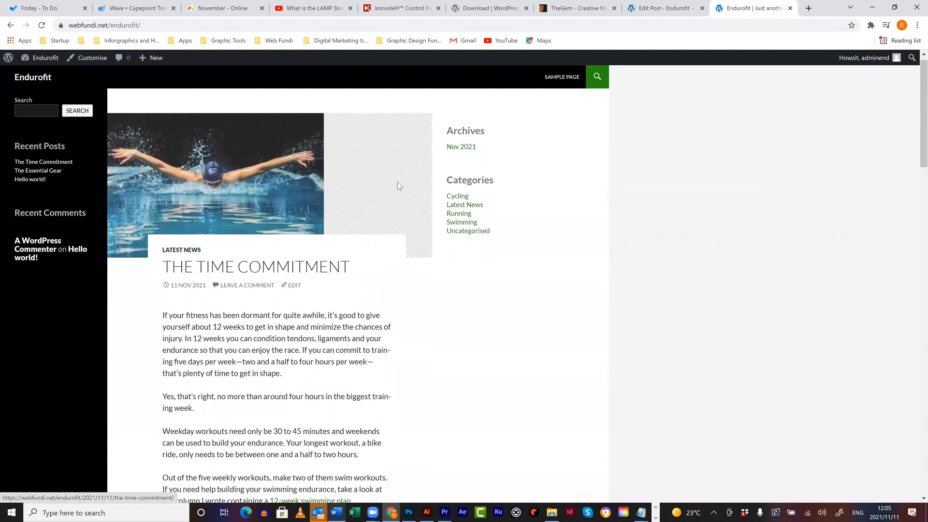
scroll(399, 182, "down", 15)
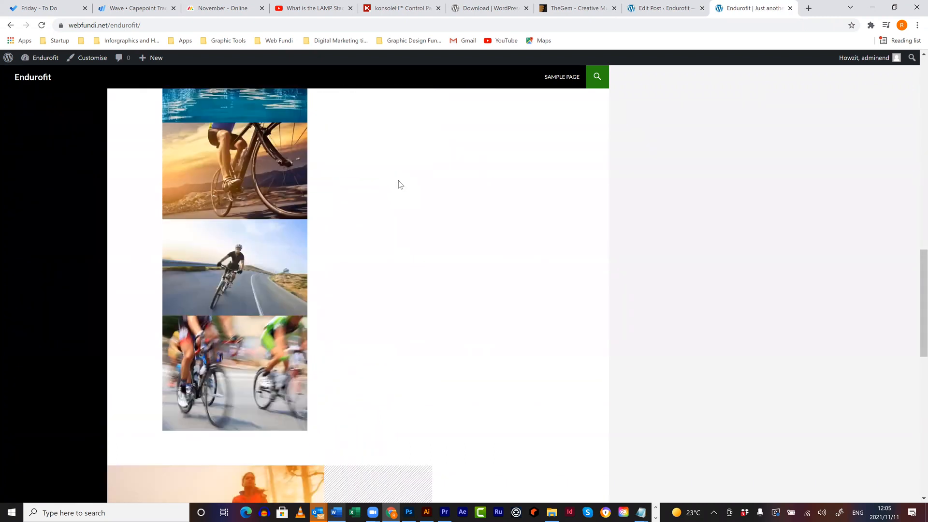
scroll(407, 182, "down", 9)
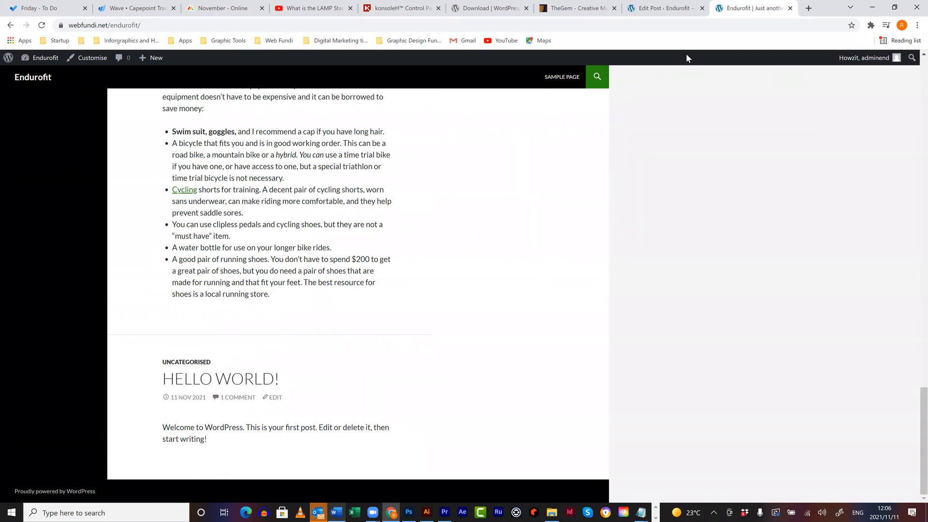
key("ctrl+shift+Tab")
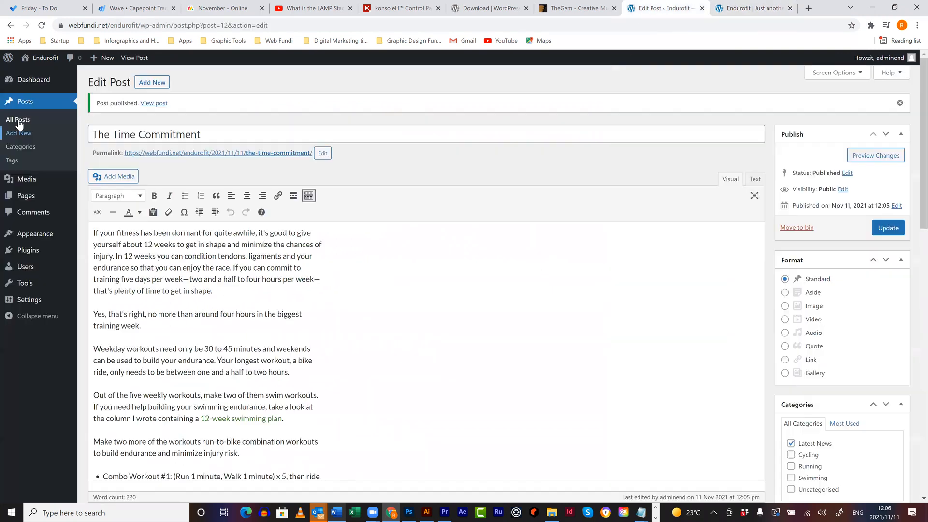
- Move the Hello world! sample post to the bin, then open the All Pages list
left_click(17, 120)
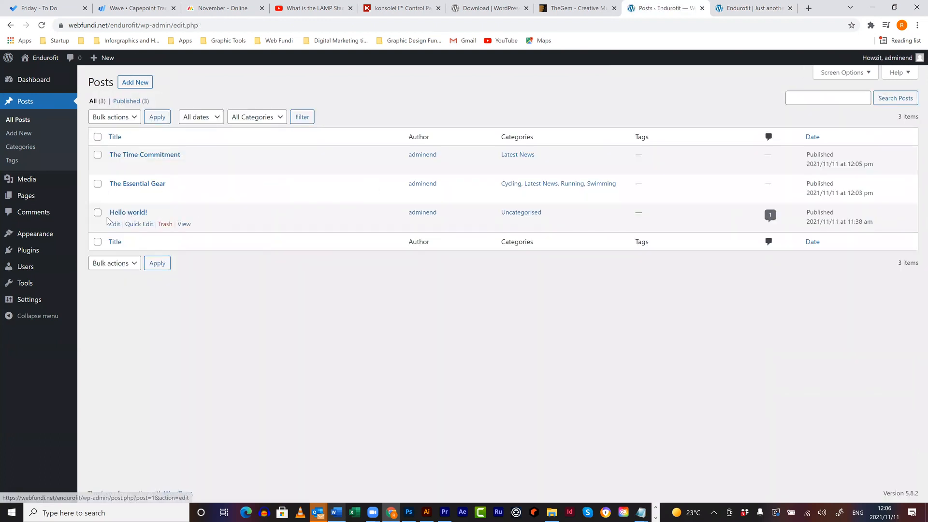
left_click(166, 225)
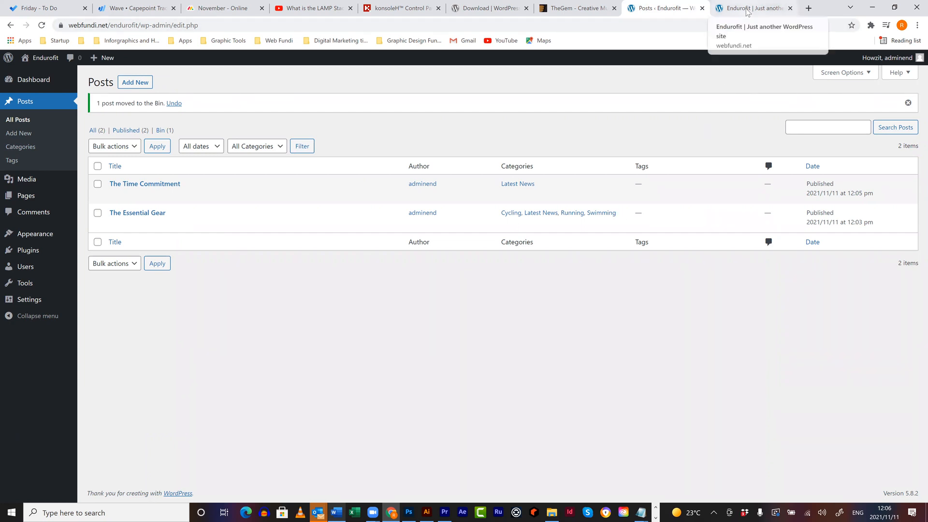
mouse_move(30, 196)
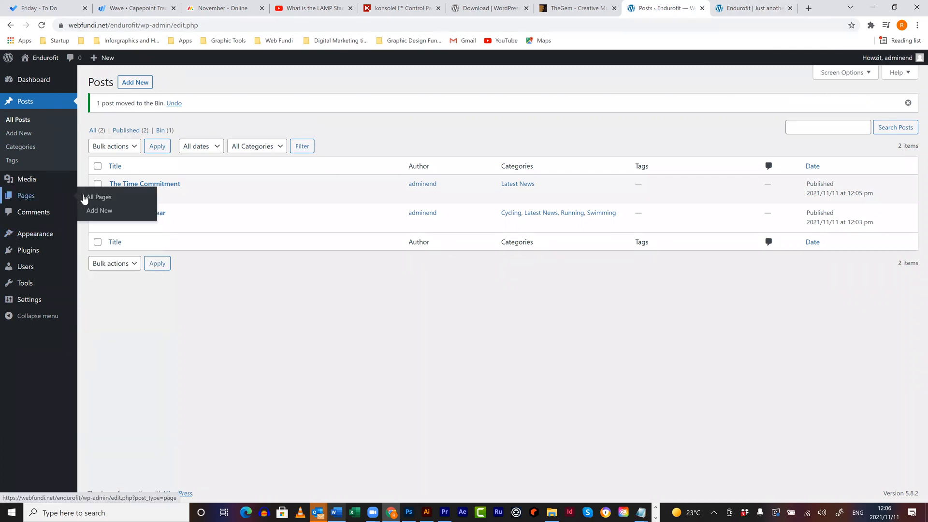
left_click(107, 200)
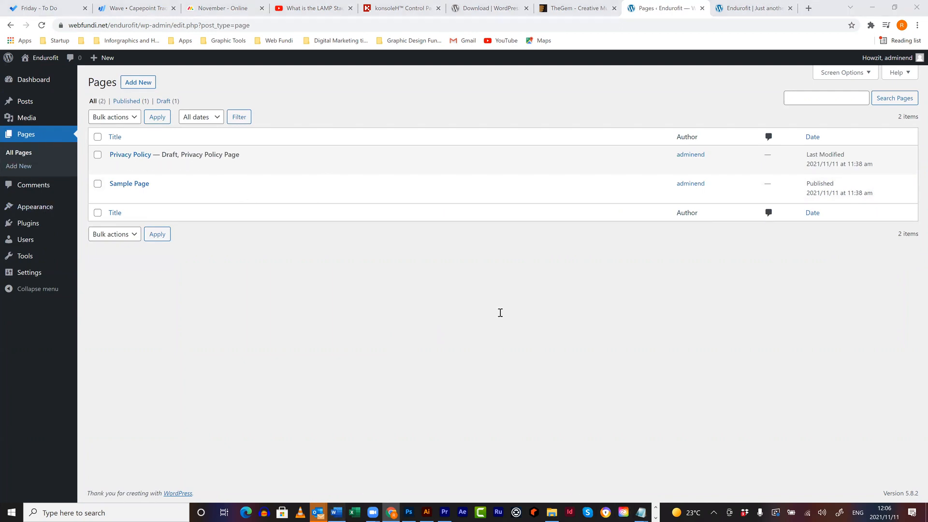
key("alt+Tab")
scroll(507, 306, "up", 5)
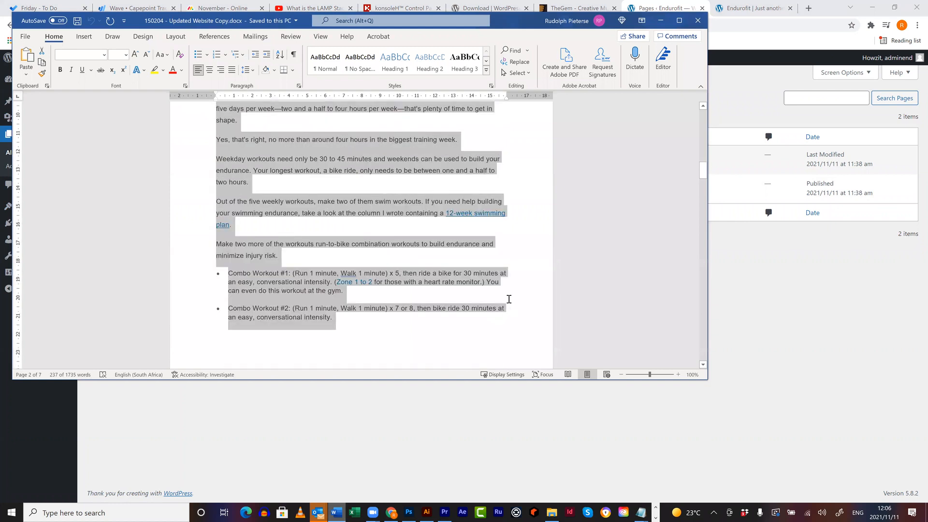
- Select and copy the Swim, Cycle and Run section from the Word website copy
scroll(509, 299, "up", 20)
scroll(505, 289, "down", 20)
scroll(512, 289, "up", 5)
scroll(517, 290, "up", 15)
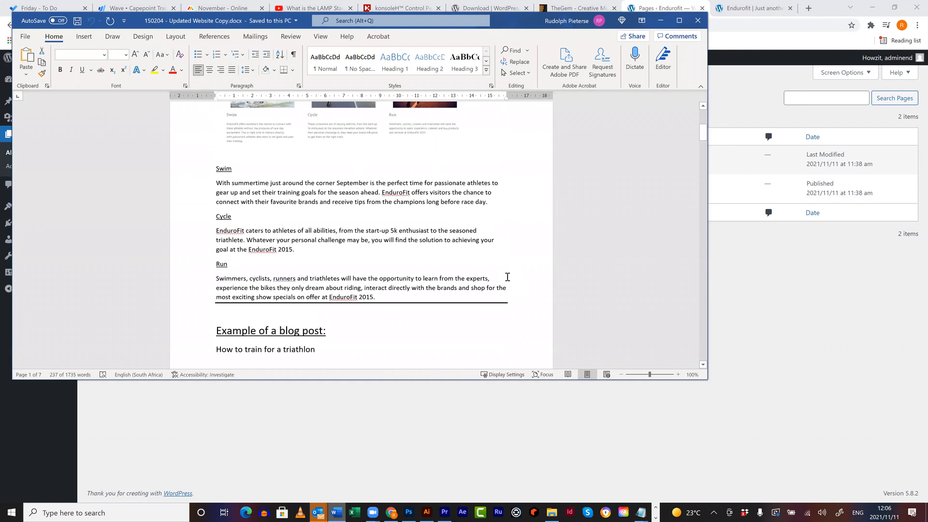
scroll(507, 277, "up", 1)
left_click_drag(362, 317, 207, 198)
key("ctrl+c")
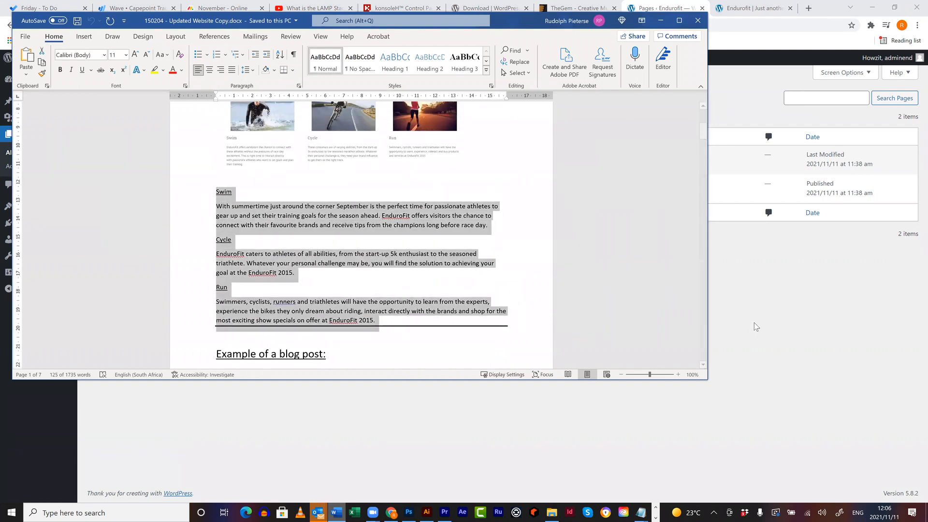
key("alt+Tab")
left_click(129, 83)
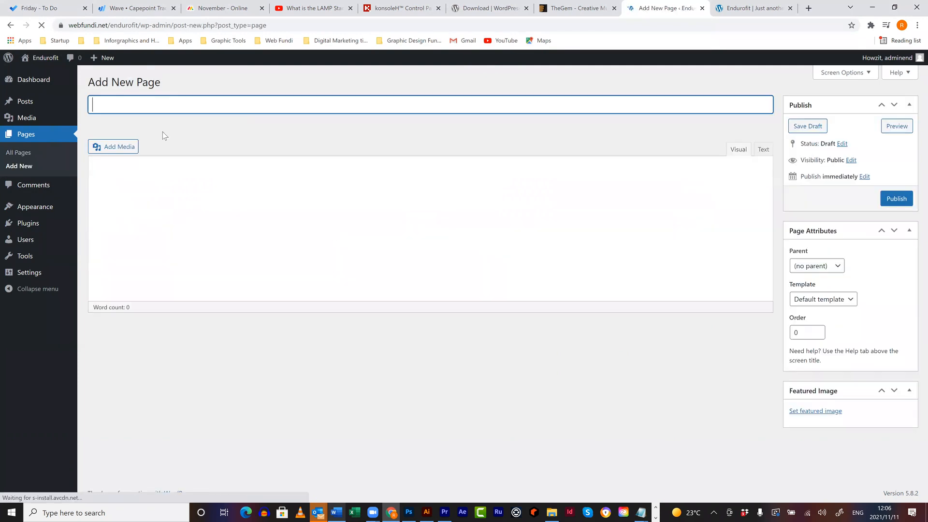
- Title the new page 'Homepage', paste in the Swim, Cycle and Run text, and publish it
type("Homepahge")
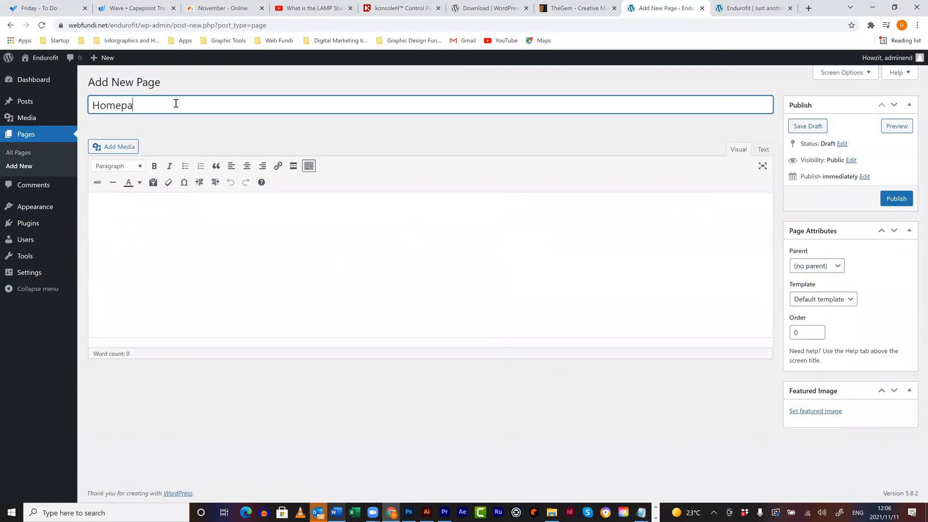
key("BackSpace")
type("ge")
key("BackSpace")
key("BackSpace")
type("ge")
left_click(229, 239)
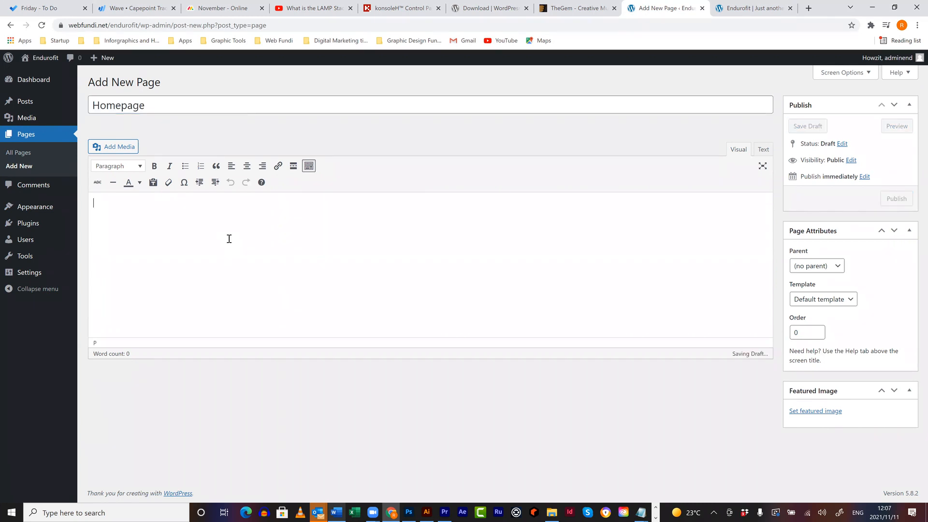
key("ctrl+v")
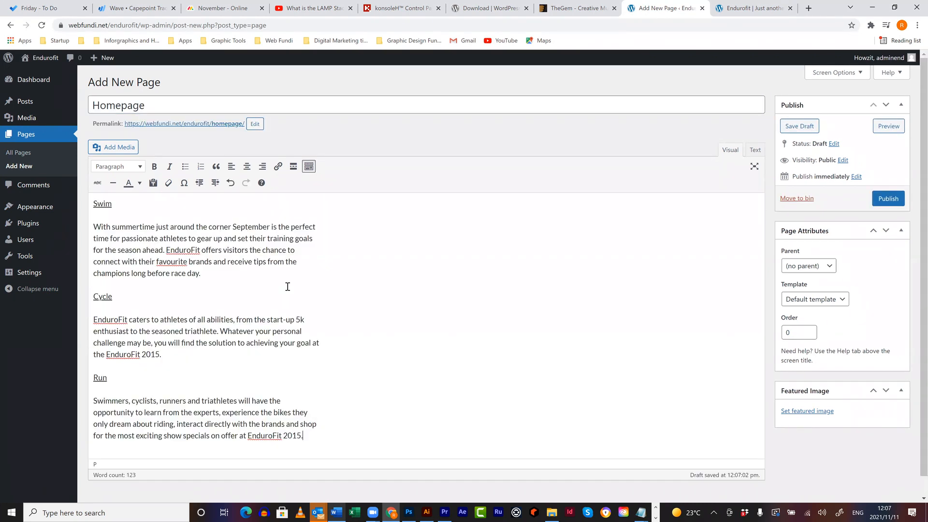
scroll(299, 284, "down", 1)
scroll(300, 285, "up", 1)
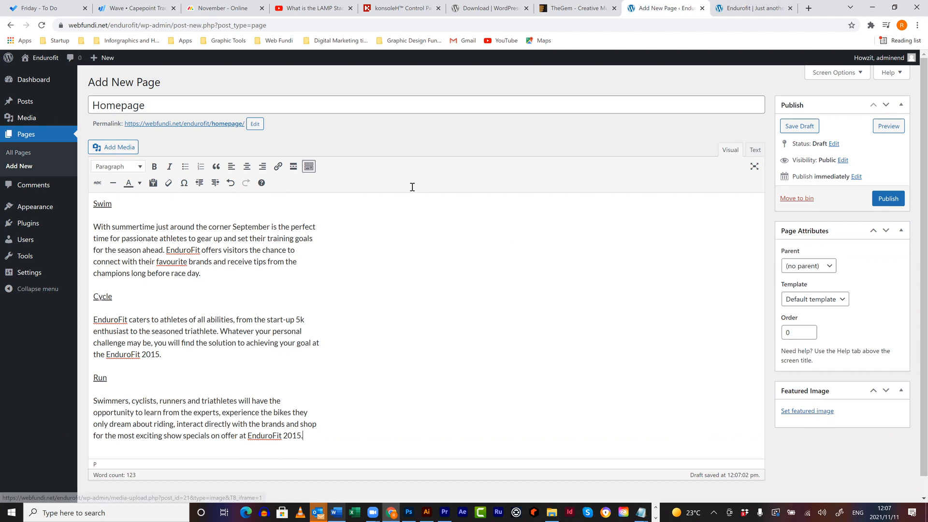
left_click(887, 198)
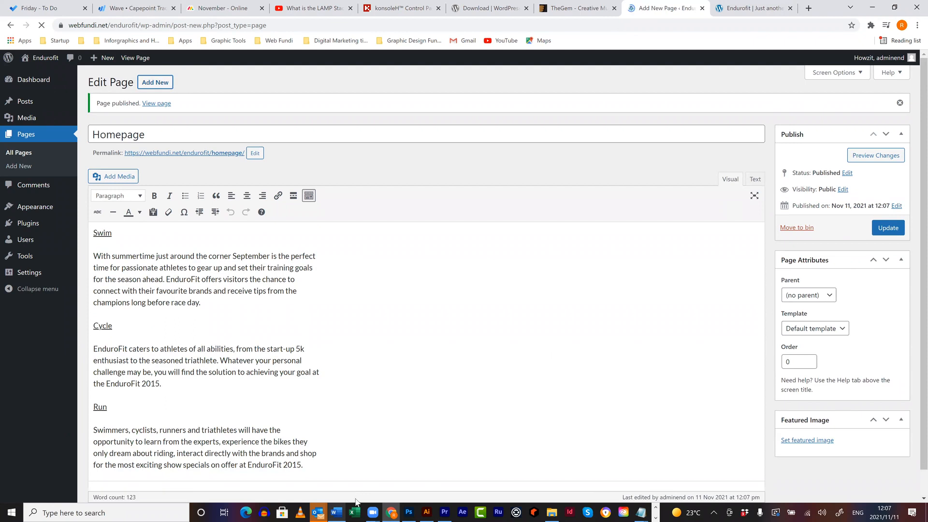
- Copy the INFORMATION text from SHOW SPECIALS through the Nutrition paragraph in the Word document
key("alt+Tab")
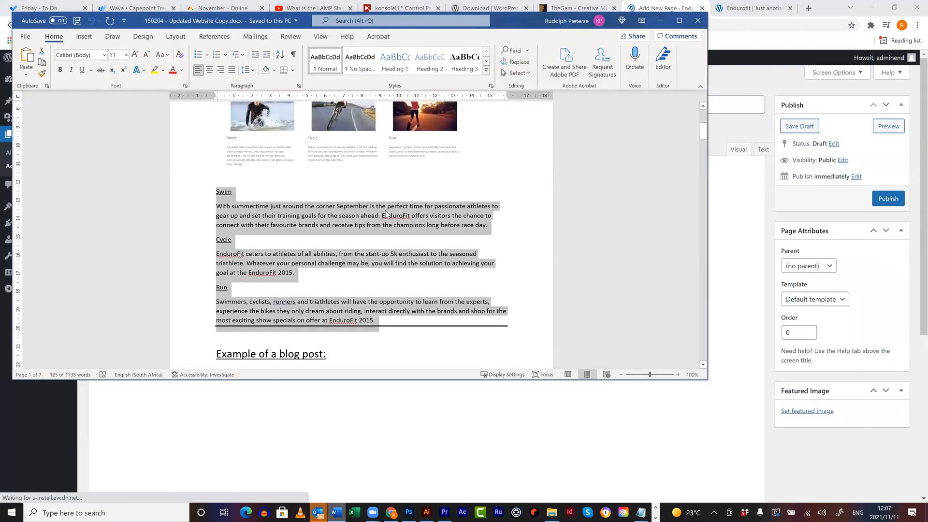
scroll(386, 208, "down", 8)
scroll(387, 208, "down", 15)
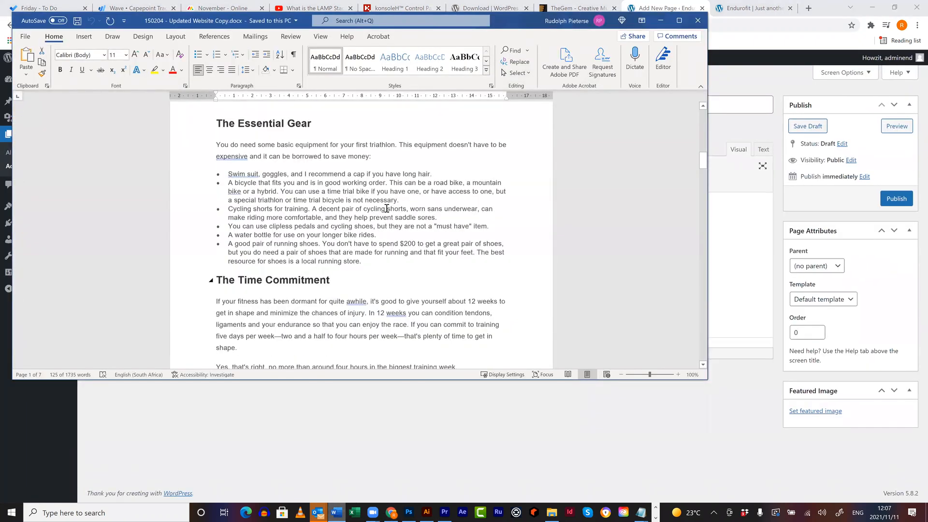
scroll(301, 187, "down", 4)
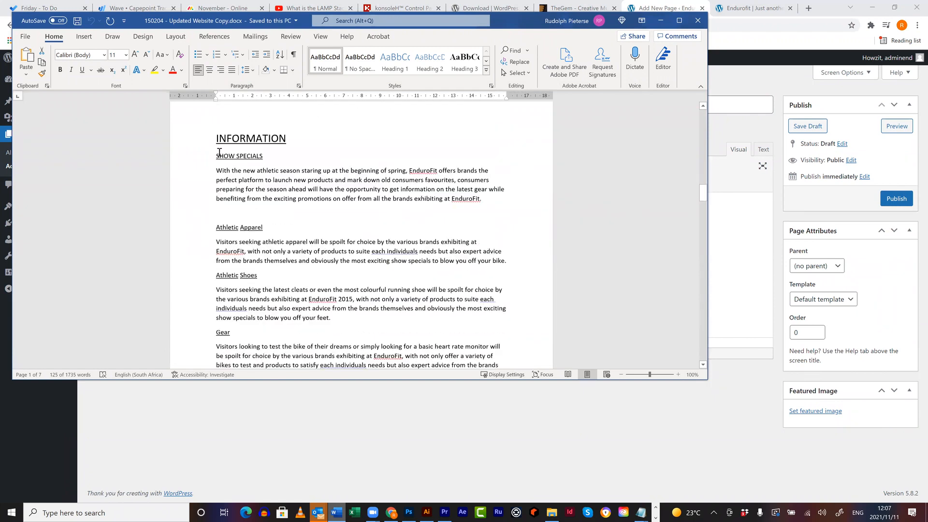
left_click_drag(336, 370, 462, 215)
left_click(726, 261)
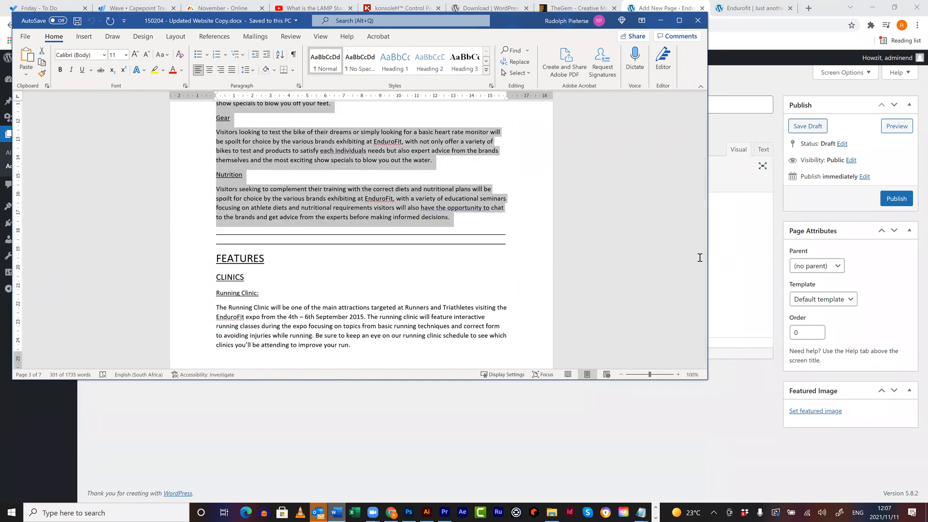
left_click(182, 111)
- Title a new page 'Information', paste the show specials through nutrition text, and publish it
type("Informatio")
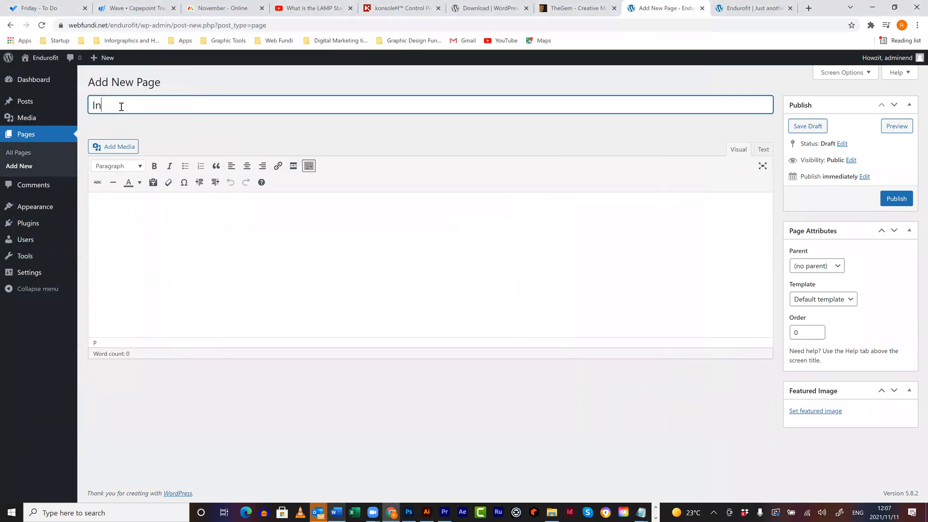
left_click(174, 215)
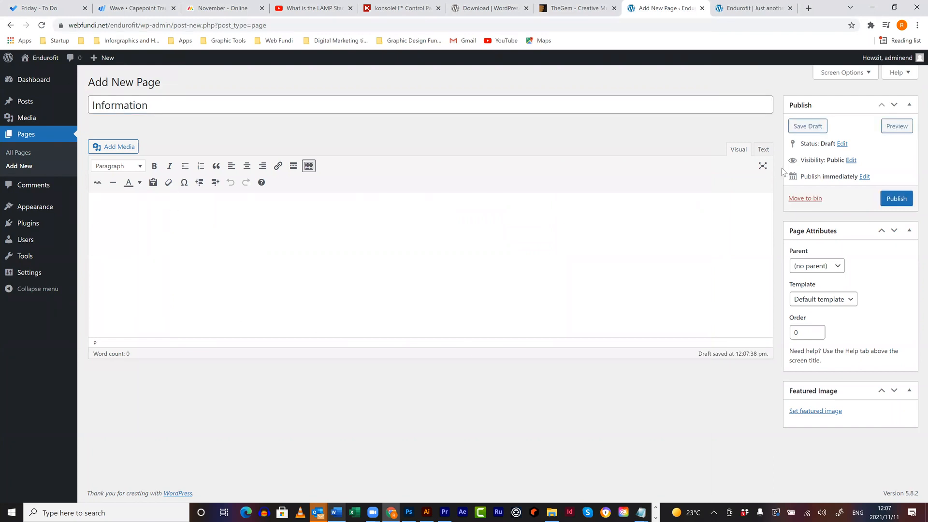
key("ctrl+v")
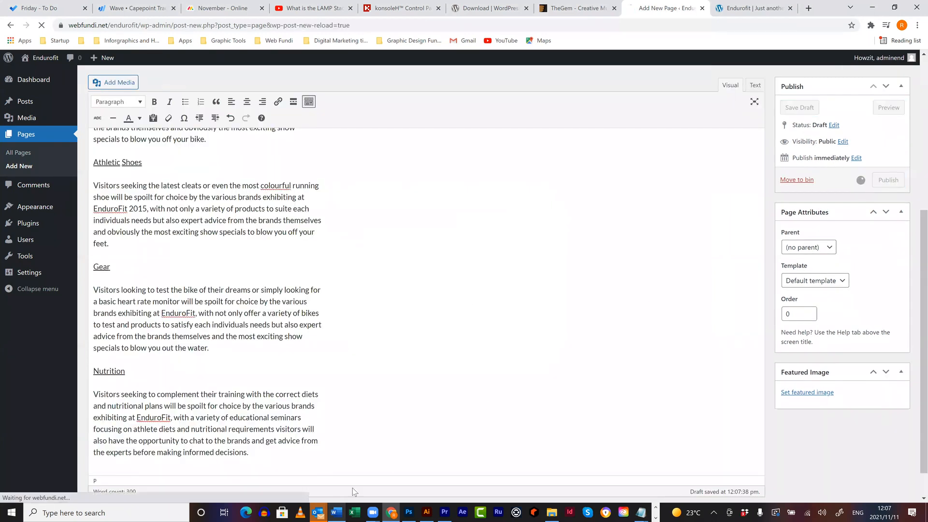
left_click(344, 510)
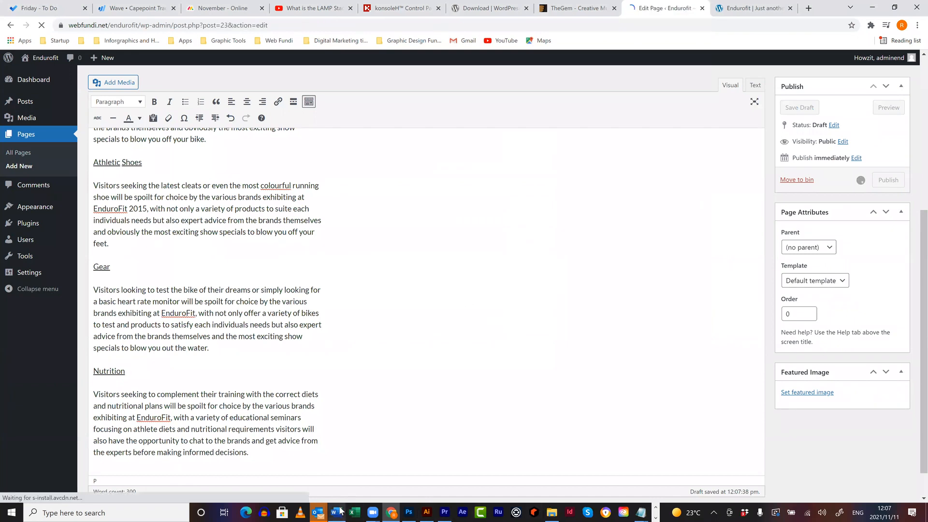
- Select the website copy from Running Clinic through the Charities paragraphs
scroll(218, 202, "down", 3)
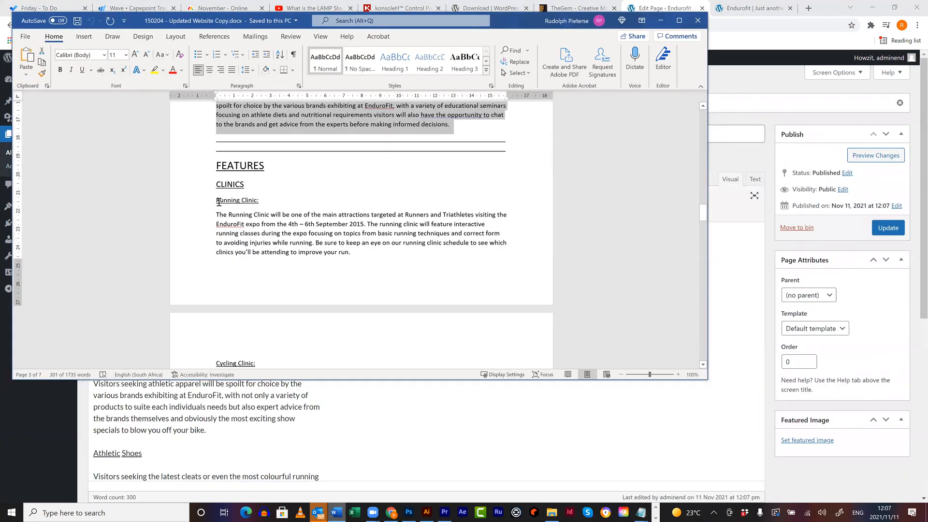
left_click_drag(225, 207, 346, 391)
left_click_drag(371, 167, 525, 275)
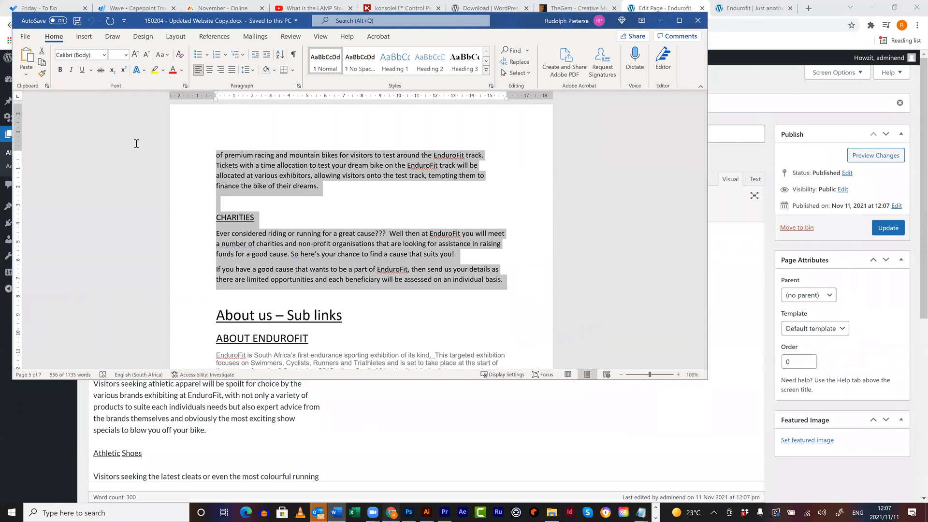
- Title a new page 'Features' and paste the clinic text into its body
key("alt+Tab")
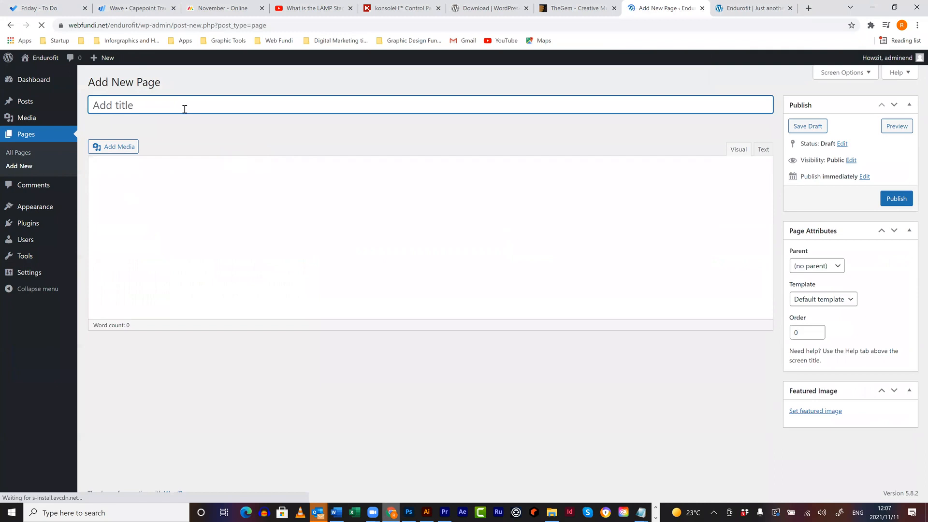
type("Feature")
left_click(211, 207)
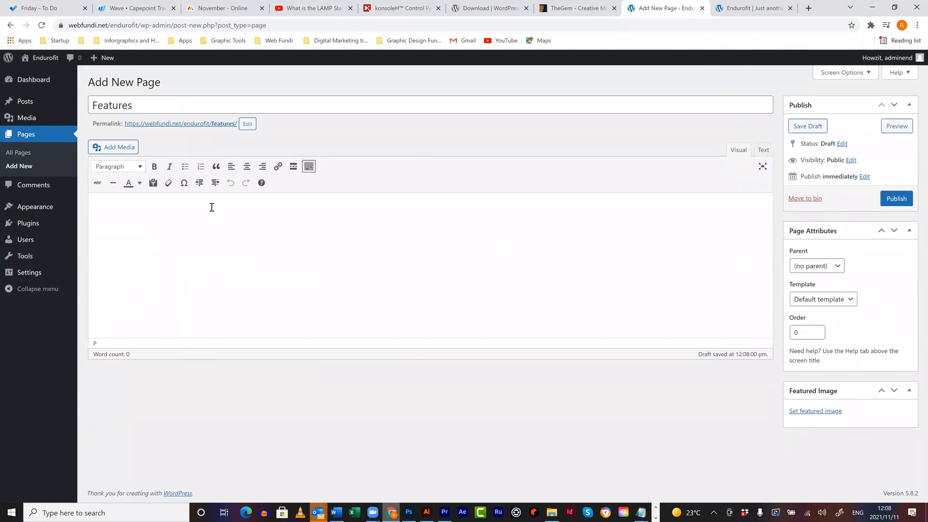
key("ctrl+v")
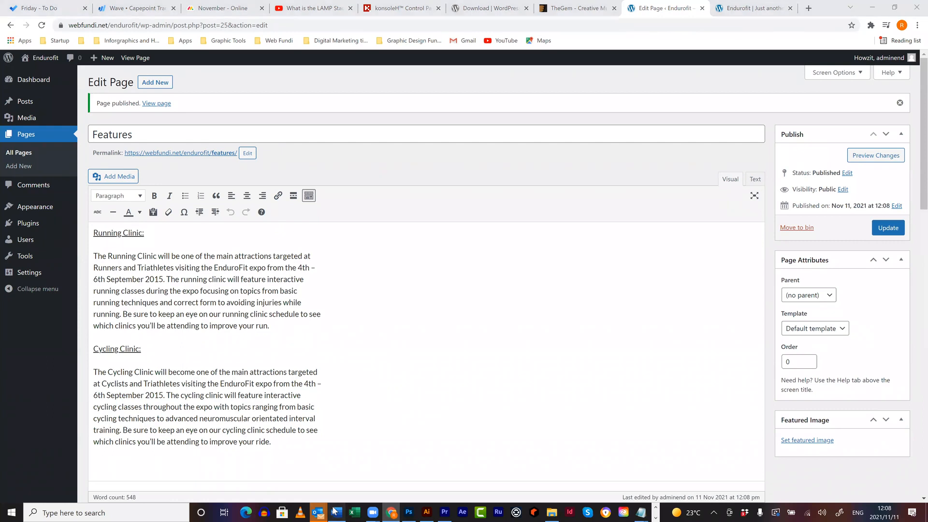
key("alt+Tab")
scroll(338, 284, "down", 1)
- Select the whole About Endurofit section in the Word document
scroll(249, 141, "down", 5)
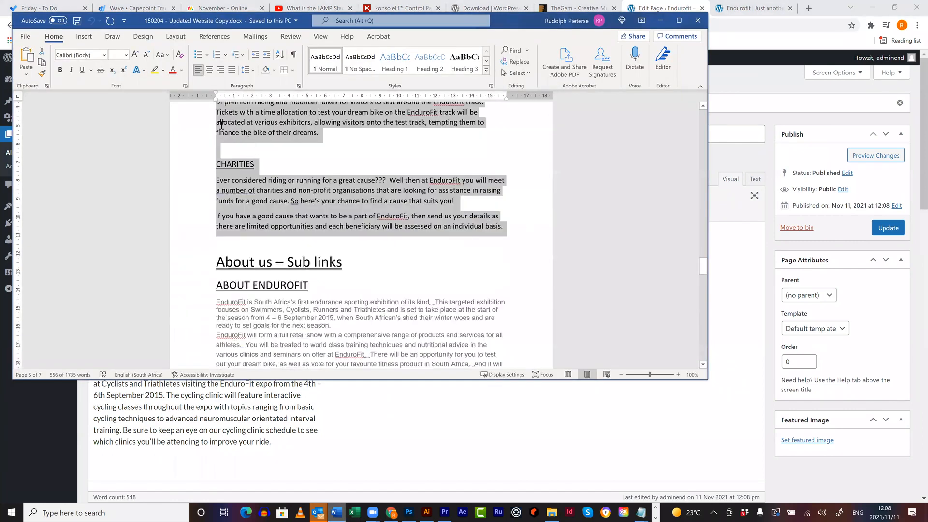
left_click_drag(218, 129, 445, 356)
left_click_drag(463, 106, 500, 318)
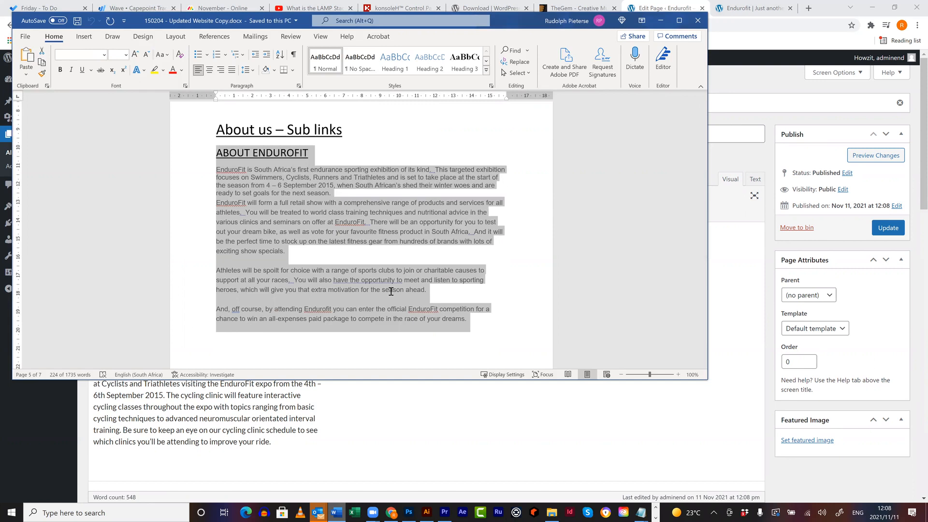
- Create a new page titled 'About us', paste the About Endurofit text, and publish it
left_click(391, 513)
left_click(160, 82)
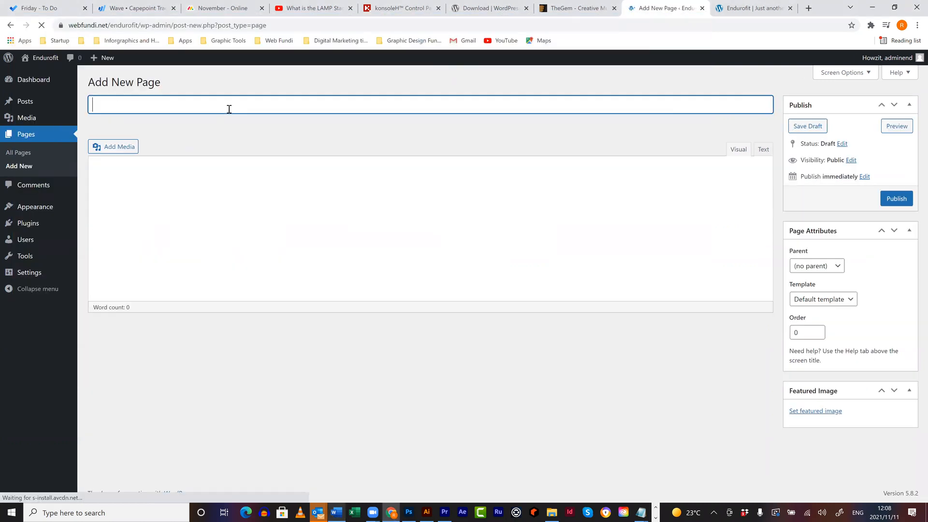
type("About us")
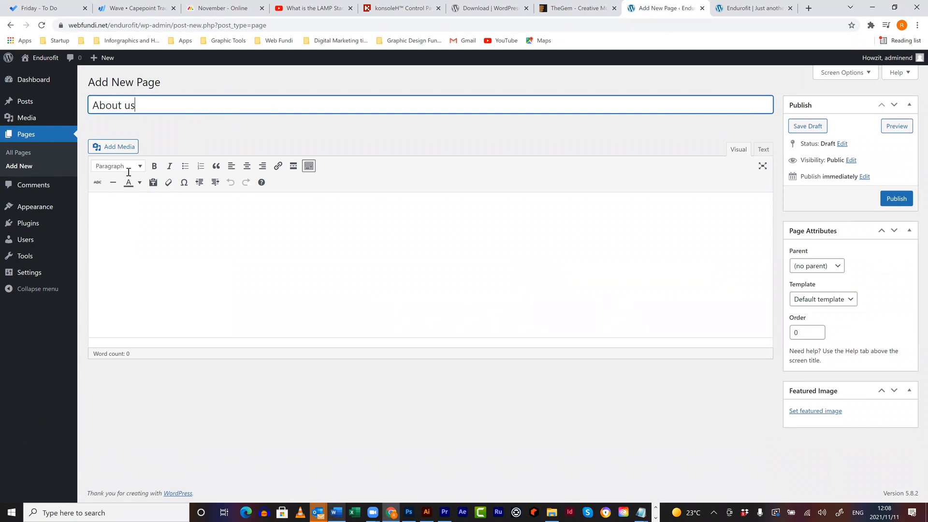
left_click(154, 239)
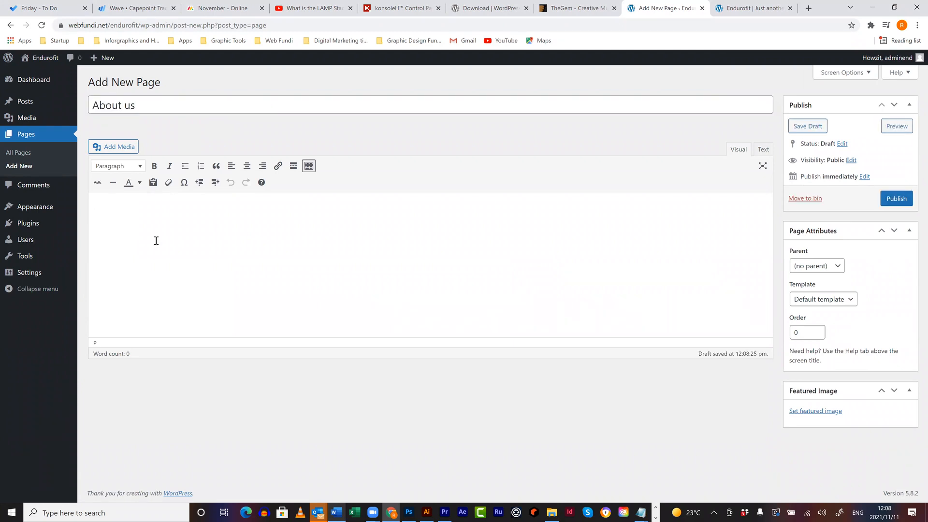
key("ctrl+v")
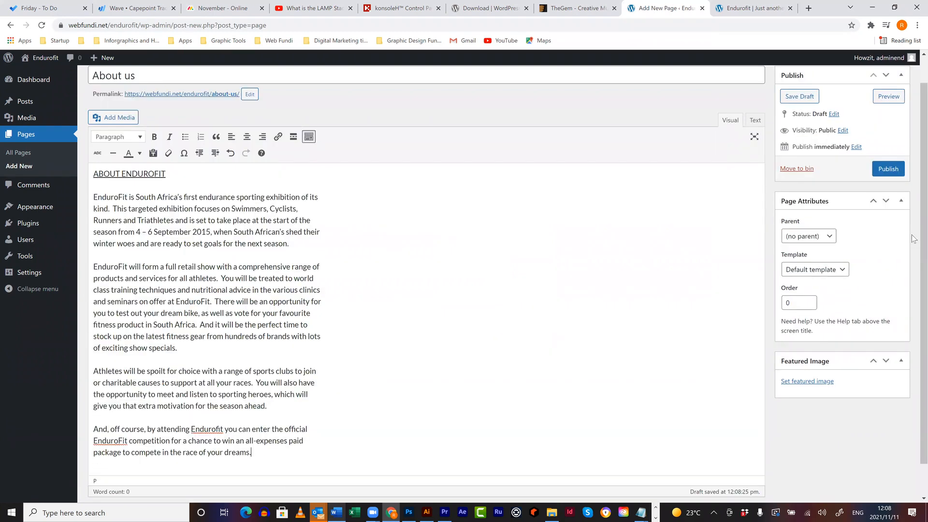
left_click(337, 512)
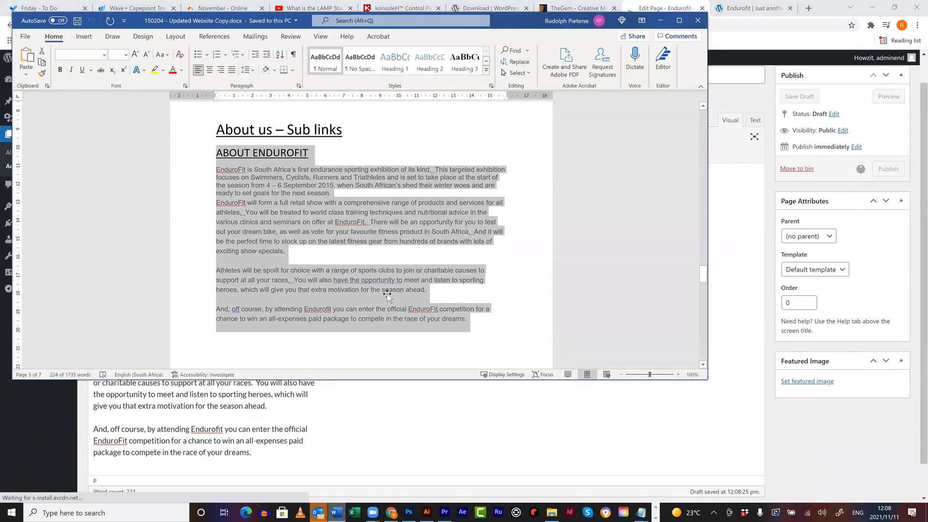
- Select the EnduroFit expo details and venue lines in the Word document
scroll(386, 293, "down", 15)
scroll(387, 293, "down", 5)
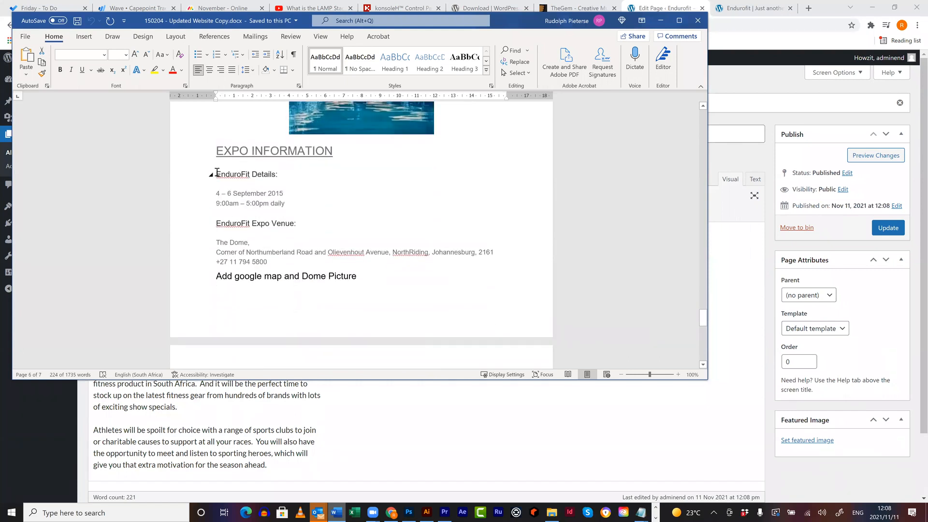
left_click_drag(387, 337, 402, 269)
key("ctrl+c")
- Create and publish a 'Contact us' page with the pasted expo dates and venue details
left_click(724, 297)
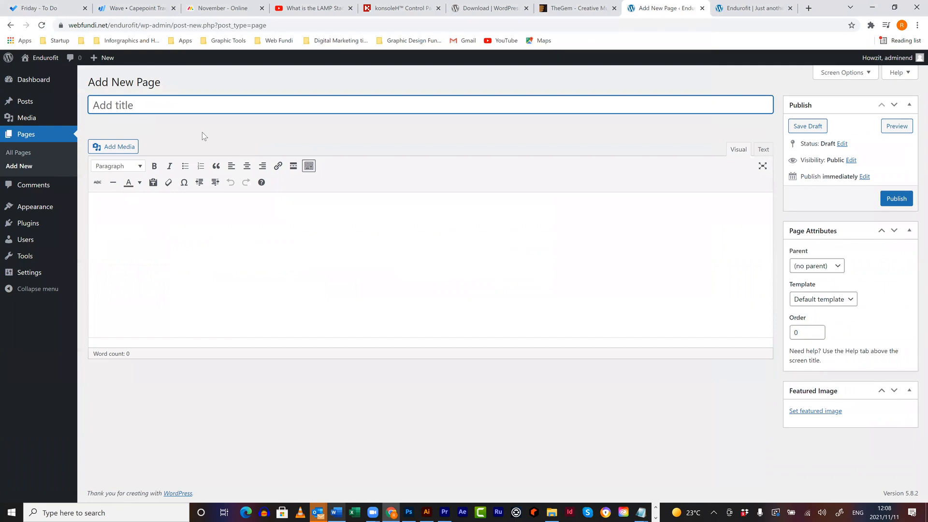
type("Contact us")
left_click(288, 215)
key("ctrl+v")
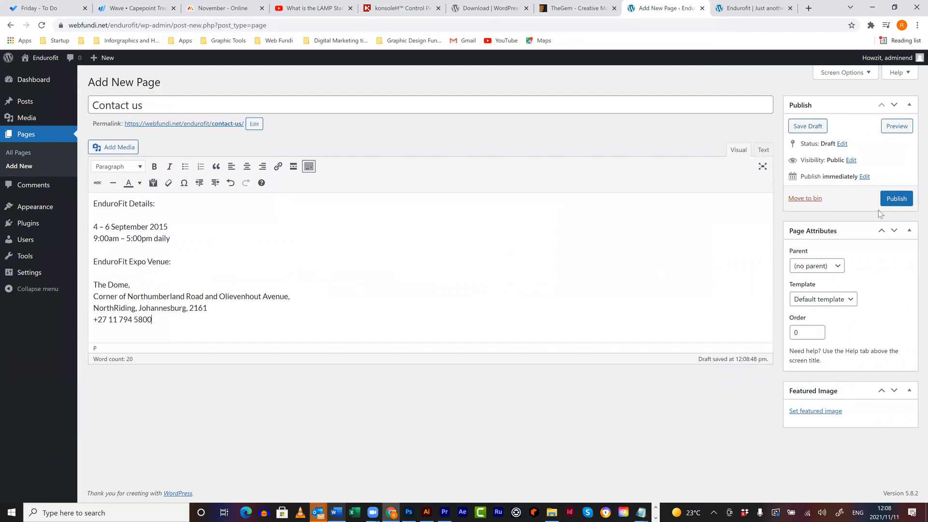
left_click(908, 202)
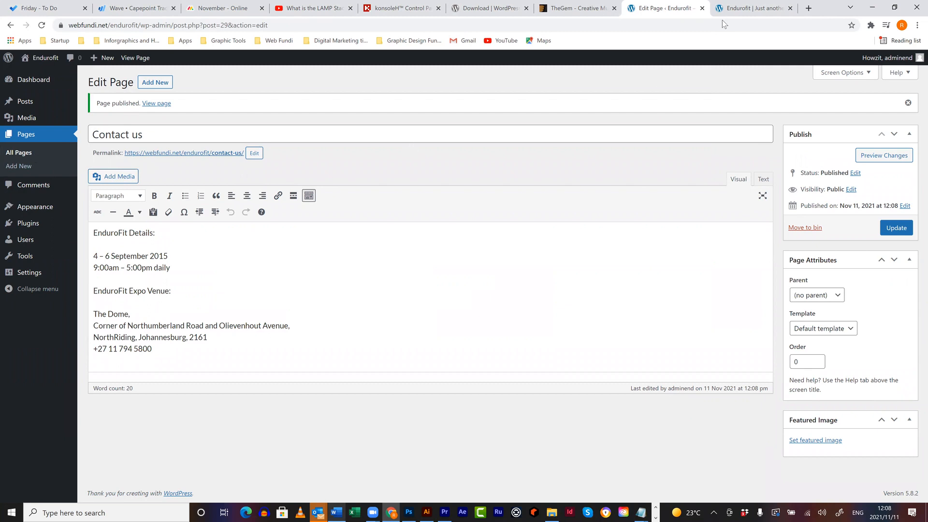
key("ctrl+Tab")
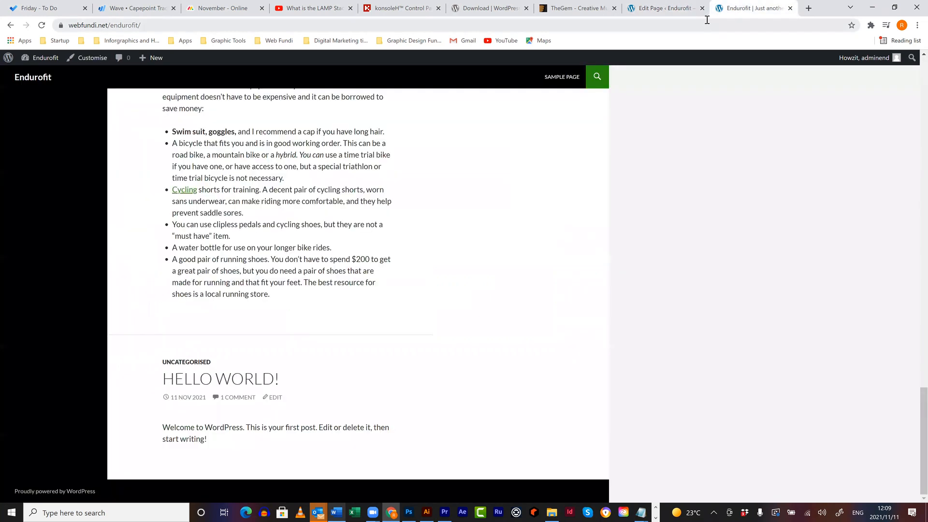
- Reload the live Endurofit site to show the newly published pages
key("F5")
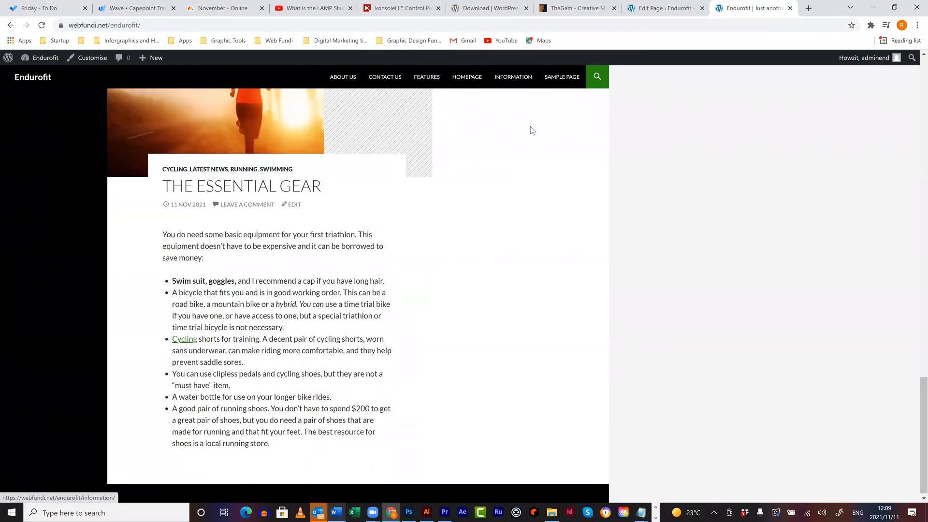
scroll(534, 127, "up", 6)
scroll(484, 77, "up", 10)
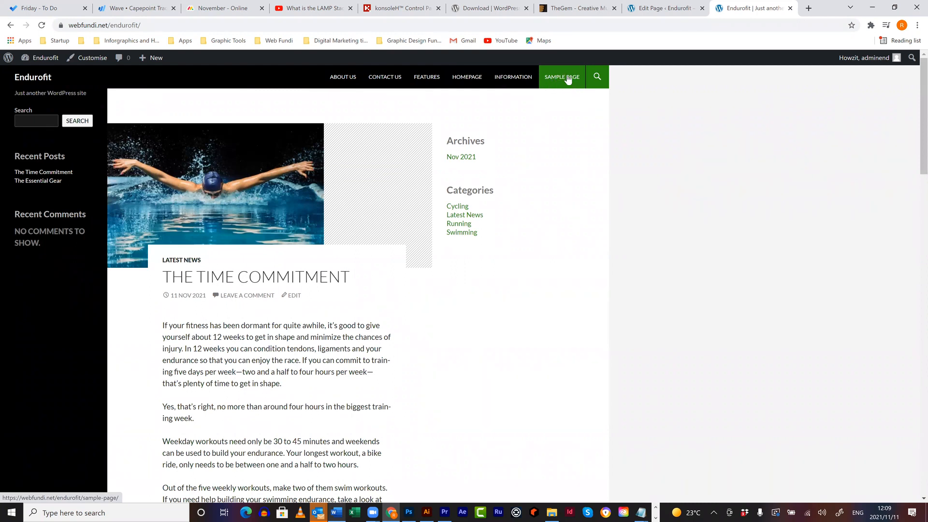
- Move the Sample Page to the bin from the All Pages list
left_click(664, 8)
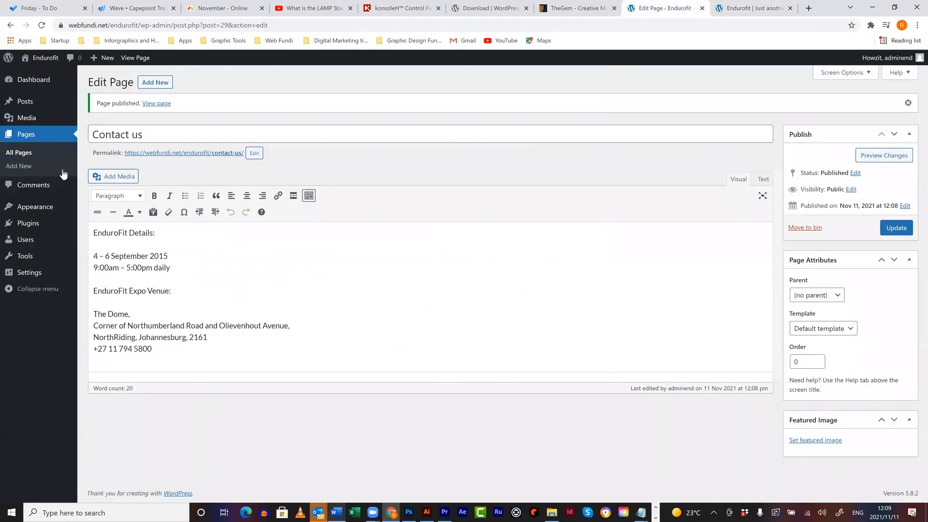
left_click(19, 154)
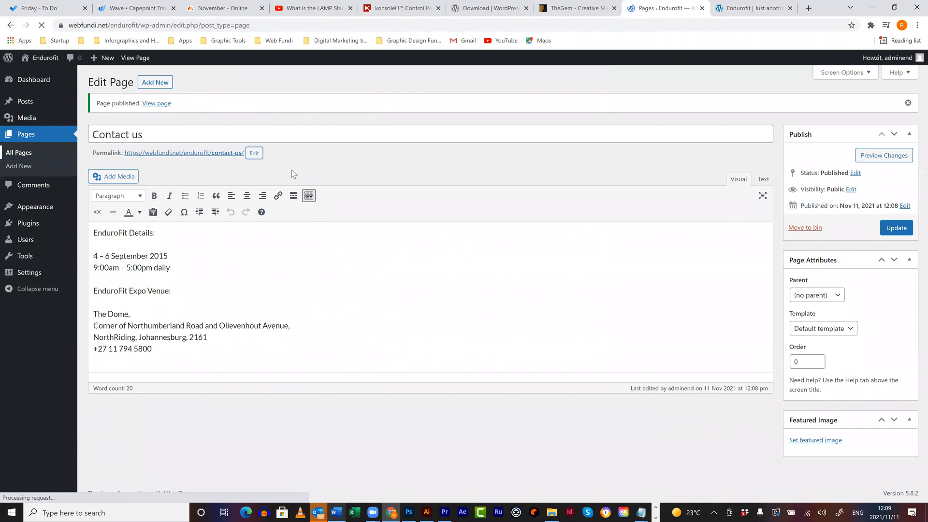
left_click(165, 340)
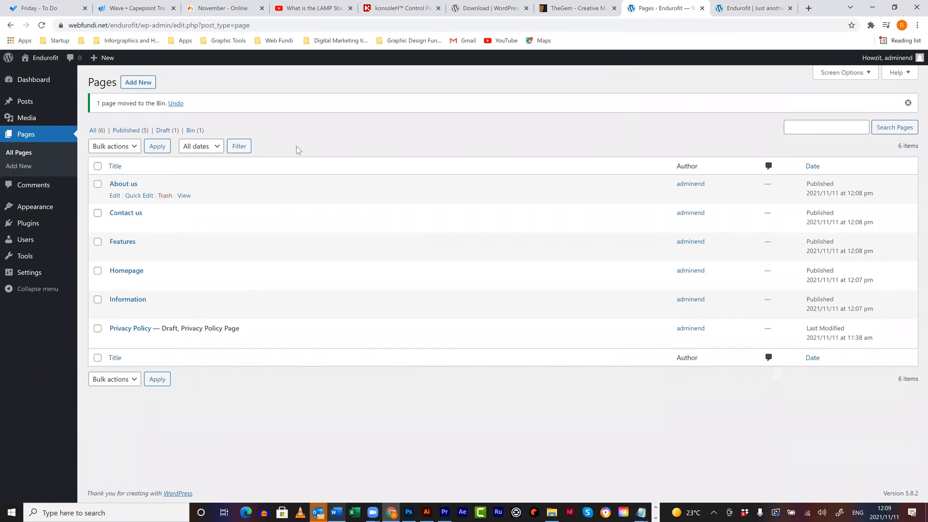
mouse_move(29, 213)
- Review the live Endurofit site, then return to the admin pages list
key("ctrl+Tab")
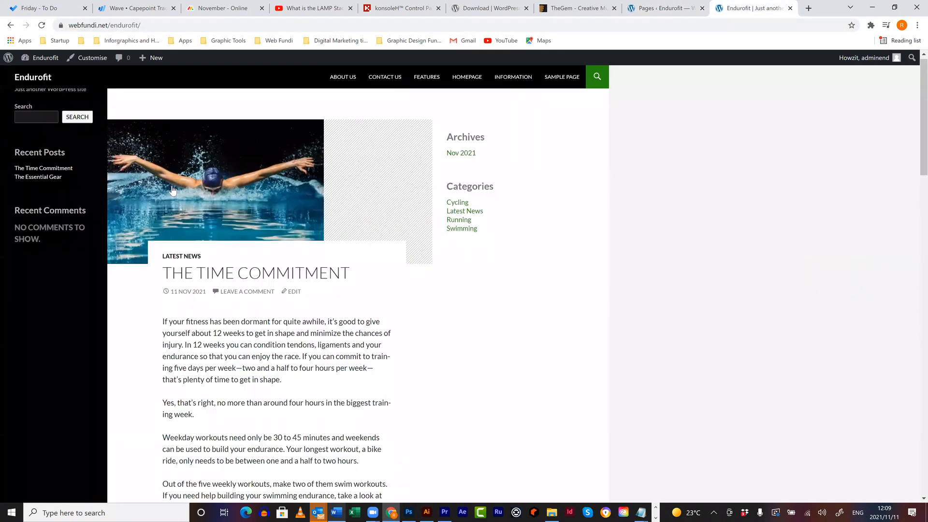
scroll(266, 261, "down", 1)
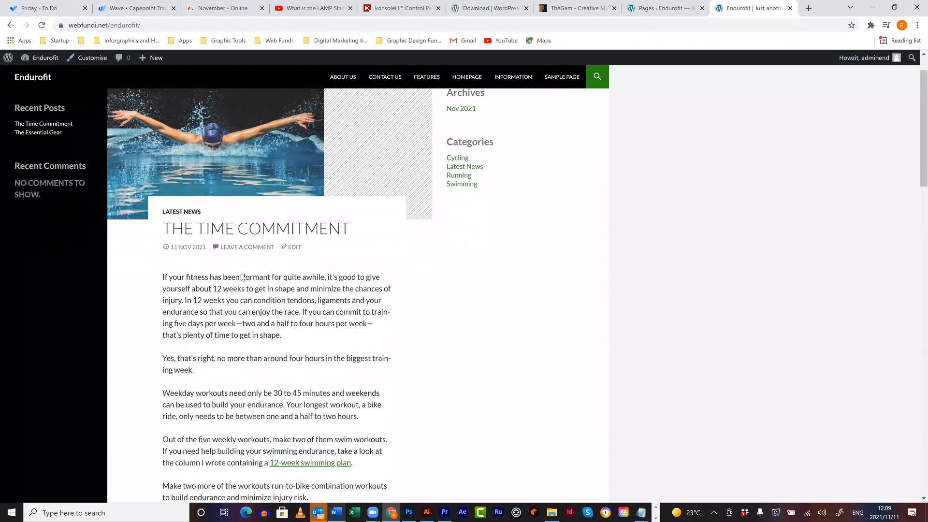
scroll(220, 242, "down", 10)
scroll(317, 372, "down", 10)
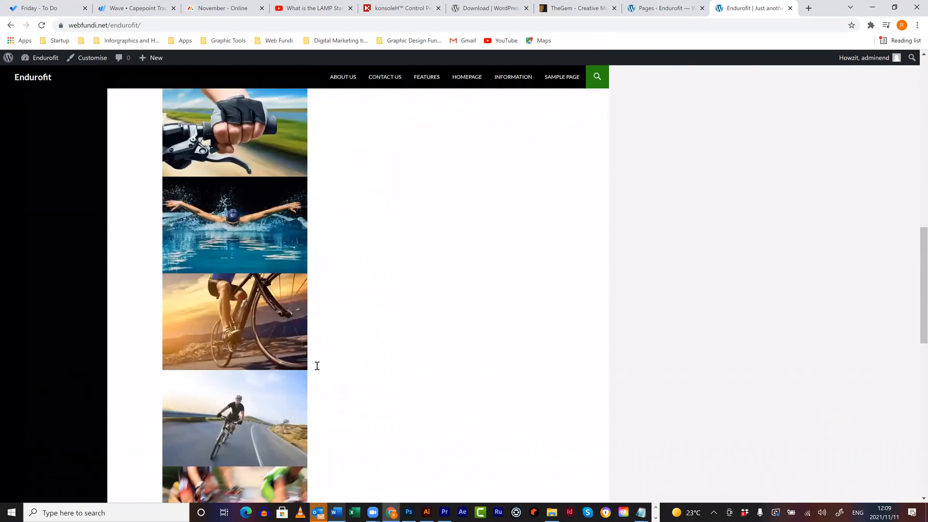
scroll(317, 366, "up", 4)
scroll(317, 366, "up", 15)
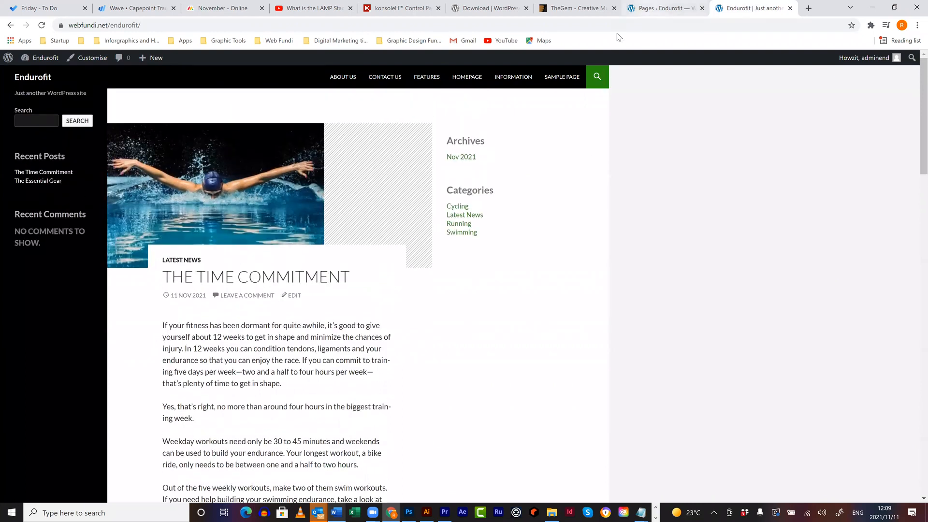
left_click(650, 19)
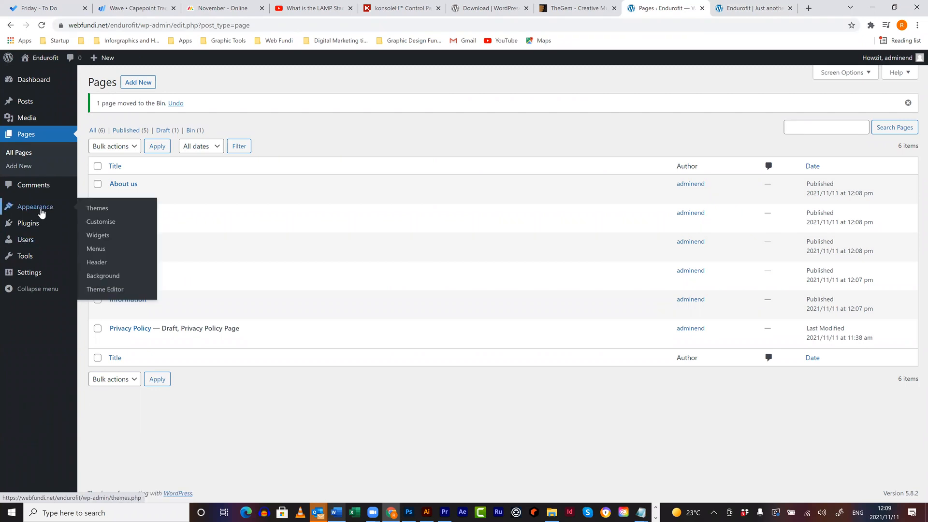
- Set Homepage as the static front page with no posts page, publish, and close the Customizer
left_click(101, 223)
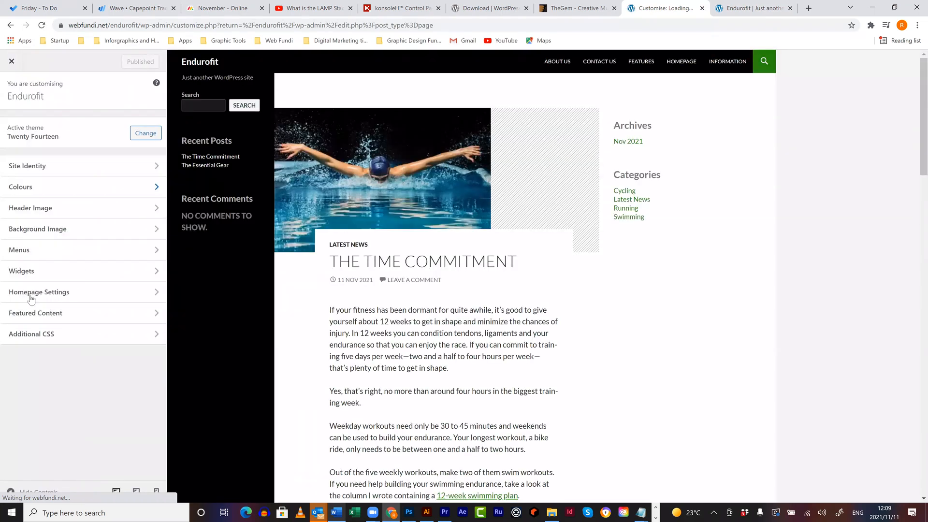
left_click(63, 295)
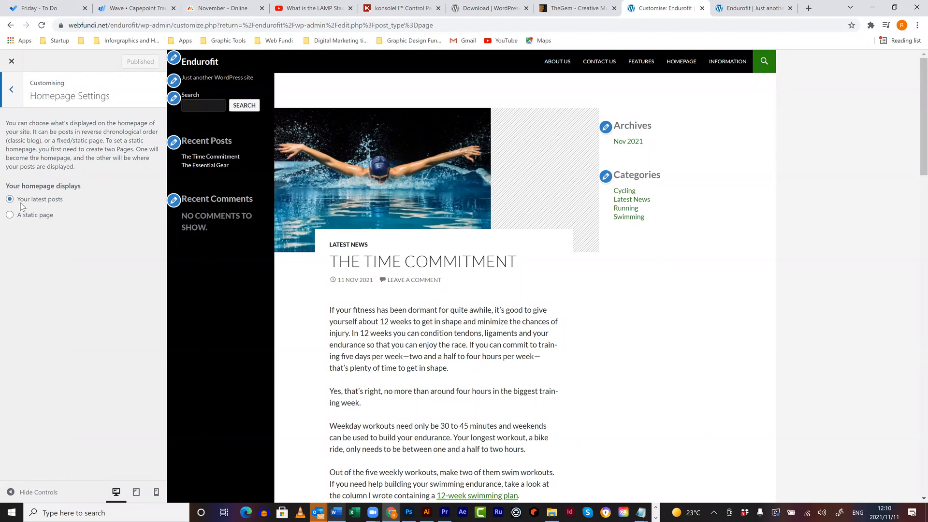
left_click(10, 216)
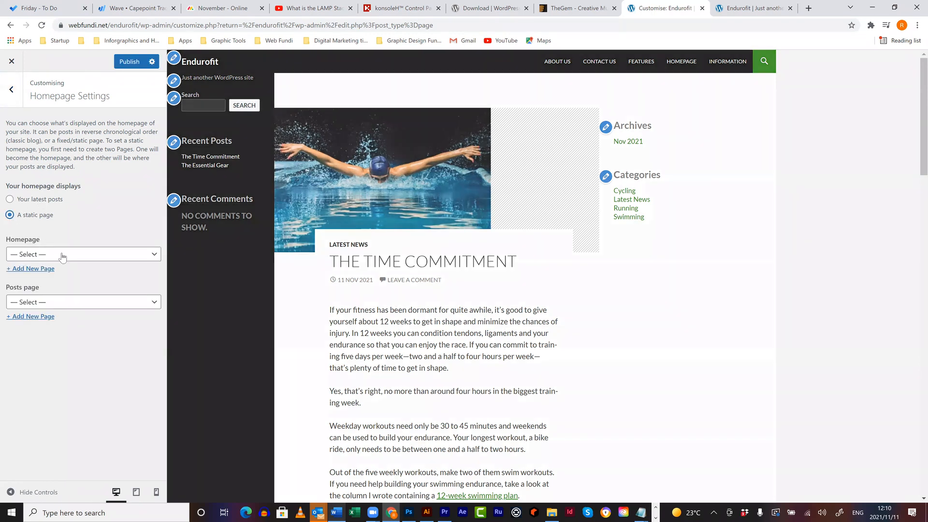
left_click(43, 254)
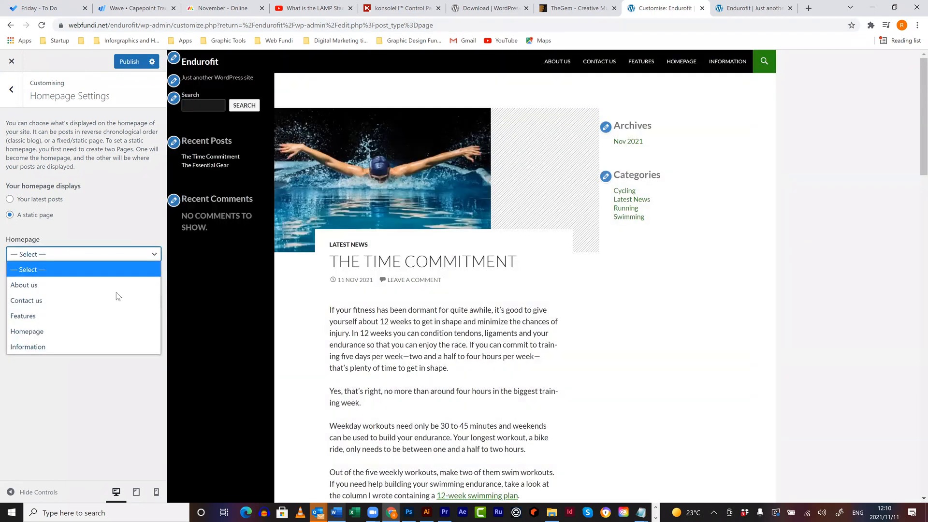
left_click(78, 331)
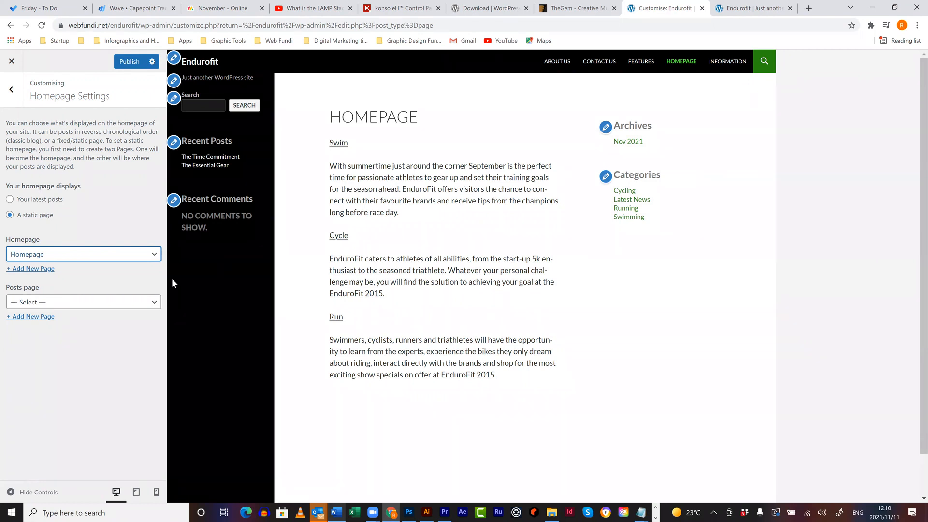
left_click(147, 300)
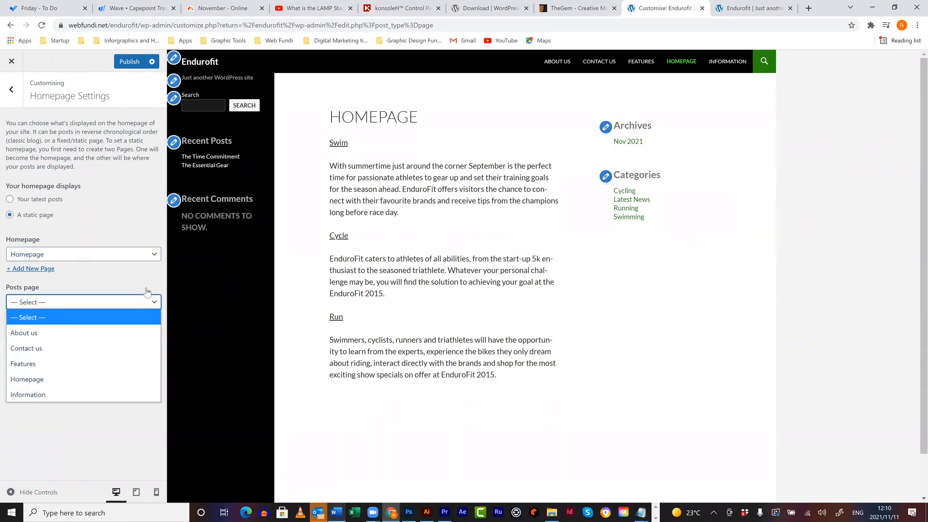
left_click(147, 286)
left_click(134, 62)
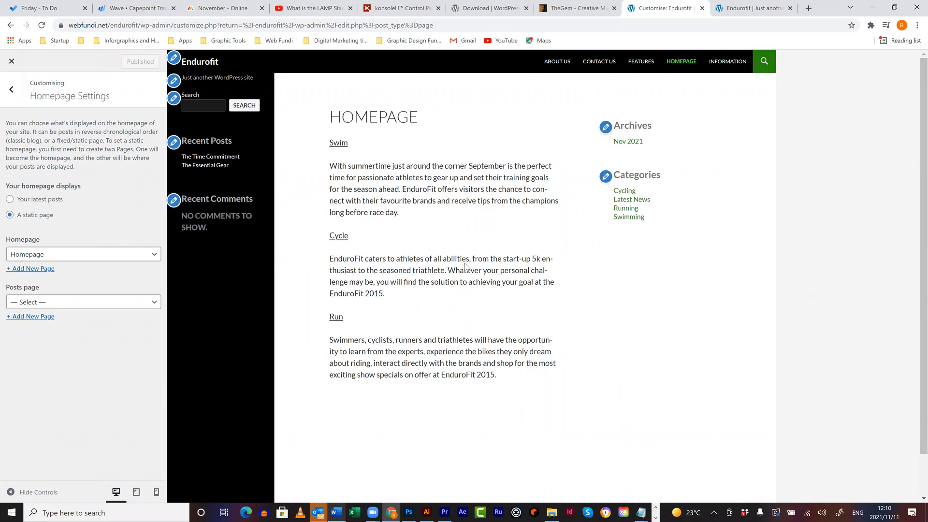
left_click(12, 61)
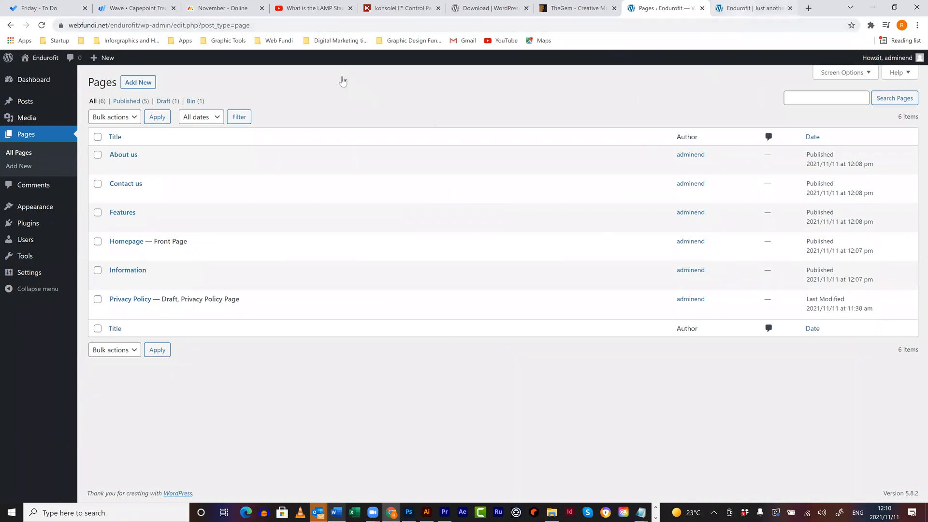
key("ctrl+Tab")
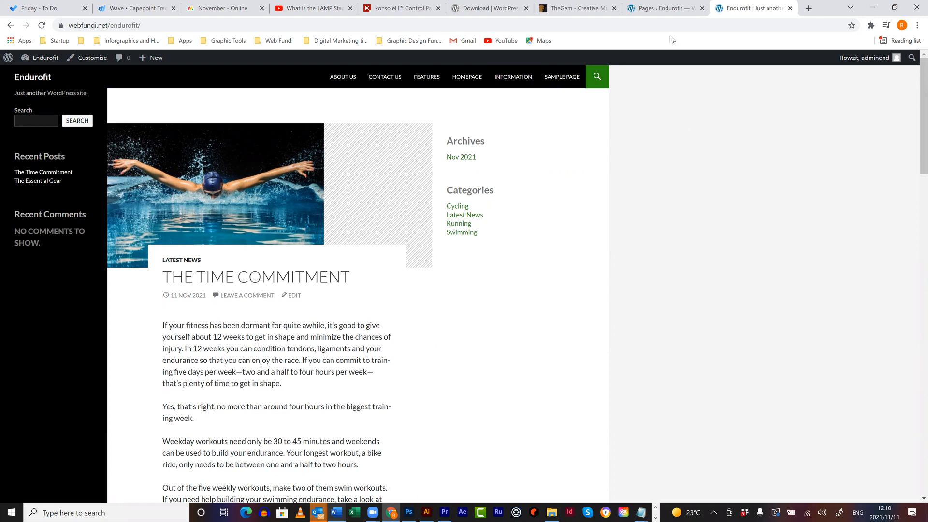
left_click(670, 8)
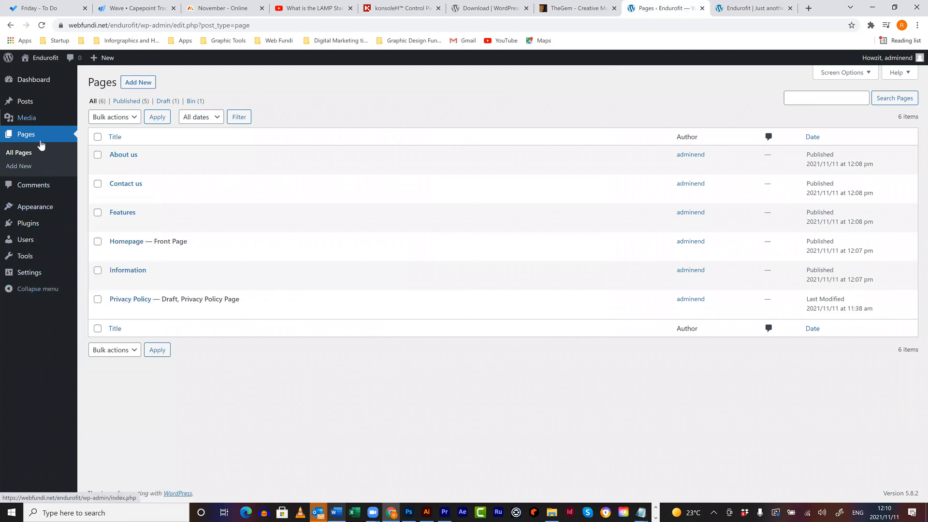
mouse_move(40, 209)
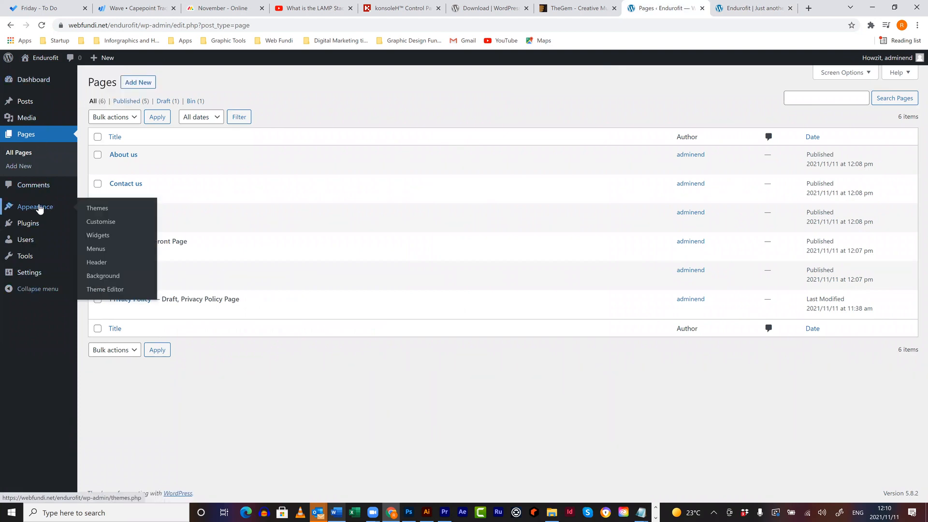
- Create a new menu named 'Main Menu' in the menu editor
left_click(96, 250)
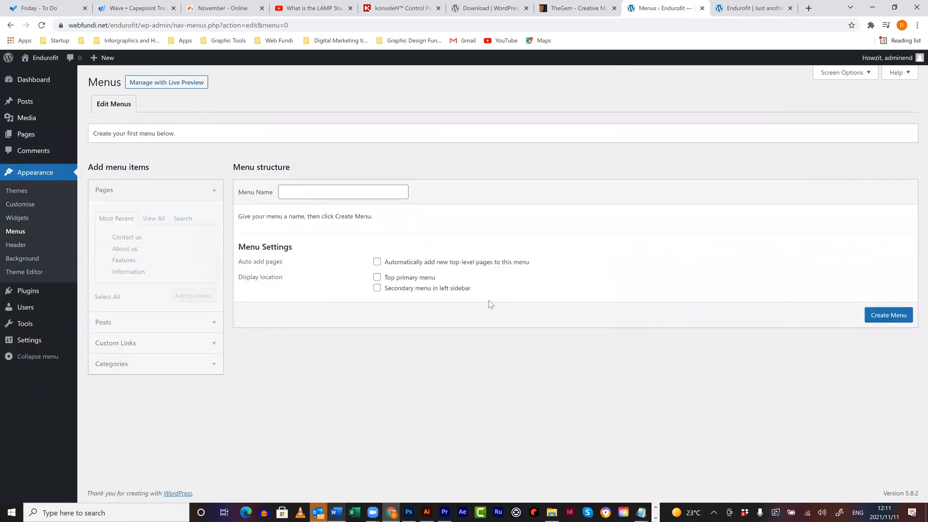
left_click(729, 13)
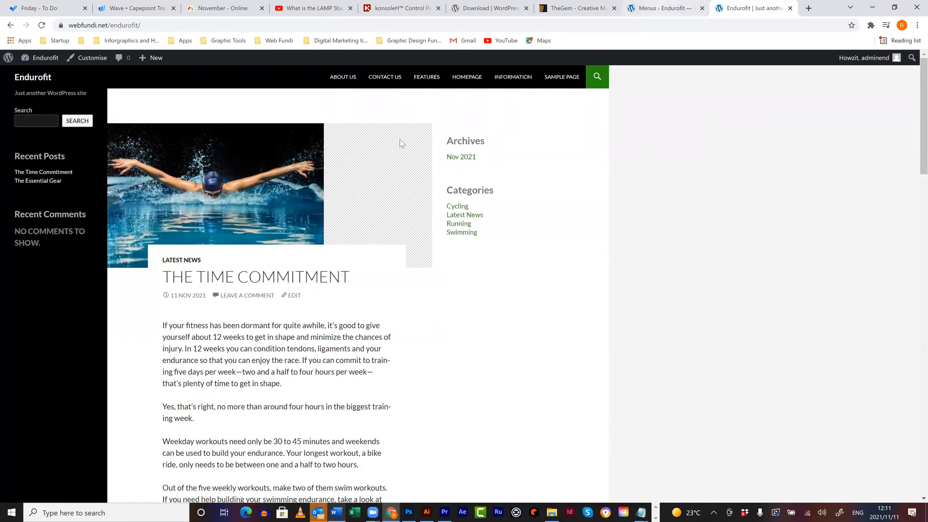
left_click(665, 9)
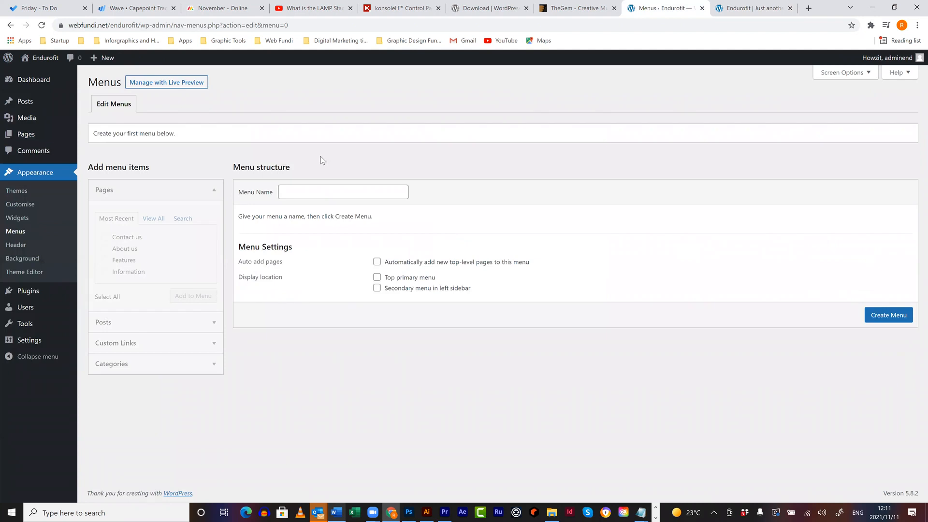
left_click(899, 322)
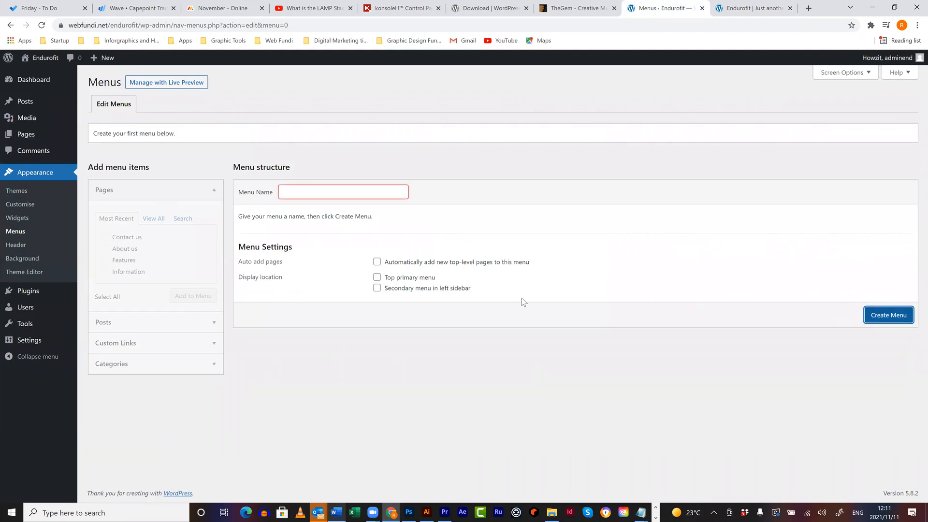
left_click(363, 192)
type("M")
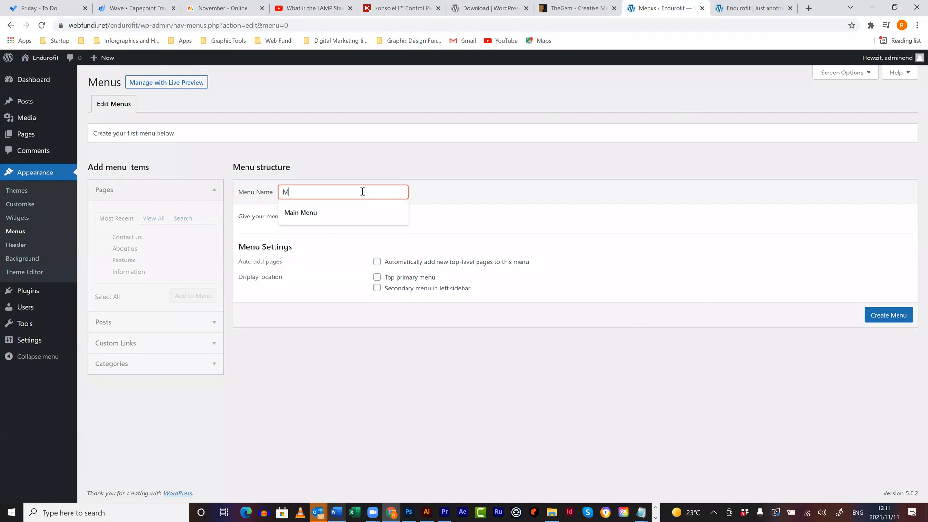
type("ain Menu")
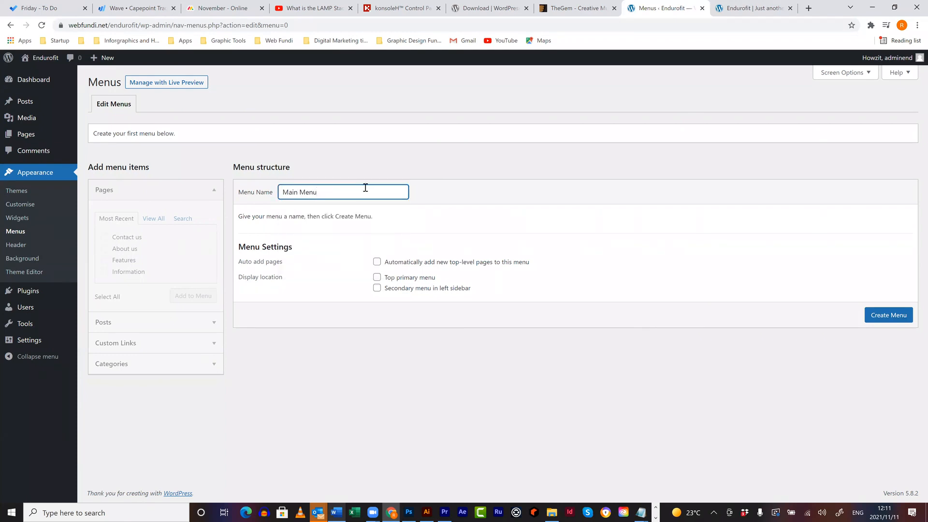
left_click(890, 315)
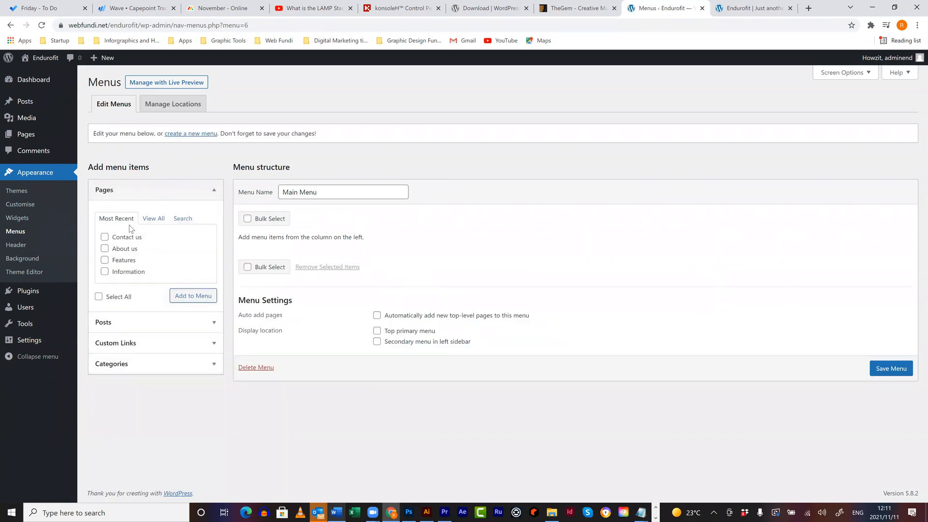
- Add all five pages to Main Menu
left_click(160, 222)
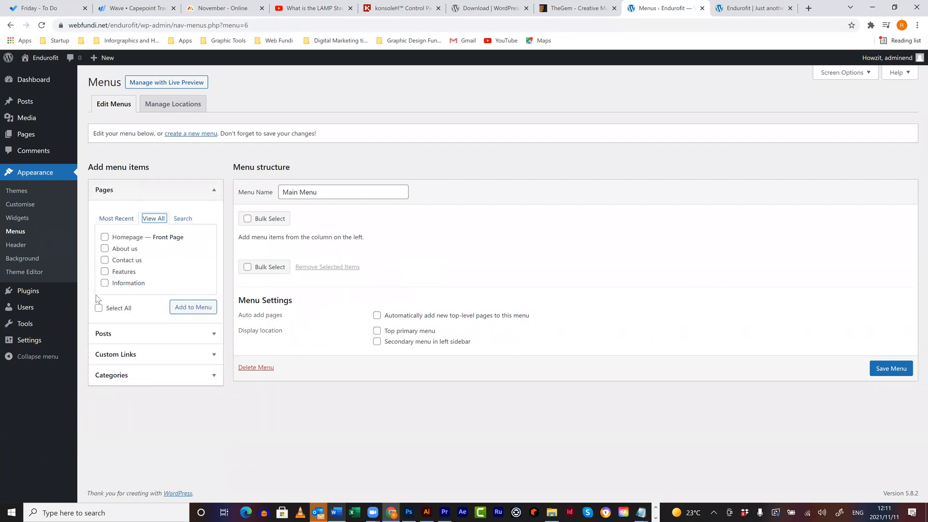
left_click(104, 237)
left_click(105, 249)
left_click(104, 260)
left_click(105, 272)
left_click(104, 282)
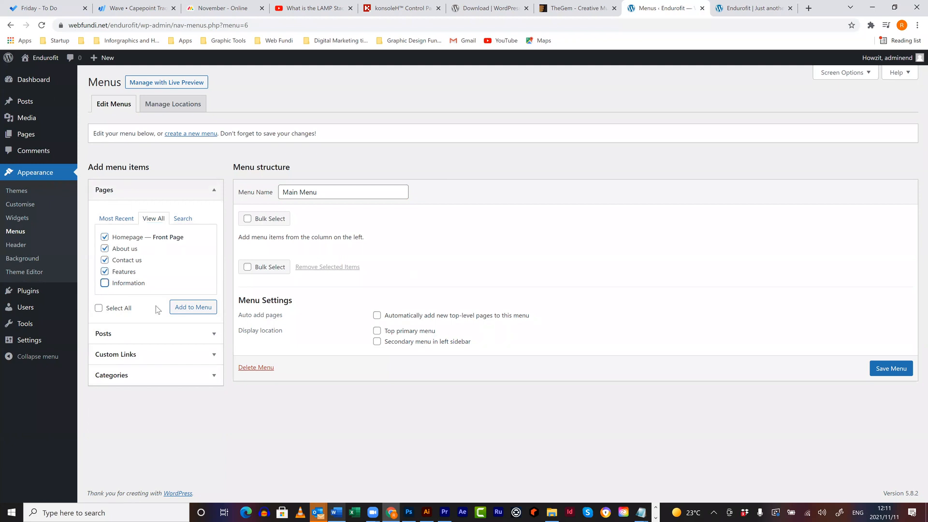
left_click(195, 315)
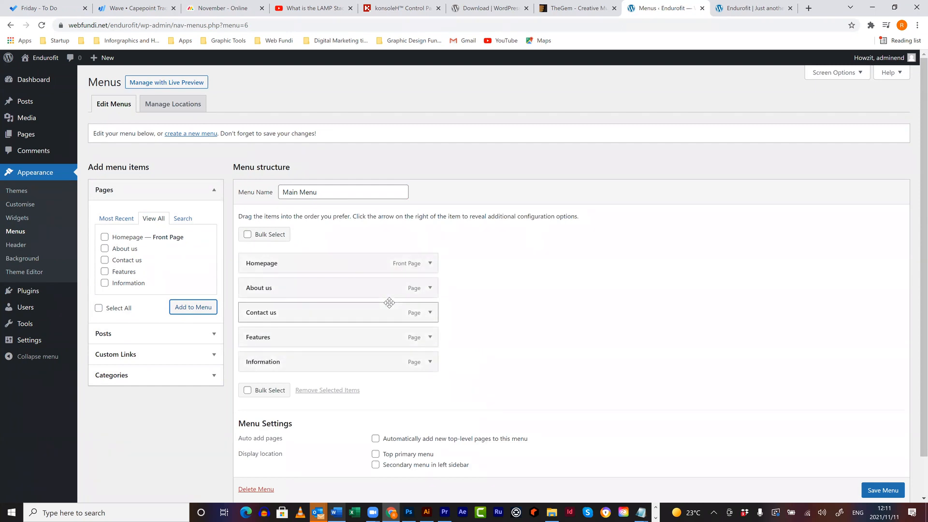
- Move Contact us below Information and nest Features under Information
left_click_drag(298, 315, 298, 366)
left_click_drag(289, 317, 304, 342)
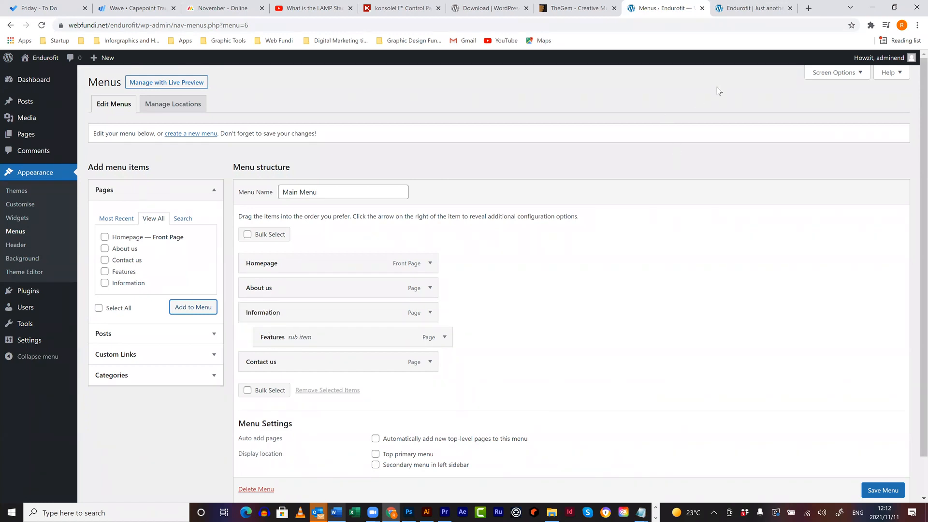
left_click(737, 10)
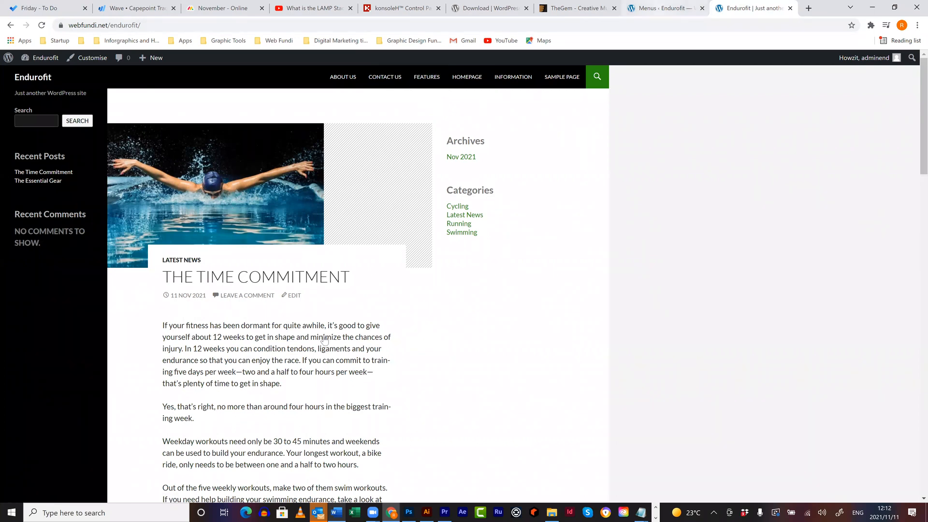
left_click(663, 8)
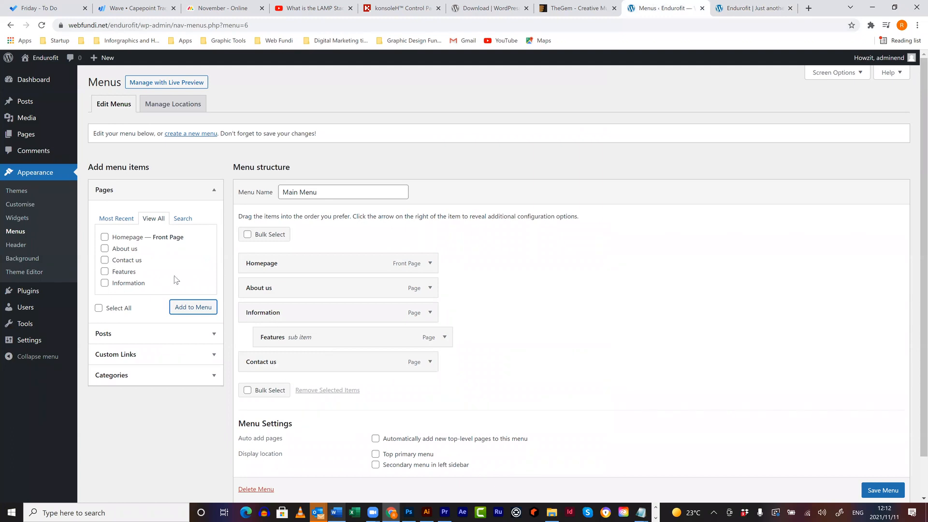
left_click(123, 355)
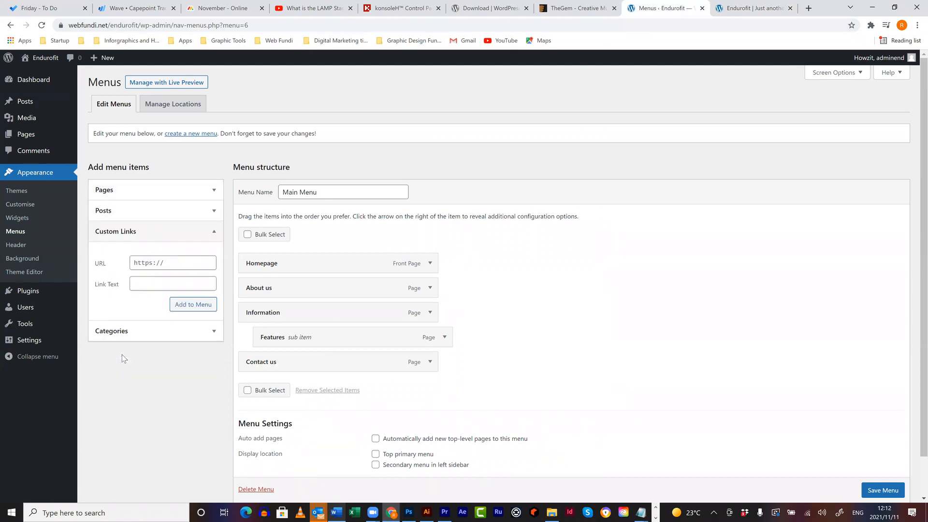
- Add a custom link with URL '#' and link text 'The show' to Main Menu
left_click(171, 262)
type("#")
double_click(131, 263)
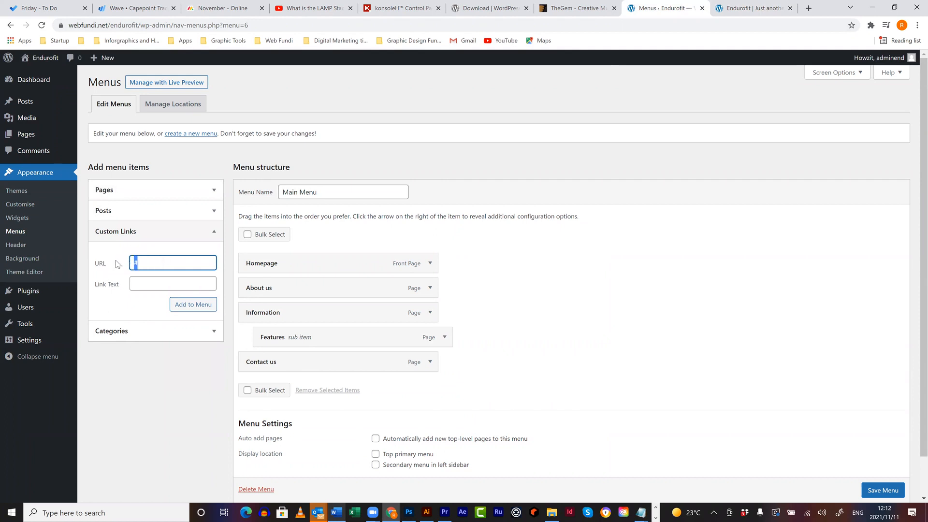
left_click(143, 279)
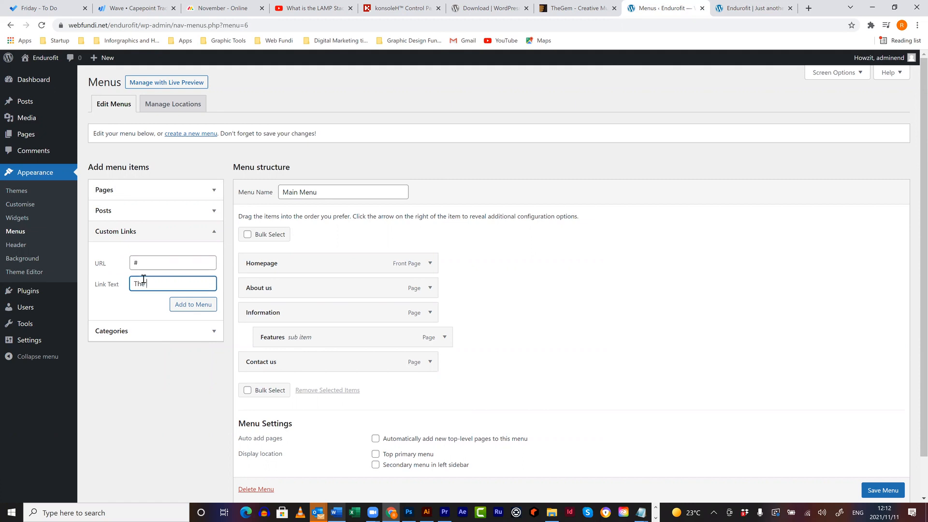
type("The show")
left_click(191, 304)
- Place The show after About us, nest Information and Features beneath it, and save Main Menu
left_click_drag(280, 386, 282, 314)
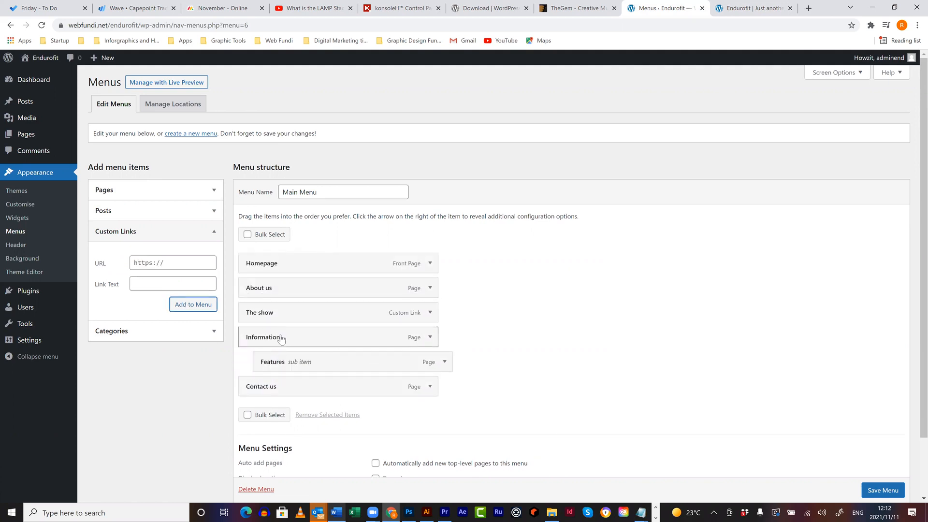
left_click_drag(278, 361, 307, 360)
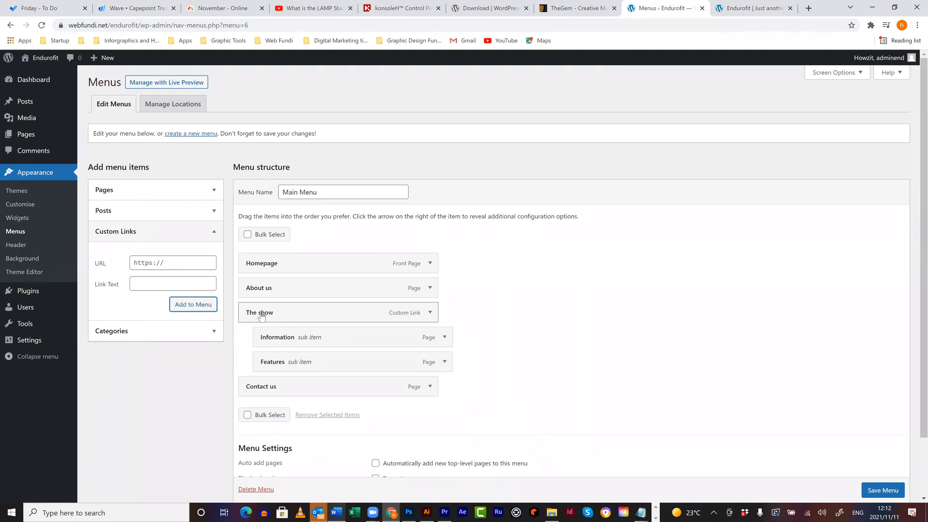
left_click(869, 492)
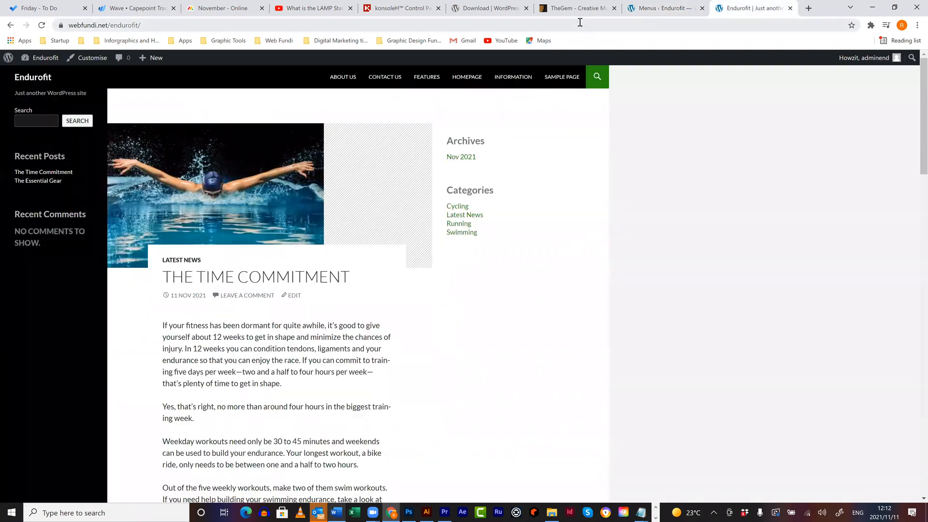
left_click(580, 21)
- Reload the live site, then open the Customizer and its menu settings from the admin
key("Return")
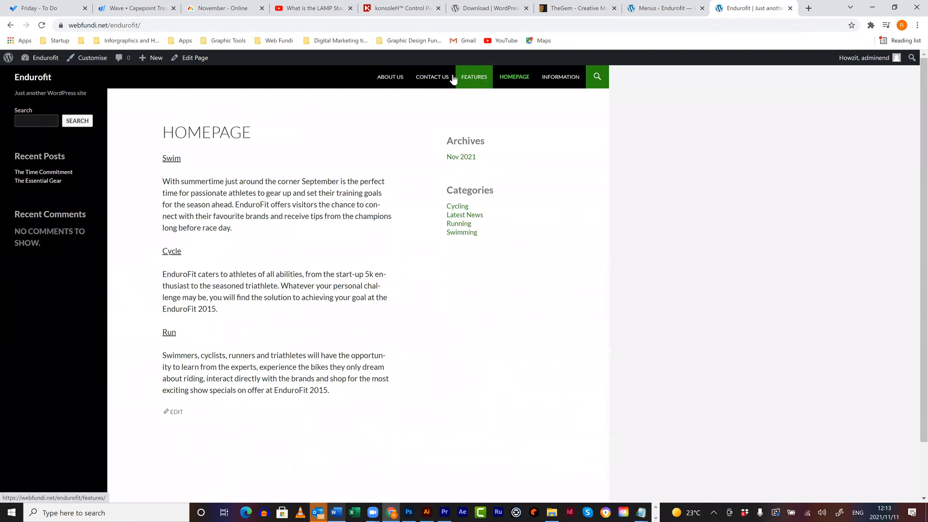
left_click(655, 21)
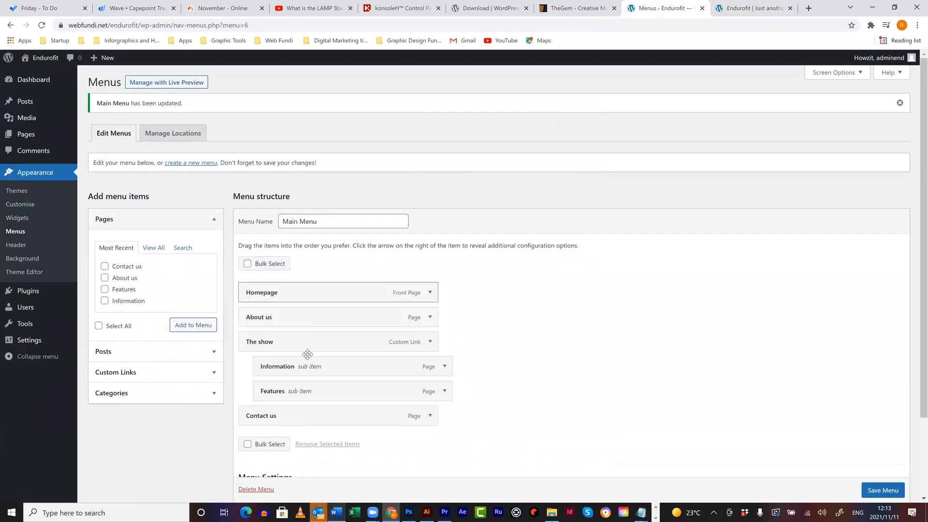
scroll(344, 383, "down", 2)
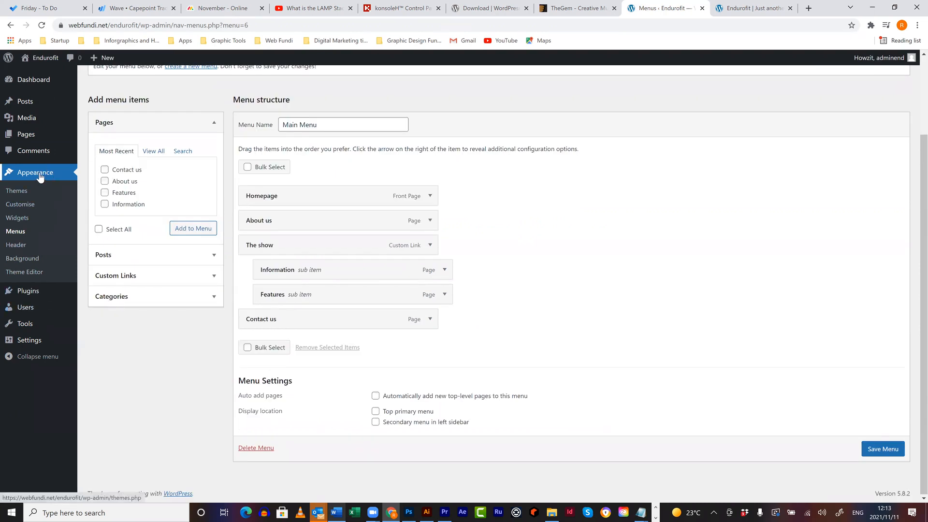
left_click(27, 205)
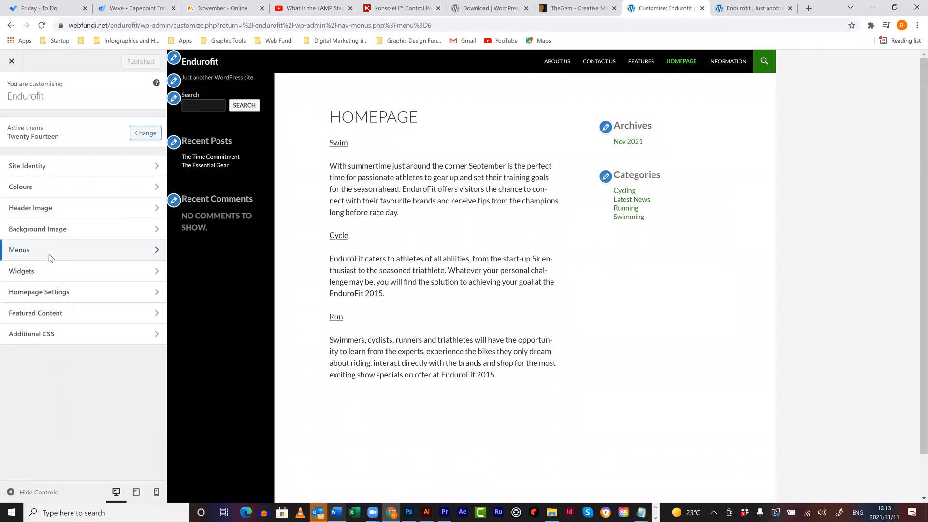
left_click(51, 251)
- Assign Main Menu to the top primary menu location, publish, and close the Customizer
left_click(60, 140)
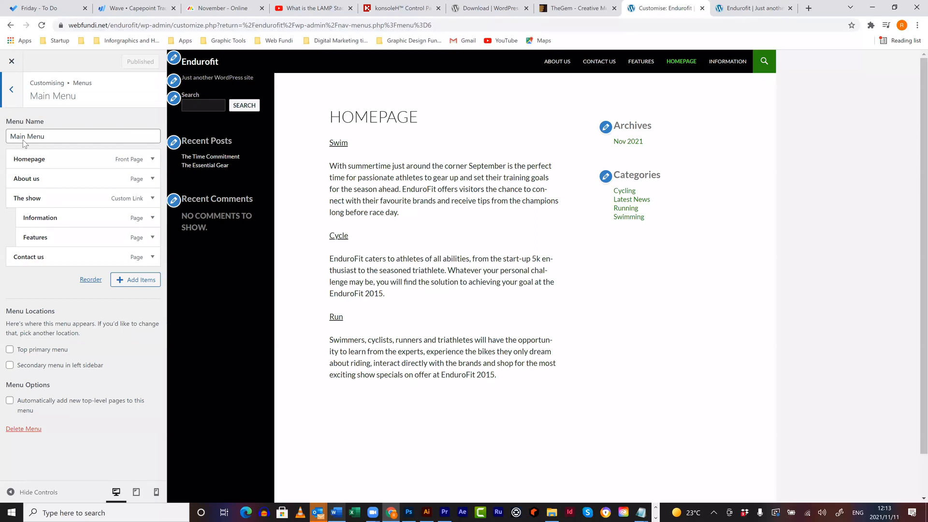
key("Escape")
left_click(77, 228)
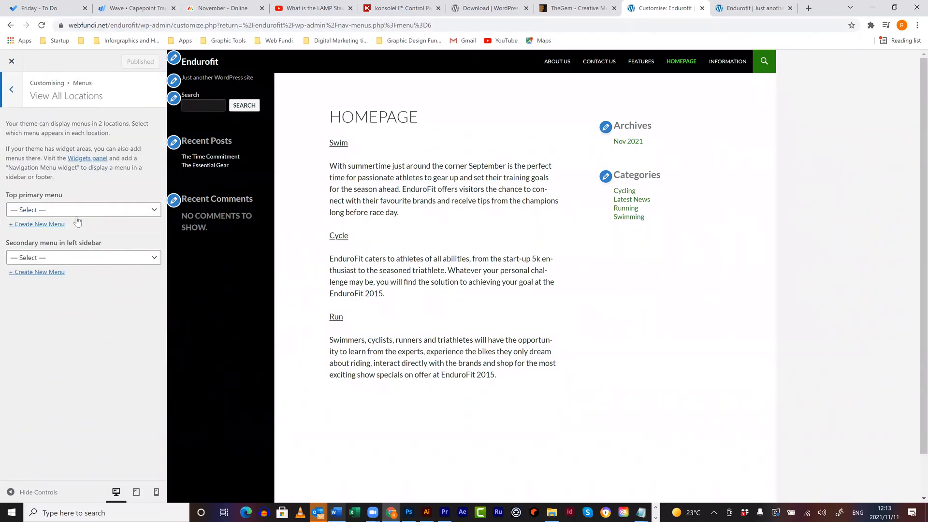
left_click(76, 215)
left_click(70, 244)
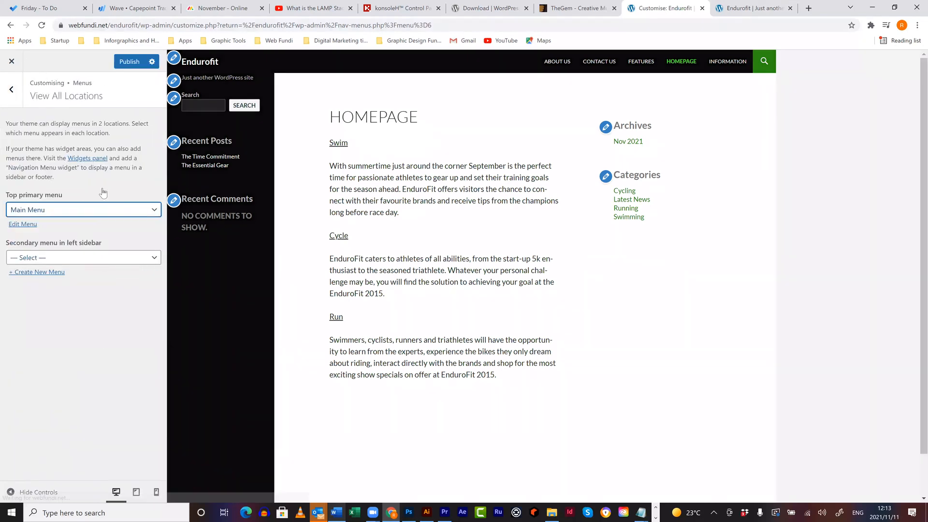
left_click(129, 61)
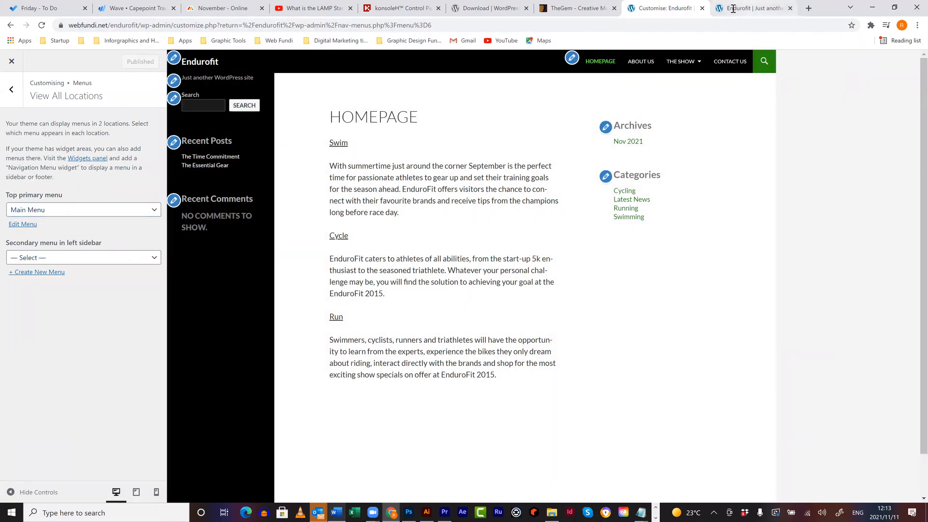
left_click(12, 62)
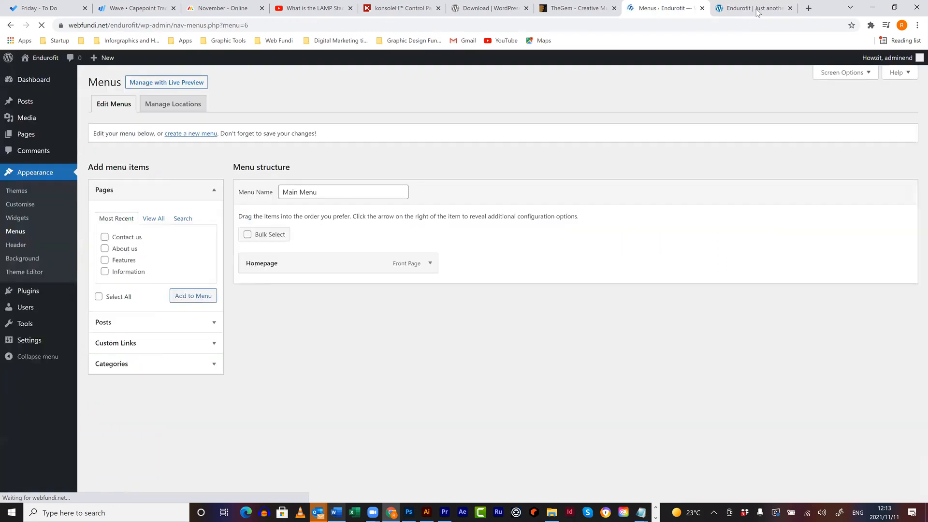
left_click(750, 15)
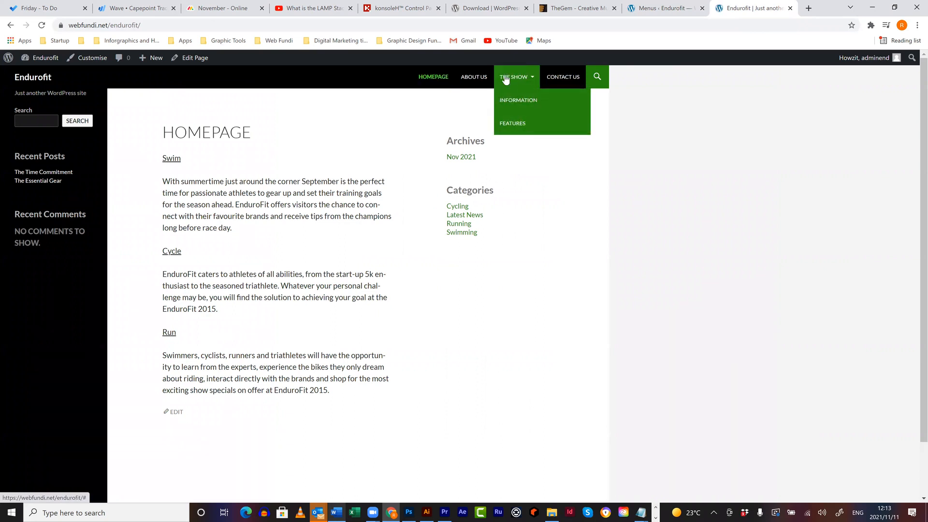
- Return to the Menus admin tab showing Main Menu's Homepage, About us, The show and Contact us items
mouse_move(517, 77)
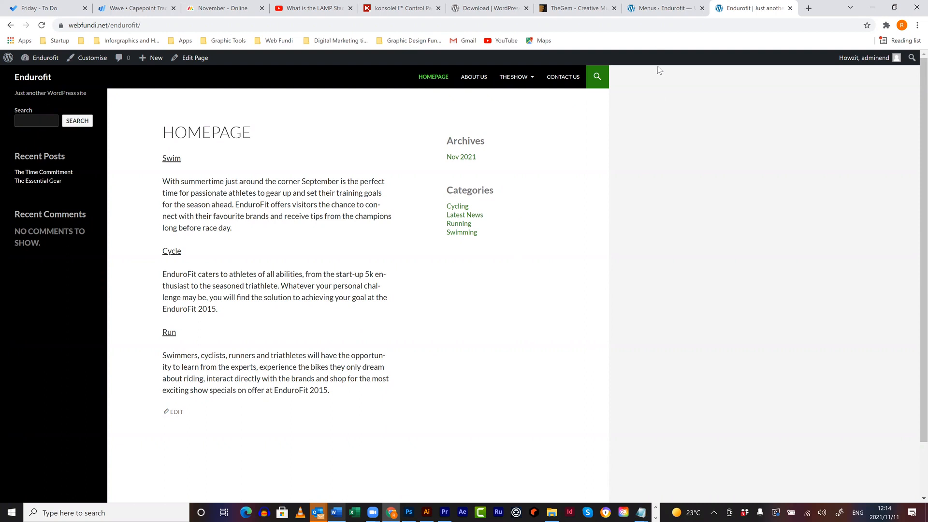
key("ctrl+shift+Tab")
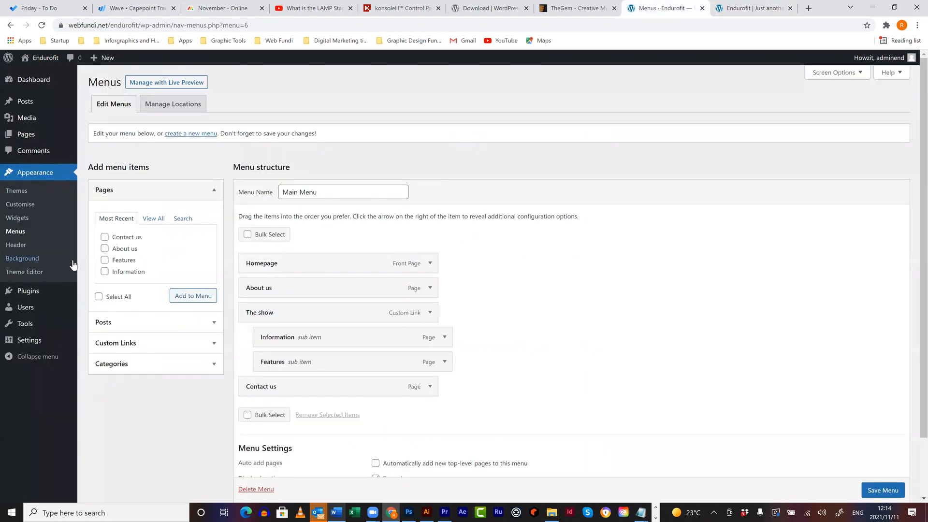
- Open the Widgets editor and expand the Content Sidebar, comparing it against the live homepage
left_click(16, 218)
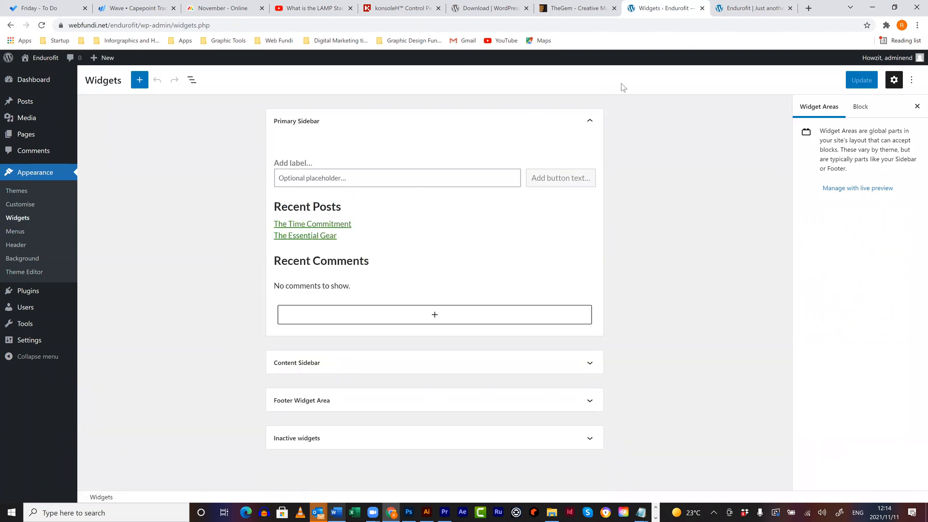
left_click(746, 9)
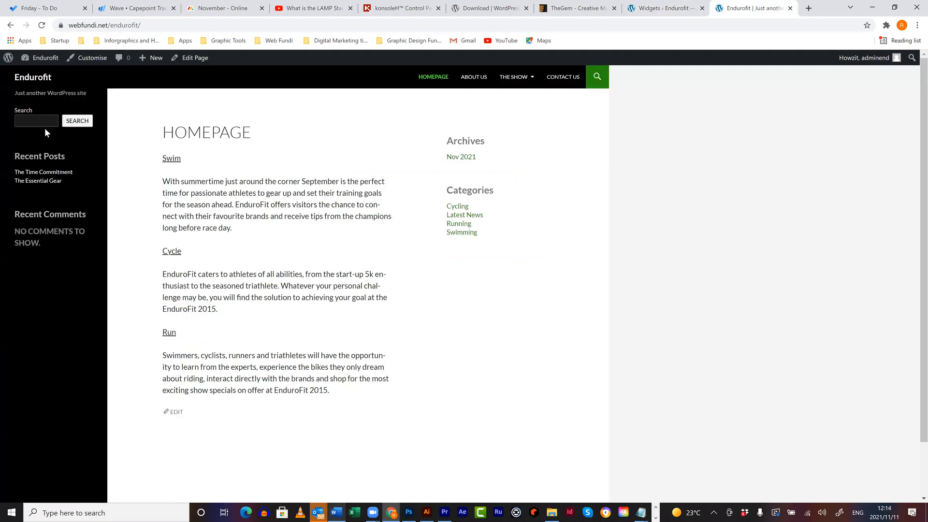
left_click(660, 8)
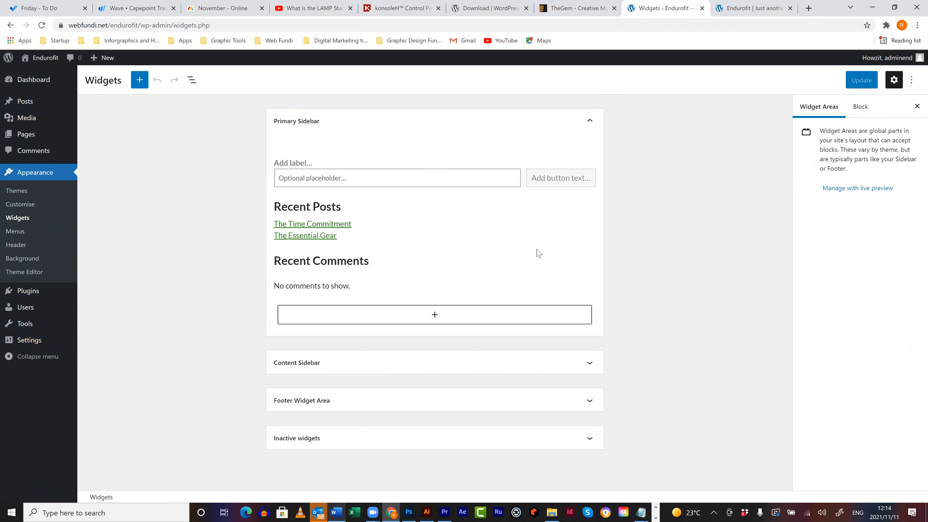
left_click(410, 364)
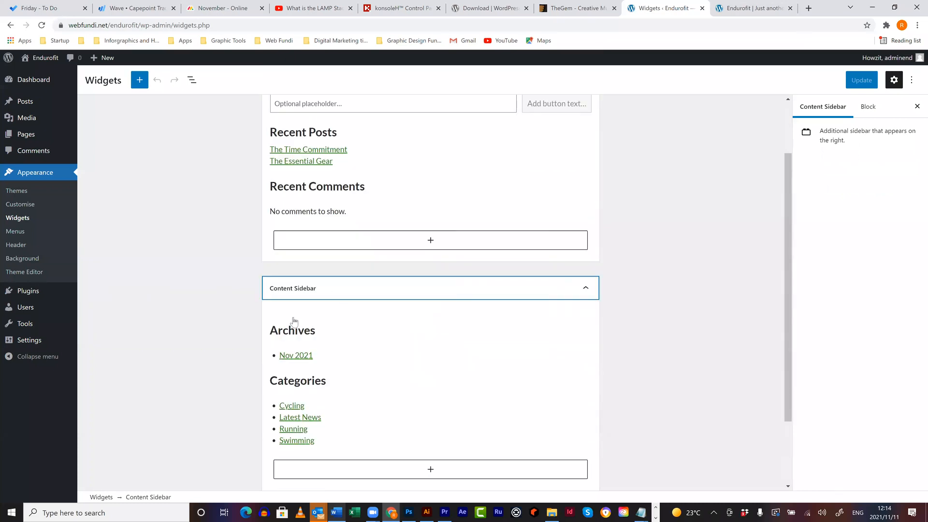
scroll(293, 321, "down", 2)
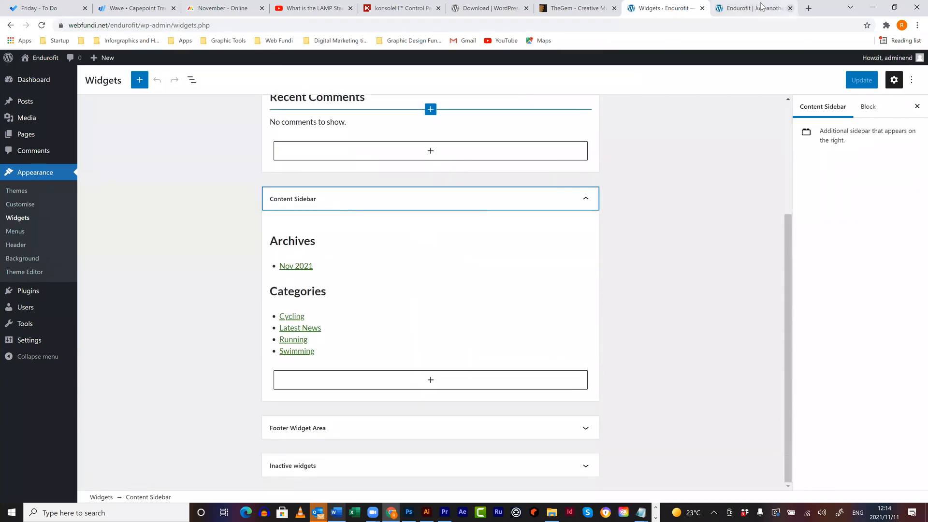
key("ctrl+Tab")
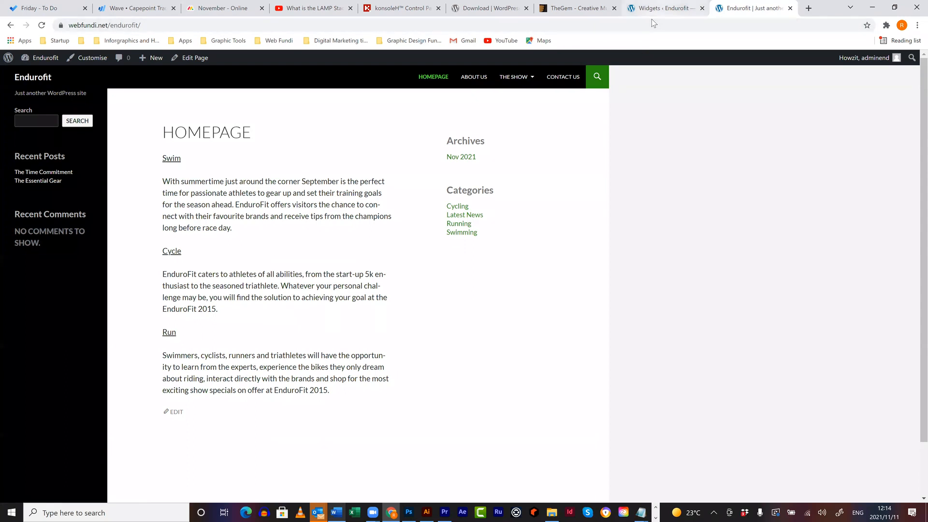
left_click(661, 8)
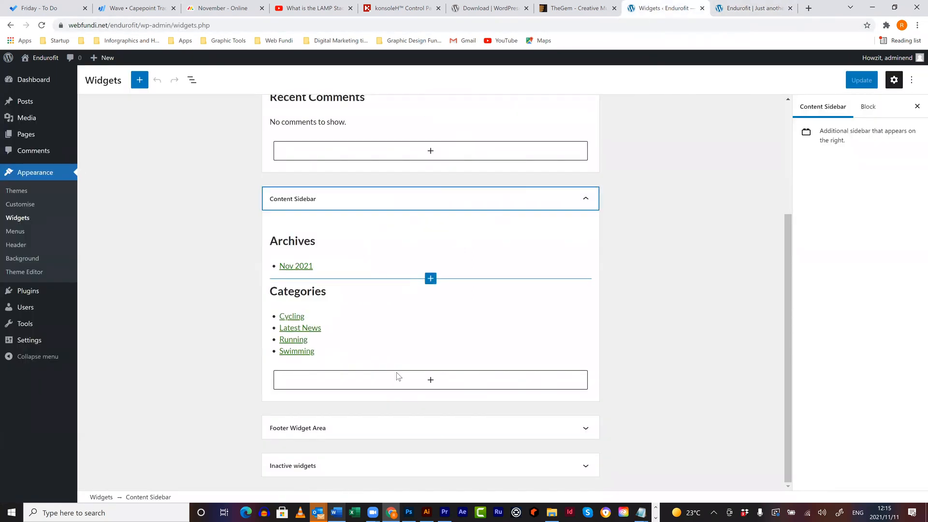
- Expand the Footer Widget Area and Inactive widgets, checking them against the live site
left_click(380, 426)
scroll(439, 433, "down", 1)
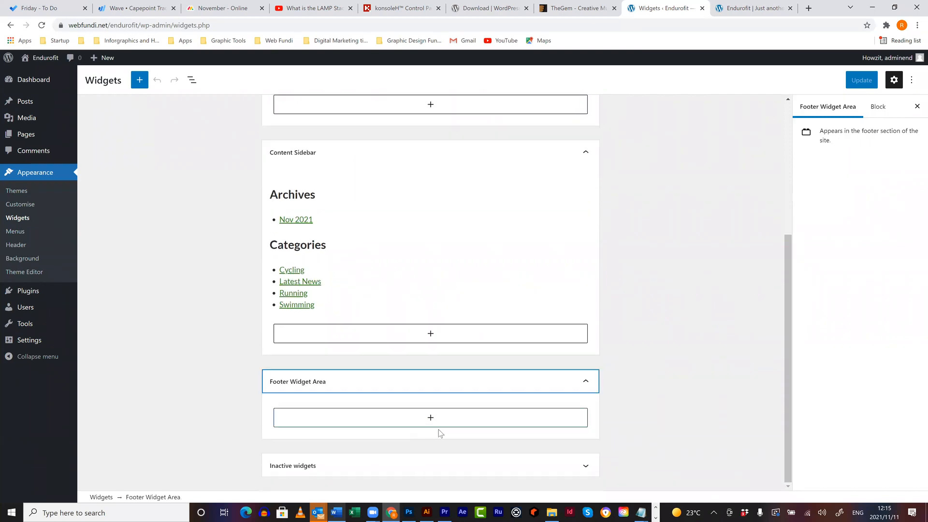
left_click(397, 464)
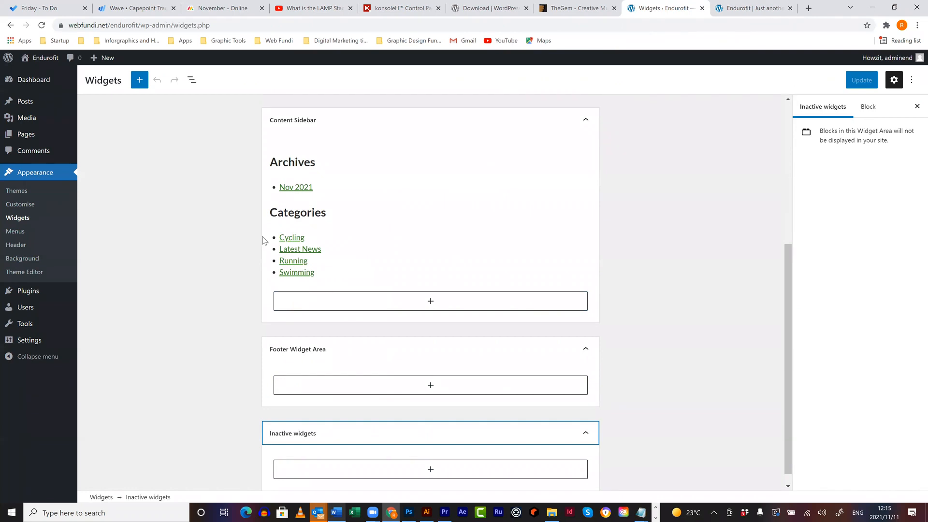
left_click(750, 9)
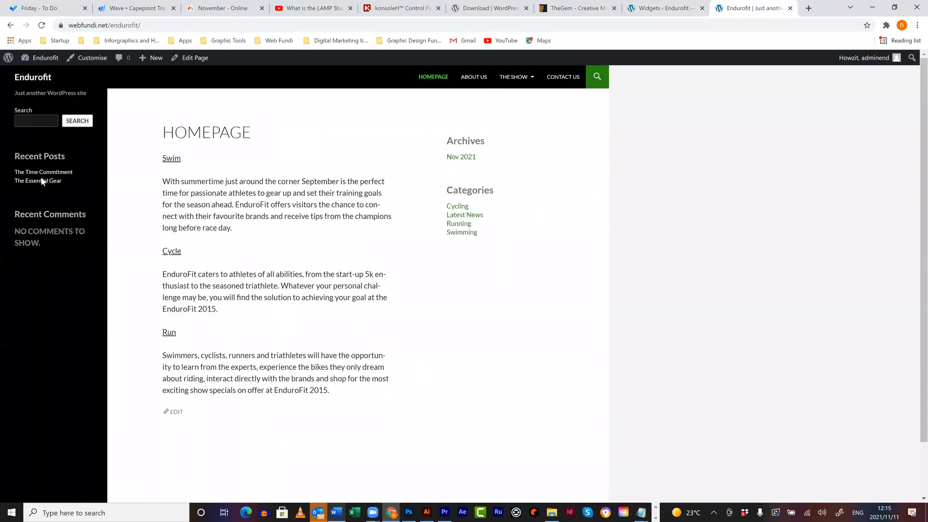
left_click(662, 8)
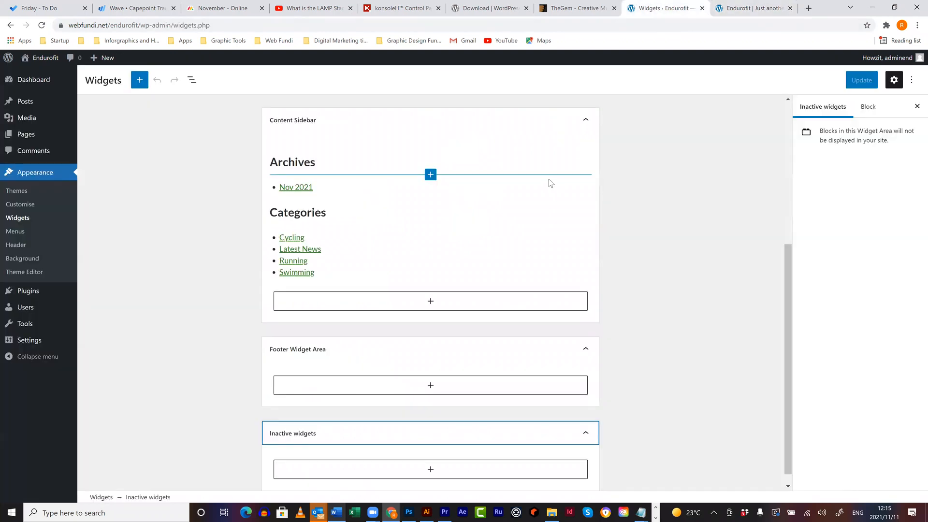
scroll(550, 178, "up", 3)
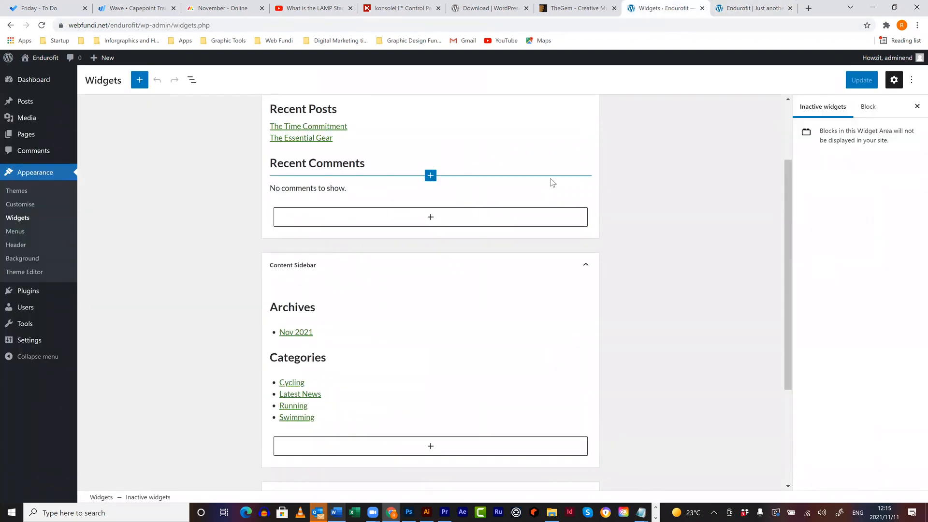
scroll(550, 182, "up", 2)
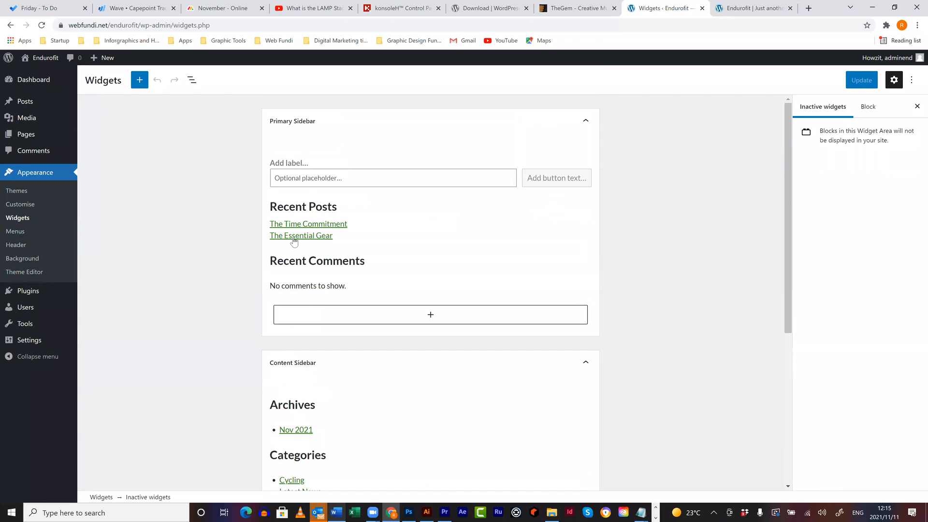
- Bring up the full block library for the Primary Sidebar, showing the Widgets category with Calendar
left_click(431, 315)
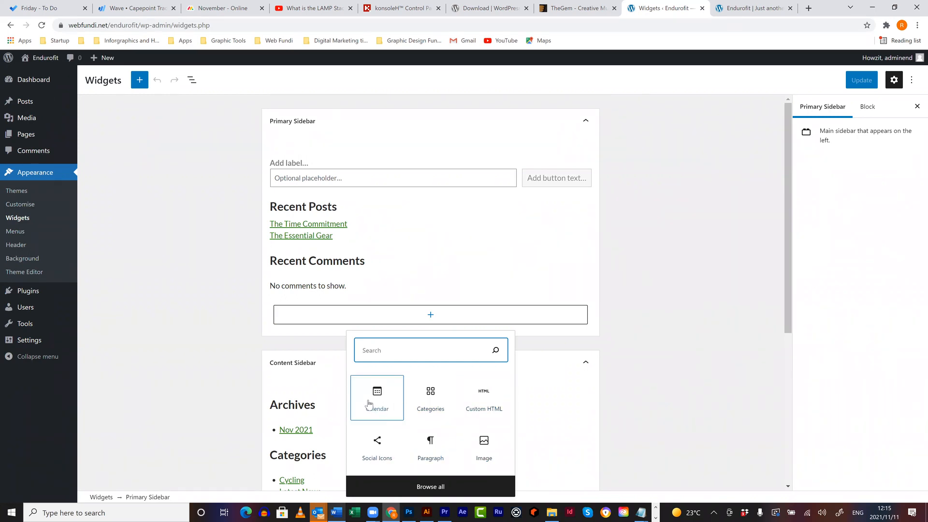
left_click(432, 487)
mouse_move(242, 135)
left_mouse_down()
mouse_move(233, 389)
mouse_move(228, 298)
mouse_move(243, 122)
left_mouse_up()
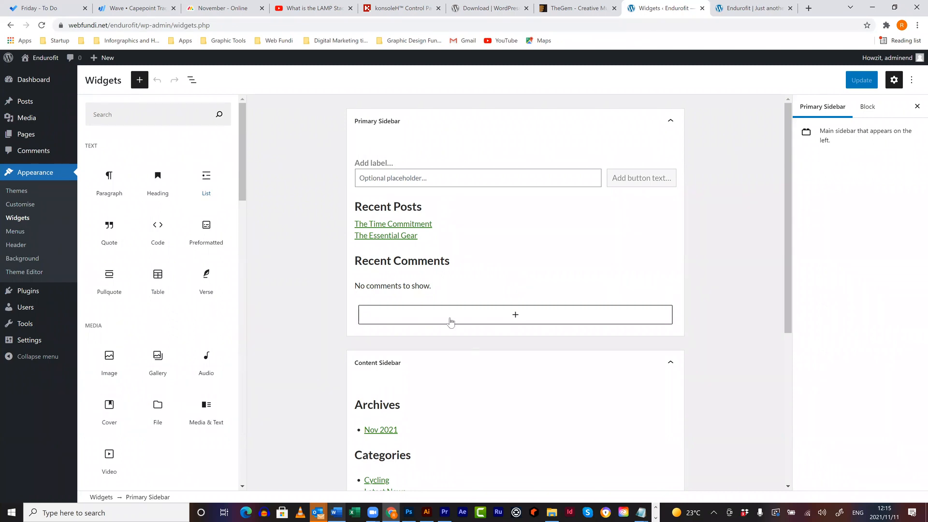
- Add a Calendar block to the Primary Sidebar
left_click(510, 316)
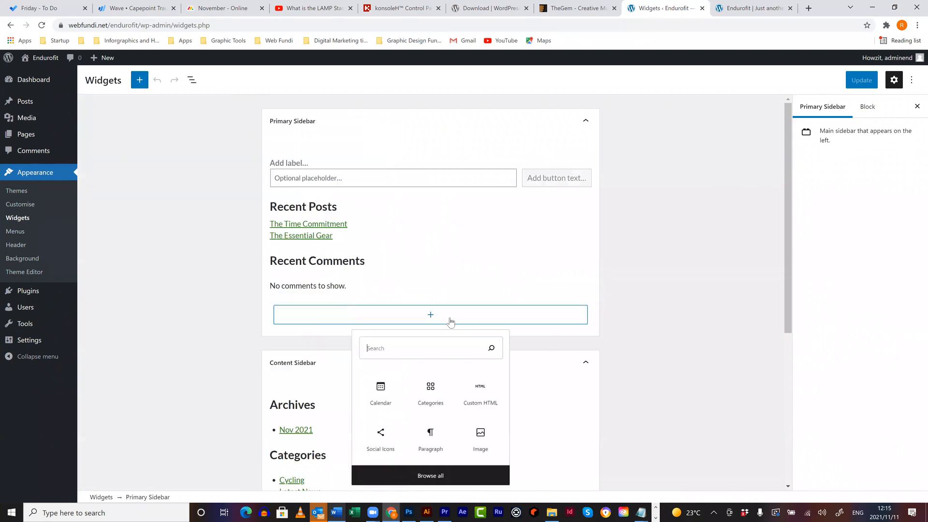
left_click(384, 399)
scroll(488, 285, "down", 7)
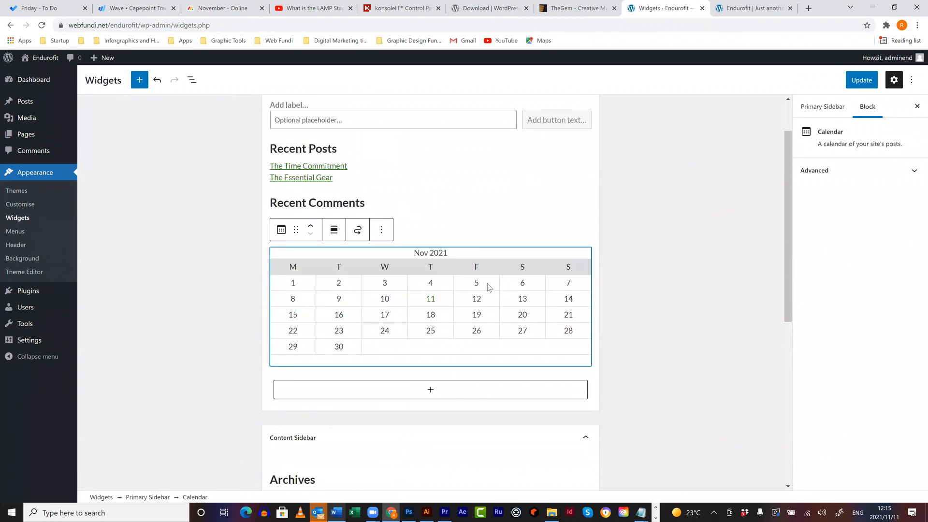
scroll(488, 287, "down", 1)
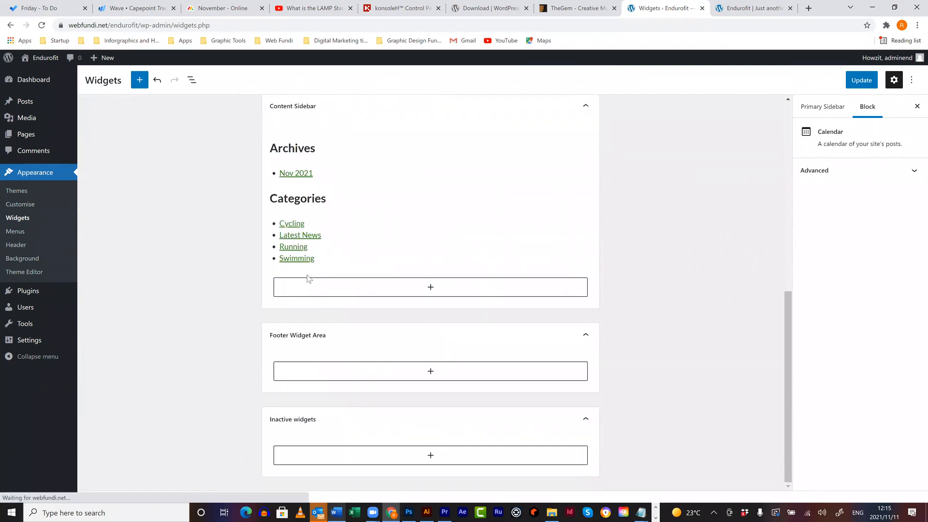
- Insert an empty Custom HTML block into the Content Sidebar
left_click(379, 289)
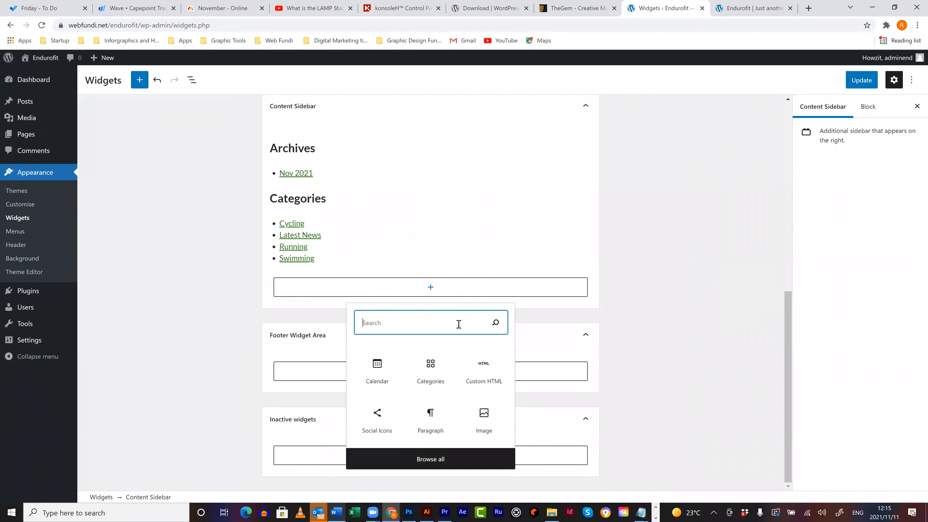
left_click(486, 375)
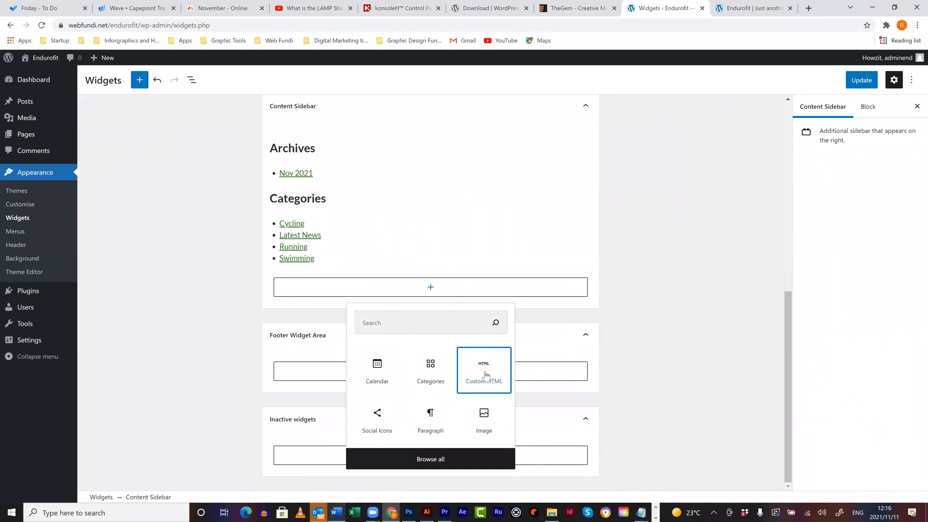
left_click(486, 375)
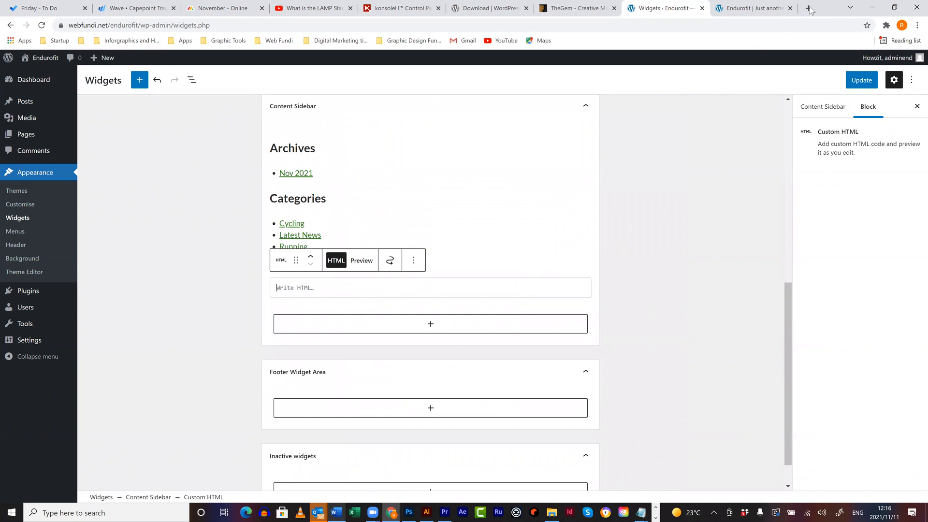
key("ctrl+t")
- Search YouTube for 'endurofit' and open the 'Why you should join EnduroFit' video
type("youtube.com")
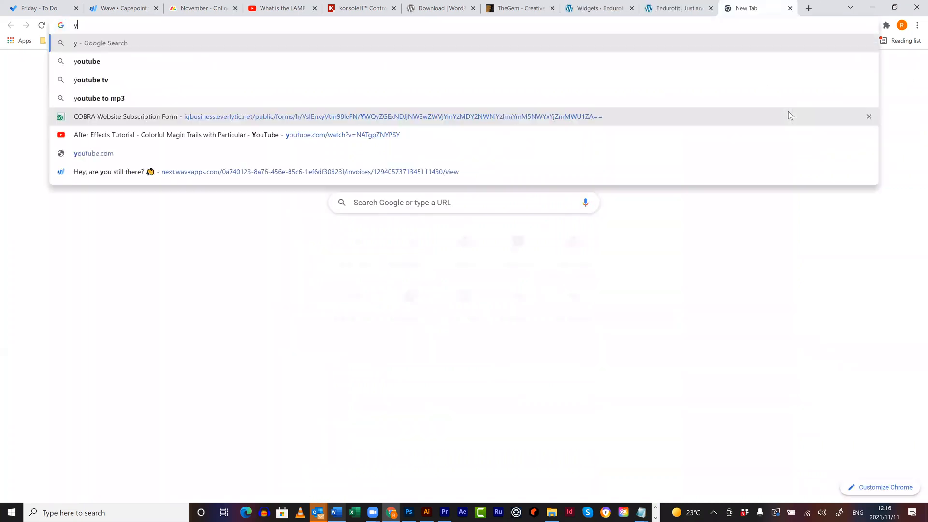
key("Return")
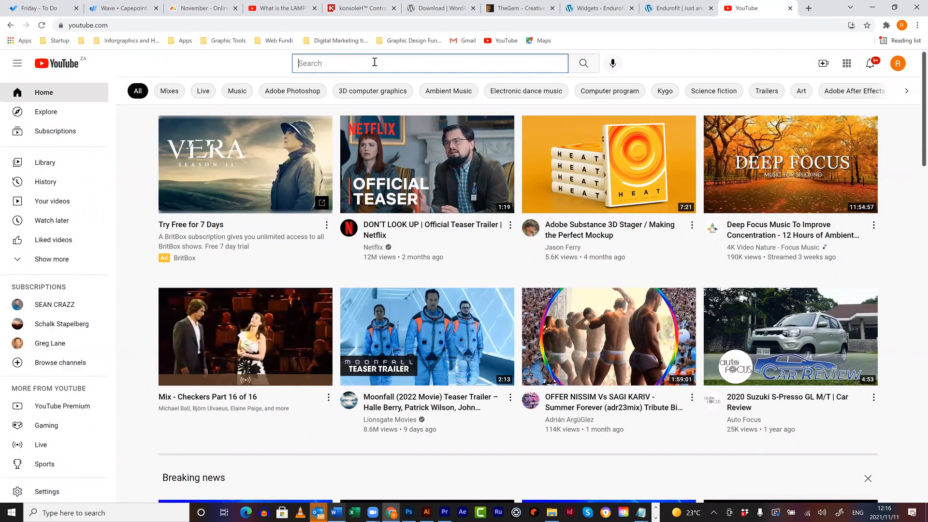
type("endur")
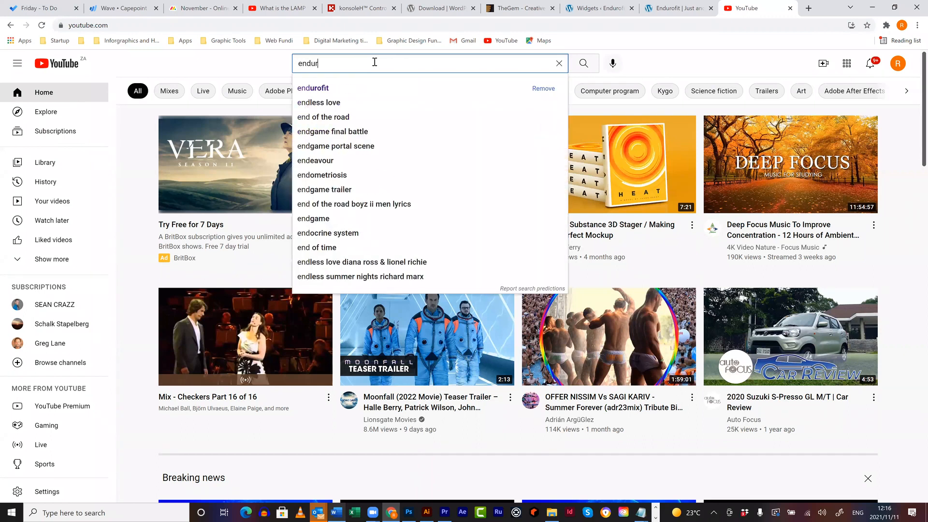
type("ofit")
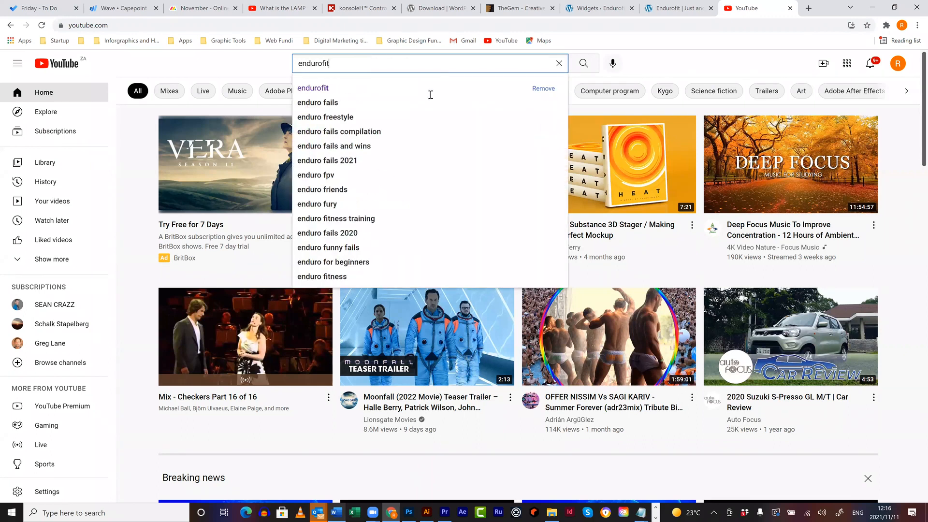
key("Return")
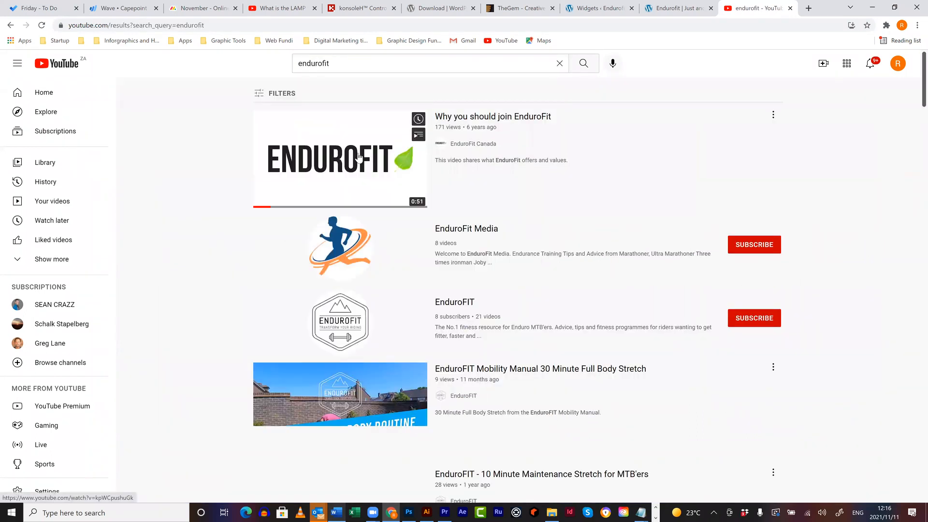
left_click(360, 156)
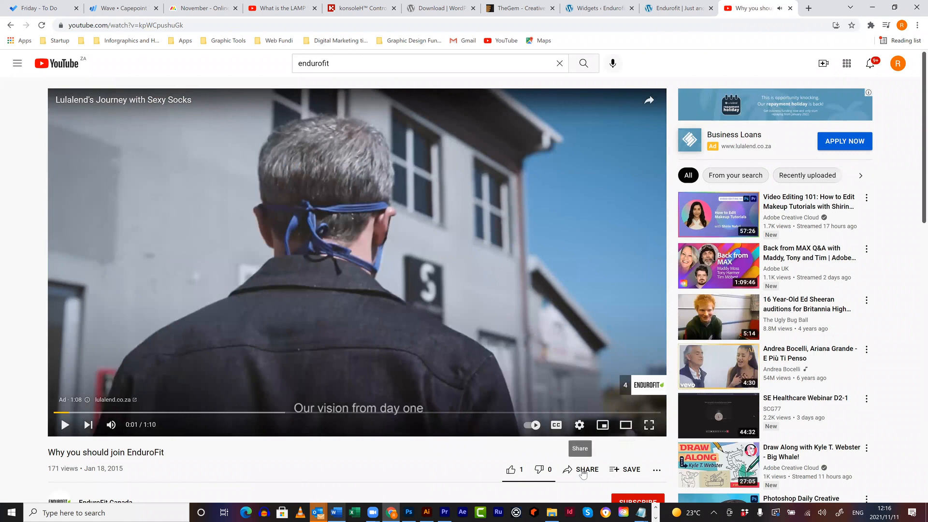
- Select and copy the video's iframe embed code from the Share > Embed view
left_click(582, 471)
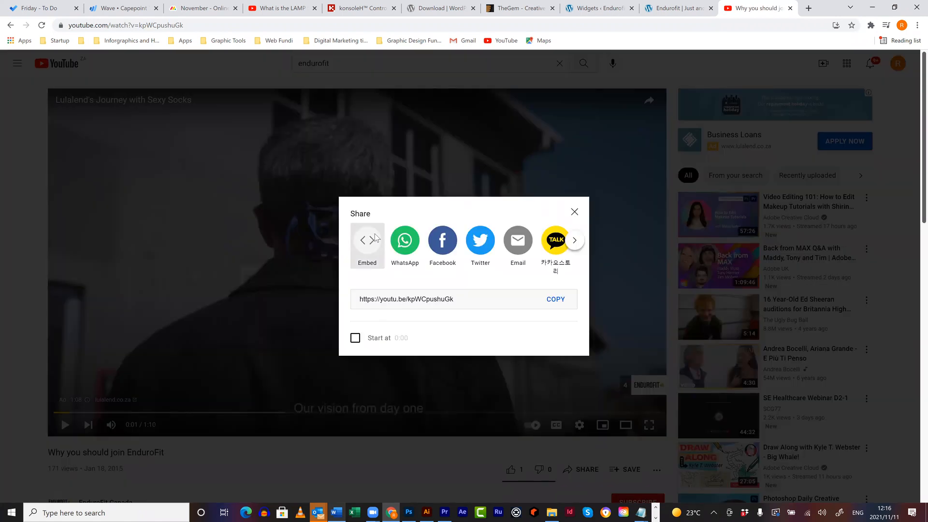
left_click(372, 240)
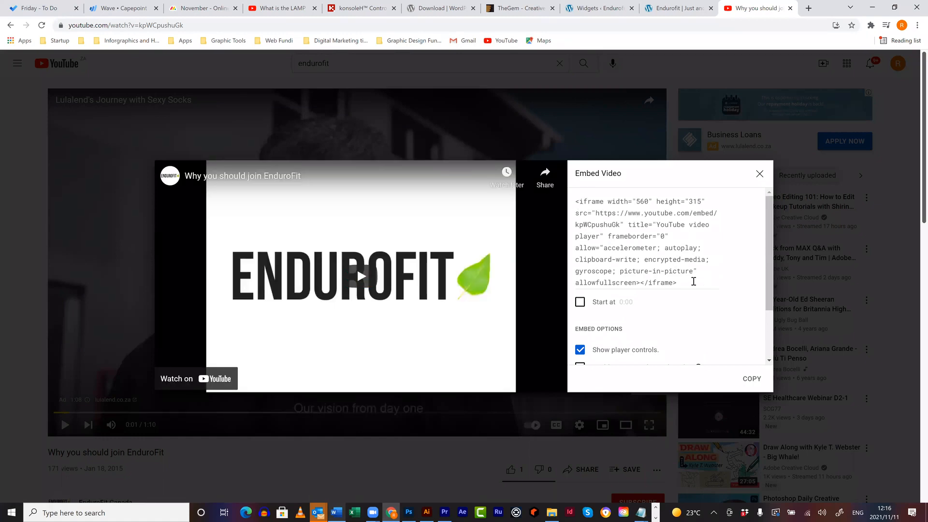
left_click_drag(678, 283, 575, 209)
key("ctrl+c")
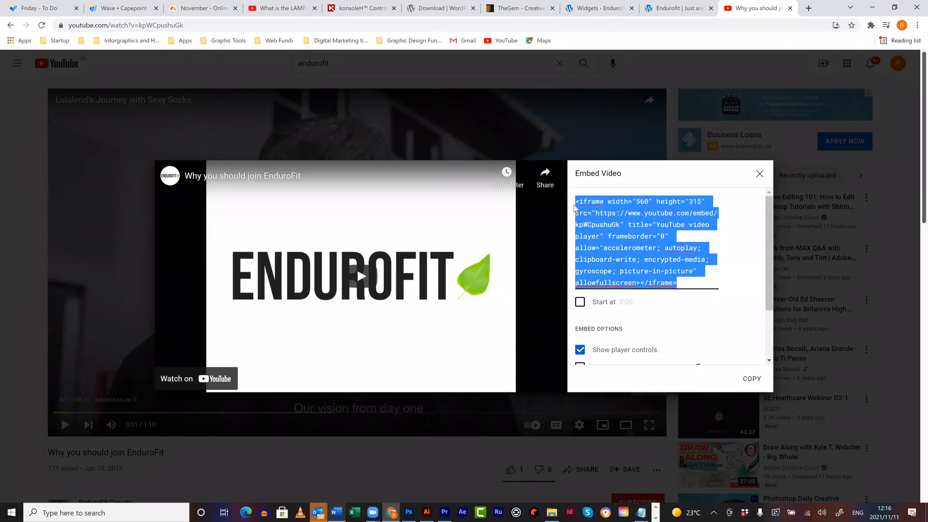
left_click(758, 177)
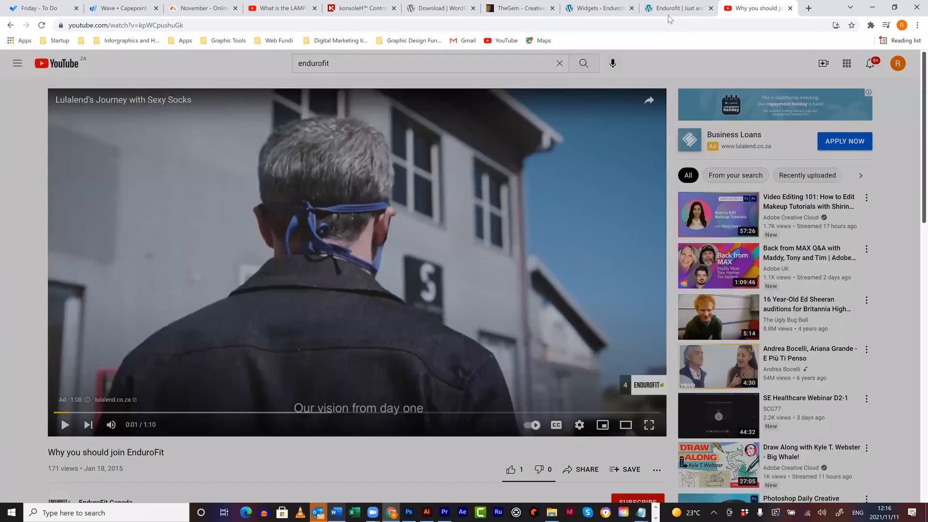
- Paste the YouTube iframe code into the Content Sidebar's Custom HTML block and update the widgets
key("ctrl+shift+Tab")
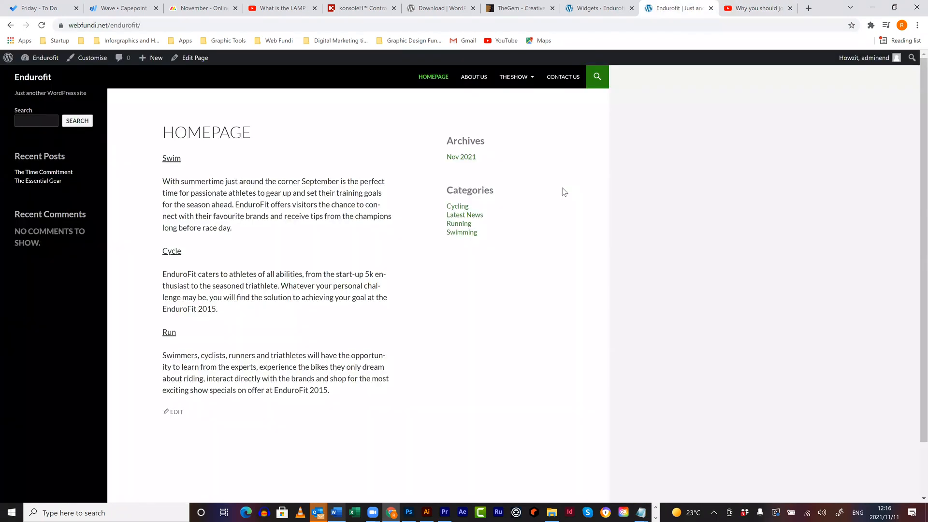
key("ctrl+shift+Tab")
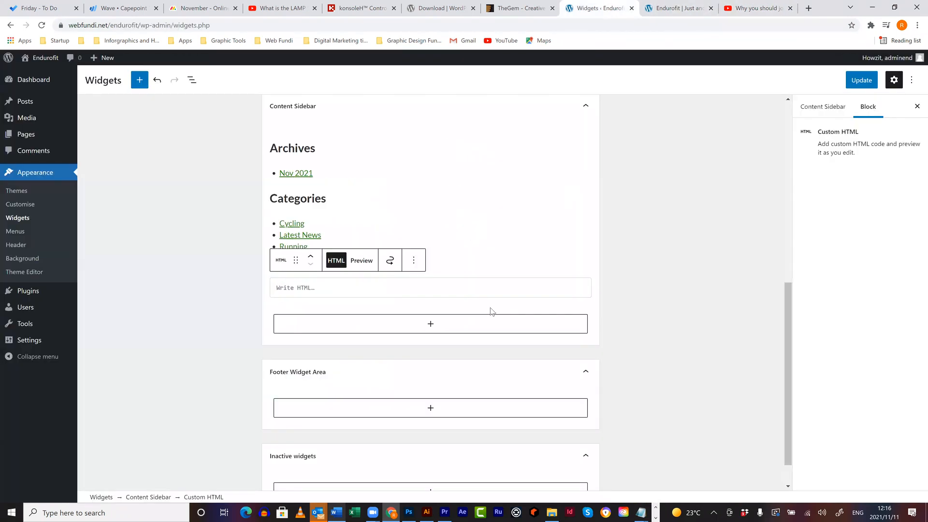
left_click(345, 289)
key("ctrl+v")
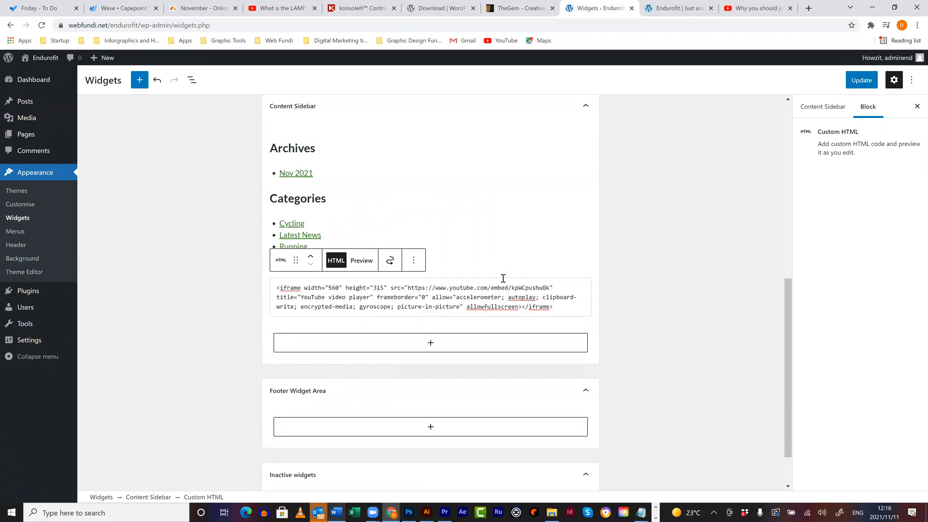
left_click(570, 245)
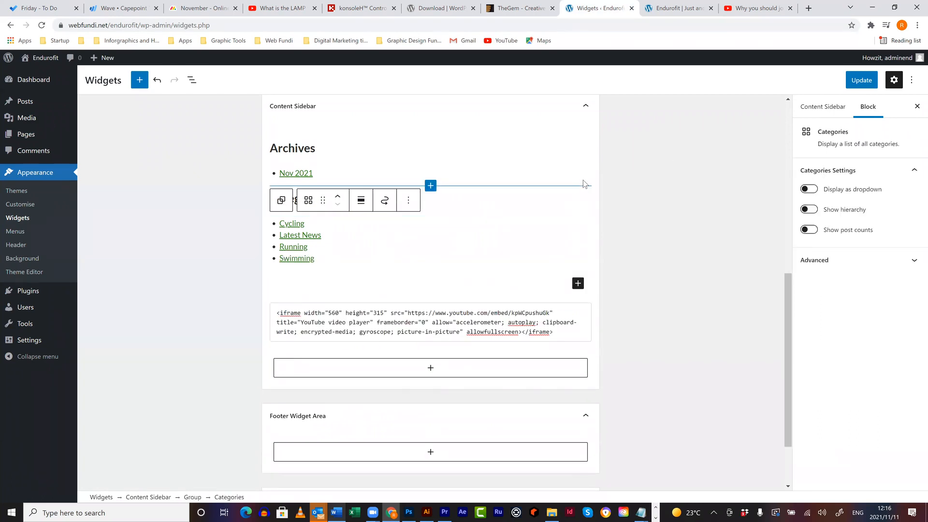
left_click(584, 188)
left_click(849, 83)
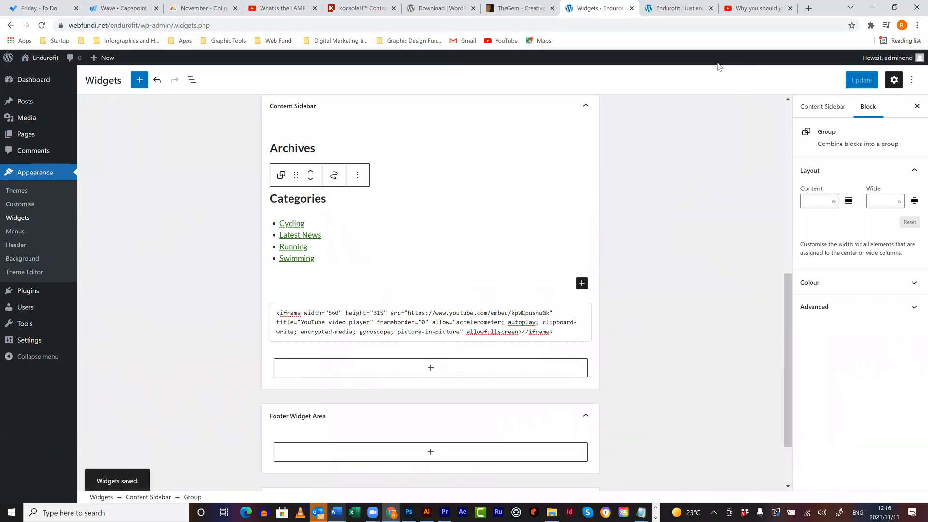
left_click(702, 9)
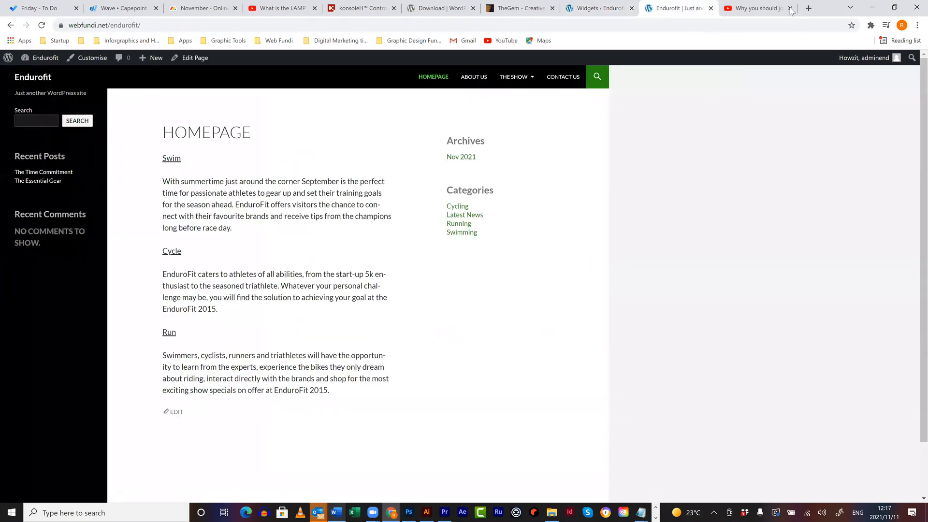
- Close the YouTube tab, reload the Endurofit homepage, and test-play then pause the embedded video
left_click(790, 8)
left_click(642, 26)
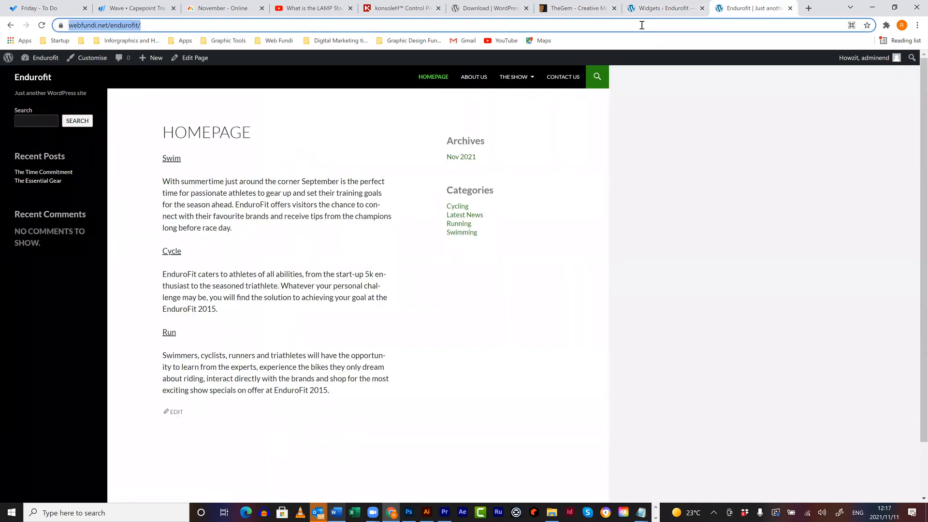
key("Return")
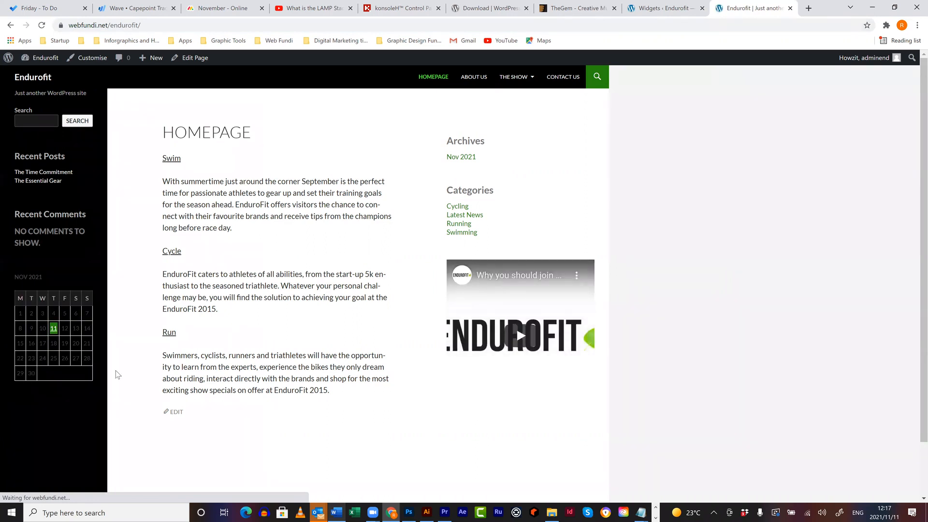
left_click(520, 338)
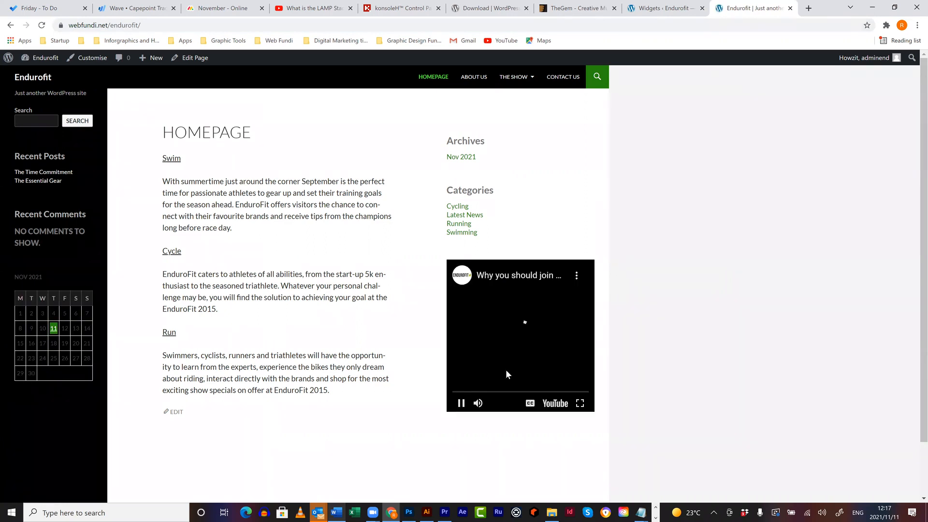
left_click(462, 404)
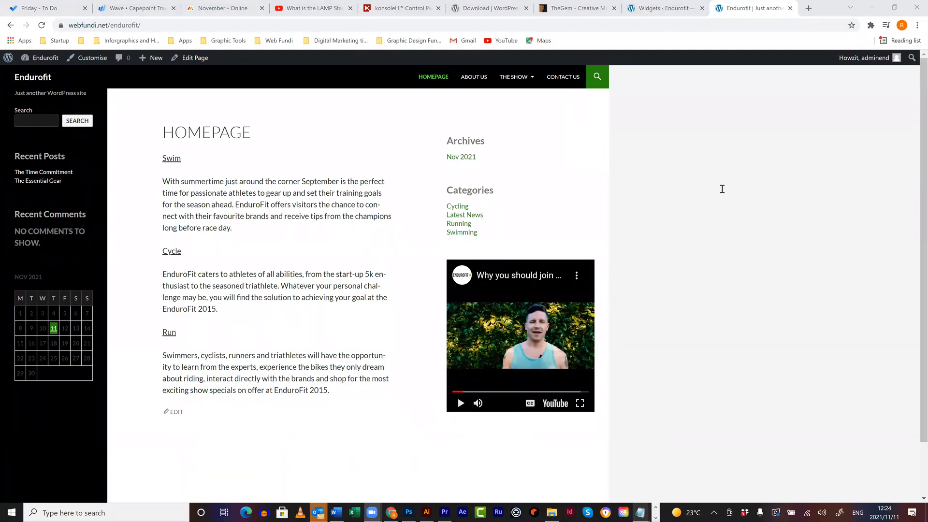
- Return to the Widgets editor and open a fresh browser tab
key("ctrl+shift+Tab")
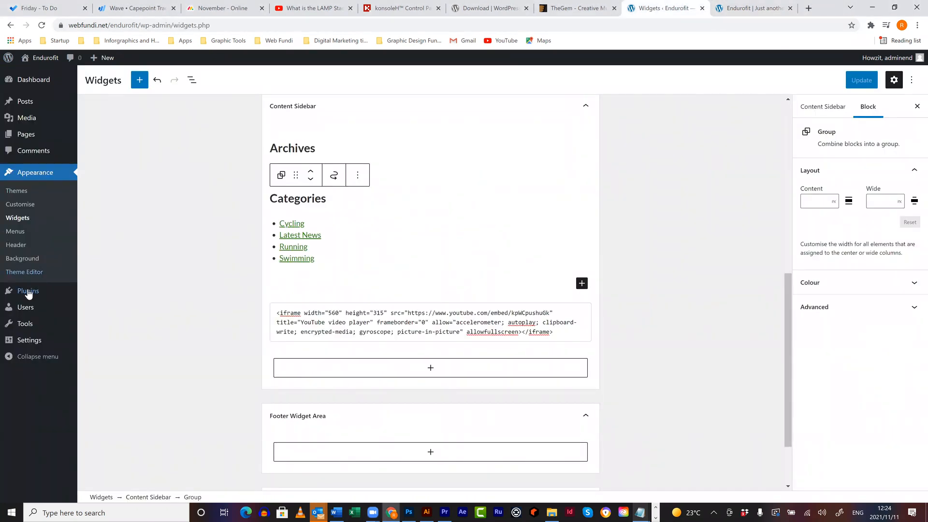
mouse_move(29, 294)
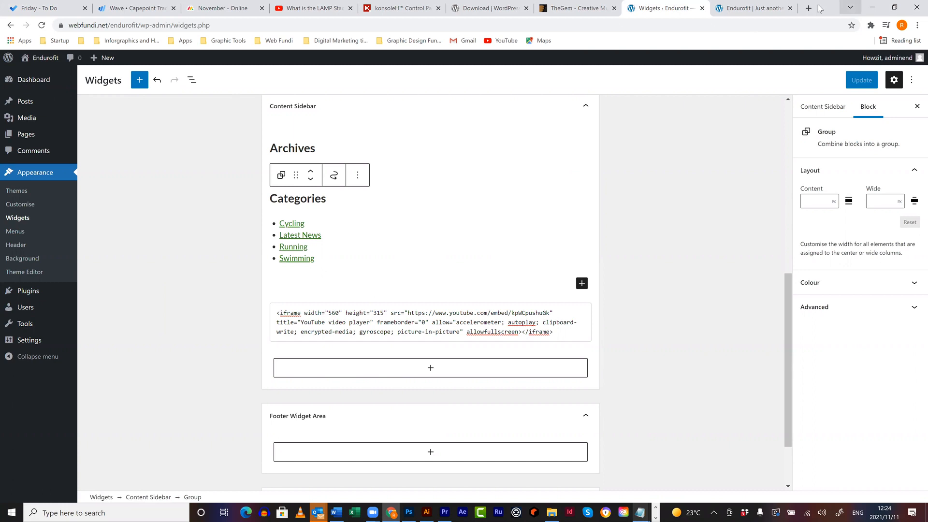
key("ctrl+t")
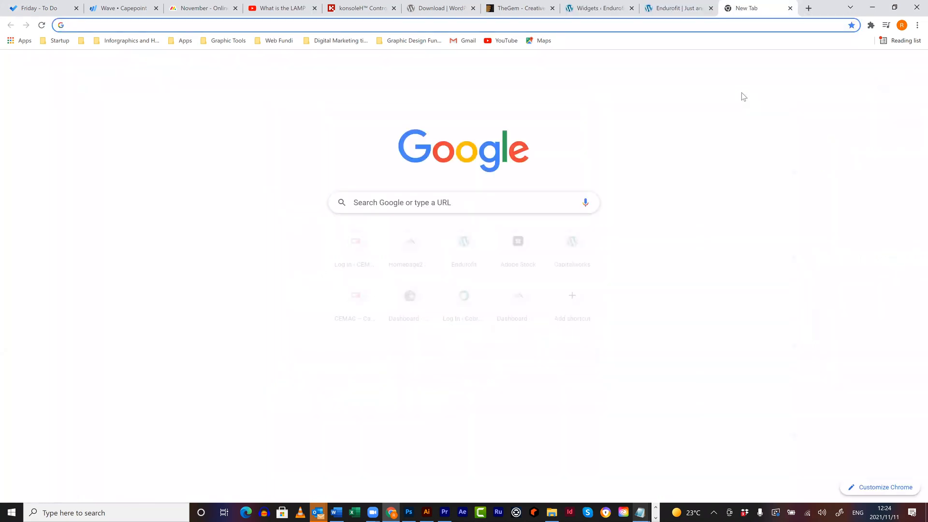
type("multi")
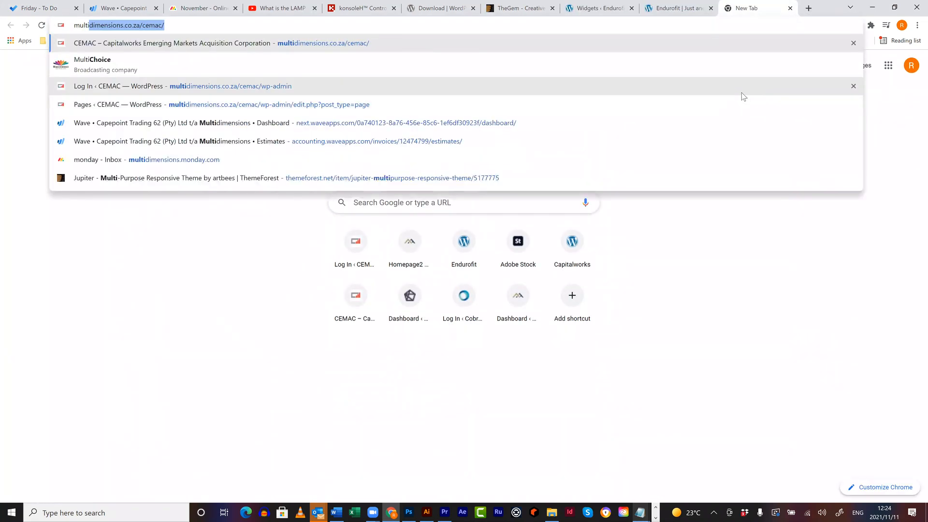
key("Return")
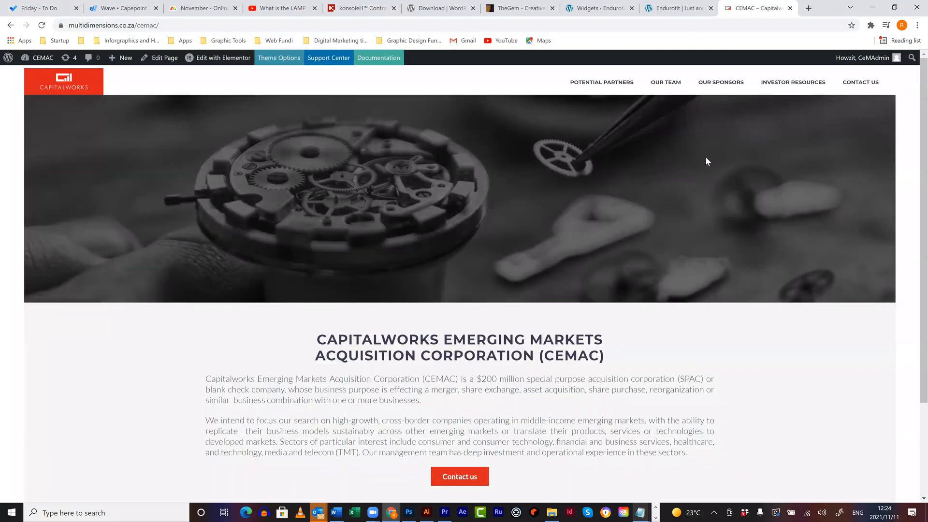
left_click(670, 83)
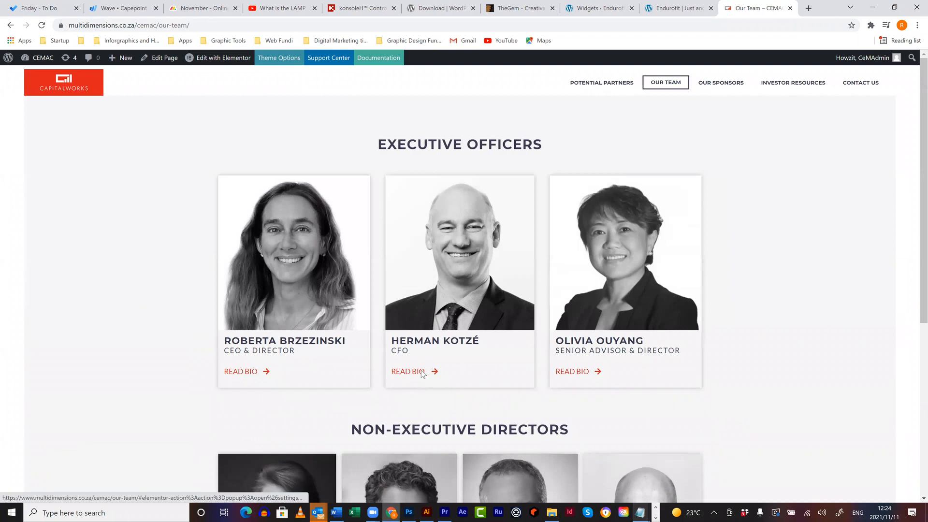
left_click(421, 372)
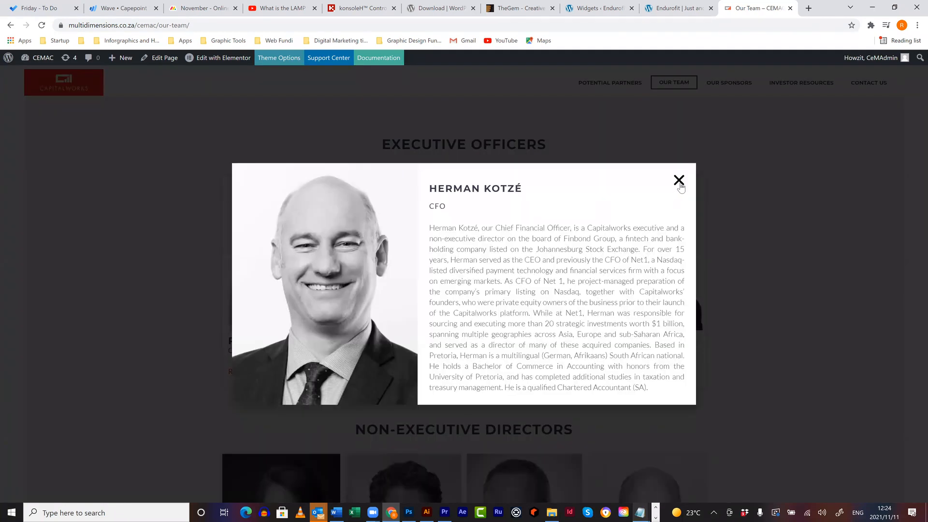
left_click(679, 181)
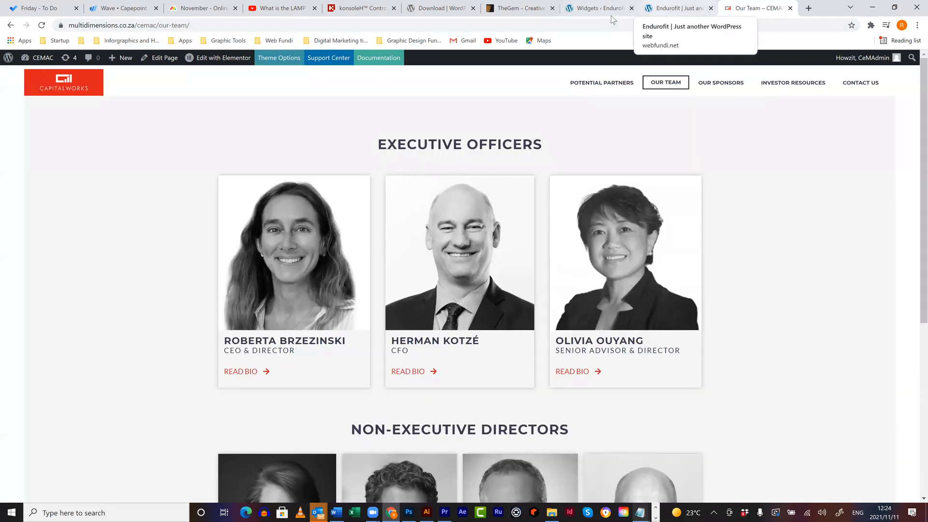
left_click(611, 15)
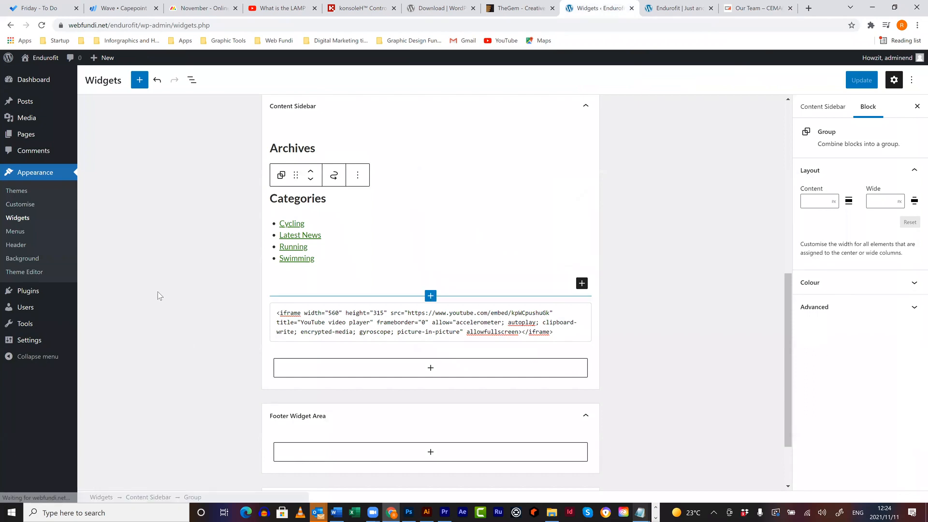
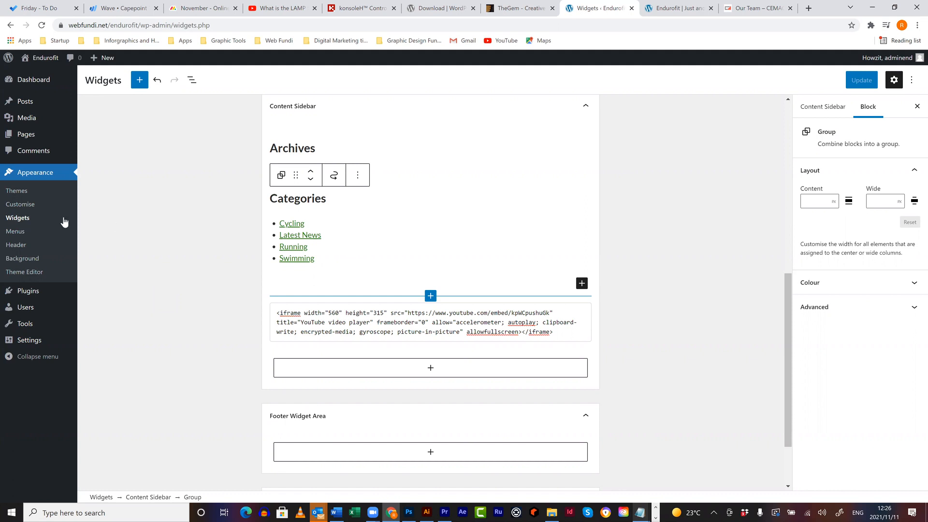
- View the list of all site pages, then go to the Add Plugins screen
mouse_move(41, 141)
left_click(103, 139)
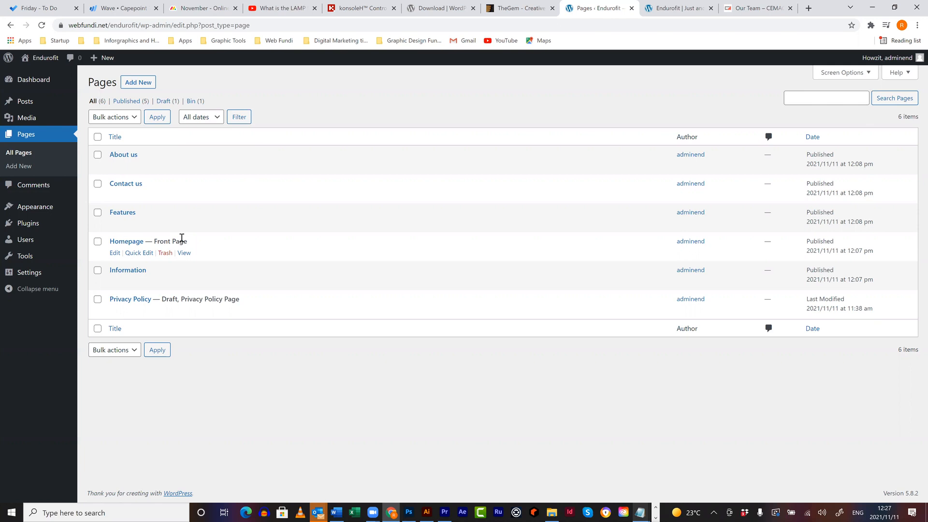
mouse_move(36, 226)
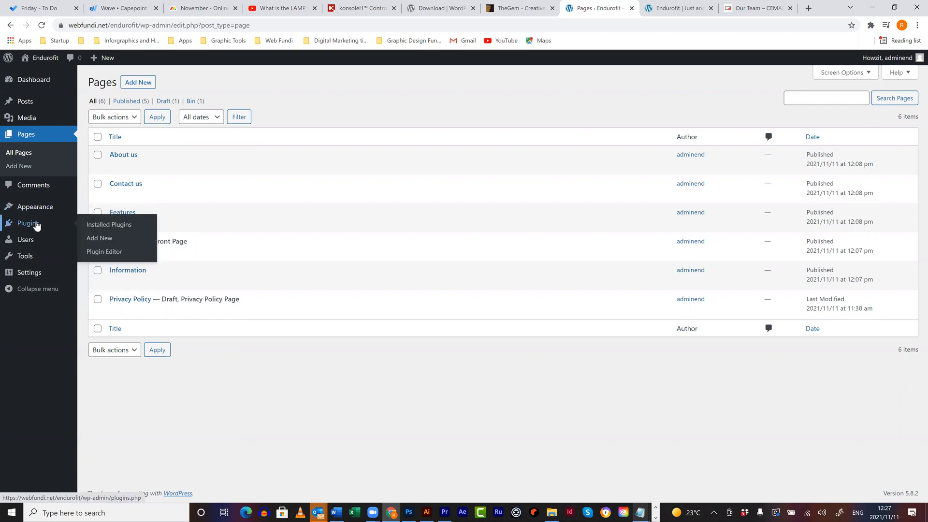
left_click(94, 243)
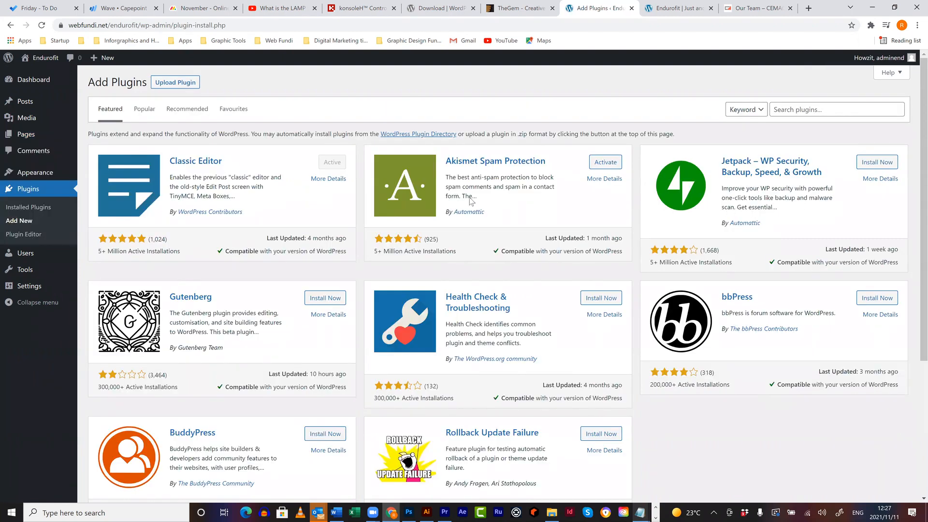
- Search for 'duplicate page', then install and activate the Duplicate Page plugin
left_click(793, 114)
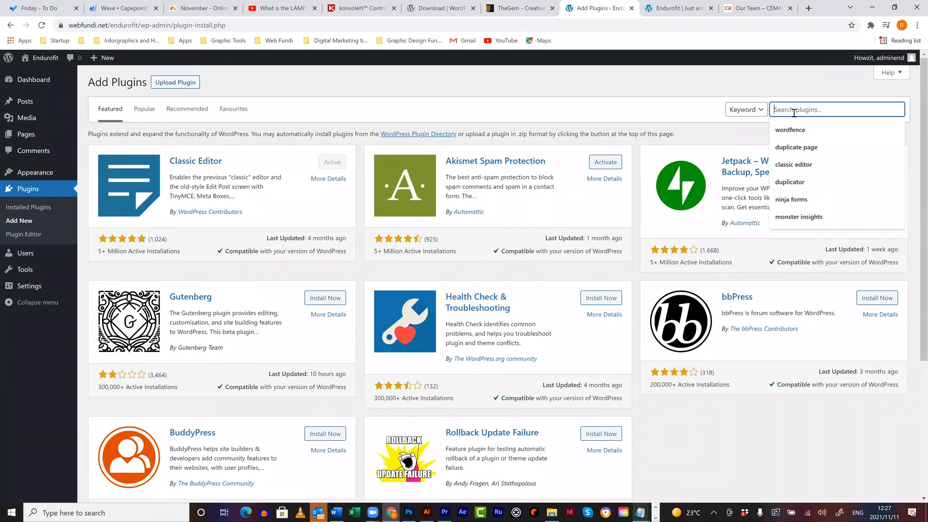
type("duplcate page")
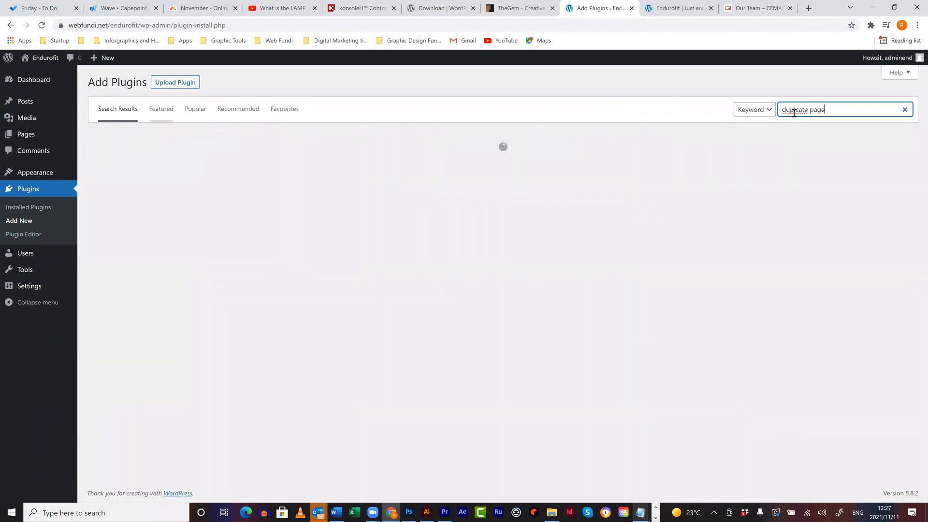
left_click(796, 109)
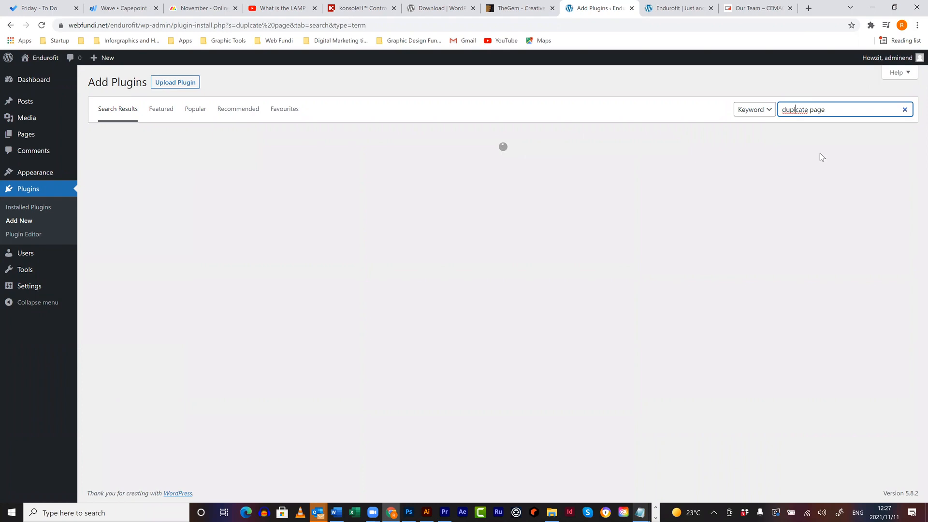
type("i")
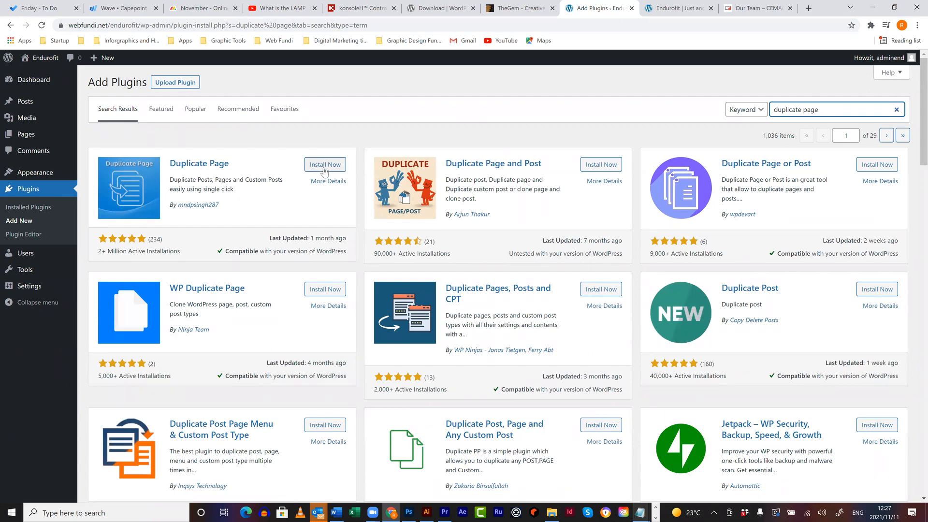
left_click(324, 166)
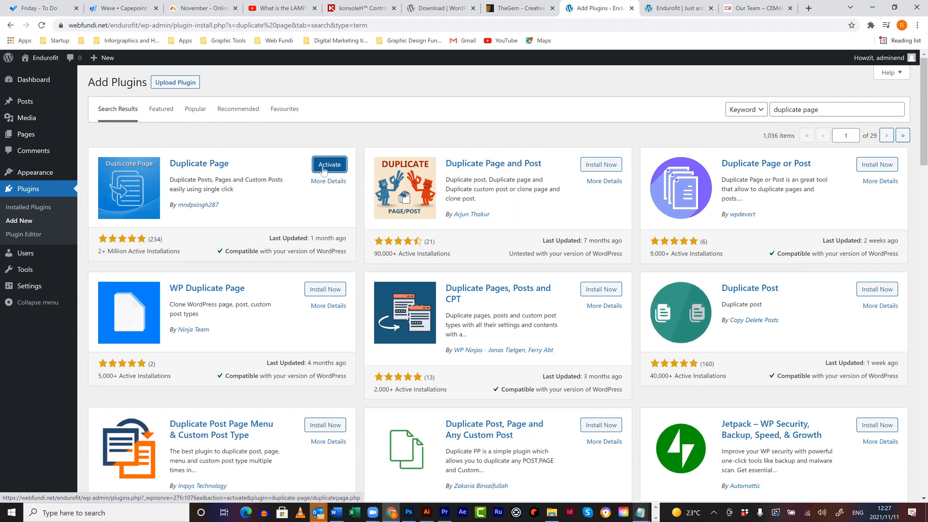
left_click(323, 172)
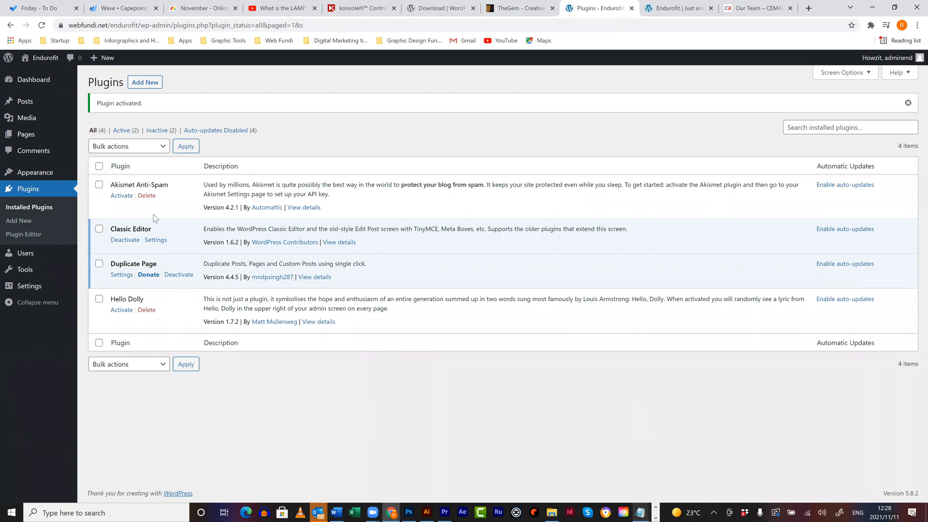
- Check the All Pages list for the new Duplicate This option, then return to Add Plugins
mouse_move(43, 135)
left_click(99, 140)
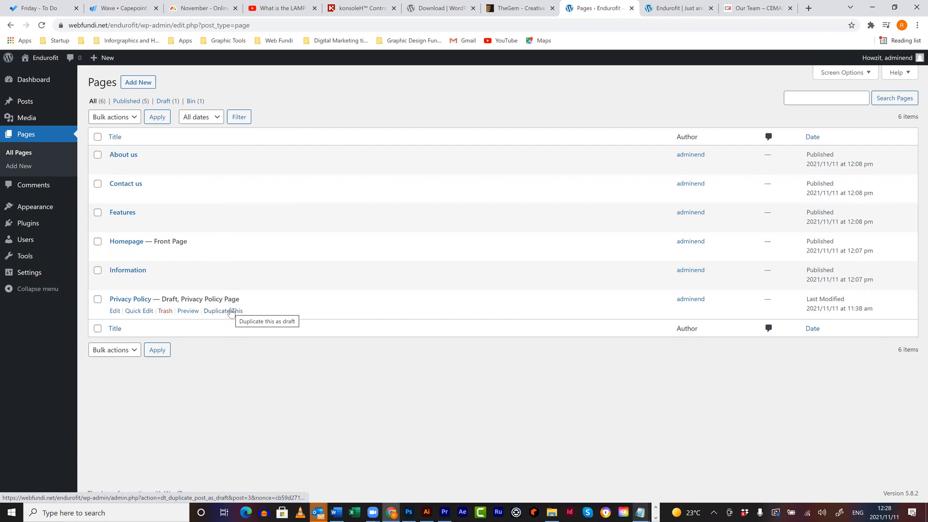
mouse_move(34, 225)
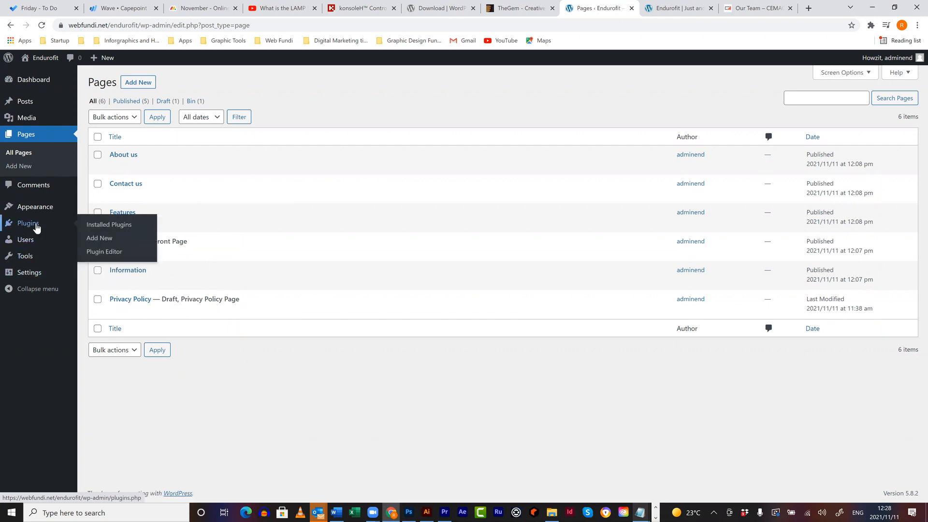
left_click(99, 238)
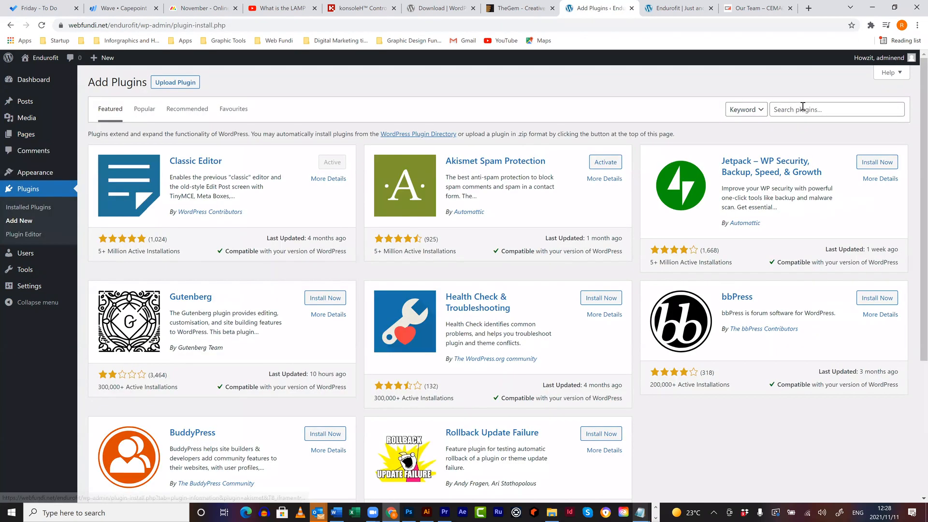
- Search plugins for 'popup promotion' and scroll through the results to Popup Maker
left_click(803, 108)
type("popup")
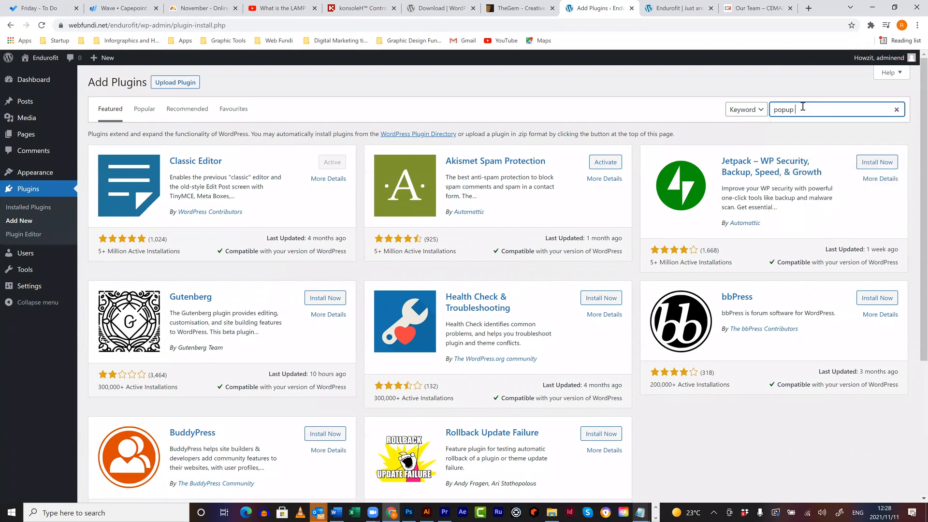
type(" promotion")
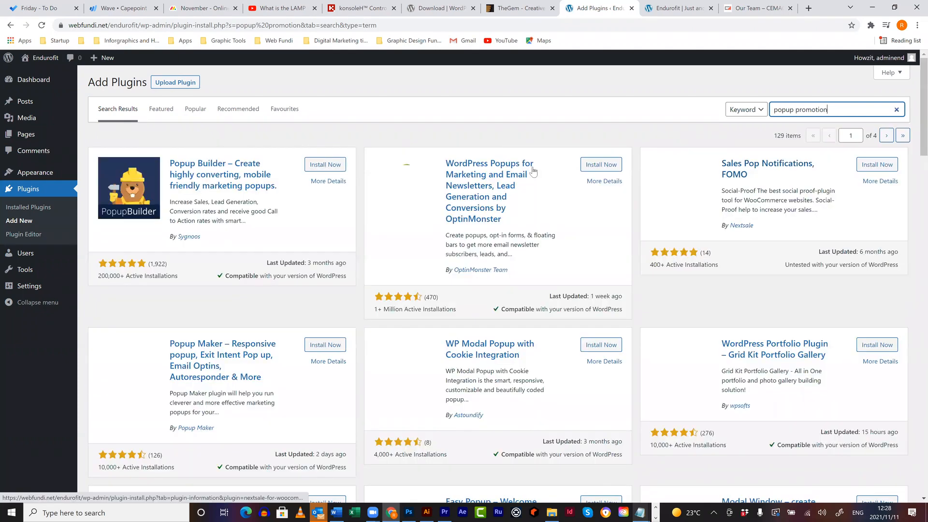
scroll(287, 273, "down", 2)
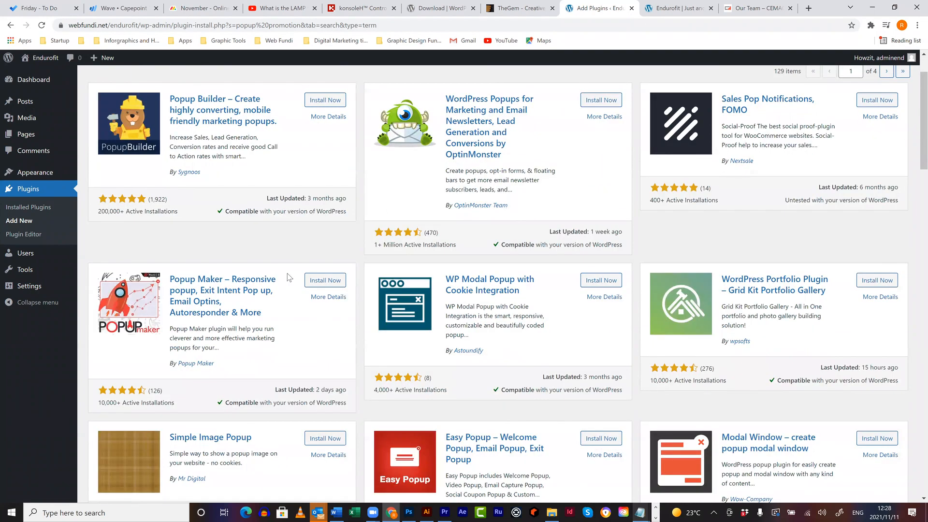
scroll(288, 277, "down", 1)
scroll(289, 274, "down", 5)
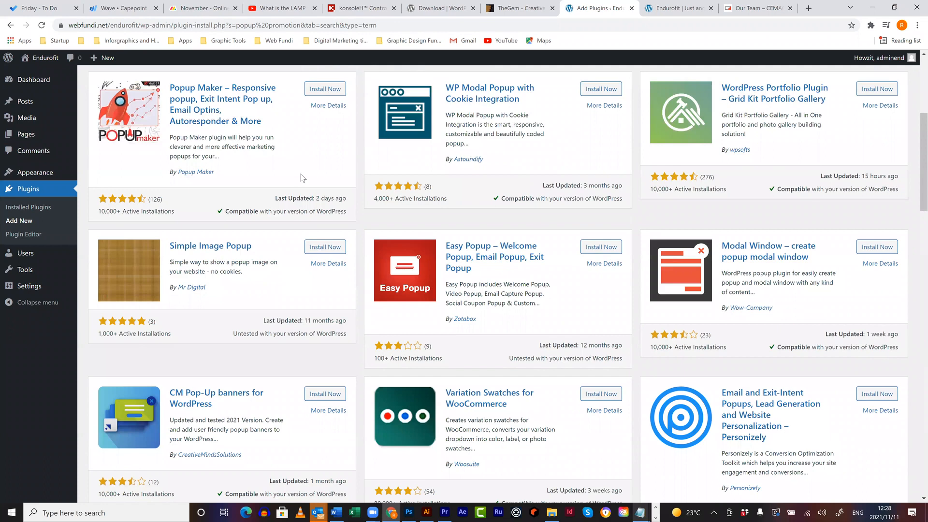
scroll(484, 121, "down", 6)
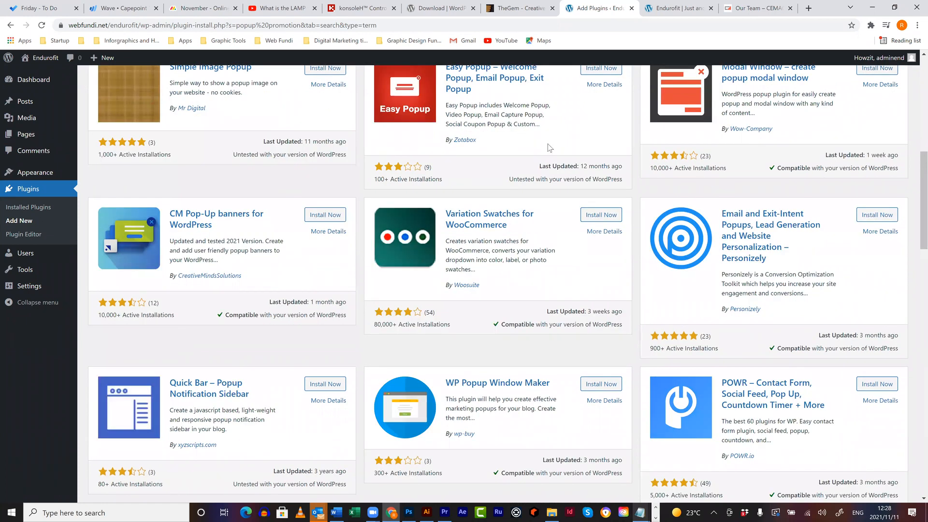
scroll(549, 148, "down", 2)
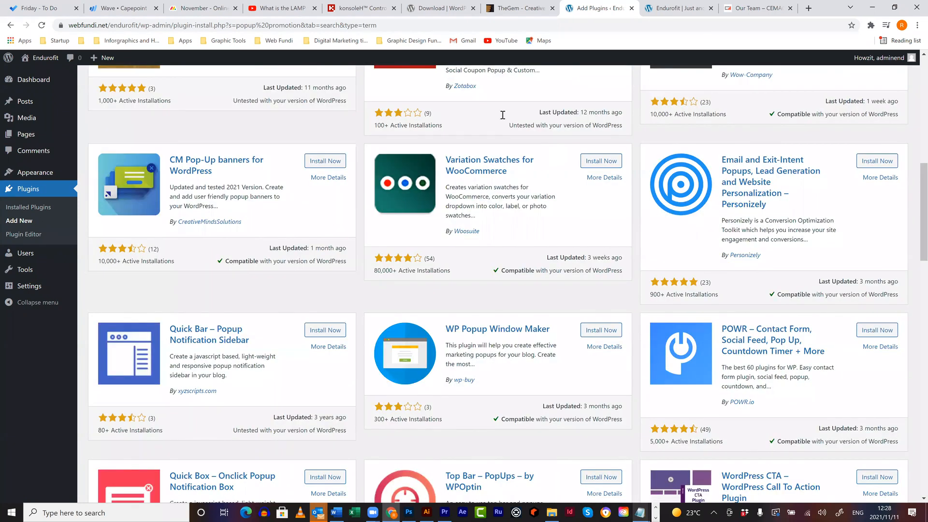
scroll(545, 145, "down", 2)
scroll(544, 150, "down", 5)
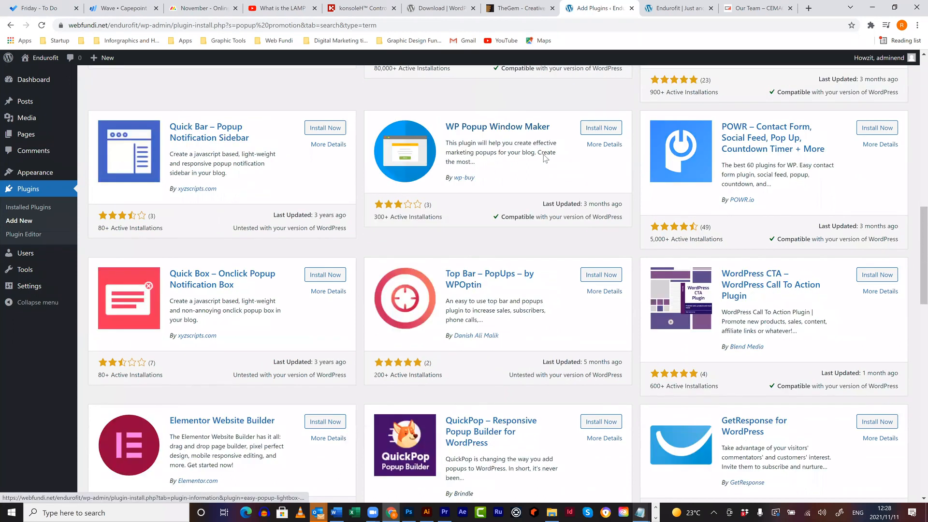
scroll(545, 157, "down", 2)
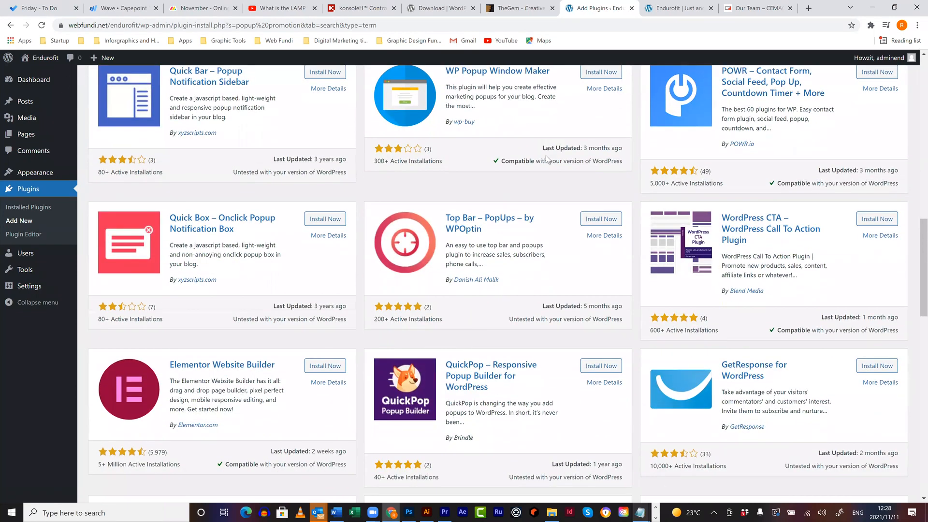
scroll(546, 158, "down", 5)
scroll(546, 159, "down", 5)
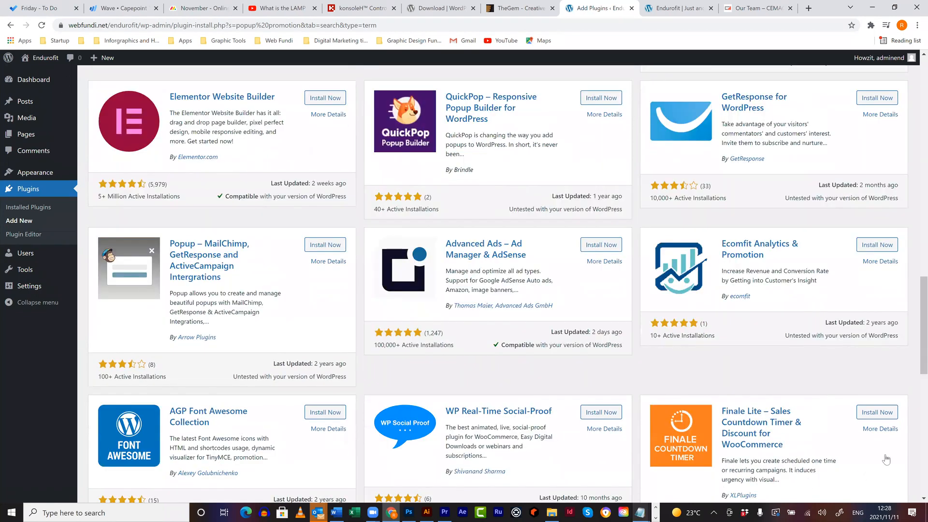
scroll(914, 444, "down", 10)
left_click_drag(914, 440, 908, 318)
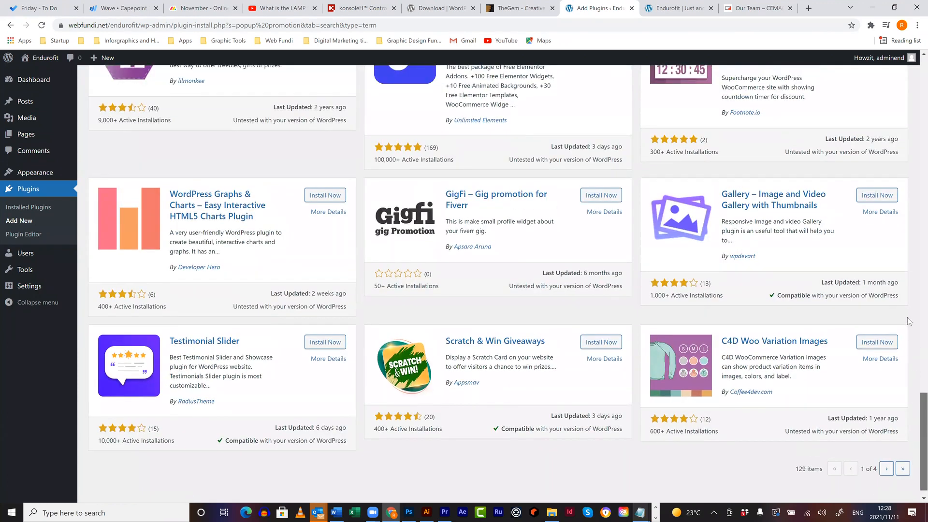
scroll(908, 290, "up", 1)
scroll(898, 133, "up", 1)
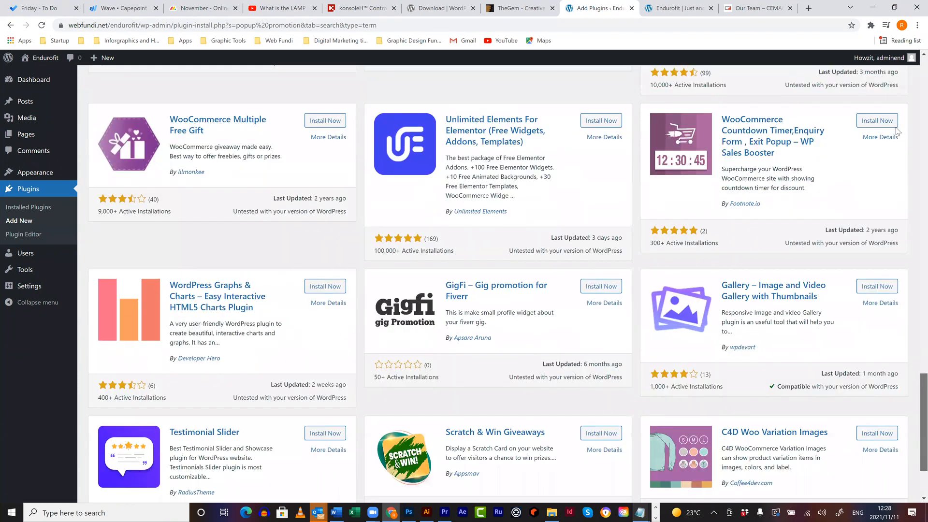
scroll(890, 97, "up", 15)
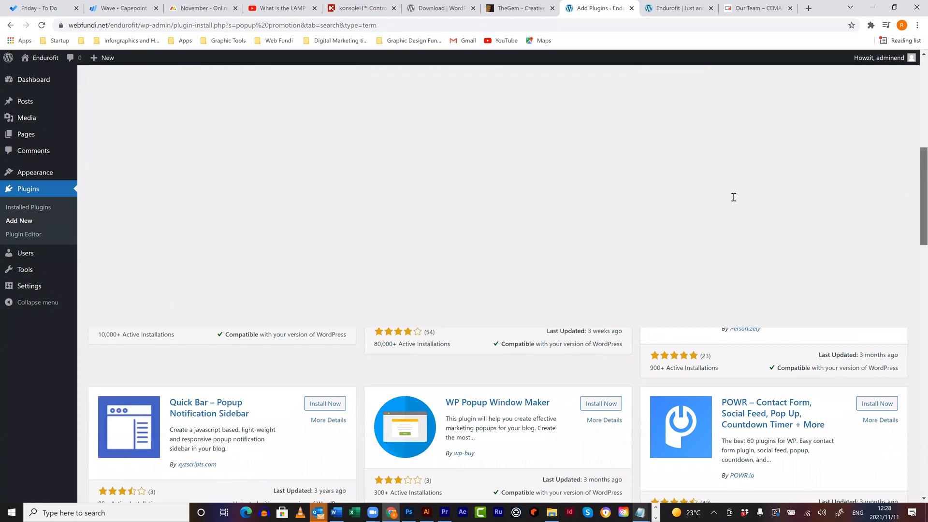
scroll(734, 197, "up", 10)
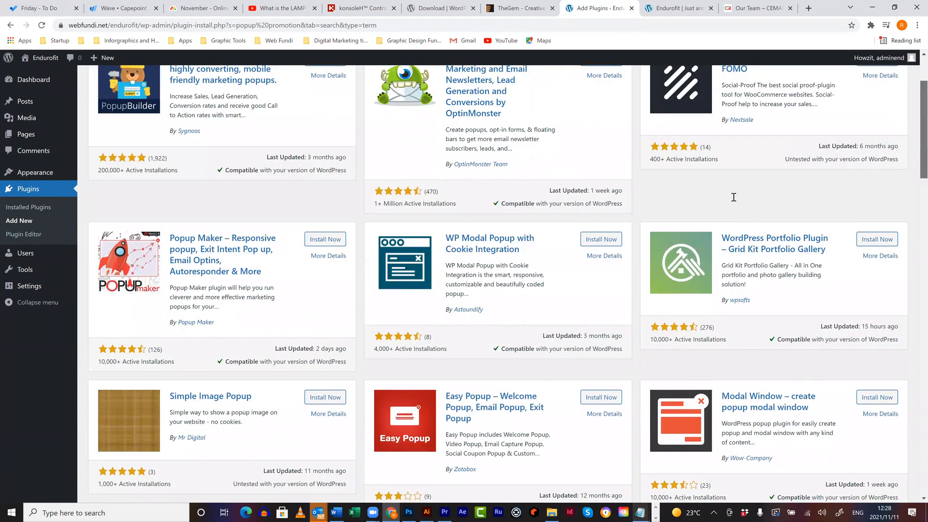
scroll(733, 197, "up", 3)
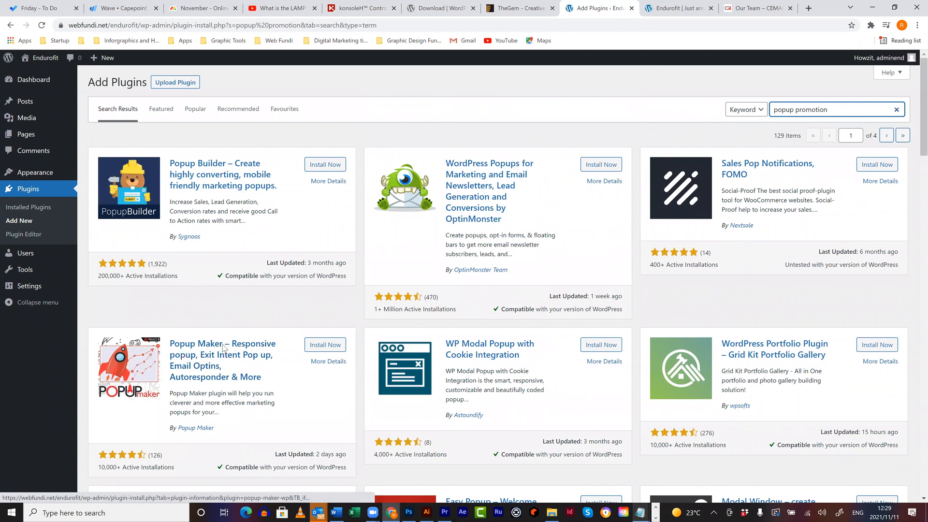
scroll(223, 347, "down", 3)
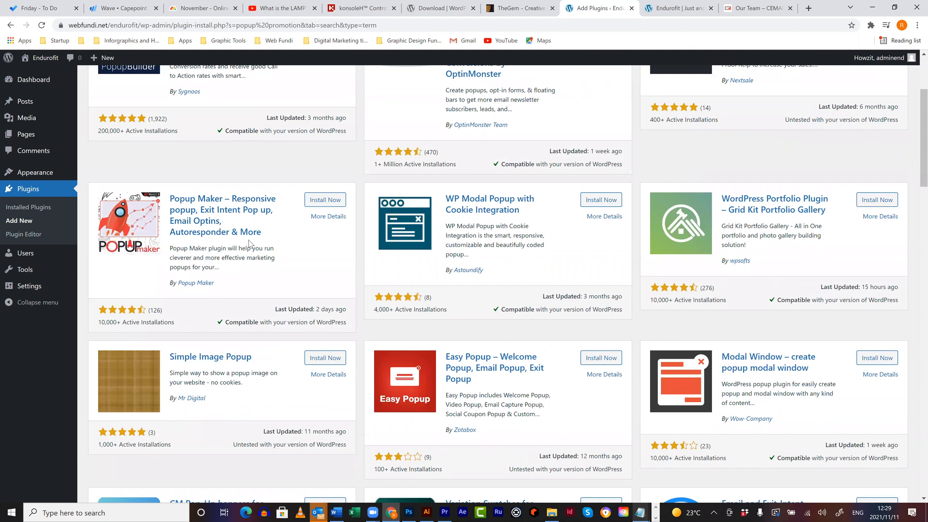
- Open Popup Maker's details and look through its description and screenshots
left_click(325, 220)
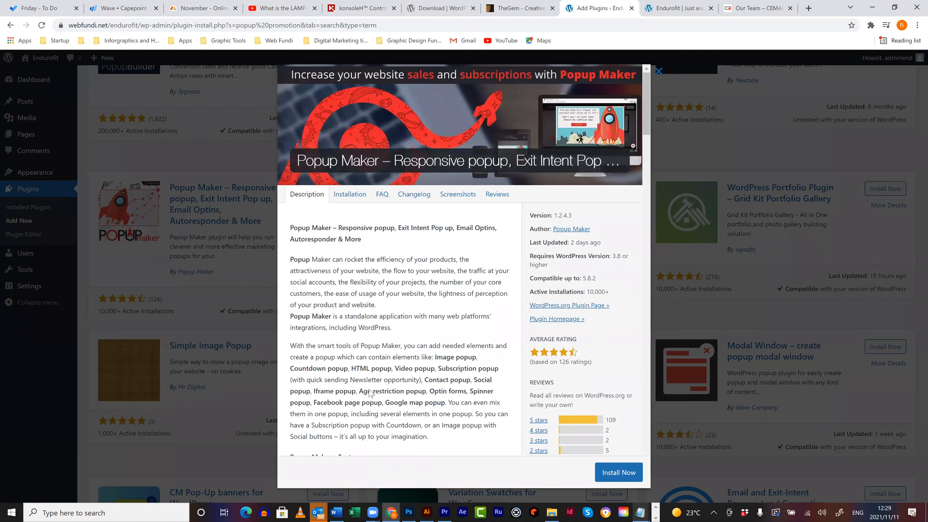
scroll(368, 377, "down", 2)
scroll(370, 382, "down", 2)
scroll(370, 371, "down", 5)
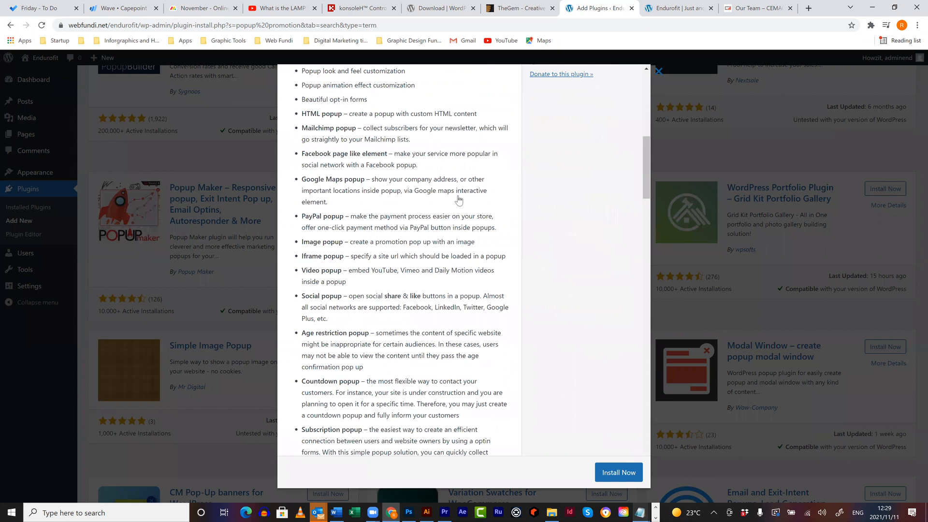
scroll(493, 279, "up", 8)
left_click(457, 80)
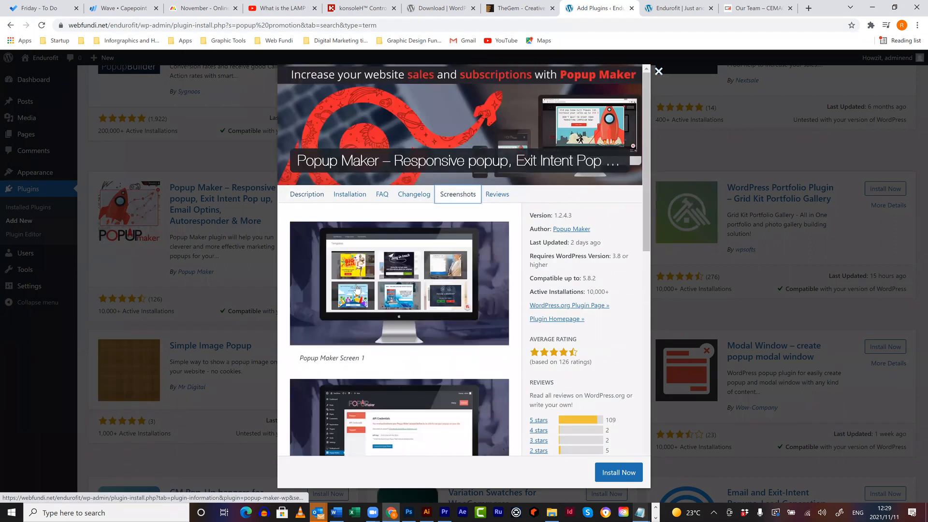
scroll(386, 246, "down", 2)
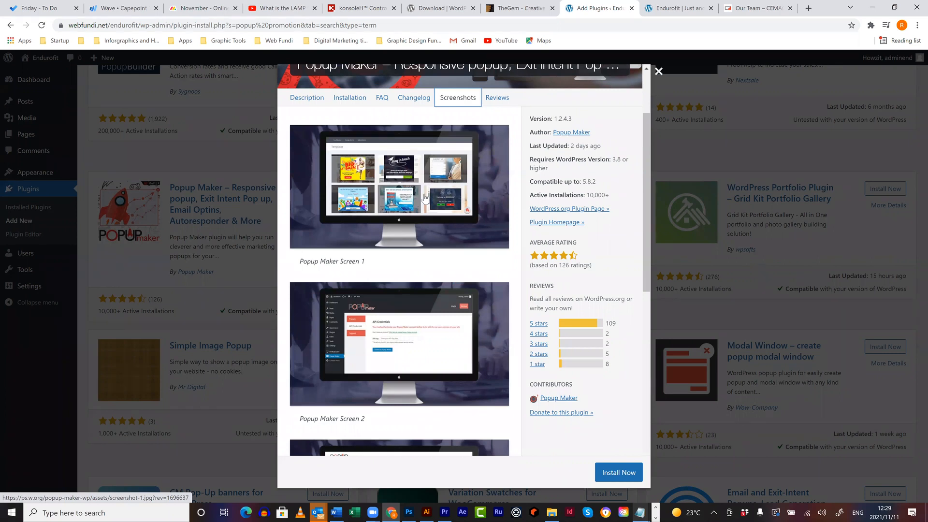
scroll(424, 197, "down", 9)
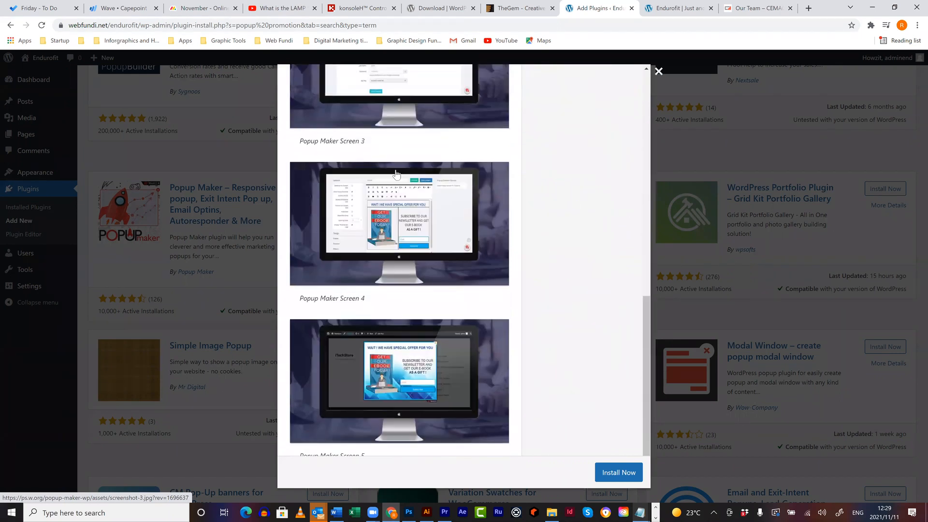
scroll(423, 331, "up", 2)
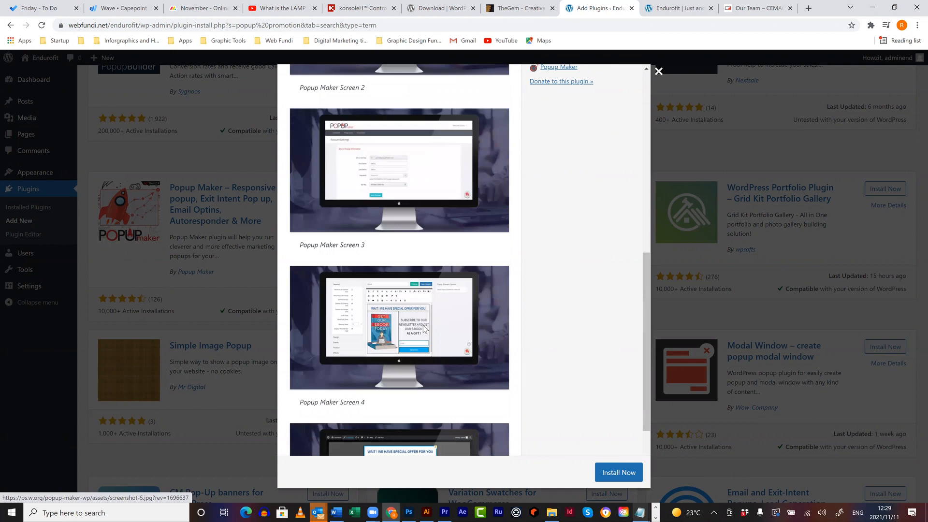
scroll(424, 329, "up", 4)
scroll(369, 192, "up", 3)
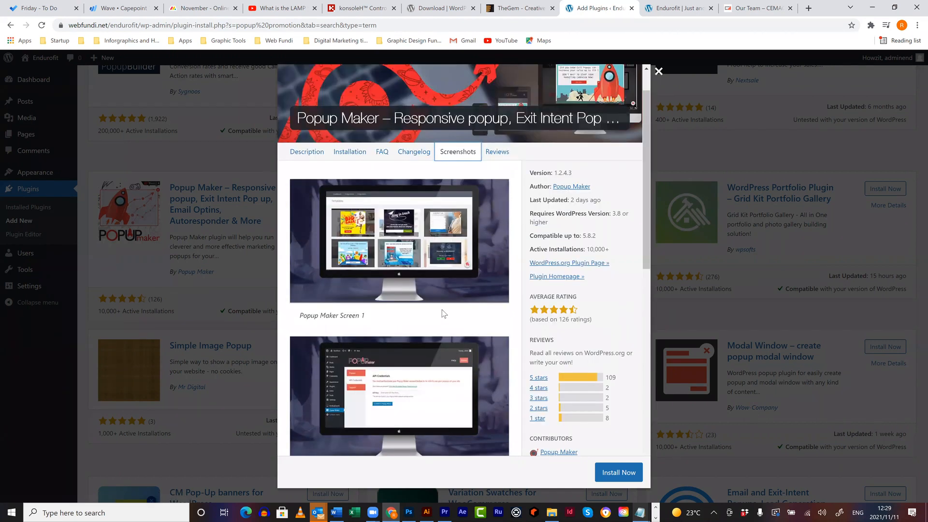
scroll(442, 310, "up", 1)
- Read Popup Maker's installation steps, close the details, and install the plugin
left_click(350, 195)
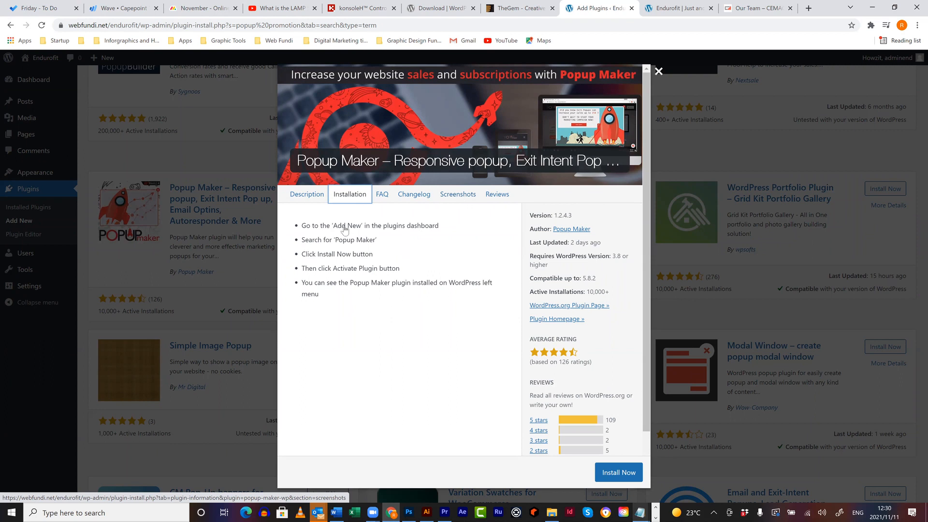
left_click(658, 74)
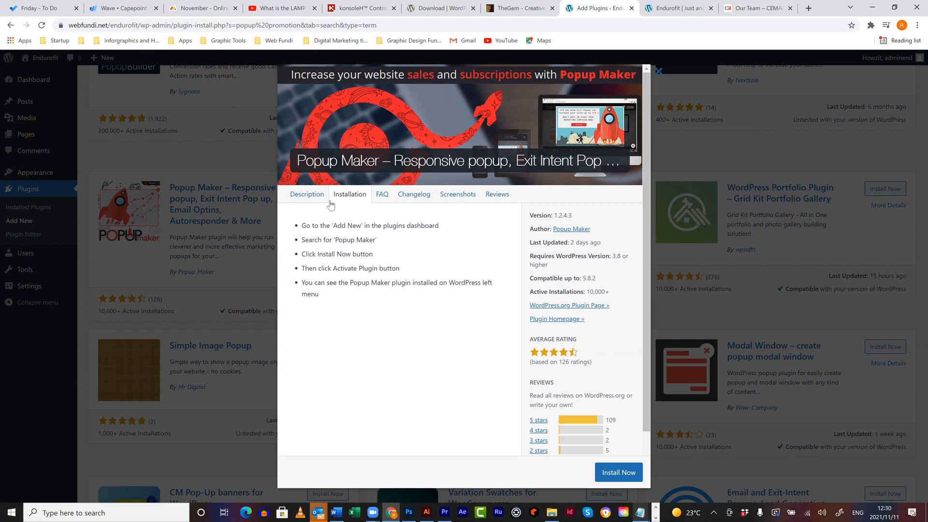
left_click(216, 303)
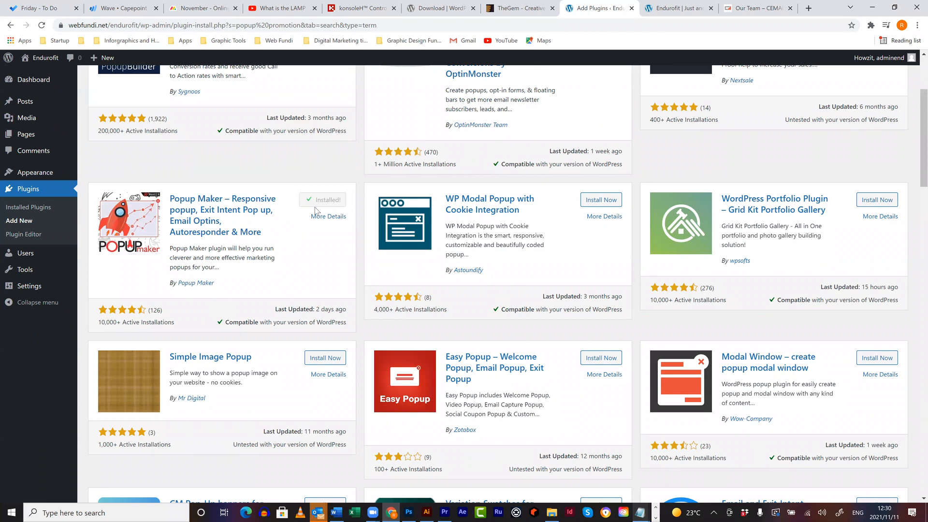
- Activate Popup Maker and open the Popup Maker author website in a new tab
left_click(330, 201)
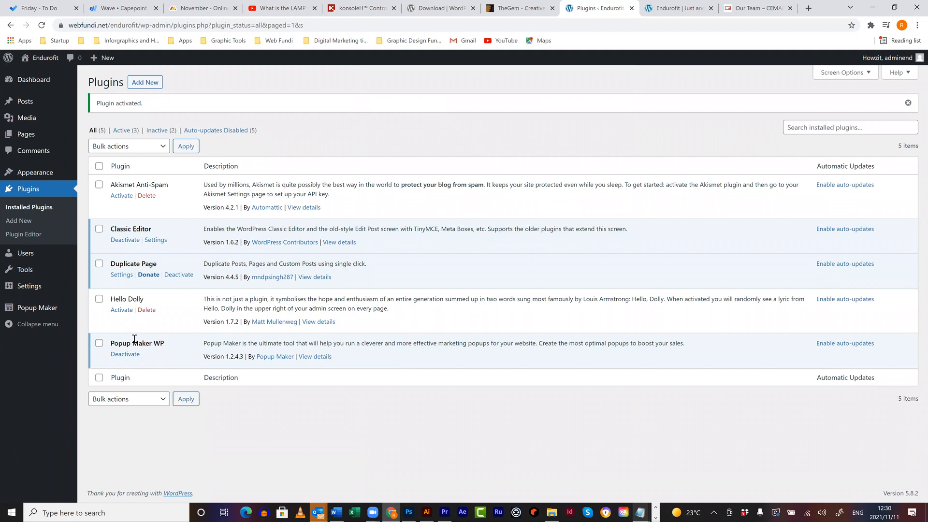
right_click(284, 359)
left_click(309, 366)
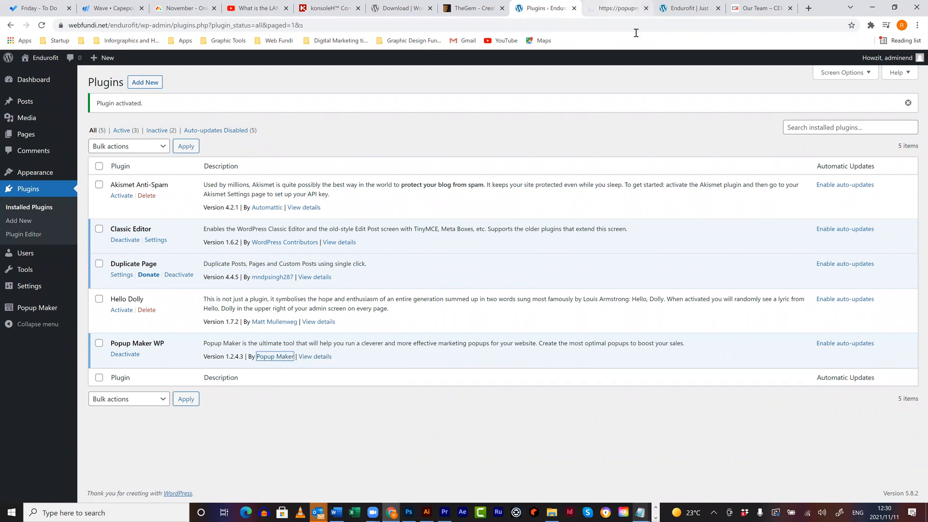
- Browse the popupmaker.com templates, dismiss its exit popup, and return to the WordPress plugins tab
key("ctrl+Tab")
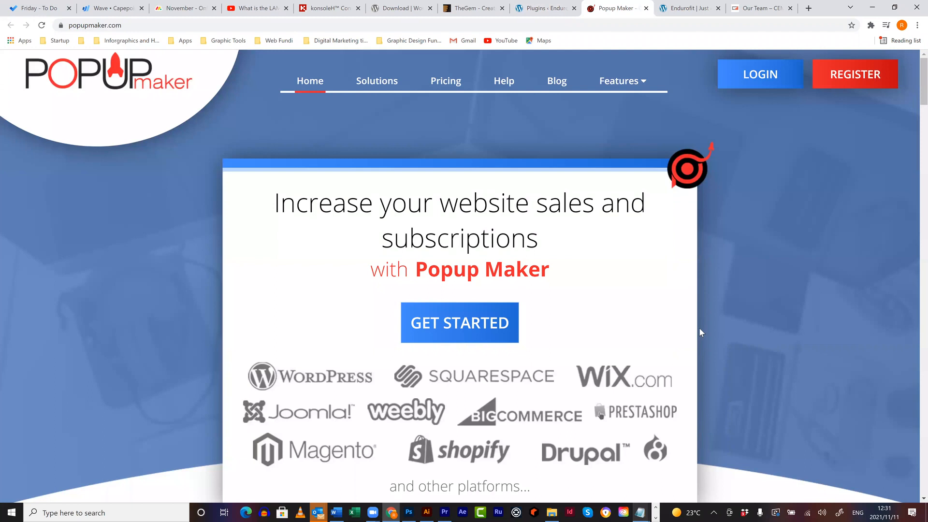
scroll(699, 329, "down", 4)
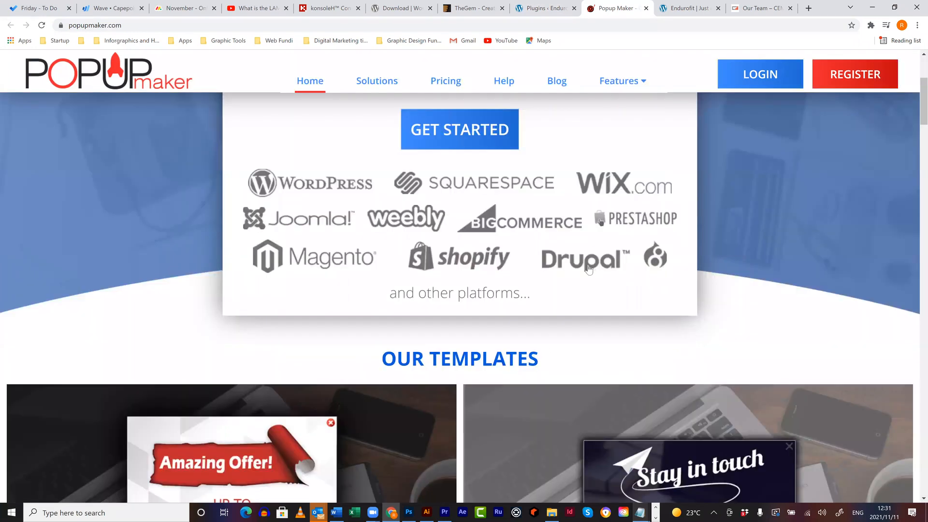
scroll(293, 342, "down", 8)
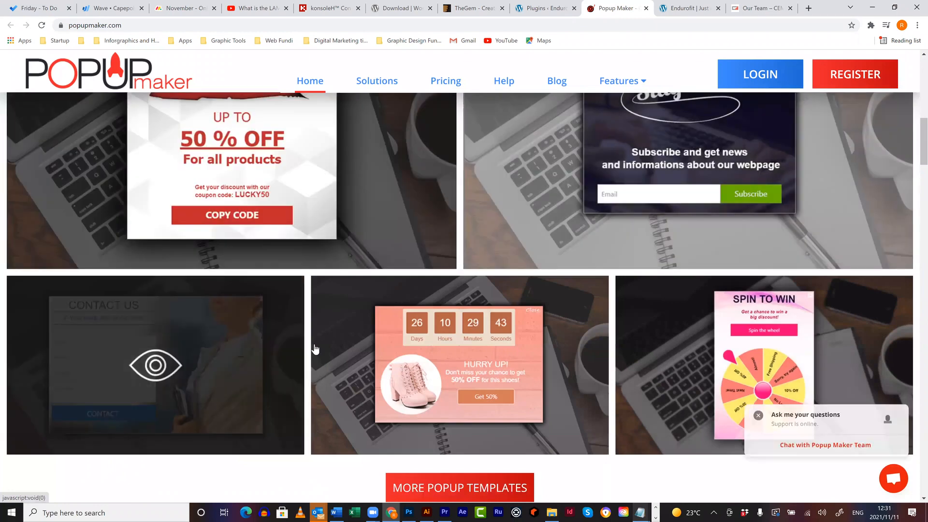
scroll(314, 346, "down", 2)
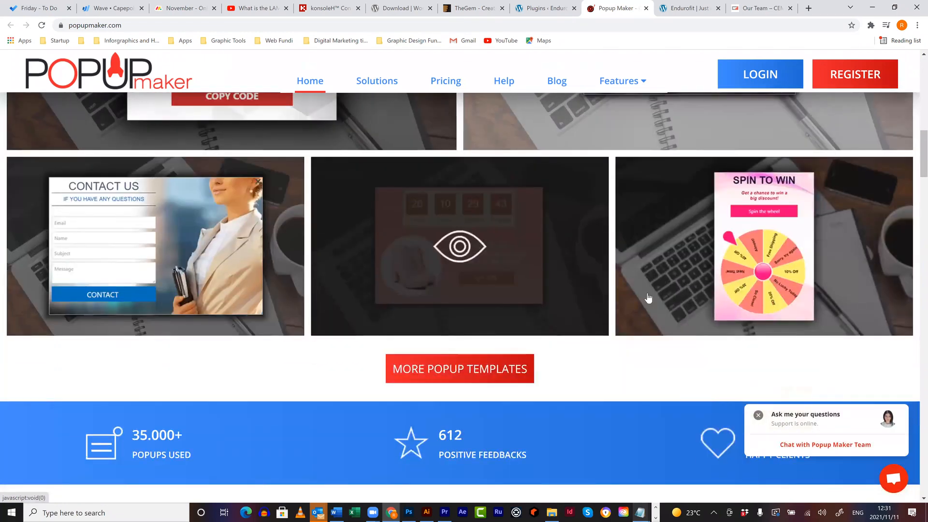
scroll(649, 298, "up", 5)
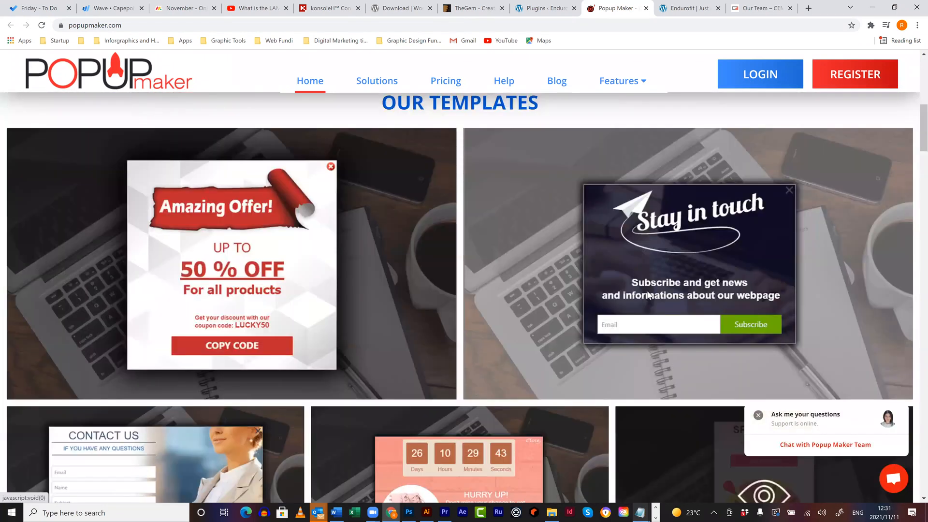
scroll(649, 296, "up", 9)
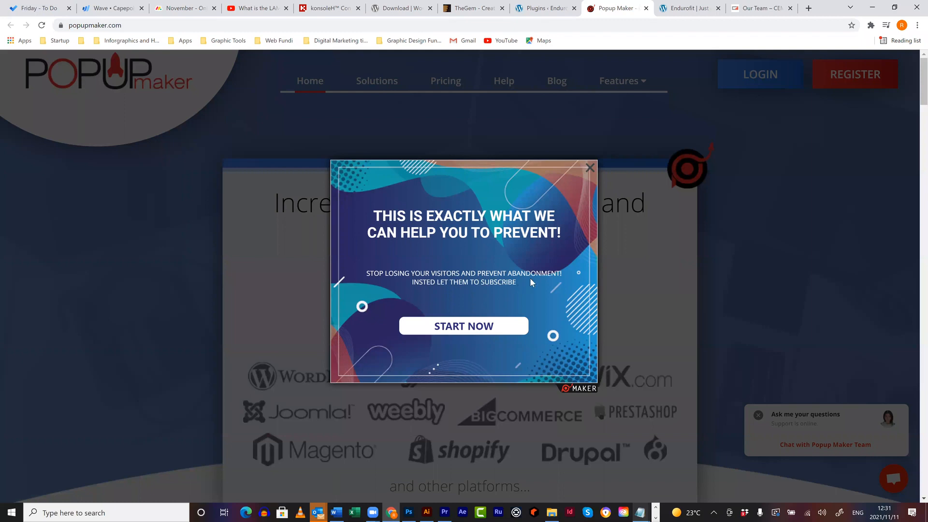
left_click(590, 167)
key("ctrl+shift+Tab")
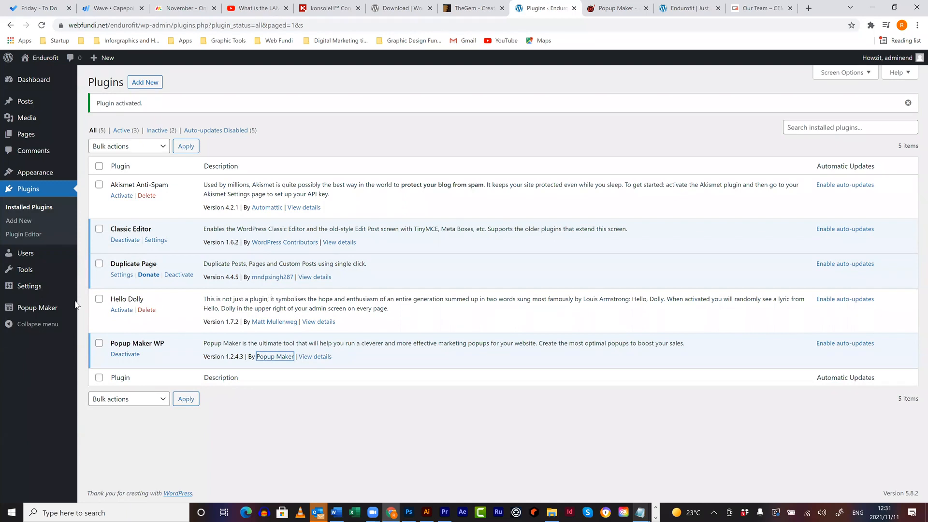
- Look through Popup Maker's Templates, Help and Settings pages, ending on API Credentials
left_click(41, 310)
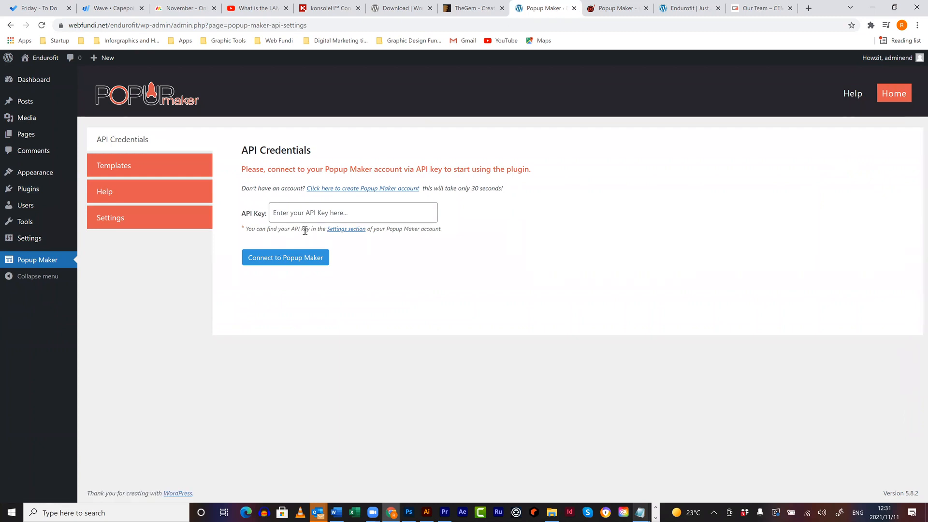
left_click(296, 211)
left_click(167, 162)
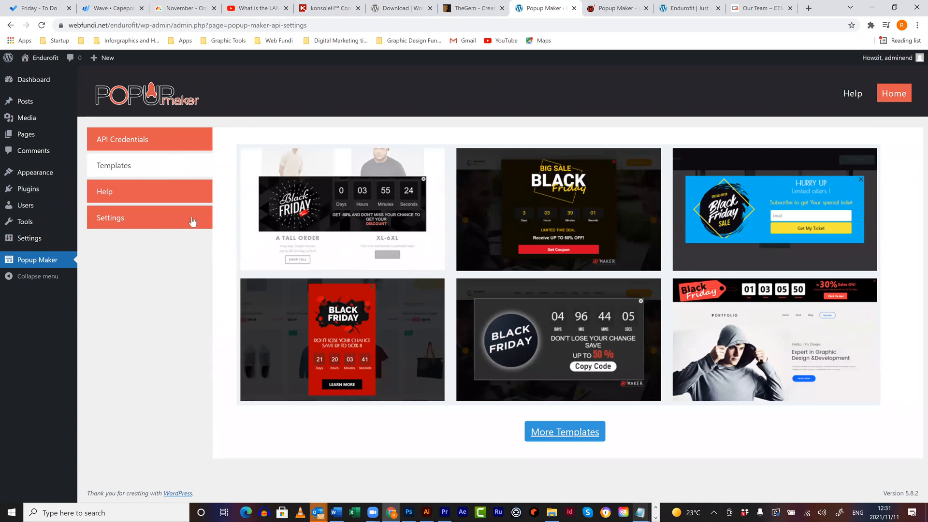
left_click(159, 200)
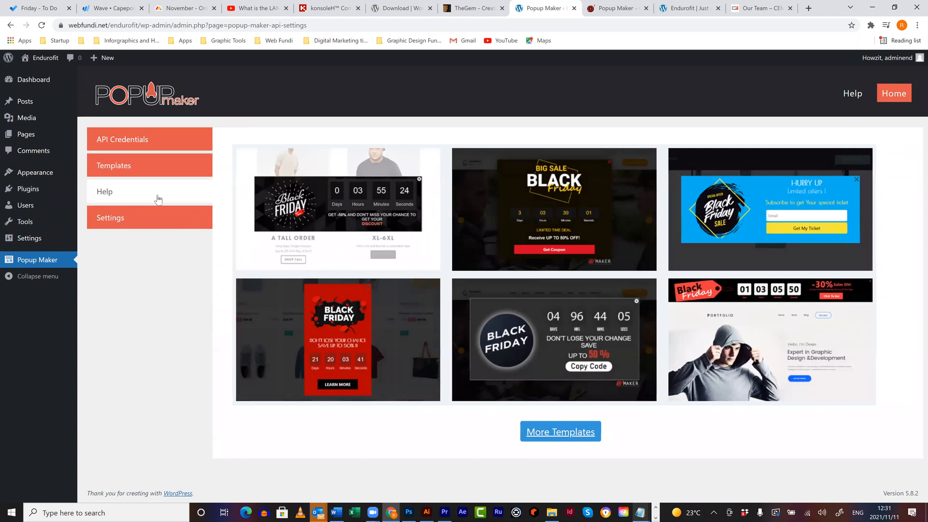
scroll(495, 290, "down", 1)
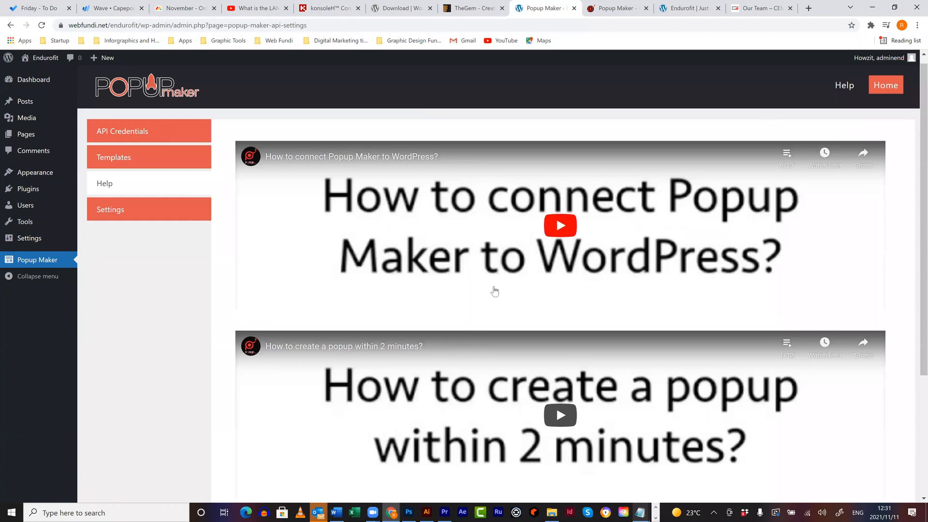
scroll(494, 290, "down", 4)
scroll(493, 280, "up", 4)
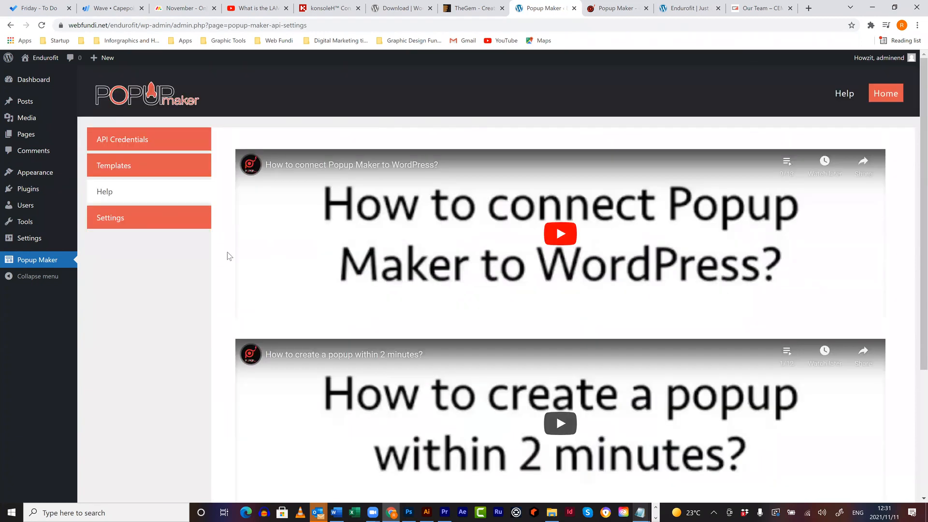
left_click(155, 223)
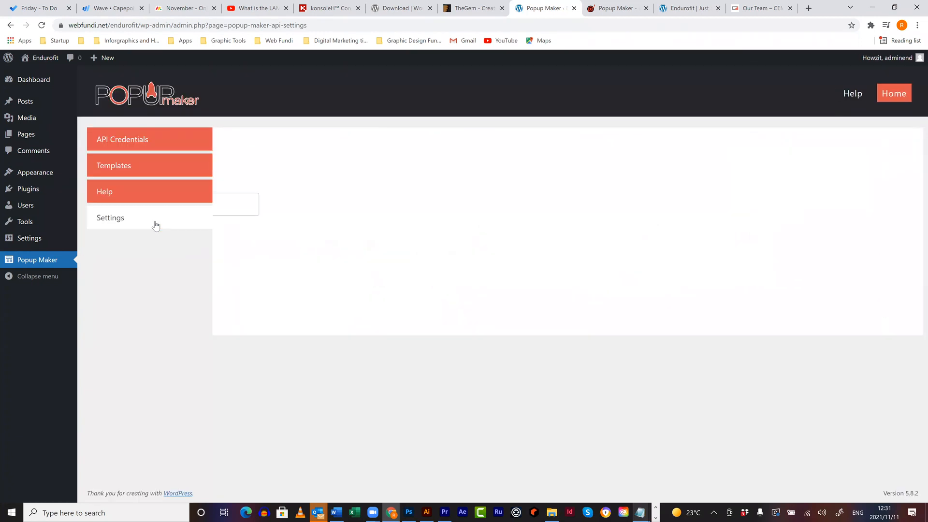
left_click(147, 148)
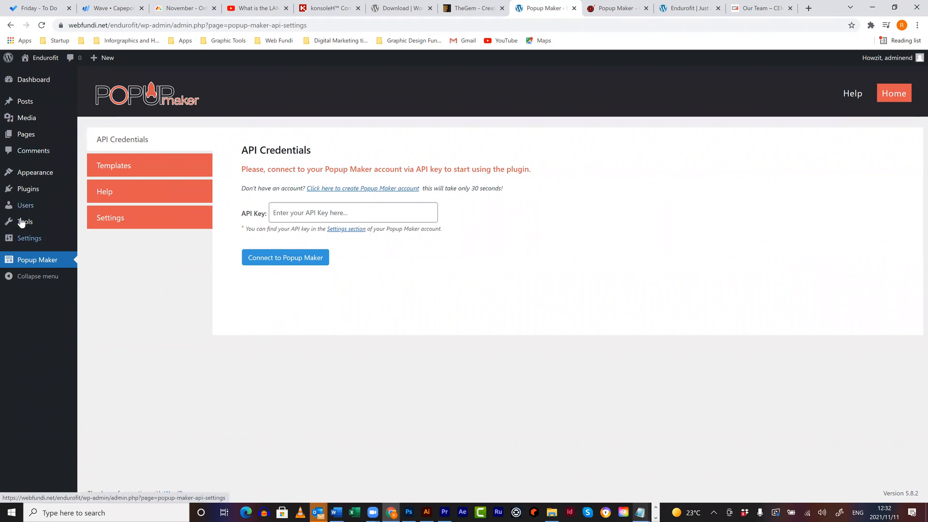
mouse_move(22, 223)
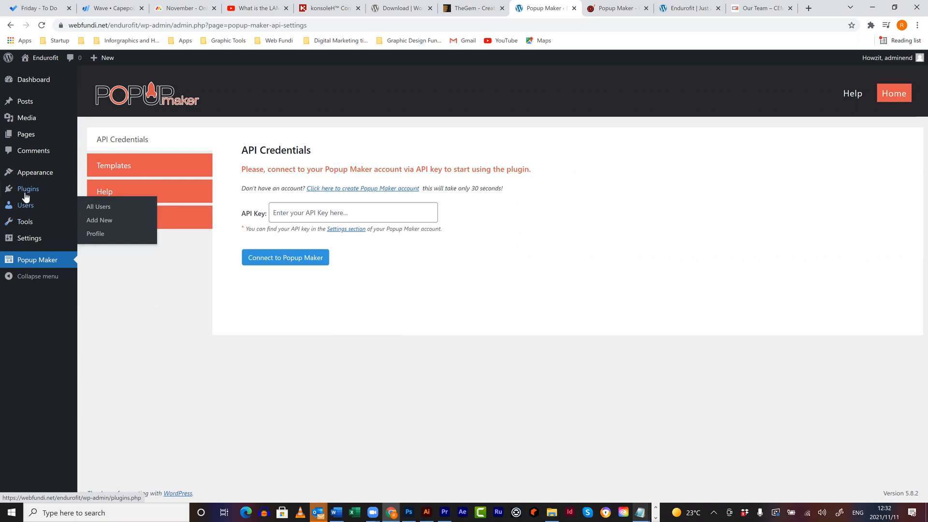
- Search the plugin directory for 'wordfence'
mouse_move(26, 193)
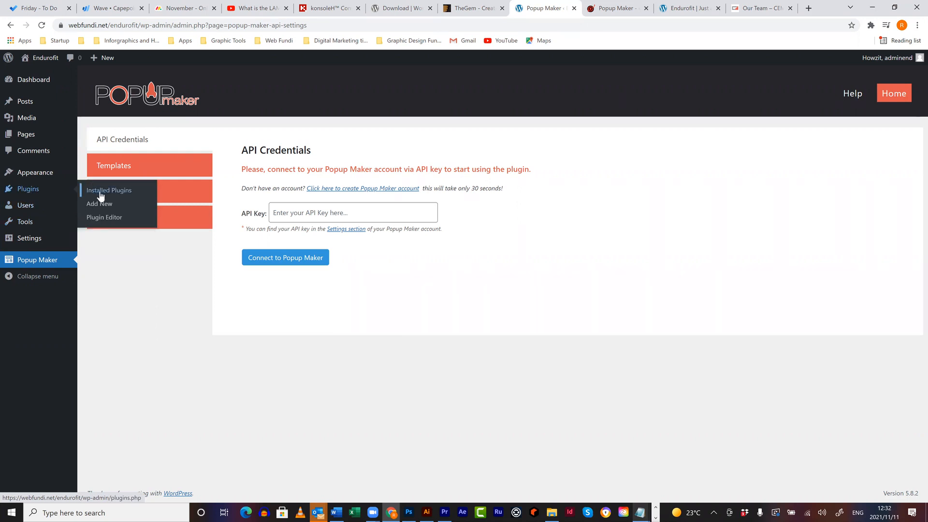
left_click(99, 204)
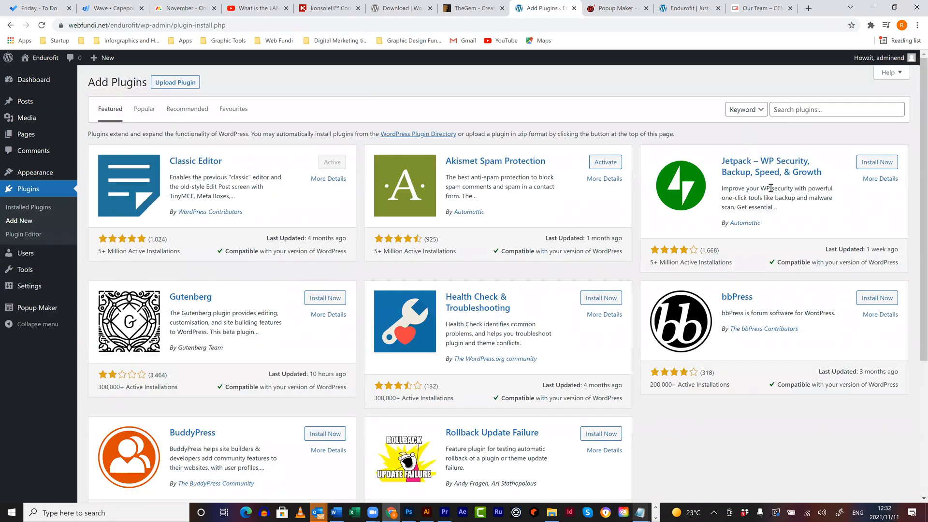
left_click(798, 109)
type("wor")
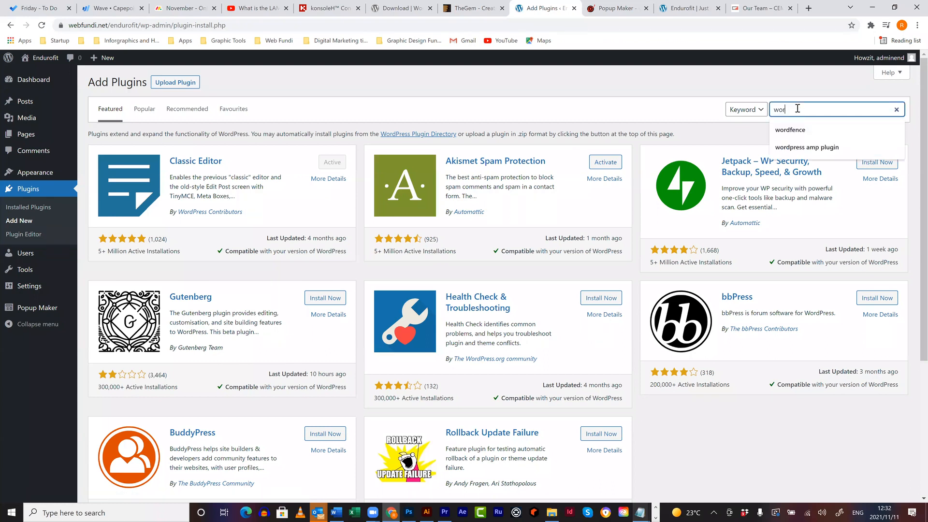
type("dfence")
key("Return")
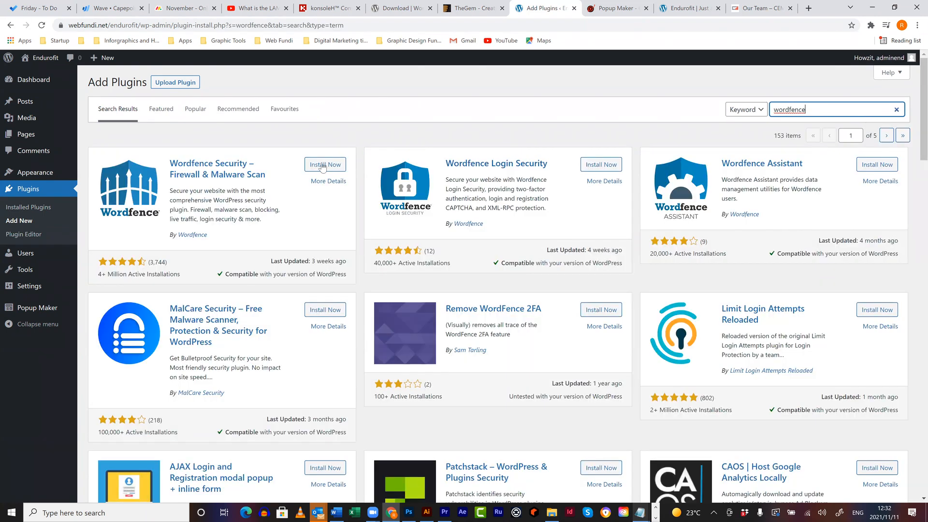
- Install and activate Wordfence Security, filling the alert email from the autofill suggestion
left_click(323, 165)
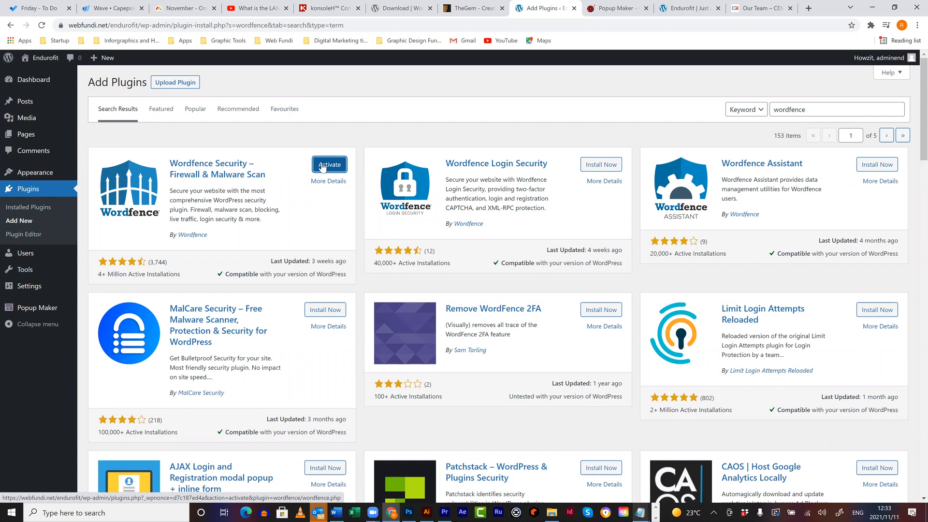
left_click(322, 167)
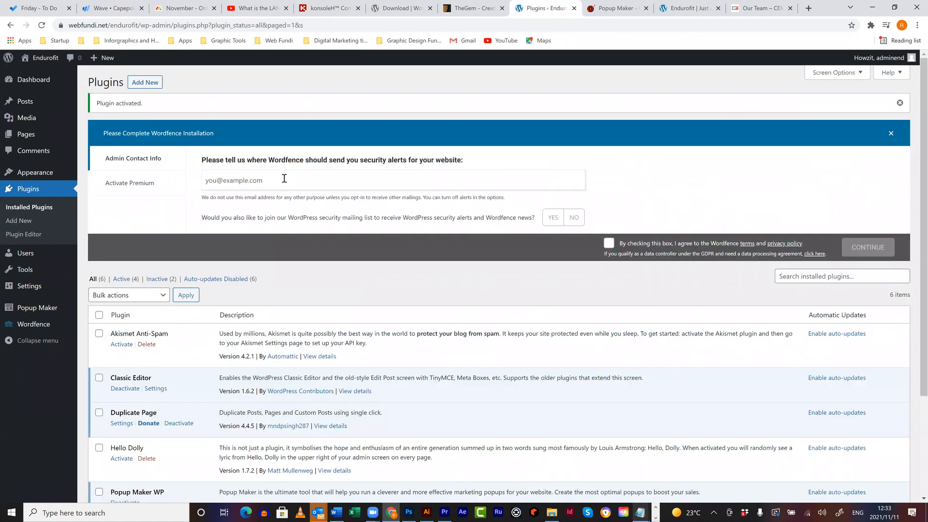
left_click(285, 179)
left_click(258, 204)
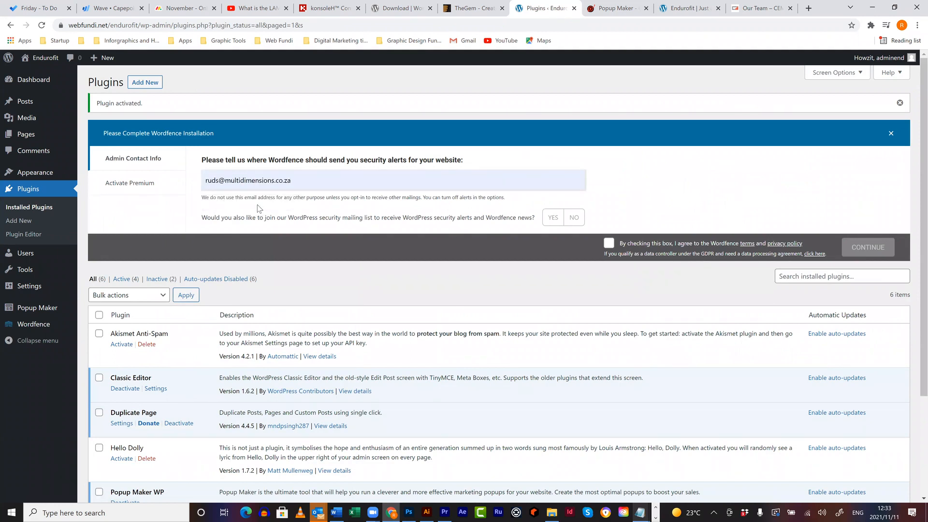
- Complete Wordfence setup without the mailing list or premium key, accepting the terms, then open Add Plugins
left_click(572, 218)
left_click(610, 244)
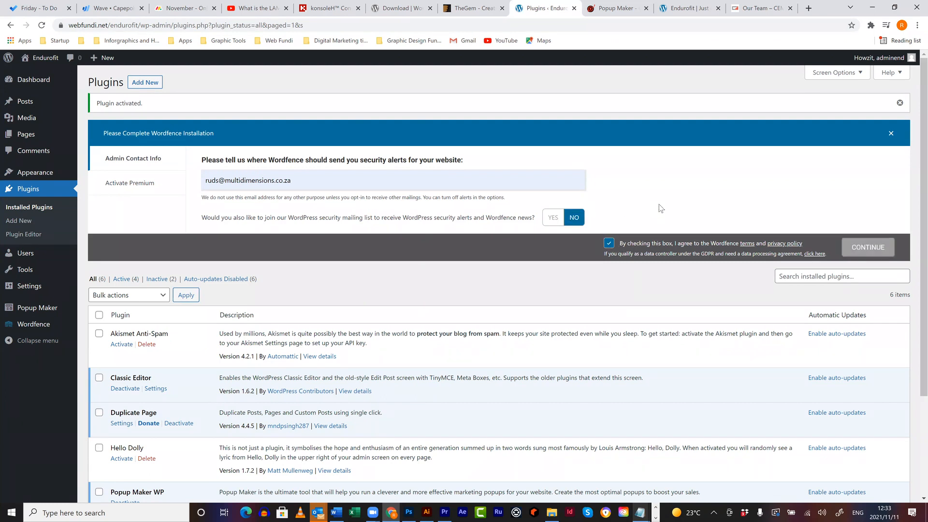
left_click(869, 250)
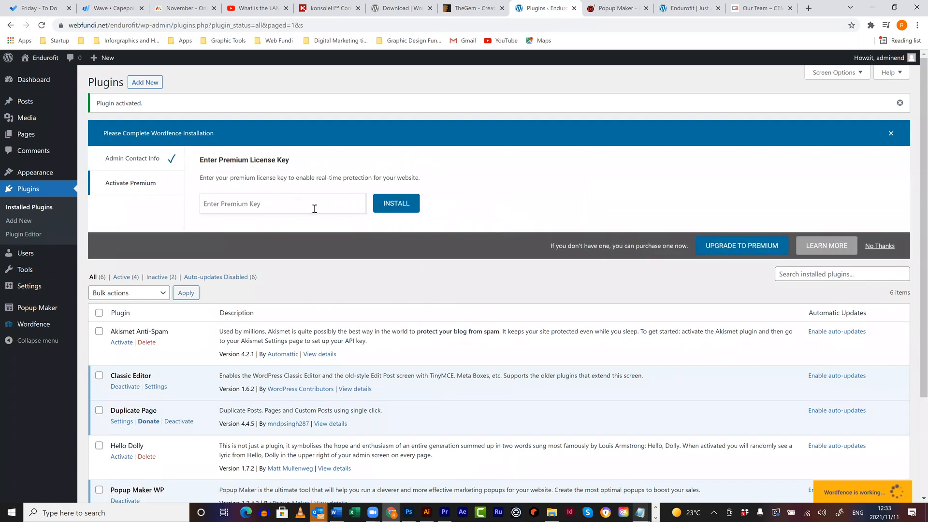
left_click(880, 246)
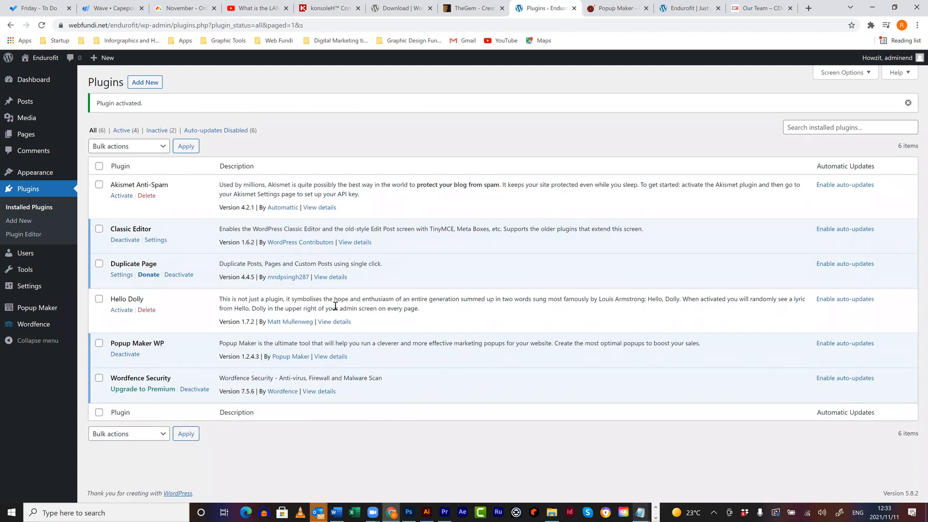
mouse_move(37, 333)
left_click(145, 82)
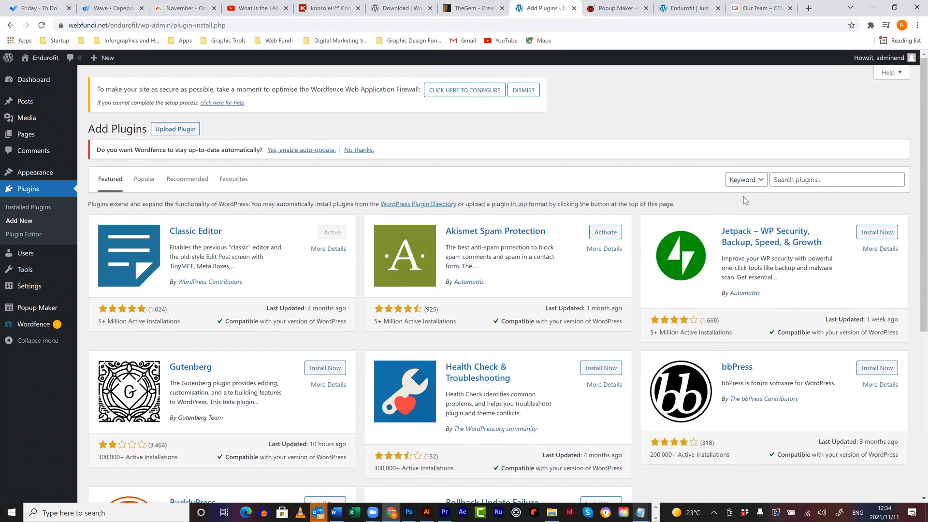
- Search plugins for 'yoast seo', start installing Yoast SEO, and open a blank browser tab
left_click(787, 180)
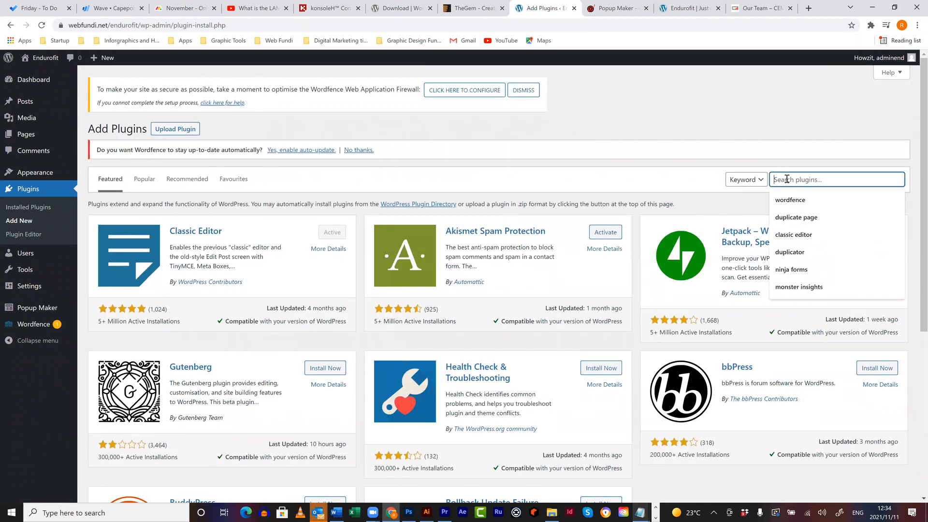
type("yoast")
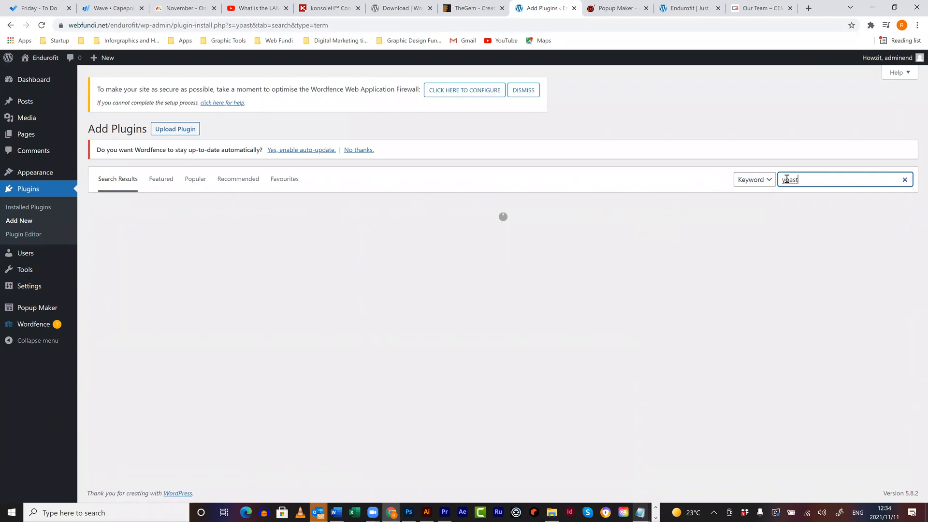
type(" seo")
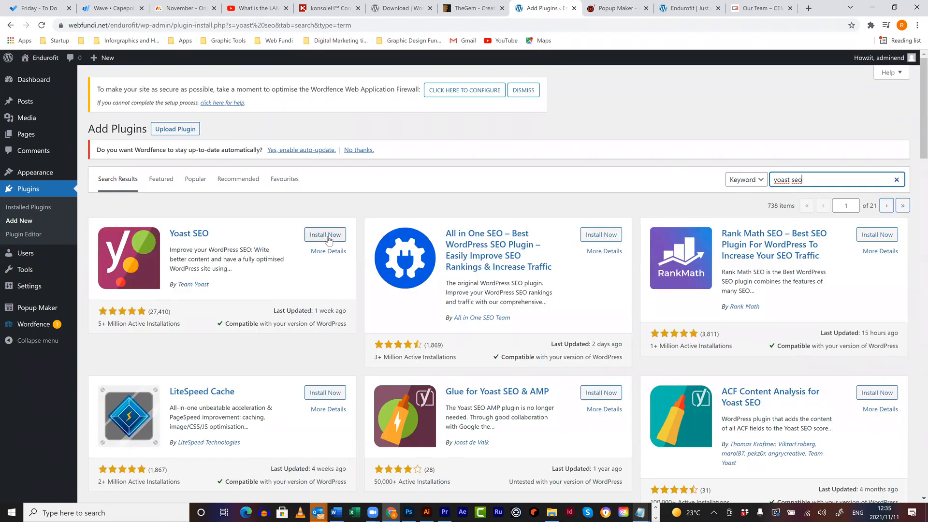
left_click(328, 239)
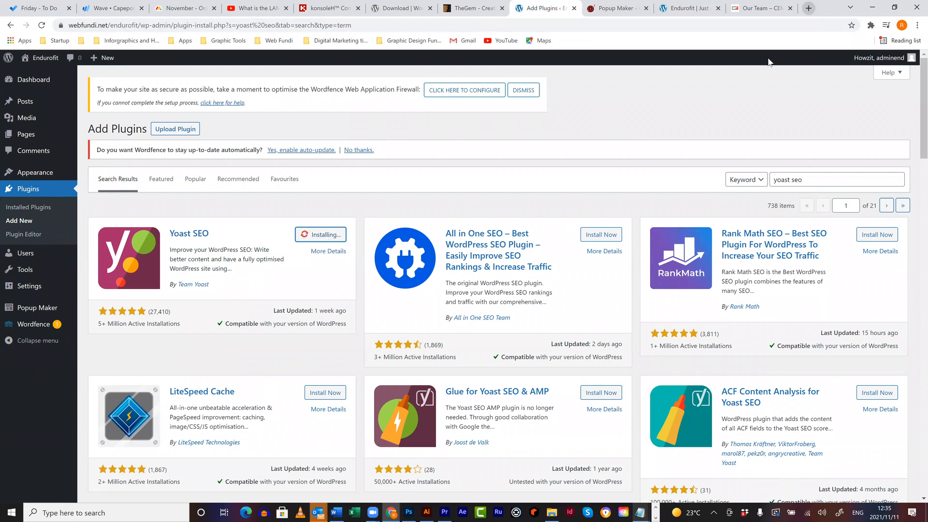
left_click(808, 8)
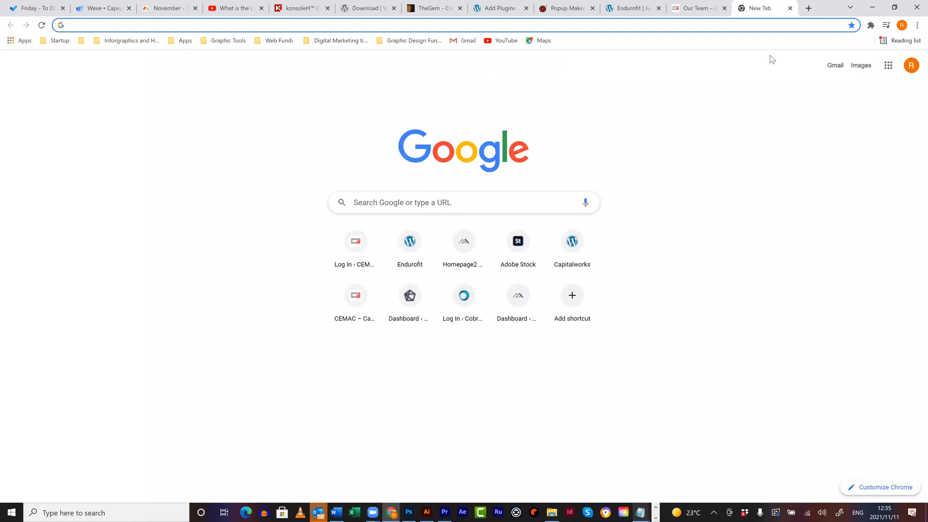
- Search Google for 'indesign course'
type("indesign course")
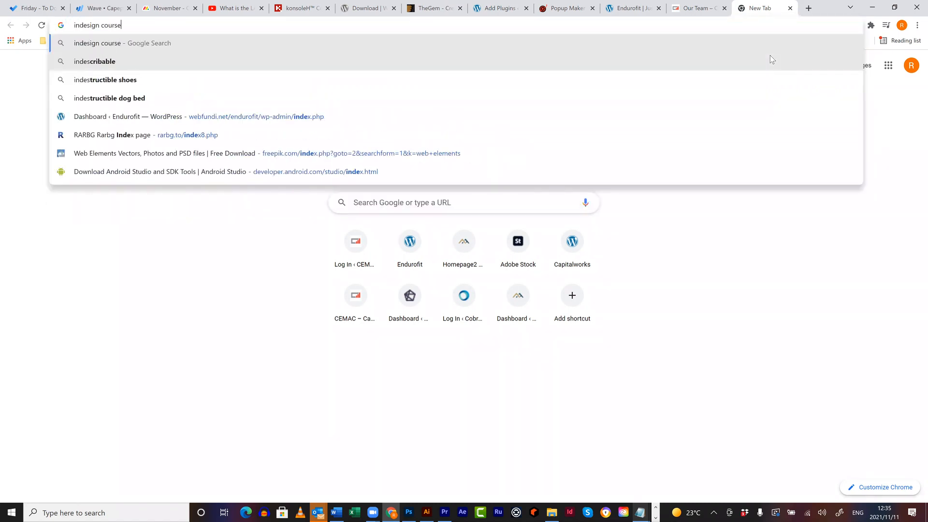
key("Return")
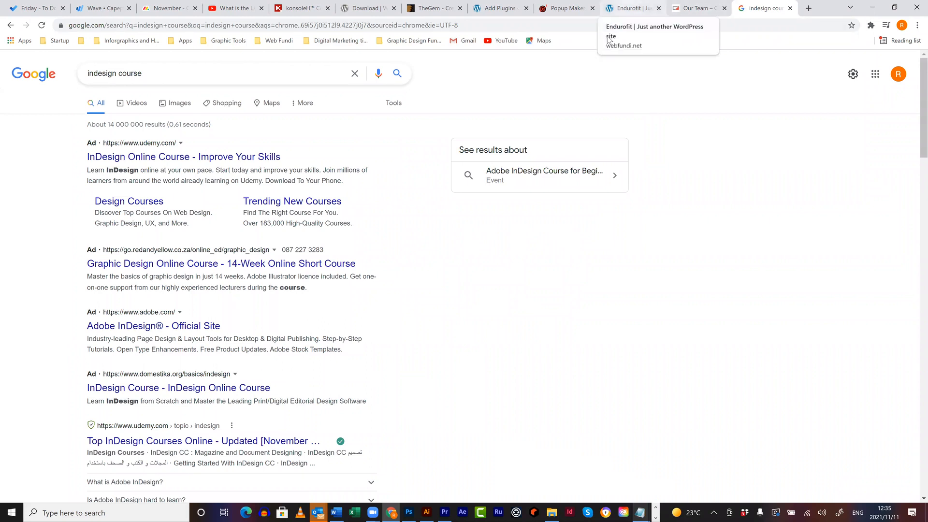
- Return to the WordPress Add Plugins tab and activate the installed Yoast SEO plugin
left_click(610, 10)
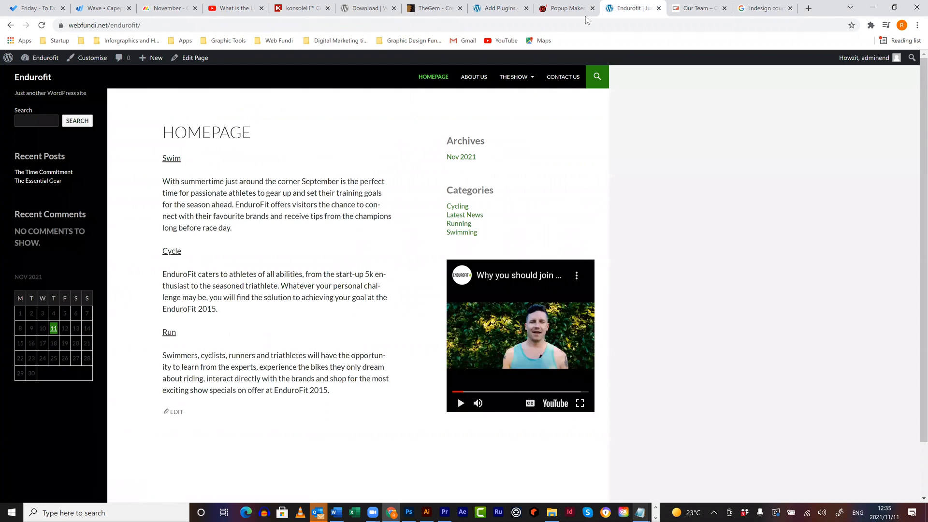
left_click(585, 16)
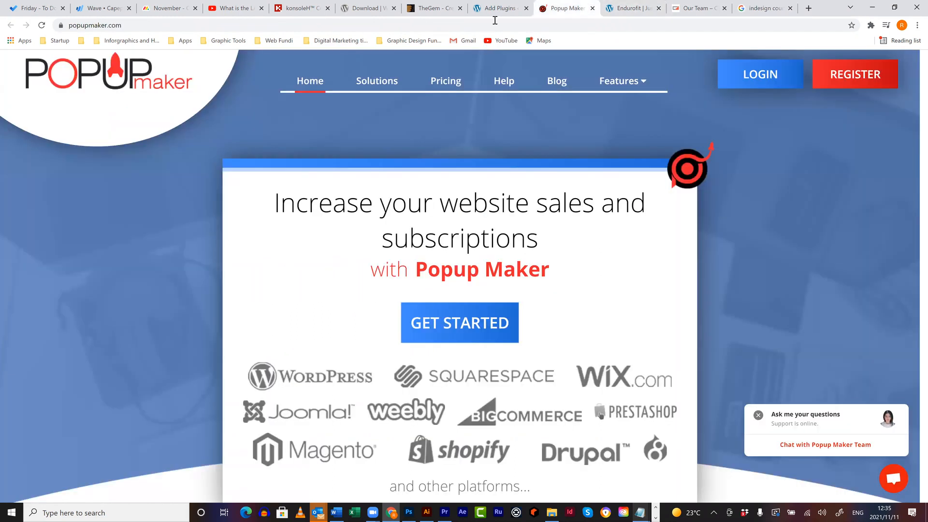
left_click(500, 14)
left_click(337, 236)
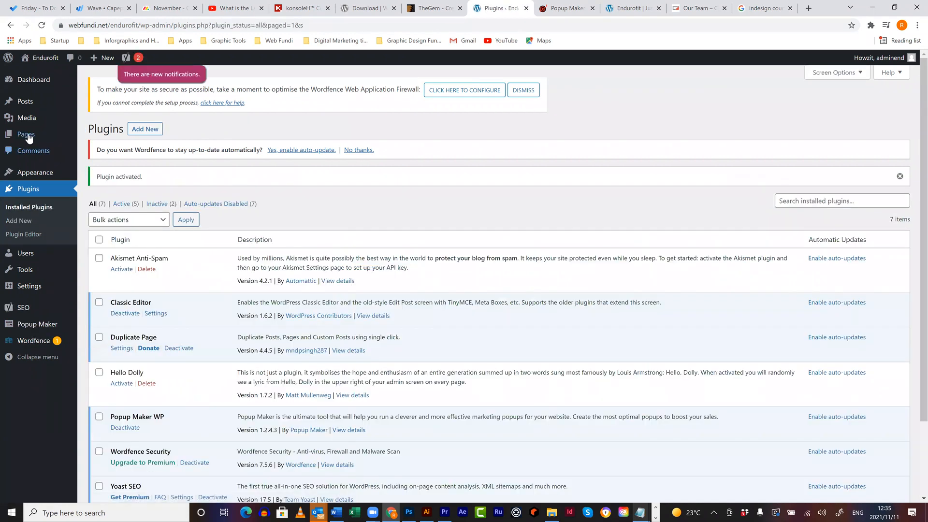
- Open the Contact us page for editing and look over its new Yoast SEO panel
mouse_move(29, 136)
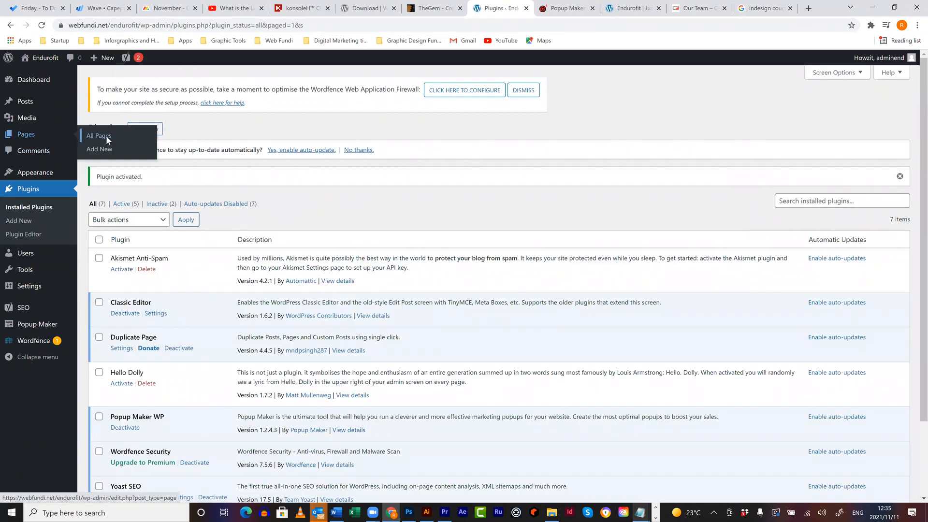
left_click(107, 135)
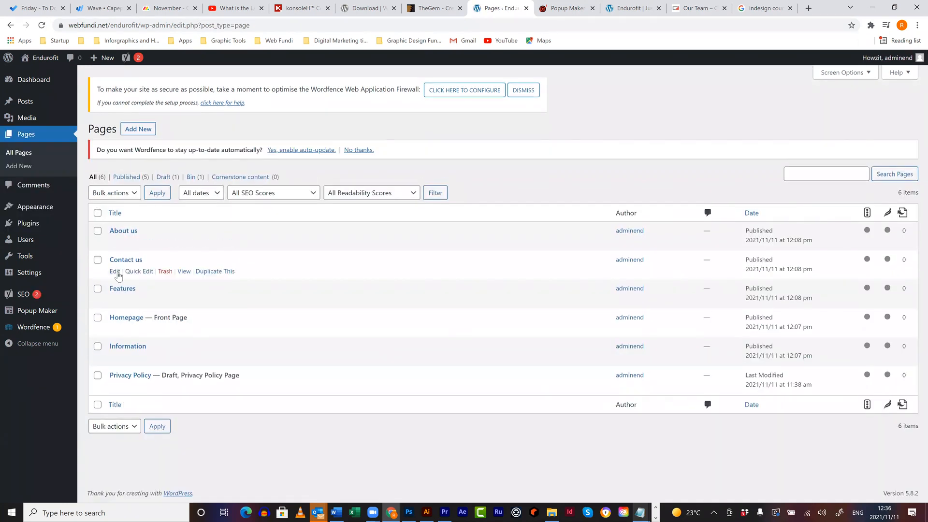
left_click(115, 271)
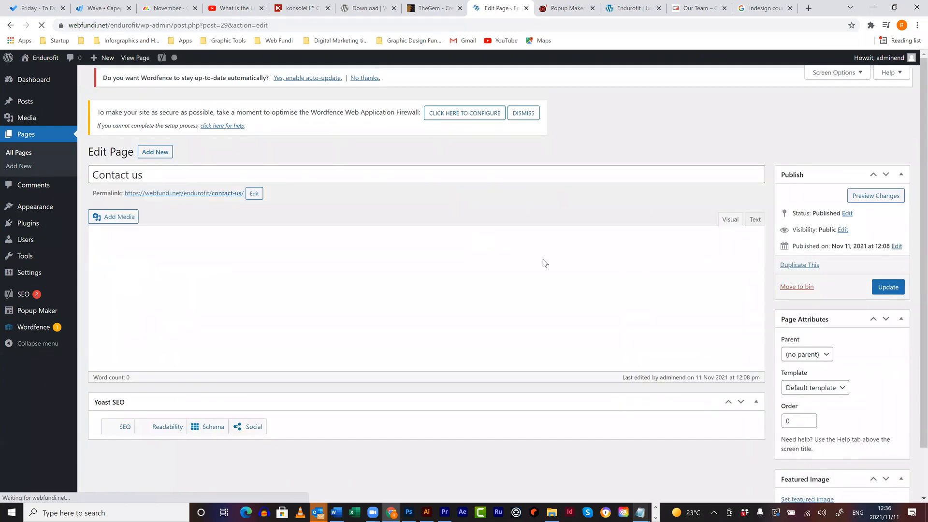
scroll(419, 255, "down", 5)
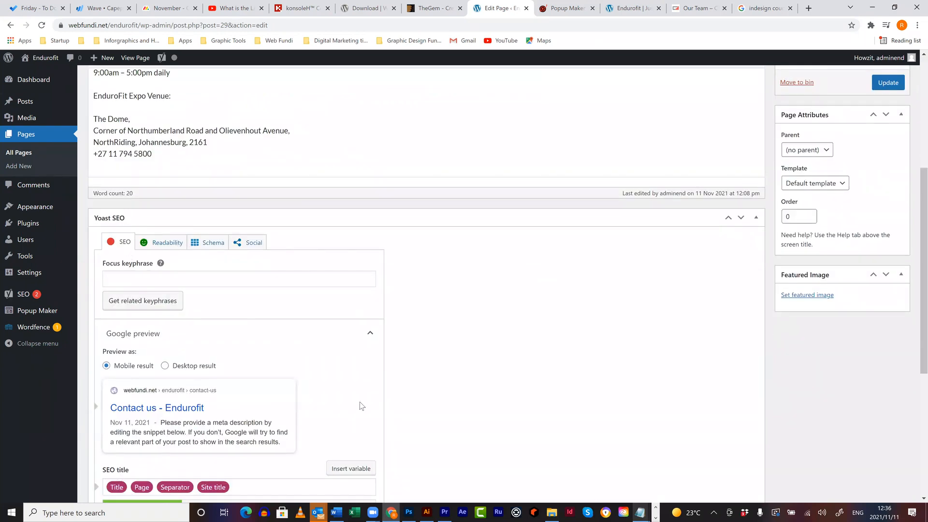
scroll(354, 366, "down", 2)
scroll(237, 370, "down", 2)
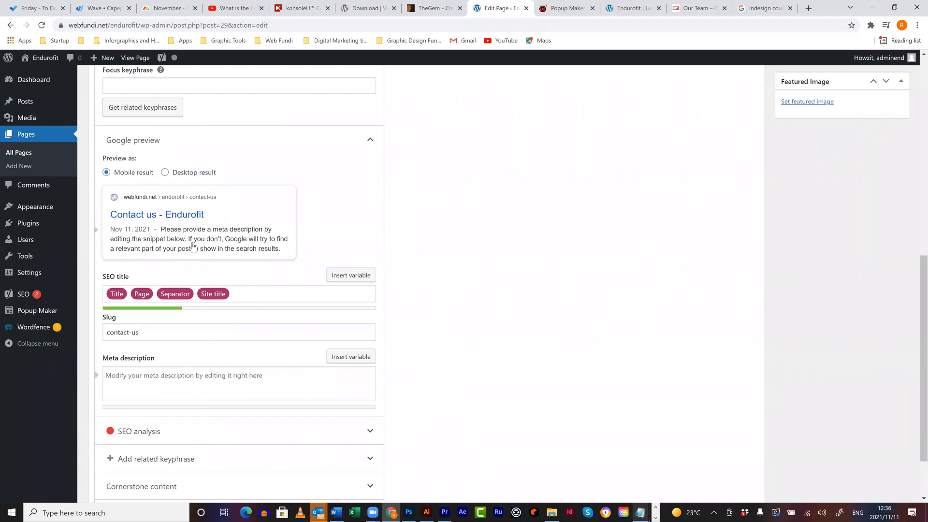
scroll(598, 303, "down", 2)
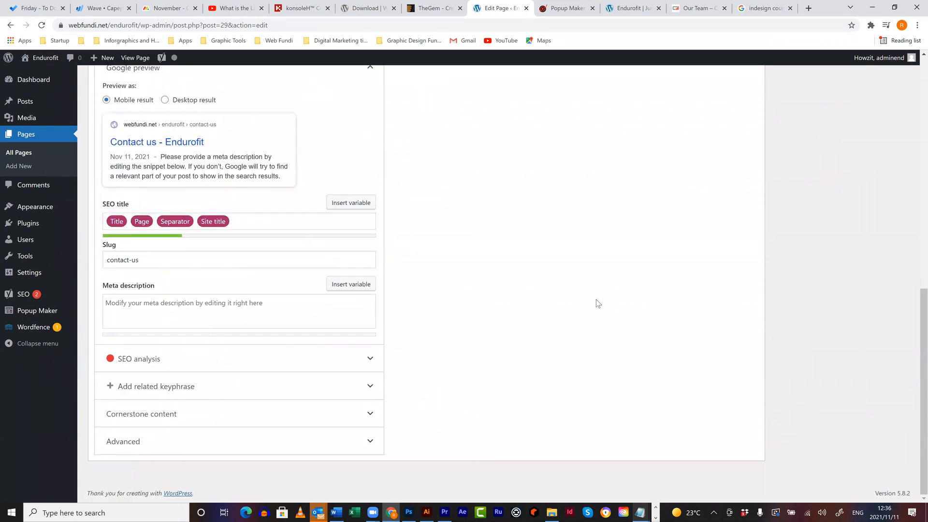
scroll(598, 302, "up", 10)
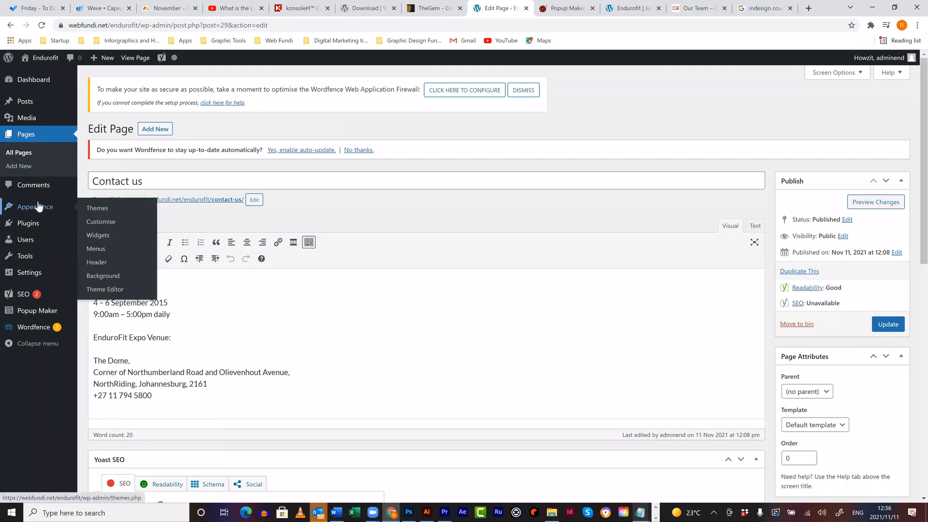
- Go to the Add Plugins page, then switch back to the indesign course results
mouse_move(25, 224)
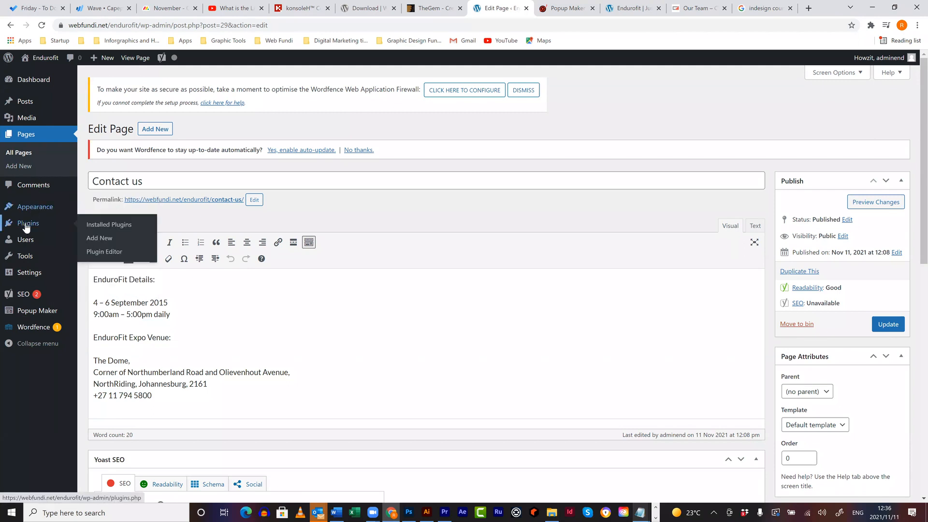
left_click(104, 239)
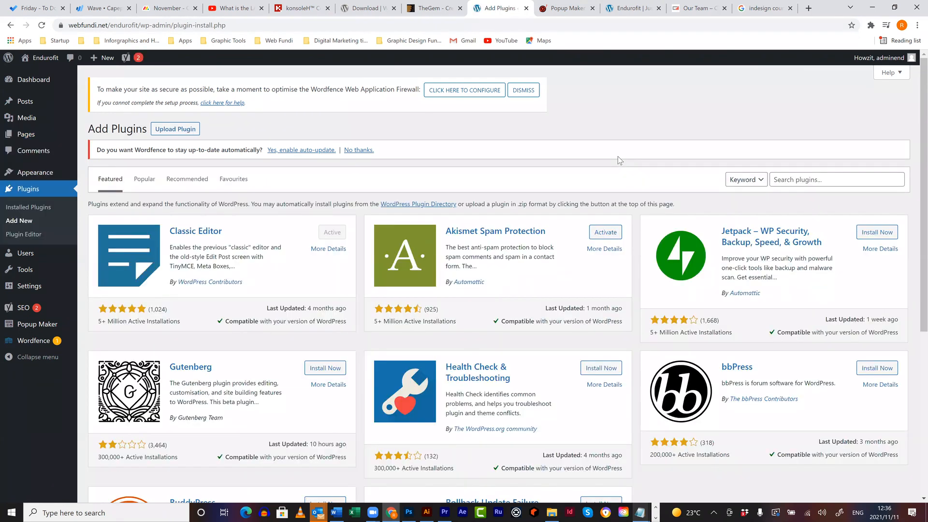
left_click(784, 179)
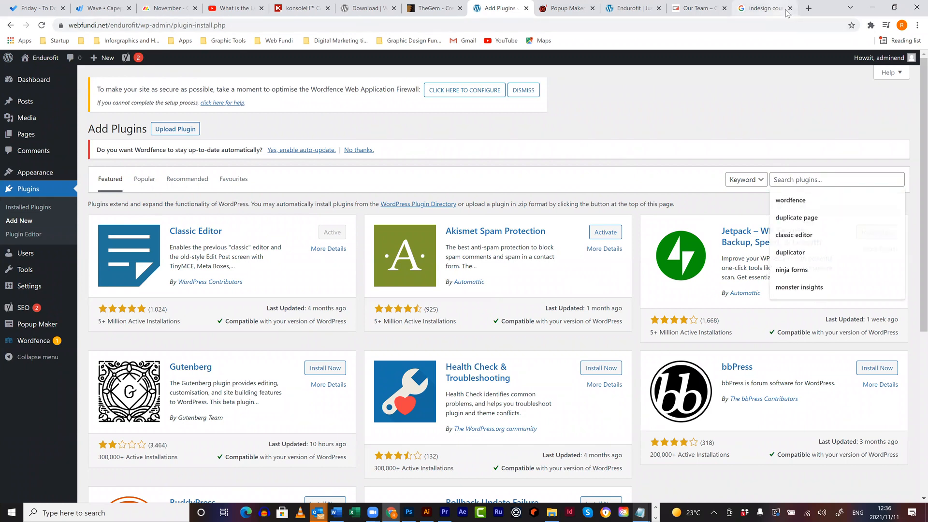
left_click(782, 11)
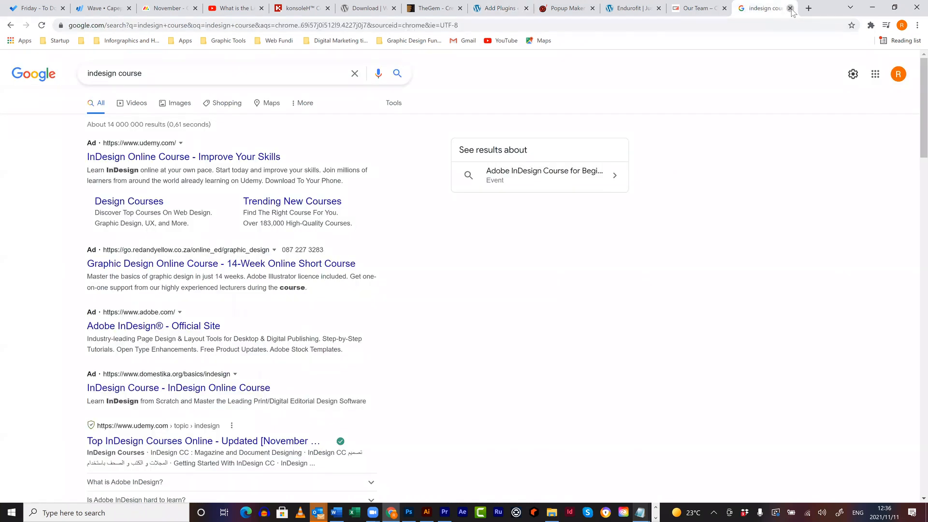
- Close the extra tabs and search Google for 'revolution slider' in a new tab
left_click(791, 9)
left_click(790, 9)
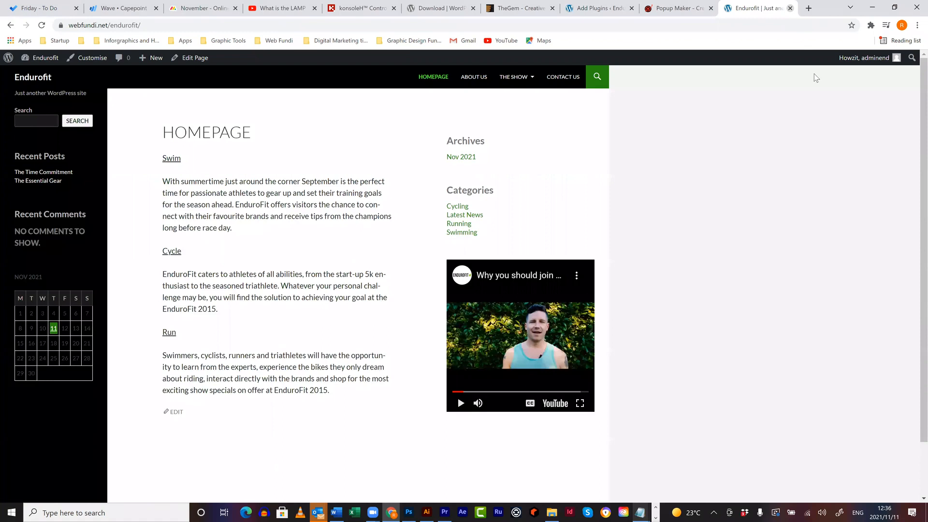
key("ctrl+t")
type("revolut")
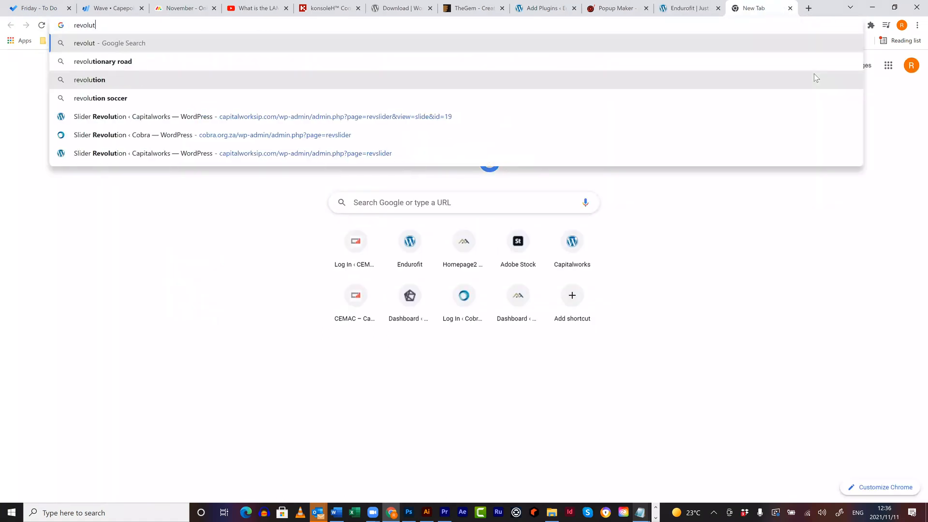
type("ion slider")
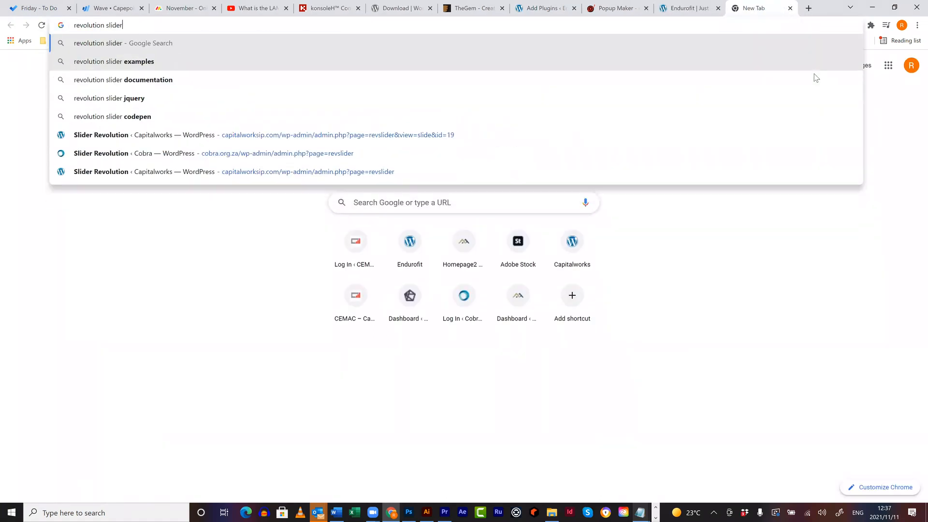
key("Return")
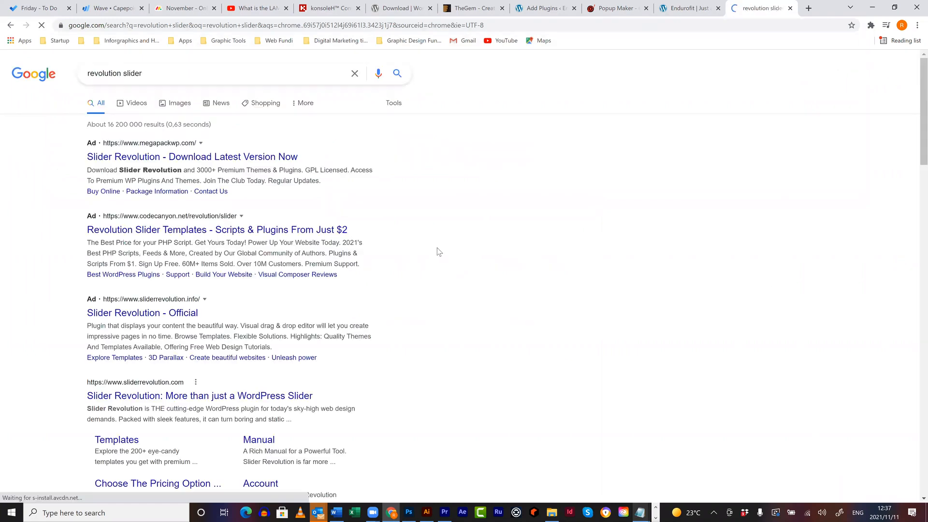
- Change the search to 'slider revolution' and open the official sliderrevolution.com site
left_click(122, 73)
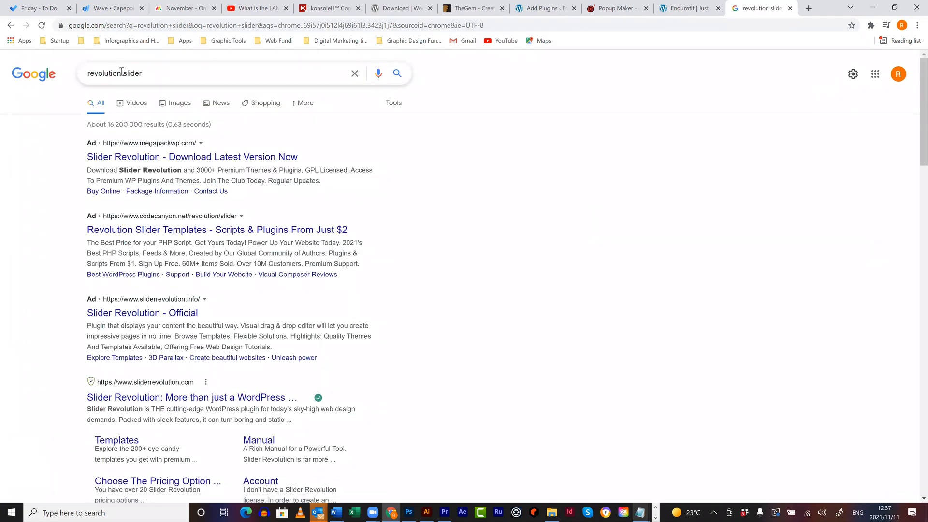
key("shift+Home")
key("BackSpace")
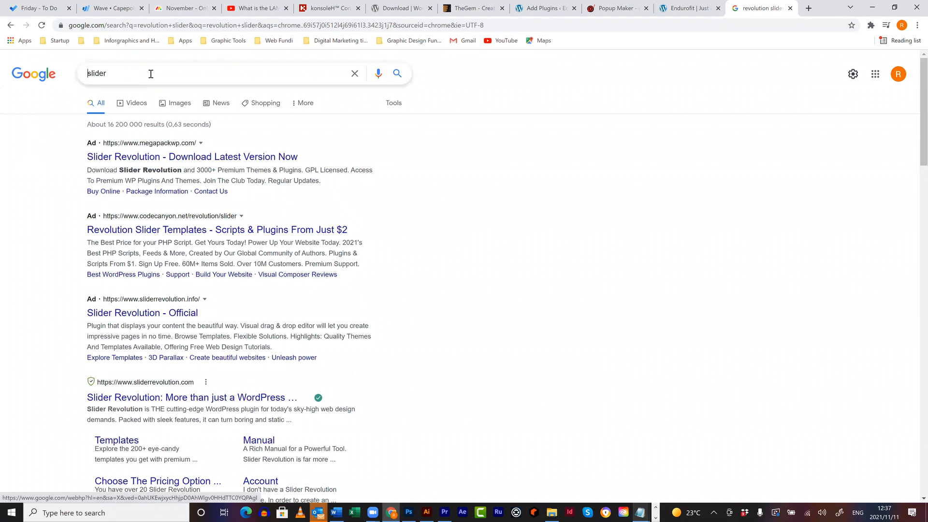
left_click(149, 72)
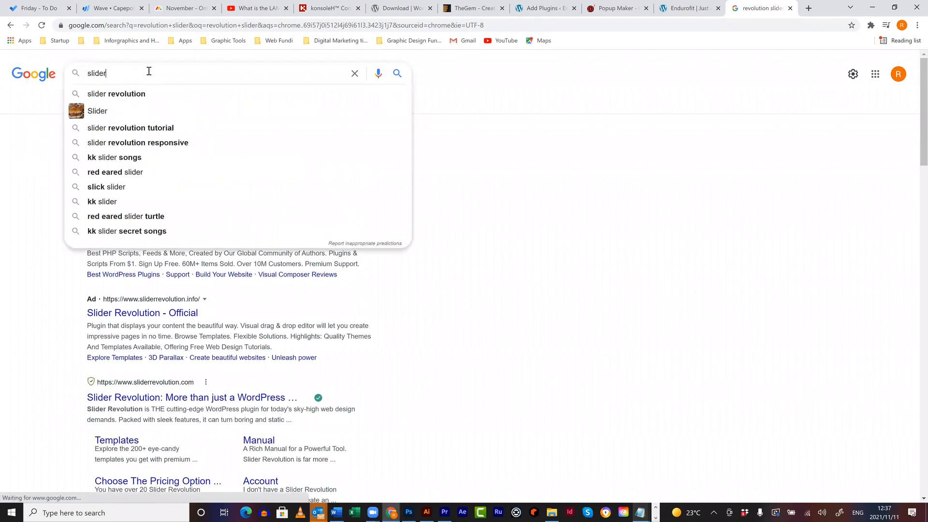
left_click(139, 100)
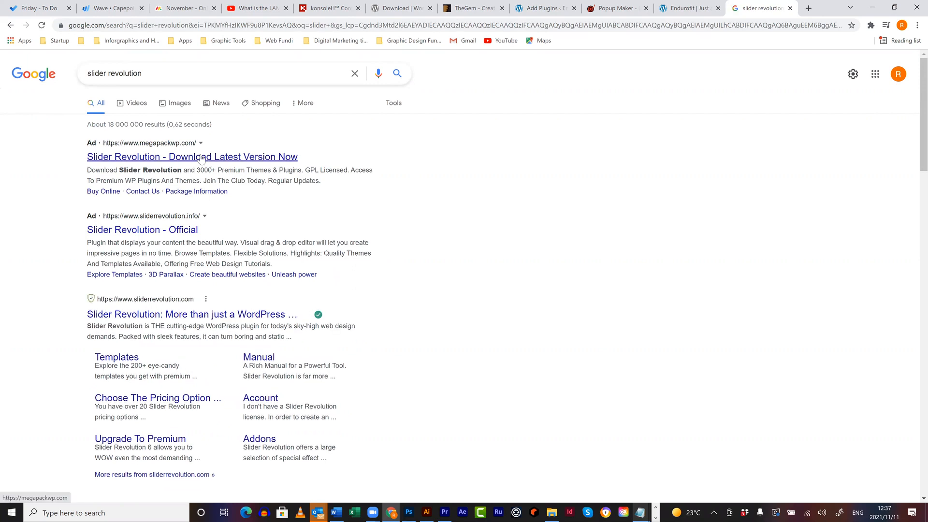
left_click(177, 314)
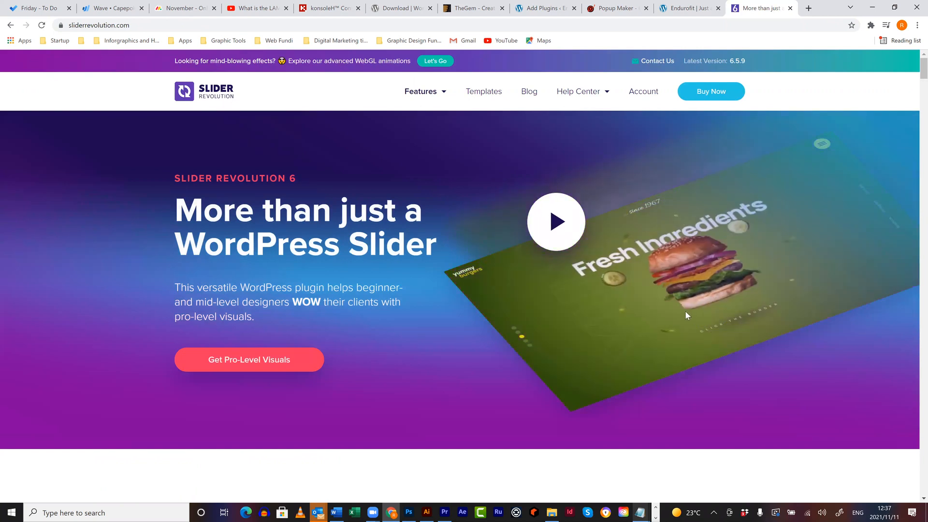
- Scroll through the sliderrevolution.com features and template gallery, then close that tab
scroll(695, 312, "down", 12)
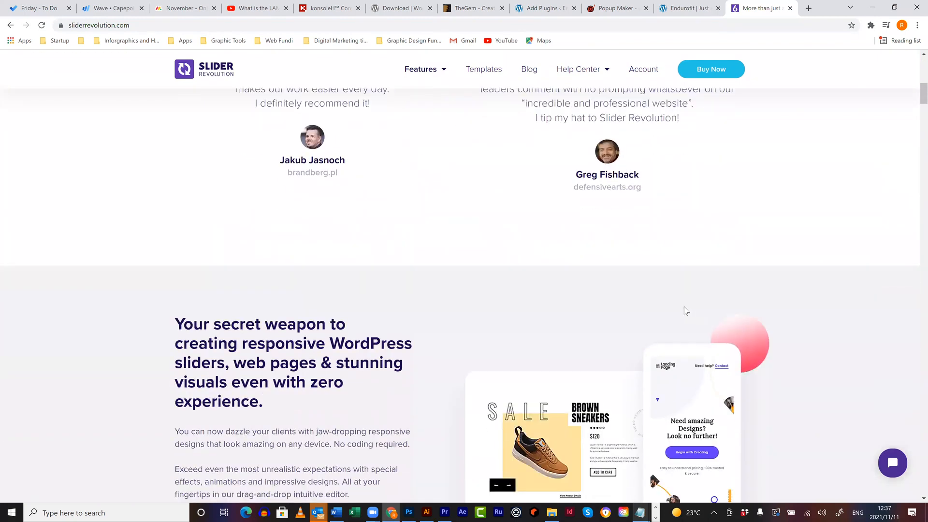
scroll(683, 308, "down", 9)
scroll(663, 320, "down", 10)
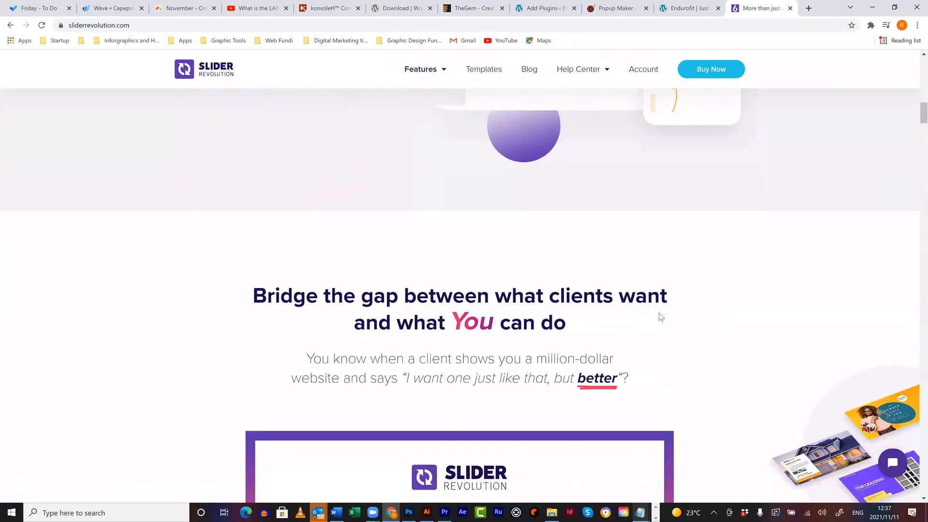
scroll(602, 103, "down", 3)
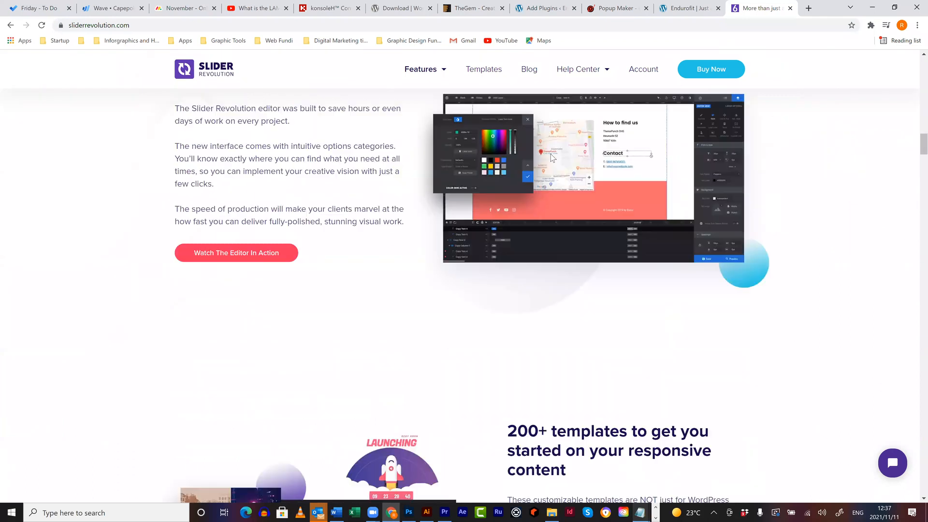
scroll(560, 161, "down", 9)
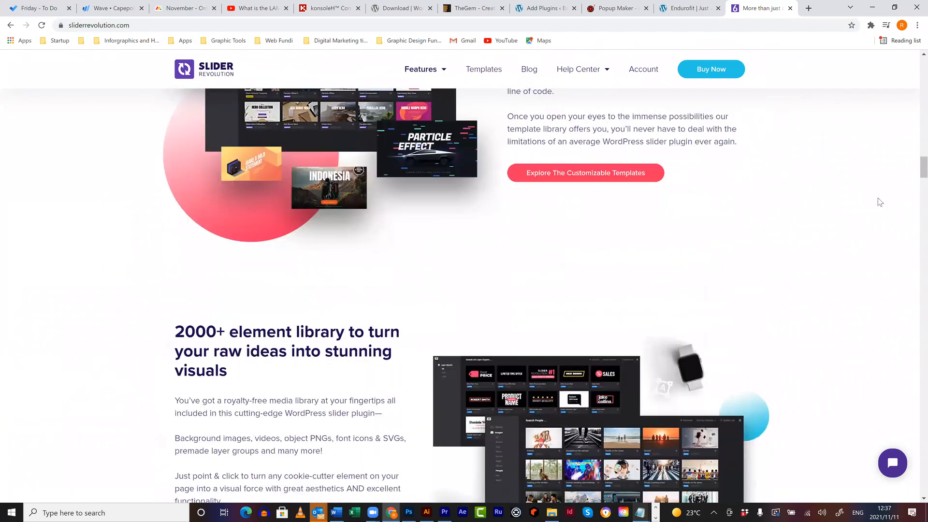
scroll(915, 195, "down", 3)
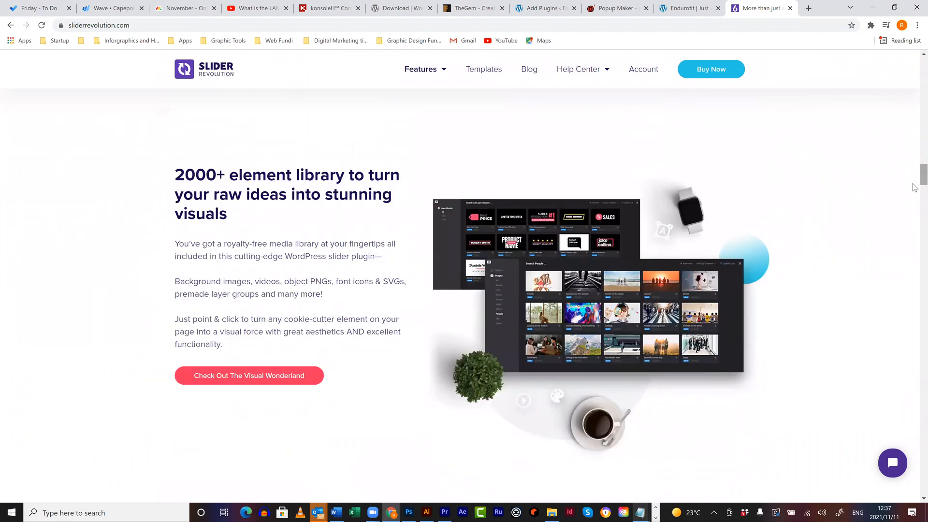
scroll(915, 208, "down", 2)
scroll(915, 230, "down", 20)
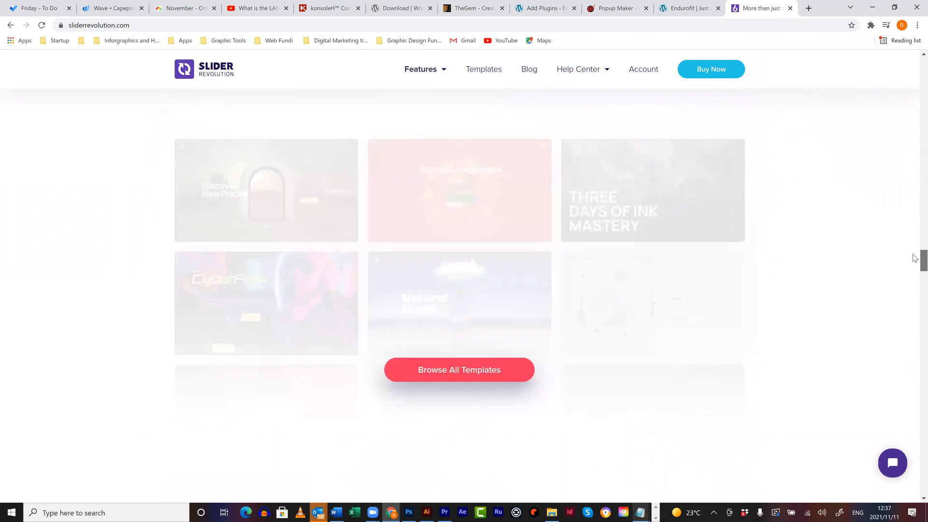
scroll(429, 222, "up", 1)
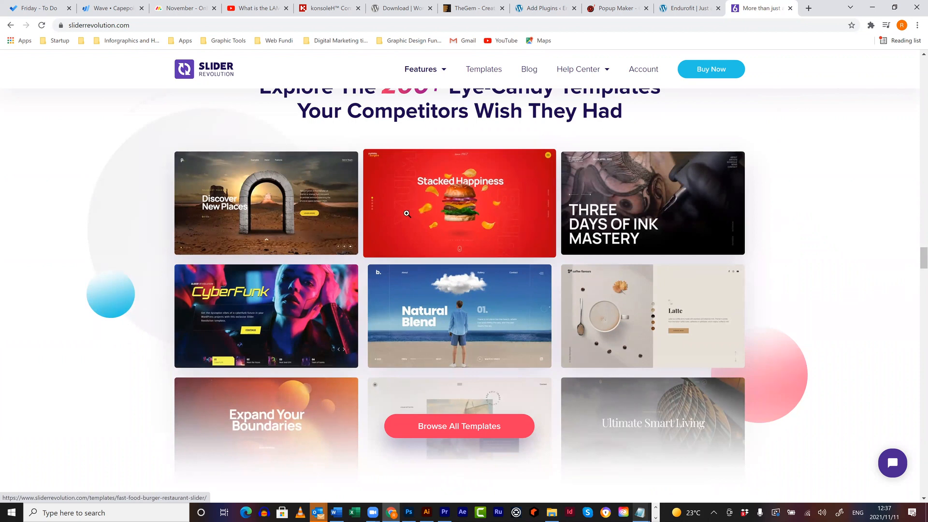
scroll(358, 219, "down", 5)
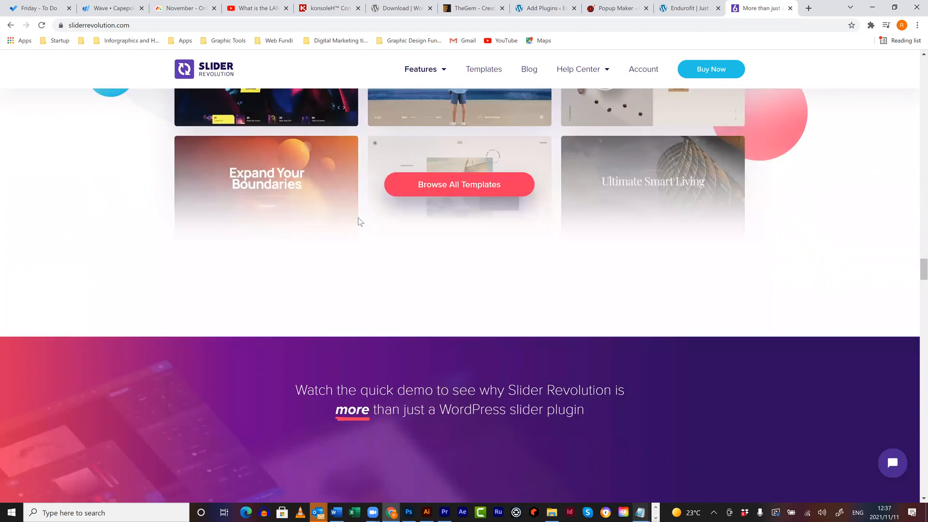
scroll(358, 221, "up", 2)
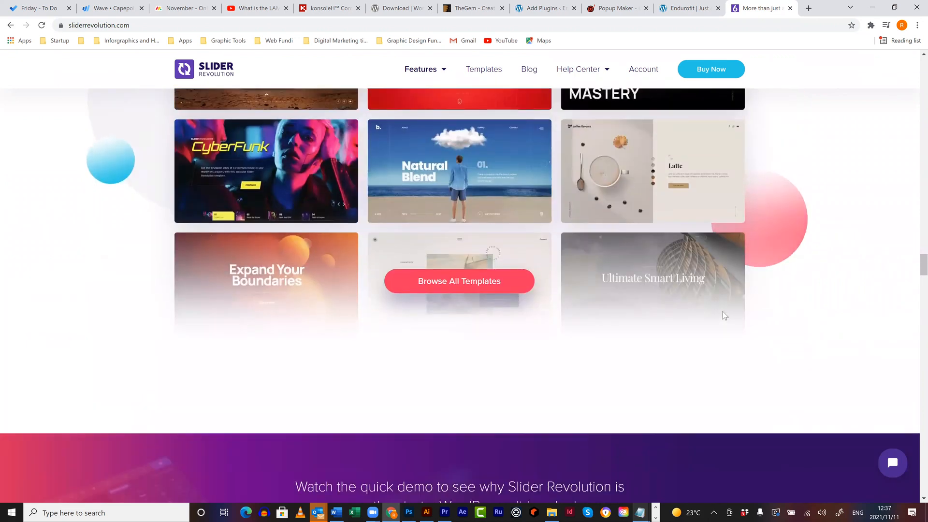
scroll(721, 310, "up", 5)
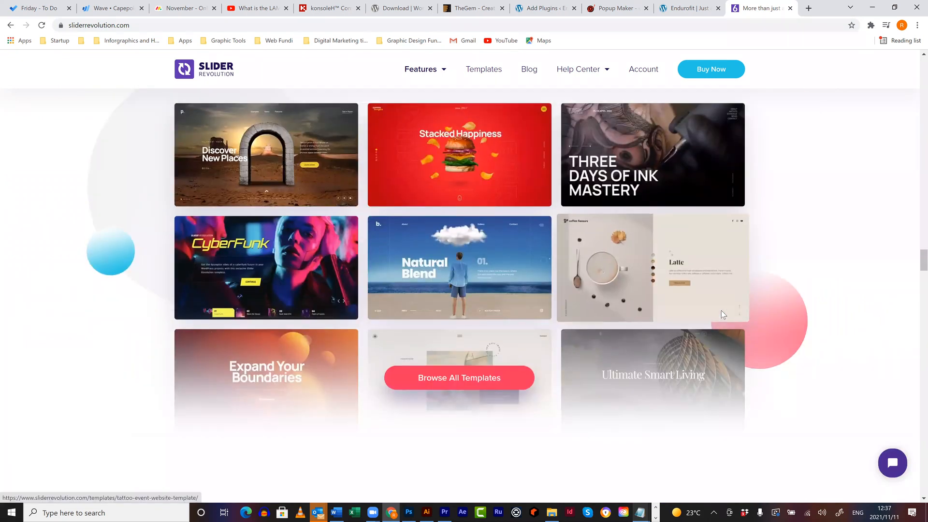
scroll(720, 312, "up", 15)
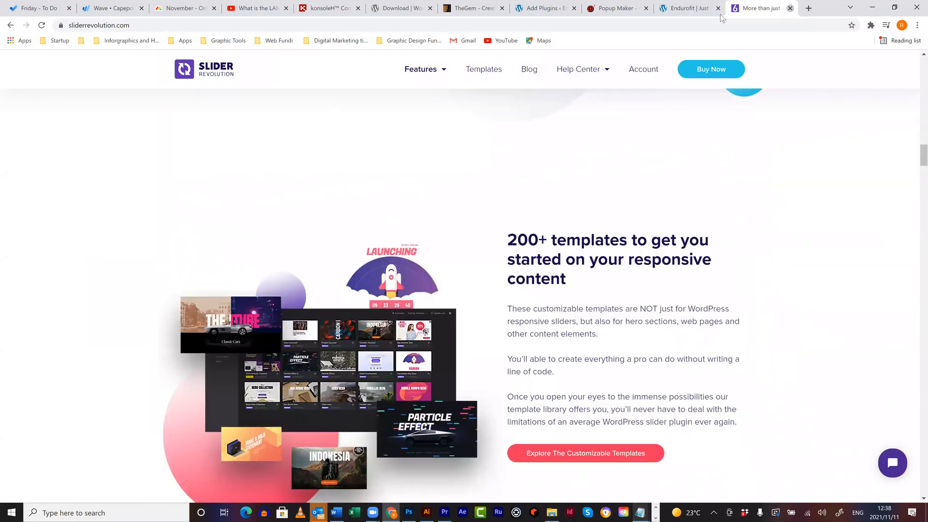
key("ctrl+w")
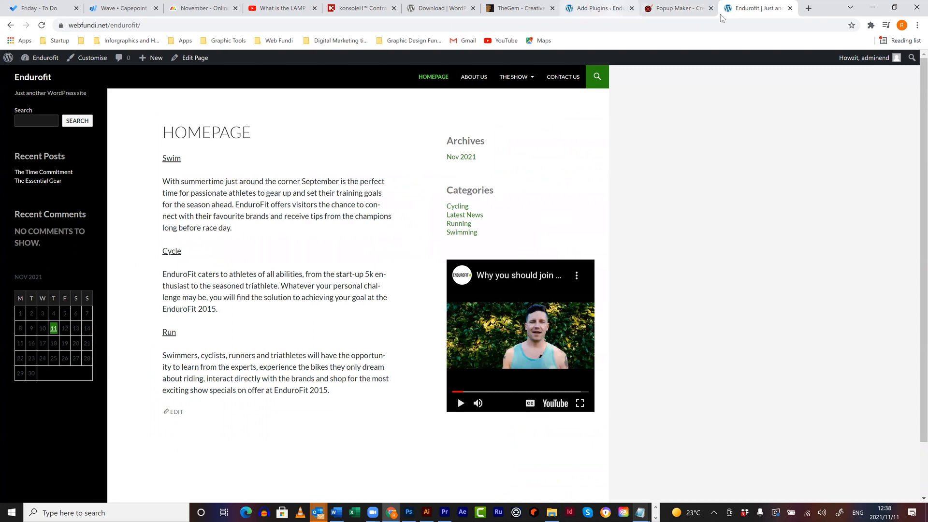
- Search plugins for 'ninja forms', install and activate Ninja Forms Contact Form, and open its dashboard
left_click(602, 9)
left_click(710, 8)
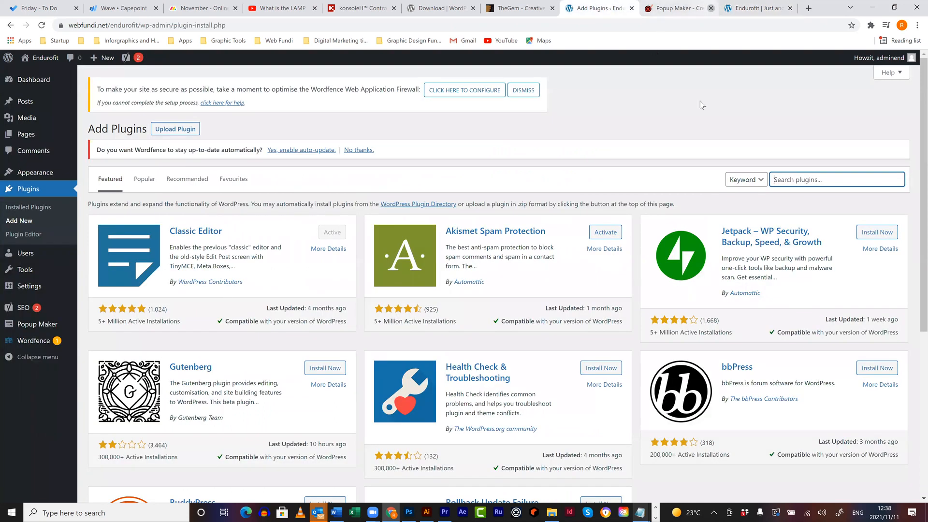
left_click(796, 180)
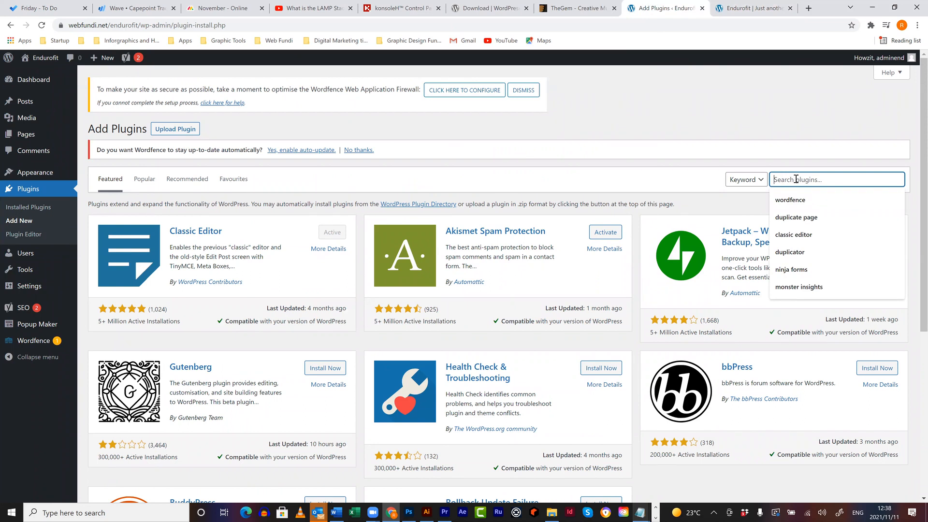
type("ninja")
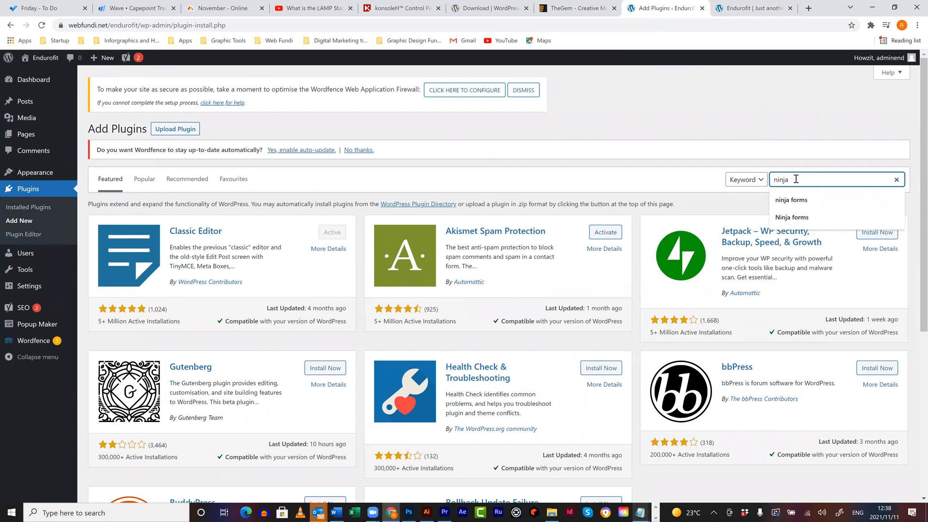
type(" forms")
key("Return")
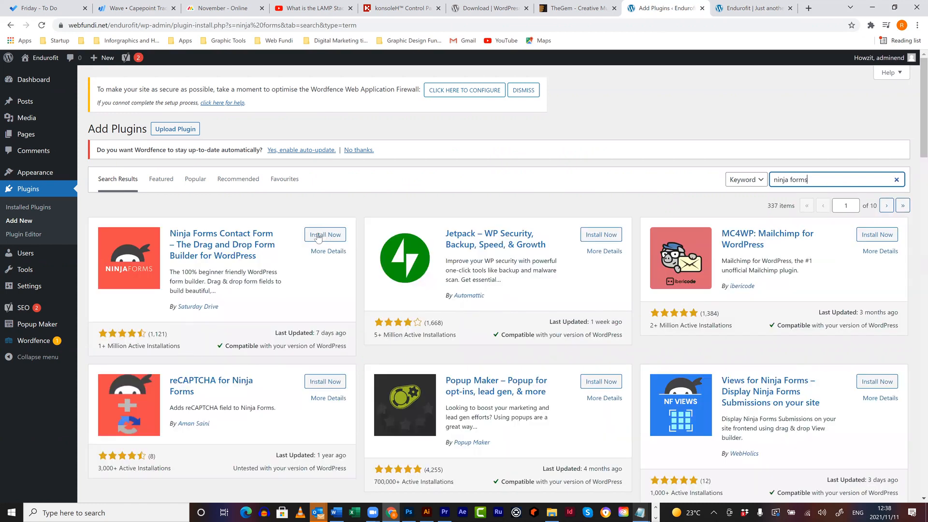
left_click(319, 235)
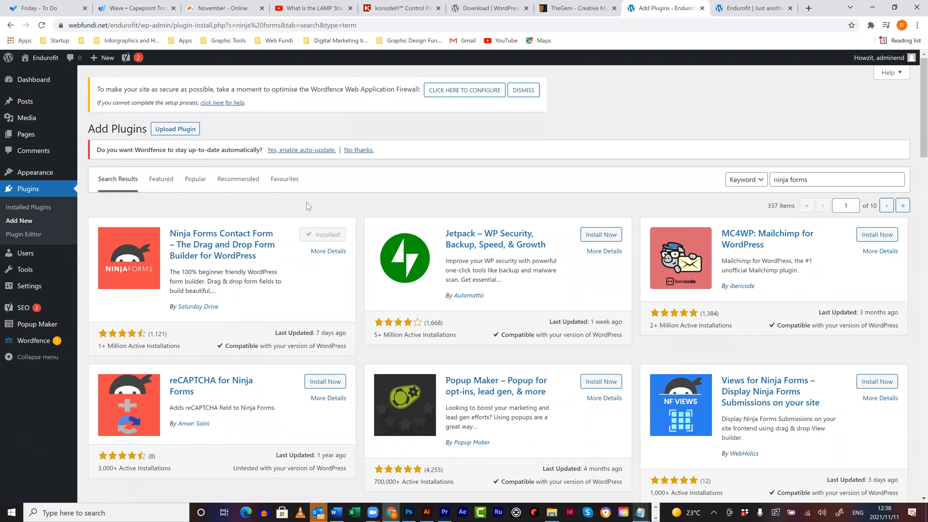
left_click(330, 236)
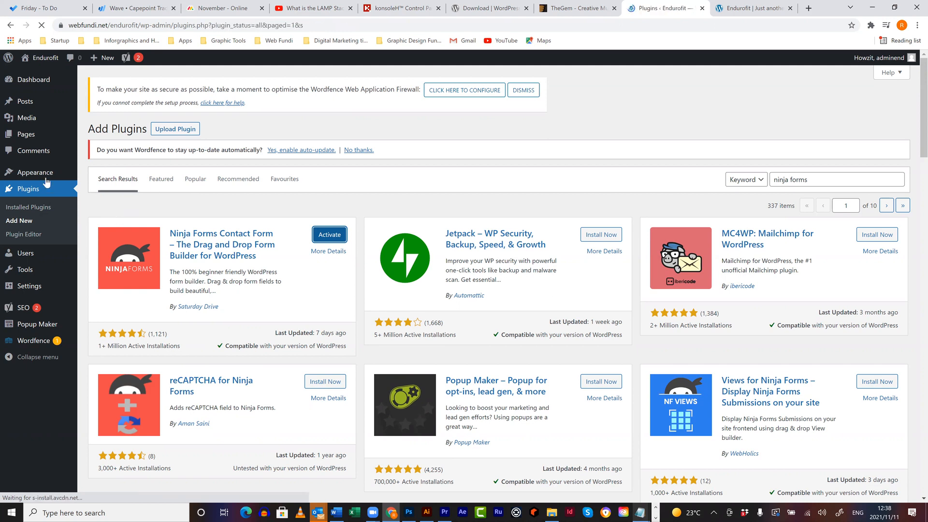
mouse_move(32, 170)
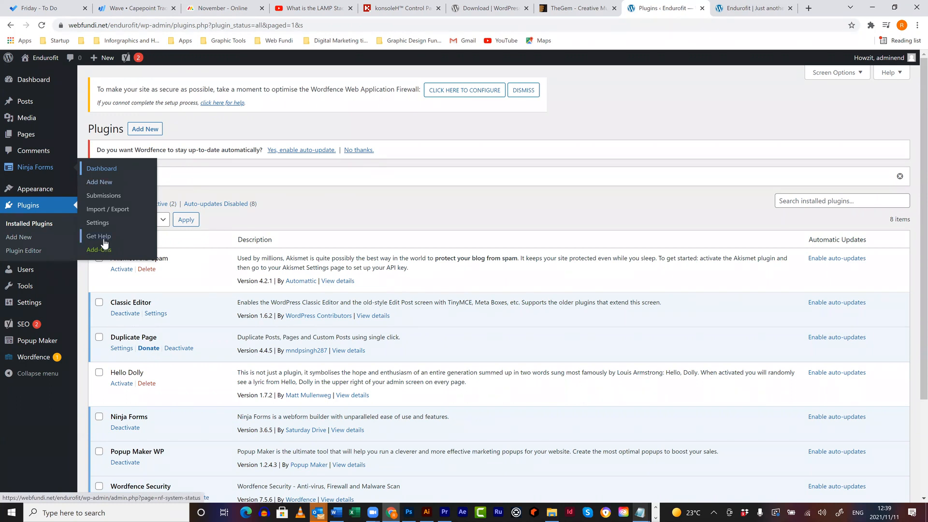
left_click(109, 175)
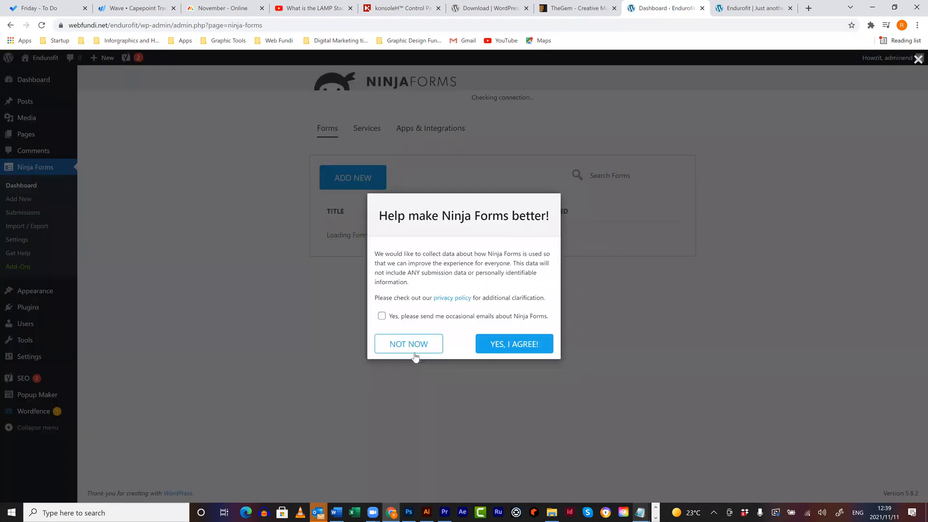
- Decline Ninja Forms data sharing and open the Contact Me form with its add-field panel
left_click(416, 345)
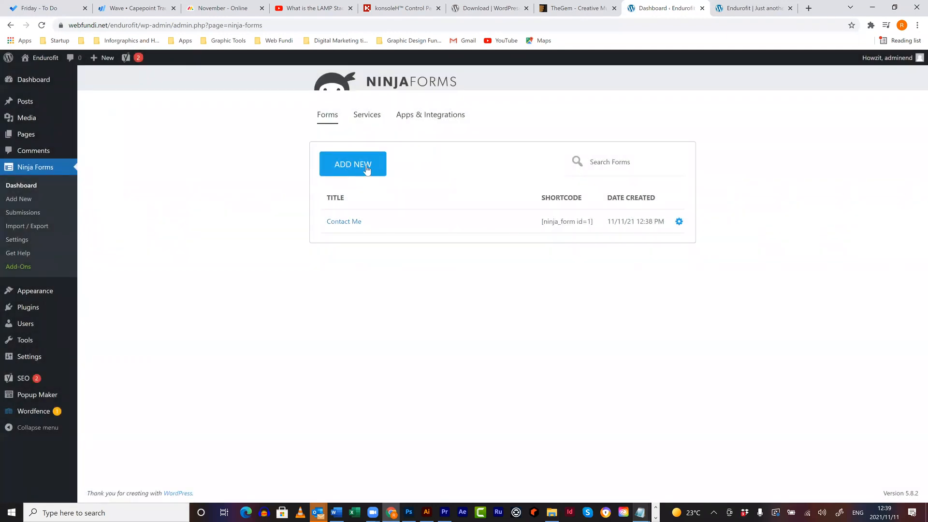
left_click(356, 222)
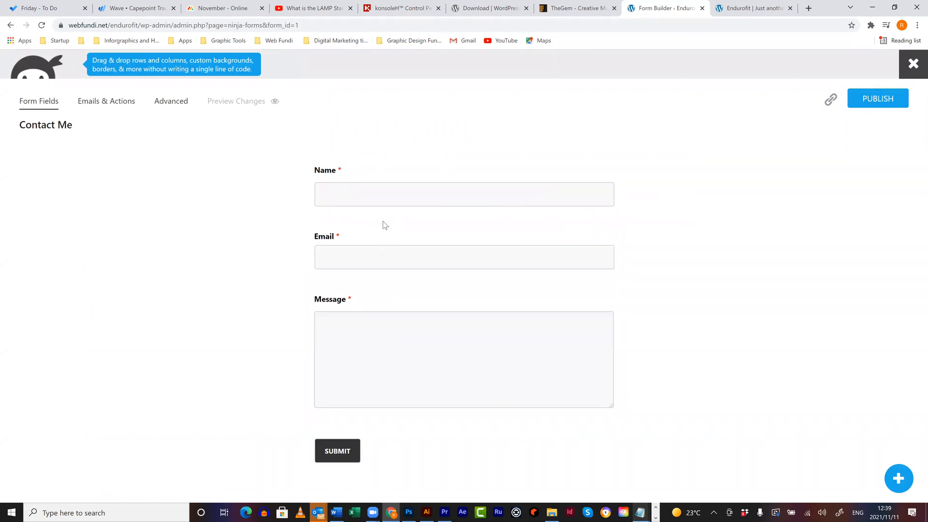
left_click(774, 354)
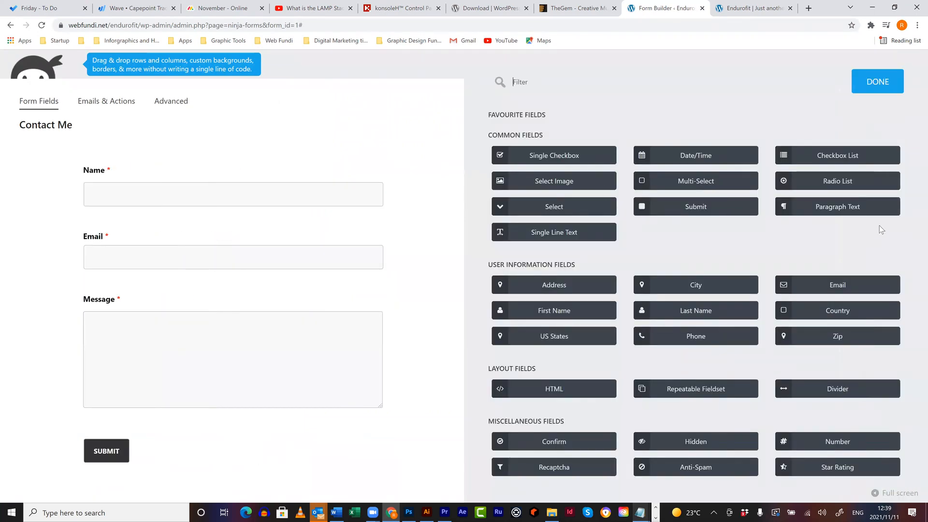
- Insert a Single Line Text field labelled 'Phone number' between Email and Message
left_click_drag(597, 235, 144, 308)
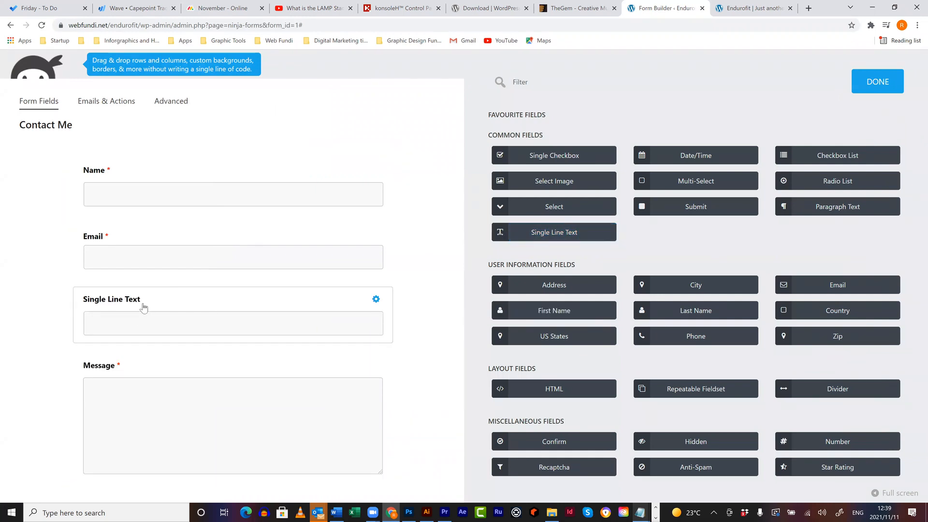
left_click(138, 308)
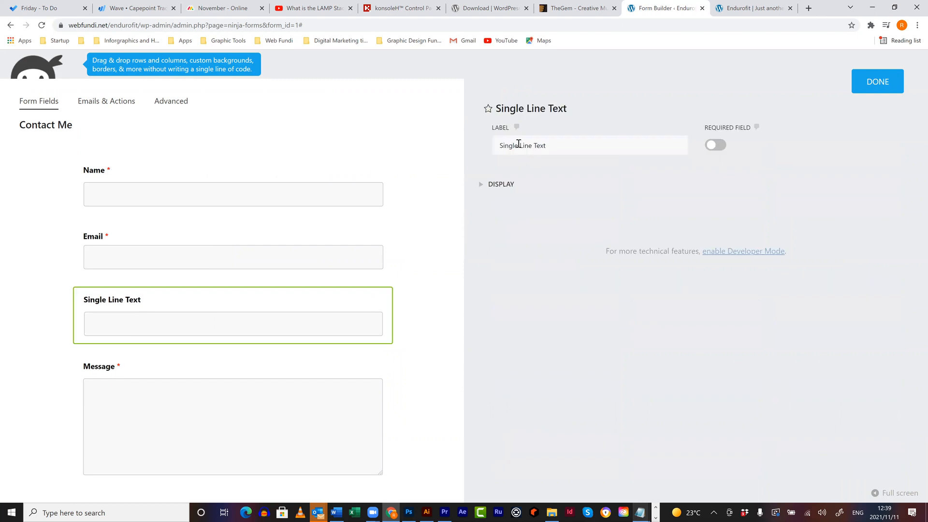
left_click_drag(559, 145, 473, 141)
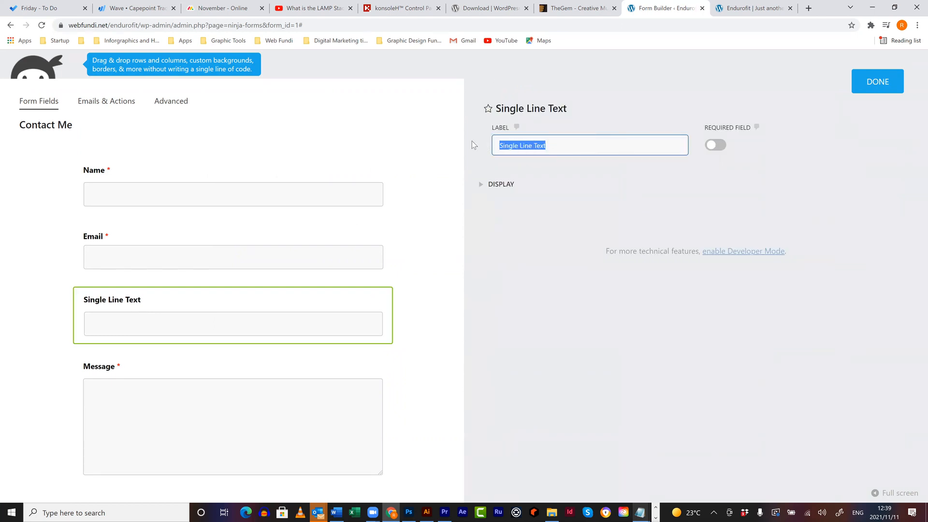
type("Phone number")
left_click(697, 187)
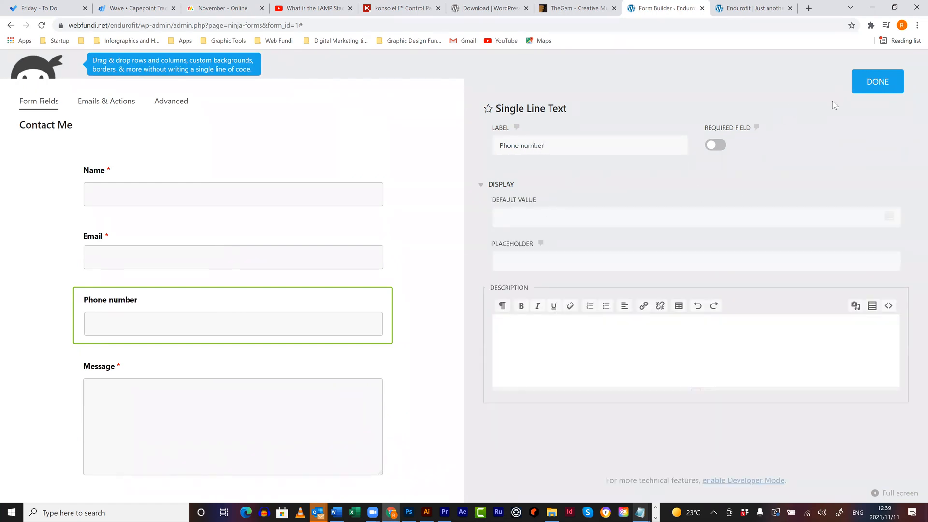
left_click(868, 90)
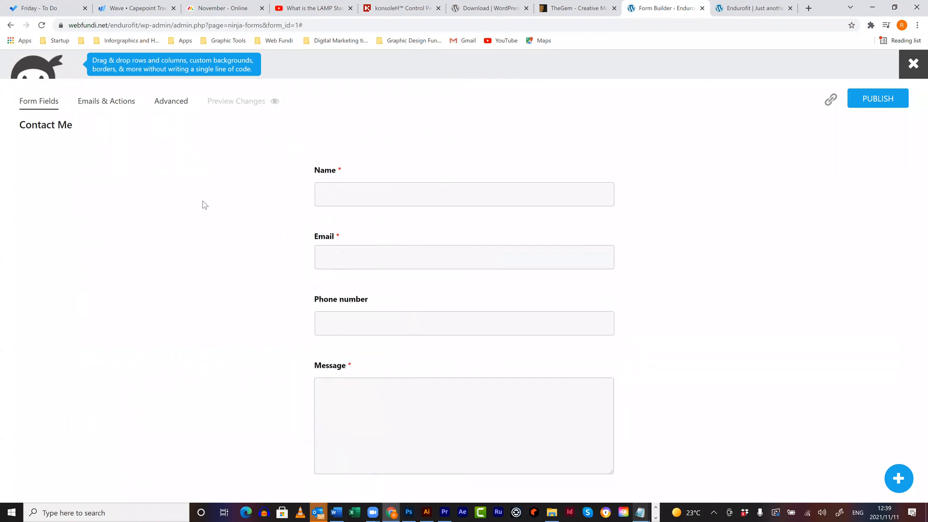
- Review the form's Email Notification action and its recipient address
left_click(120, 103)
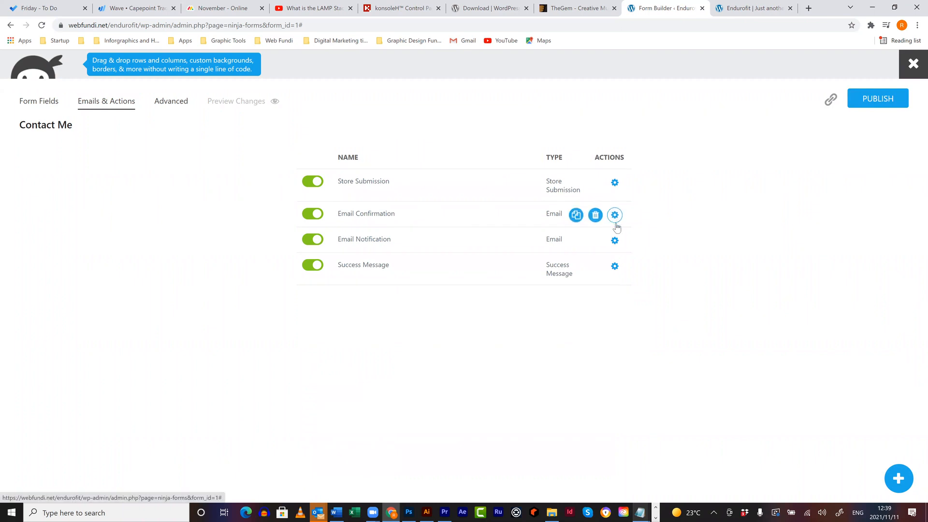
left_click(614, 240)
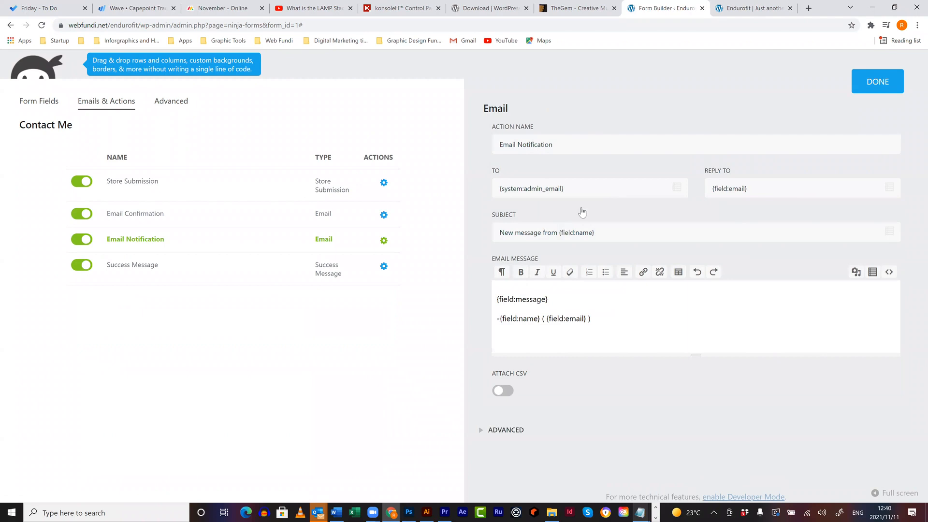
left_click_drag(578, 193, 480, 193)
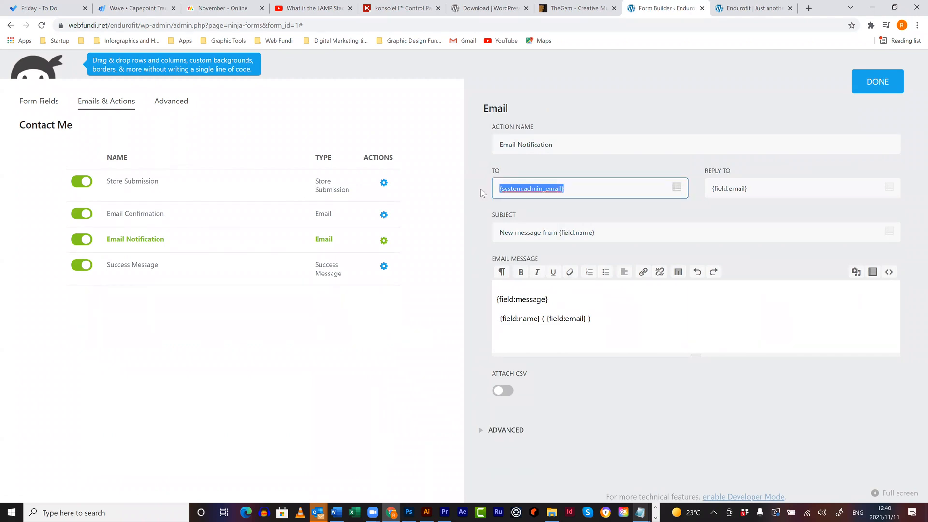
left_click(894, 93)
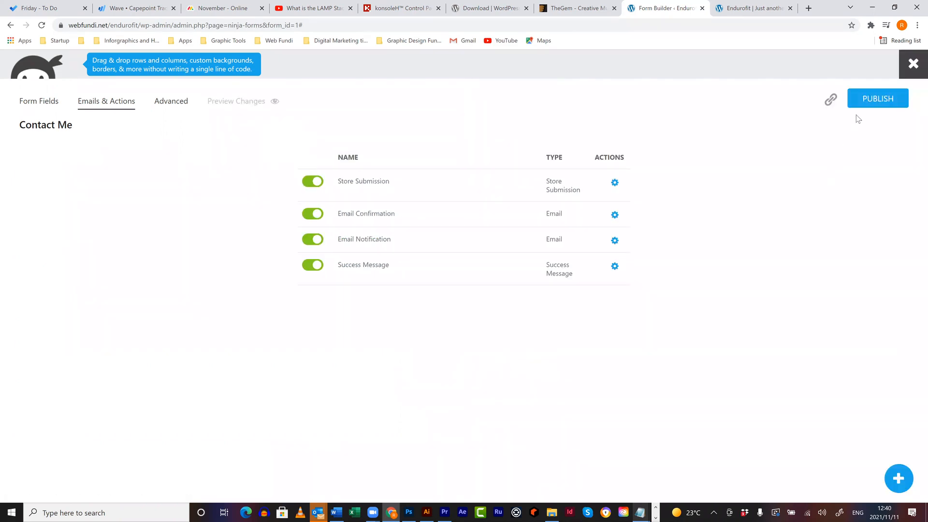
- Publish the Contact Me form, exit the builder, and select its [ninja_form id=1] shortcode
left_click(868, 106)
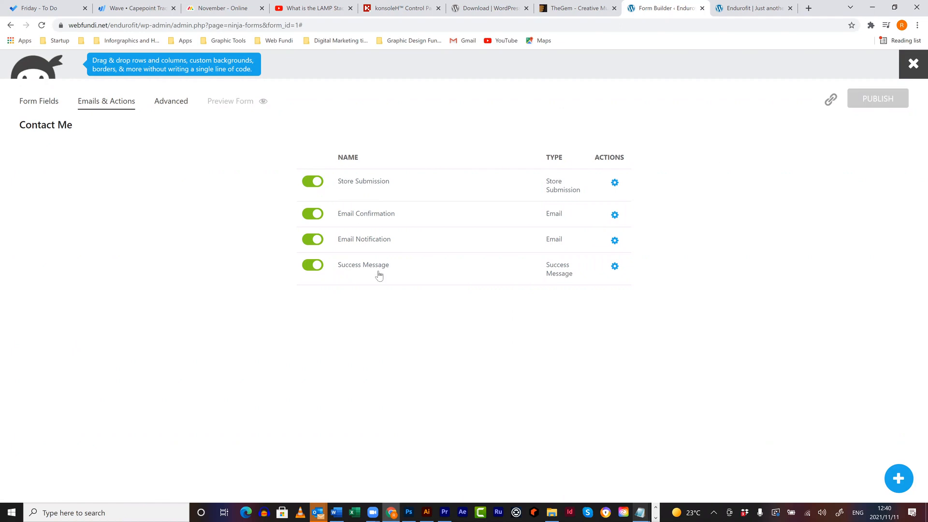
left_click(912, 68)
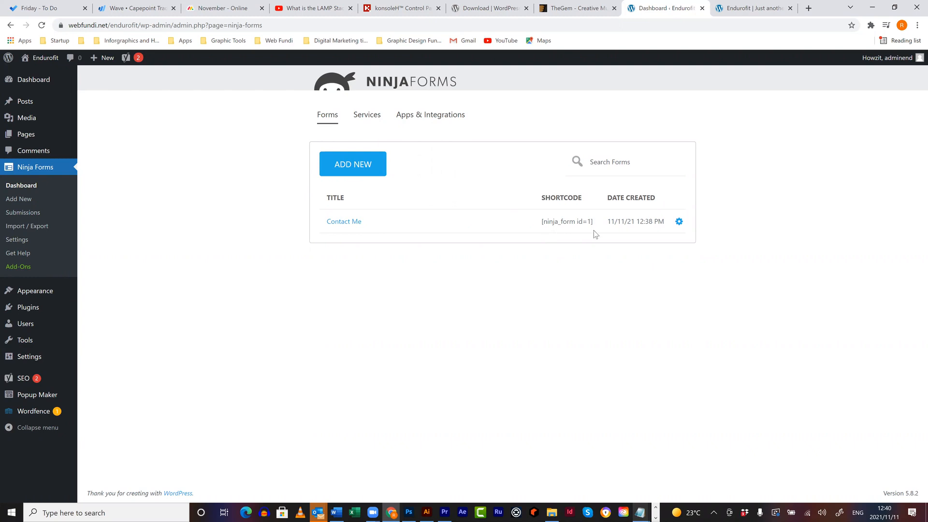
left_click_drag(593, 227, 544, 226)
- Edit Contact us, remove blank lines above the [ninja_form id=1] shortcode, and update the page
mouse_move(45, 136)
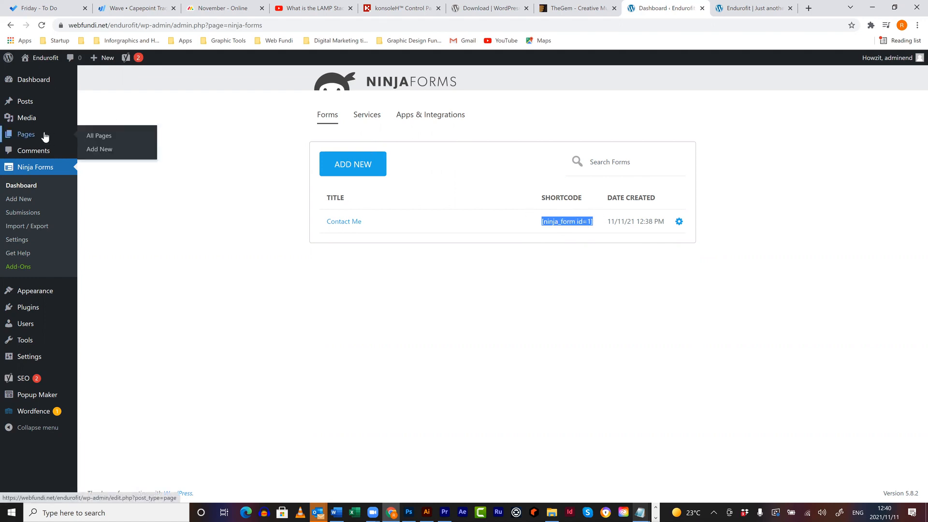
left_click(97, 137)
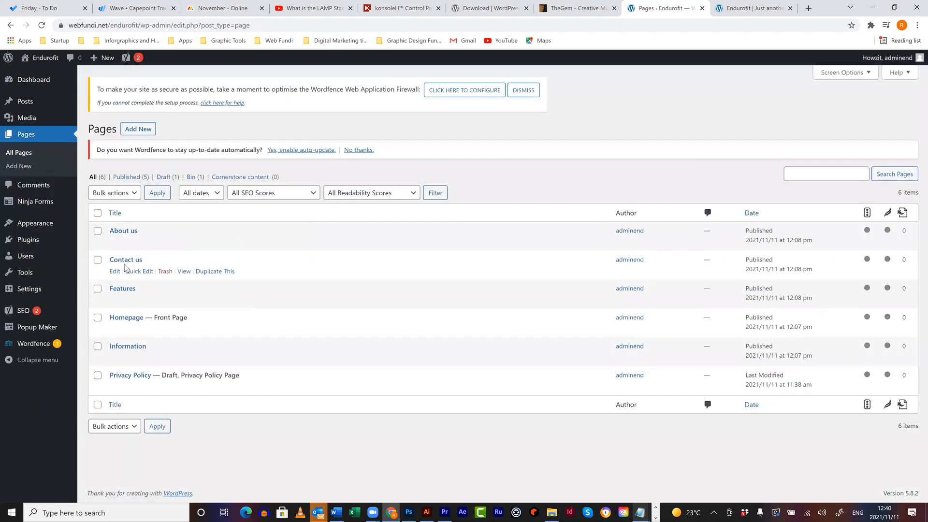
left_click(114, 271)
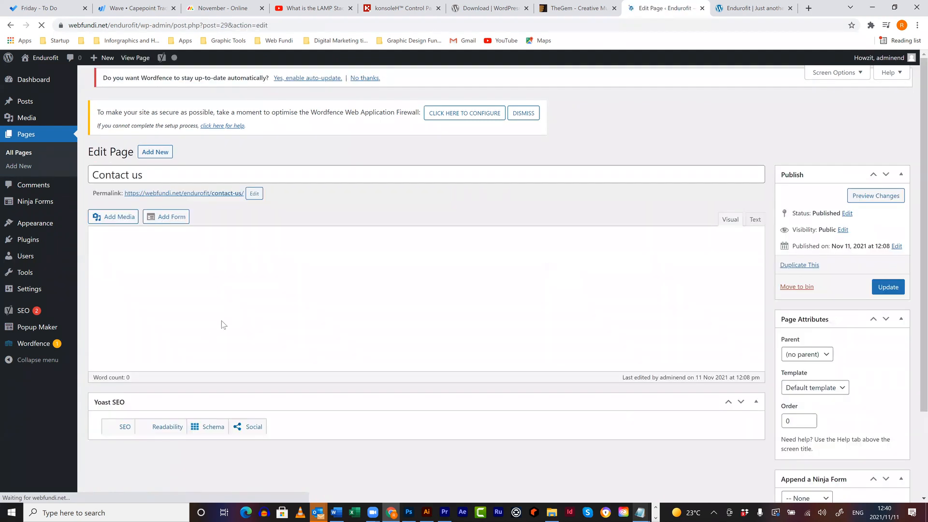
scroll(183, 342, "down", 1)
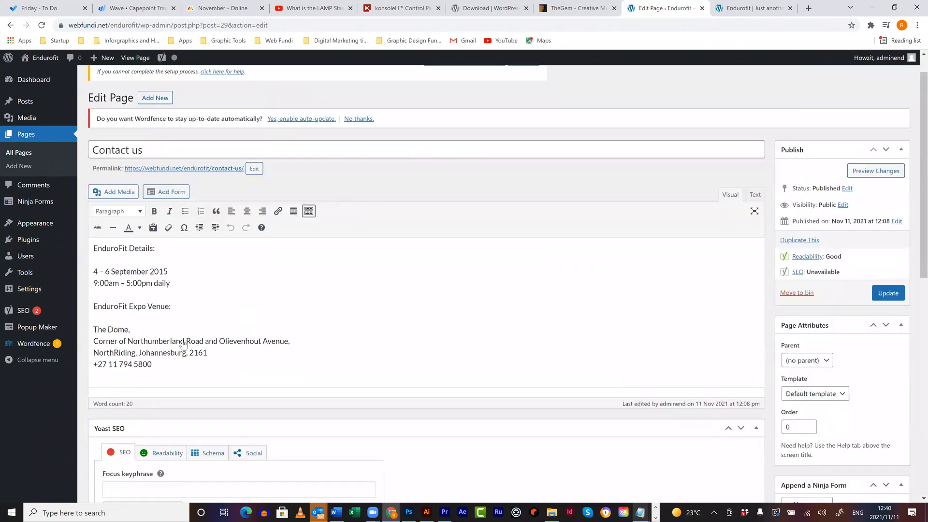
scroll(179, 252, "down", 3)
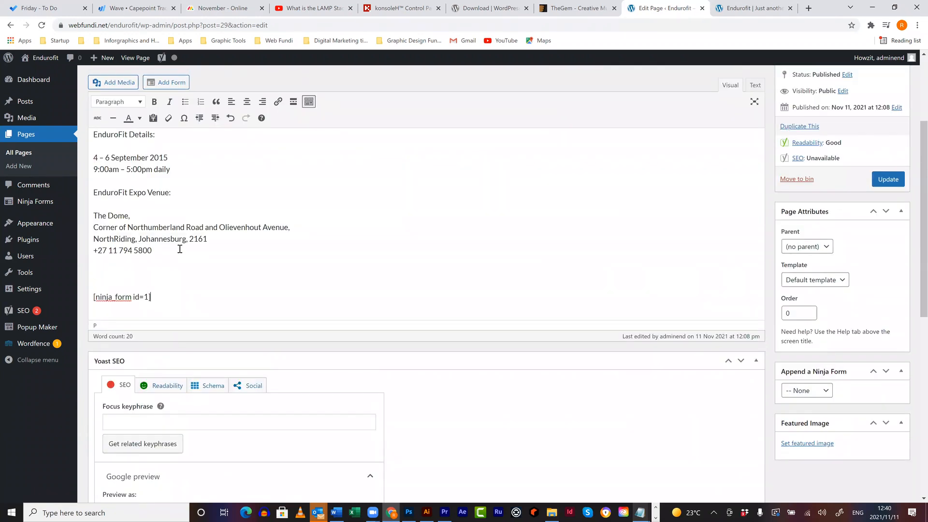
left_click(136, 277)
key("BackSpace")
key("BackSpace")
left_click(888, 179)
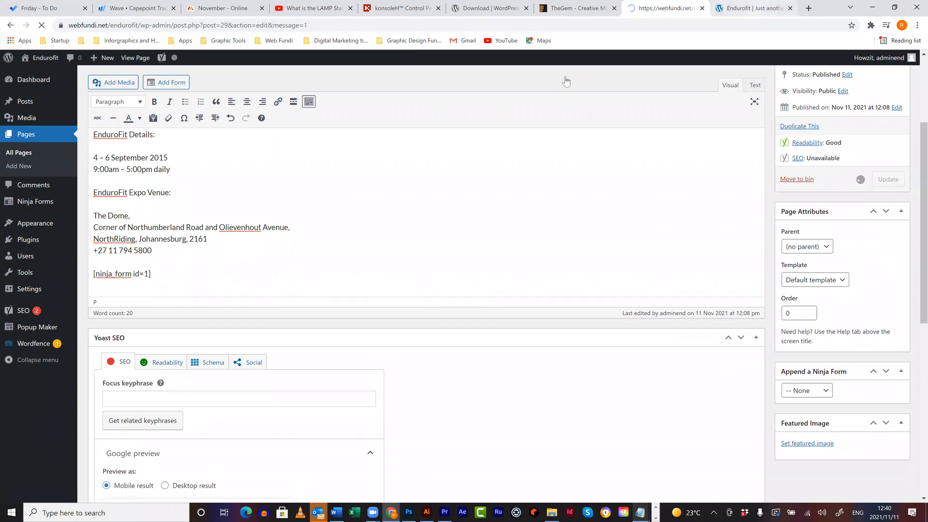
left_click(754, 8)
key("F5")
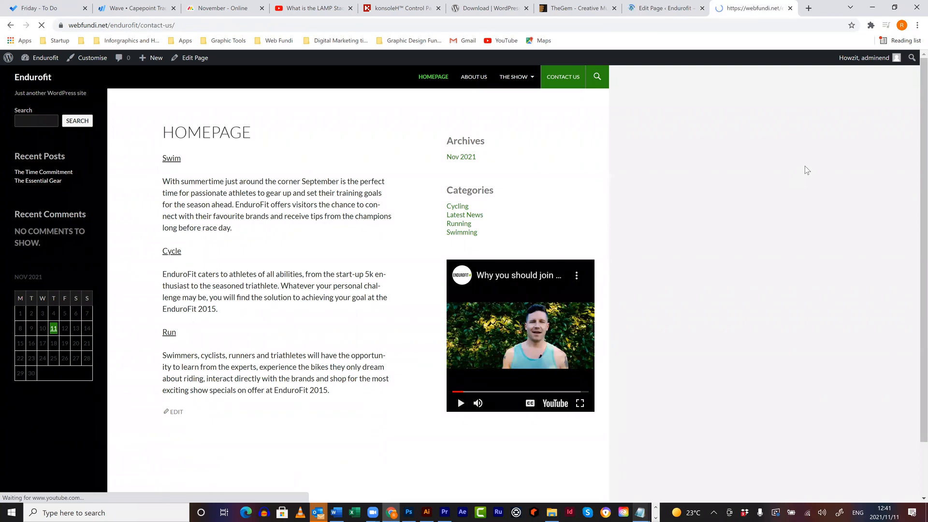
scroll(526, 306, "down", 4)
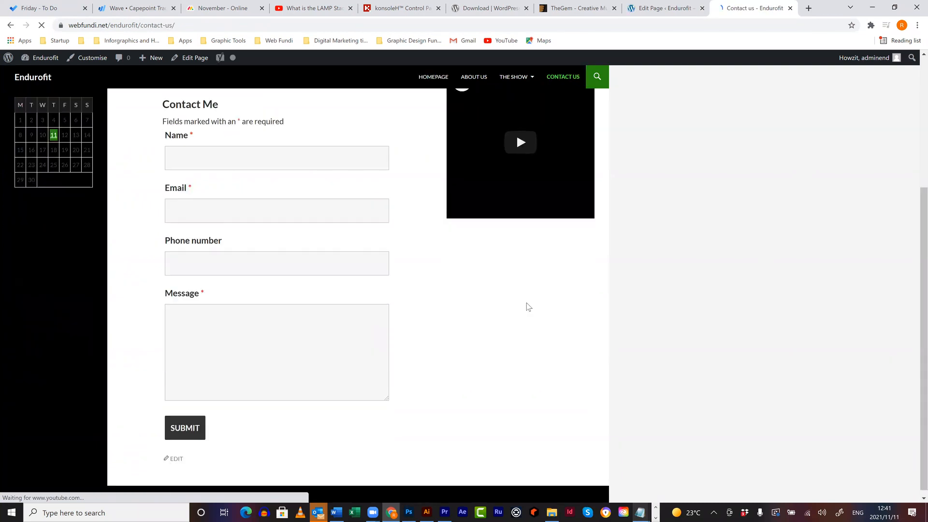
scroll(466, 224, "up", 3)
scroll(466, 222, "up", 1)
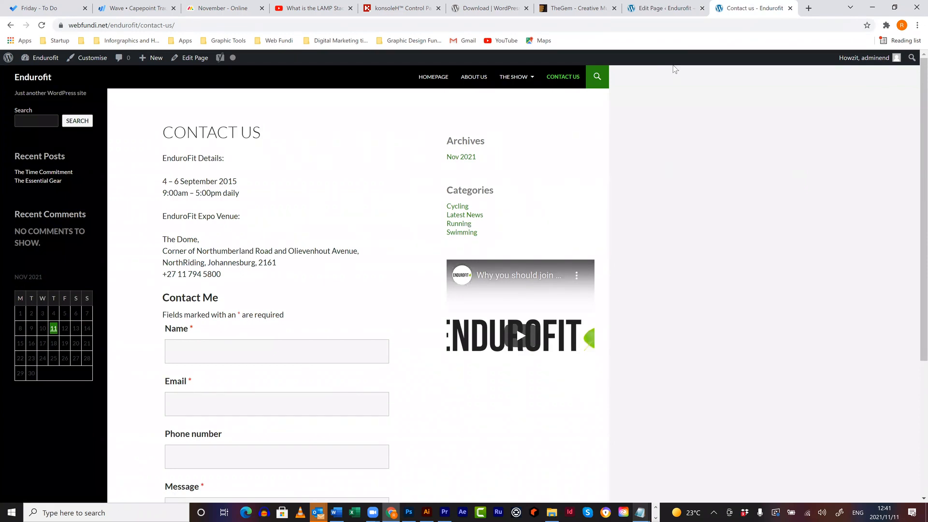
left_click(657, 19)
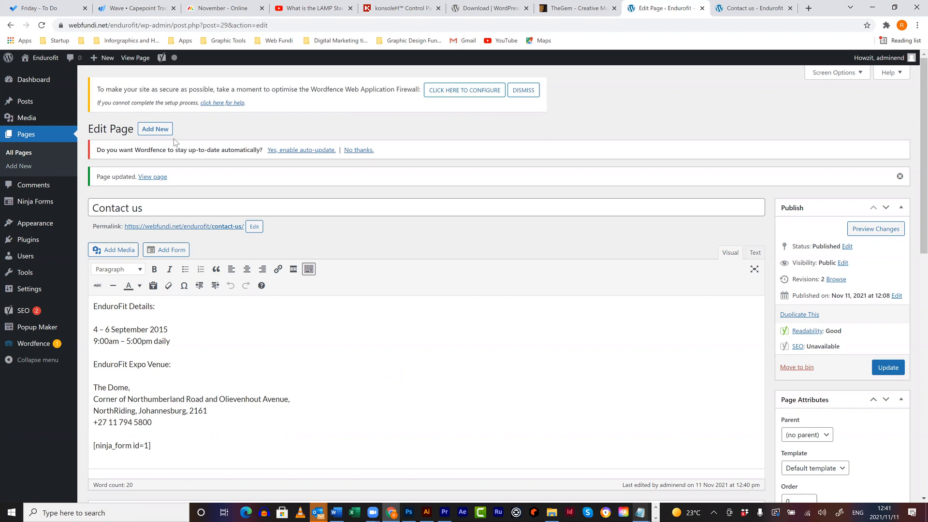
mouse_move(41, 207)
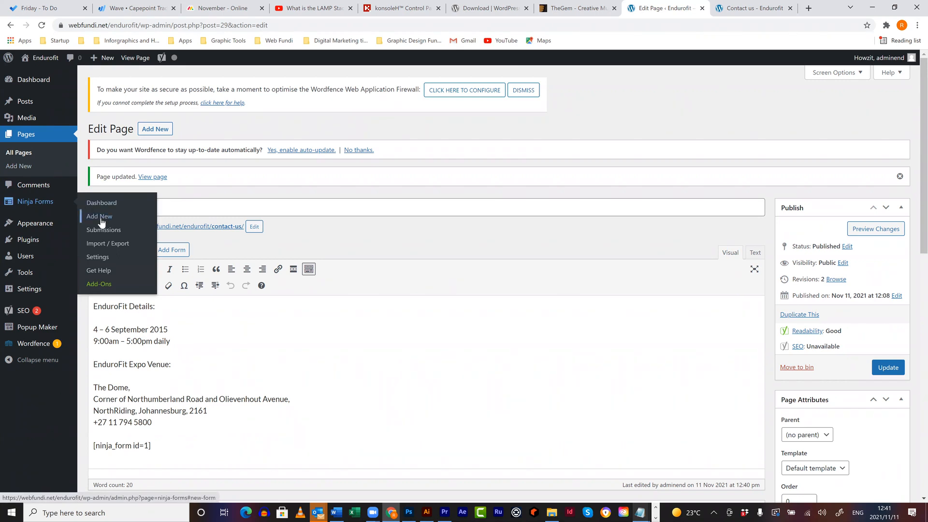
left_click(106, 286)
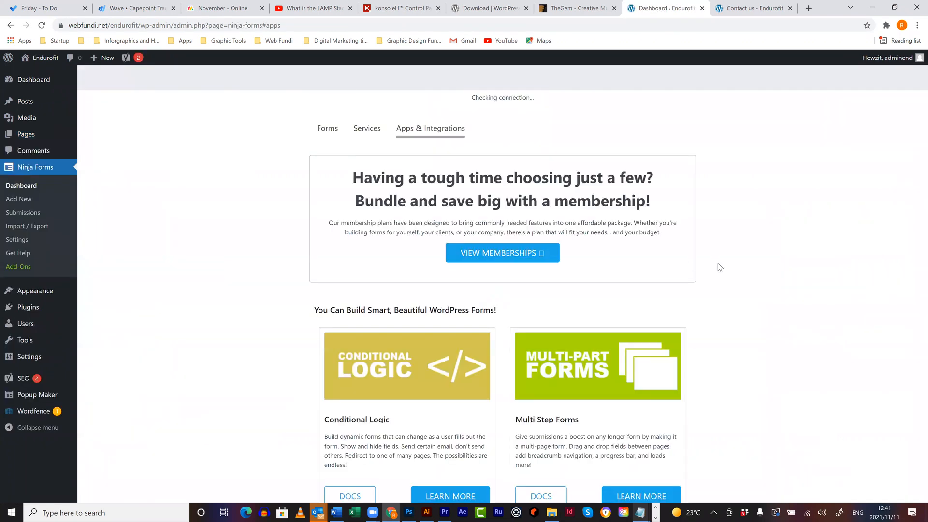
scroll(717, 264, "down", 7)
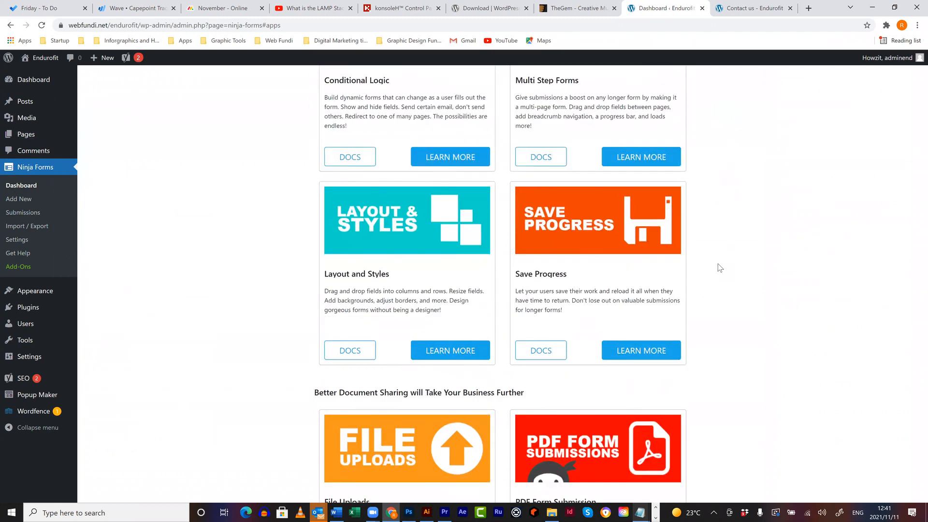
scroll(719, 267, "down", 1)
scroll(717, 266, "down", 2)
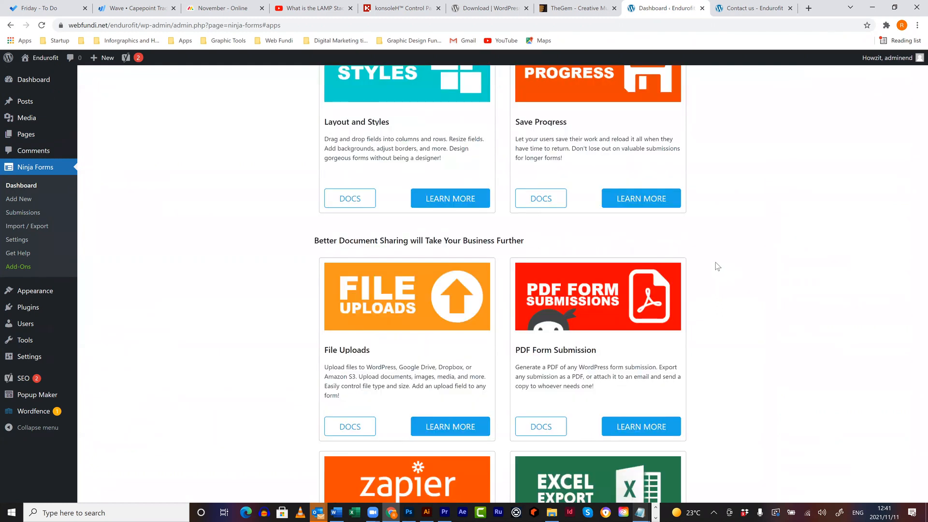
scroll(717, 266, "down", 4)
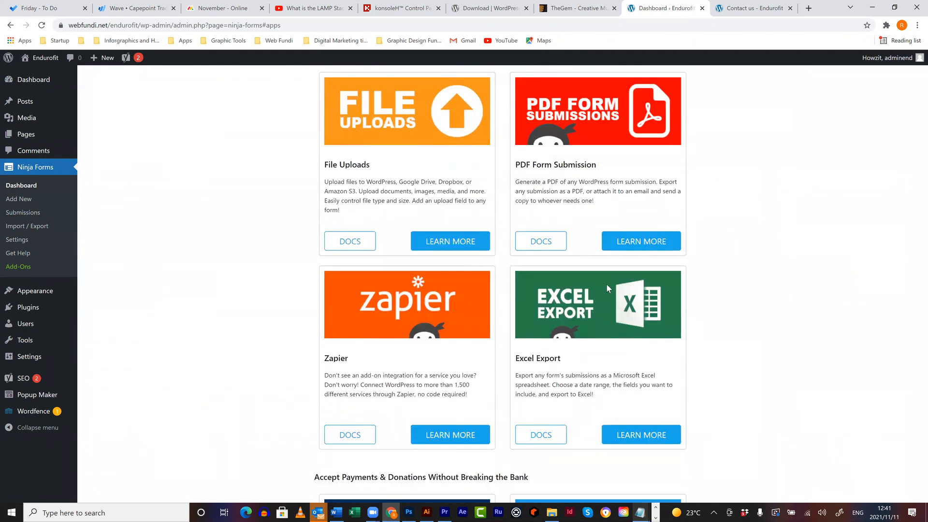
scroll(607, 287, "down", 1)
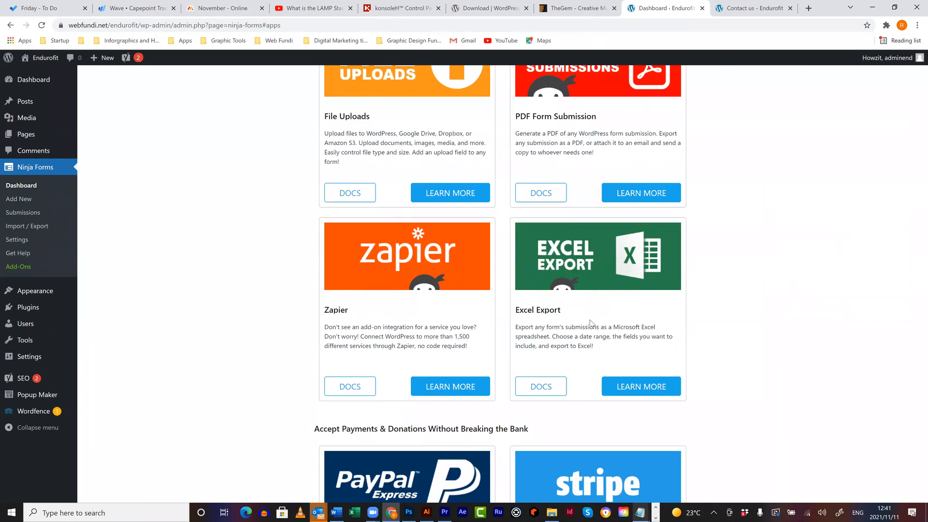
scroll(590, 323, "down", 3)
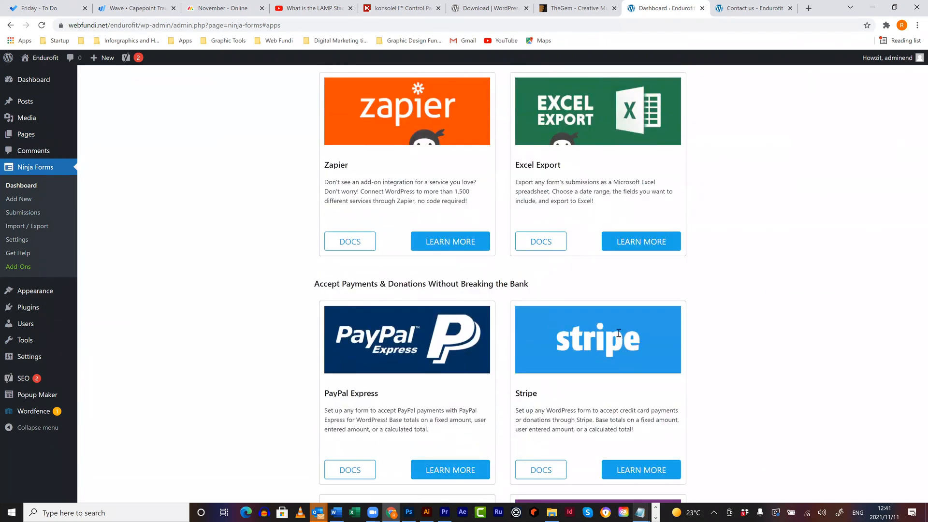
scroll(616, 338, "down", 4)
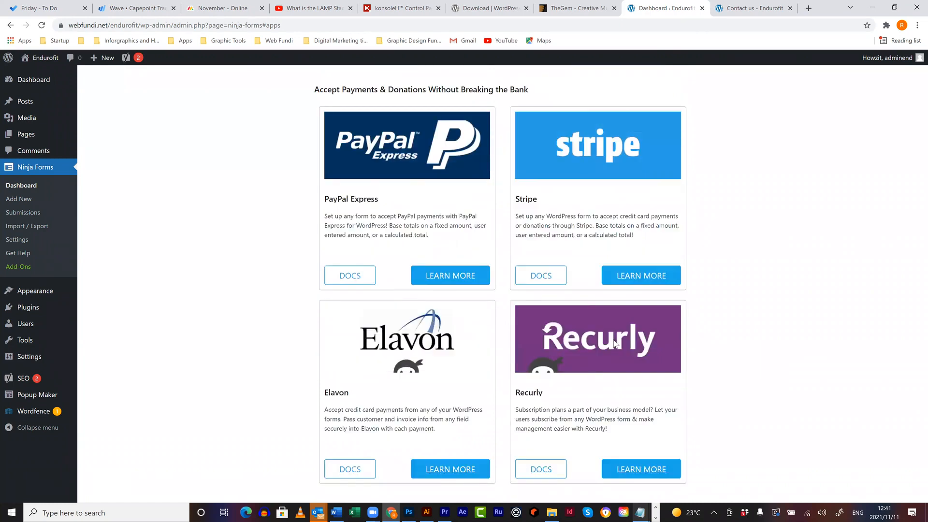
scroll(615, 343, "down", 13)
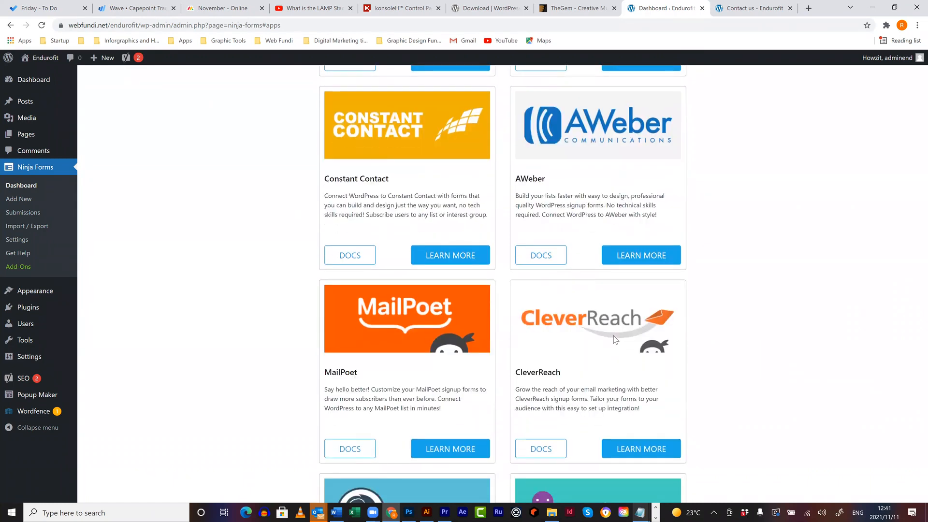
scroll(773, 285, "down", 20)
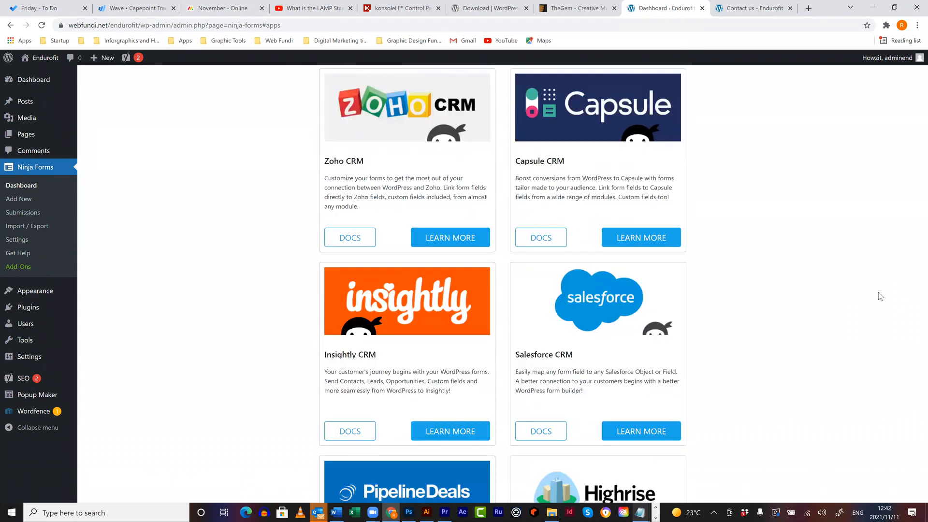
scroll(880, 296, "up", 11)
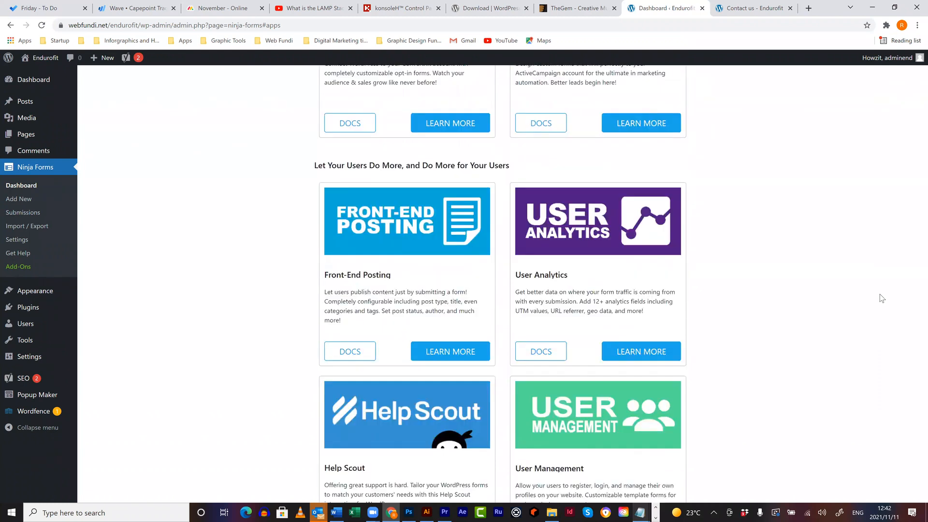
scroll(880, 297, "up", 20)
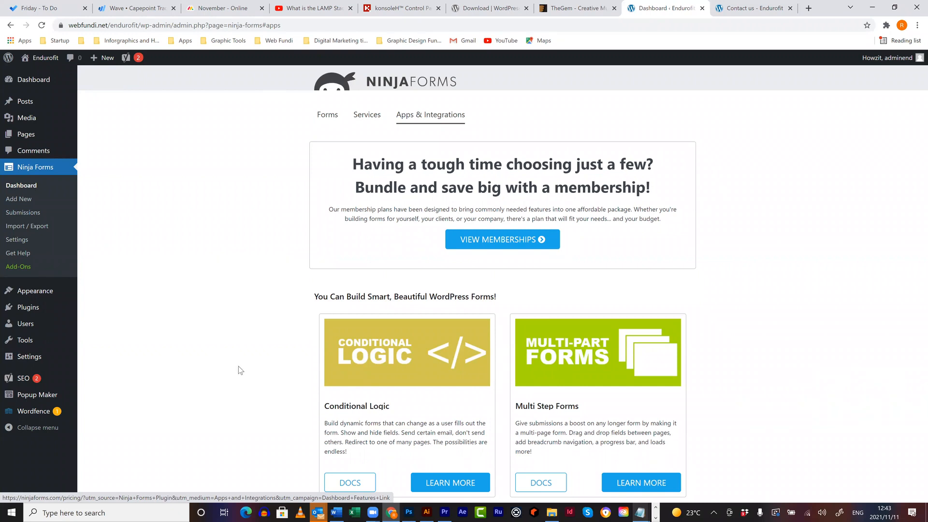
mouse_move(39, 417)
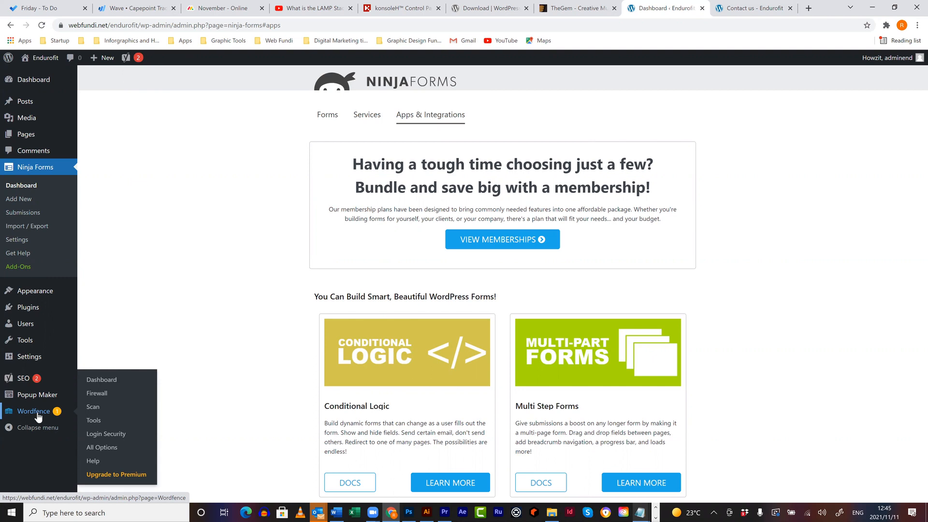
- Open the Installed Plugins list, then switch to the 'Contact us - Endurofit' tab showing the Contact Me form
mouse_move(30, 312)
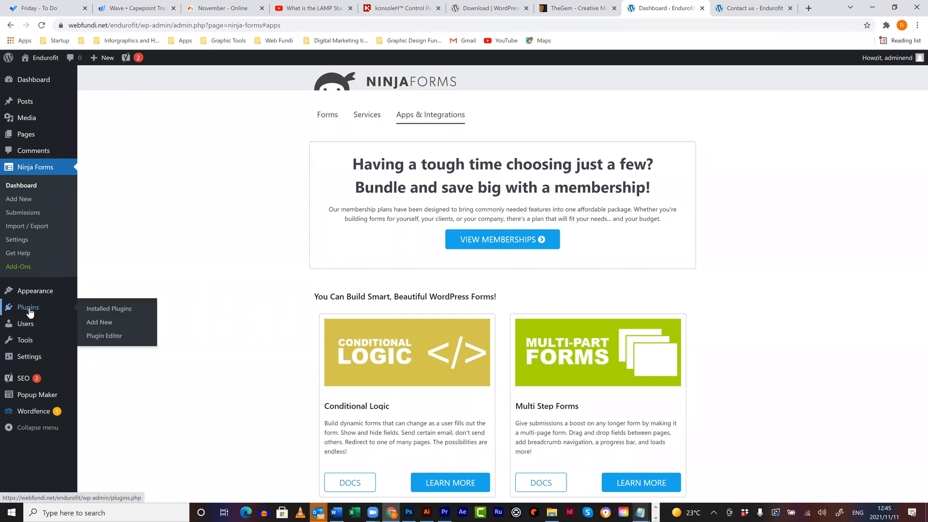
left_click(93, 311)
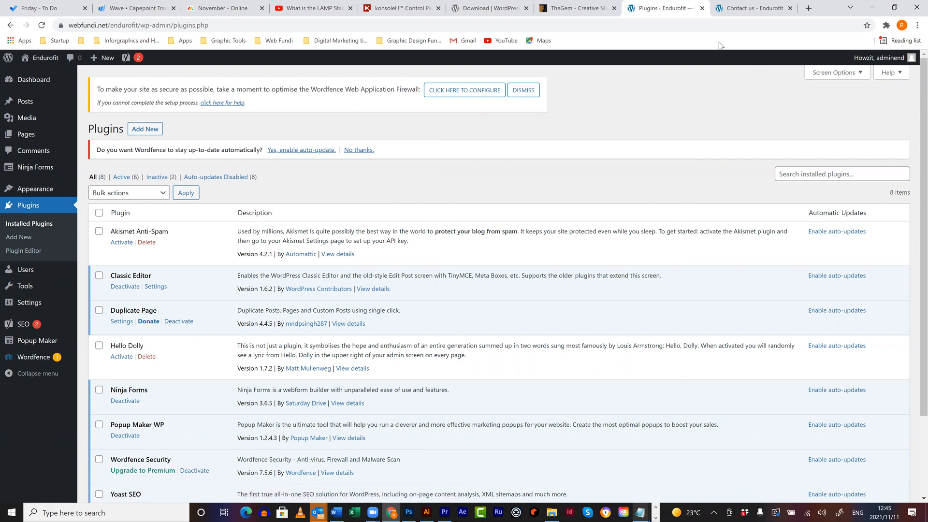
left_click(733, 11)
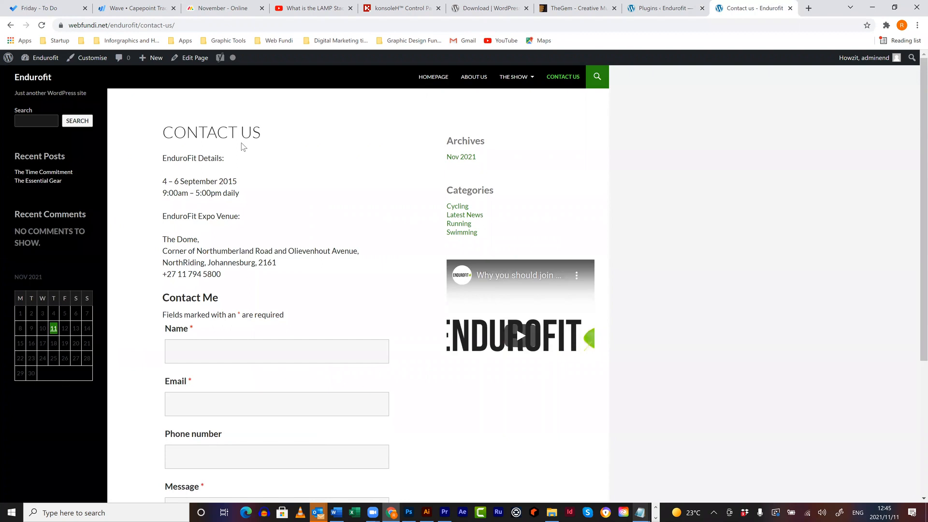
- Select the CONTACT US heading, then return to the 'Plugins ‹ Endurofit' tab
triple_click(112, 131)
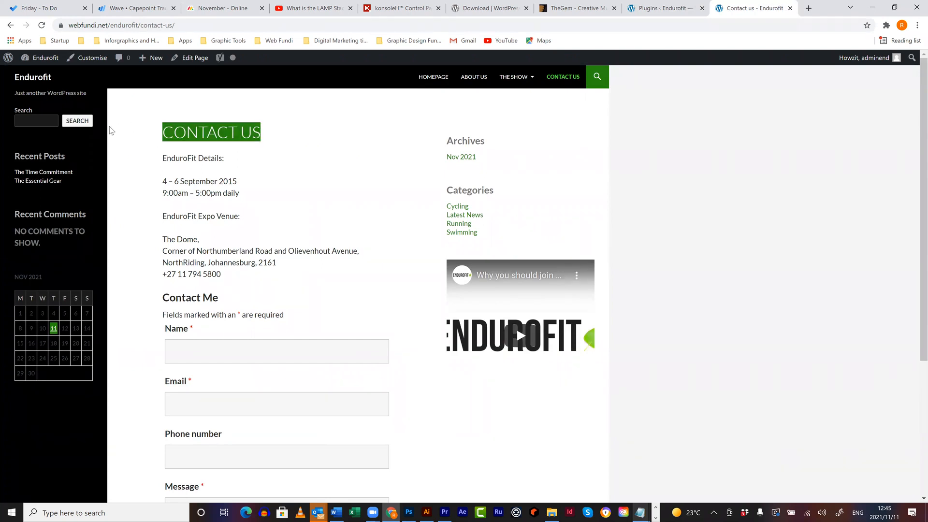
left_click(676, 8)
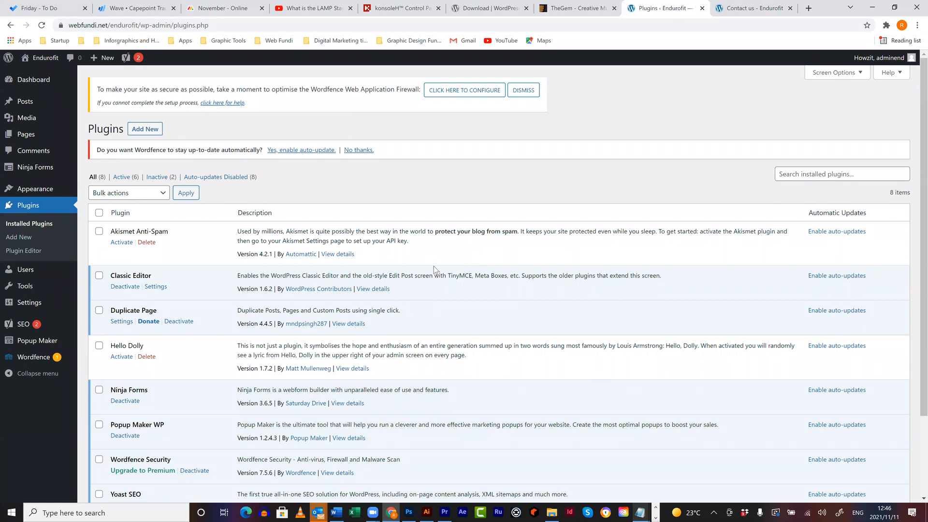
- Scroll the Installed Plugins list to confirm Ninja Forms is active, then start a new browser tab
scroll(348, 341, "down", 1)
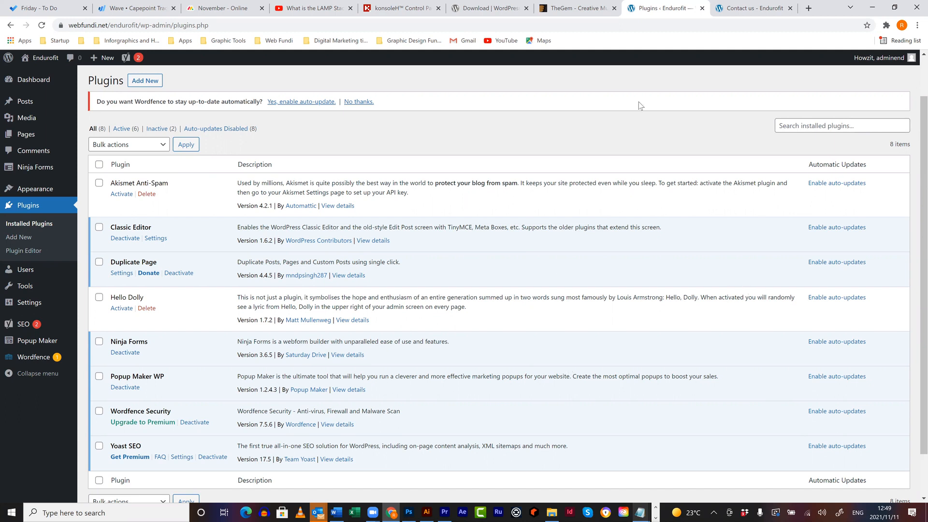
left_click(809, 9)
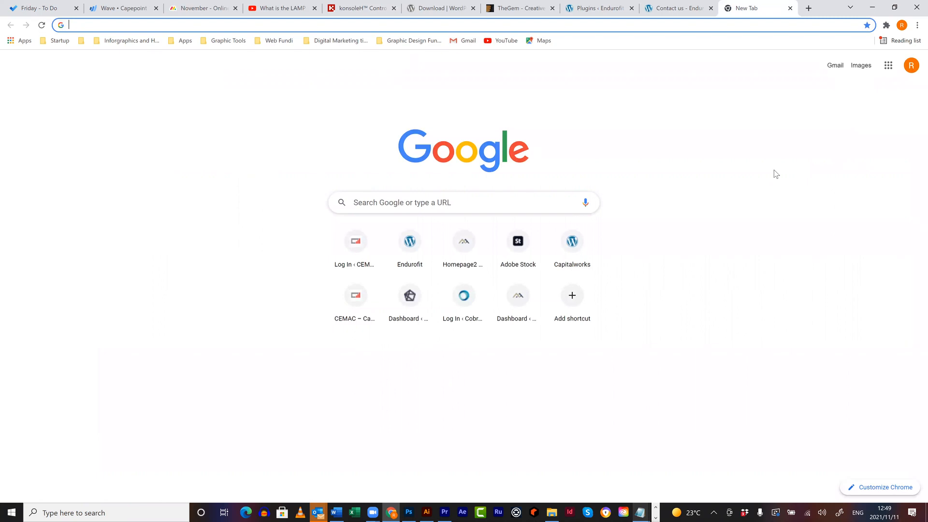
- Load nftn.co.za in the new tab, correcting the 'ntfn.co.za' typo, reaching a 403 Forbidden page
type("nftn")
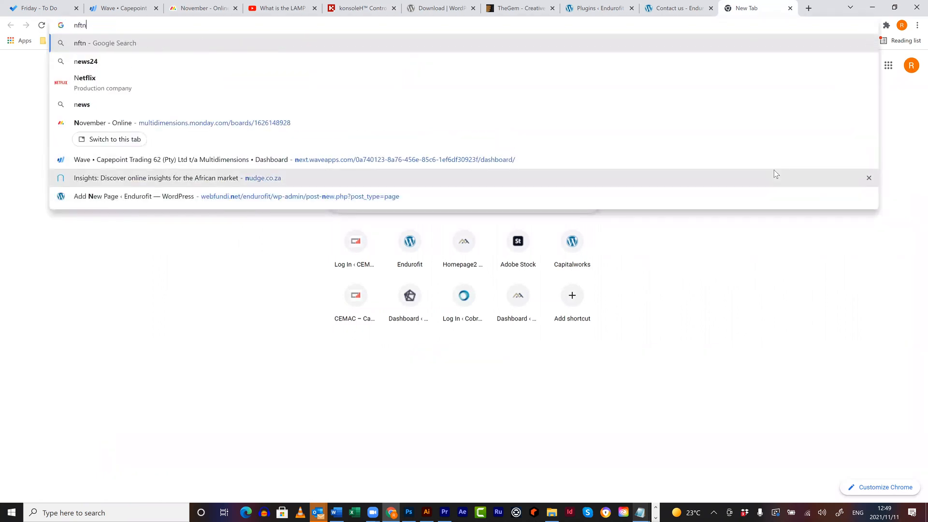
type(".co.za")
key("Return")
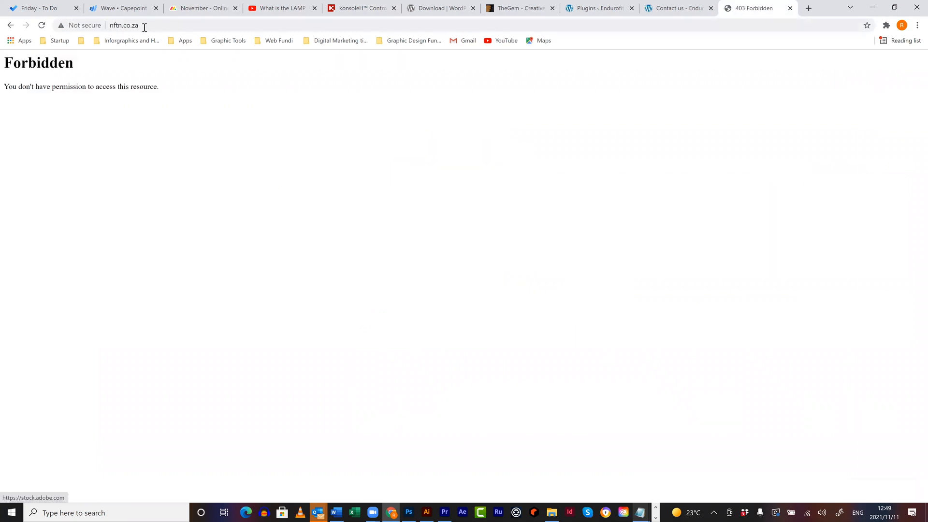
left_click_drag(146, 26, 93, 25)
key("ctrl+a")
type("ntf")
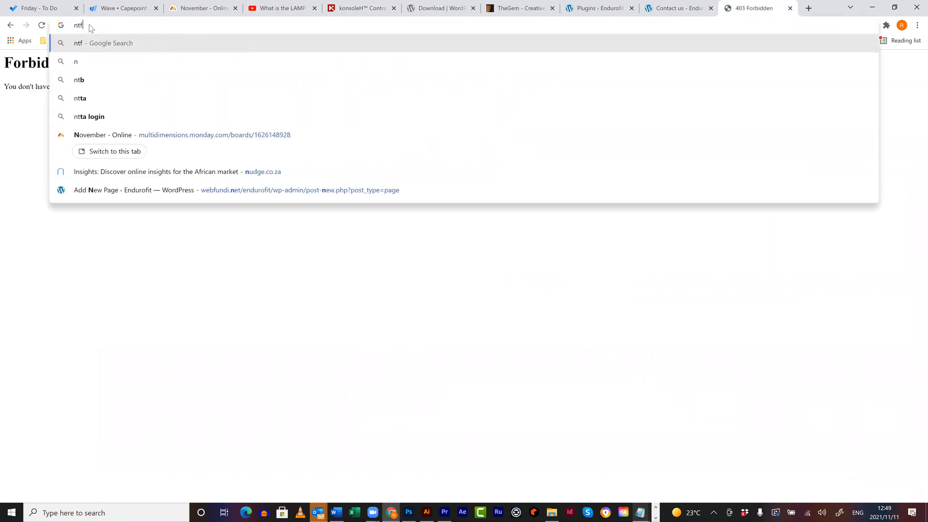
type("n.co.za")
key("Return")
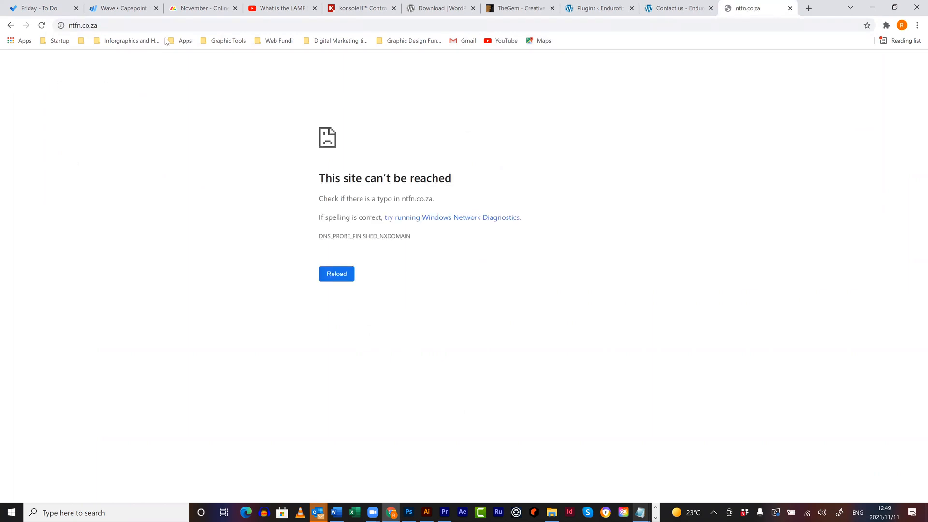
left_click(125, 25)
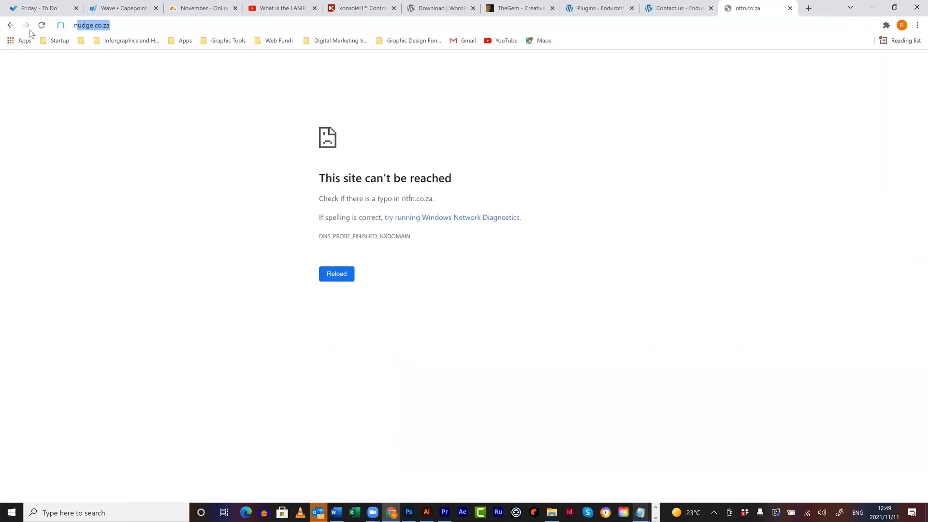
type("nftn.co.za")
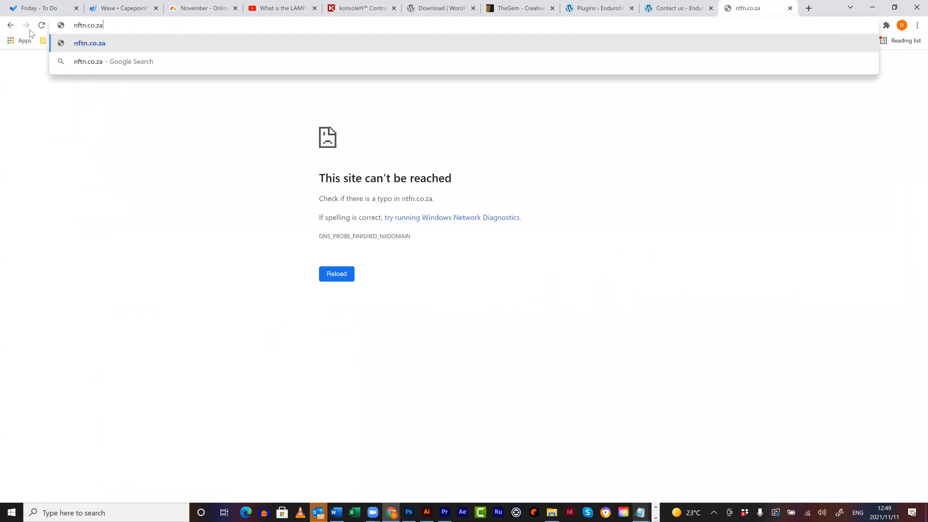
key("Return")
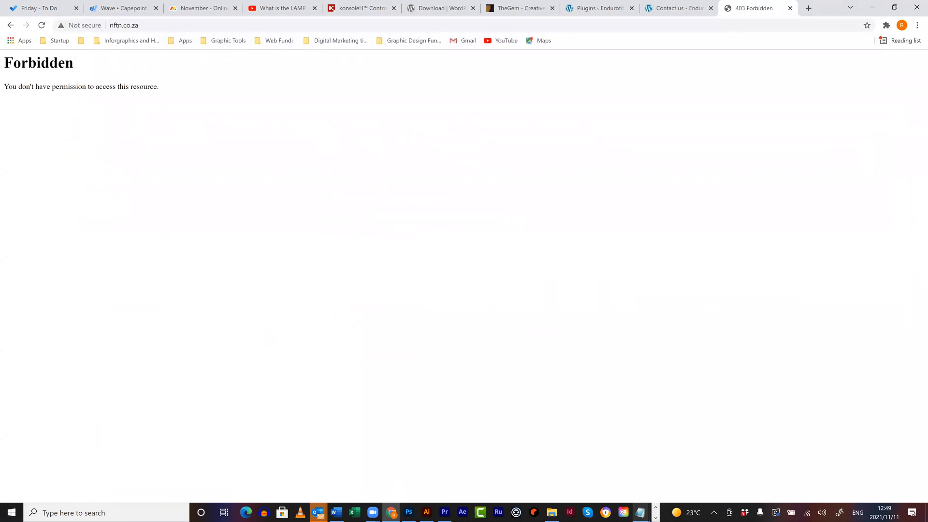
left_click(553, 511)
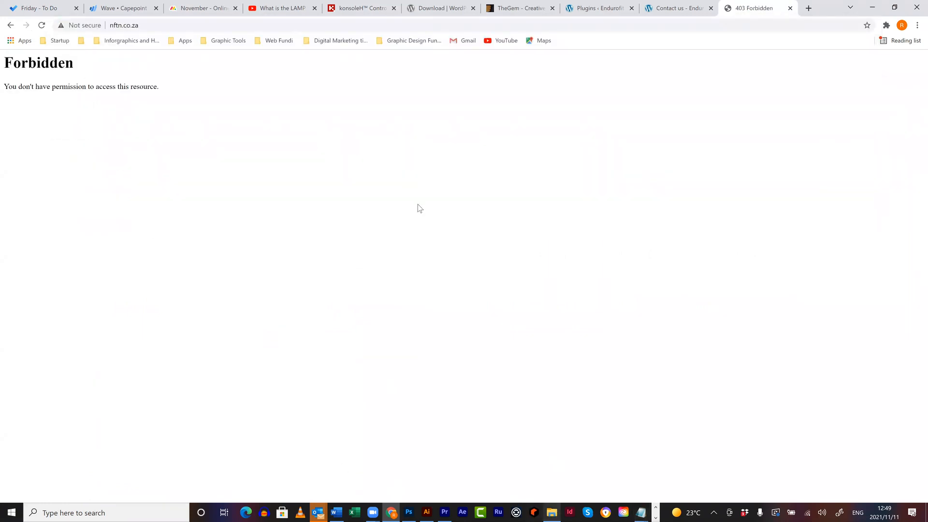
- Go to the Dropbox > Detailsheets folder (77 items) in File Explorer and preview NFTN.txt
left_click(337, 228)
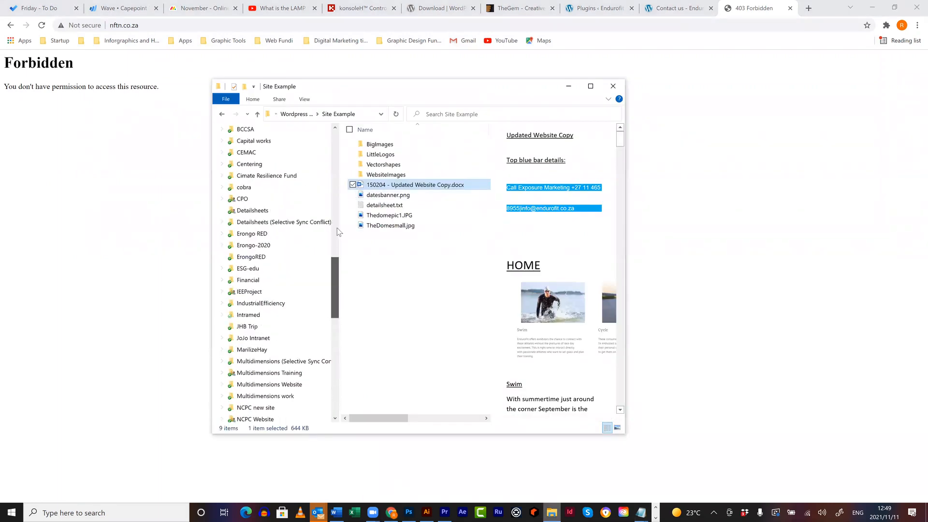
left_click_drag(336, 228, 335, 239)
left_click(246, 354)
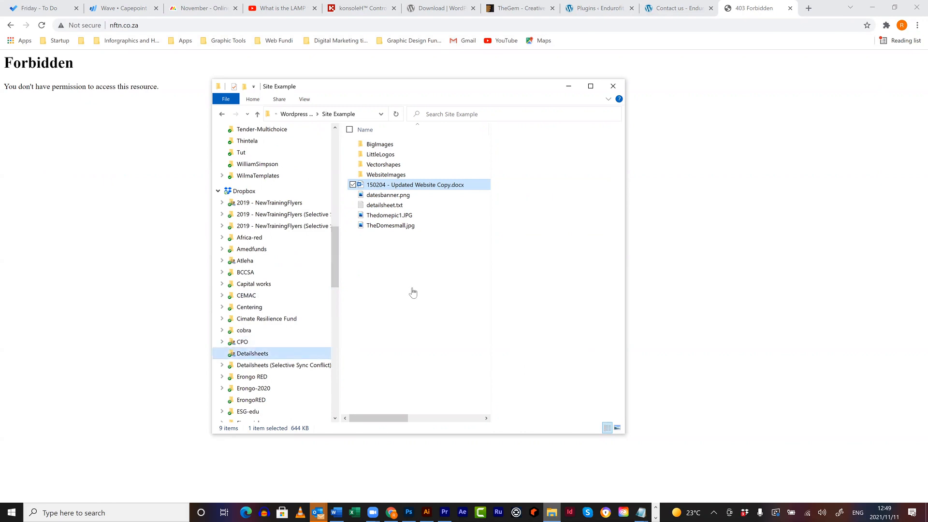
scroll(429, 286, "down", 6)
left_click_drag(485, 220, 485, 238)
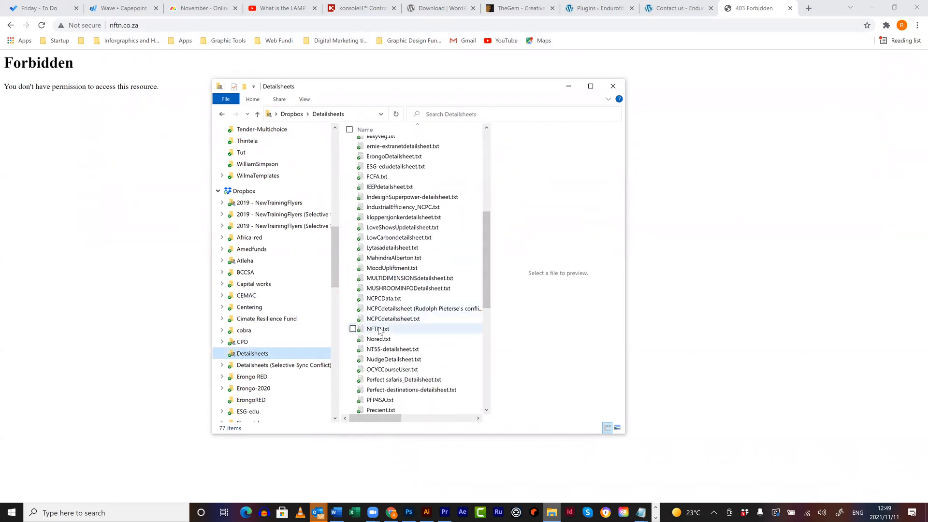
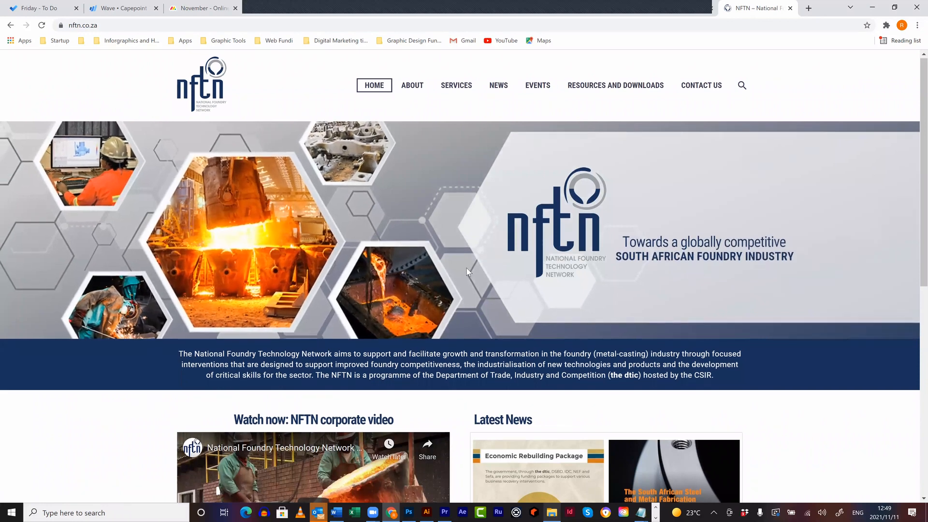
- Replace the current web address with solvesa.net and load the SolveSA website
scroll(466, 268, "down", 8)
scroll(466, 267, "up", 1)
scroll(466, 267, "up", 4)
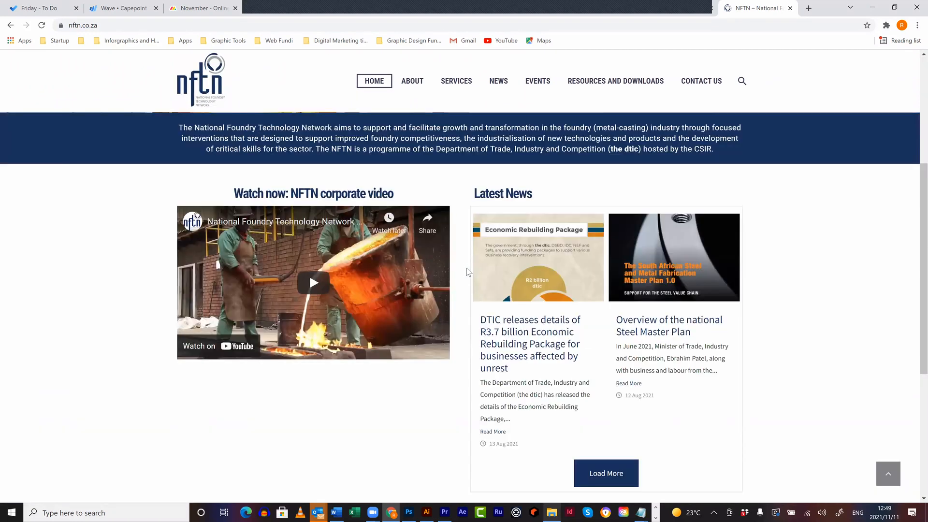
scroll(495, 256, "up", 5)
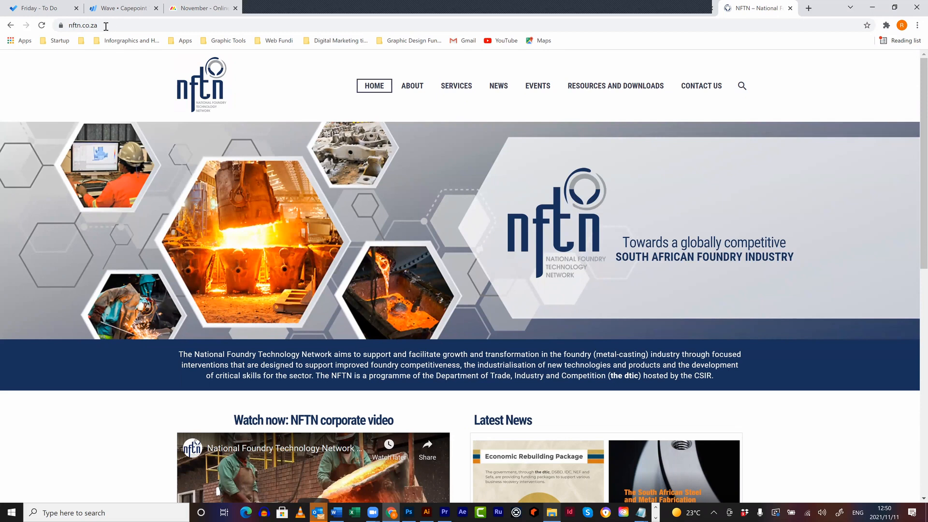
left_click(8, 26)
key("ctrl+a")
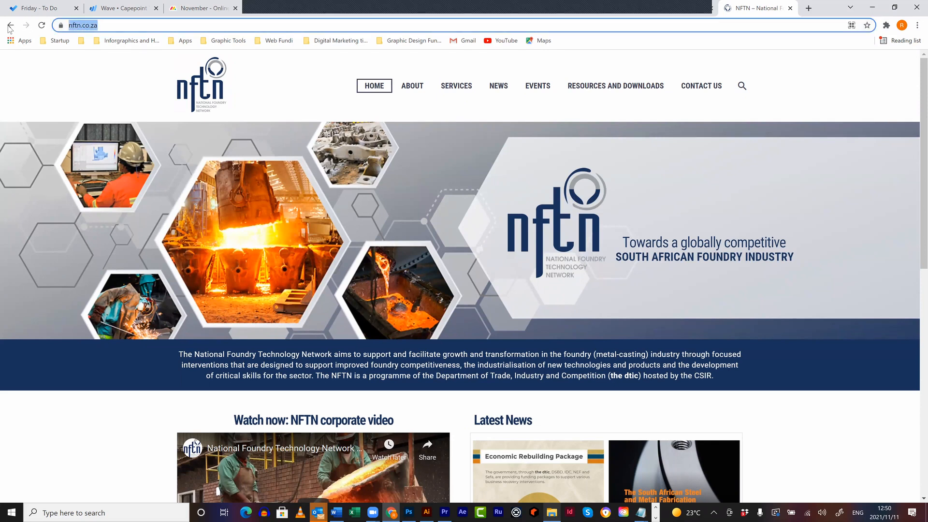
type("solvesa.net")
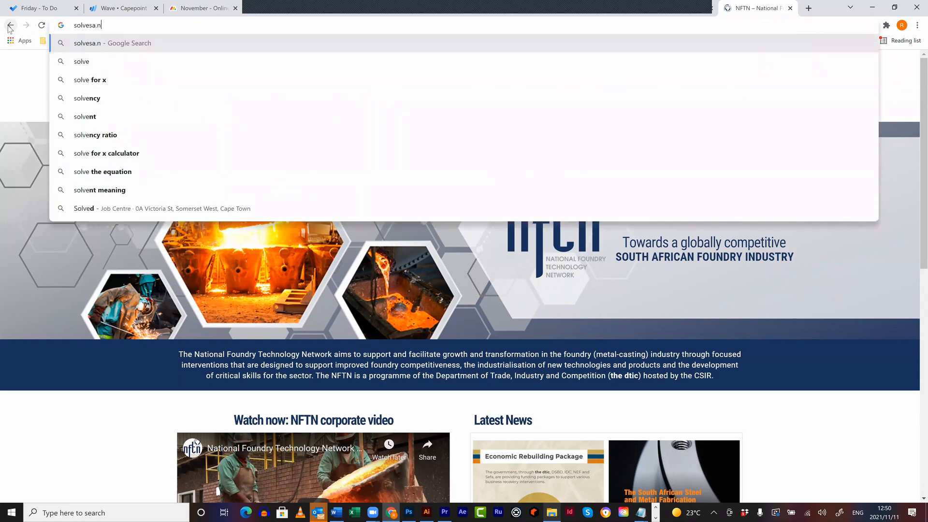
key("Return")
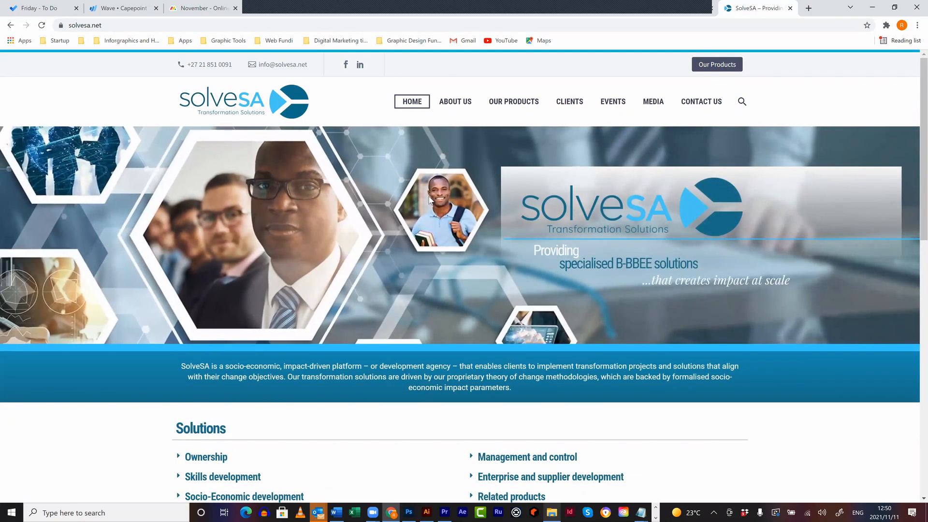
- Scroll through the SolveSA site, then close its tab
scroll(853, 327, "down", 6)
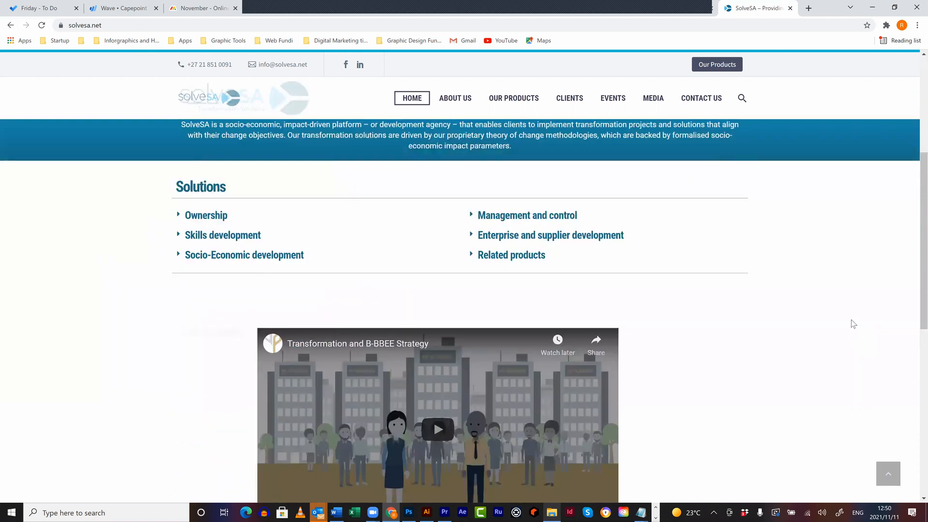
scroll(851, 319, "down", 3)
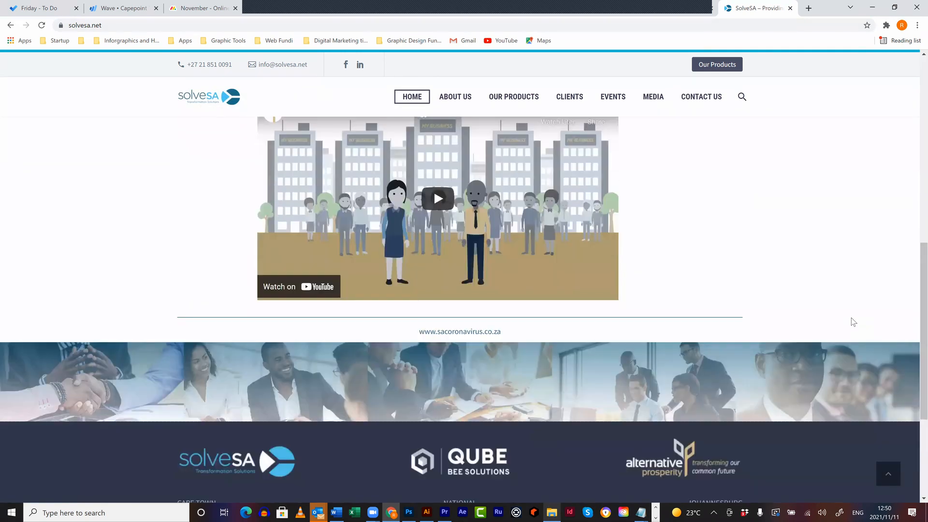
scroll(851, 319, "up", 4)
scroll(851, 319, "down", 7)
scroll(851, 317, "up", 5)
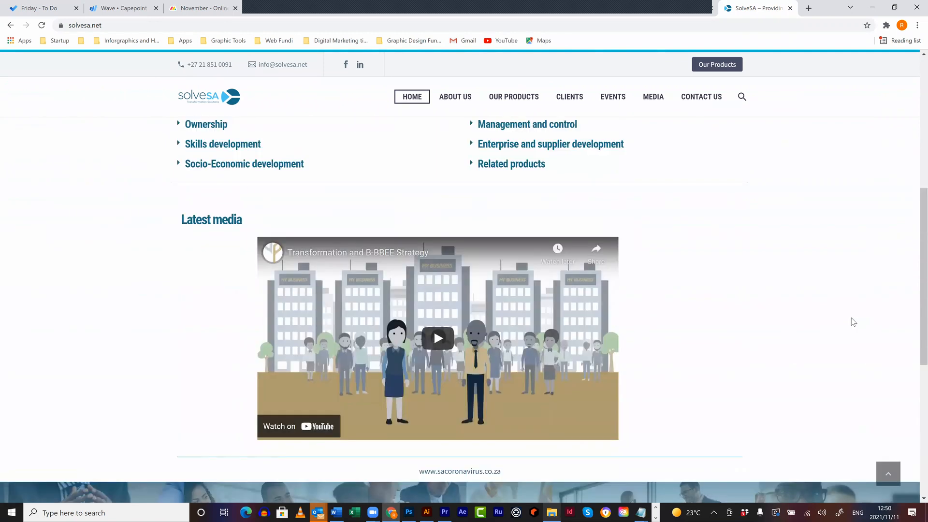
scroll(854, 322, "up", 5)
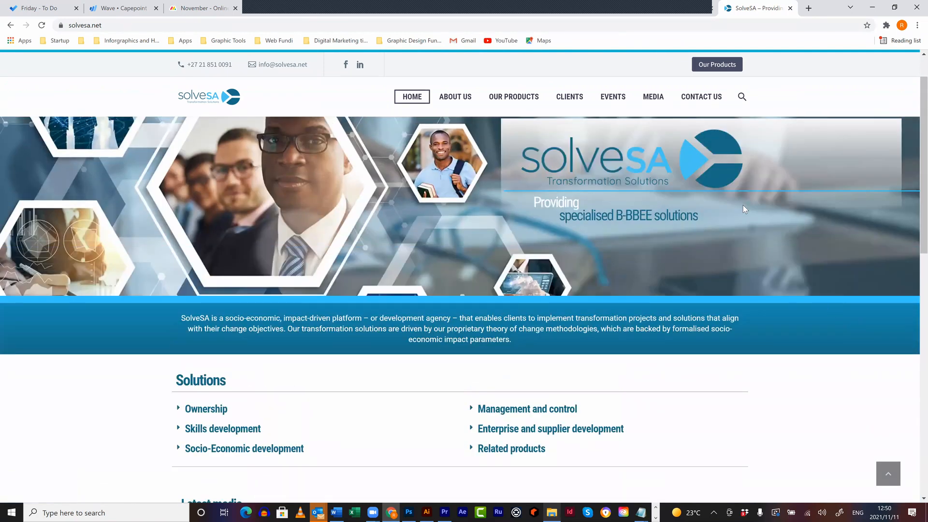
left_click(791, 9)
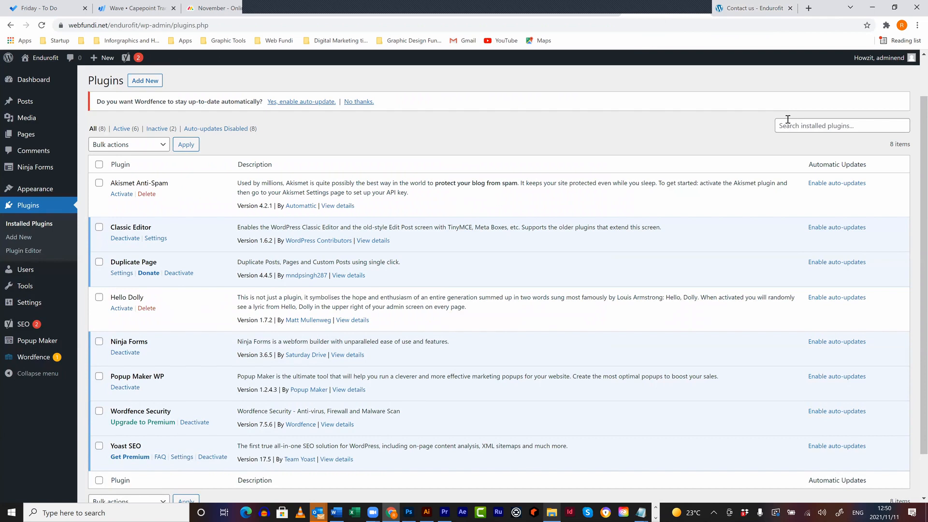
- Search the installed plugins for 'duplicate'
left_click(788, 119)
type("duplicate")
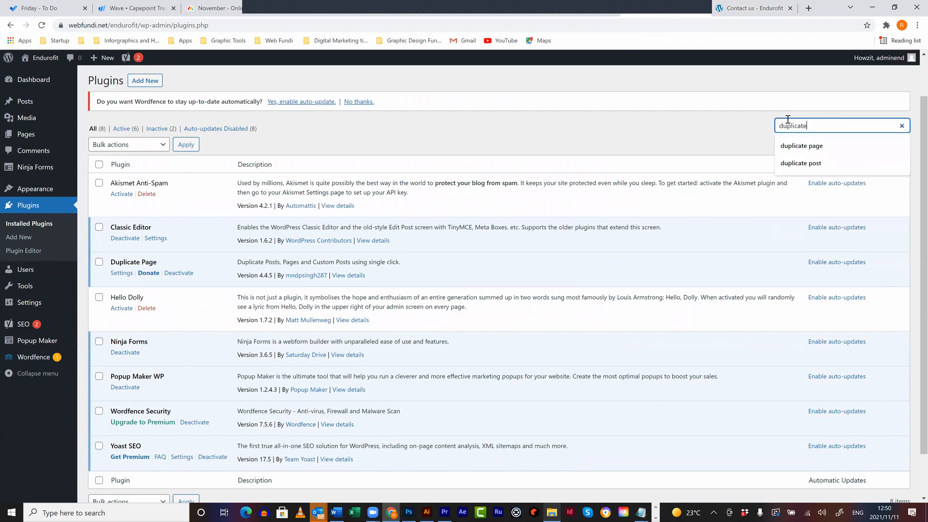
key("Return")
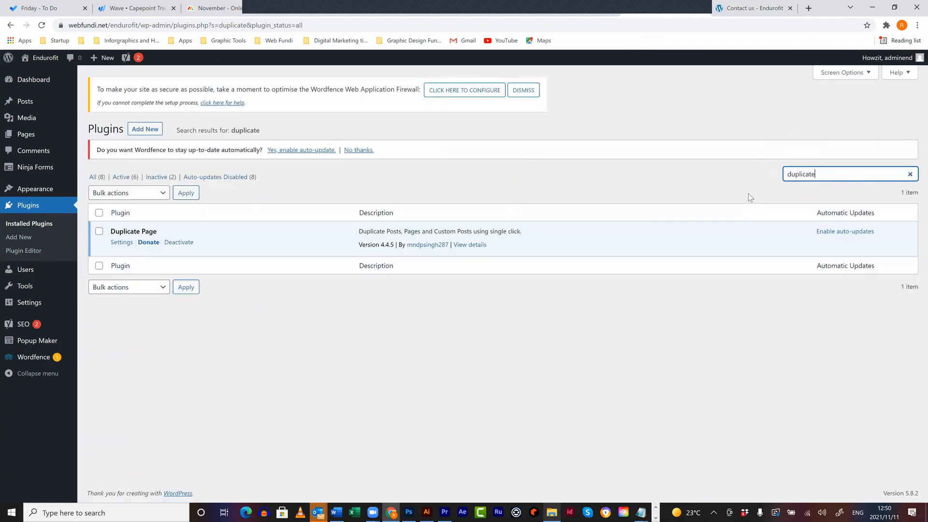
- Search the plugin directory for 'Duplicator' from the Add New page
left_click(151, 129)
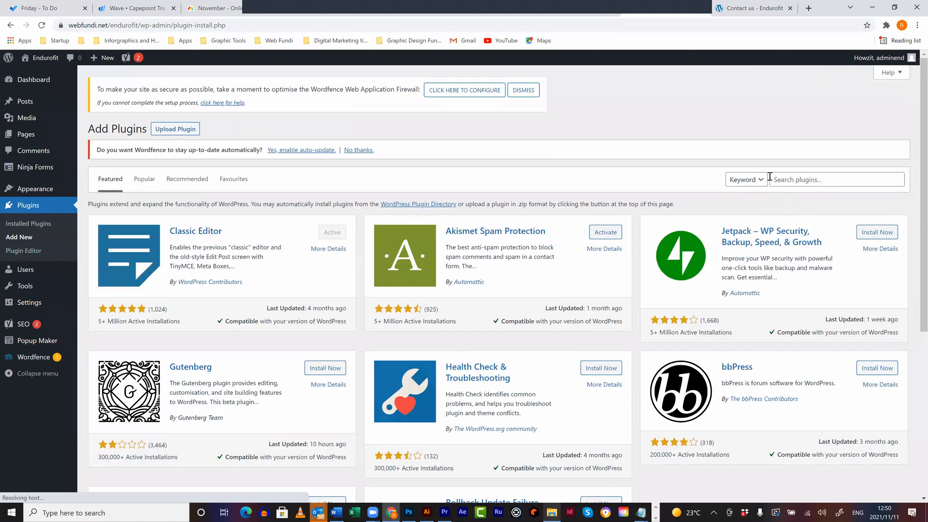
left_click(780, 178)
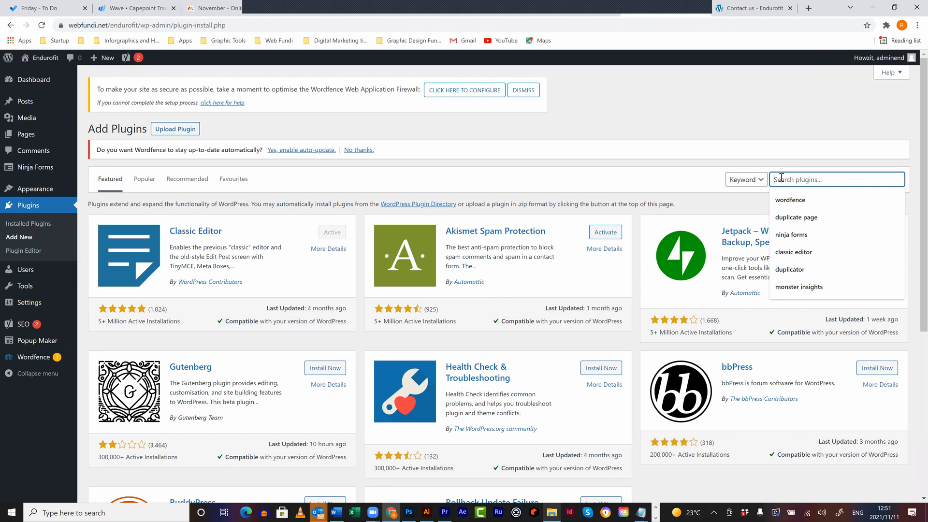
type("Duplicator")
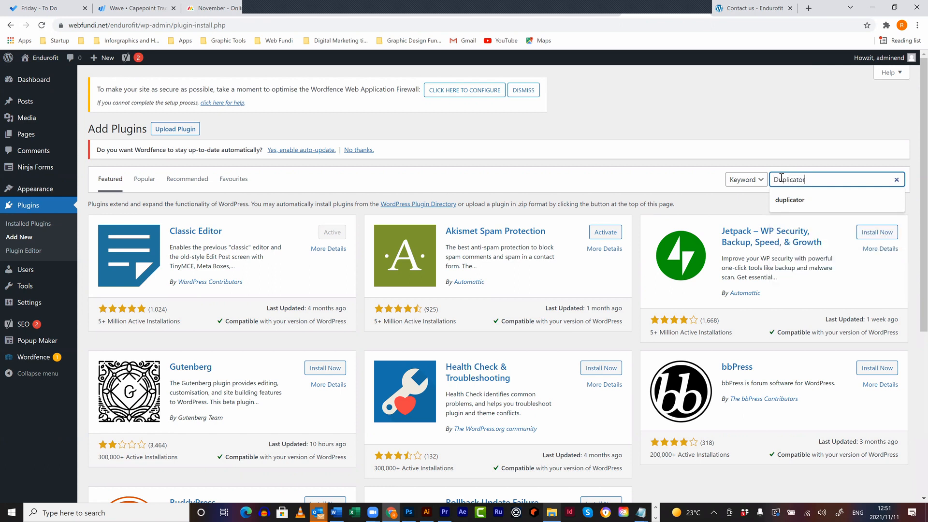
key("Return")
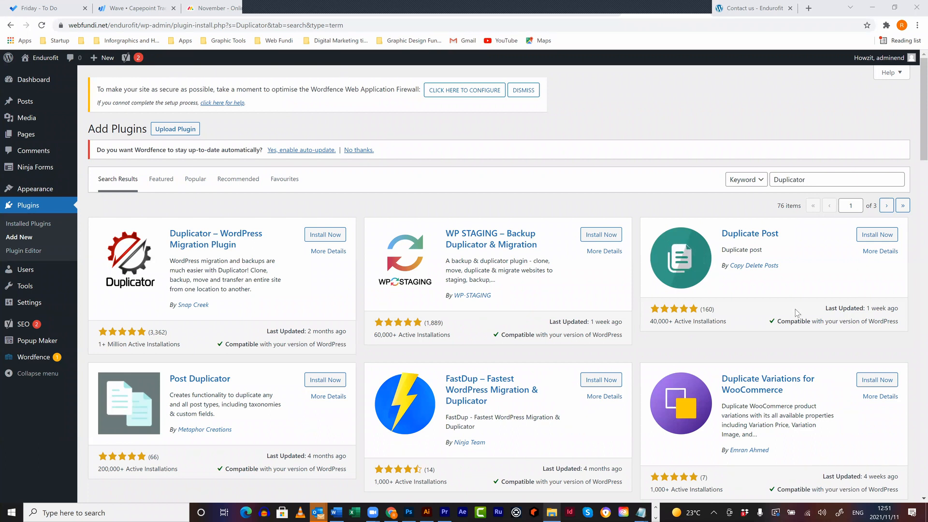
key("Tab")
key("Down")
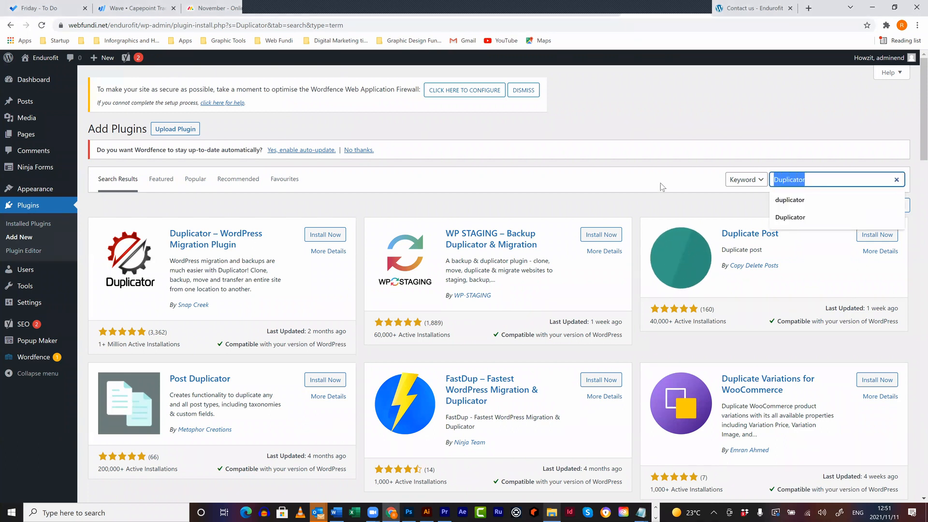
- Search the plugin directory for 'video gallery' and scroll through the results
type("video gallery")
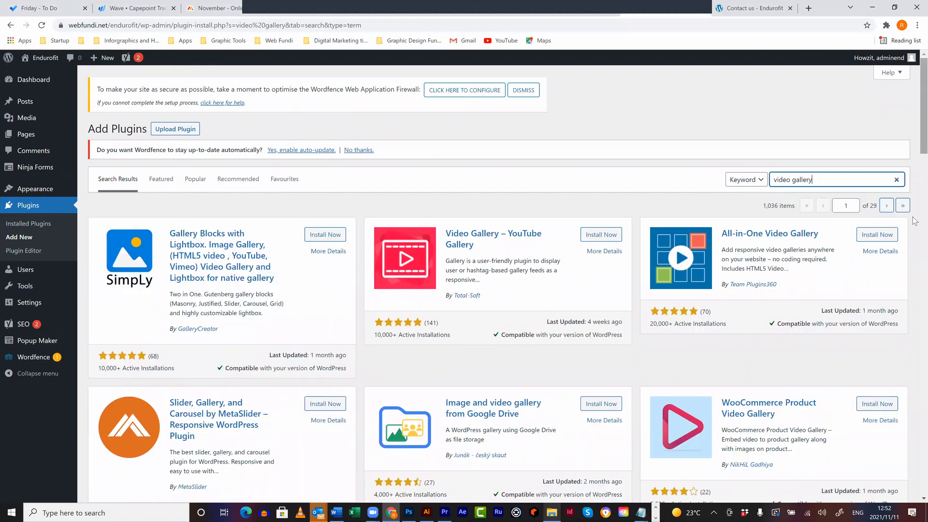
scroll(915, 223, "down", 10)
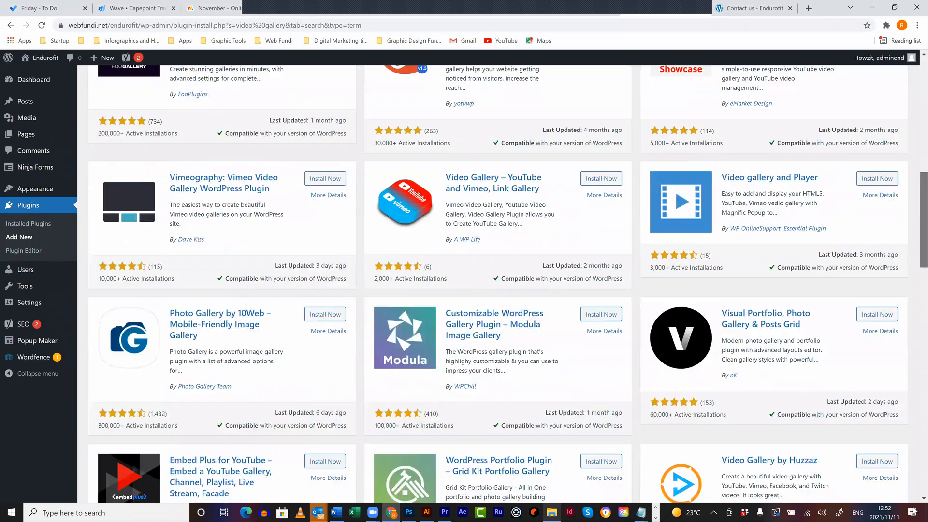
scroll(914, 459, "down", 12)
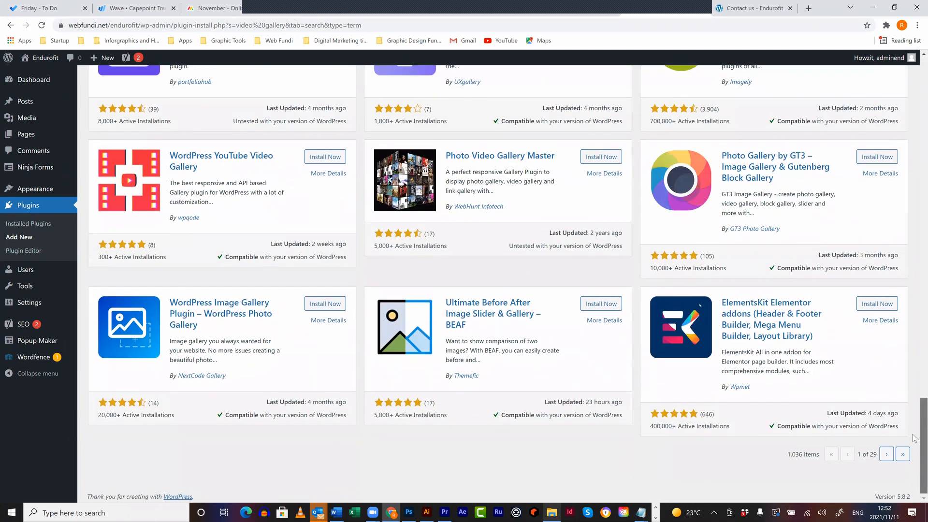
scroll(915, 339, "up", 6)
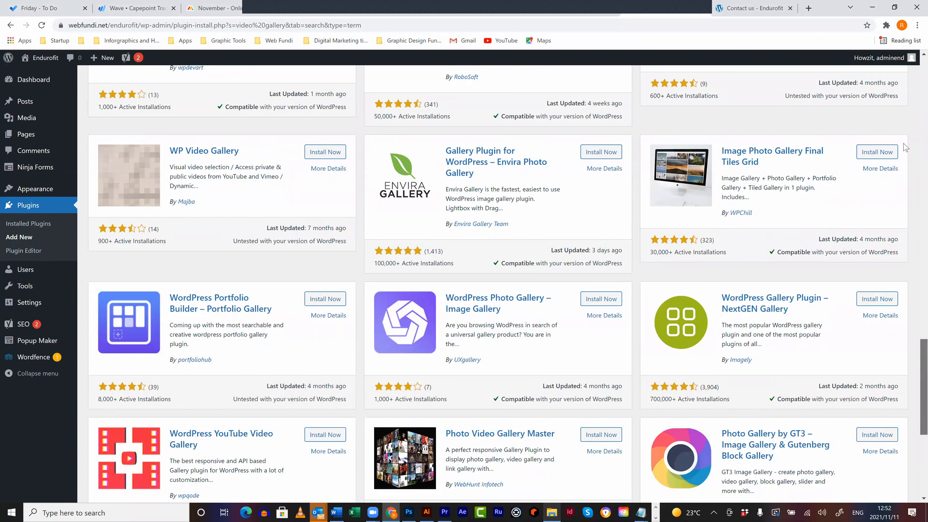
scroll(903, 97, "up", 15)
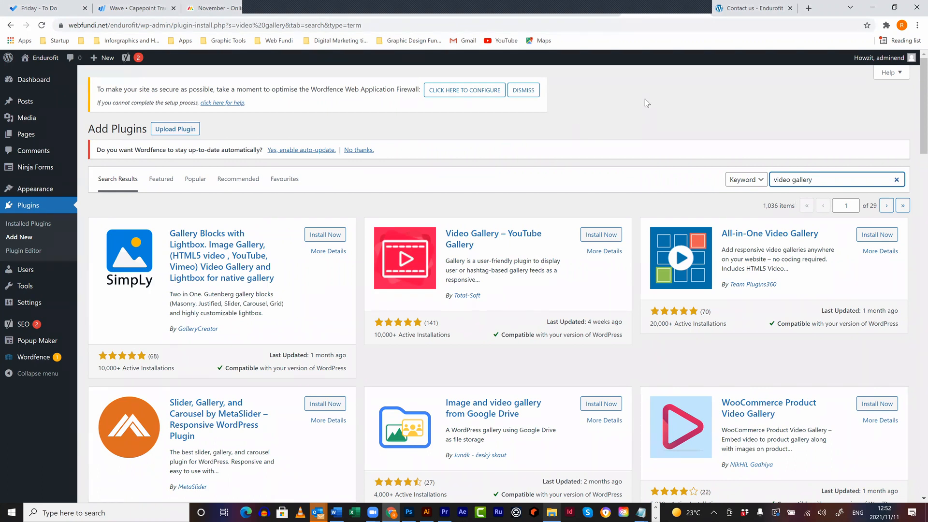
mouse_move(38, 167)
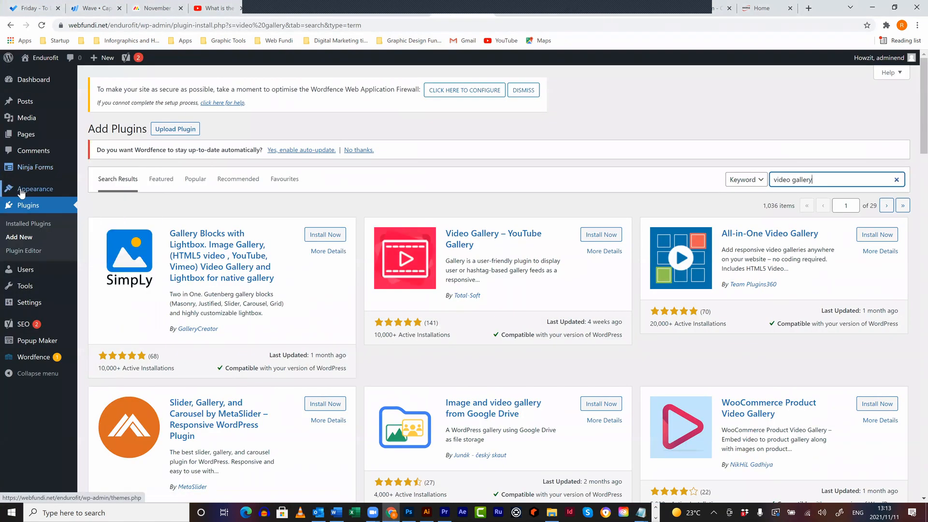
- Go to Appearance > Themes, where Twenty Fourteen is active, then start a new tab
mouse_move(21, 193)
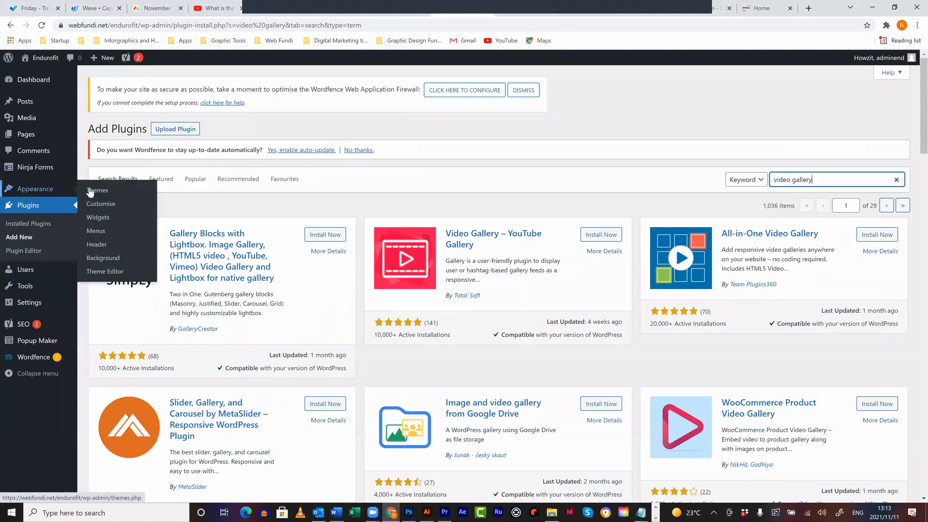
left_click(90, 182)
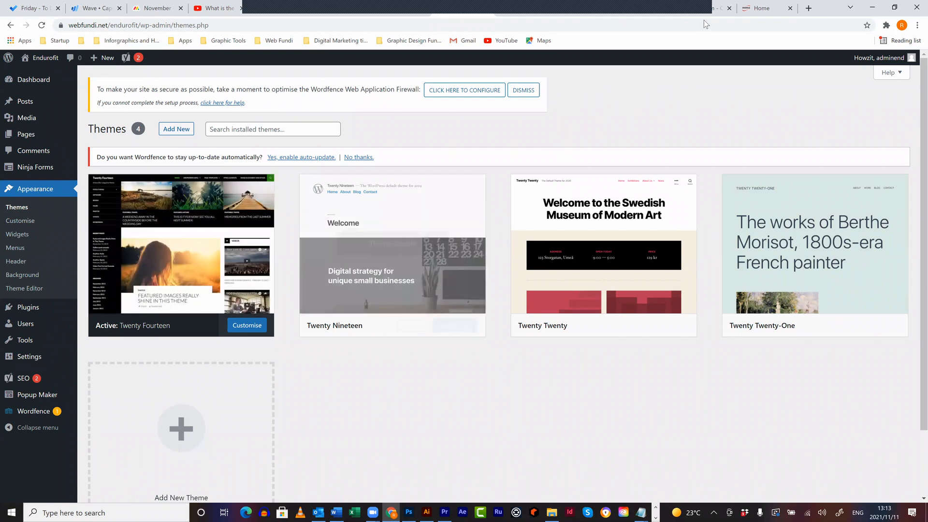
key("ctrl+t")
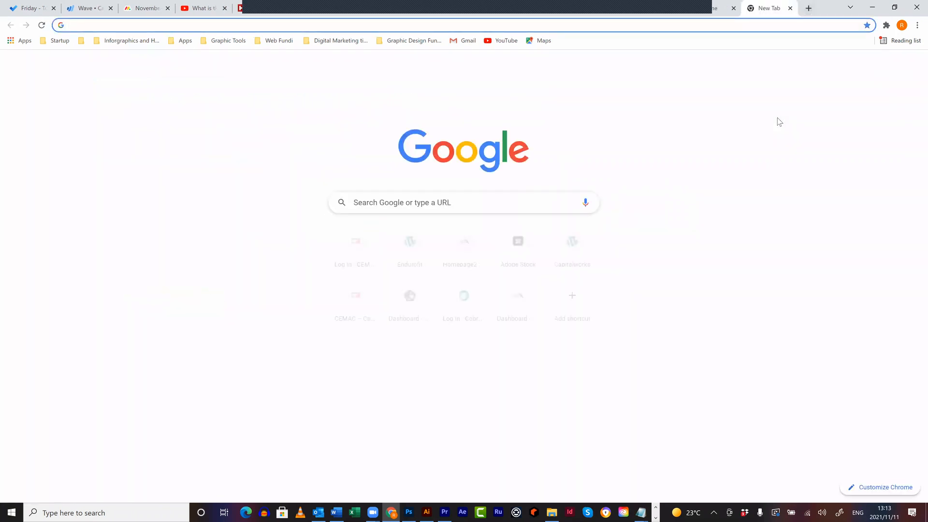
- Google 'wordpress themes' and open the ThemeForest ad result
type("wordpress themes")
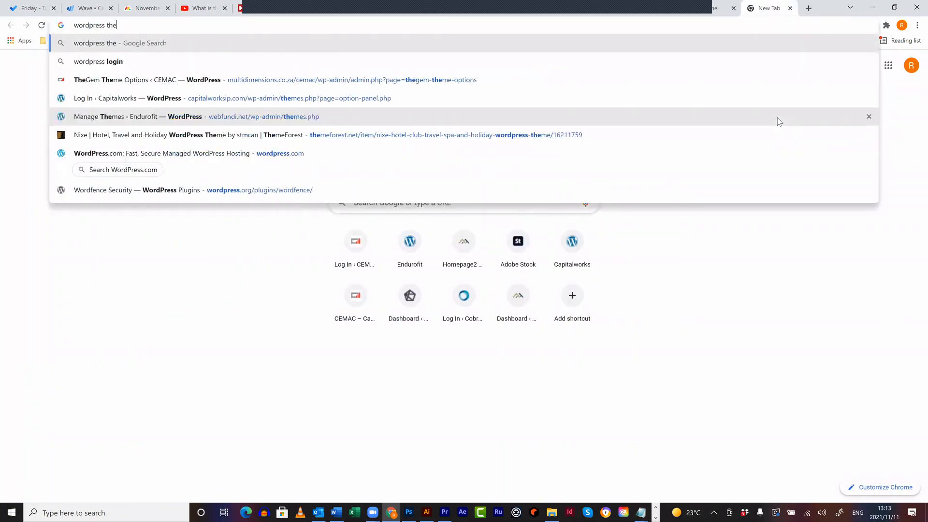
key("Return")
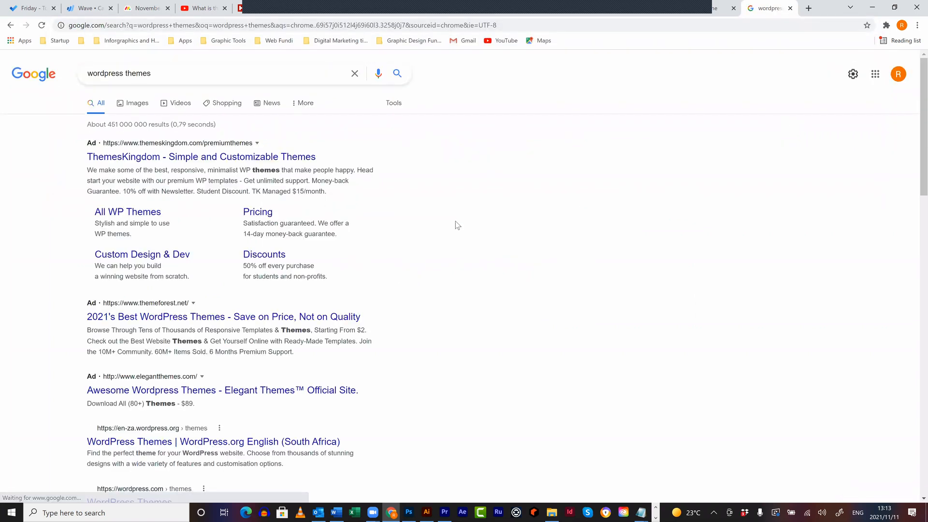
left_click(149, 319)
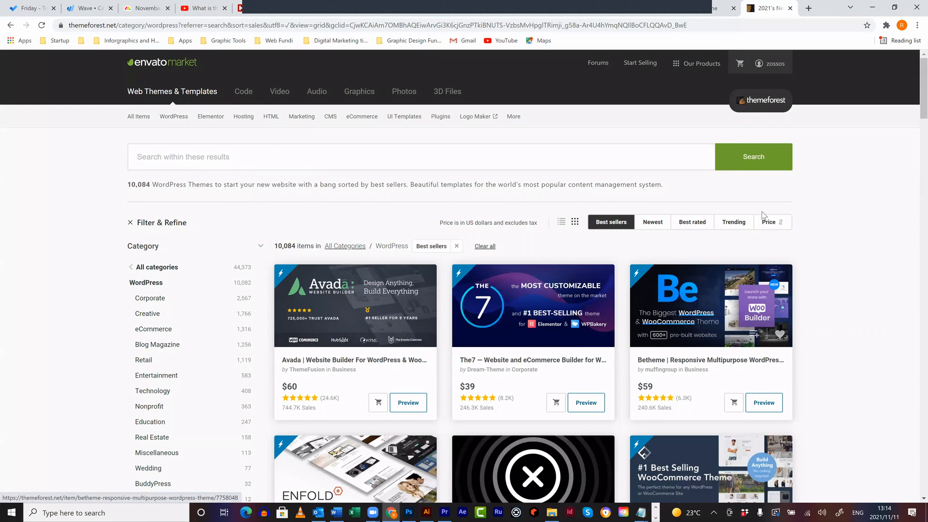
- Close the ThemeForest tab to return to the WordPress Themes page
left_click(790, 8)
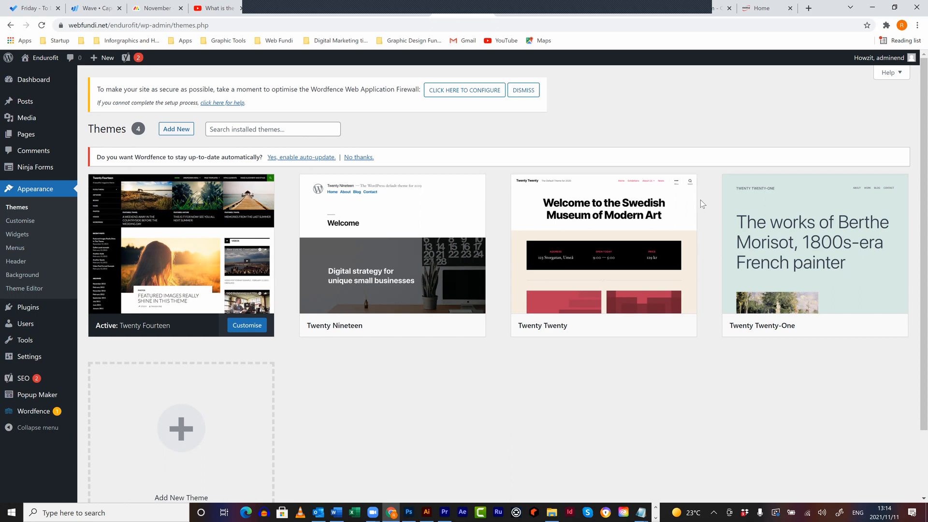
- Switch to the Avada tab at avada.theme-fusion.com
left_click(588, 15)
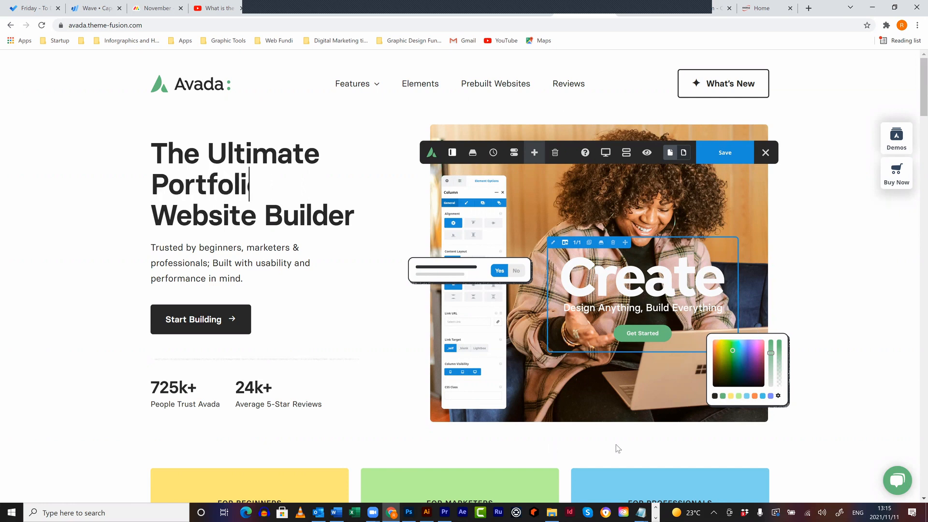
- Browse Avada's Demos grid and launch the Café Avada demo in a new tab
left_click(889, 144)
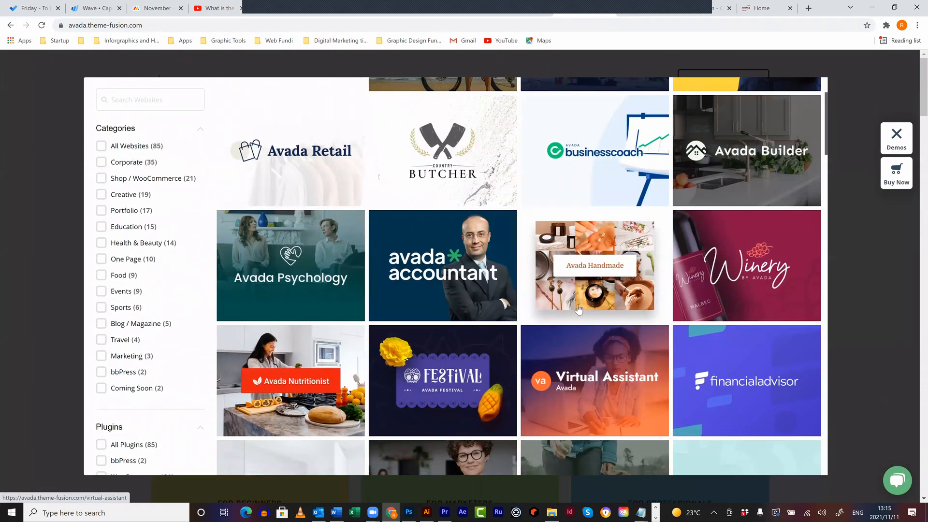
scroll(578, 312, "down", 2)
scroll(579, 308, "down", 3)
scroll(584, 300, "down", 3)
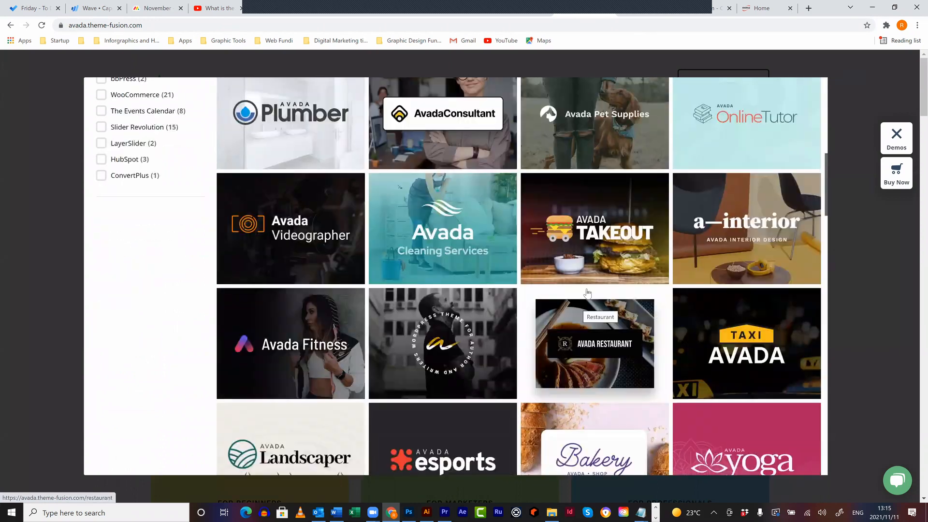
scroll(588, 292, "down", 2)
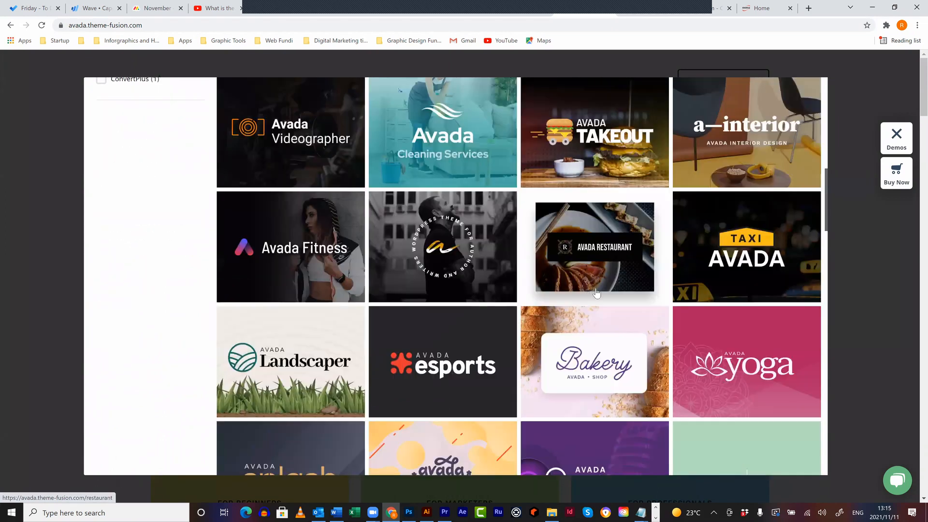
scroll(597, 292, "down", 8)
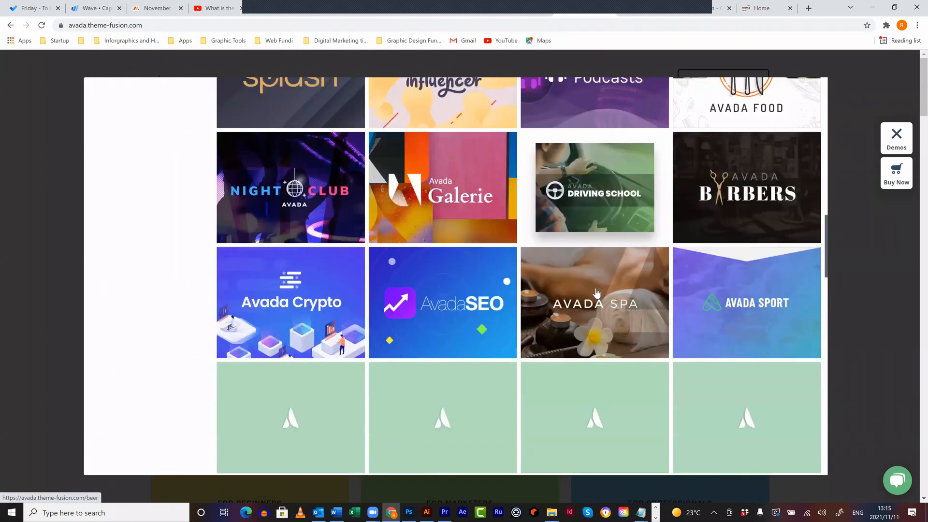
scroll(597, 292, "up", 12)
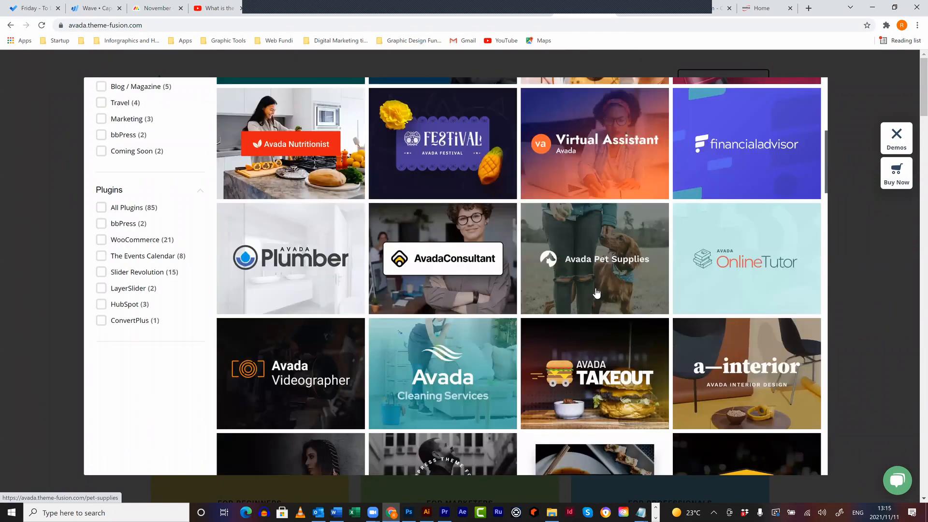
scroll(597, 292, "up", 5)
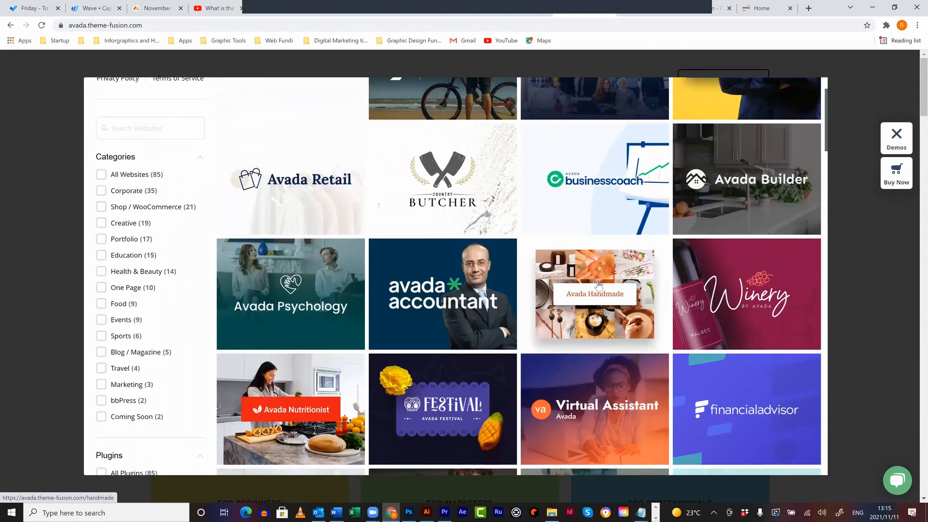
scroll(598, 285, "up", 2)
scroll(599, 285, "down", 1)
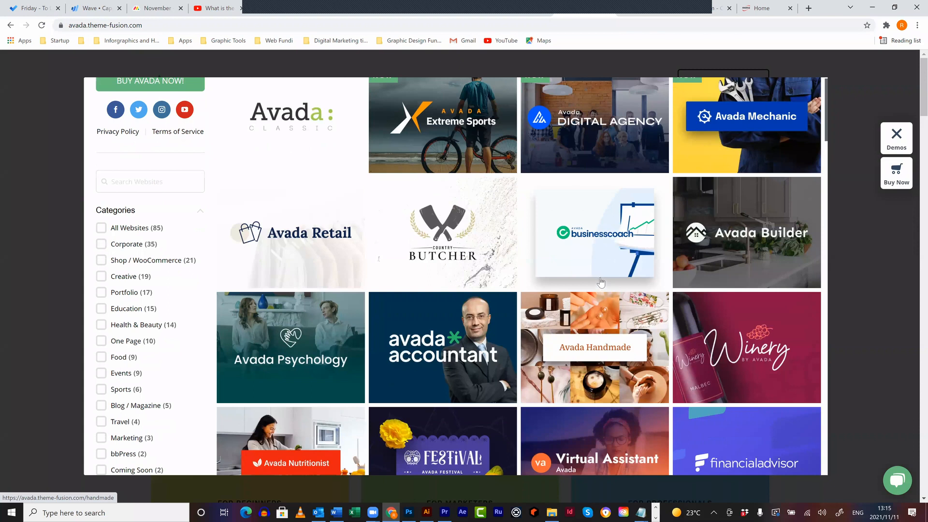
scroll(599, 279, "down", 2)
scroll(599, 279, "down", 5)
scroll(627, 265, "down", 6)
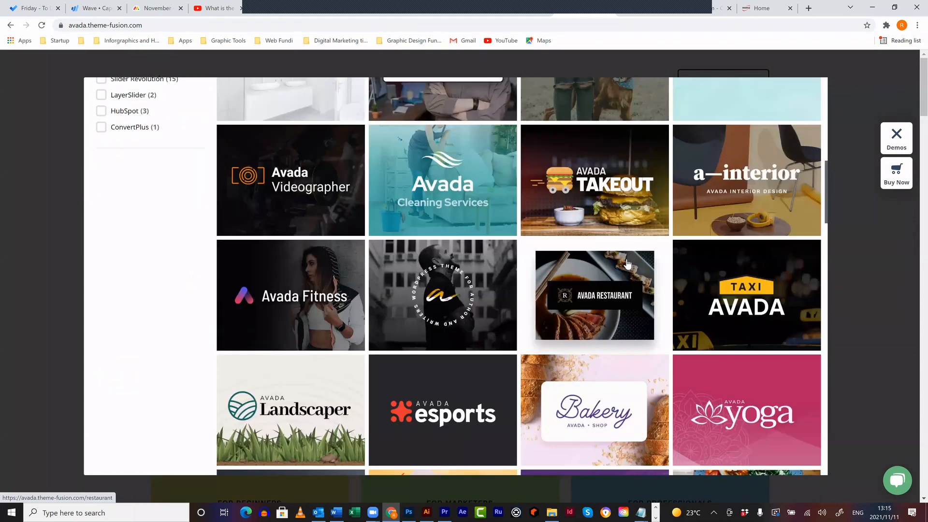
scroll(468, 256, "down", 1)
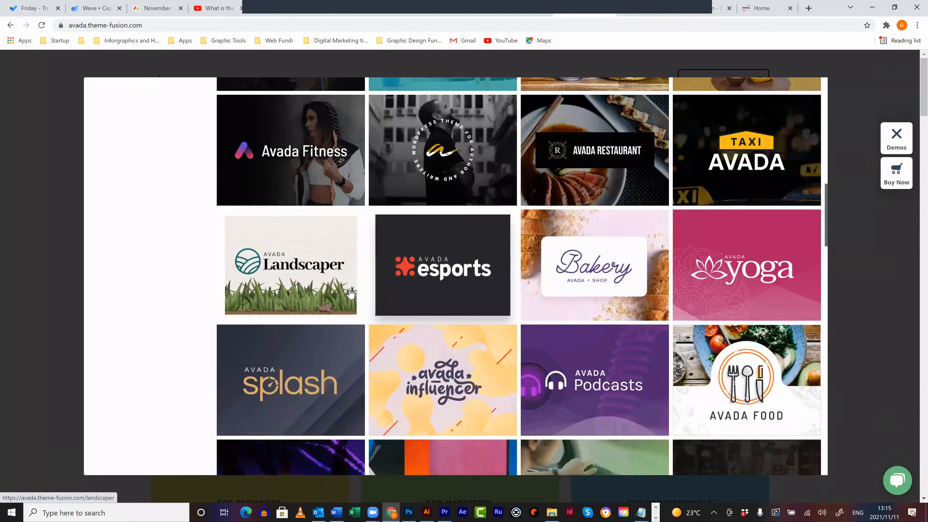
scroll(728, 284, "down", 2)
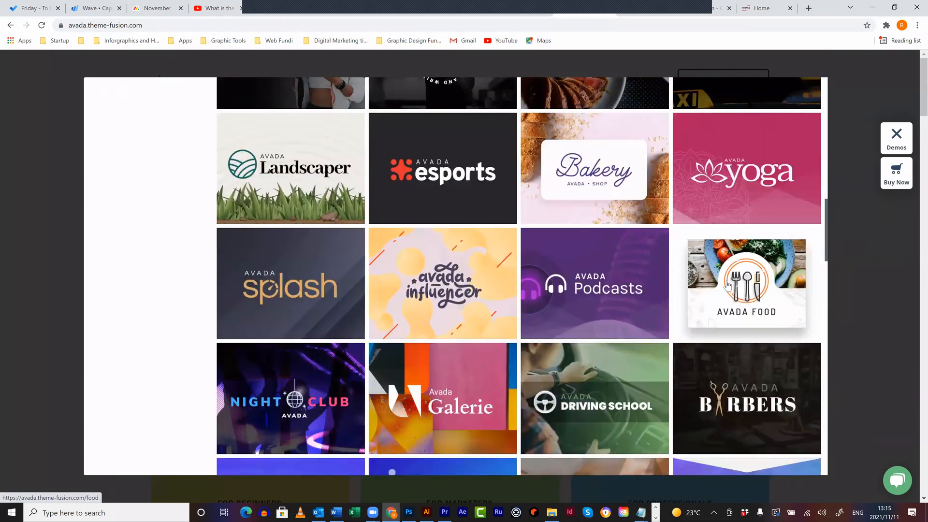
scroll(727, 285, "down", 2)
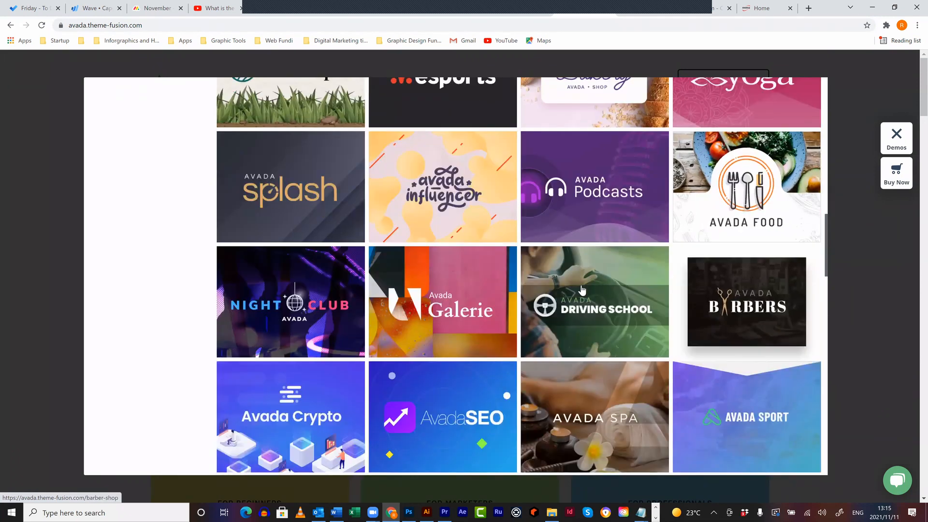
scroll(583, 290, "down", 4)
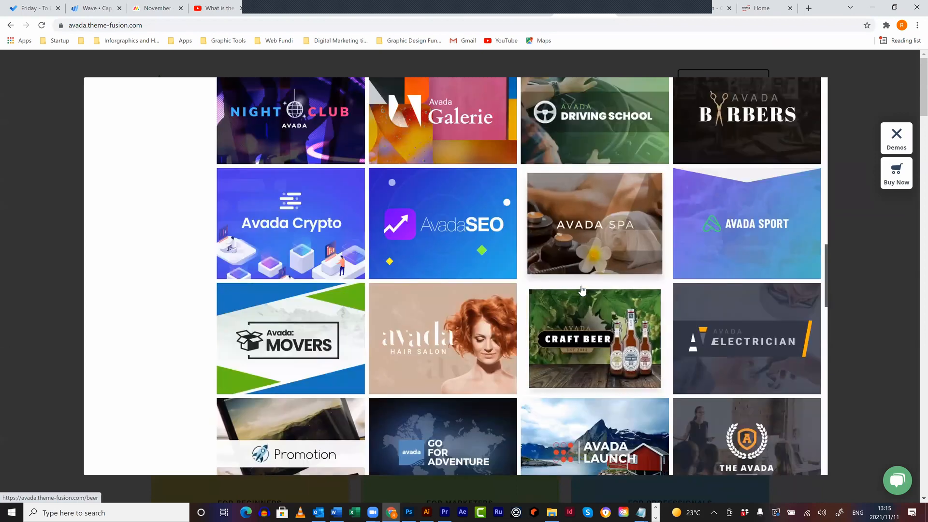
scroll(582, 290, "down", 4)
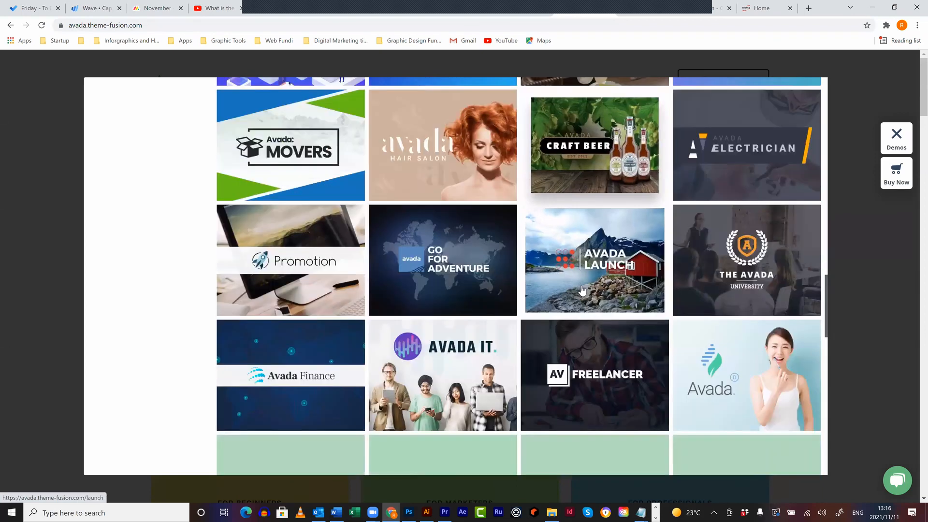
scroll(583, 290, "down", 4)
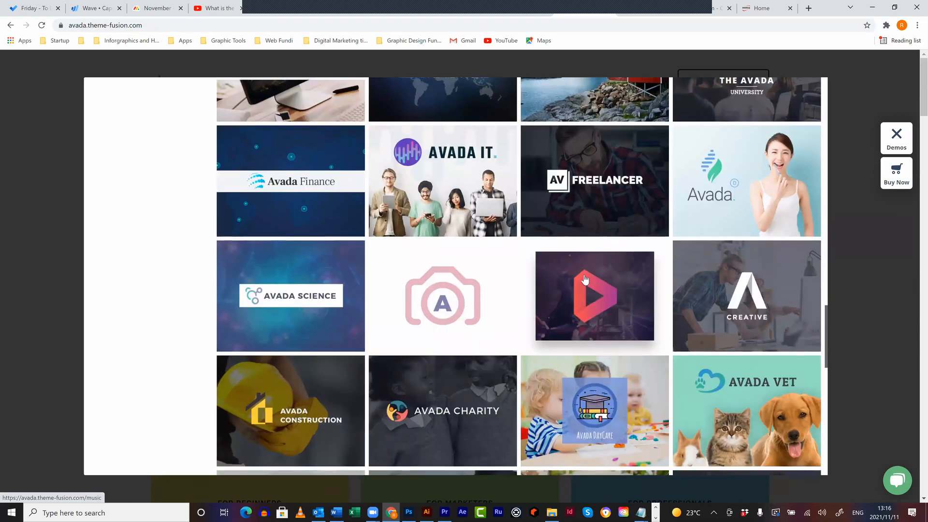
scroll(584, 278, "down", 4)
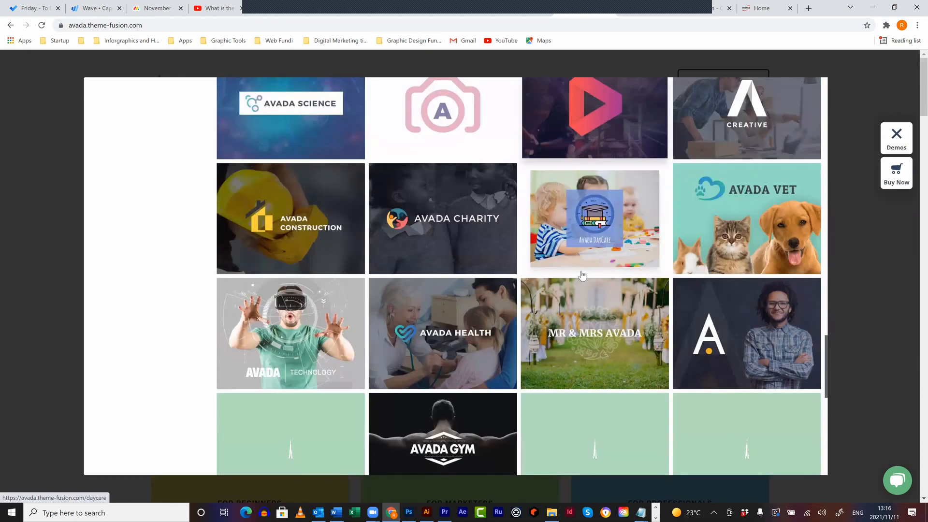
scroll(581, 273, "down", 1)
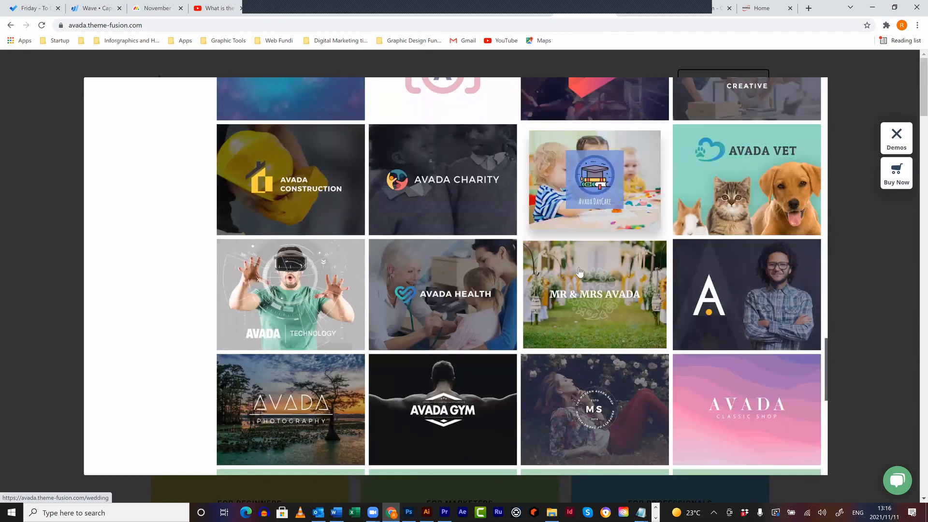
scroll(752, 228, "down", 2)
scroll(751, 227, "down", 2)
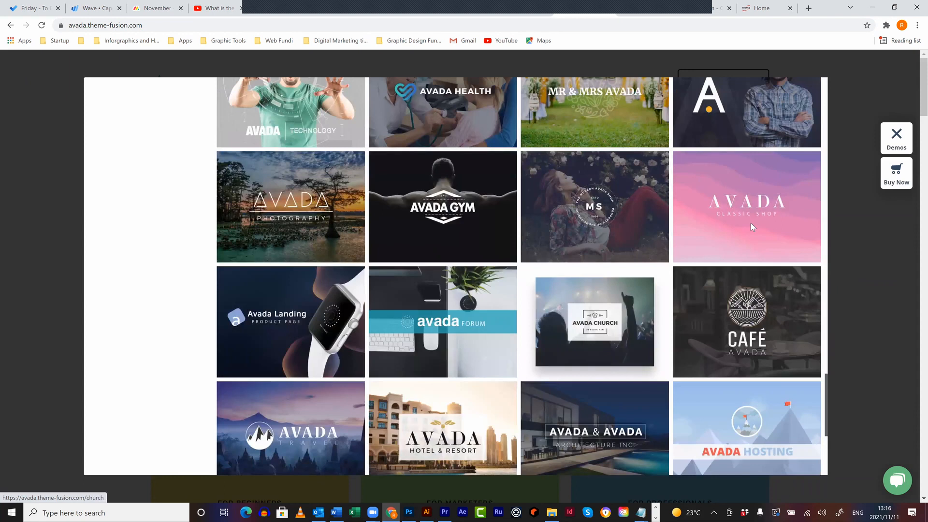
left_click(751, 226)
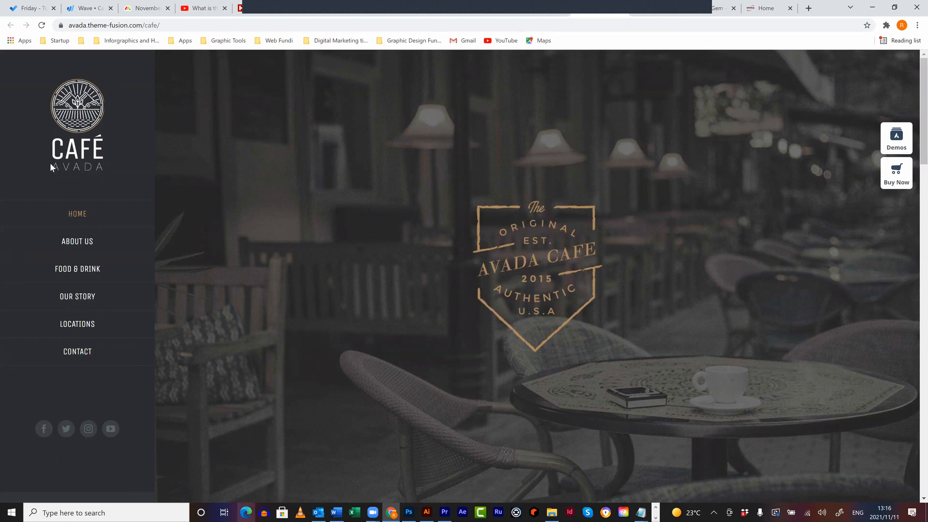
- Scroll through the Café Avada demo page, then close its tab with Ctrl+W
left_click_drag(51, 164, 210, 169)
scroll(457, 223, "down", 3)
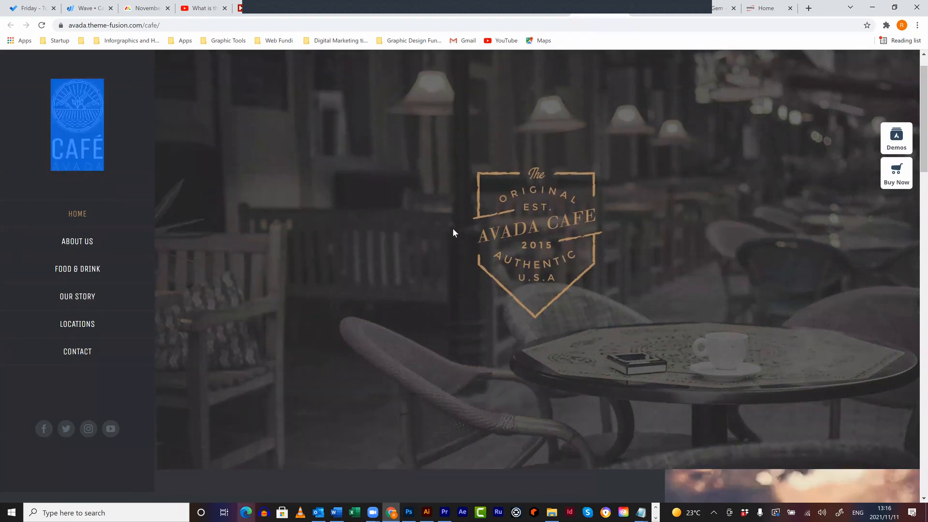
scroll(347, 365, "down", 4)
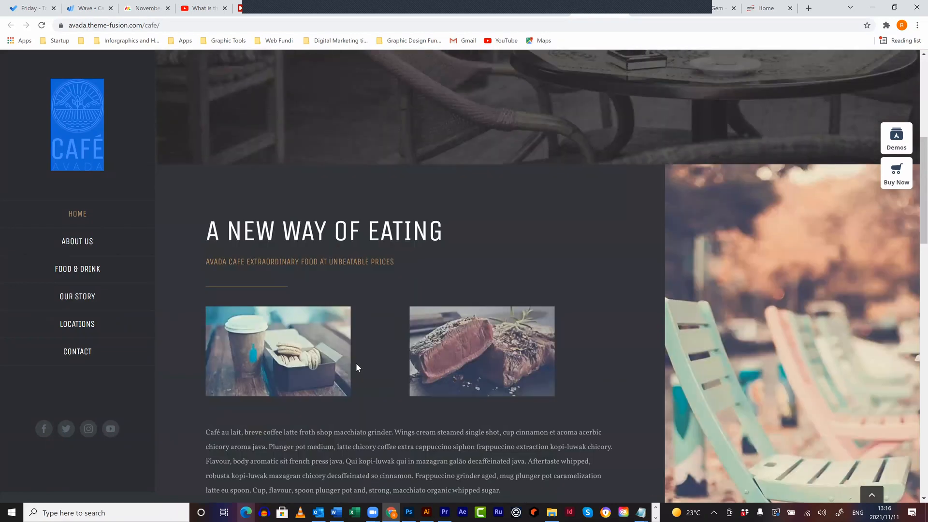
scroll(523, 377, "down", 5)
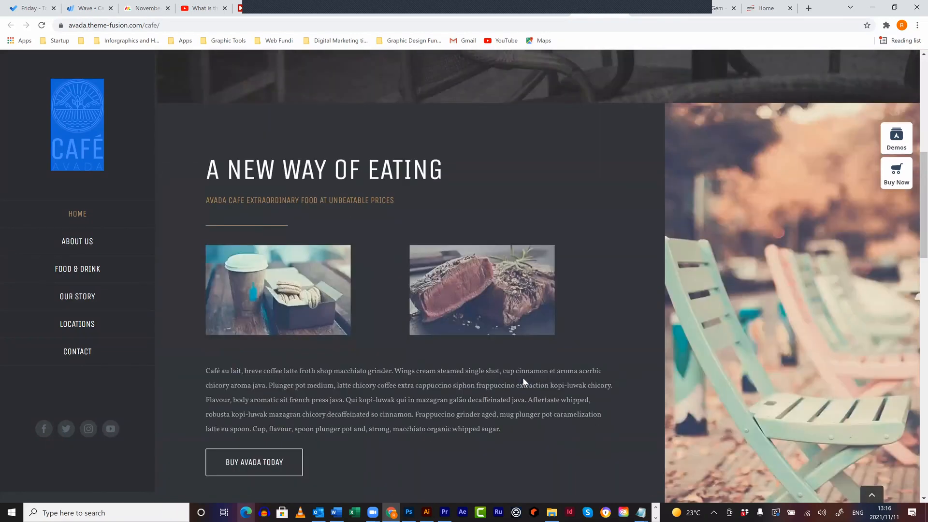
left_click_drag(523, 377, 521, 374)
scroll(529, 375, "down", 10)
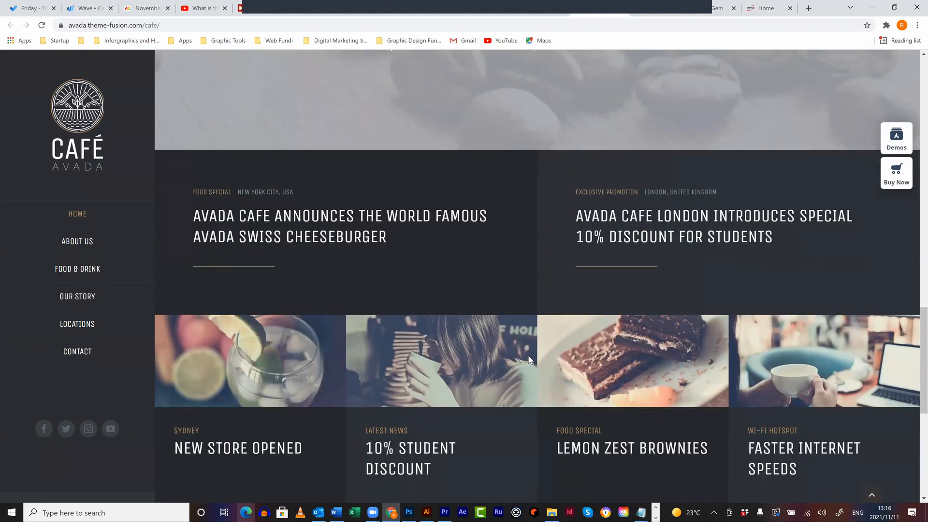
scroll(528, 356, "up", 9)
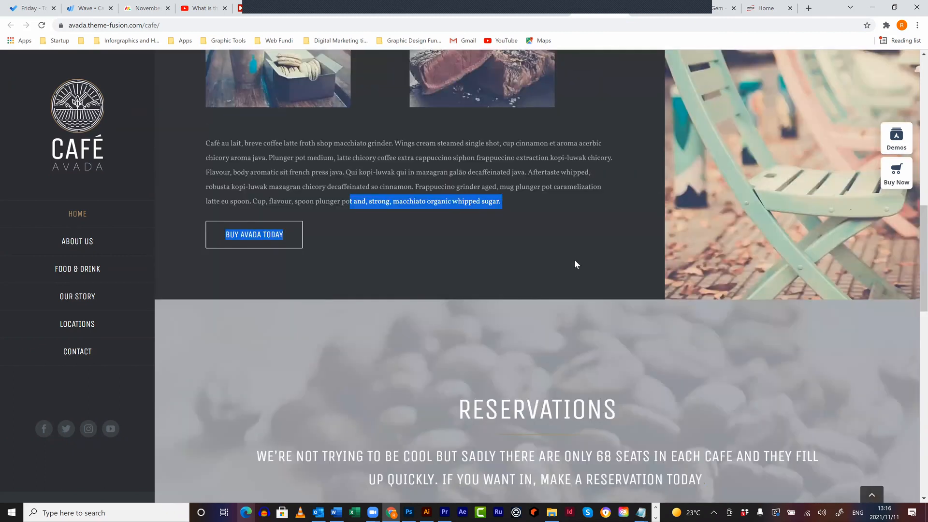
scroll(574, 259, "up", 13)
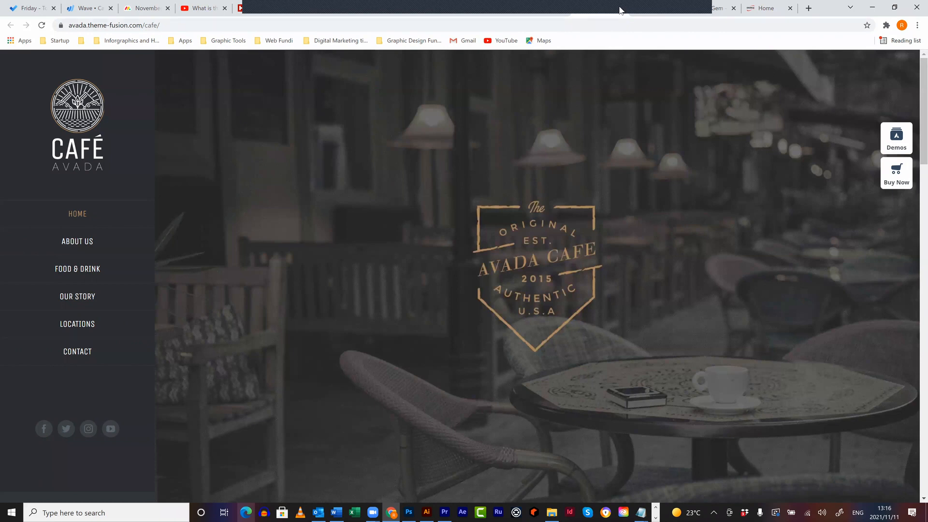
key("ctrl+w")
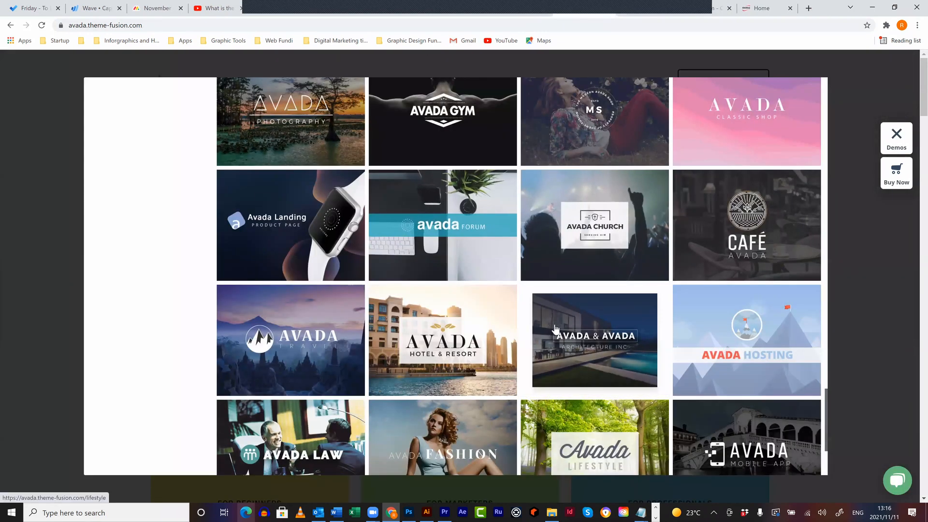
- Open and browse the Avada Lifestyle demo, then switch to the erongored.com tab
scroll(554, 331, "down", 2)
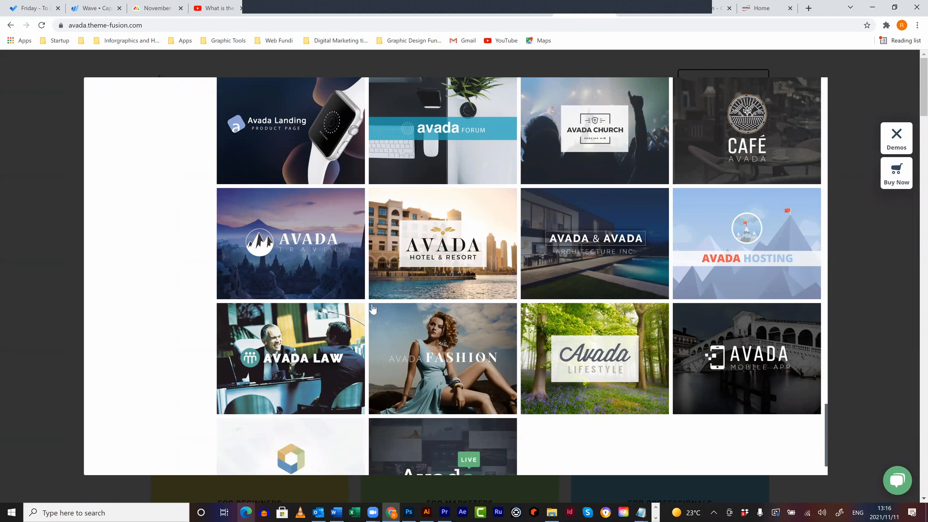
left_click(598, 351)
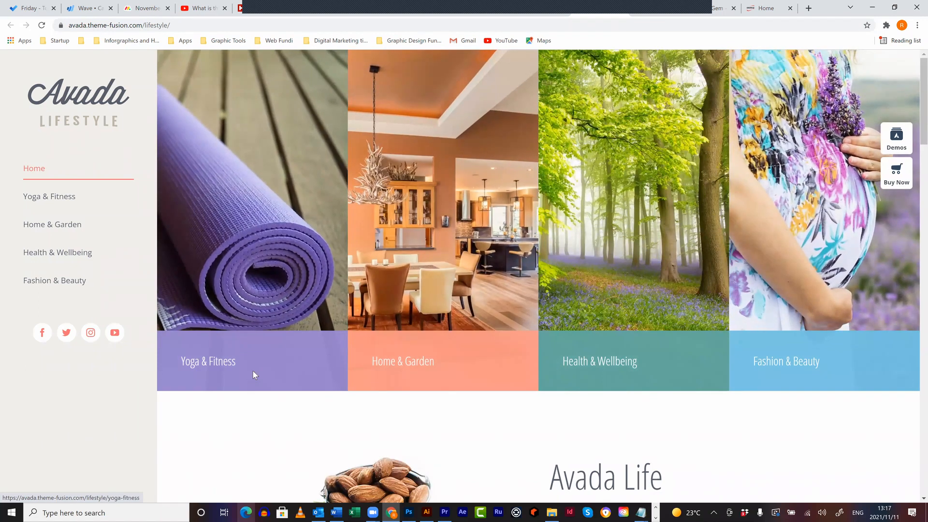
scroll(255, 370, "down", 1)
scroll(260, 371, "down", 12)
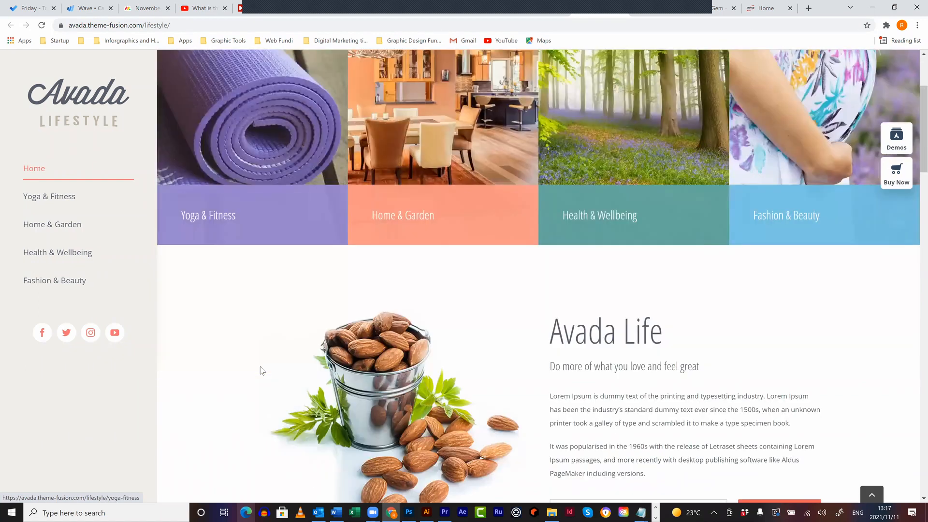
scroll(260, 369, "up", 1)
scroll(267, 363, "up", 5)
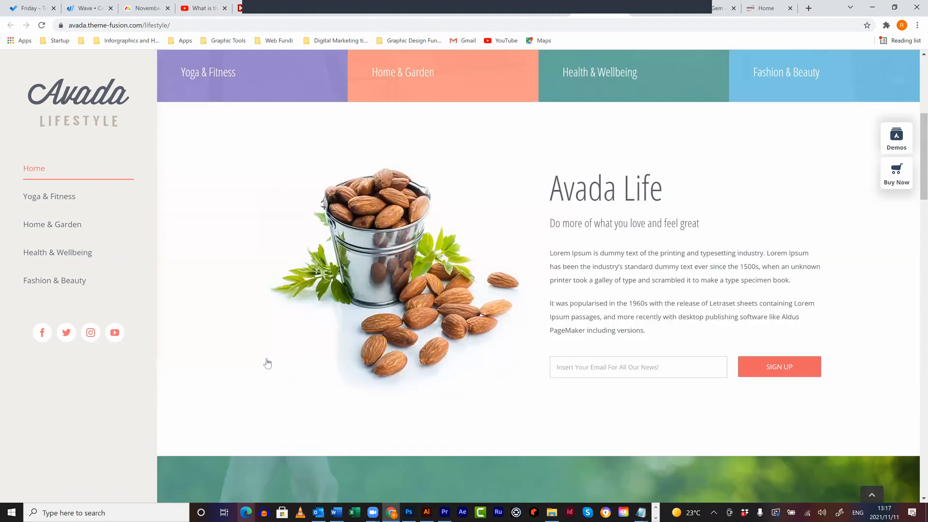
scroll(480, 275, "up", 6)
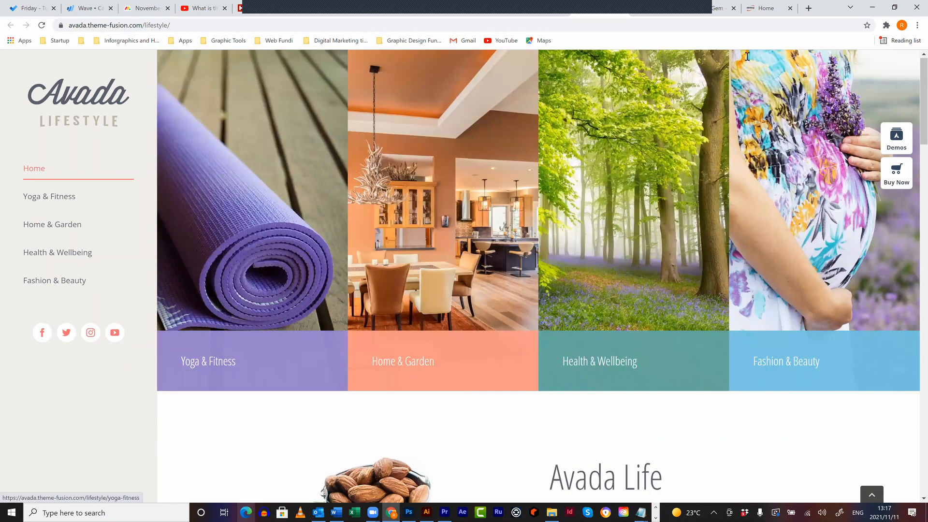
left_click(766, 8)
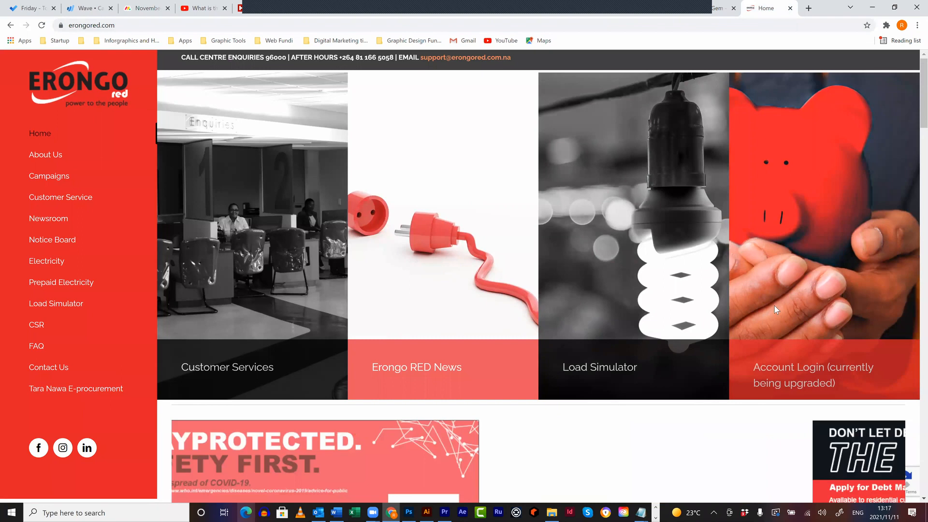
scroll(774, 310, "down", 17)
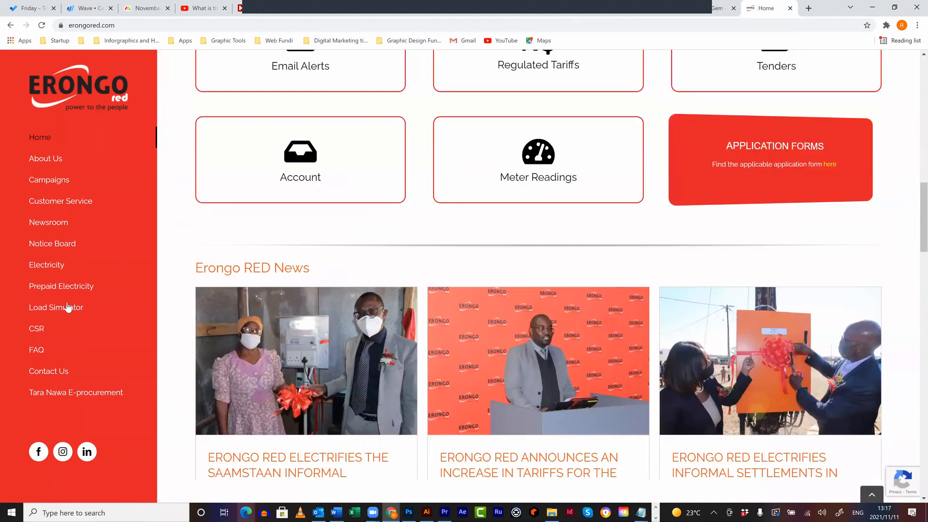
- Skim the erongored.com homepage news and social sections, then return to the Avada Lifestyle demo
scroll(293, 345, "down", 3)
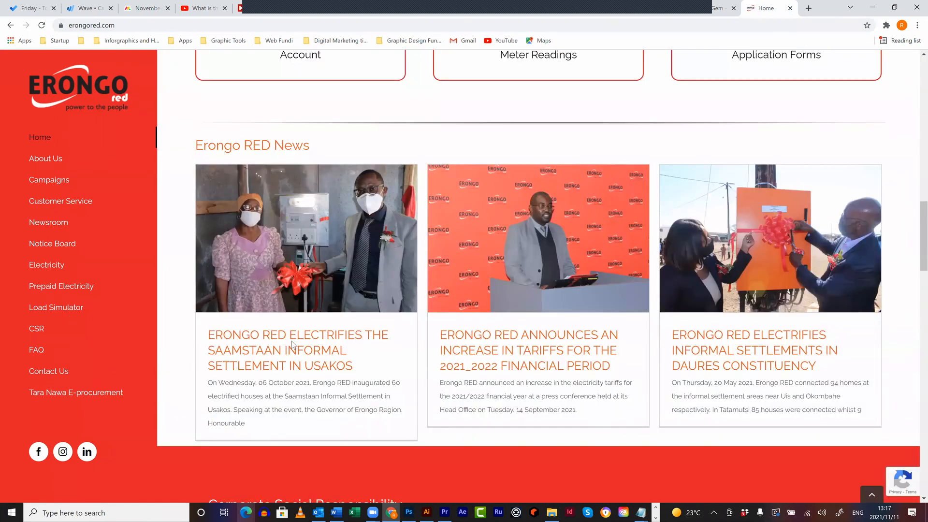
scroll(292, 344, "down", 3)
scroll(655, 160, "down", 8)
scroll(599, 66, "down", 3)
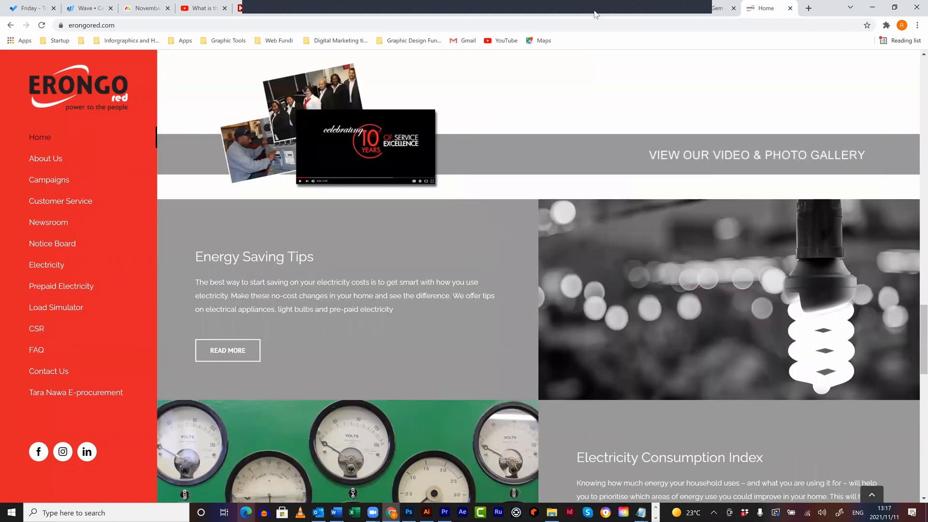
scroll(599, 18, "up", 10)
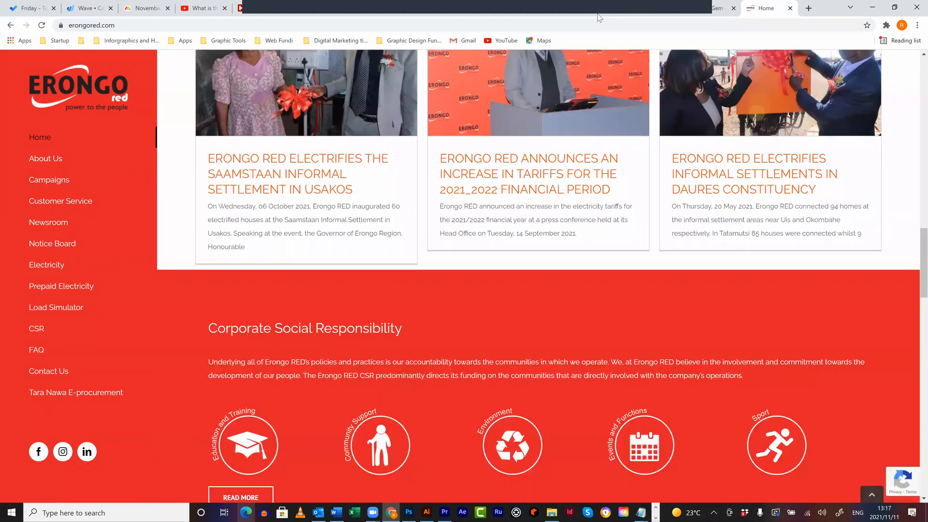
left_click(598, 14)
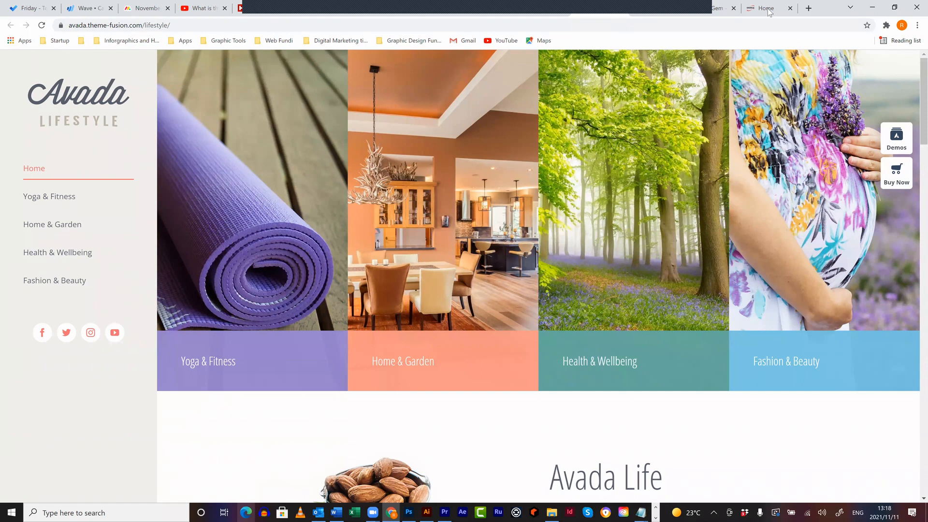
- Close the Avada Lifestyle, Erongo RED and Avada demos gallery tabs, leaving TheGem preview open
key("ctrl+w")
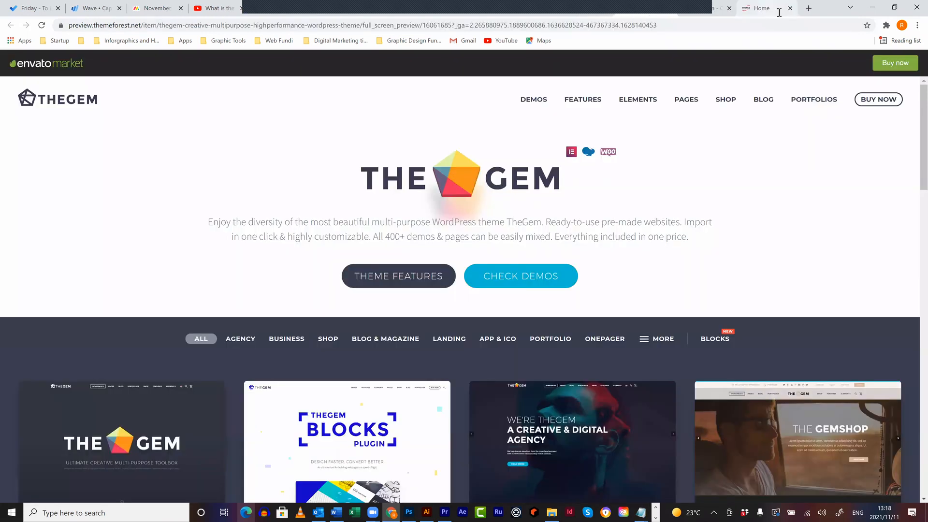
key("ctrl+w")
key("ctrl+w")
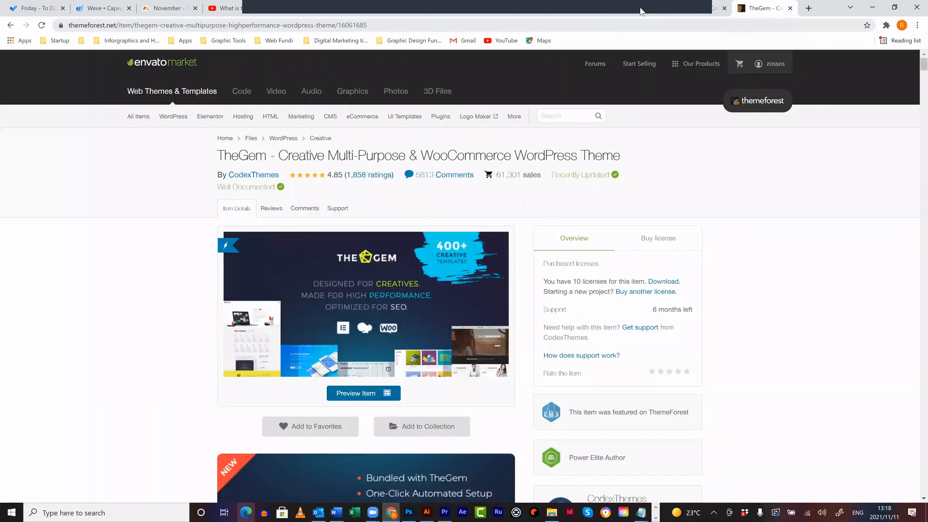
left_click(640, 11)
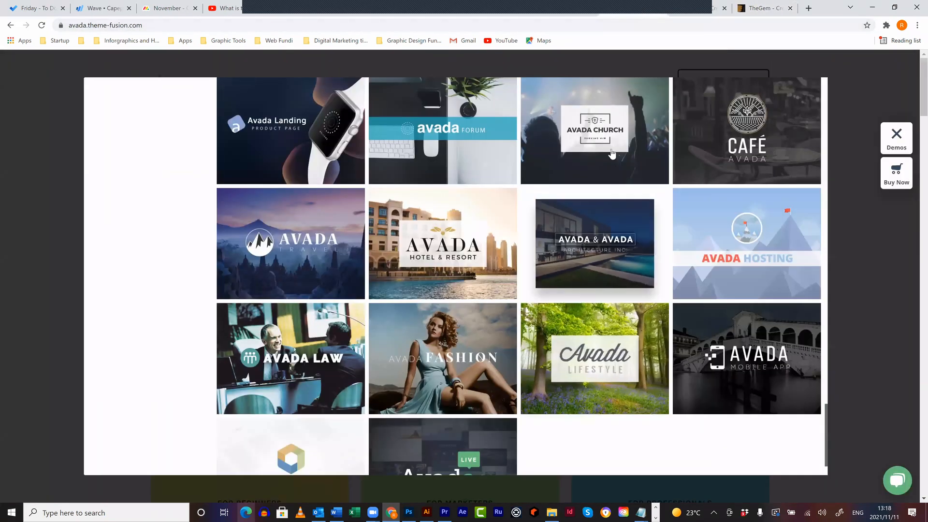
scroll(612, 153, "down", 2)
scroll(611, 169, "up", 5)
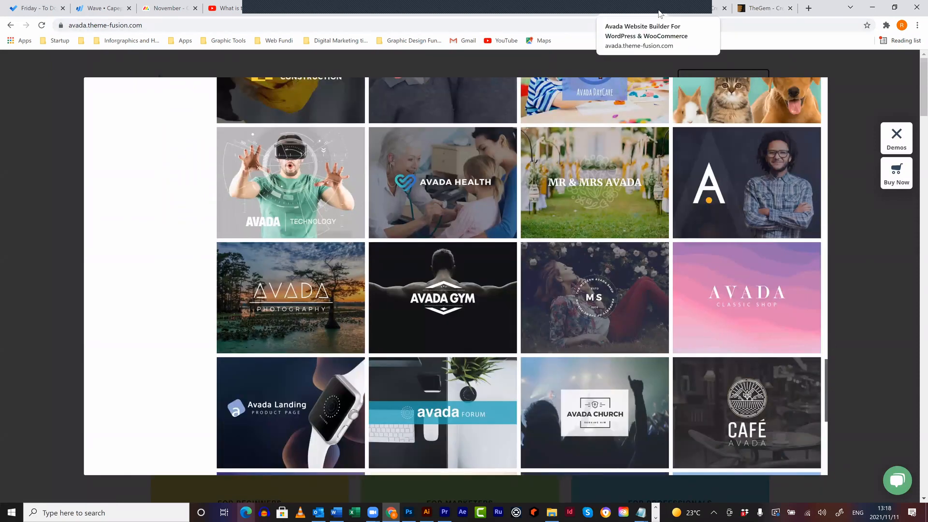
key("ctrl+w")
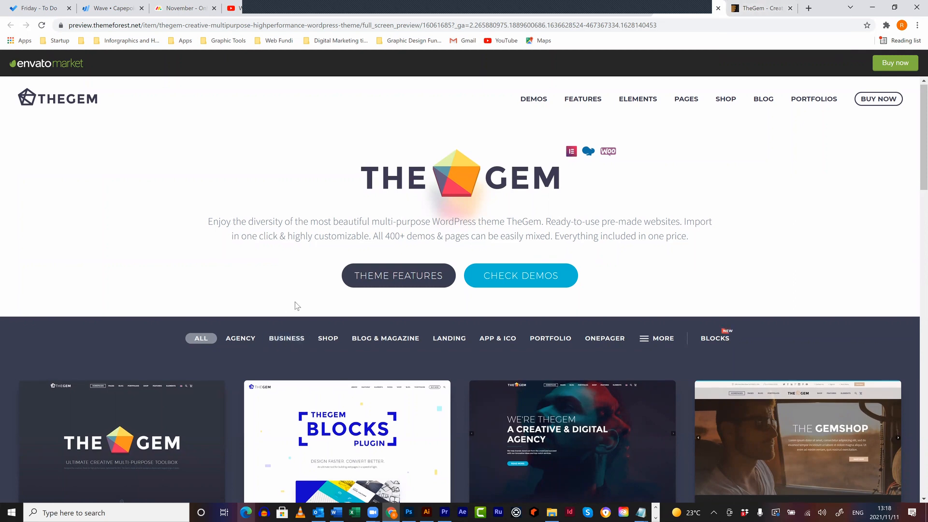
- Look over the top of TheGem's ThemeForest preview and its demo categories
scroll(289, 259, "down", 15)
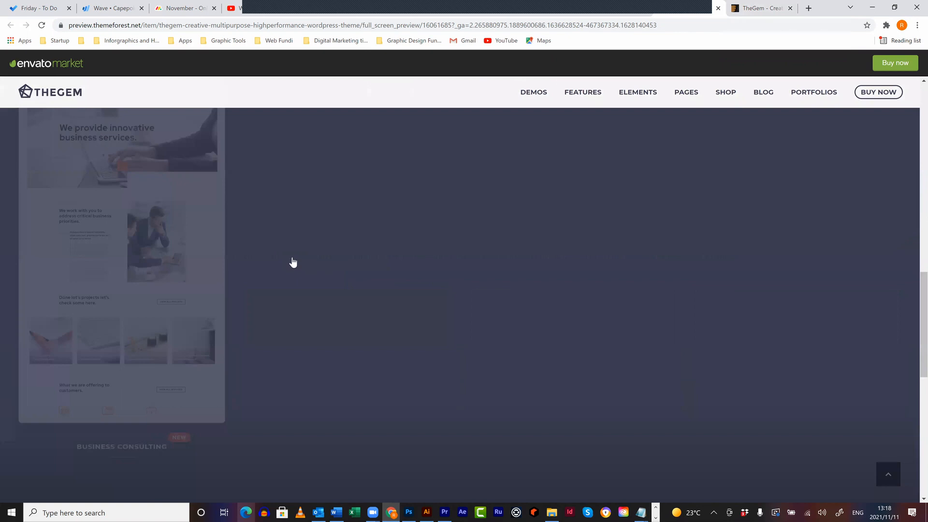
scroll(623, 97, "up", 10)
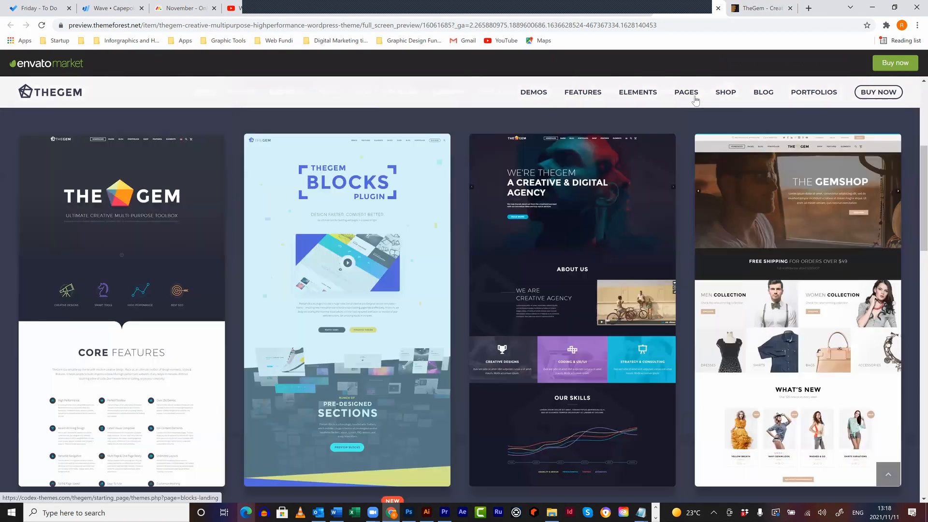
scroll(636, 100, "up", 5)
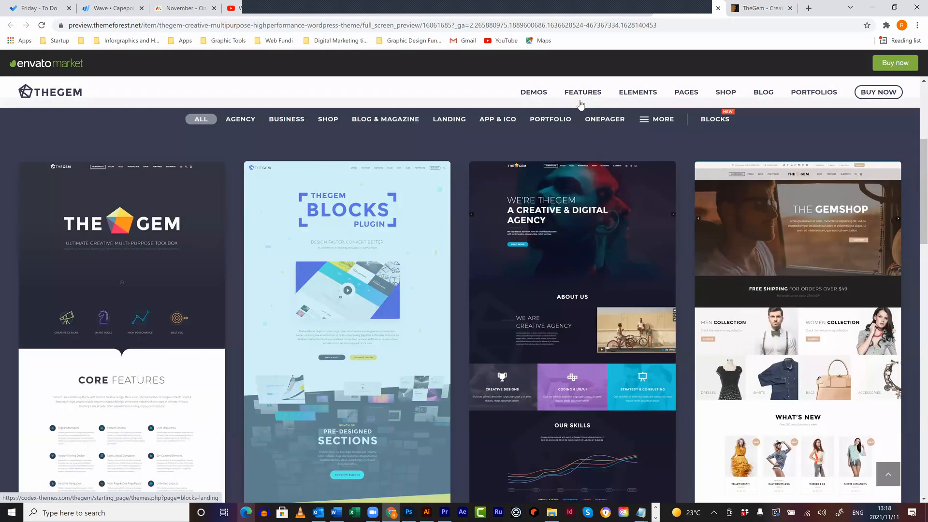
mouse_move(575, 108)
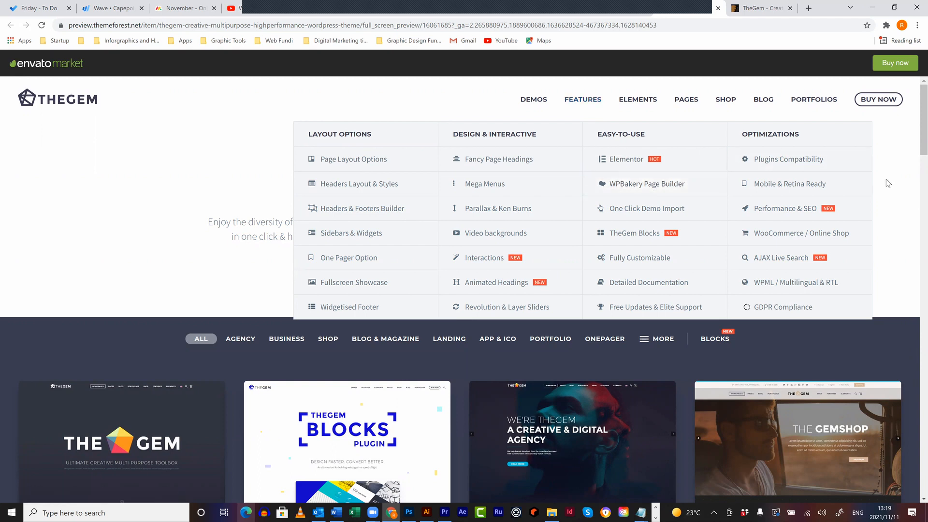
- Scroll down TheGem's demo grid and open the Business & IT Event demo in a new tab
scroll(860, 185, "down", 1)
scroll(461, 174, "down", 1)
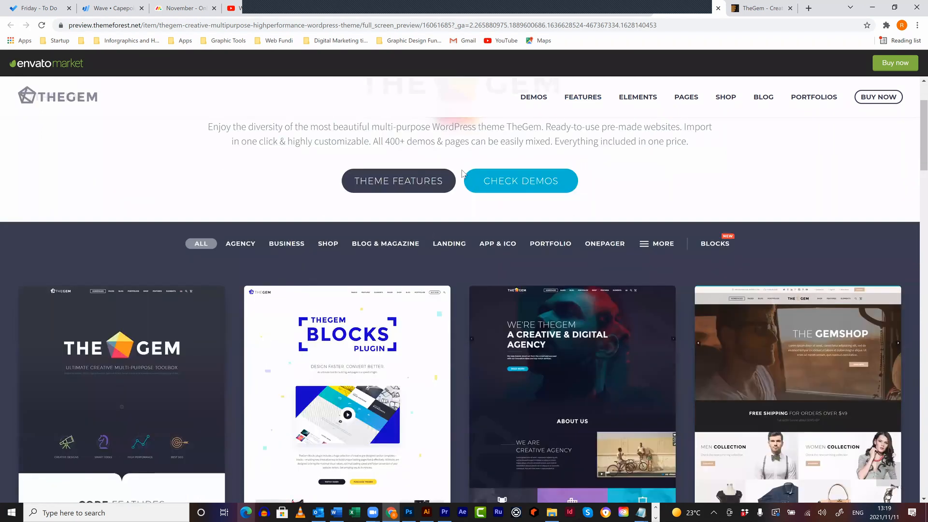
scroll(461, 174, "down", 2)
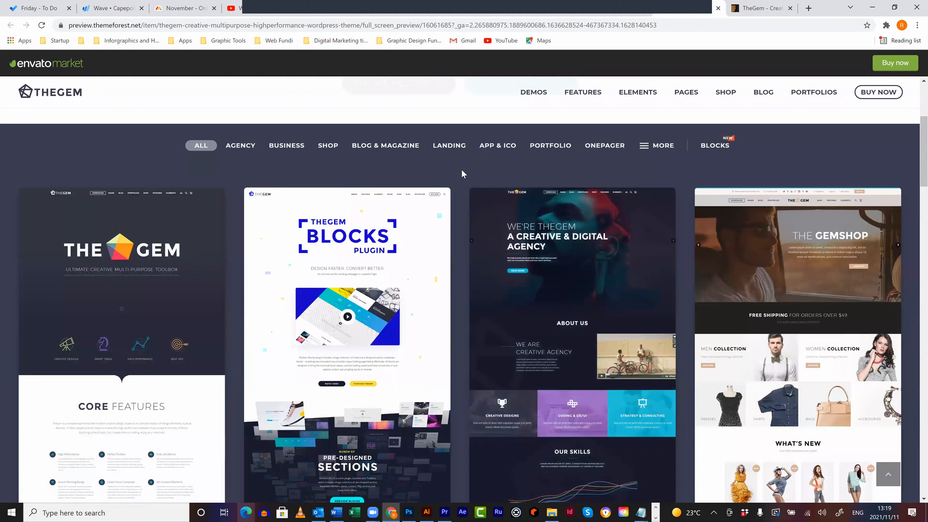
scroll(461, 172, "down", 3)
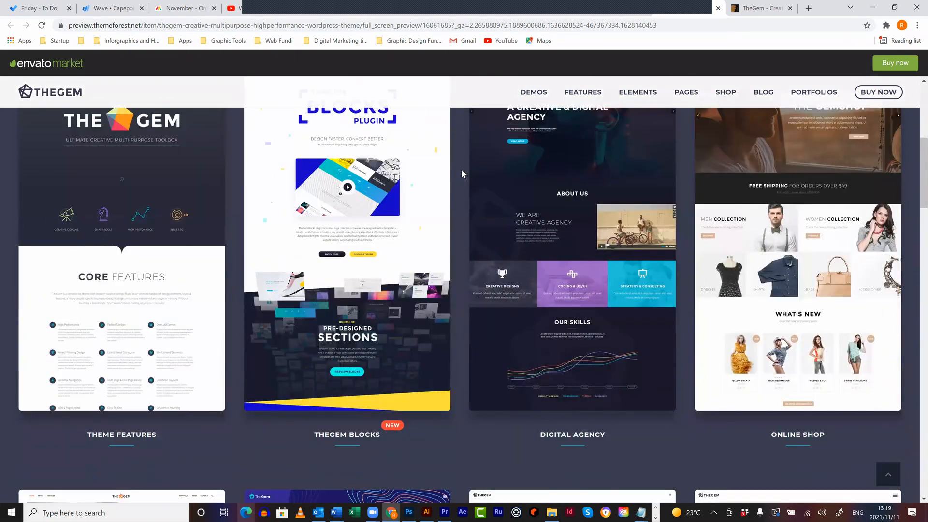
scroll(462, 173, "down", 15)
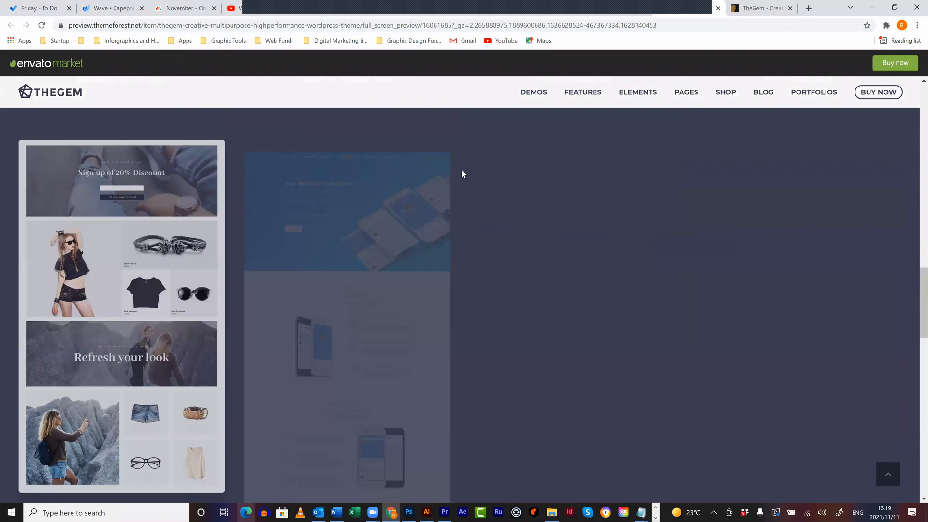
scroll(461, 174, "down", 2)
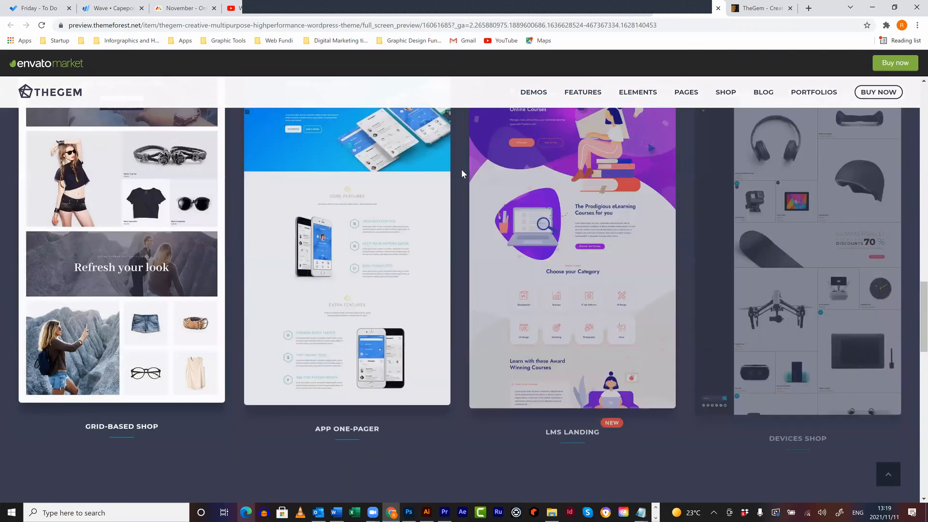
scroll(461, 169, "down", 8)
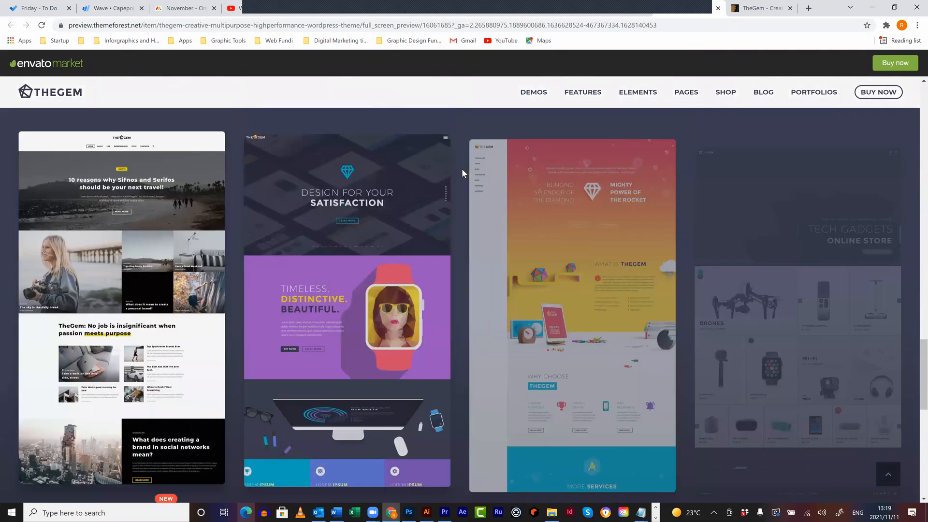
scroll(462, 169, "down", 4)
scroll(462, 172, "down", 1)
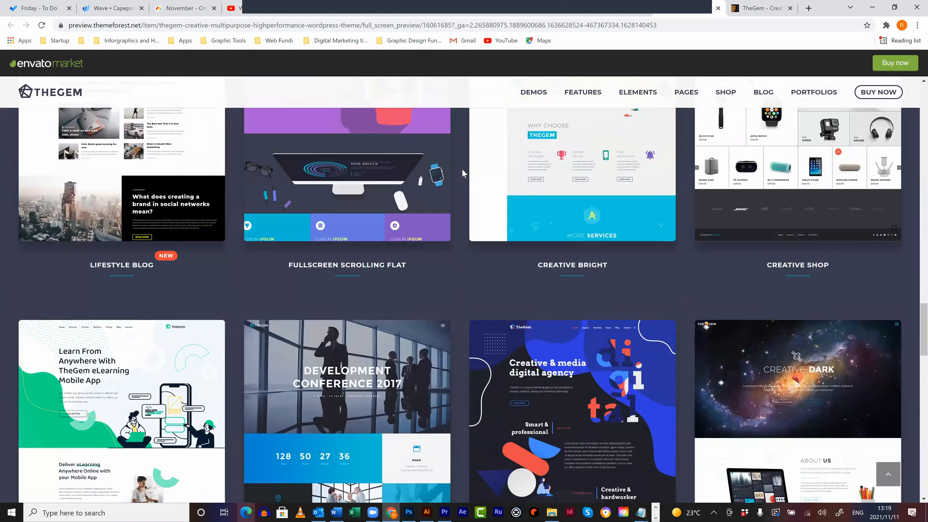
scroll(462, 168, "down", 6)
scroll(462, 168, "up", 3)
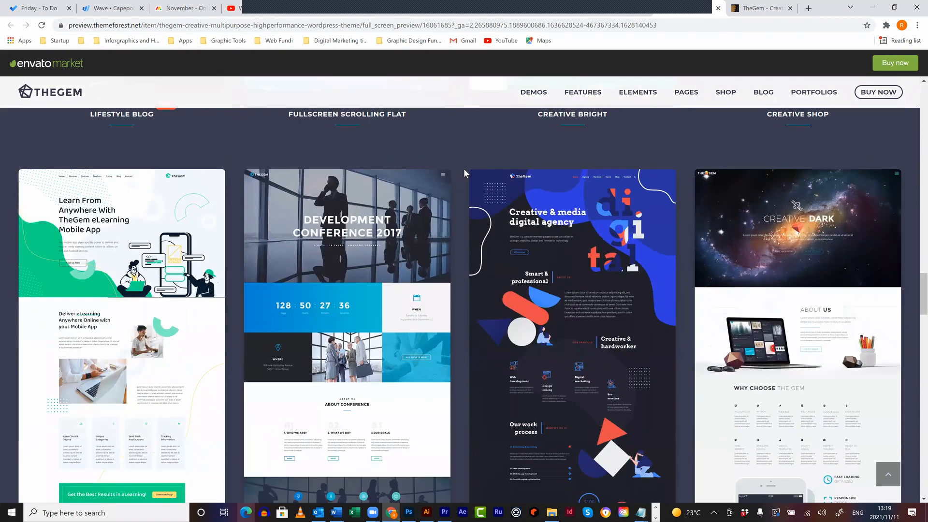
scroll(465, 169, "down", 2)
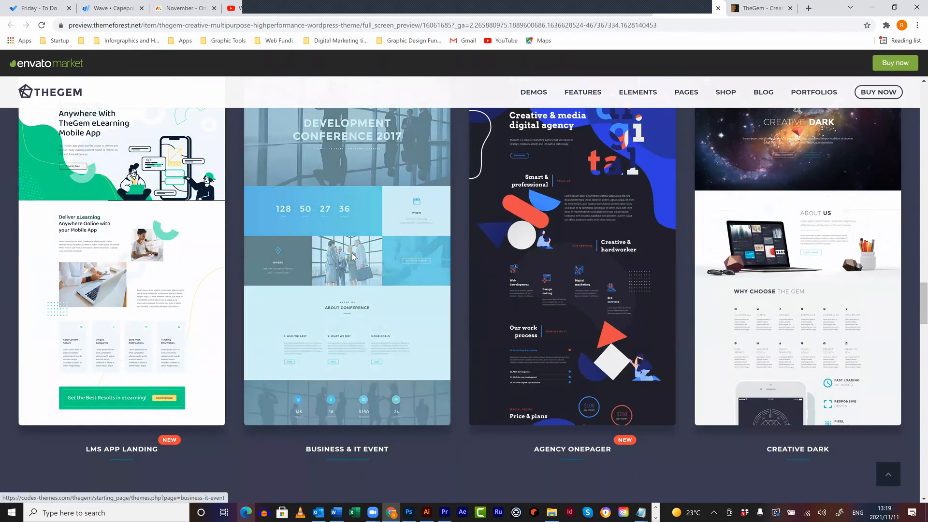
left_click(353, 256)
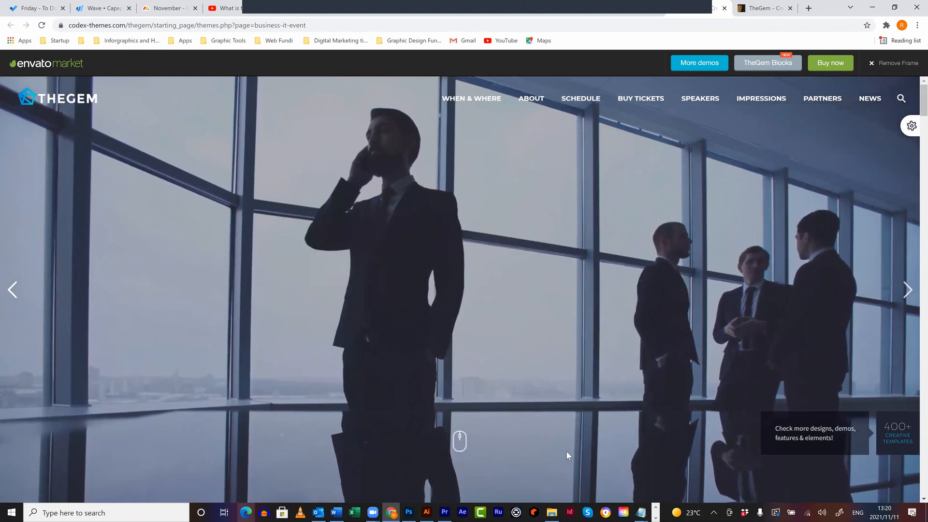
scroll(573, 367, "down", 3)
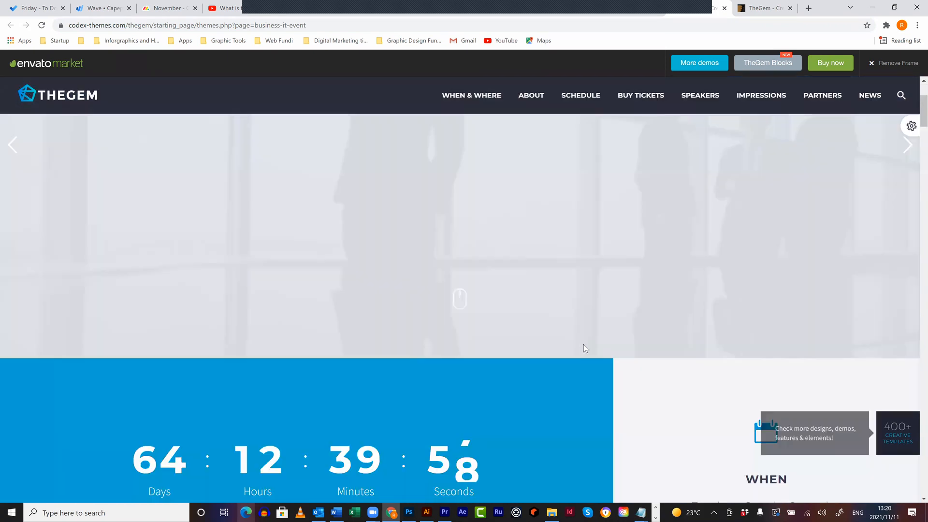
scroll(582, 339, "up", 2)
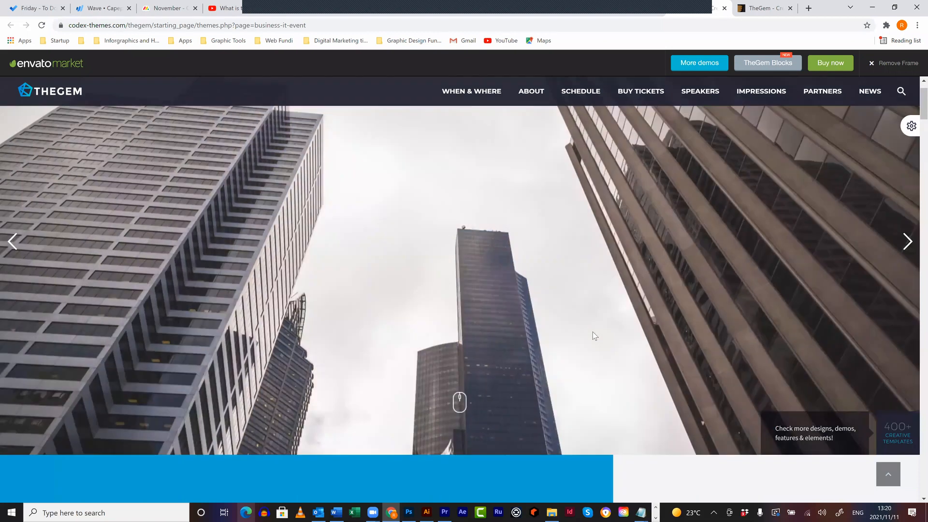
scroll(592, 332, "up", 1)
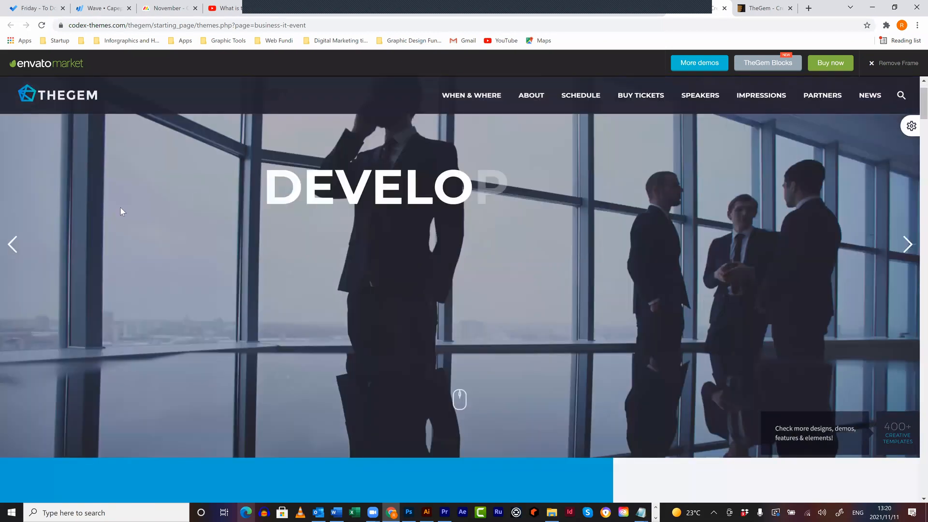
scroll(431, 203, "down", 3)
triple_click(432, 203)
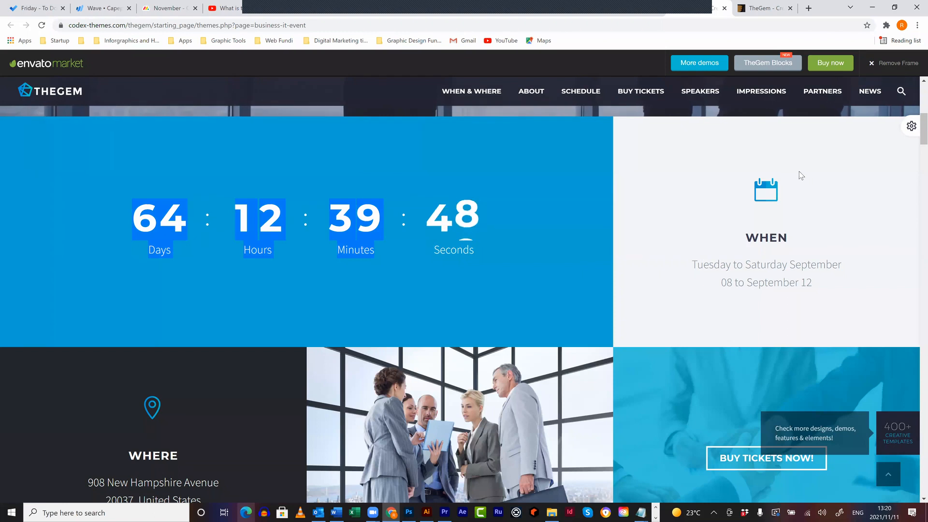
scroll(799, 173, "down", 1)
scroll(255, 249, "down", 3)
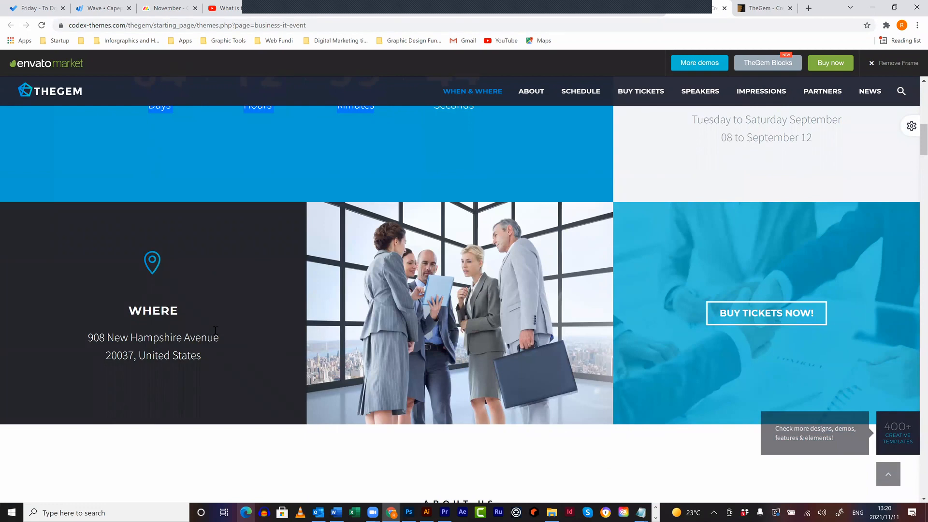
scroll(586, 324, "down", 3)
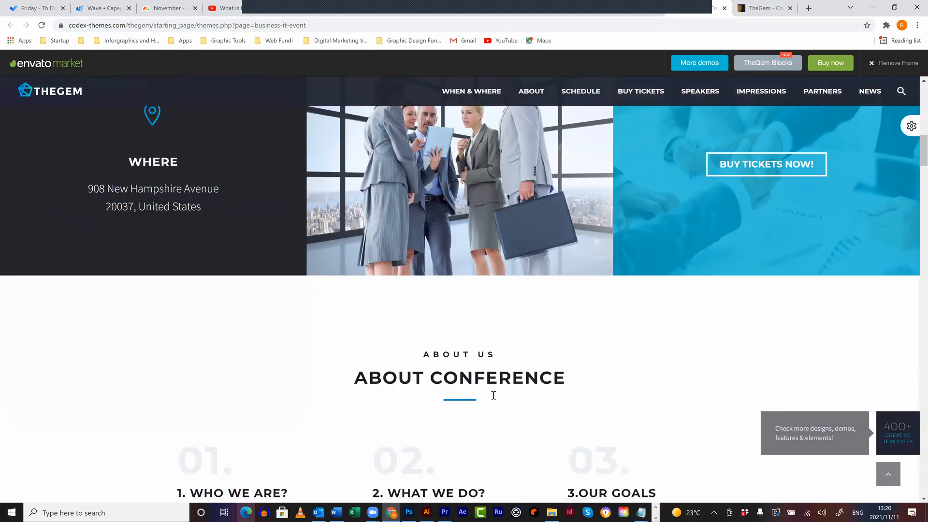
scroll(493, 396, "down", 3)
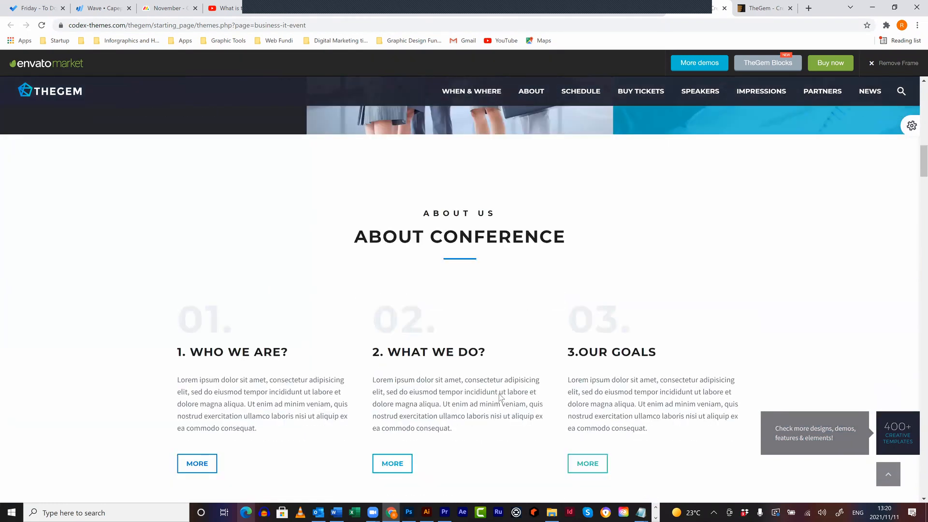
scroll(506, 401, "down", 5)
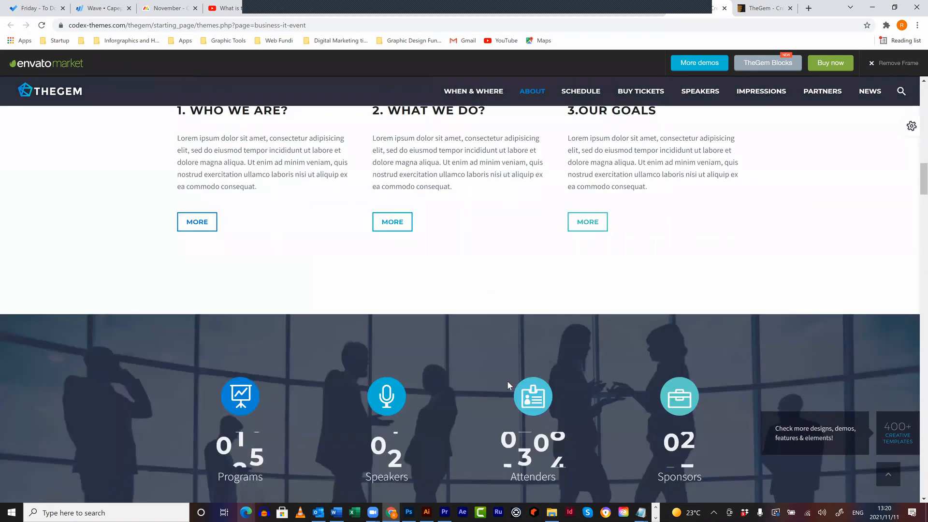
scroll(506, 381, "down", 5)
scroll(505, 377, "up", 15)
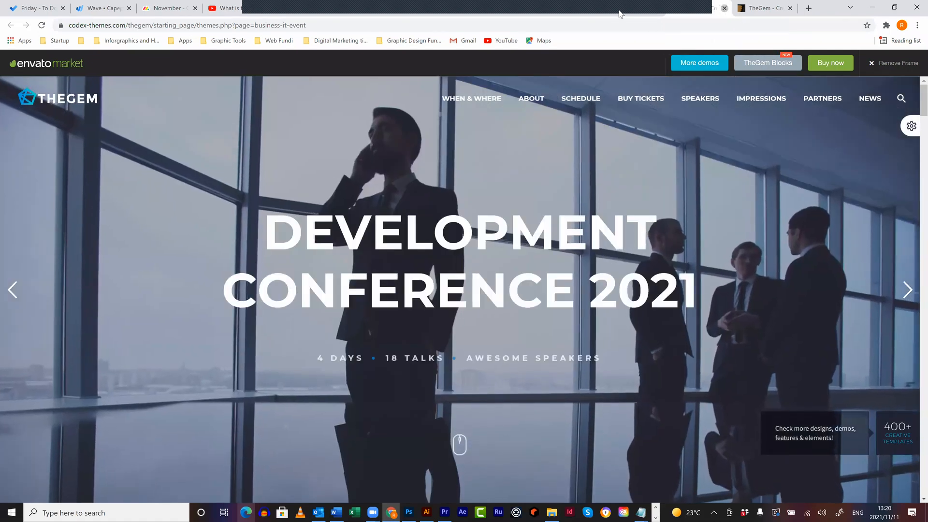
key("ctrl+w")
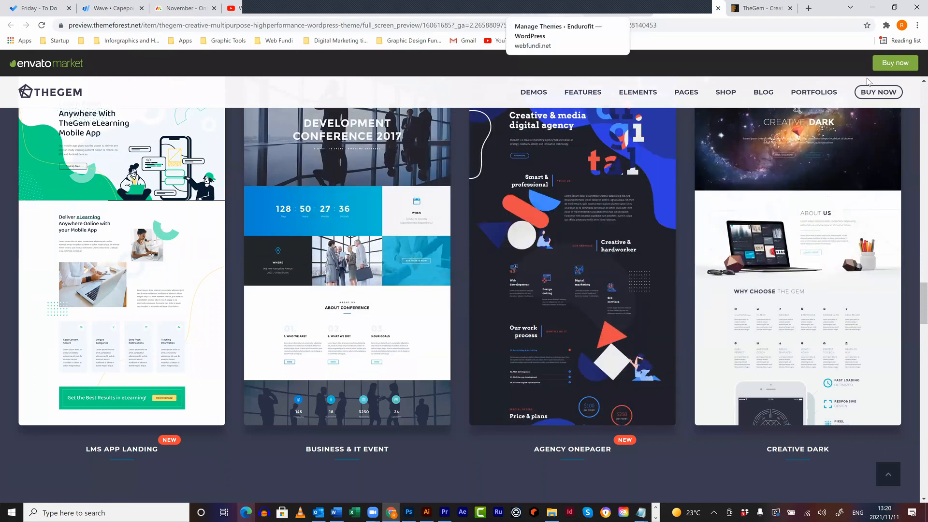
- Scroll through TheGem preview's demo grid
scroll(805, 114, "up", 1)
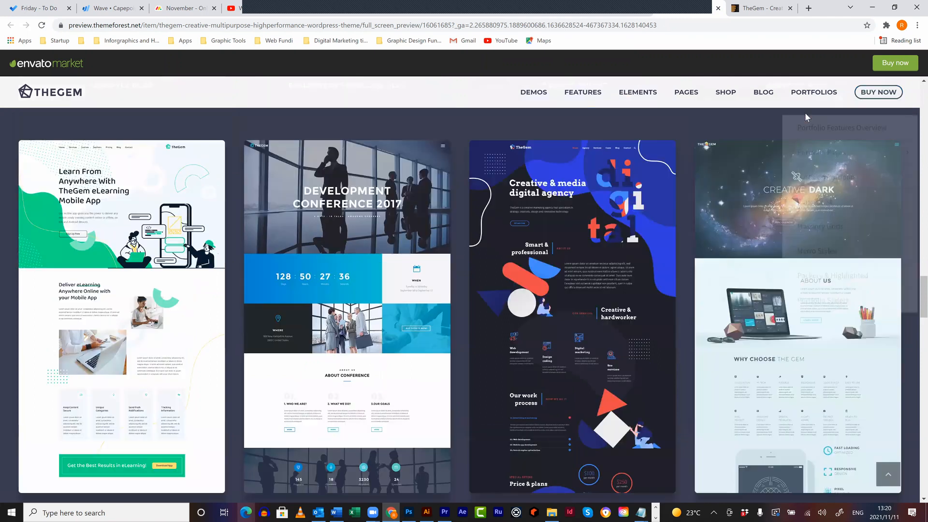
scroll(770, 158, "down", 5)
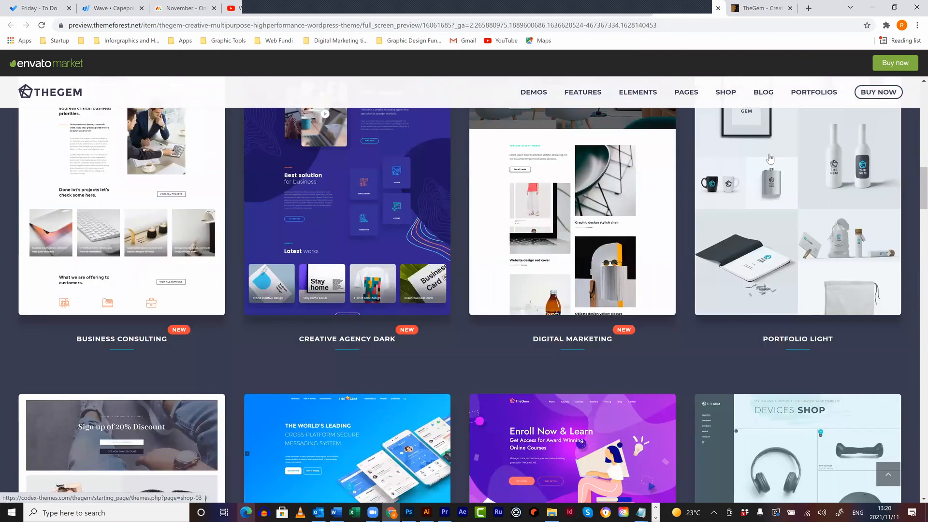
scroll(770, 159, "up", 5)
scroll(770, 159, "up", 5)
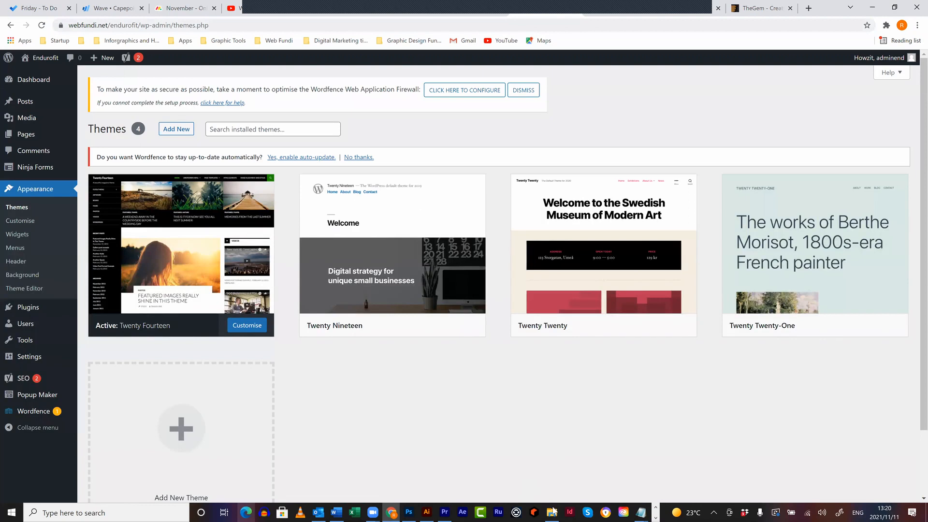
- Extract the downloaded TheGem zip in Downloads into the suggested destination folder
mouse_move(556, 510)
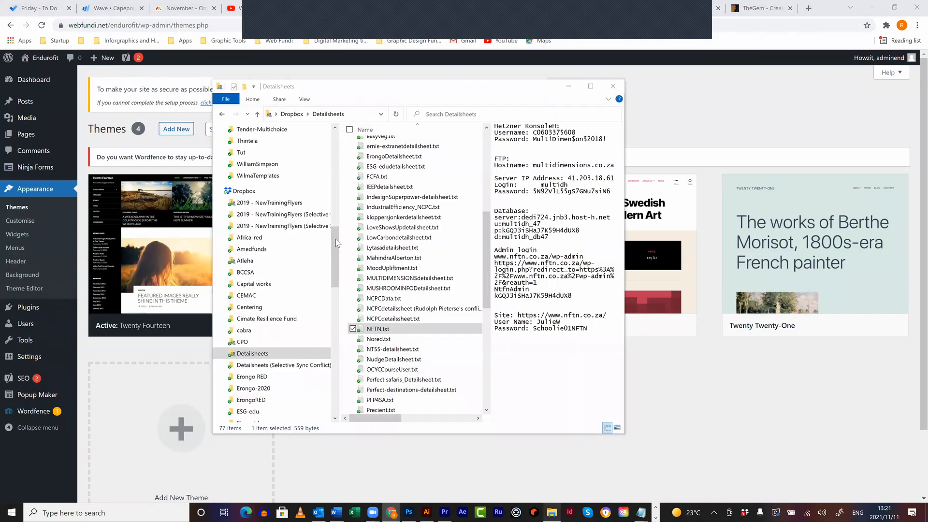
scroll(256, 159, "up", 2)
scroll(256, 162, "up", 5)
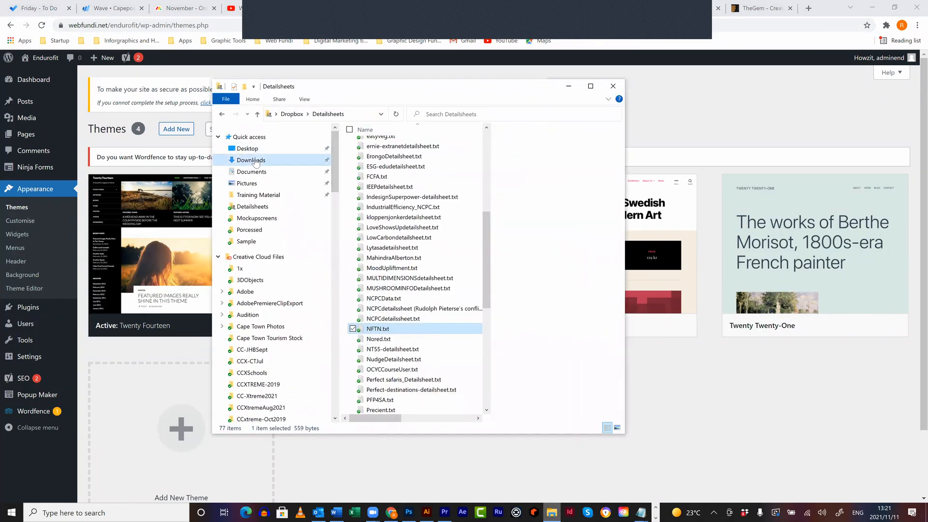
left_click(363, 164)
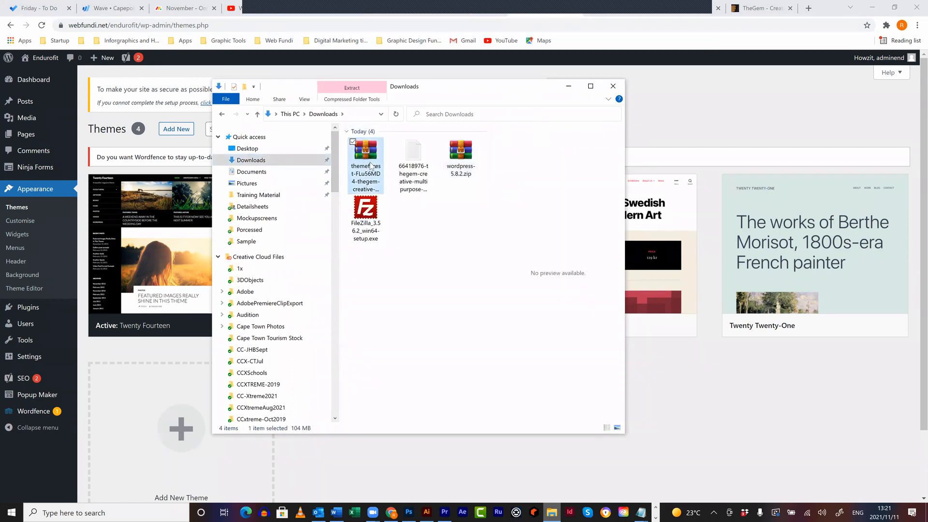
right_click(364, 162)
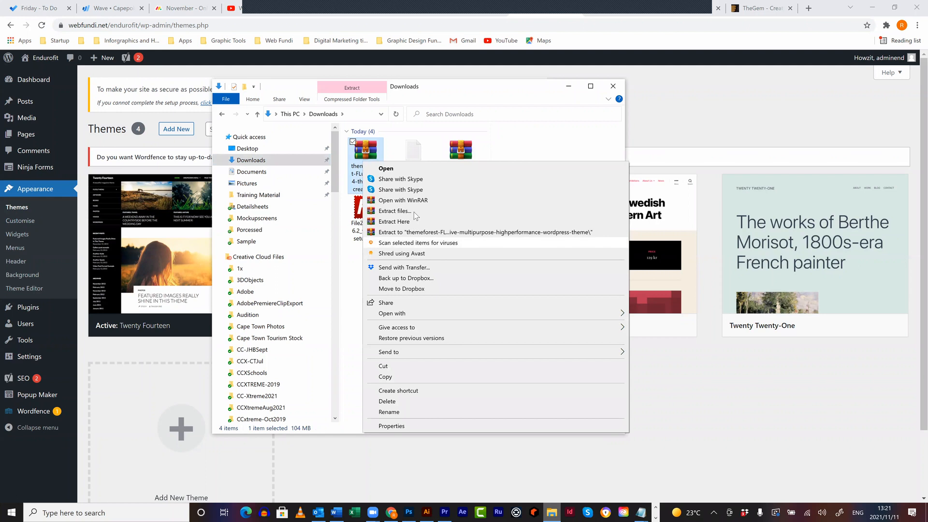
left_click(414, 213)
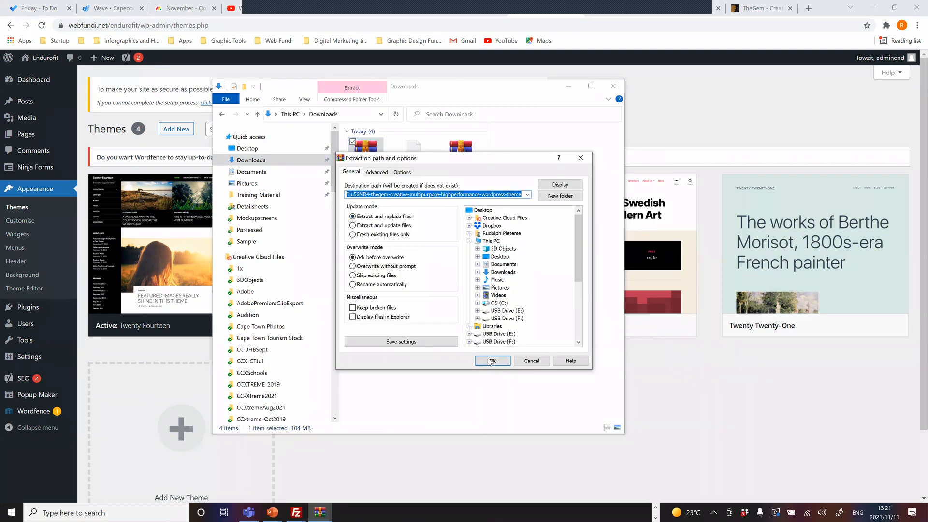
left_click(491, 361)
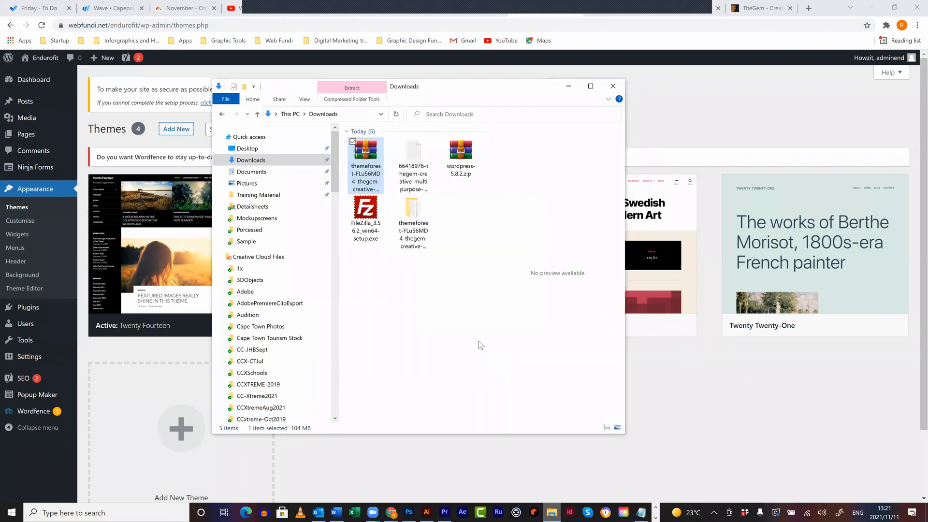
- Browse the extracted TheGem folder, then return to the WordPress Themes page
double_click(412, 220)
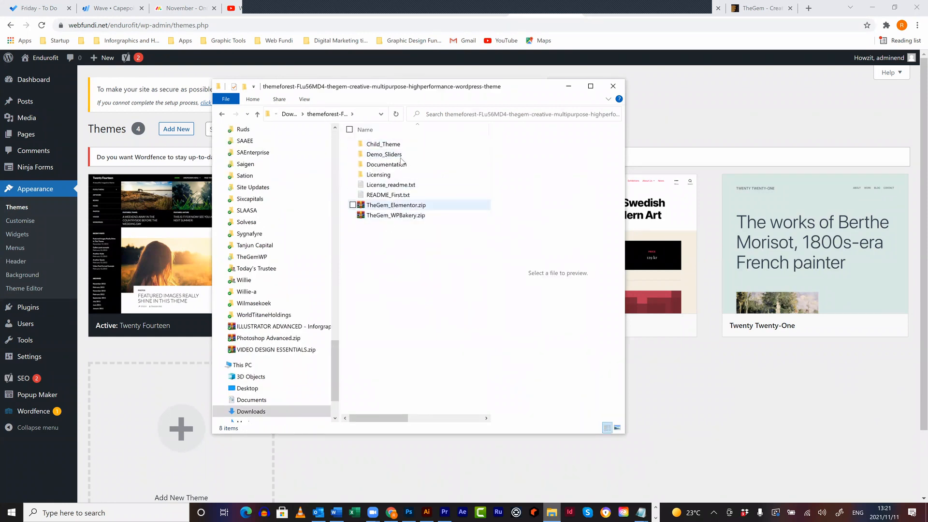
left_click(403, 166)
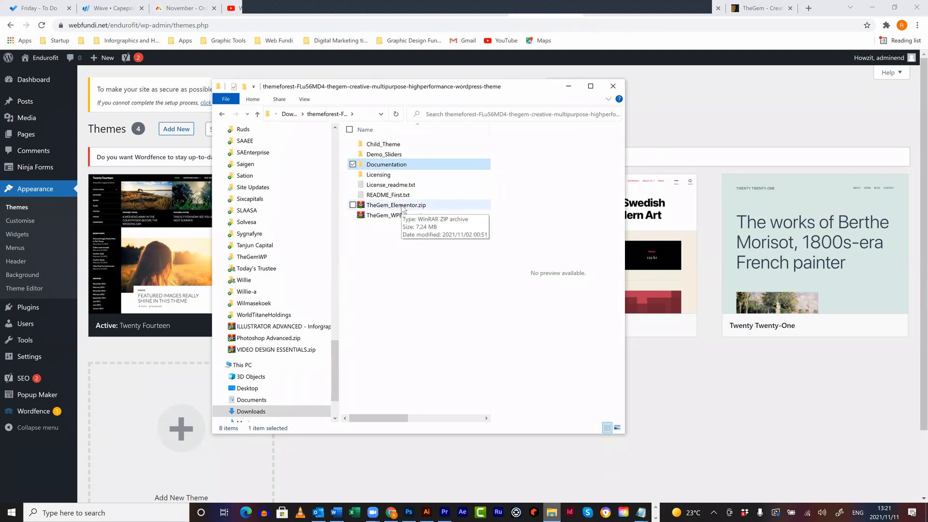
left_click(710, 94)
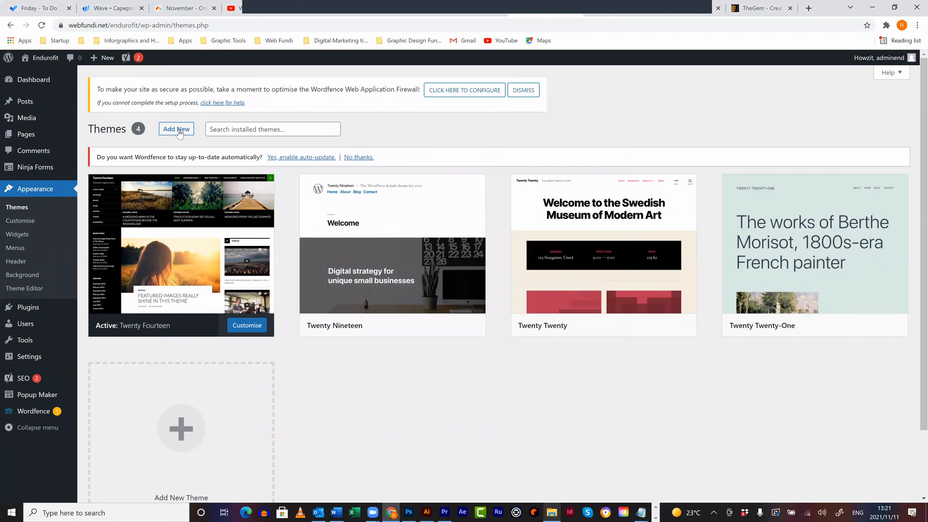
- Select TheGem_Elementor.zip from the extracted folder in Upload Theme and start installing it
left_click(179, 132)
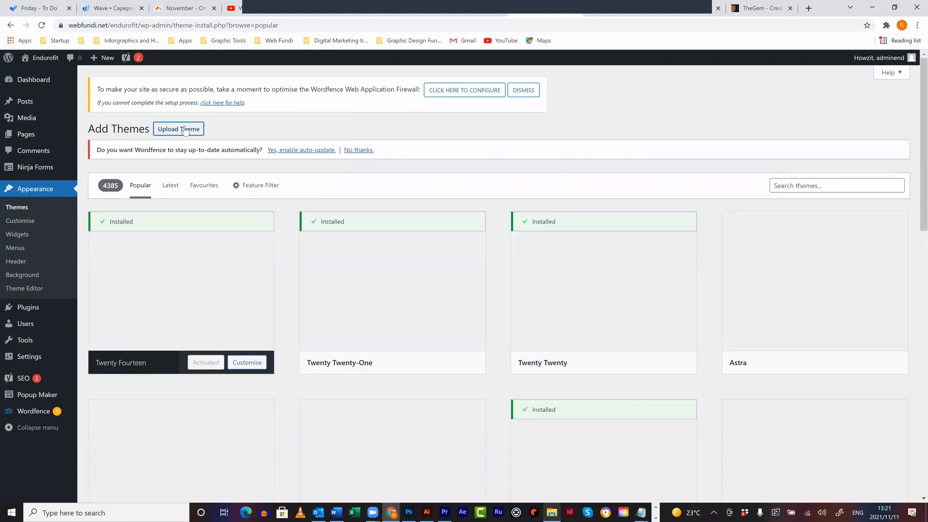
left_click(186, 130)
left_click(436, 246)
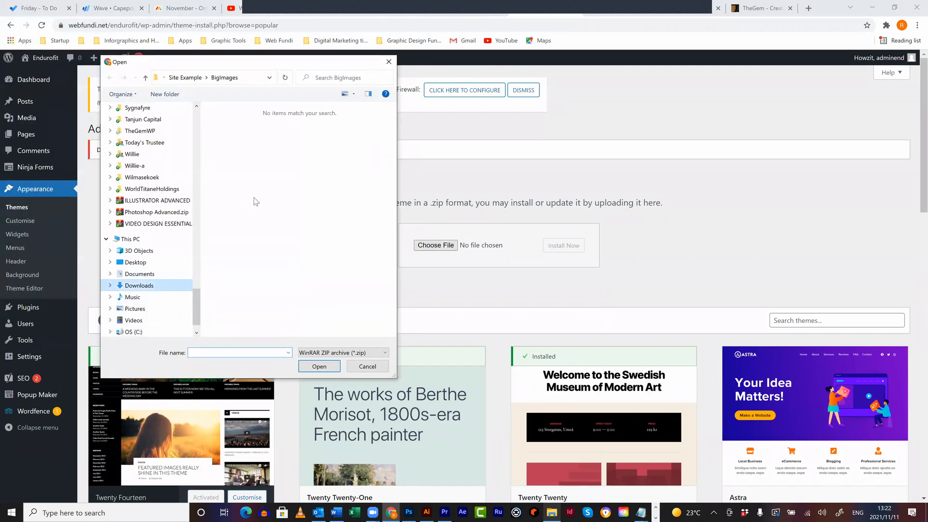
double_click(363, 144)
left_click(269, 164)
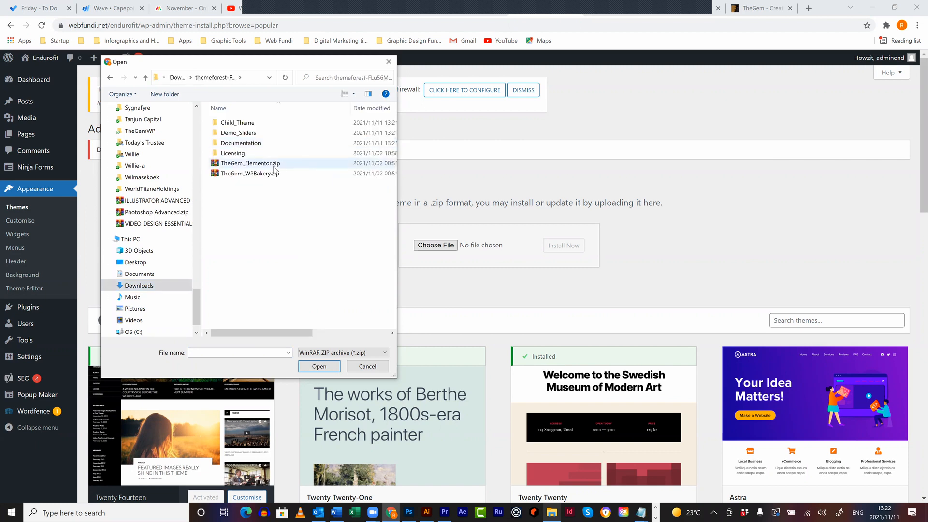
left_click(319, 366)
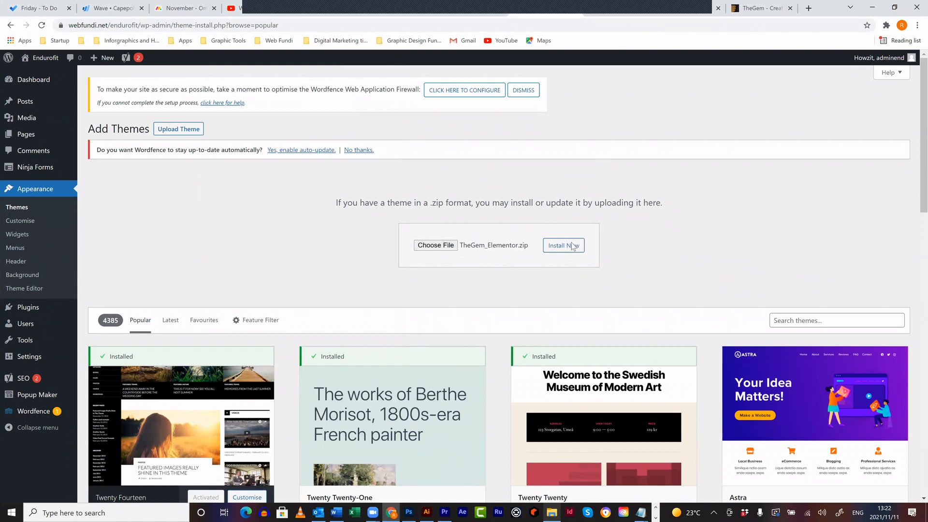
key("Tab")
key("Return")
- Re-choose TheGem_Elementor.zip and install again, which reports version 5.2.0 already installed
scroll(694, 213, "down", 1)
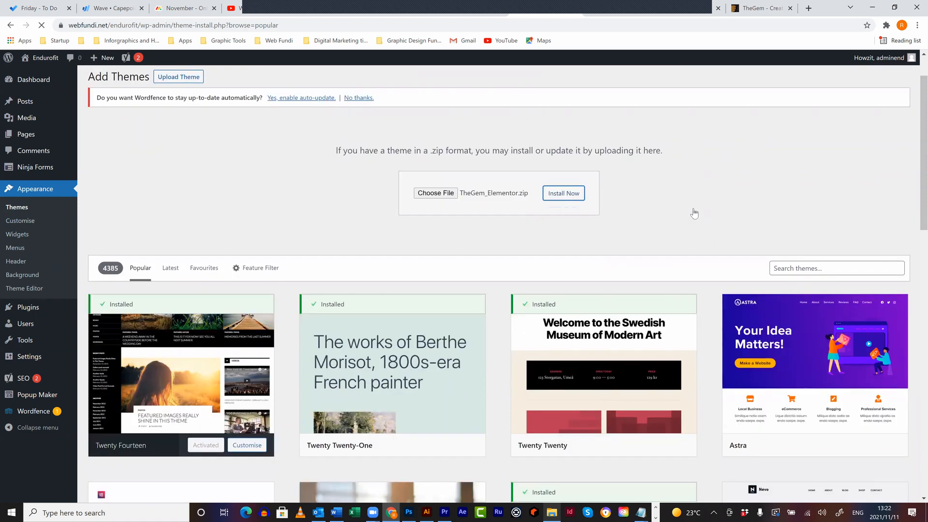
scroll(693, 213, "down", 3)
scroll(581, 247, "up", 4)
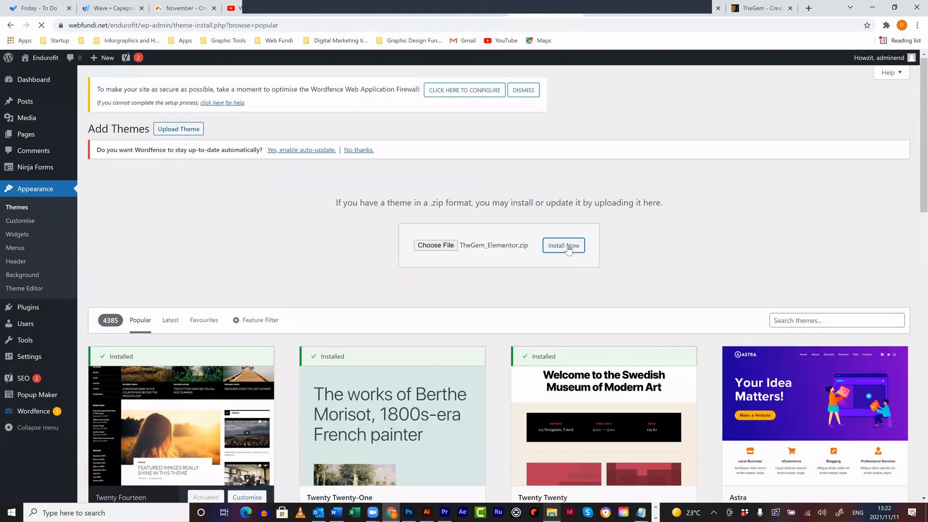
left_click(435, 245)
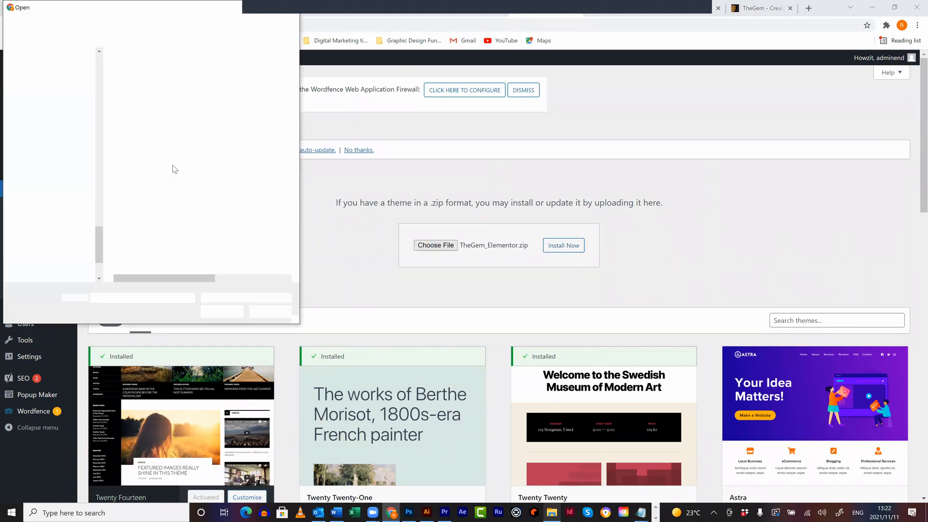
left_click(219, 312)
left_click(561, 256)
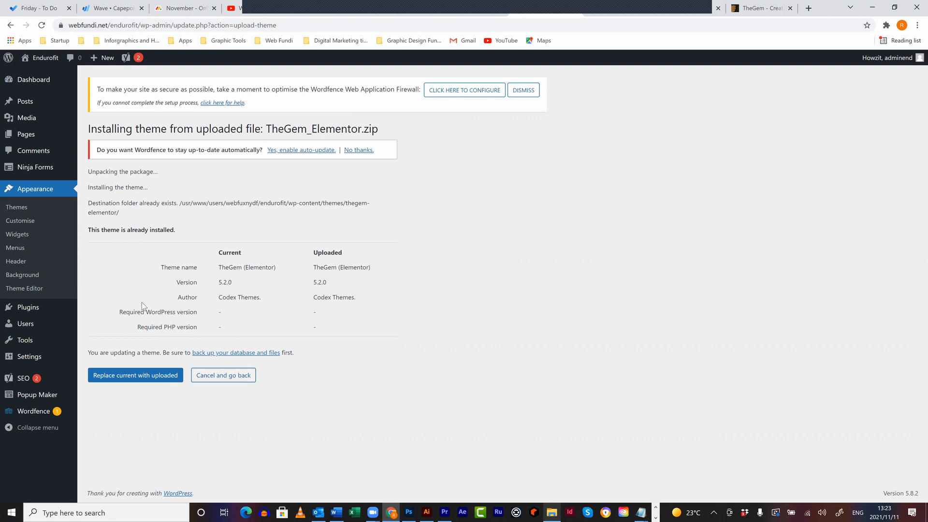
- Activate the TheGem (Elementor) theme from Appearance > Themes
left_click(23, 213)
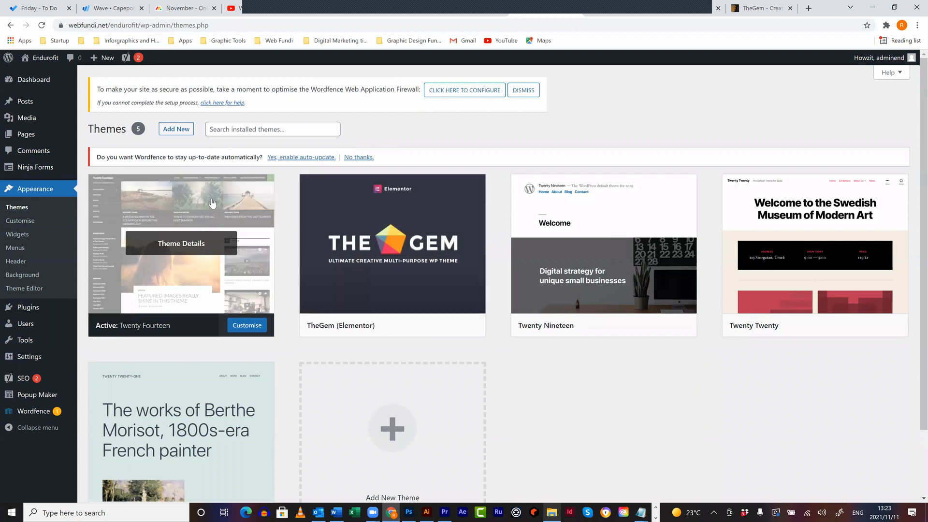
left_click(412, 326)
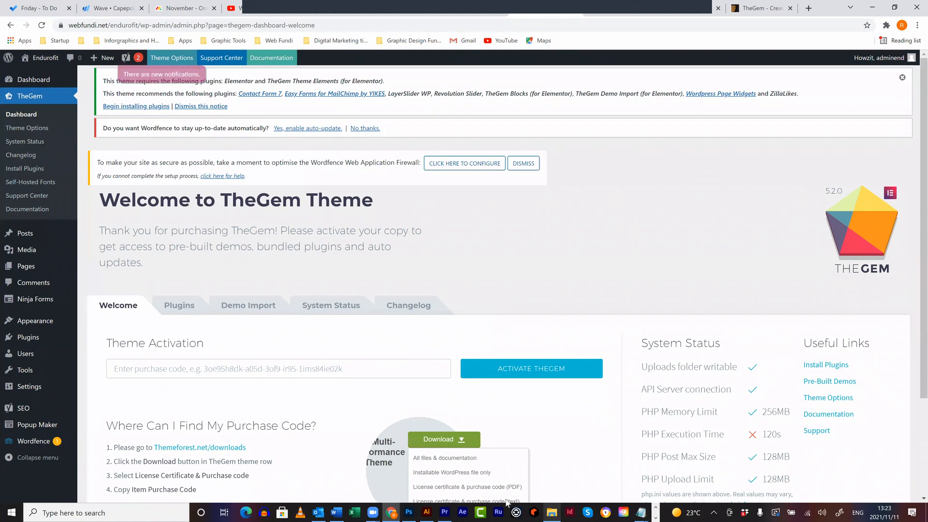
- Copy TheGem licence code from the Detailsheet.txt notes into the purchase code field and activate
left_click(637, 510)
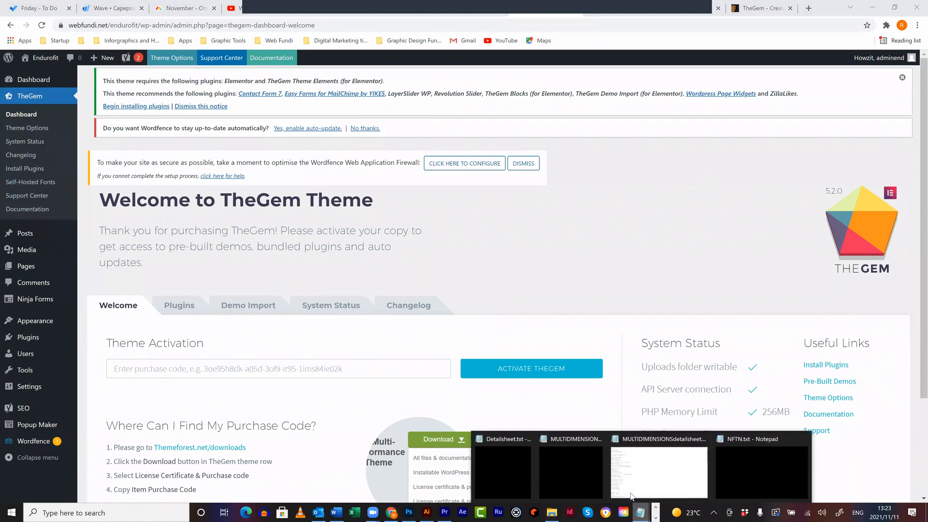
left_click(506, 463)
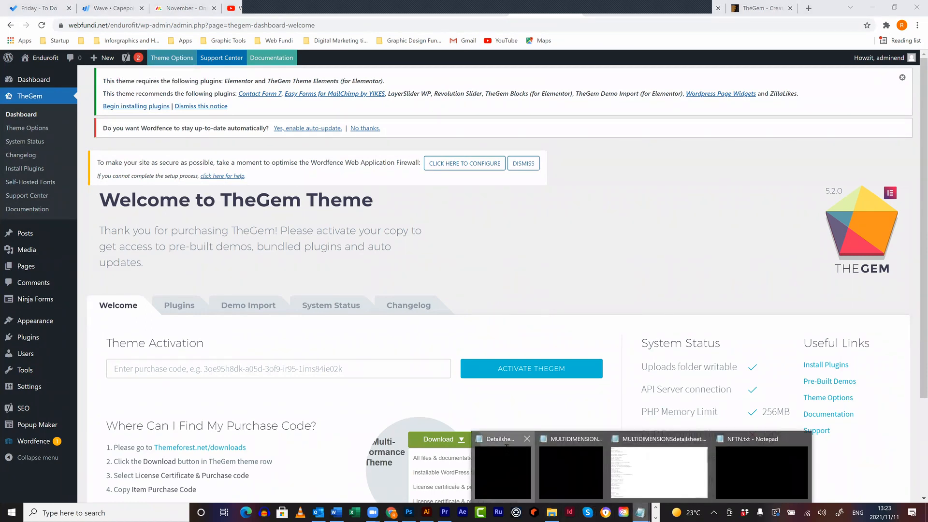
mouse_move(706, 401)
left_mouse_down()
mouse_move(565, 401)
mouse_move(709, 401)
left_mouse_up()
key("ctrl+c")
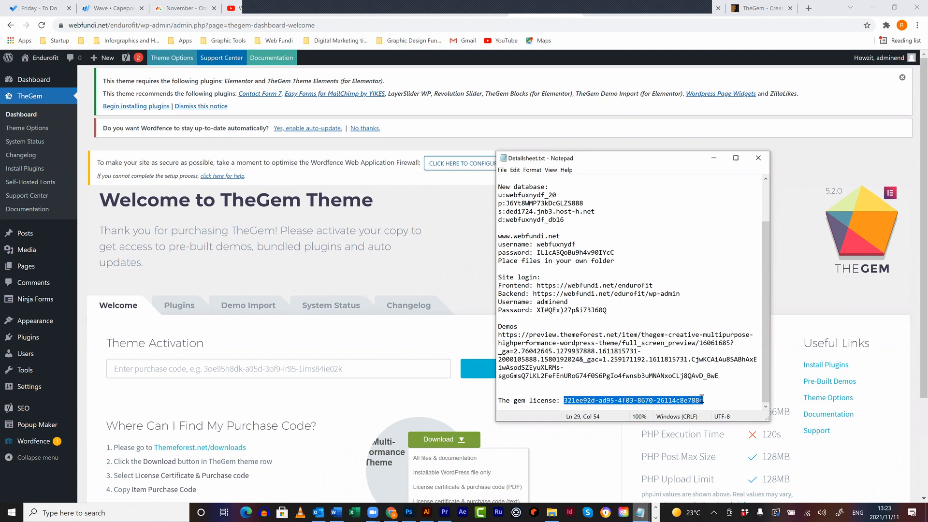
left_click(362, 364)
key("ctrl+v")
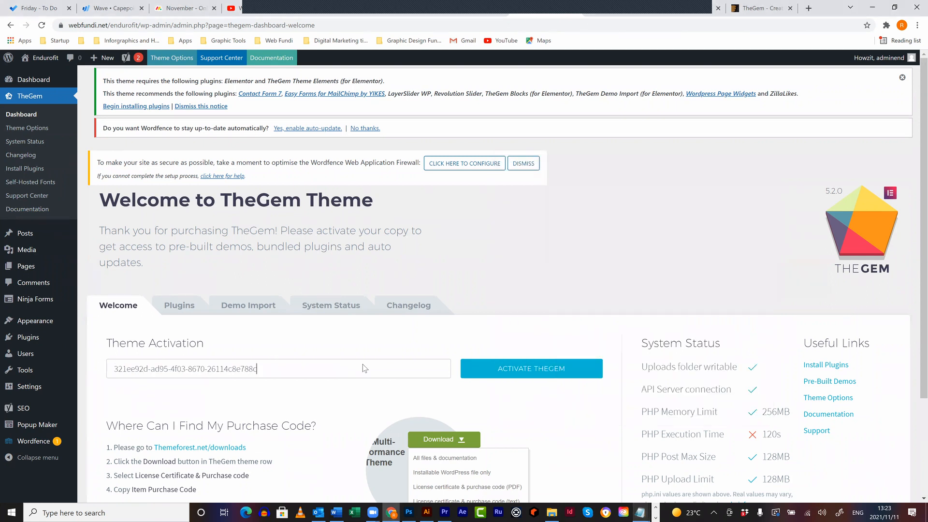
left_click(519, 373)
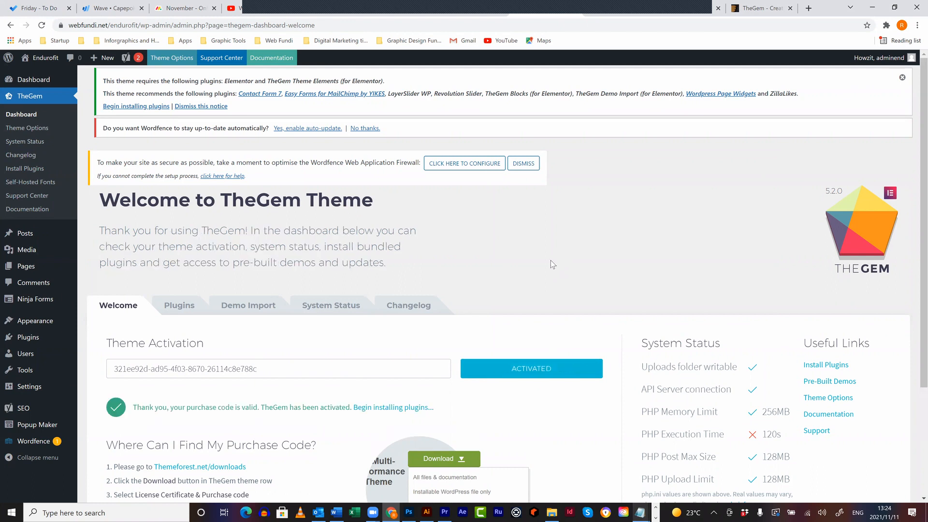
- Open TheGem dashboard's Plugins tab listing the bundled plugins
scroll(551, 263, "down", 3)
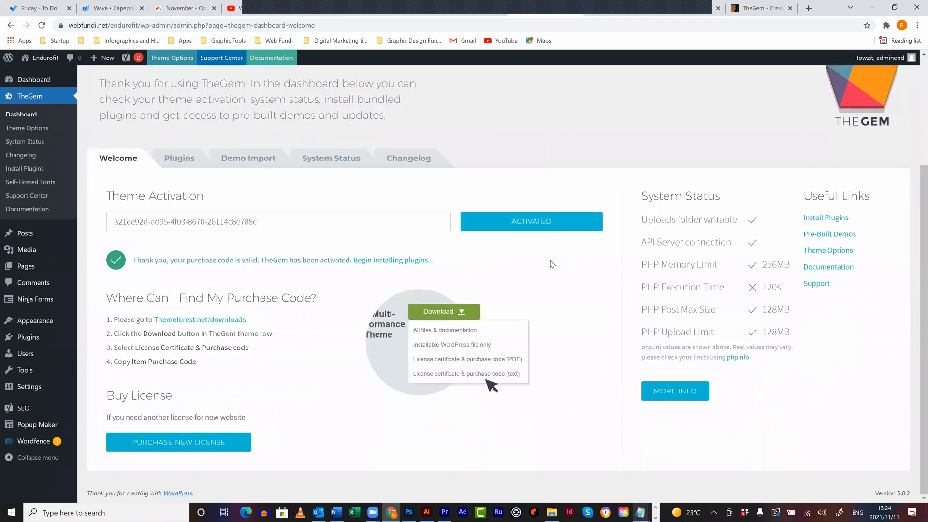
scroll(550, 264, "up", 1)
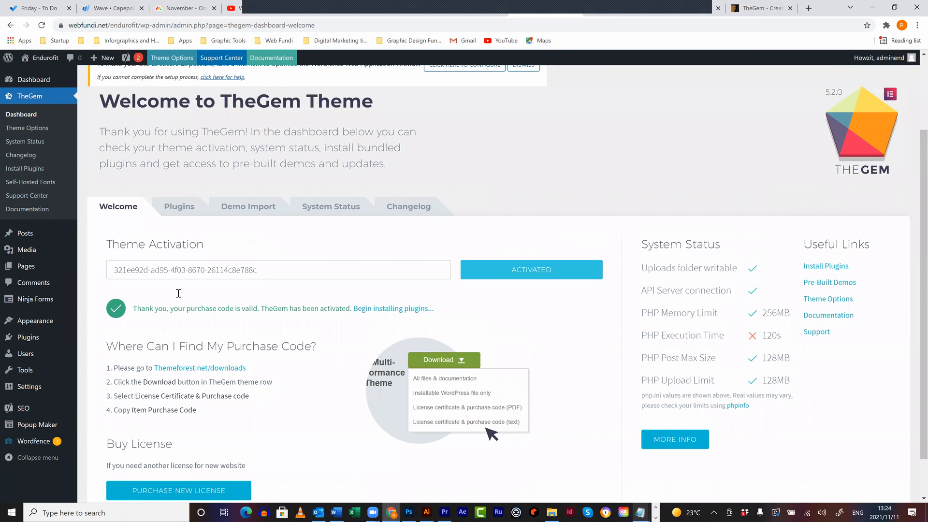
left_click(187, 208)
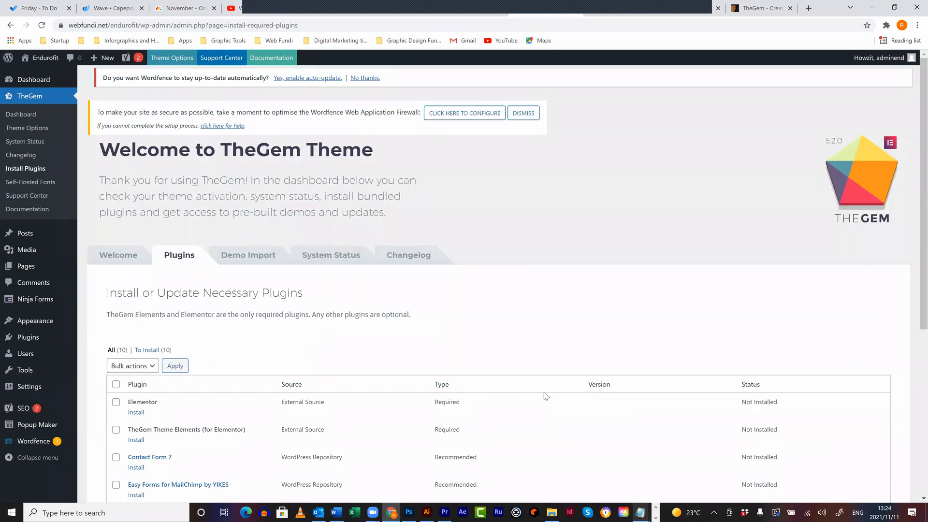
- Check Elementor, Theme Elements, Revolution Slider, TheGem Blocks and Demo Import, then bulk-install them
scroll(544, 392, "down", 3)
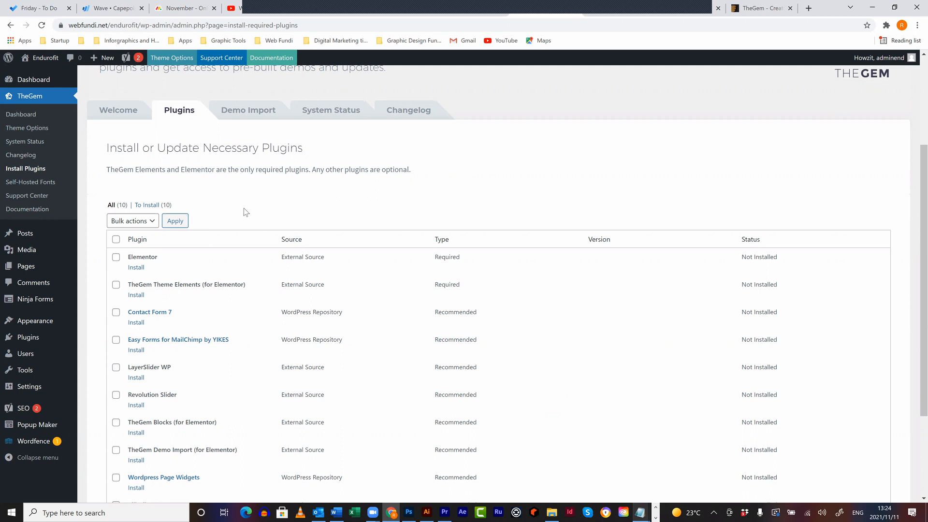
scroll(244, 207, "down", 2)
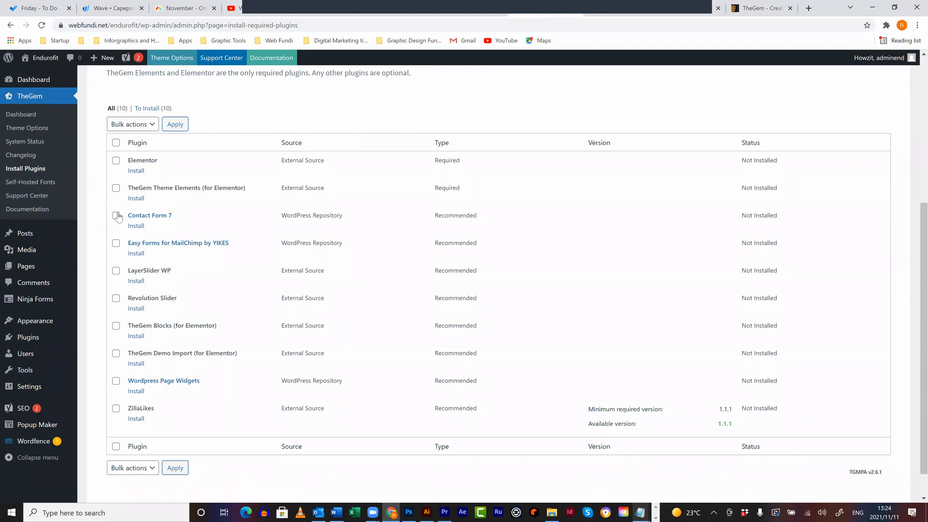
left_click(116, 161)
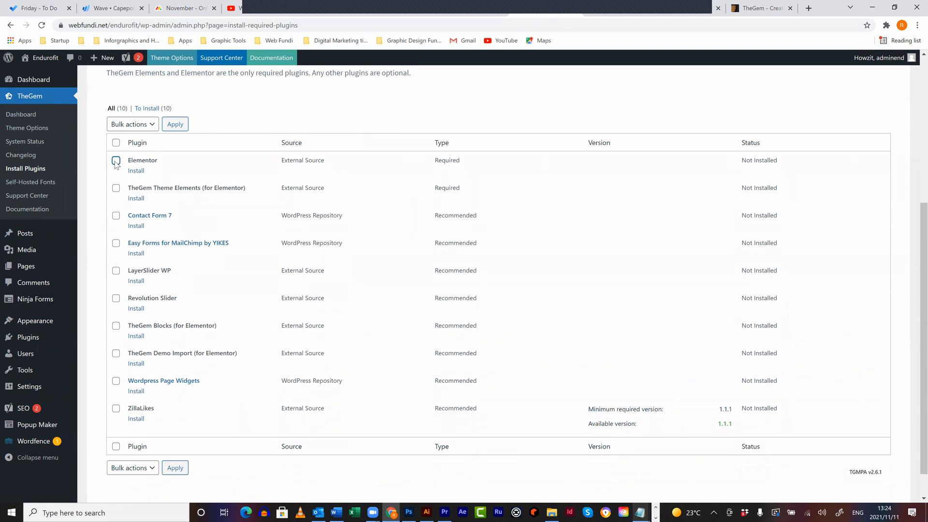
left_click(116, 191)
left_click(116, 298)
left_click(116, 325)
left_click(116, 353)
left_click(127, 468)
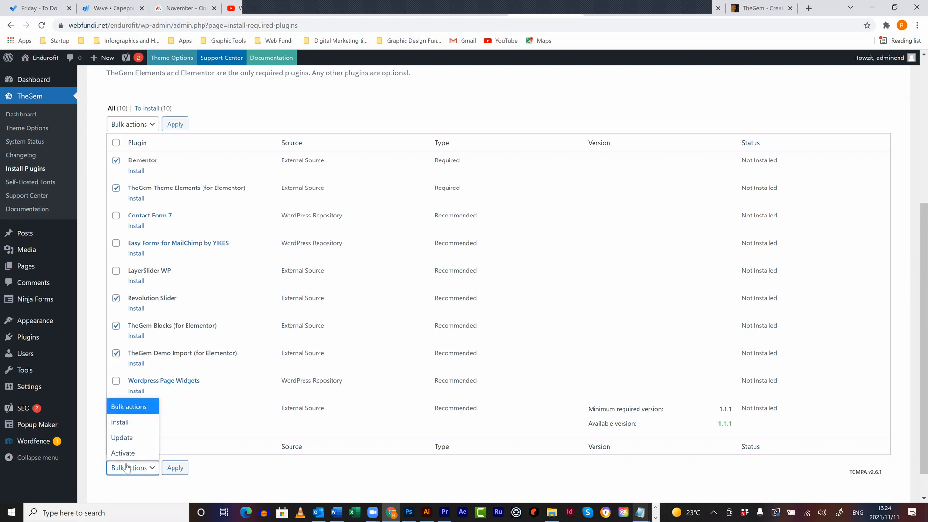
left_click(129, 424)
left_click(174, 470)
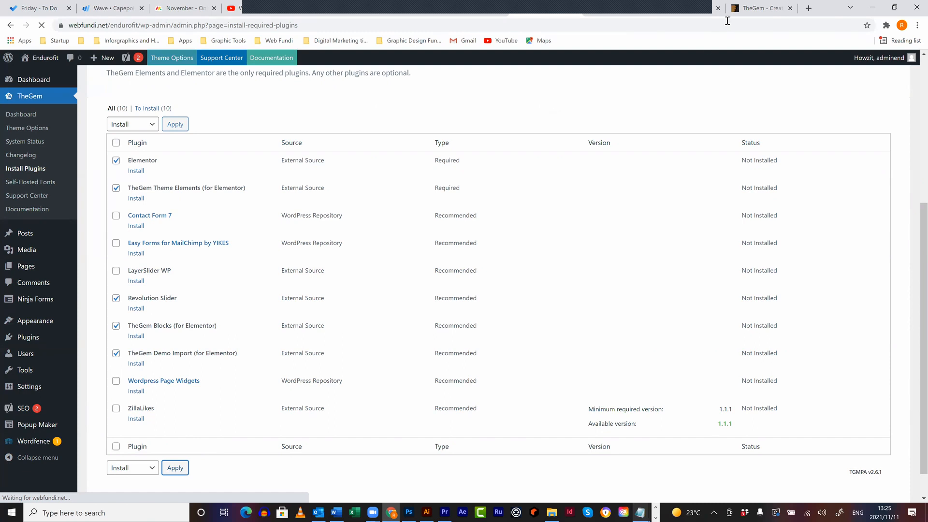
- Close the extra, ThemeForest TheGem product and preview tabs, then go back to the Install Plugins tab
left_click(790, 9)
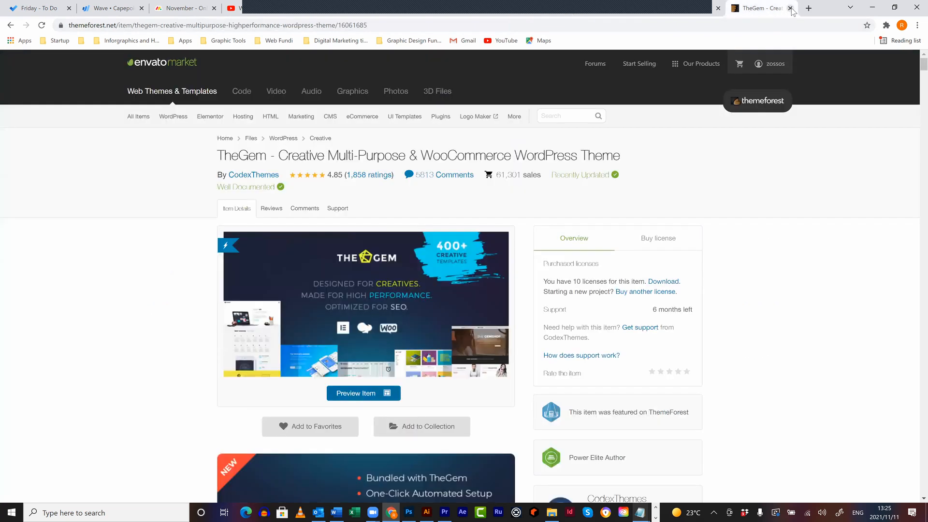
left_click(788, 8)
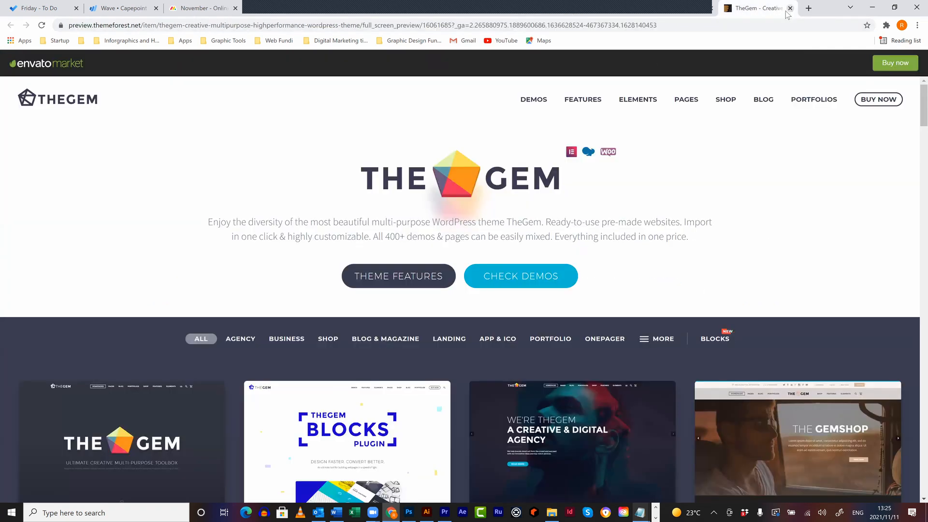
left_click(790, 8)
left_click(651, 13)
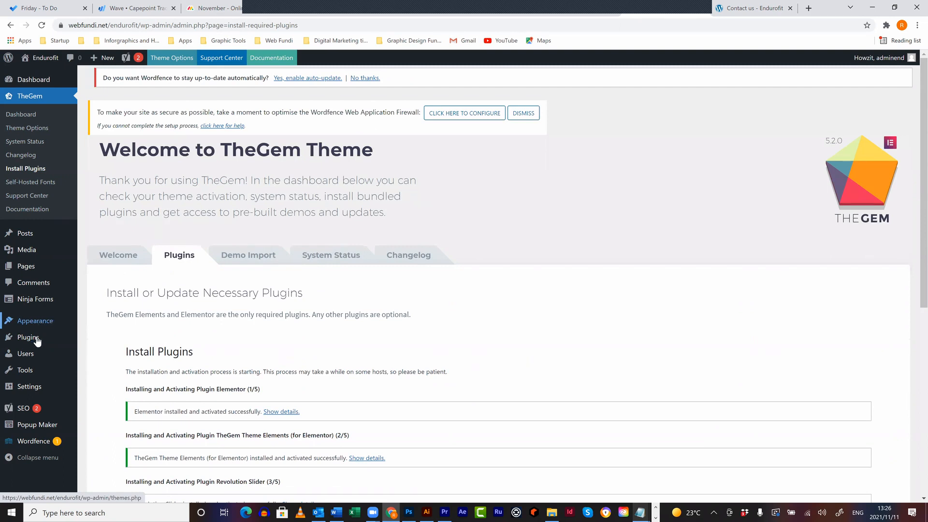
- Check the install log shows all five plugins activated, then go to Pages > All Pages
mouse_move(42, 321)
left_click(92, 324)
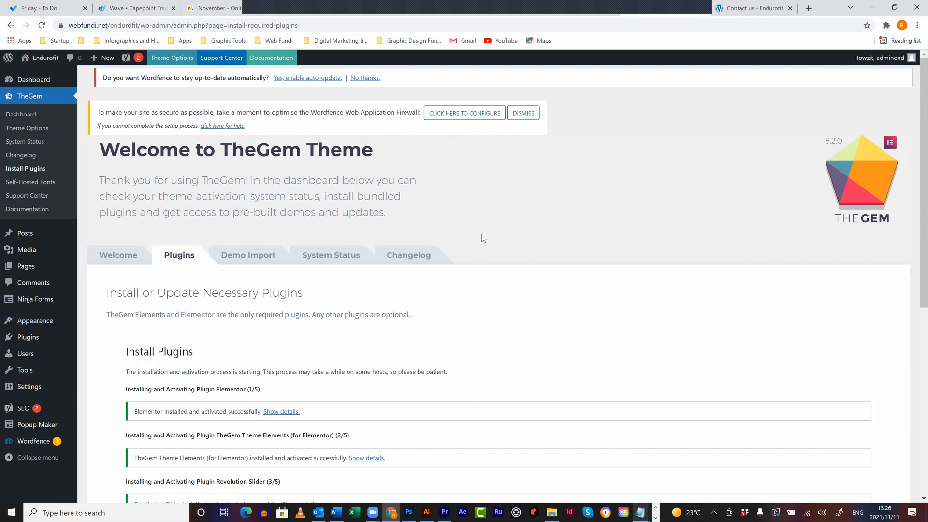
scroll(483, 228, "down", 5)
scroll(483, 227, "down", 2)
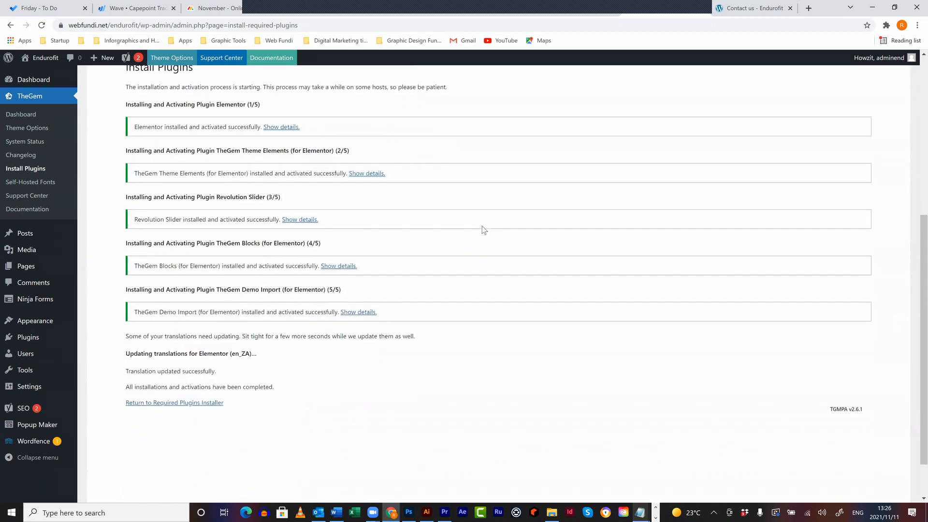
scroll(380, 225, "up", 5)
scroll(380, 224, "up", 2)
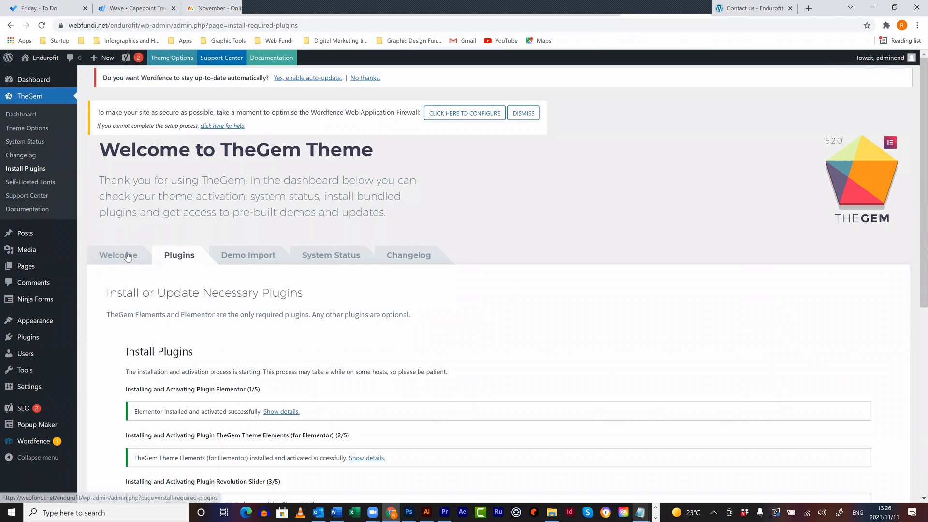
left_click(27, 265)
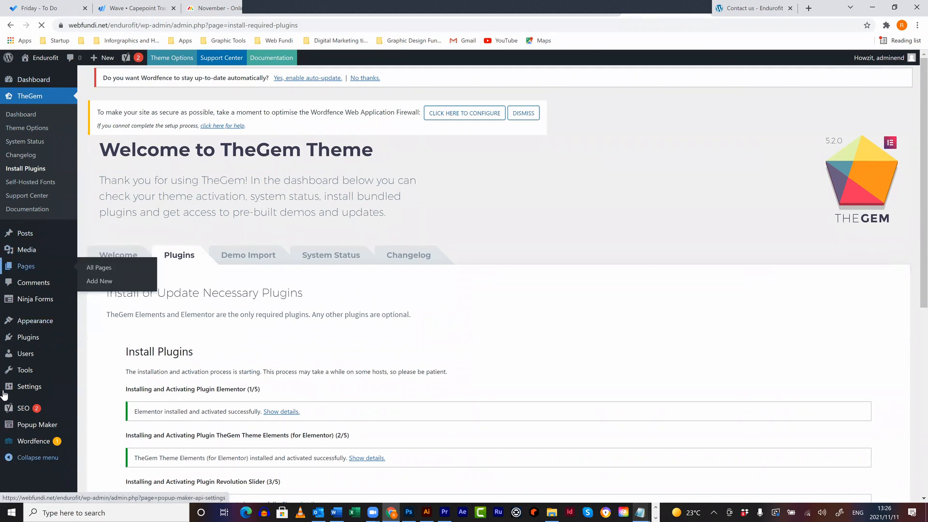
mouse_move(4, 389)
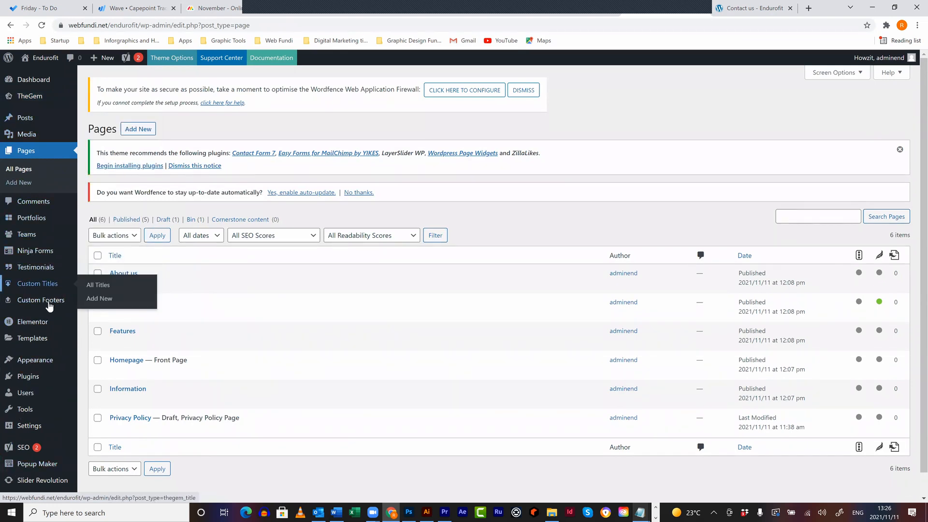
- Look over the six site pages, then go to the Endurofit Contact us tab and select contact-us/ in its address
mouse_move(47, 303)
mouse_move(32, 330)
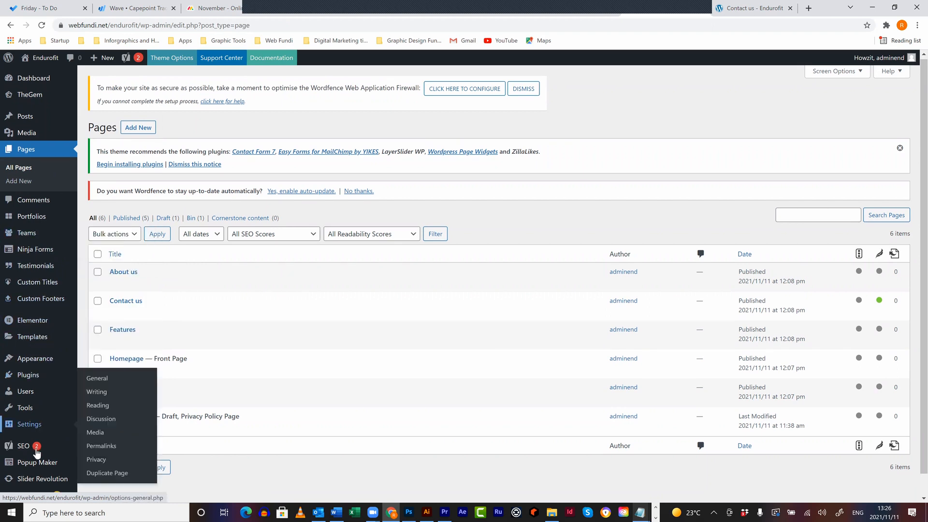
scroll(36, 452, "down", 1)
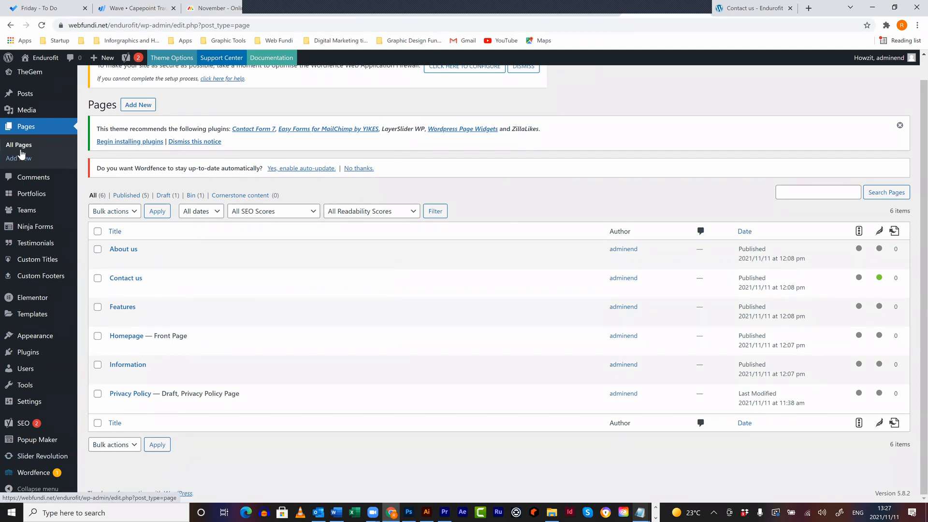
mouse_move(41, 77)
left_click(749, 8)
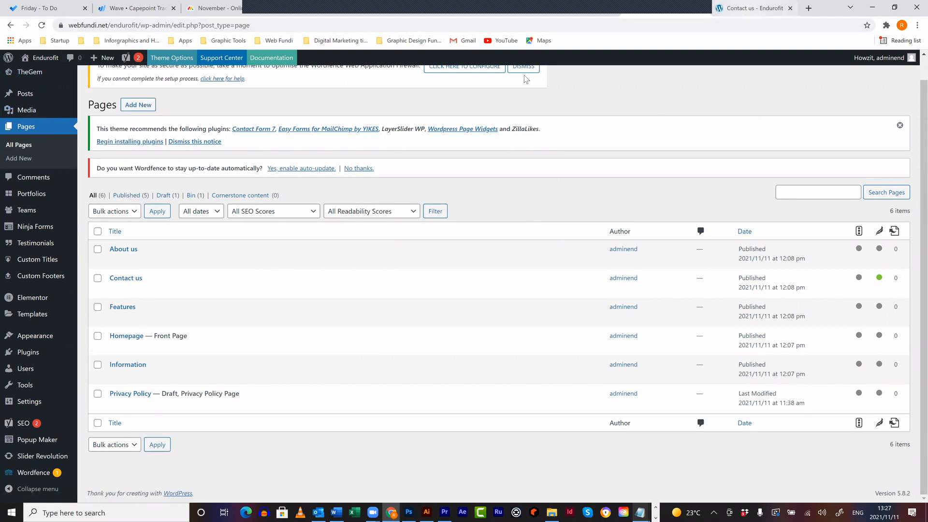
mouse_move(175, 25)
left_mouse_down()
mouse_move(129, 23)
mouse_move(163, 30)
left_mouse_up()
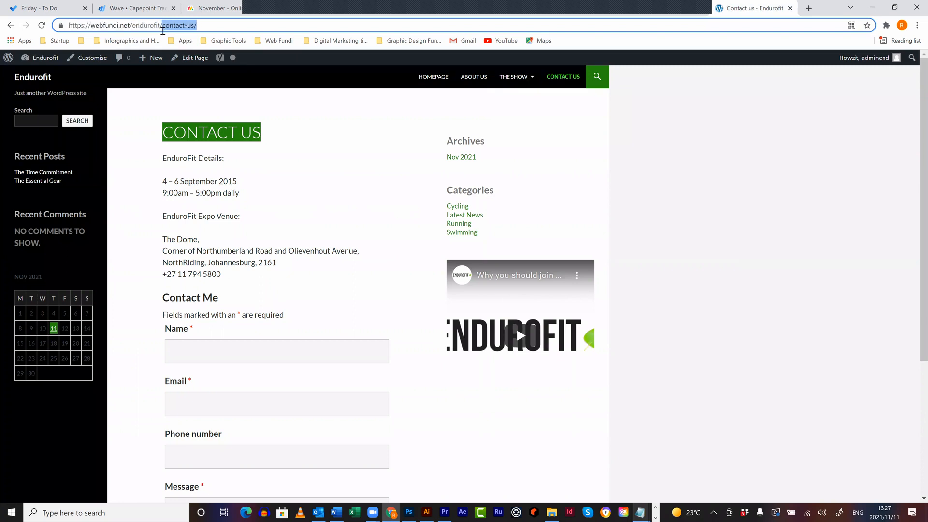
- Strip contact-us/ from the address to load the Endurofit homepage, then return to the Pages admin tab
key("BackSpace")
key("Return")
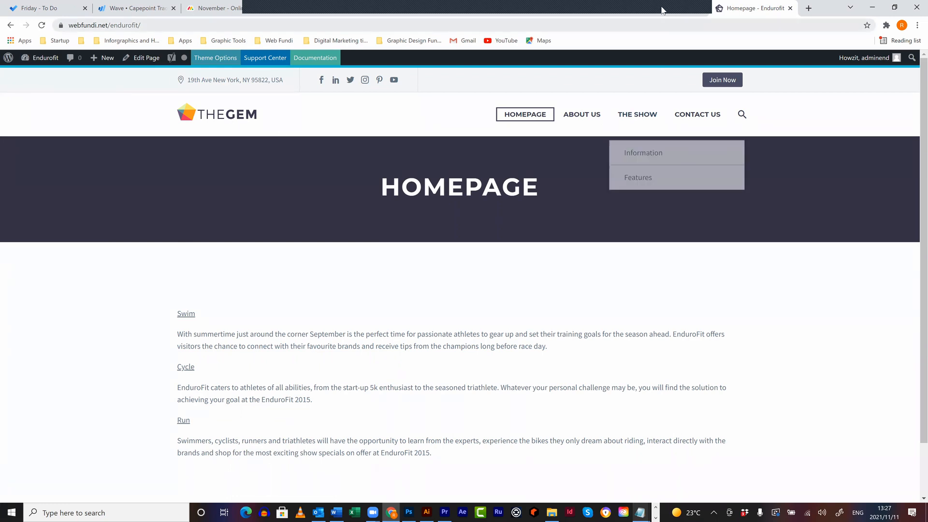
left_click(594, 11)
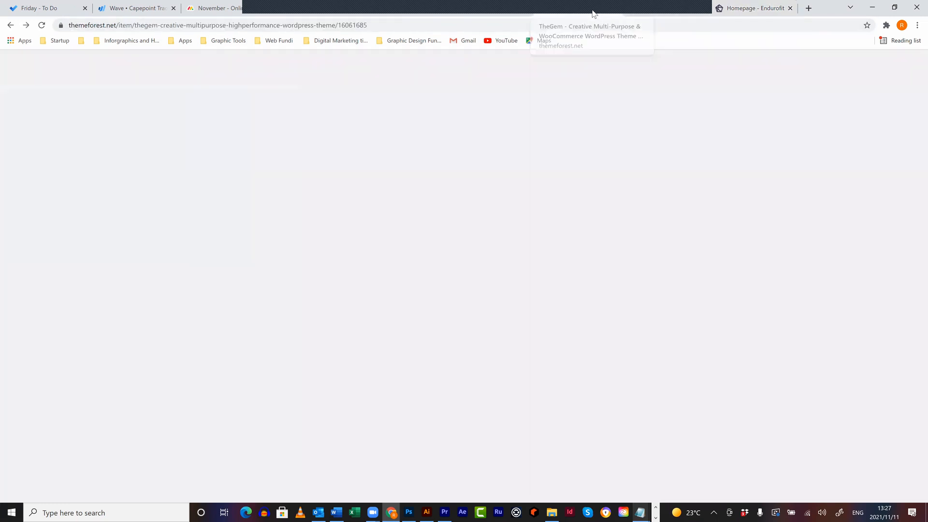
left_click(637, 11)
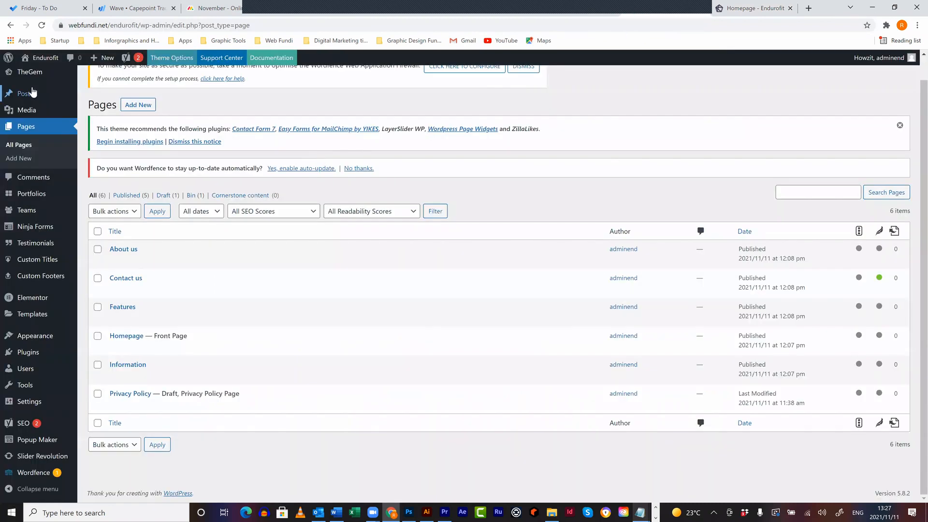
- In TheGem Theme Layout options, clear the Top Padding (135) and Bottom Padding (110) values
mouse_move(24, 77)
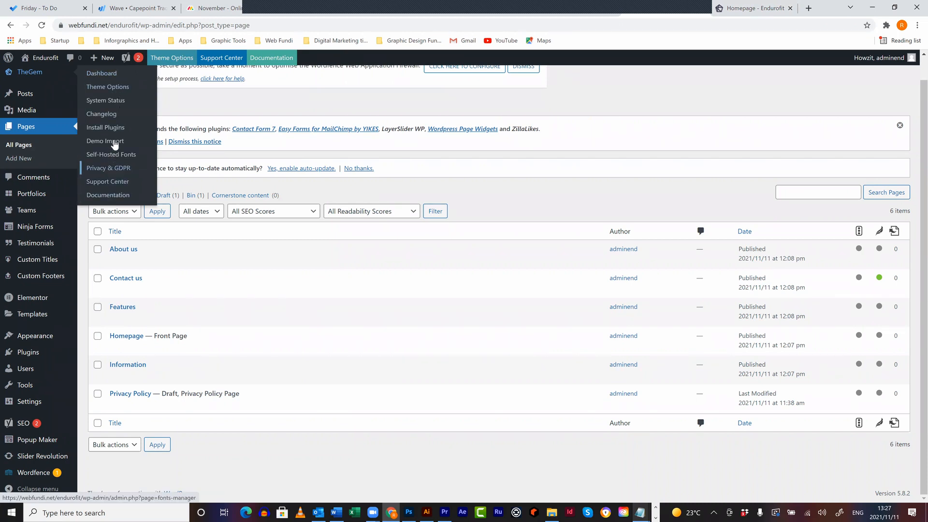
left_click(114, 89)
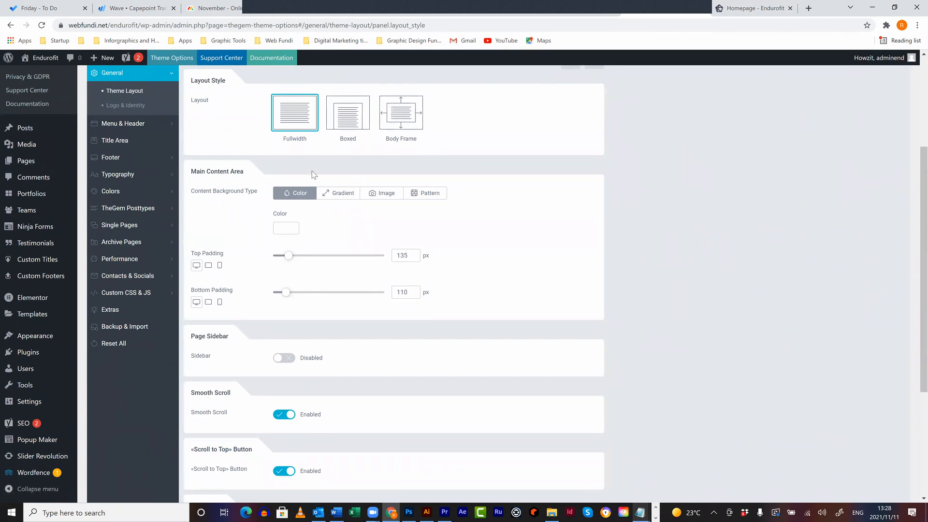
key("ctrl+a")
key("BackSpace")
double_click(402, 292)
key("BackSpace")
scroll(249, 332, "down", 4)
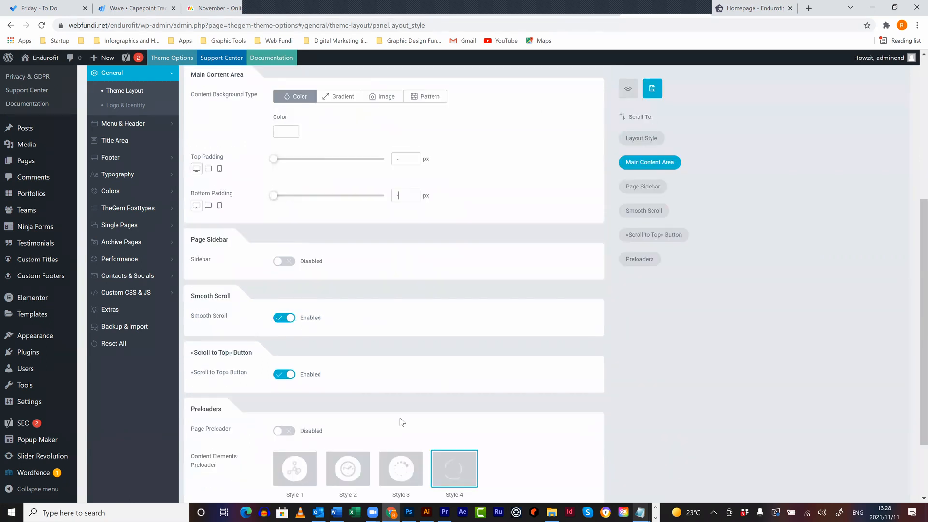
scroll(341, 391, "up", 6)
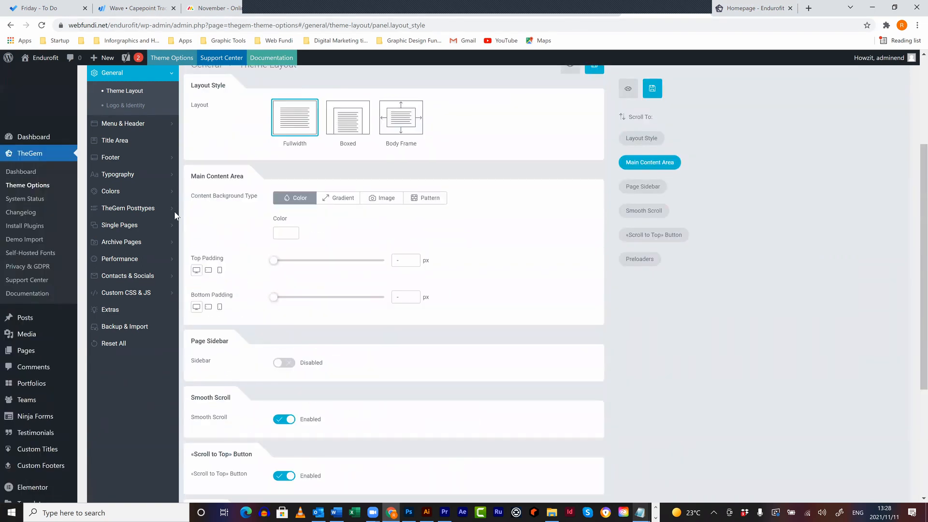
left_click(140, 189)
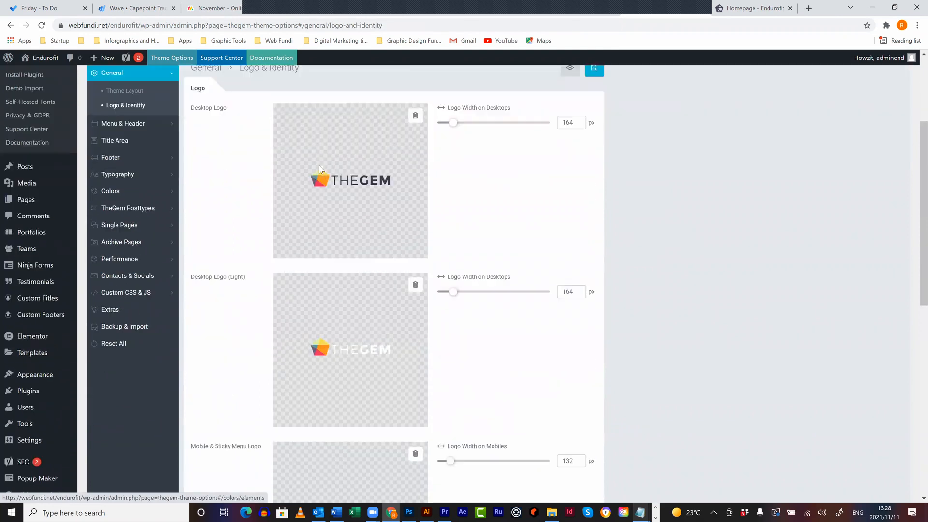
- Replace the Desktop Logo with endurofit.jpg uploaded from Wordpress CMS/Site Example/LittleLogos
left_click(412, 111)
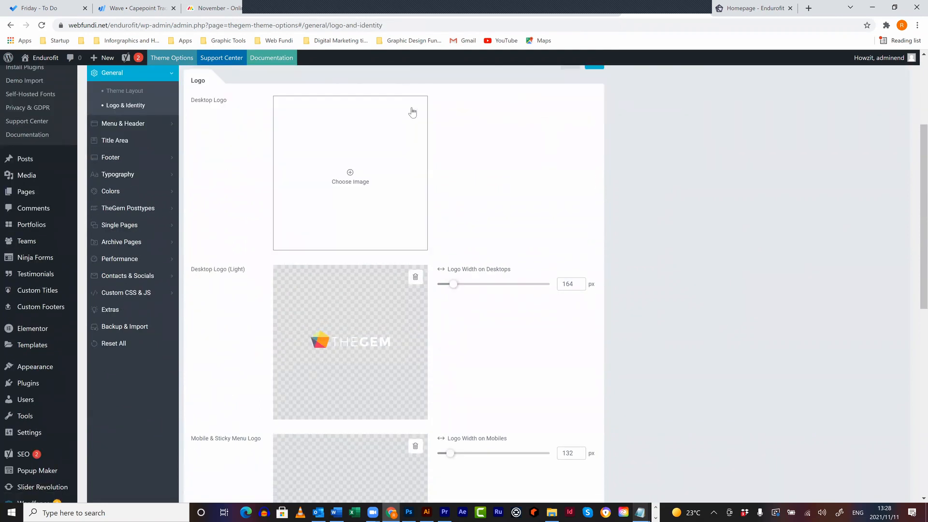
left_click(358, 173)
left_click(47, 98)
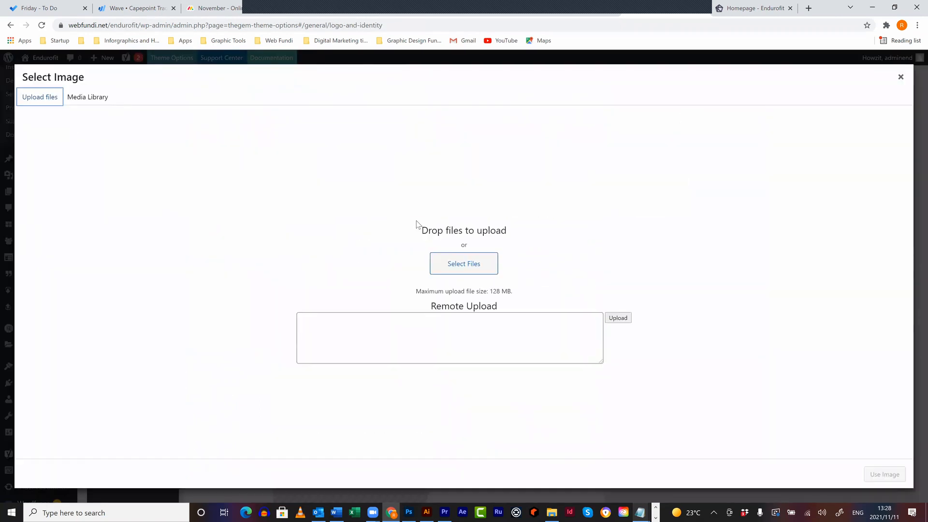
left_click(452, 264)
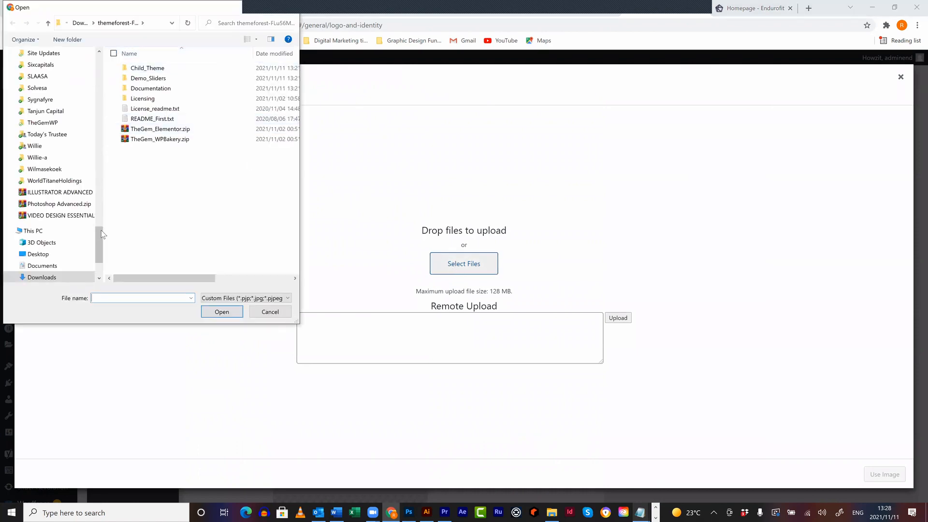
scroll(58, 145, "up", 12)
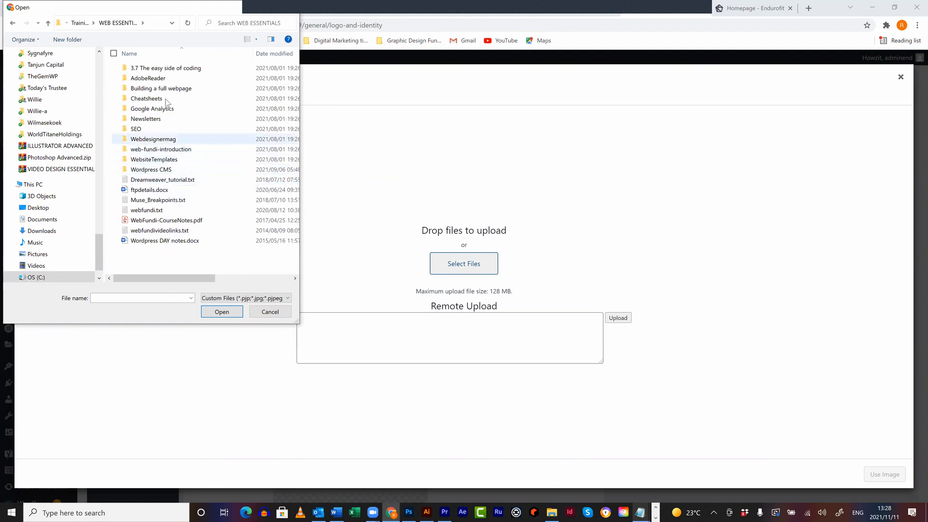
double_click(165, 170)
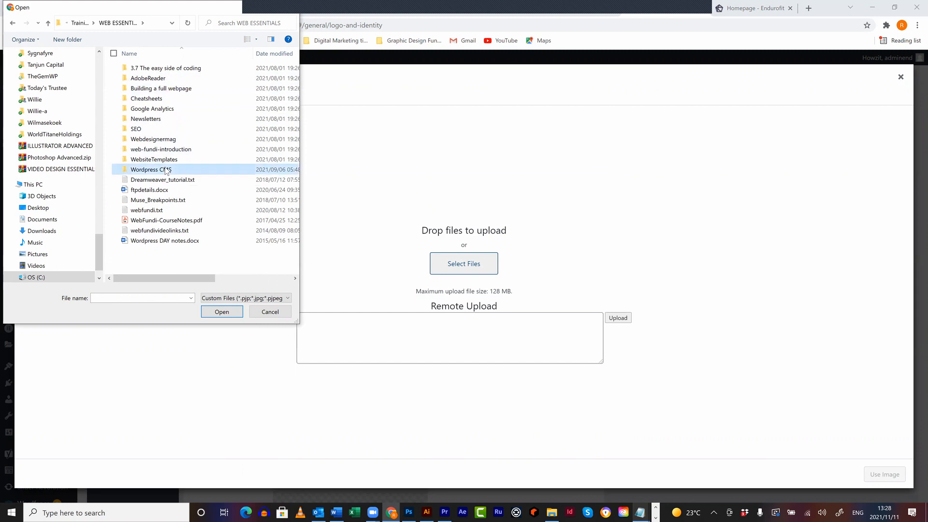
left_click(159, 72)
double_click(159, 73)
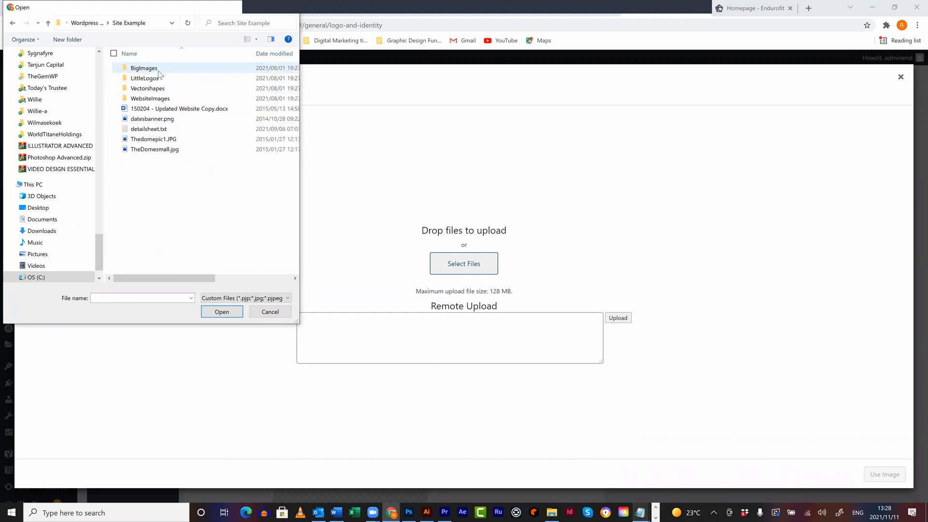
double_click(161, 80)
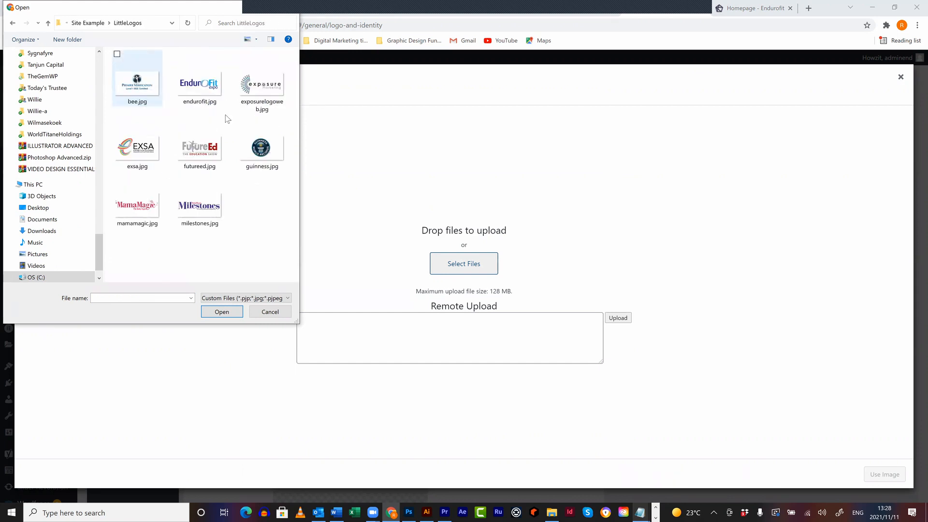
left_click(200, 85)
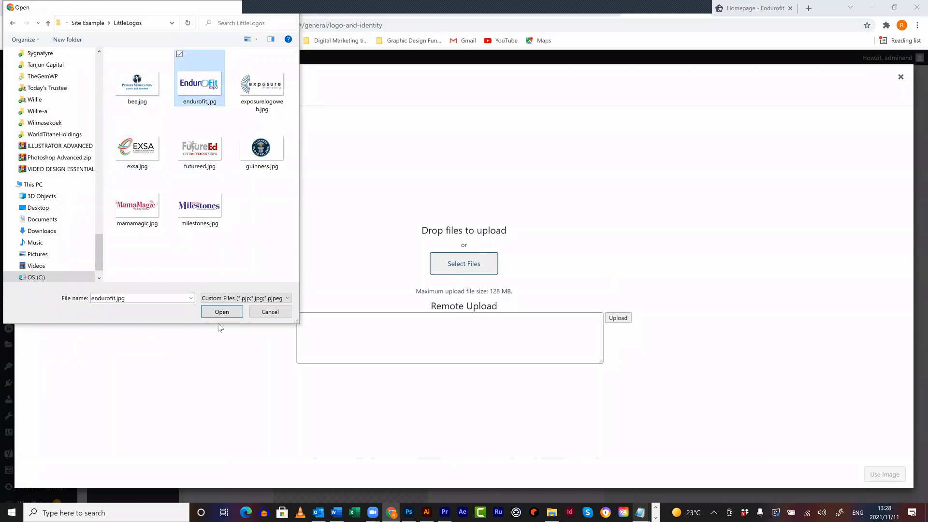
left_click(218, 310)
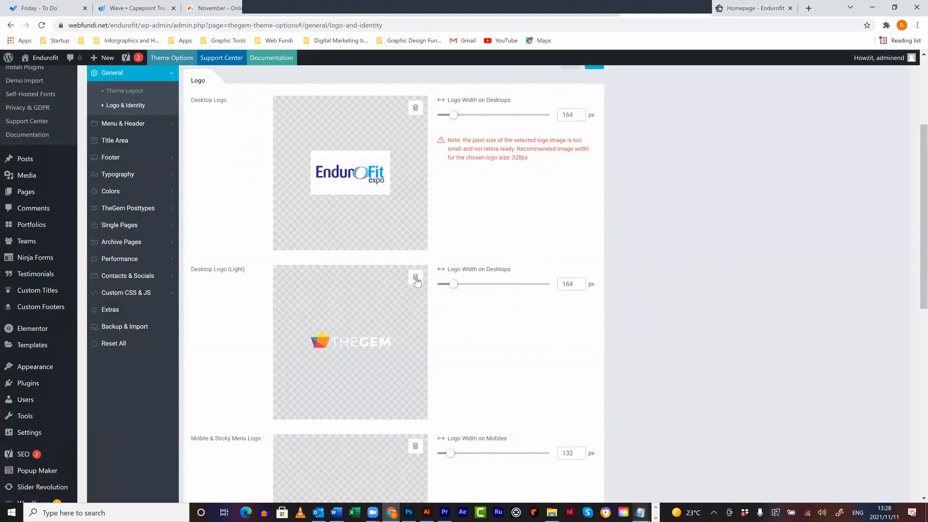
- Set Desktop Logo (Light) to the endurofit image, then reload the live homepage
left_click(415, 277)
left_click(351, 341)
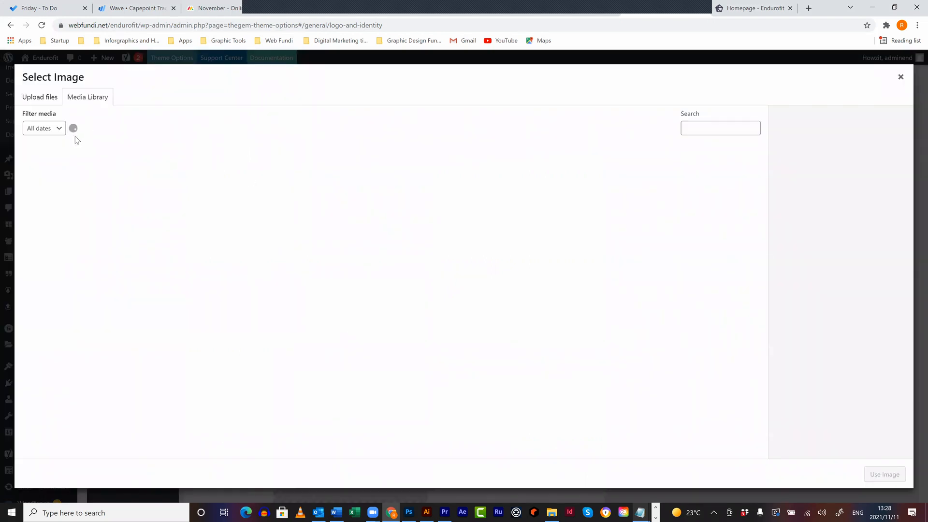
left_click(55, 174)
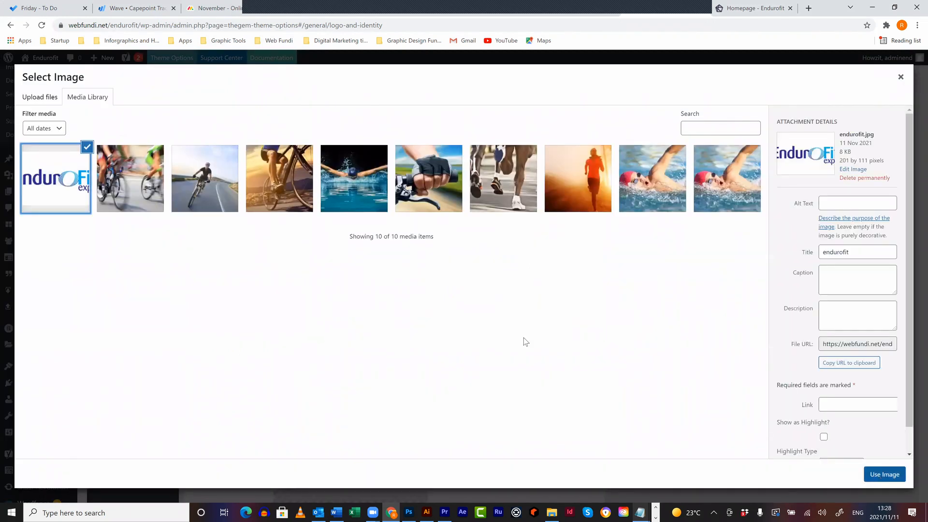
left_click(884, 474)
scroll(413, 303, "down", 5)
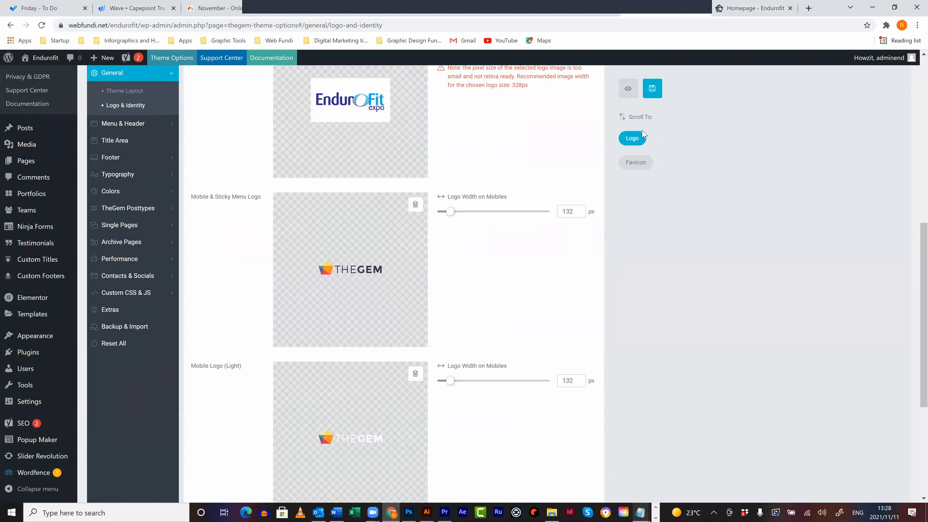
left_click(774, 13)
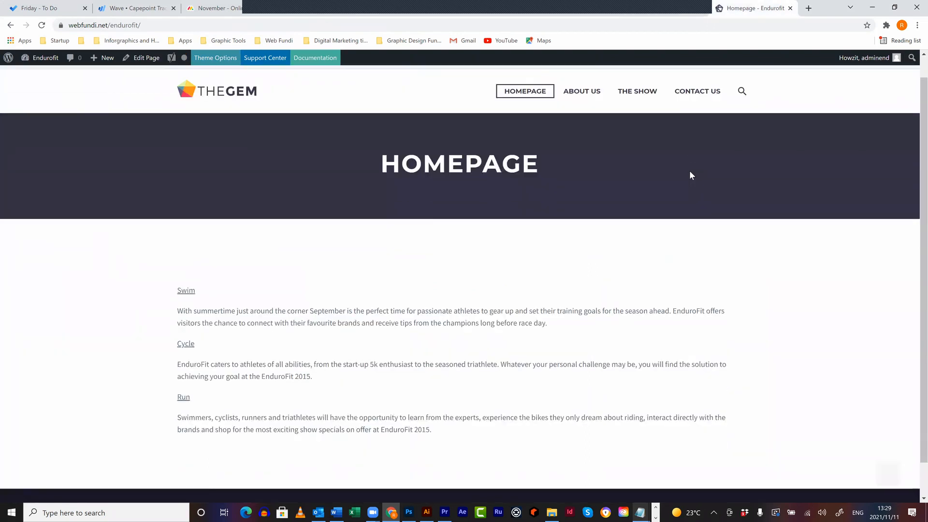
key("F5")
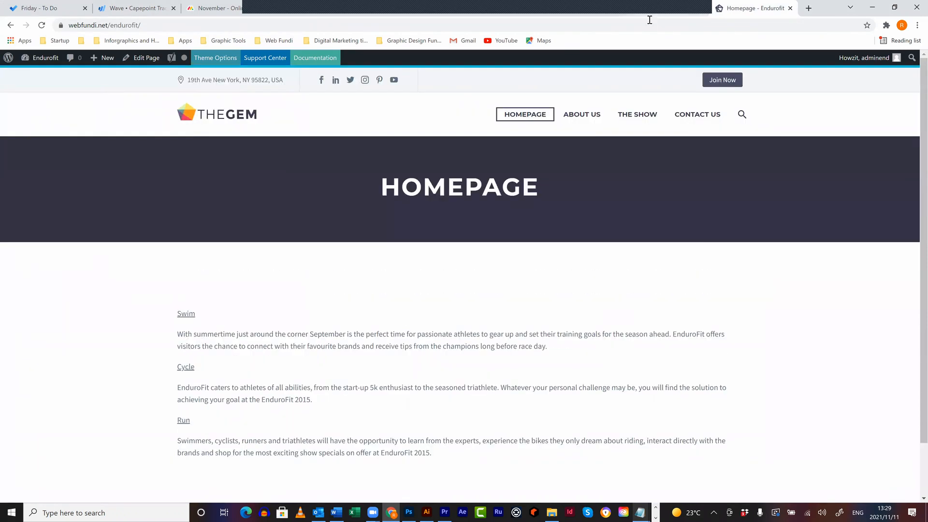
- Set the Mobile & Sticky Menu Logo to the endurofit image from the media library
left_click(648, 14)
left_click(415, 205)
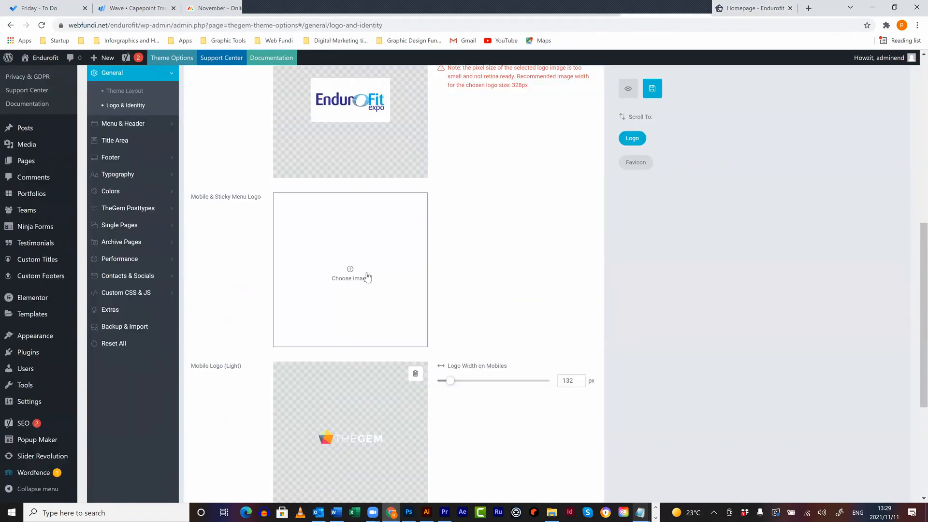
left_click(350, 271)
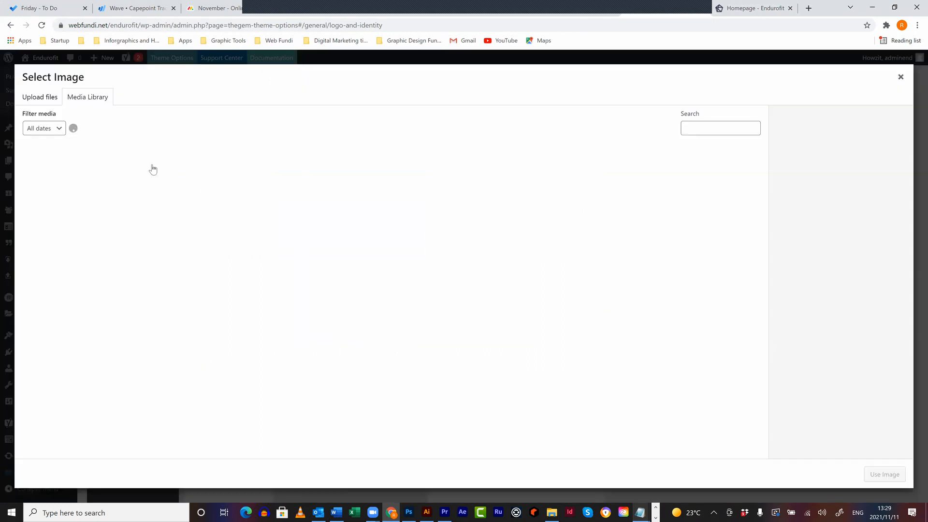
left_click(77, 198)
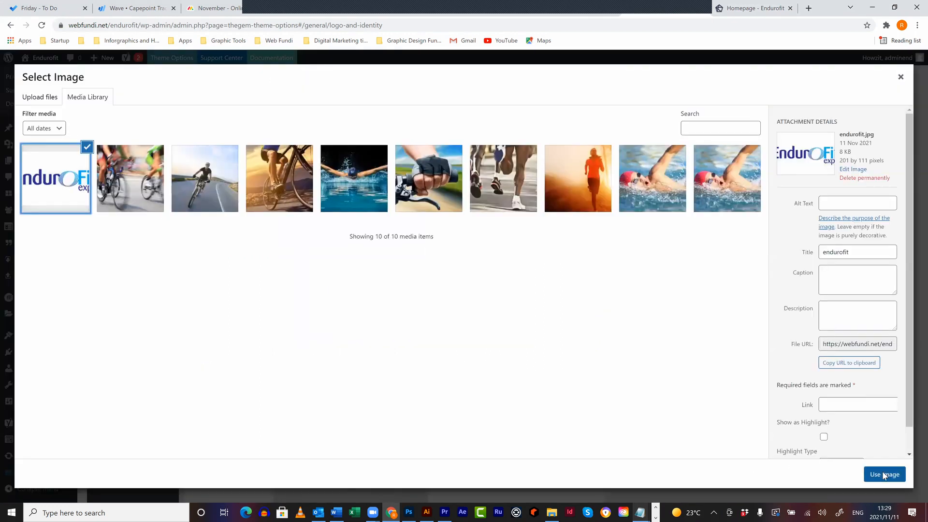
left_click(885, 474)
scroll(232, 227, "down", 3)
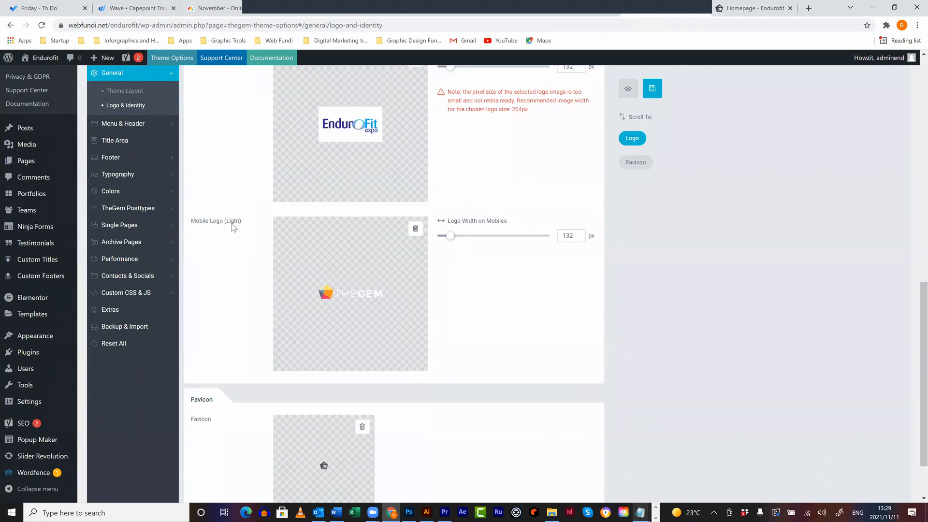
- Set the Mobile Logo (Light) to the endurofit image and save the theme options
left_click(418, 231)
left_click(356, 296)
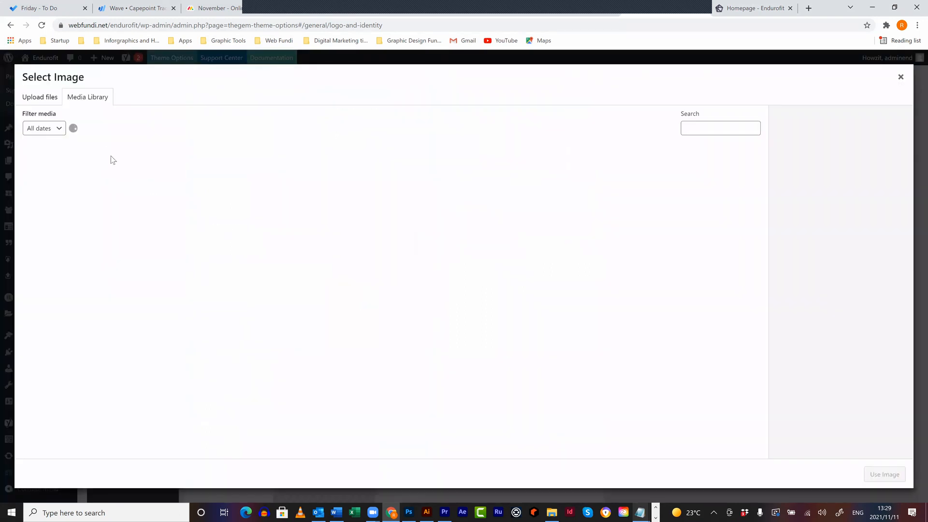
left_click(78, 176)
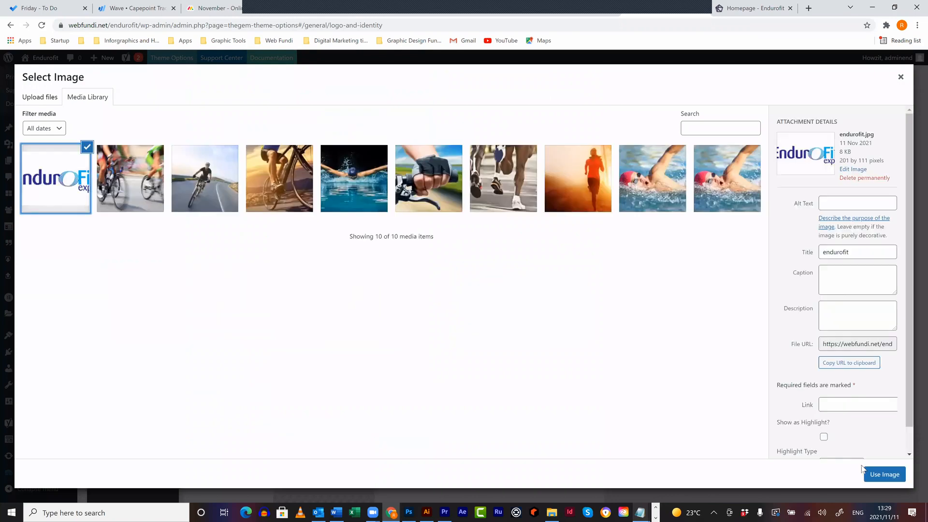
left_click(889, 475)
scroll(259, 401, "down", 3)
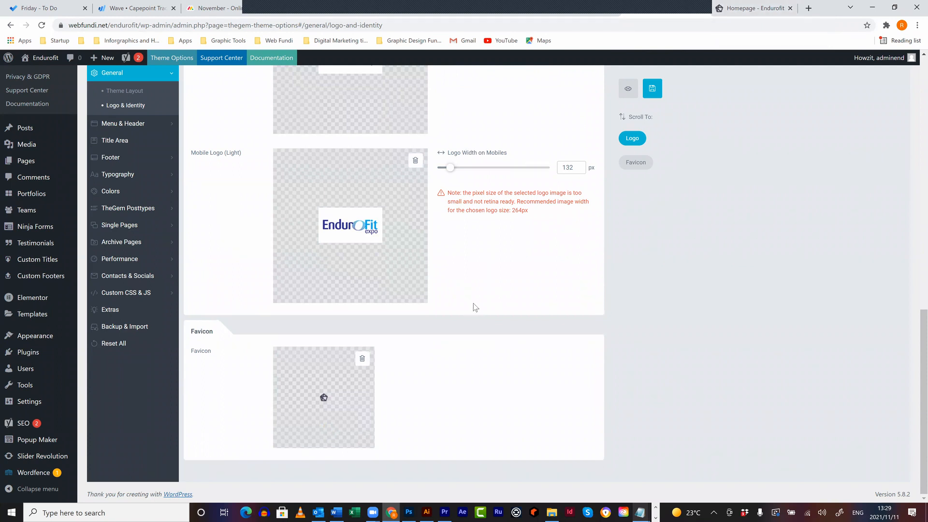
scroll(473, 303, "up", 1)
scroll(474, 303, "up", 15)
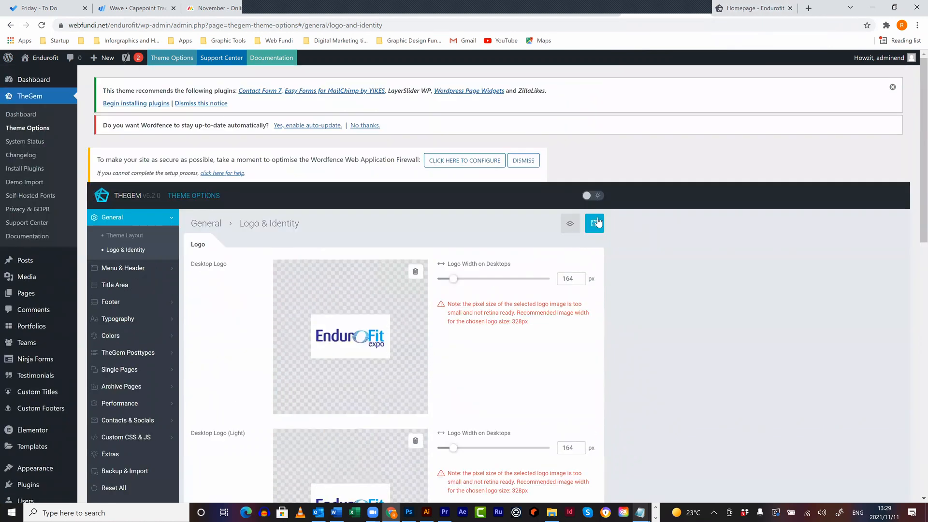
left_click(602, 227)
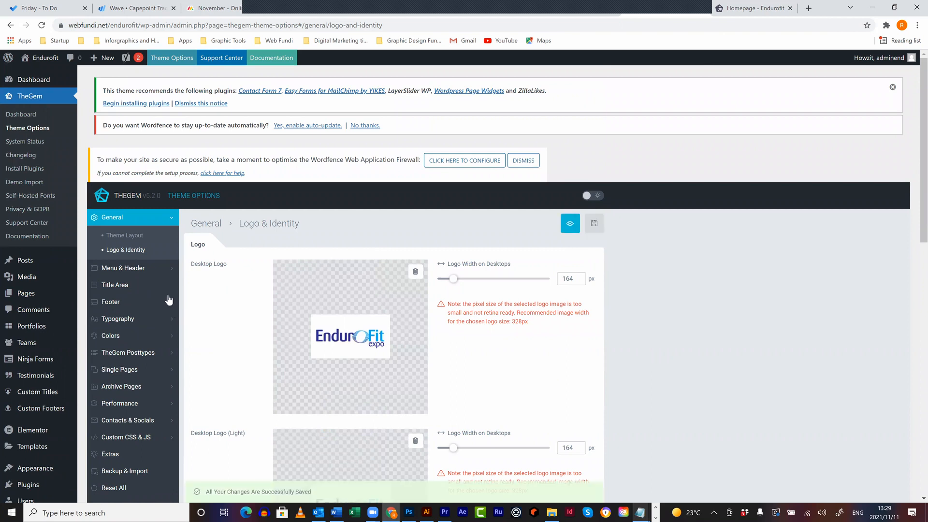
left_click(135, 273)
- Compare the homepage's HOMEPAGE title and header logo and menu with the Menu & Header settings
scroll(225, 238, "down", 3)
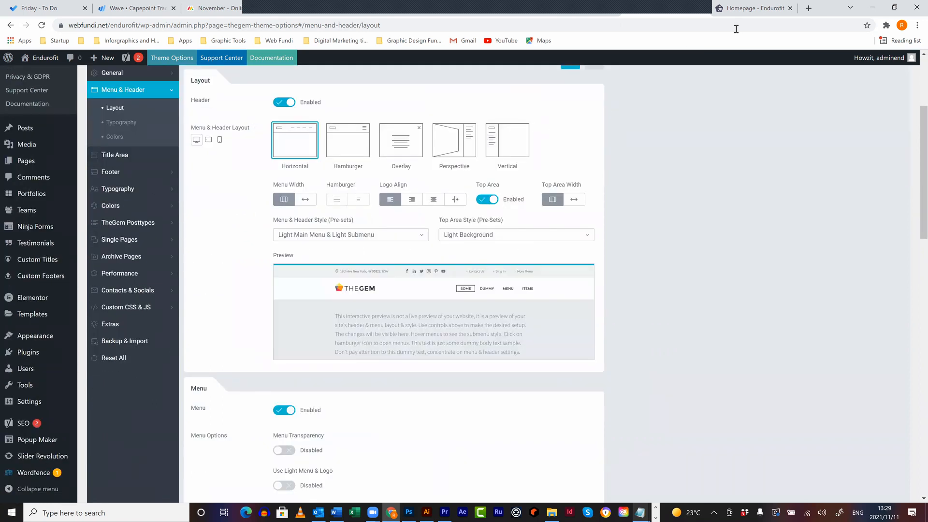
left_click(736, 12)
double_click(516, 183)
mouse_move(750, 114)
left_mouse_down()
mouse_move(571, 114)
mouse_move(740, 115)
left_mouse_up()
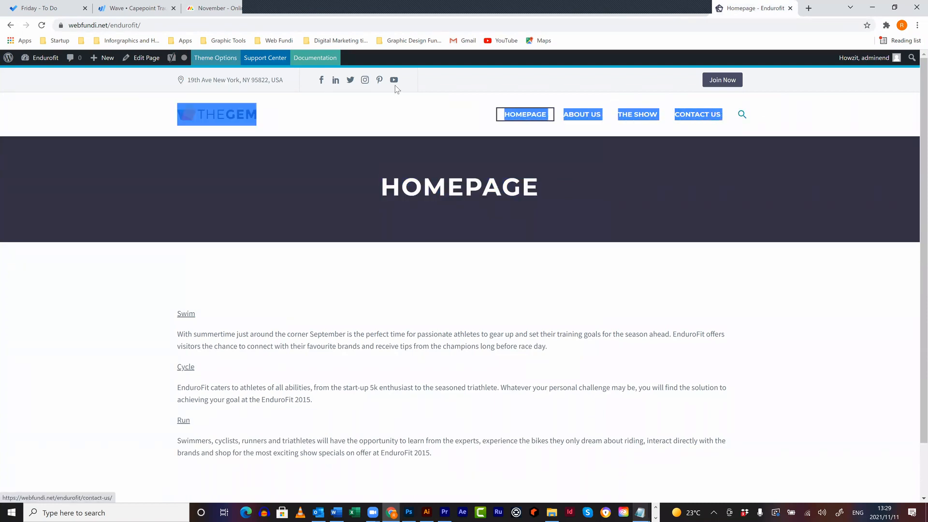
left_click(645, 12)
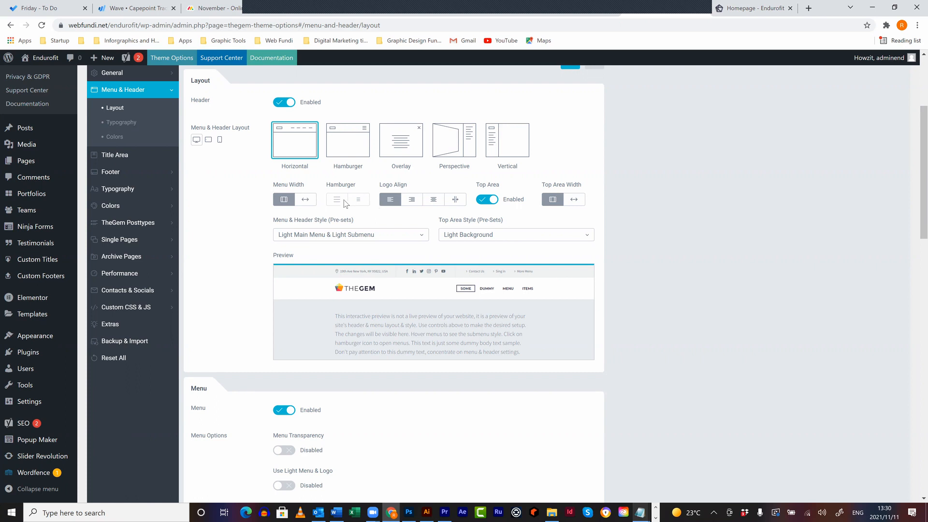
- Set the header's Top Area to Disabled and check the homepage
left_click(485, 202)
left_click(726, 4)
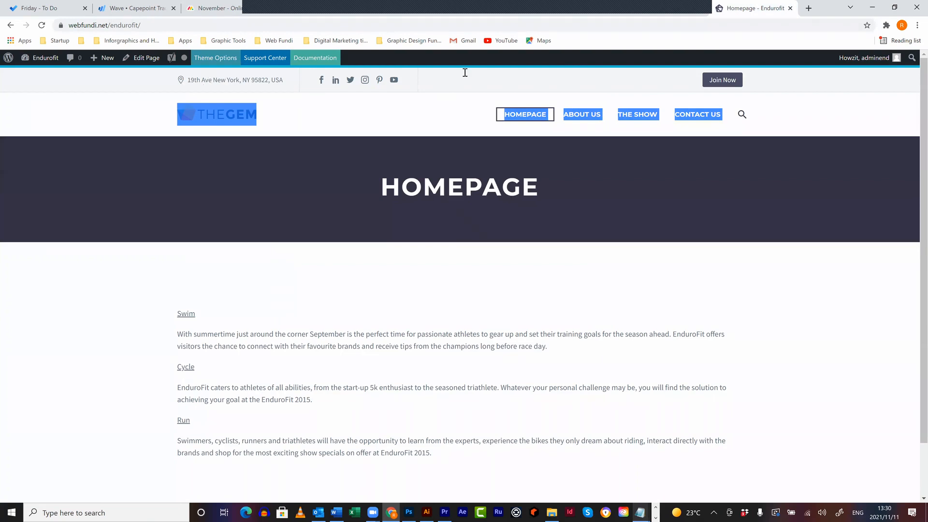
left_click(669, 6)
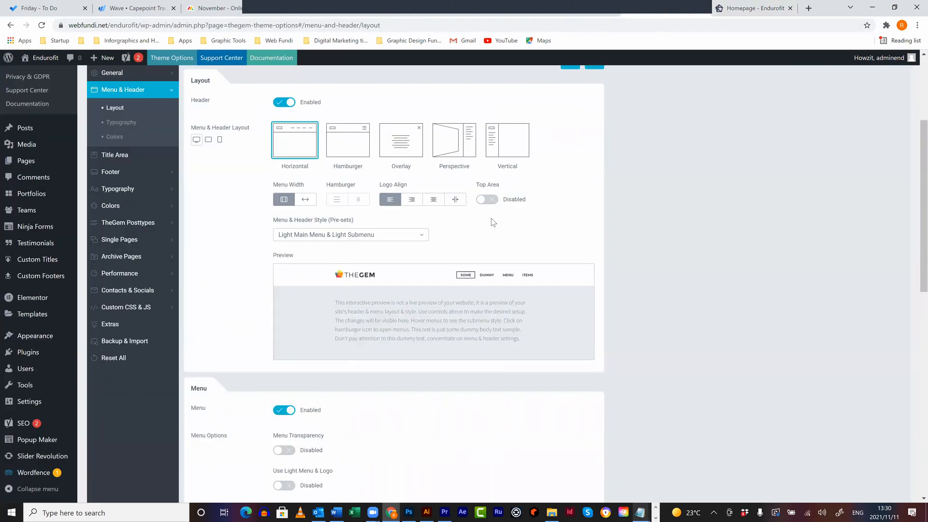
- Scroll through TheGem's Menu & Header layout options to review them
scroll(491, 219, "down", 3)
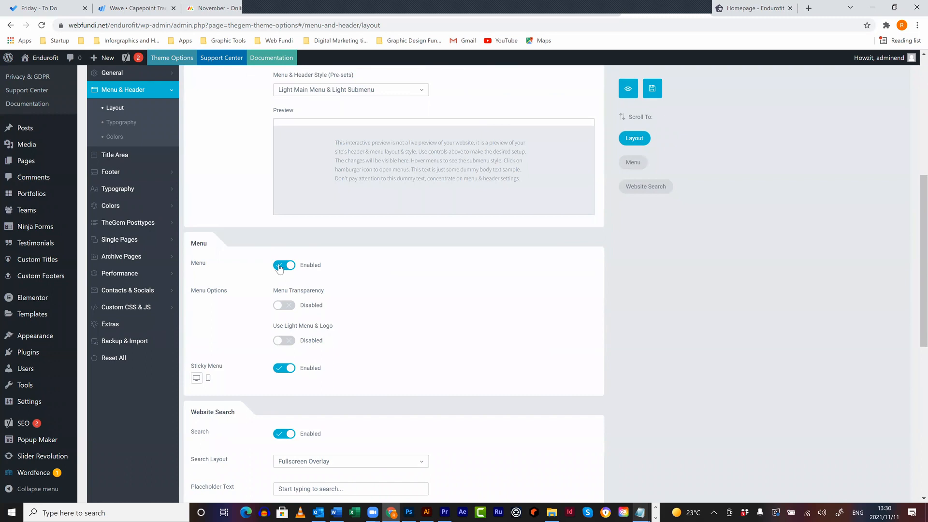
scroll(342, 305, "down", 3)
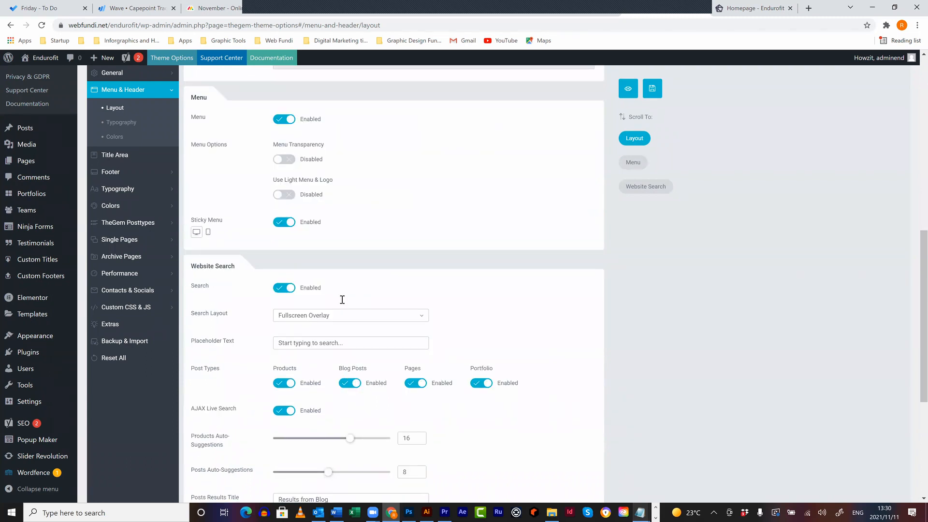
scroll(342, 299, "down", 2)
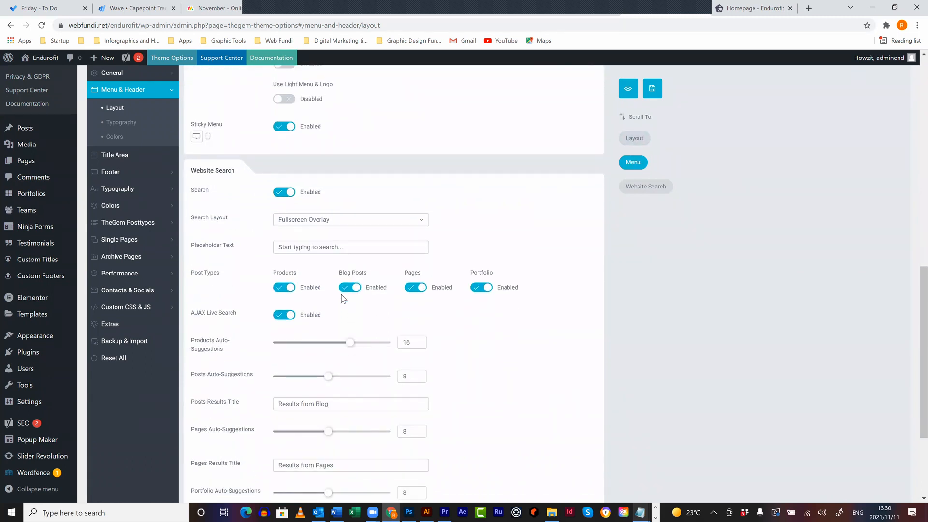
scroll(341, 294, "down", 3)
scroll(280, 174, "up", 5)
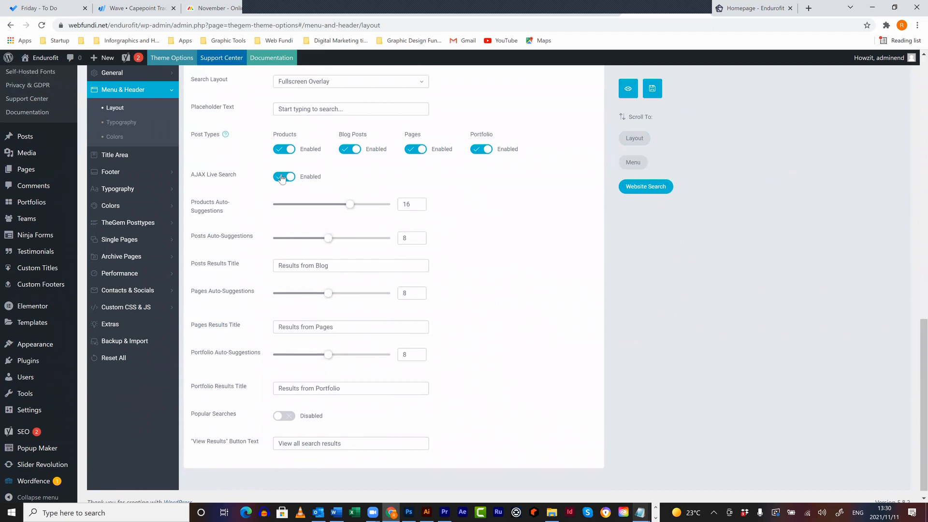
scroll(323, 194, "up", 3)
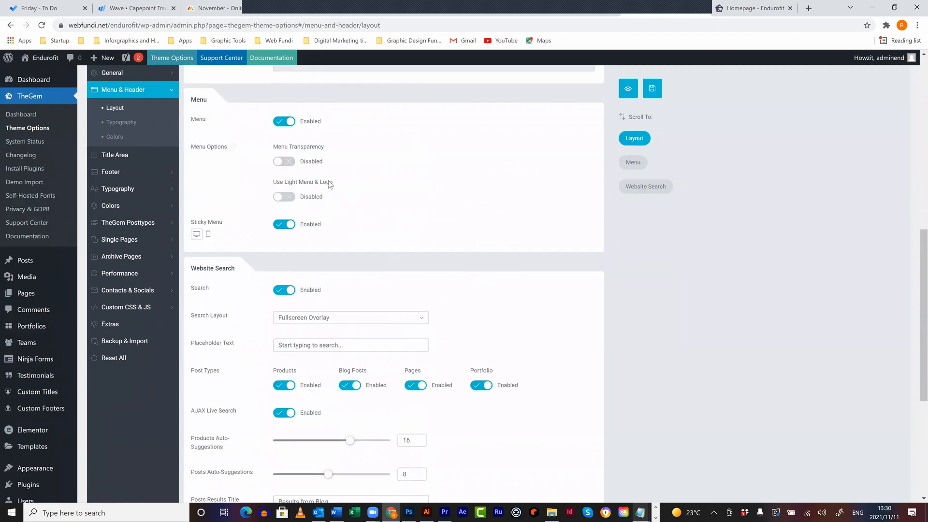
scroll(124, 118, "up", 5)
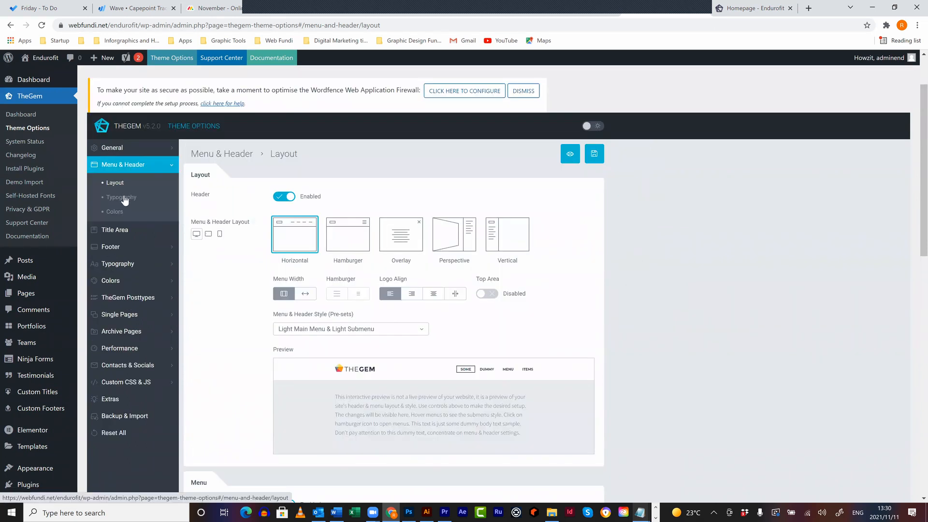
scroll(400, 238, "down", 2)
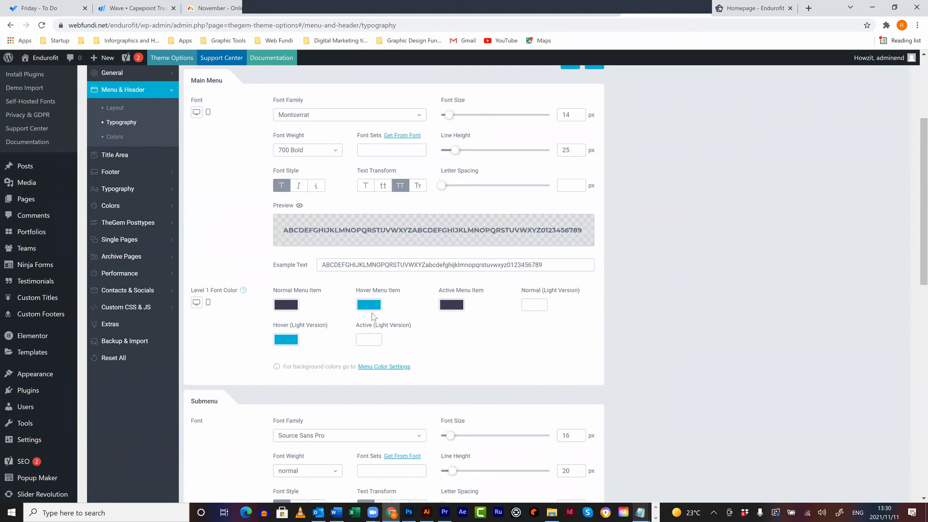
scroll(286, 337, "down", 5)
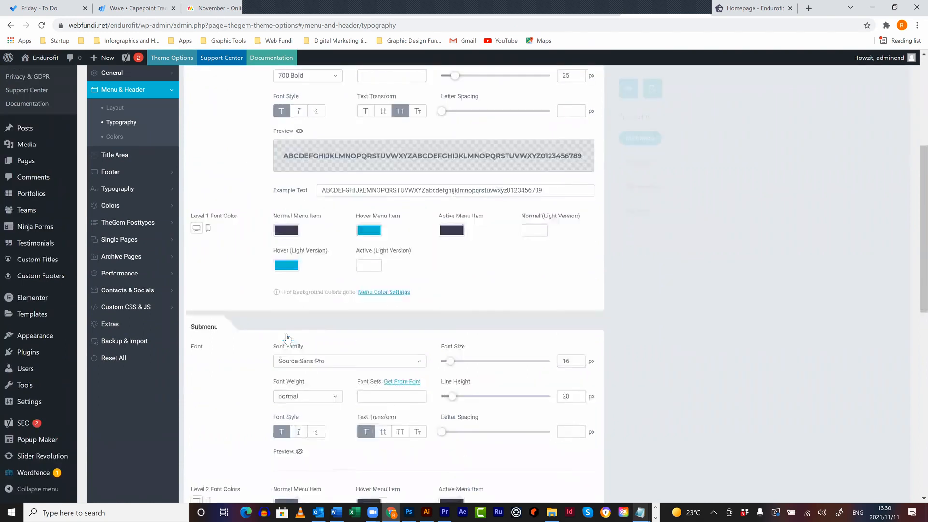
scroll(287, 337, "down", 7)
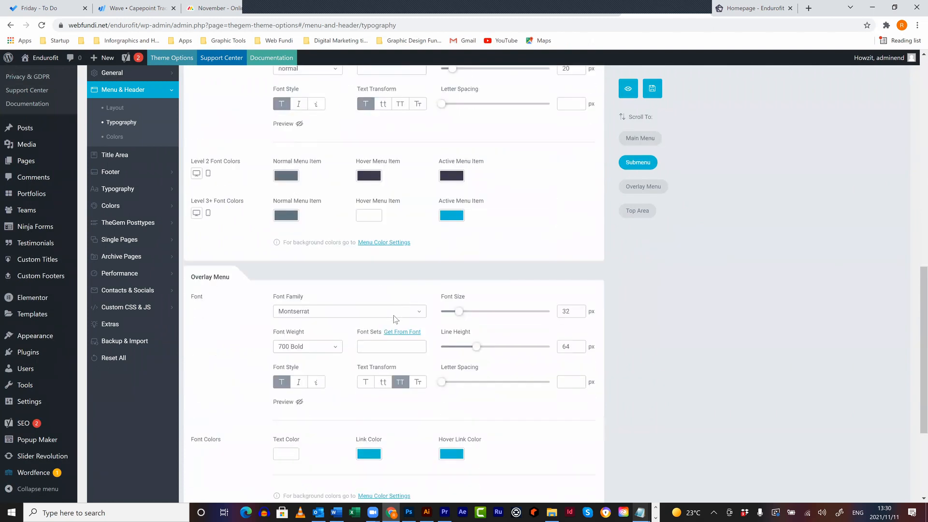
scroll(125, 142, "up", 12)
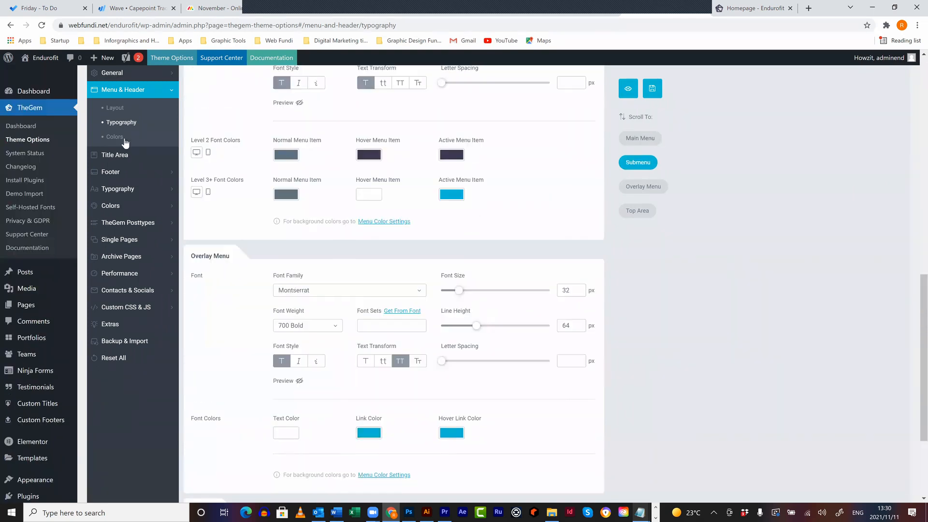
- Show the Menu & Header colour settings, beginning with the header background colours
left_click(124, 140)
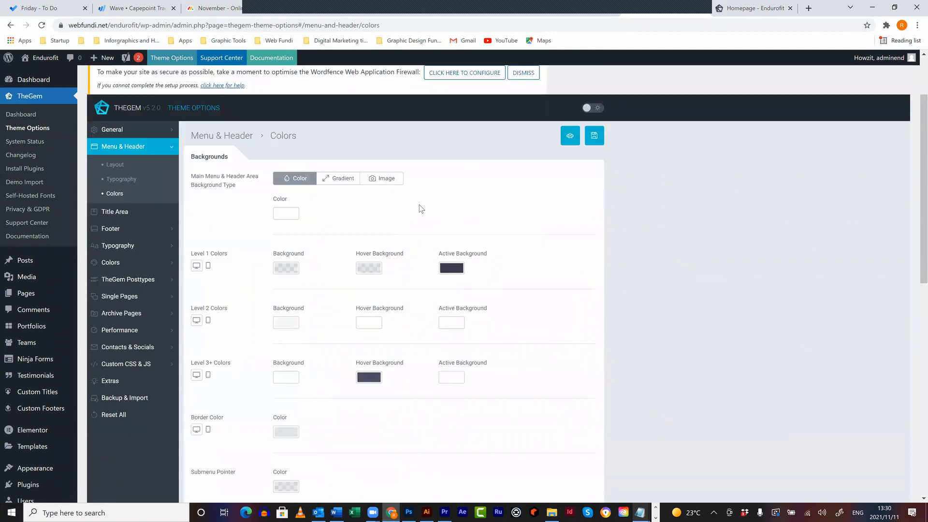
scroll(419, 246, "down", 10)
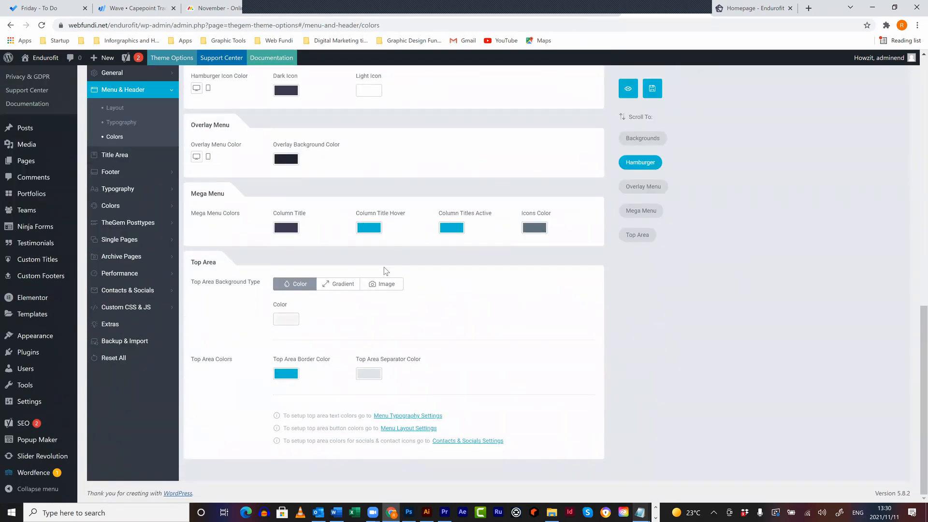
scroll(385, 268, "up", 10)
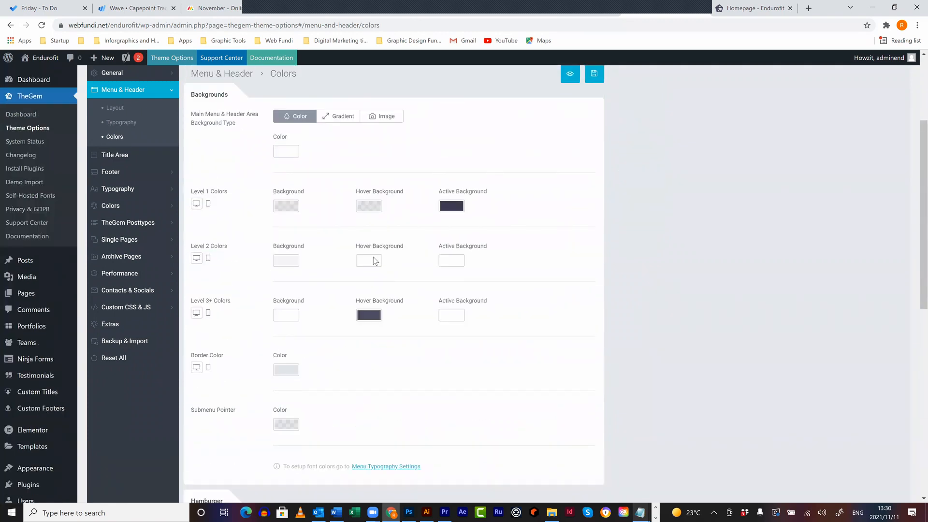
left_click(126, 285)
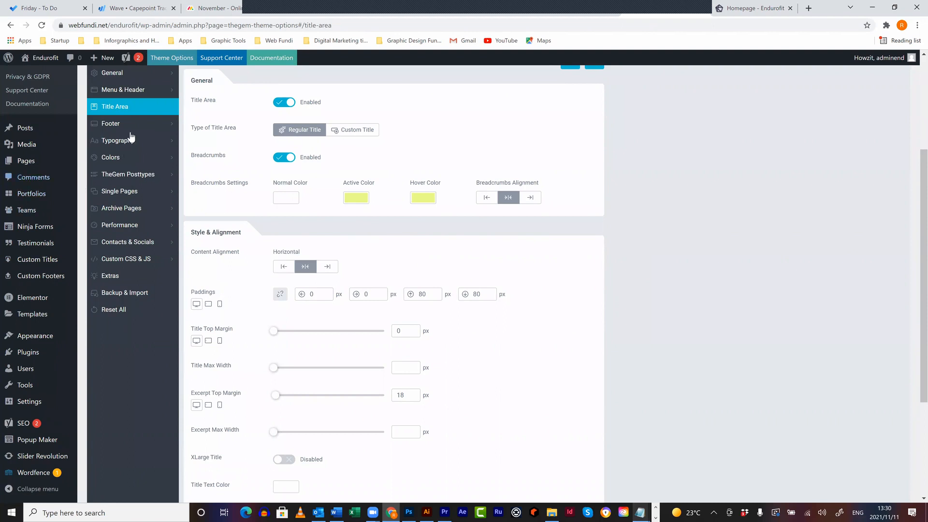
- Review the Footer settings and colours, then the heading and body Typography settings
left_click(121, 127)
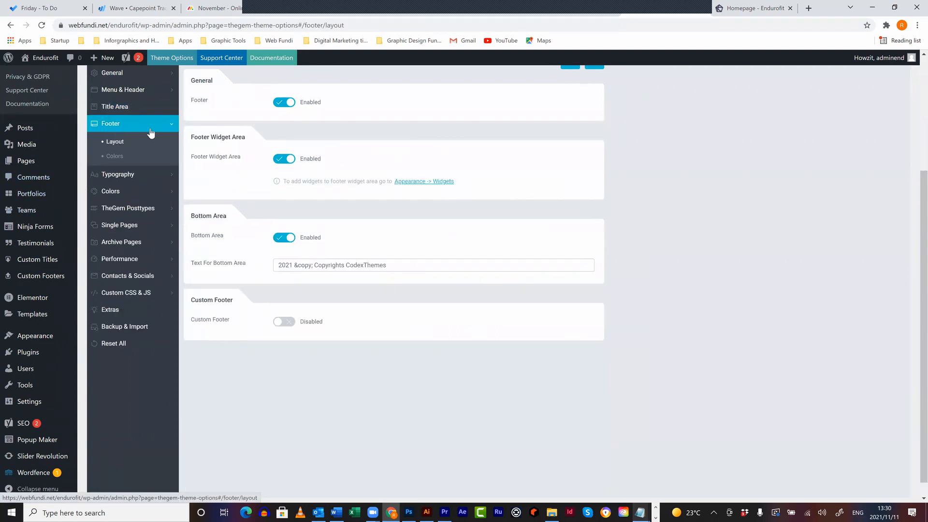
left_click(116, 186)
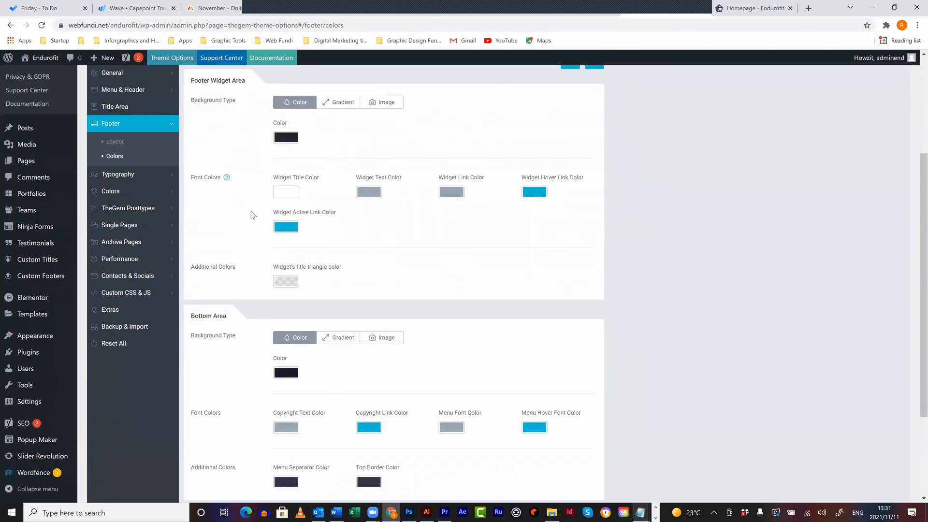
left_click(124, 177)
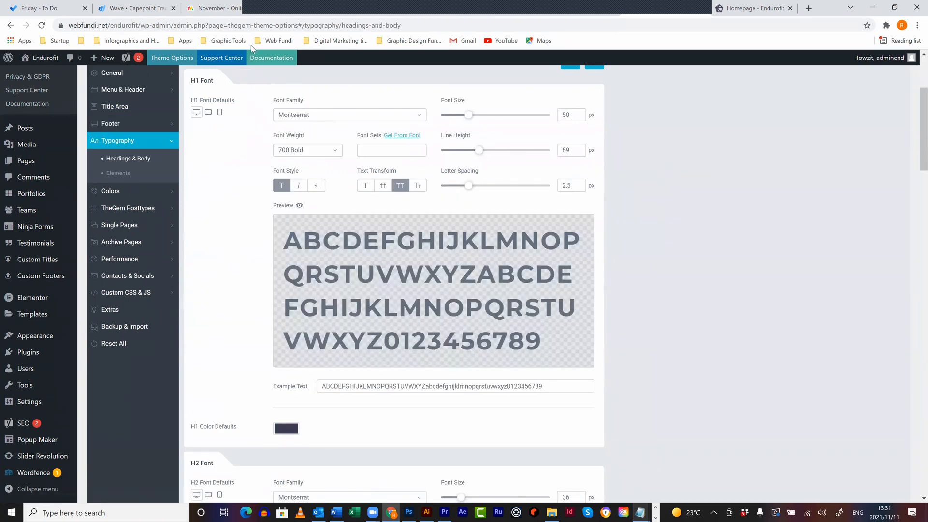
scroll(217, 220, "down", 12)
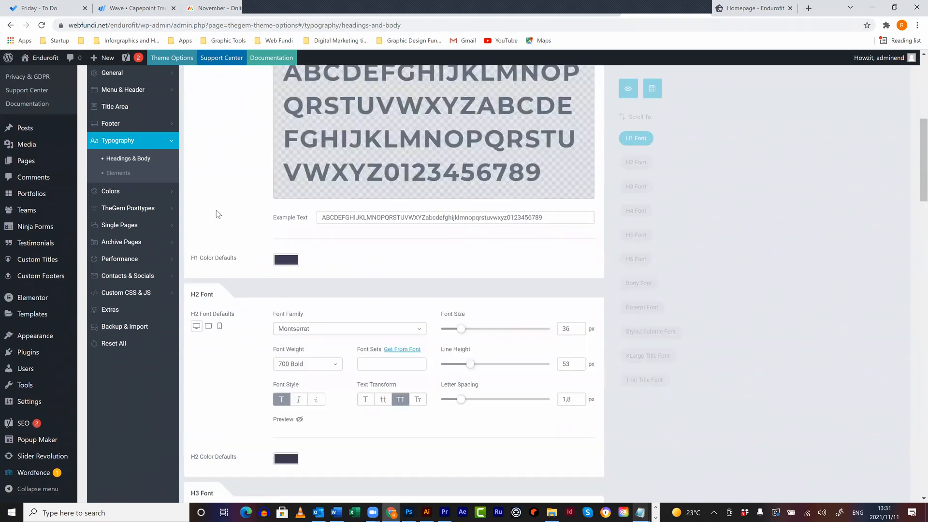
scroll(350, 107, "down", 7)
scroll(354, 126, "up", 3)
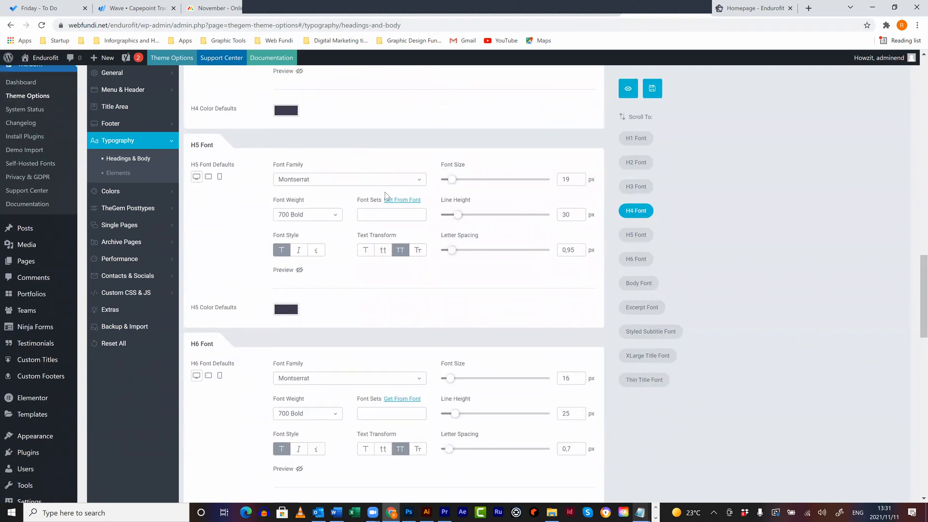
scroll(364, 223, "up", 10)
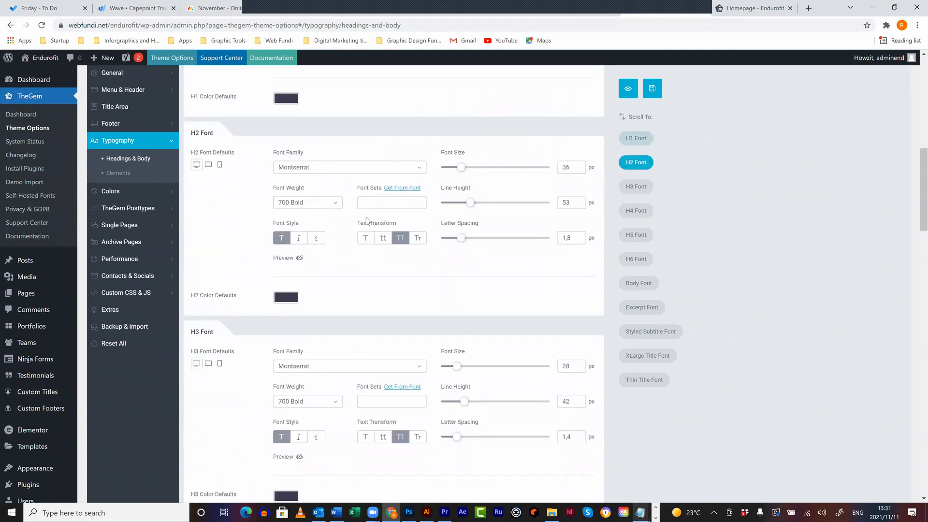
- Browse the element, icon and pagination colours, social networks, and Custom CSS & JS Tracking Code
left_click(108, 189)
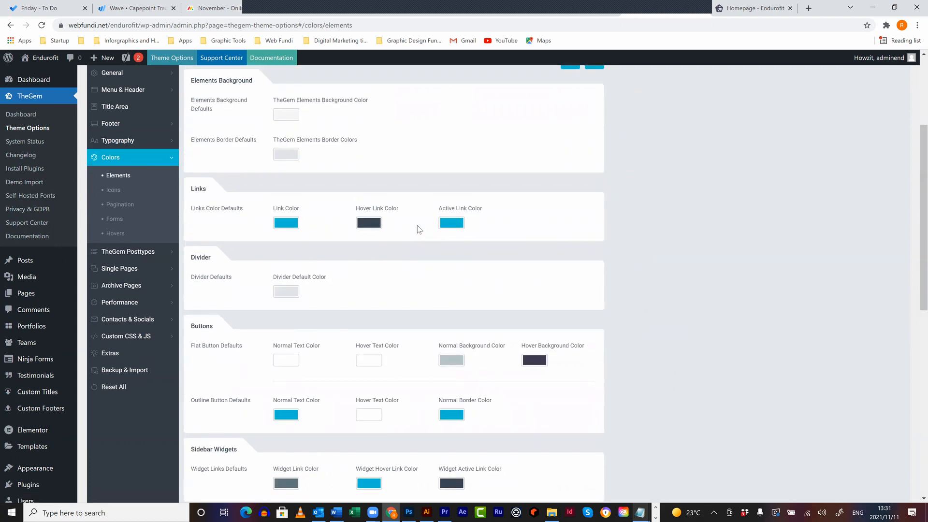
left_click(118, 191)
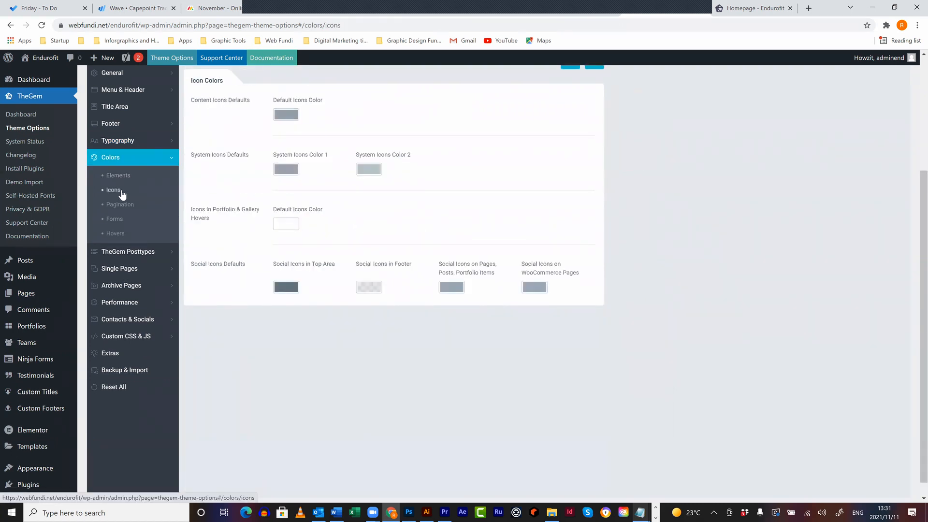
left_click(133, 207)
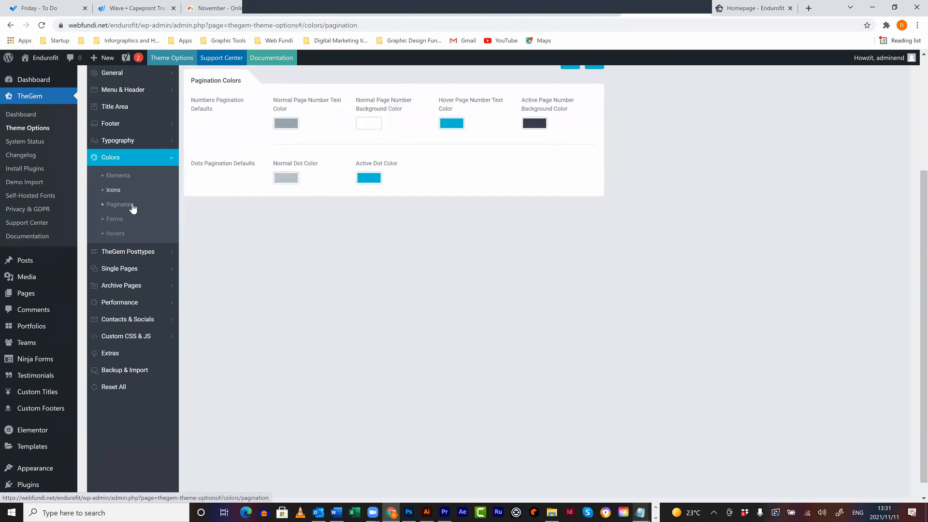
left_click(145, 321)
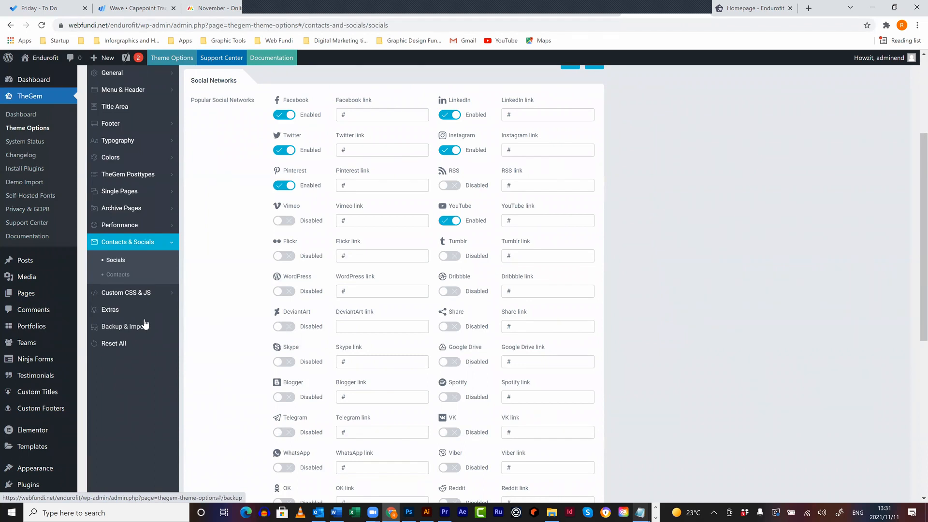
left_click(137, 293)
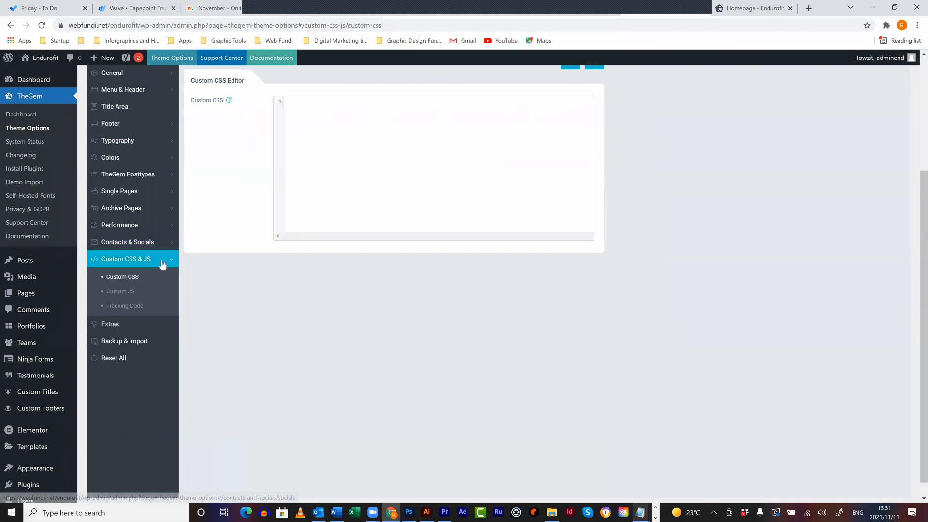
left_click(128, 308)
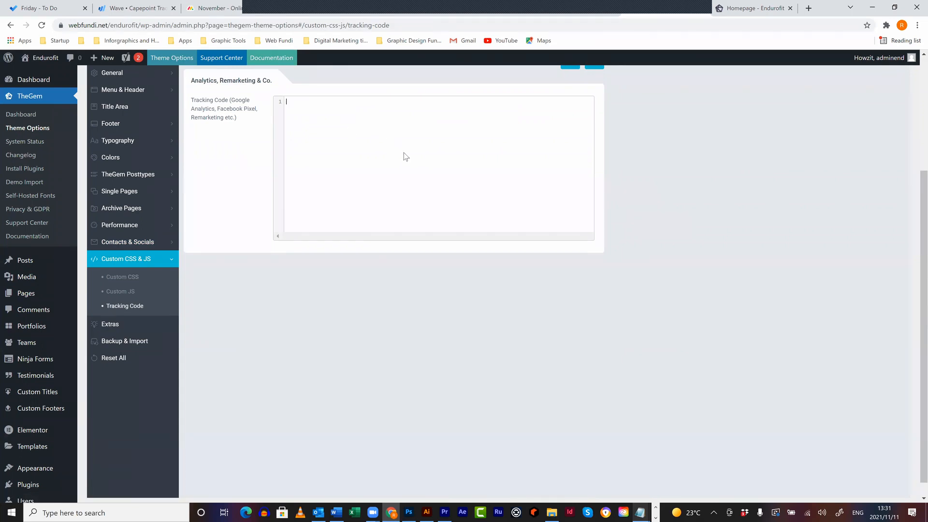
scroll(574, 196, "up", 3)
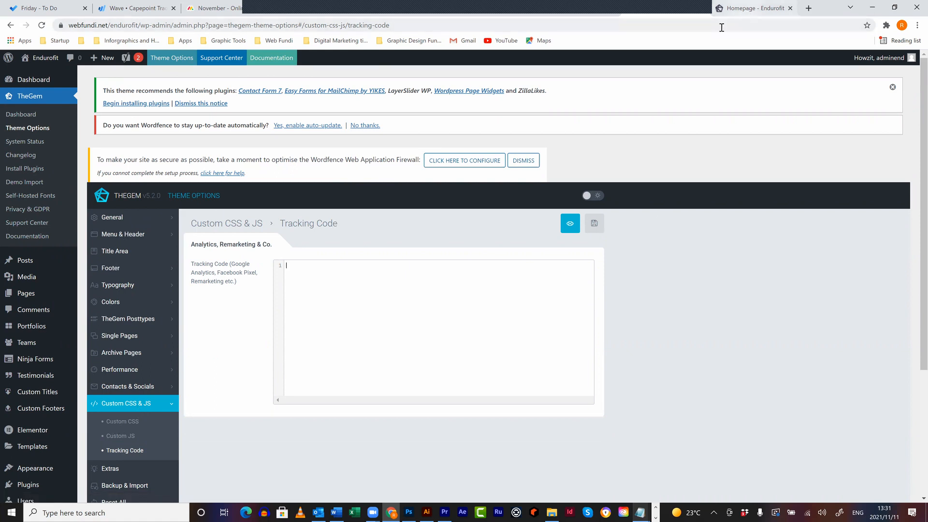
- Reload the live Endurofit homepage and view its About Us page, then return to Theme Options
left_click(722, 9)
left_click(720, 25)
key("Return")
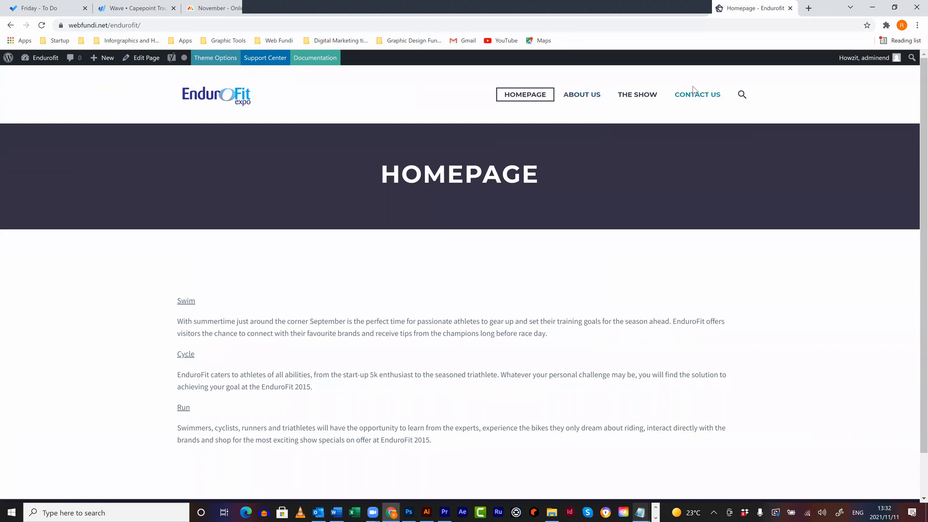
left_click(576, 95)
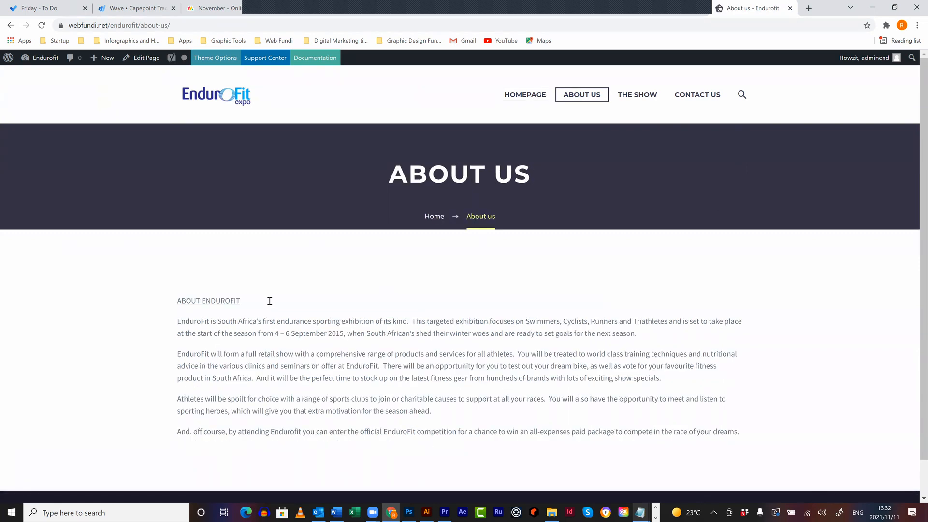
left_click(639, 98)
scroll(471, 413, "down", 1)
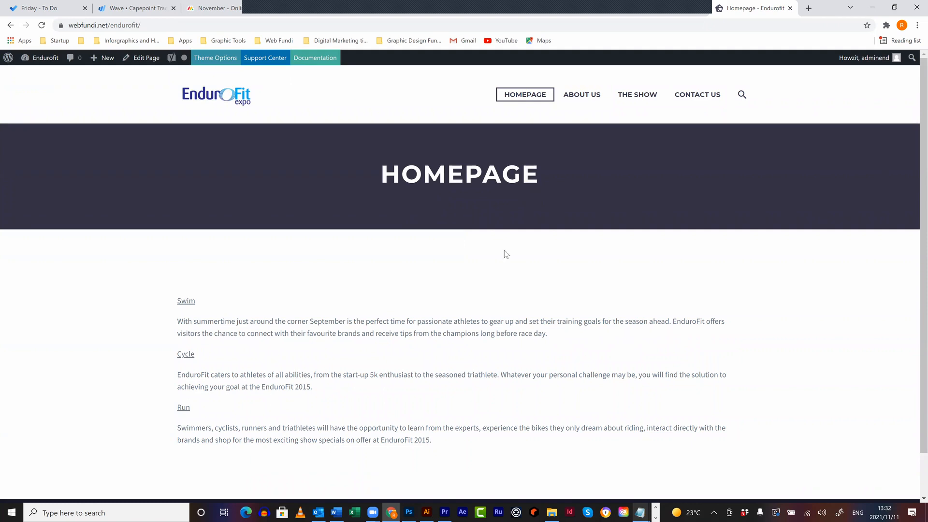
left_click(658, 12)
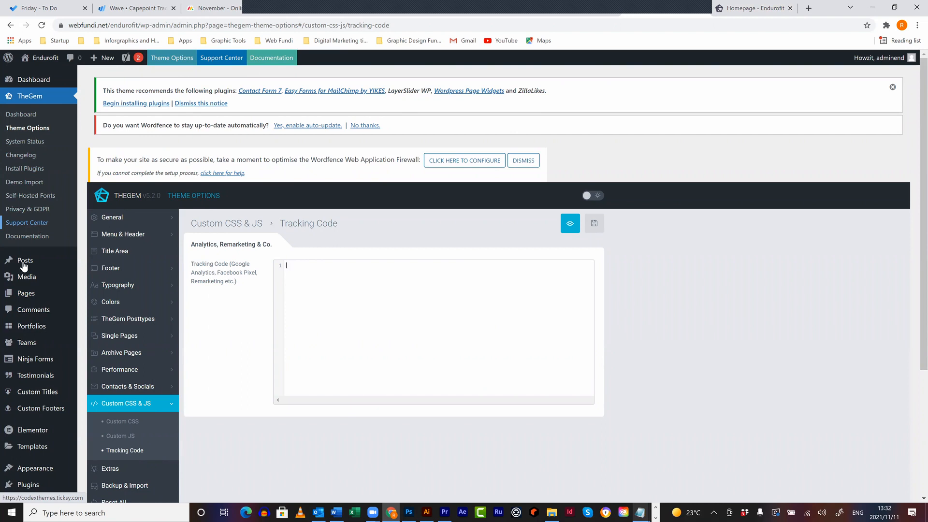
- Open the Homepage from All Pages in the editor and scroll to its Title Area page options
mouse_move(29, 299)
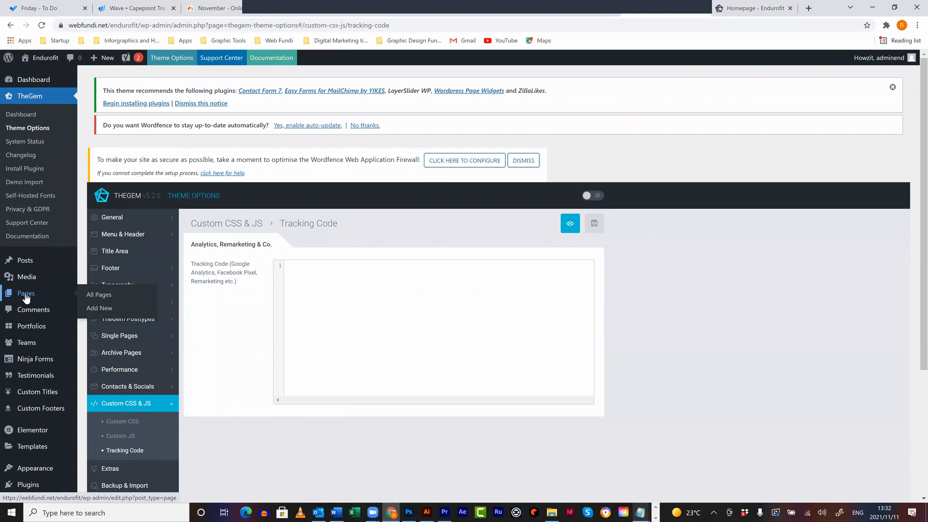
left_click(99, 296)
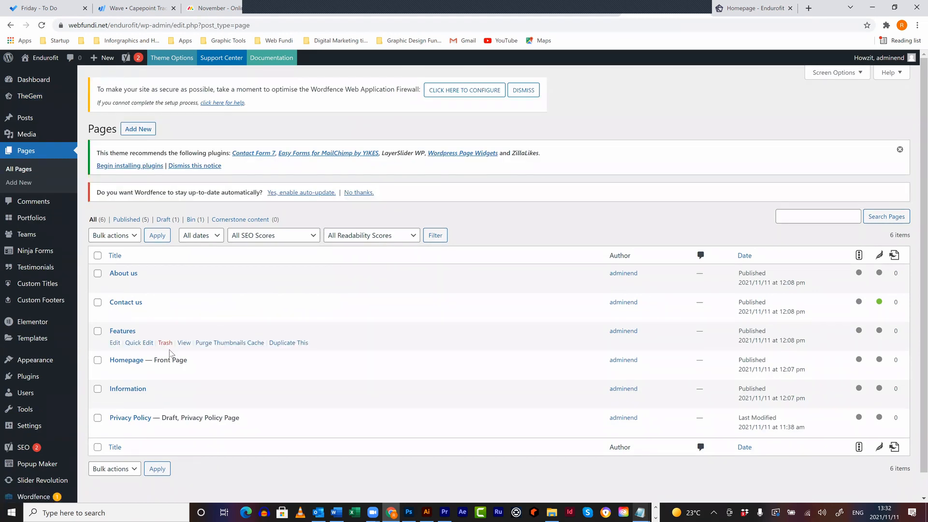
left_click(116, 371)
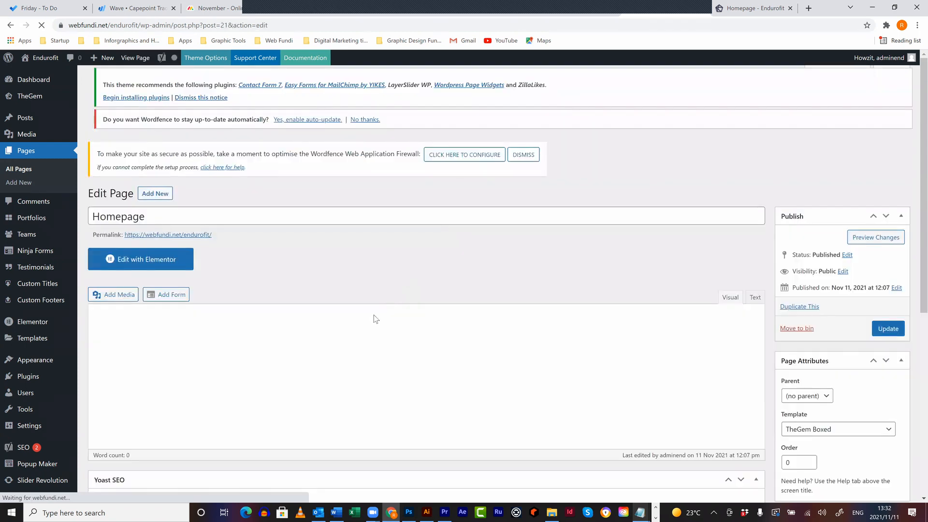
scroll(350, 275, "down", 1)
scroll(350, 275, "down", 1)
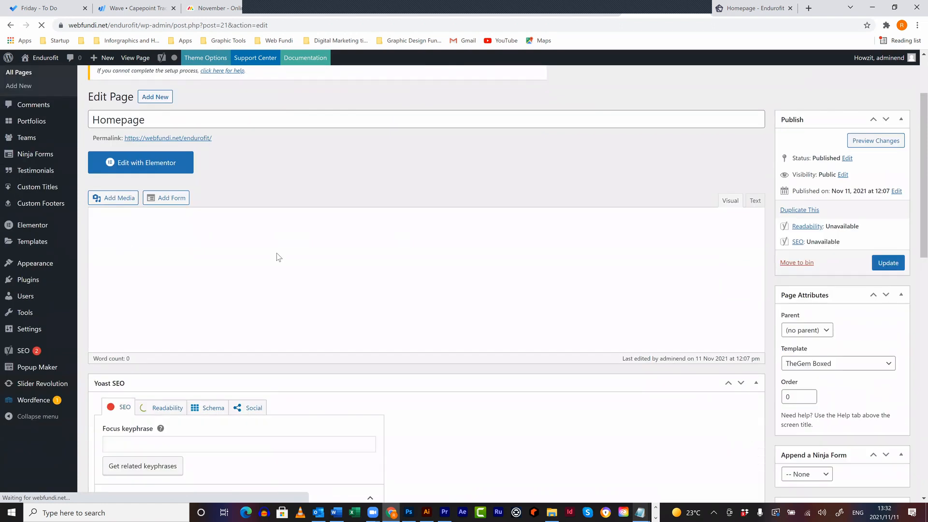
scroll(277, 256, "up", 2)
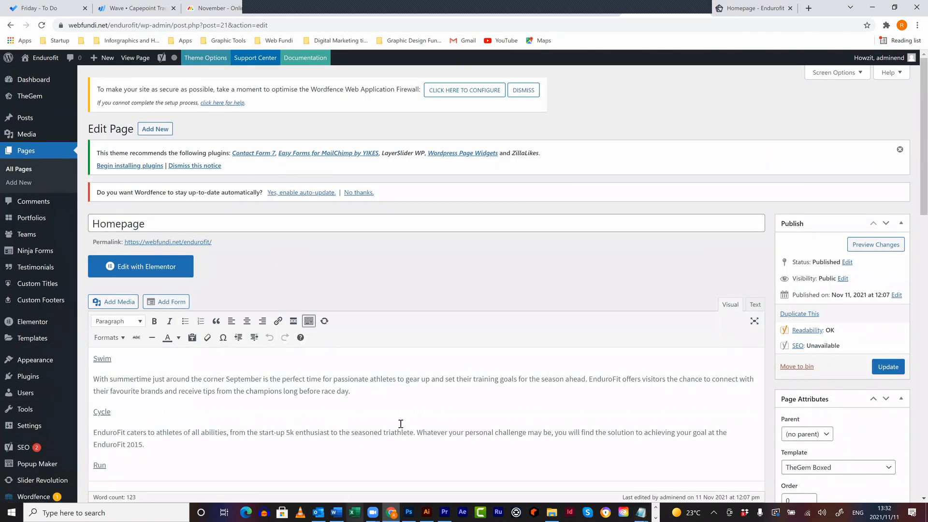
scroll(401, 426, "down", 2)
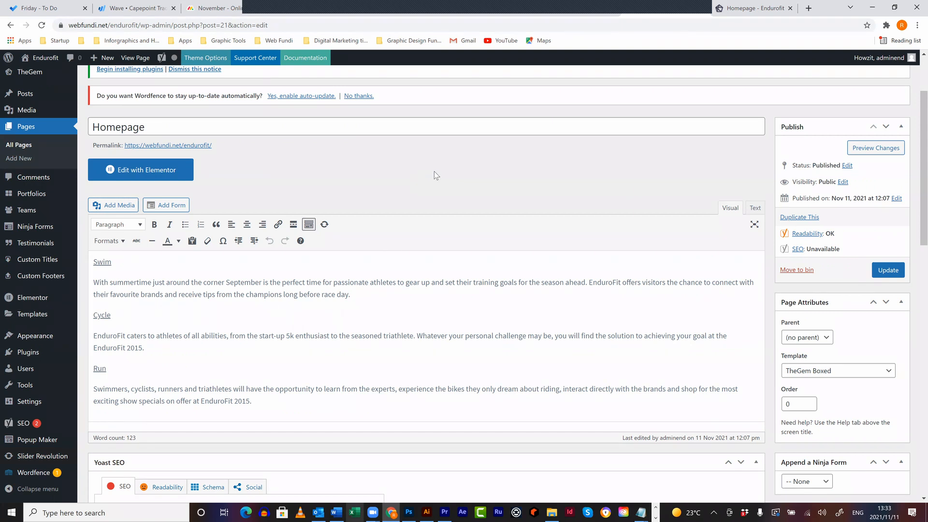
scroll(434, 172, "down", 2)
scroll(434, 165, "down", 10)
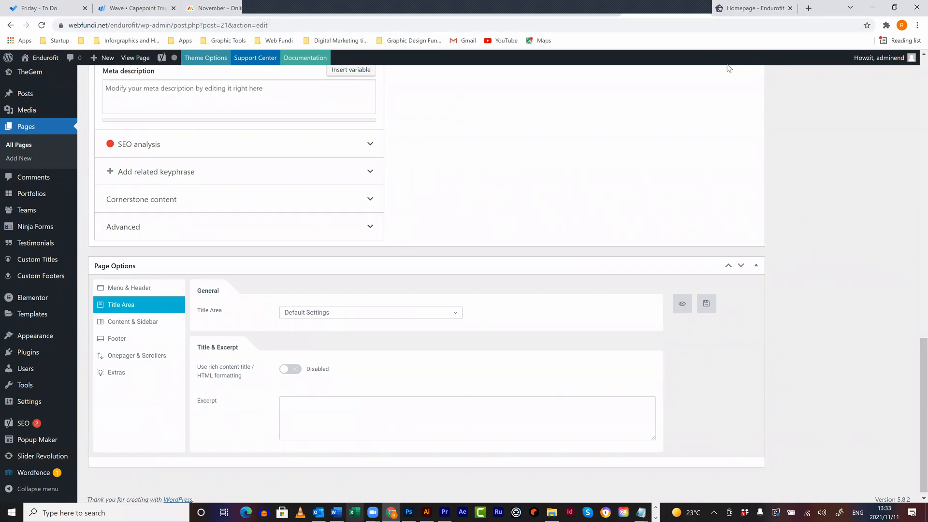
- After checking the live HOMEPAGE banner, set the Title Area to Disabled and update the page
left_click(746, 8)
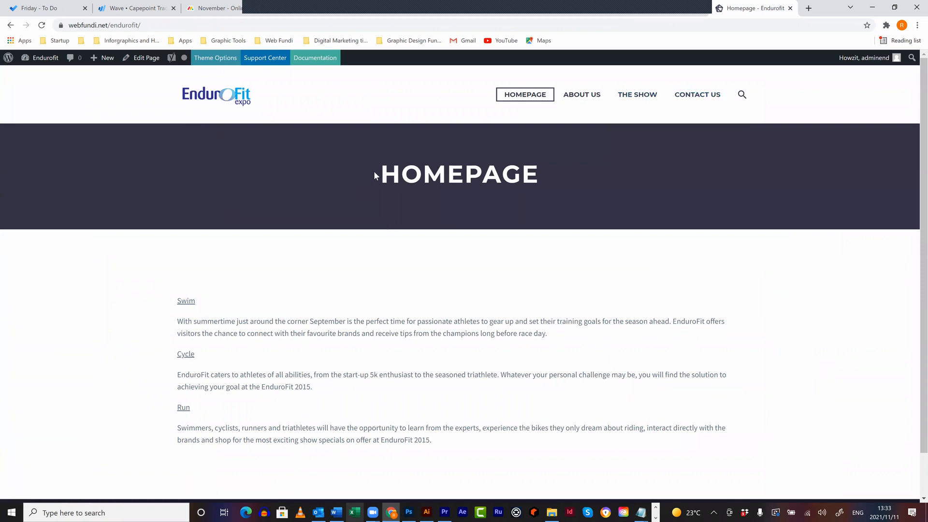
left_click_drag(373, 174, 566, 179)
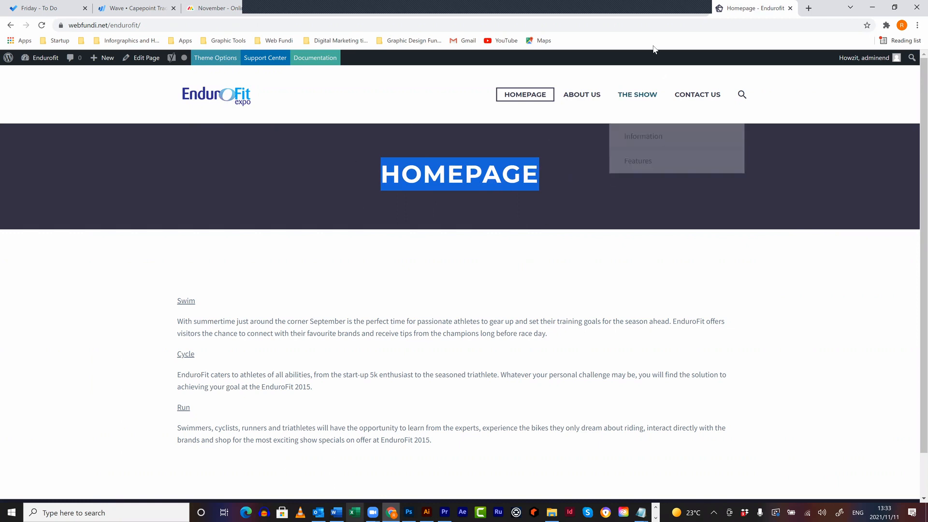
left_click(603, 14)
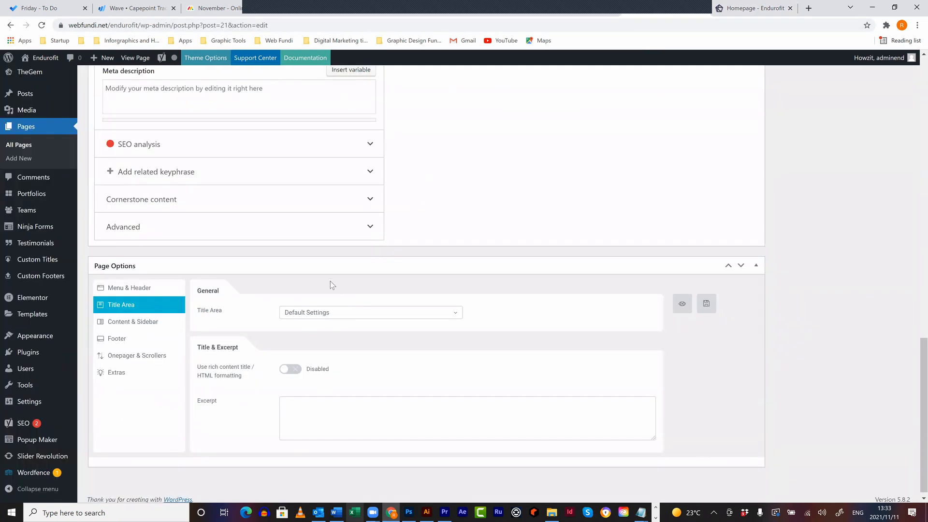
left_click(315, 314)
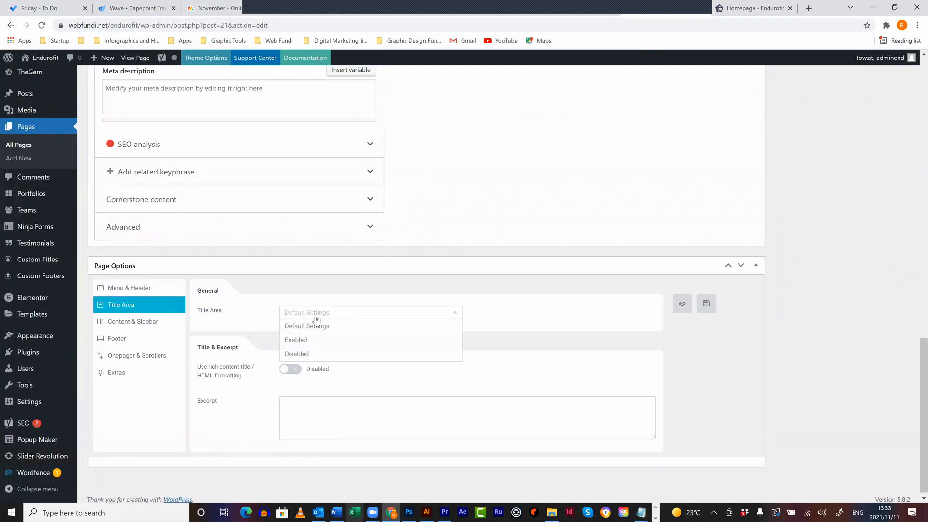
left_click(433, 356)
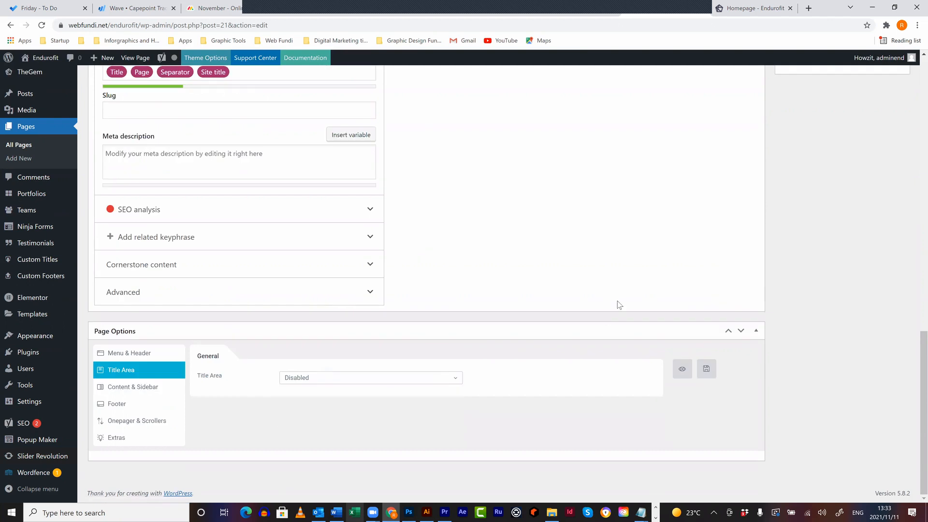
scroll(652, 292, "up", 10)
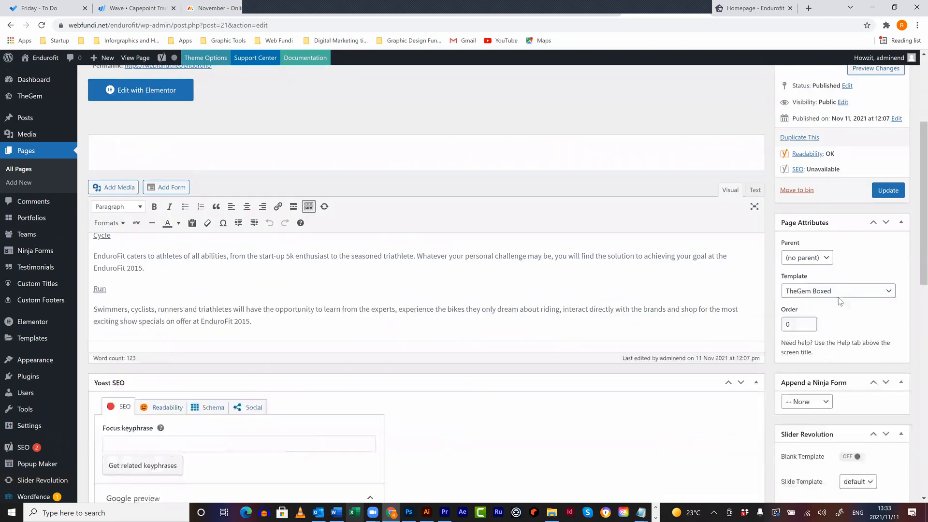
scroll(839, 301, "up", 4)
left_click(888, 366)
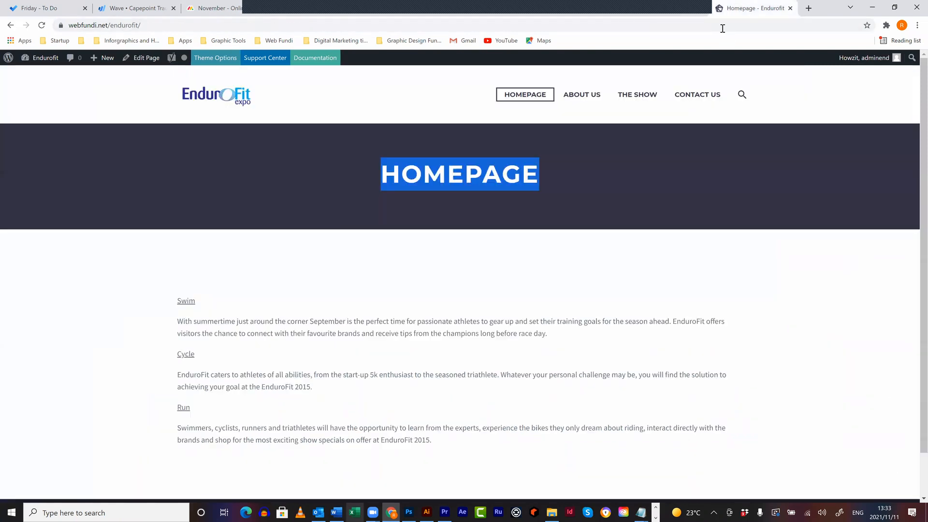
- Reload the live homepage to confirm the banner is gone, then open the Homepage in Elementor
left_click(723, 29)
key("Return")
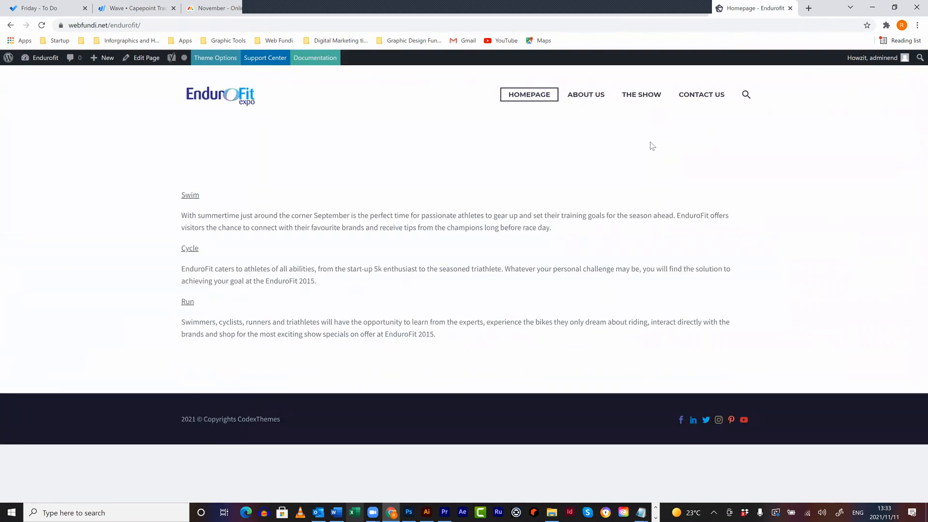
left_click(677, 16)
scroll(581, 186, "up", 1)
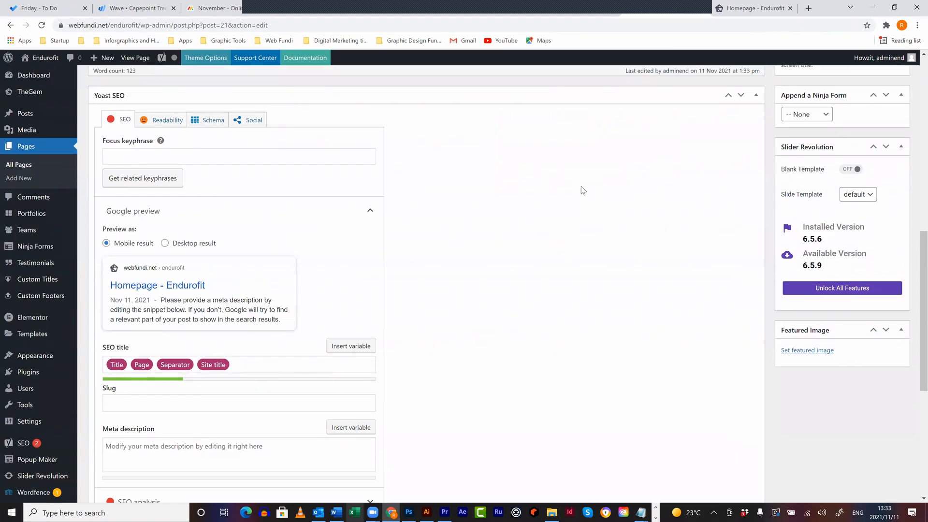
scroll(581, 190, "up", 2)
scroll(581, 190, "up", 6)
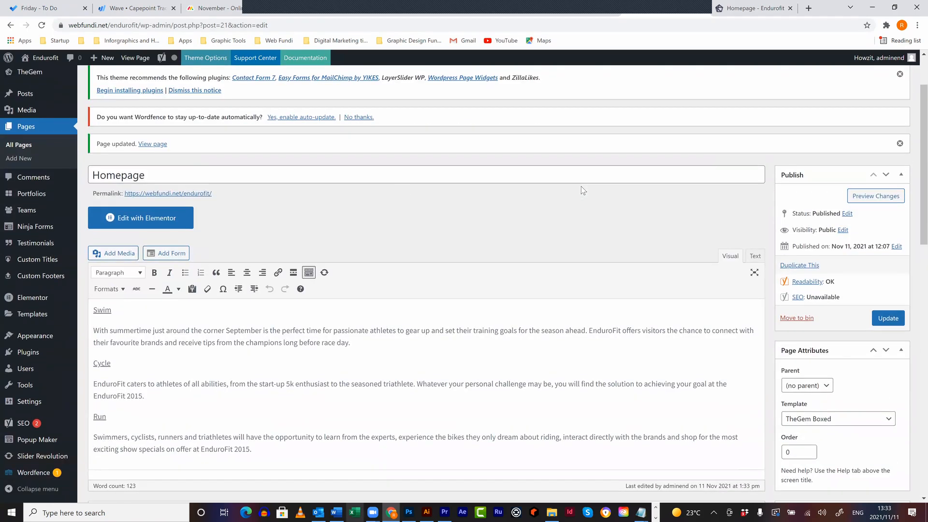
left_click(175, 222)
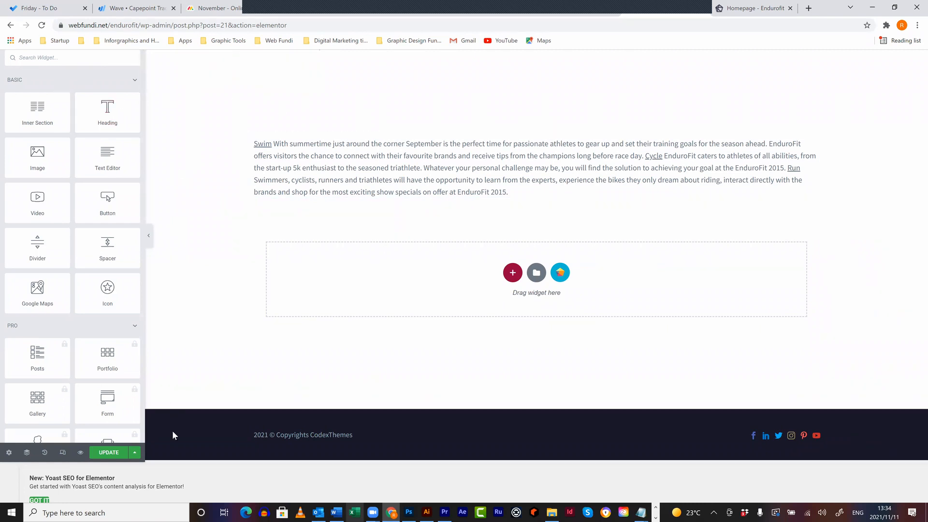
- Dismiss the Yoast SEO notice and browse Elementor's widget panel
left_click(39, 500)
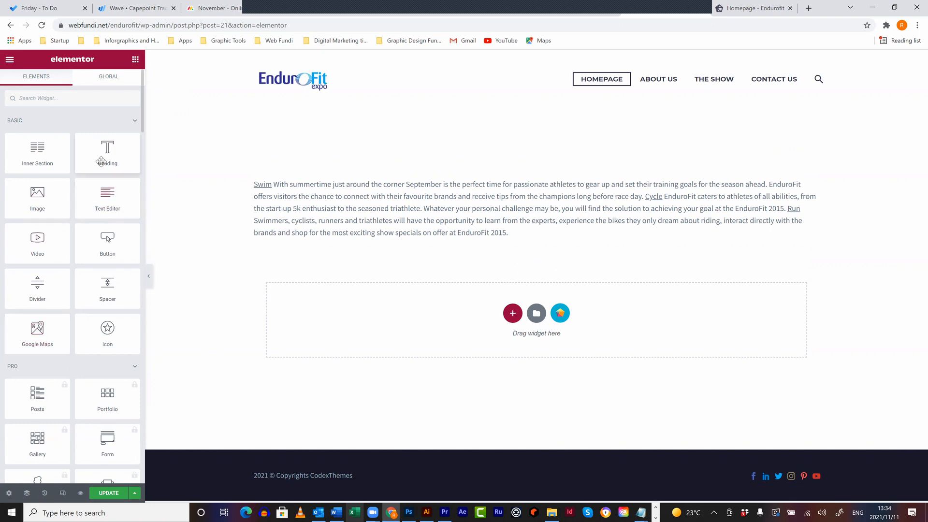
scroll(100, 188, "down", 6)
scroll(100, 188, "down", 15)
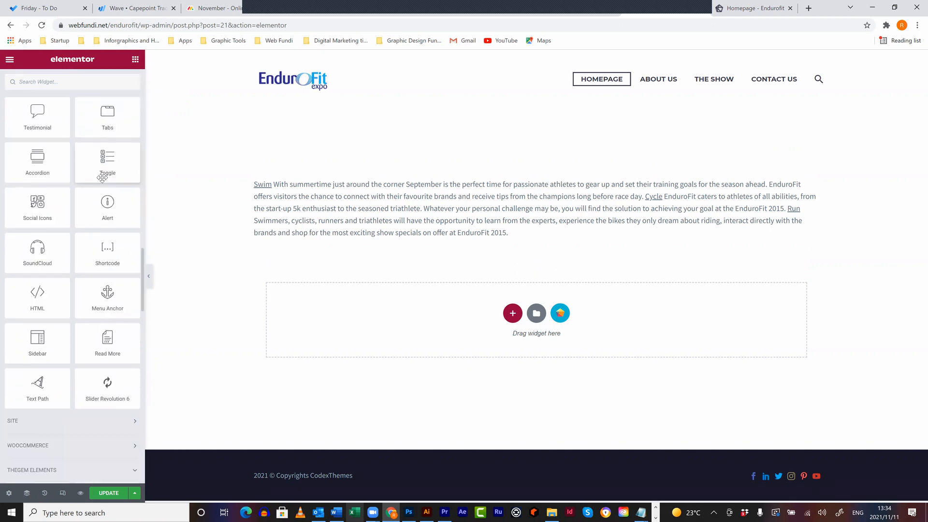
scroll(103, 182, "down", 3)
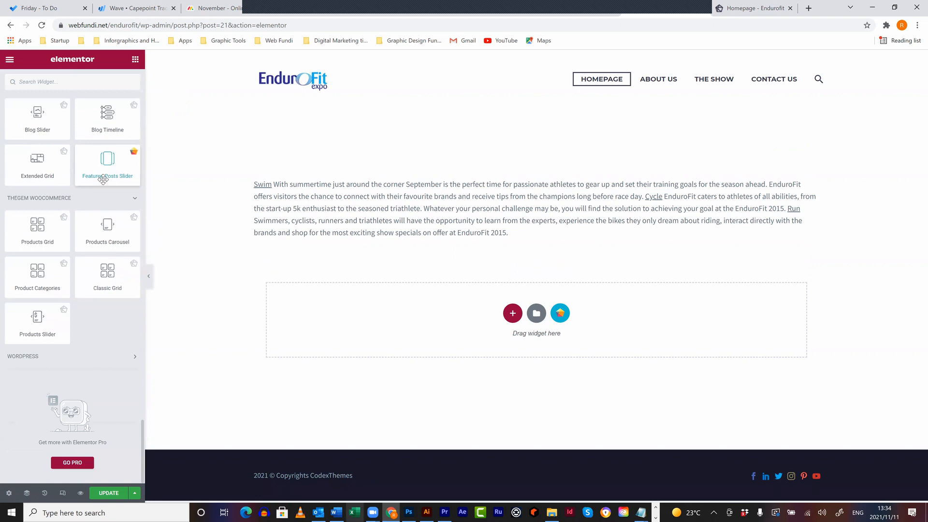
scroll(103, 182, "up", 8)
scroll(104, 183, "up", 10)
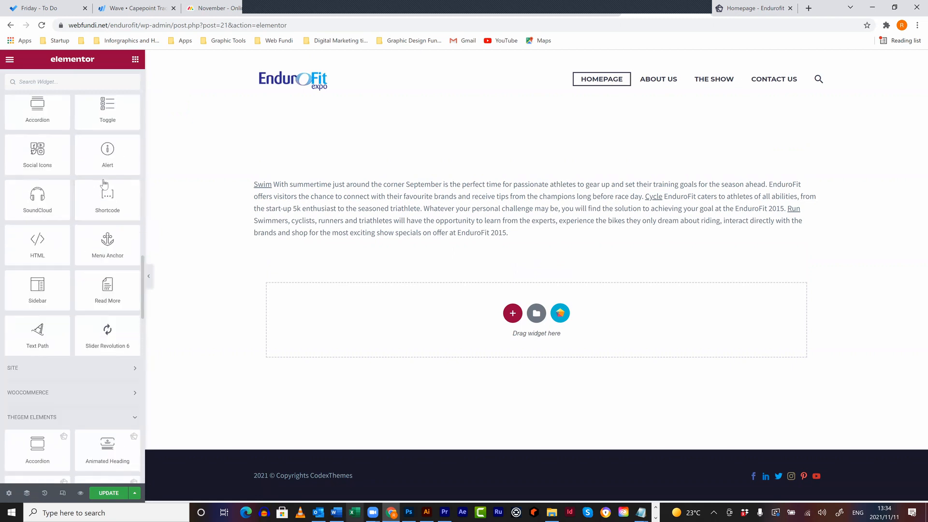
scroll(103, 179, "up", 5)
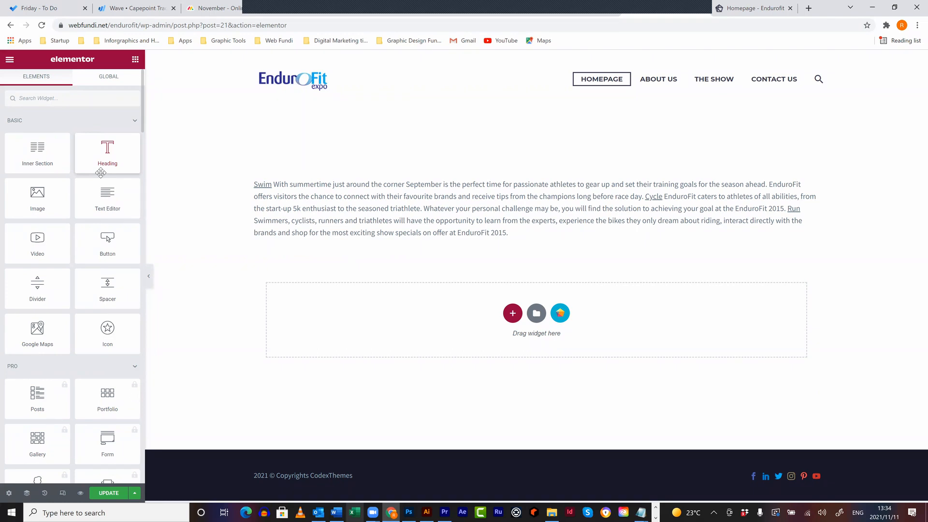
- Exit Elementor to the dashboard, confirm leaving, and bring up the page template choices
left_click(10, 59)
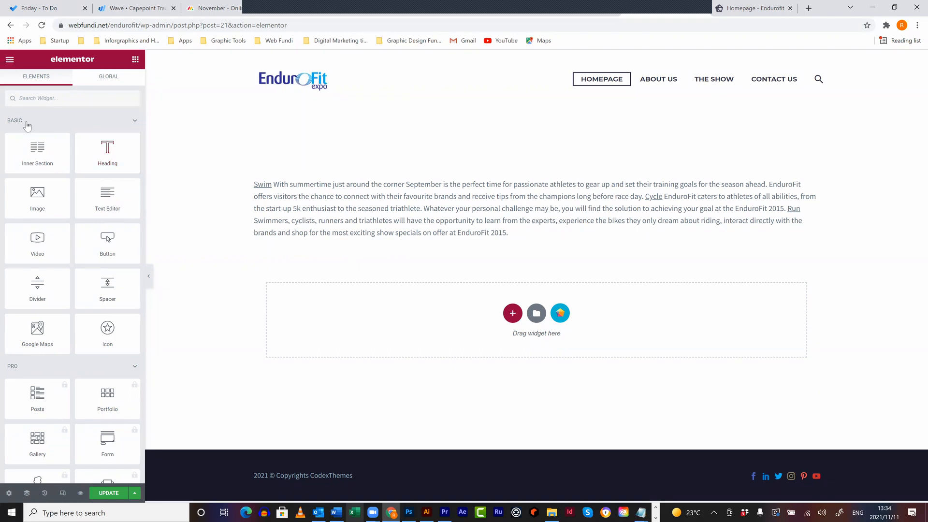
left_click(59, 272)
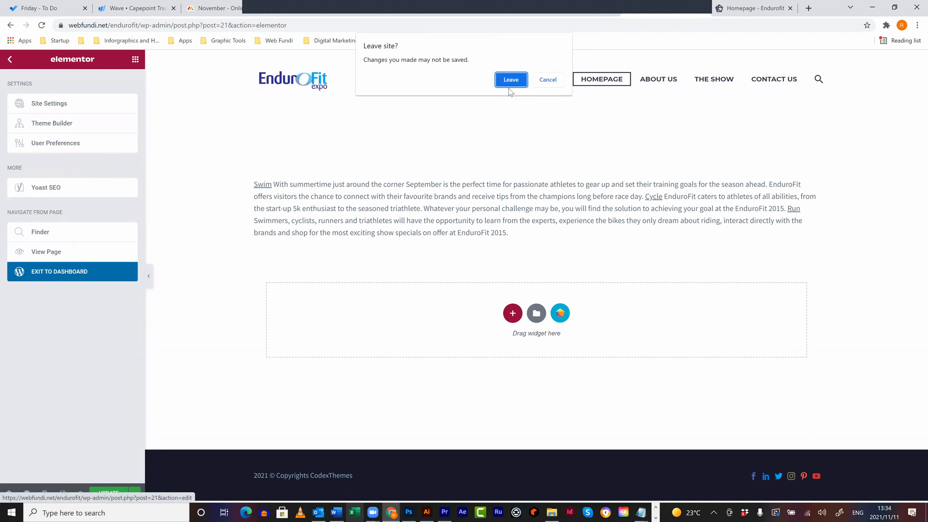
left_click(511, 80)
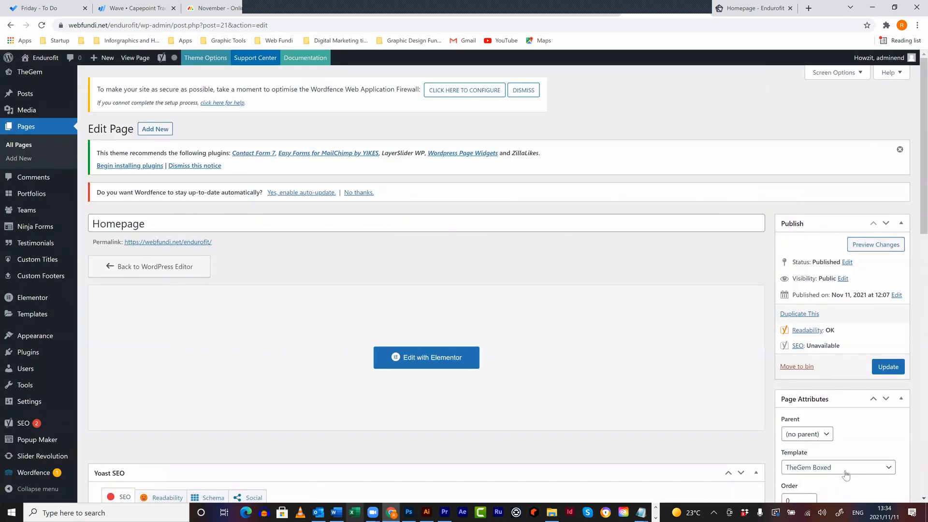
left_click(845, 475)
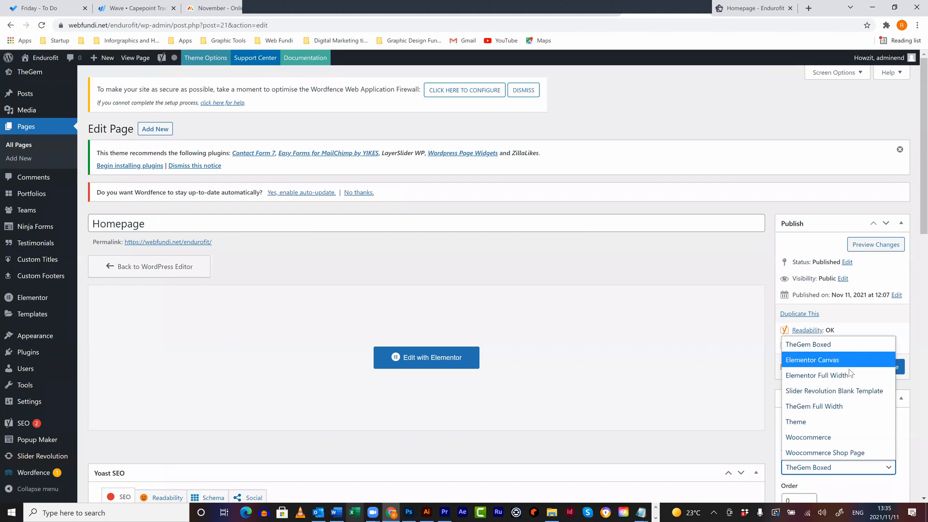
- Change the Homepage template from TheGem Boxed to TheGem Full Width, update, and reopen in Elementor
left_click(840, 406)
left_click(881, 367)
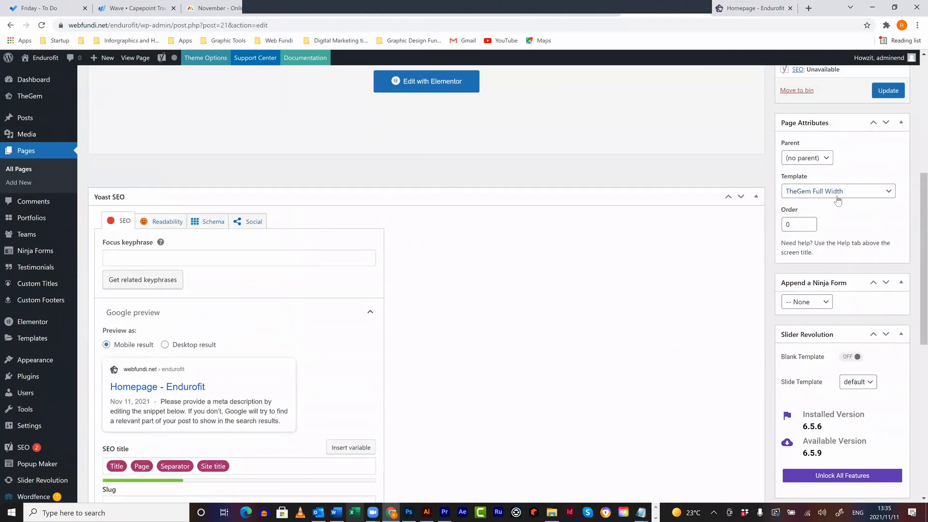
scroll(536, 176, "up", 4)
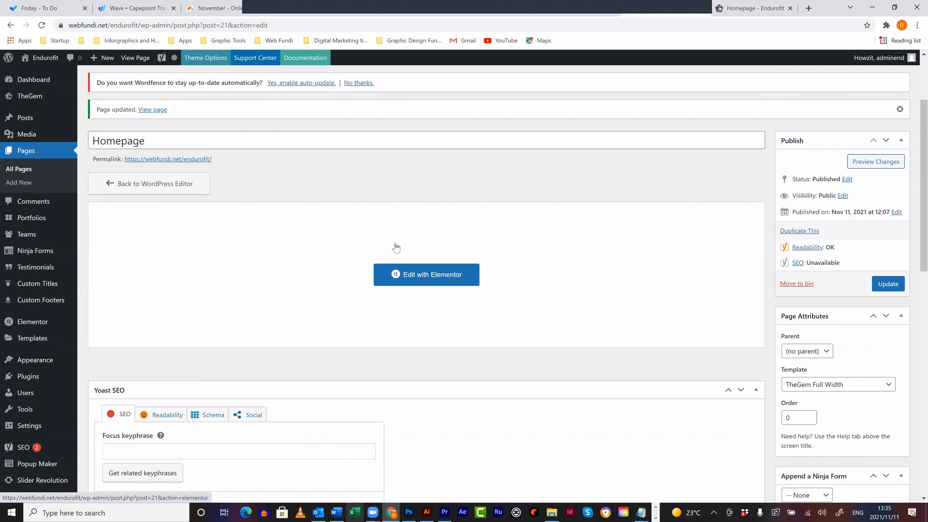
left_click(444, 274)
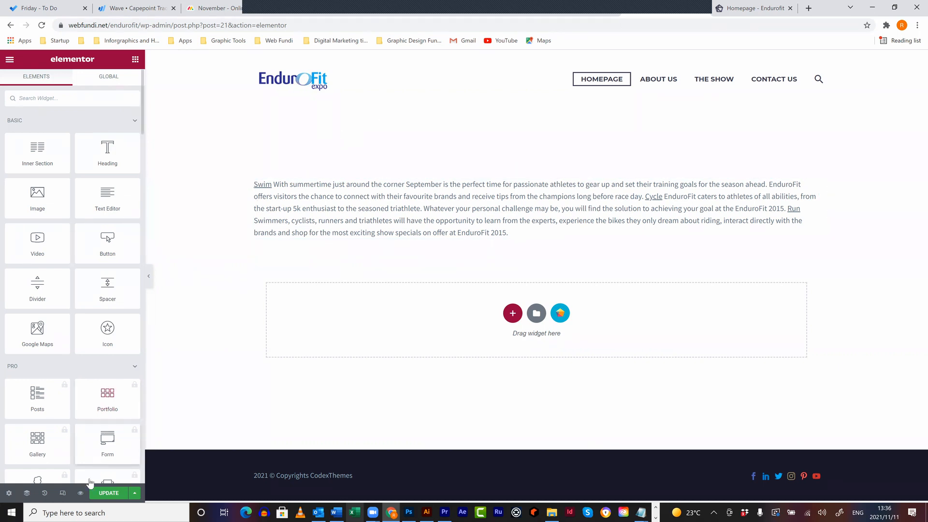
- Preview the Homepage at tablet and mobile widths, then switch back to the desktop view
left_click(63, 493)
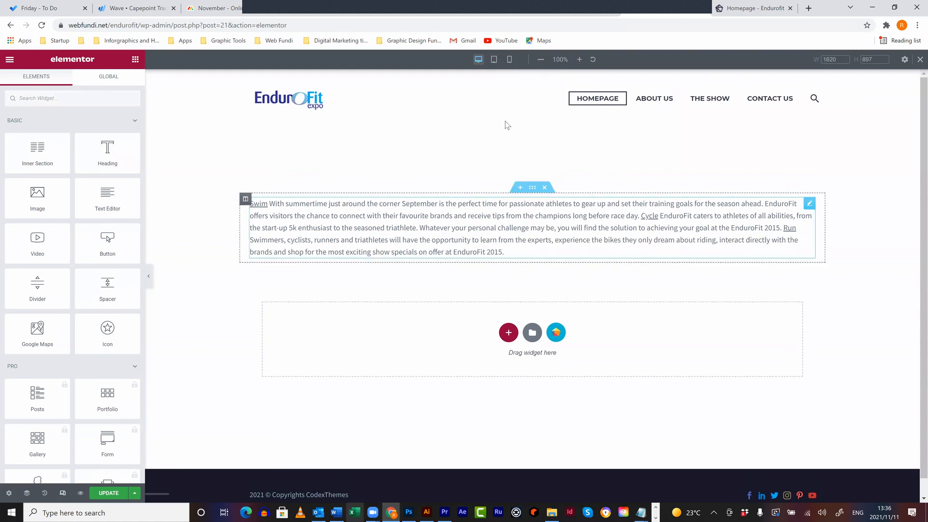
left_click(494, 60)
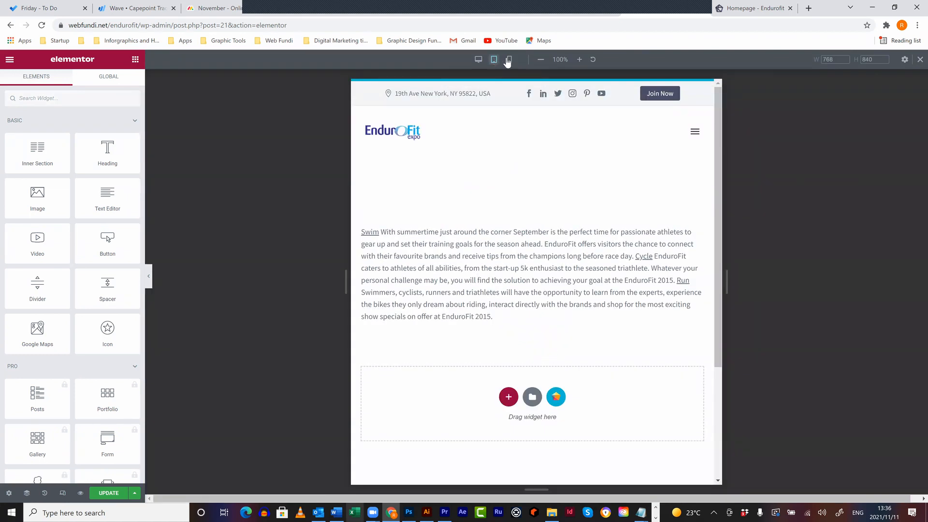
left_click(509, 60)
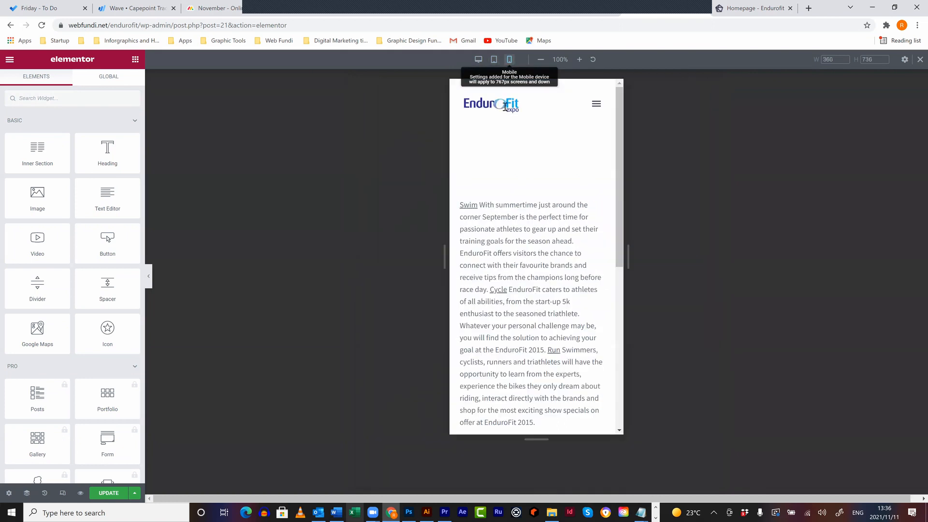
scroll(527, 319, "down", 8)
scroll(527, 319, "up", 8)
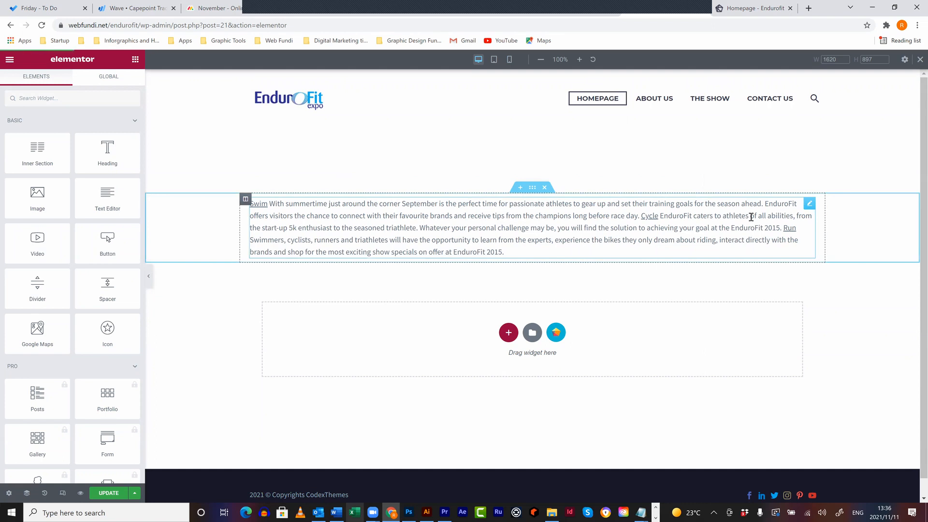
left_click(510, 60)
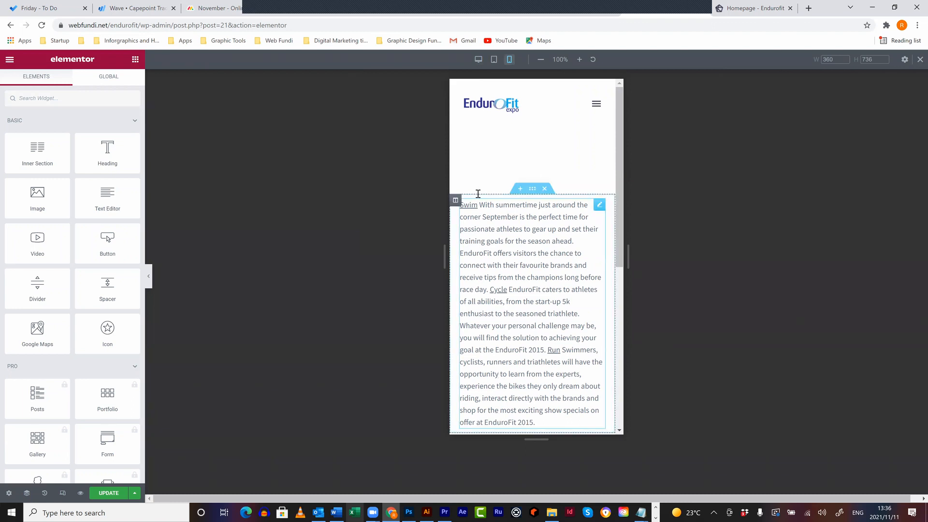
left_click(479, 60)
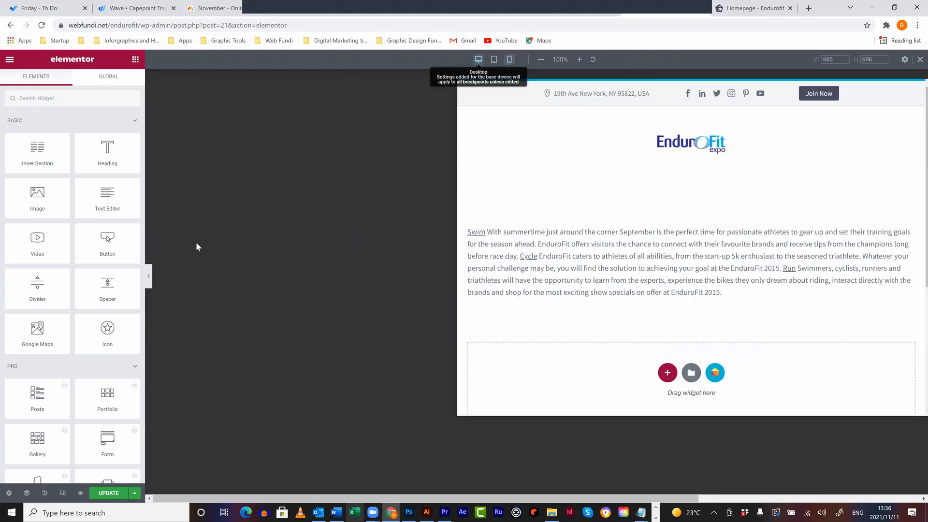
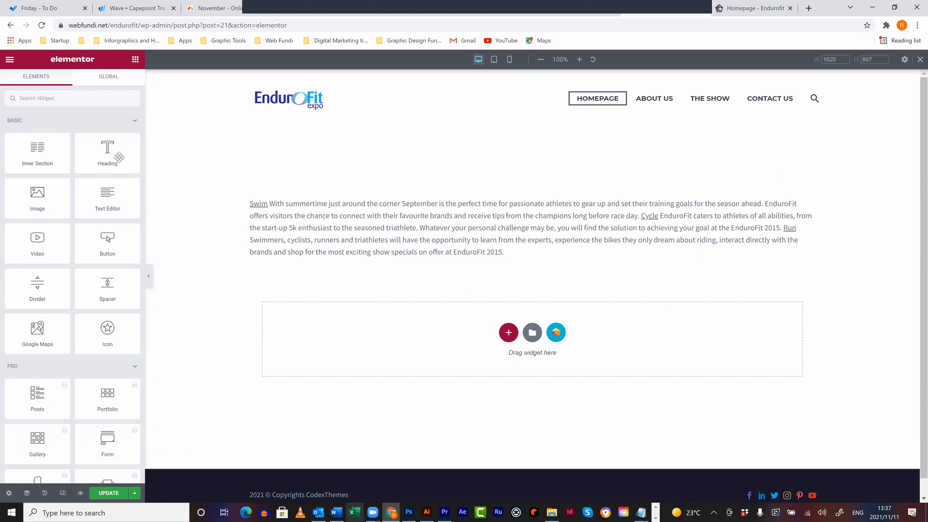
- Place a Heading widget above the welcome paragraph and a centred 'Click here' button below it
left_click_drag(117, 153, 318, 208)
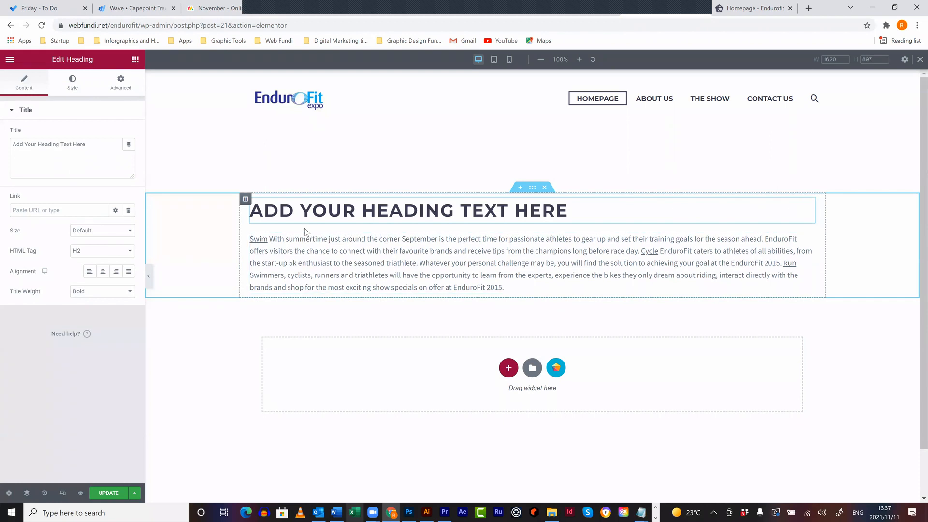
left_click(135, 60)
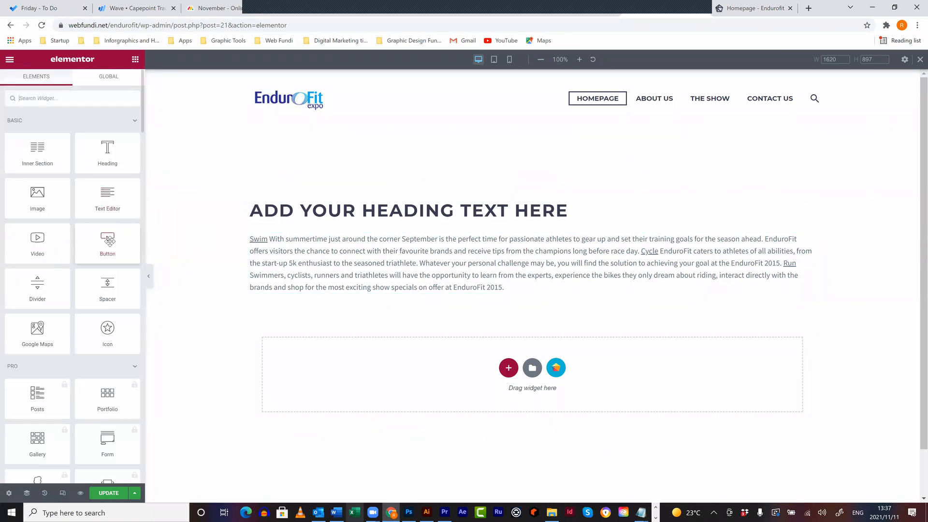
left_click_drag(109, 241, 525, 291)
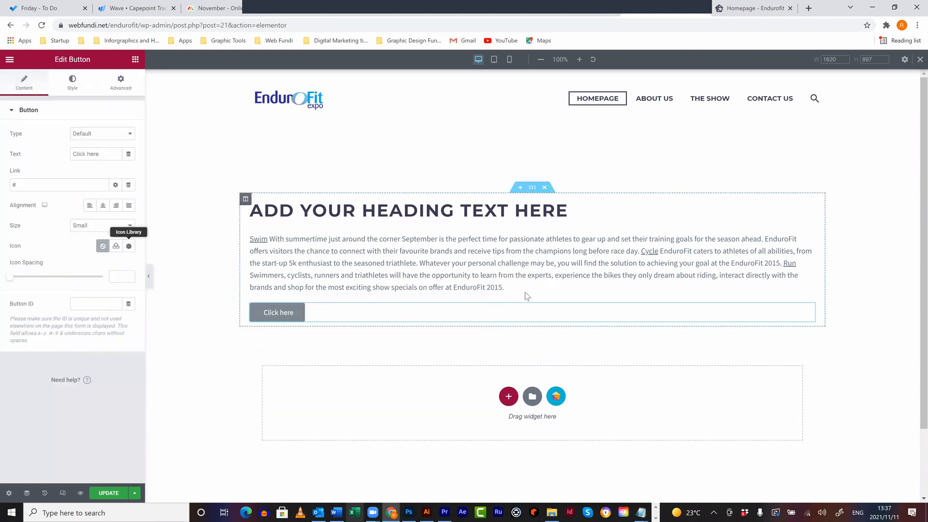
left_click(102, 205)
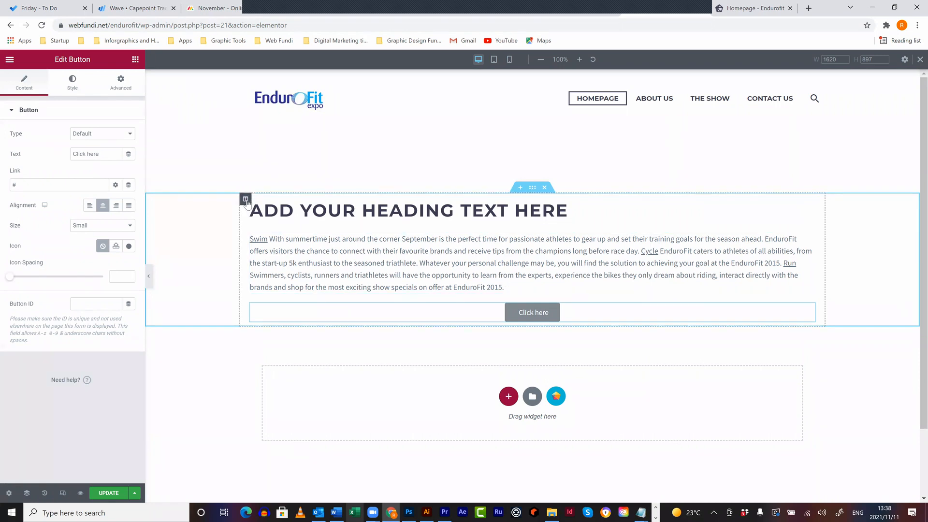
left_click(135, 59)
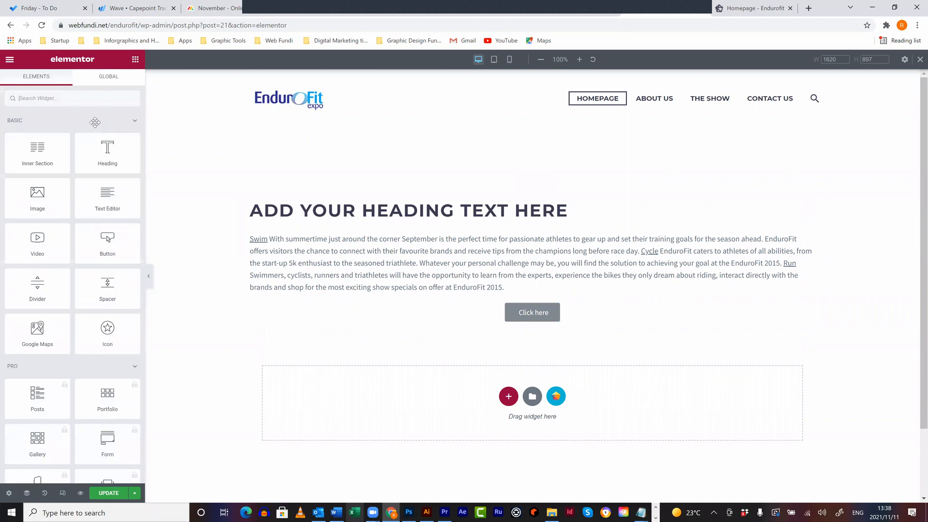
- Browse the widget list, then select the 'Add Your Heading Text Here' heading to edit it
scroll(91, 268, "down", 12)
scroll(91, 266, "down", 15)
scroll(92, 260, "up", 20)
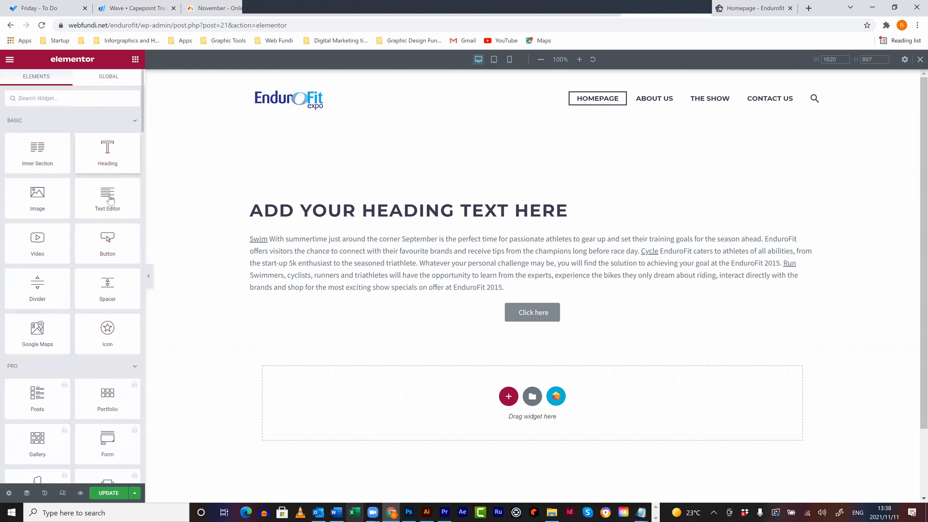
scroll(97, 203, "down", 4)
scroll(29, 295, "up", 2)
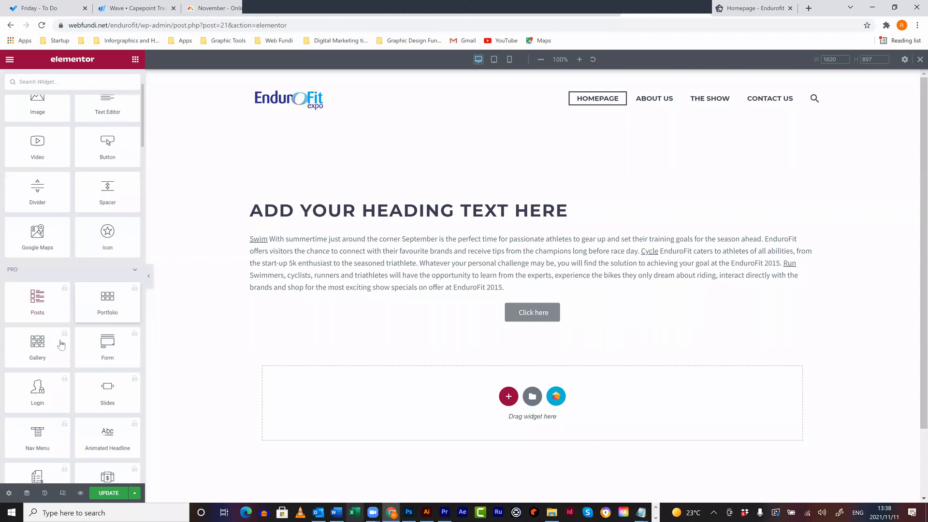
scroll(61, 345, "down", 12)
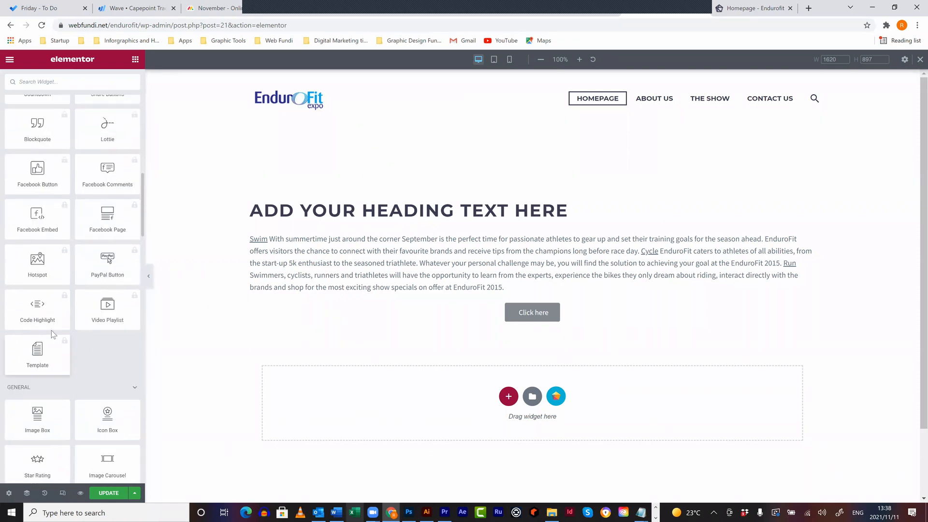
scroll(72, 288, "up", 4)
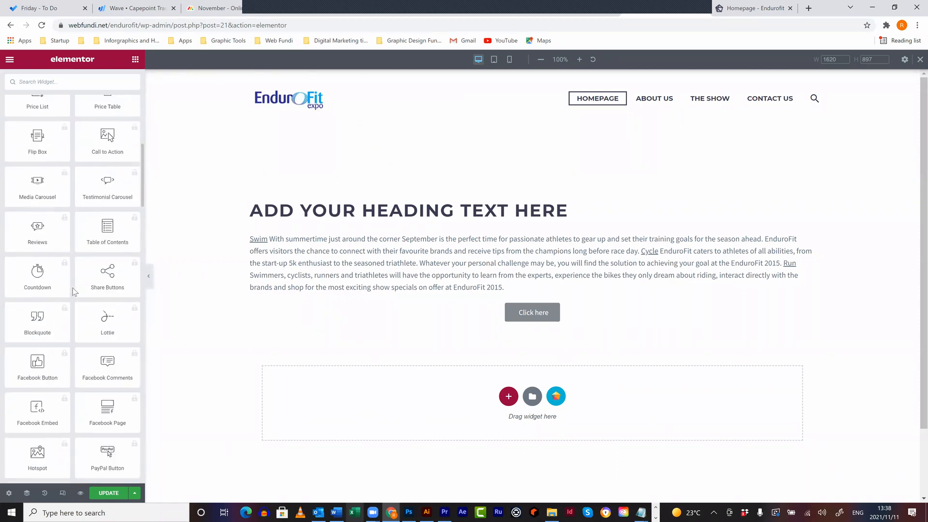
scroll(72, 286, "down", 5)
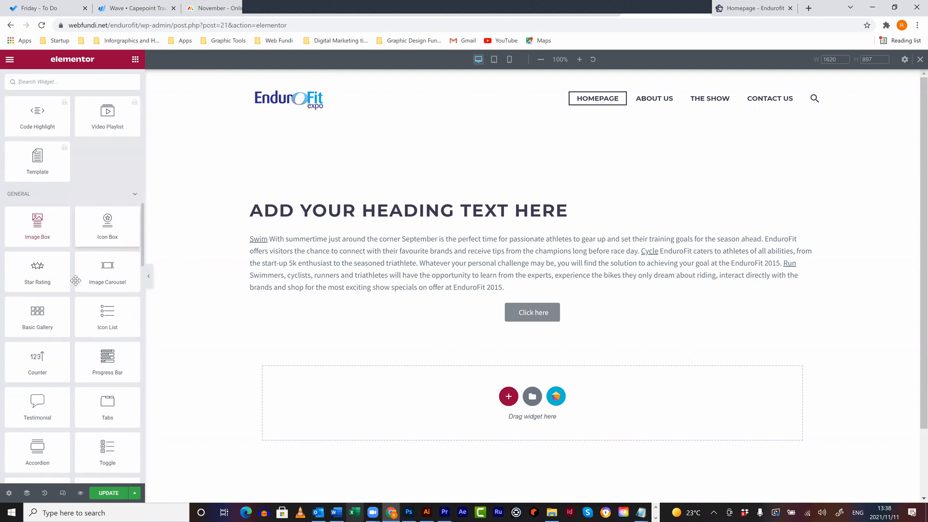
scroll(58, 339, "down", 4)
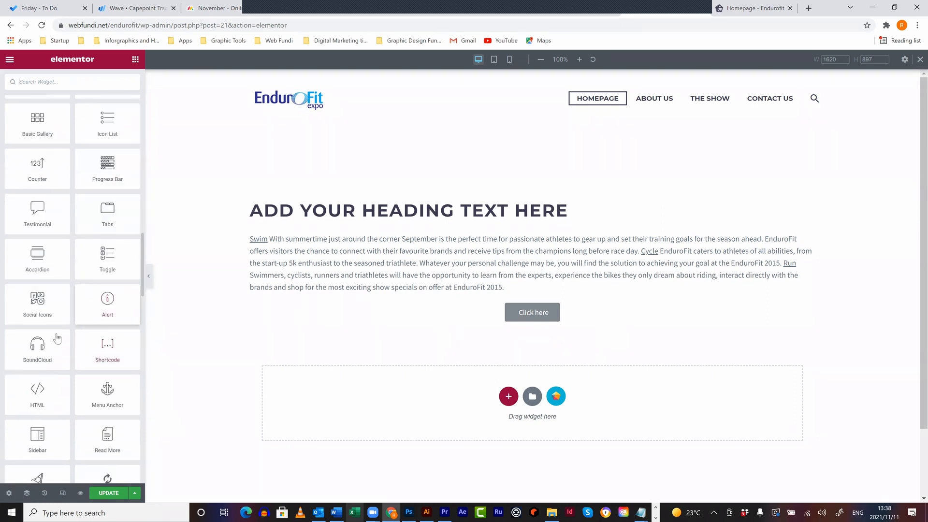
scroll(68, 321, "down", 5)
scroll(79, 305, "down", 5)
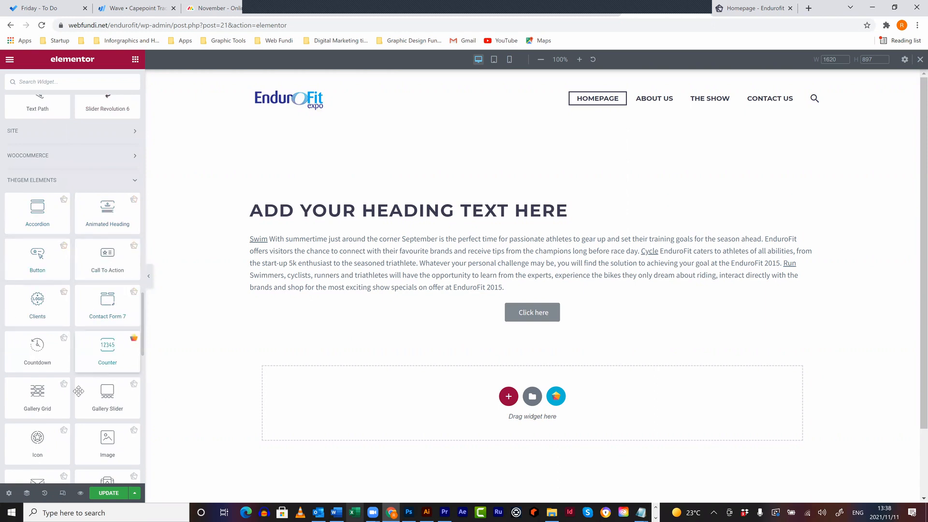
scroll(78, 392, "down", 8)
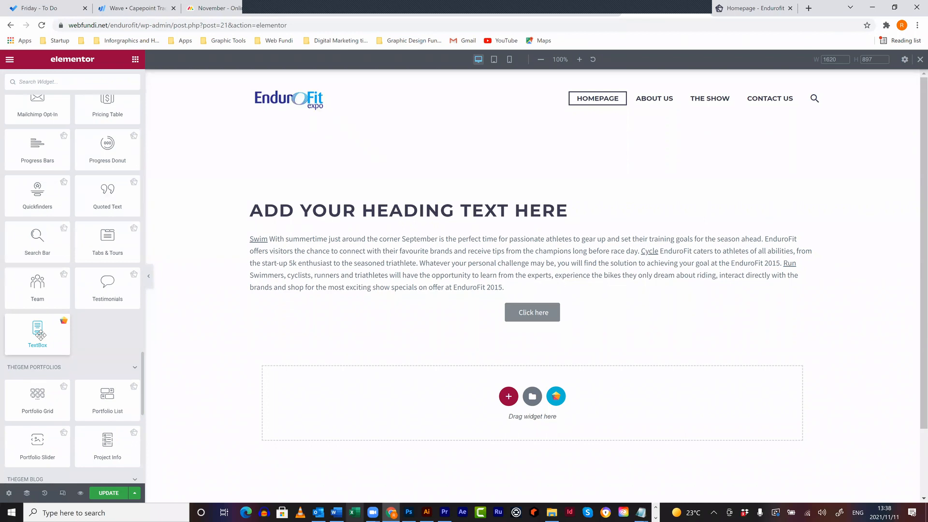
scroll(47, 294, "up", 4)
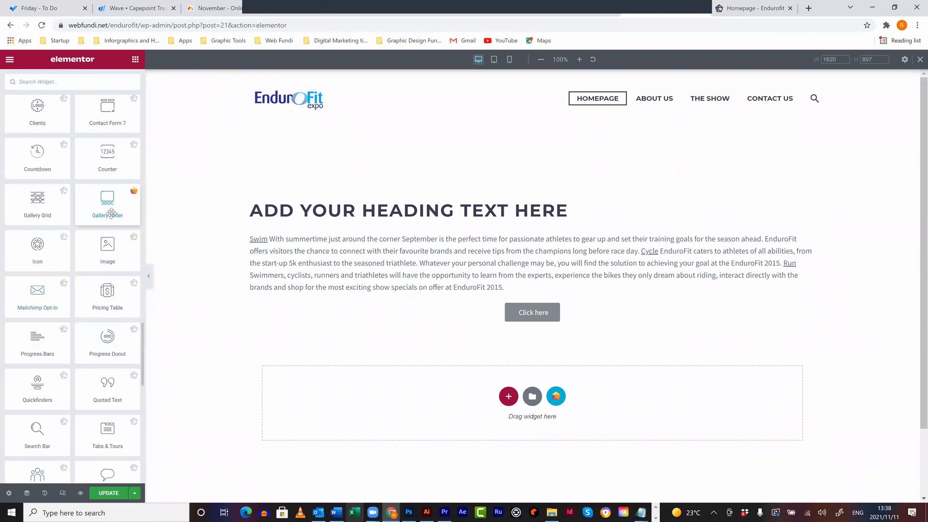
scroll(107, 217, "up", 4)
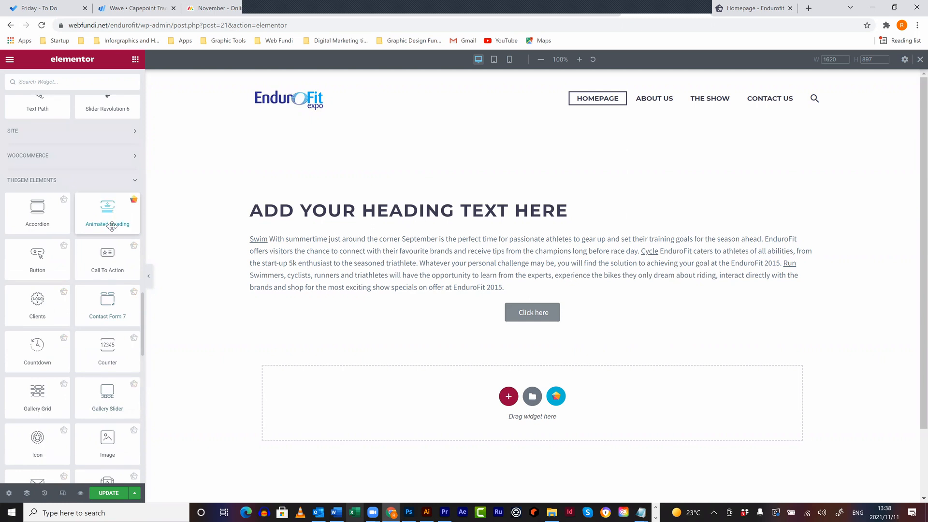
scroll(115, 225, "up", 5)
scroll(116, 225, "up", 10)
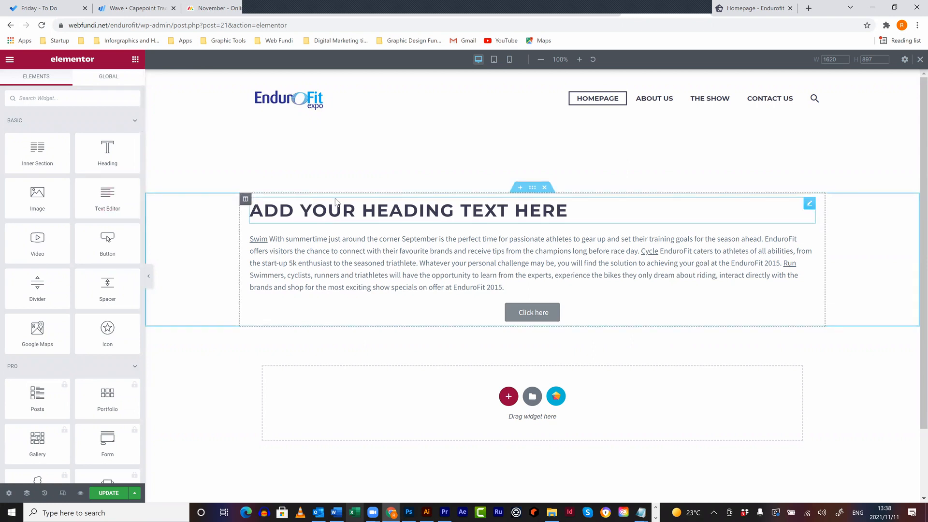
left_click(506, 213)
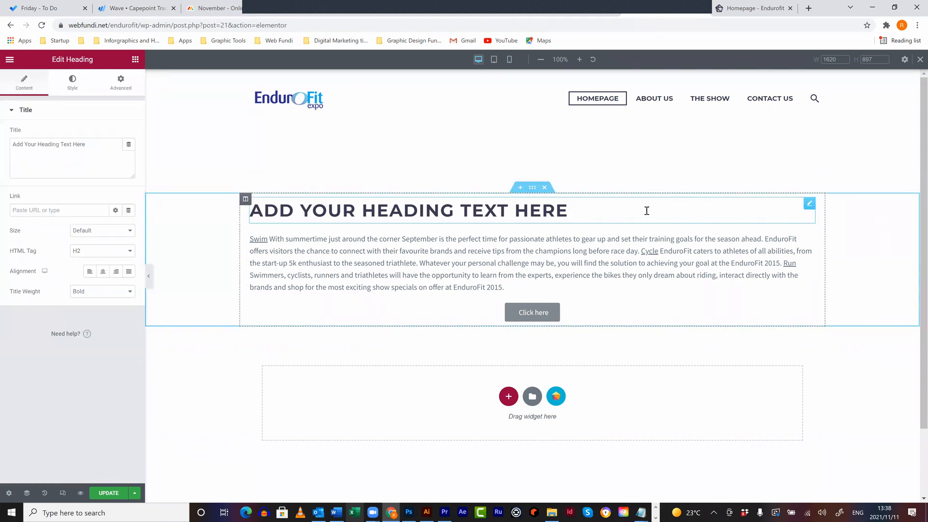
- Replace the placeholder heading title with 'Welcome to Endurofit'
left_click(295, 212)
left_click_drag(102, 143, 5, 143)
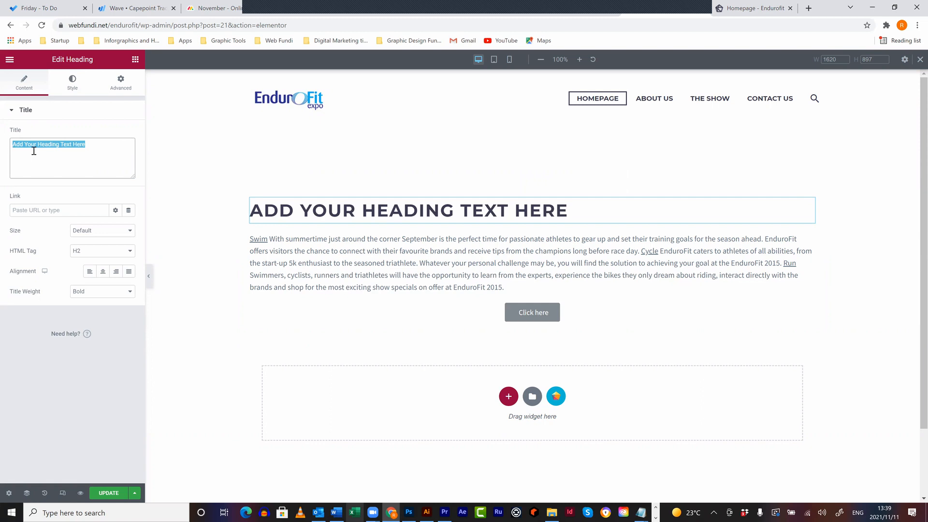
type("Welcoem")
key("BackSpace")
key("BackSpace")
type("me to En")
key("BackSpace")
type("ndurofit")
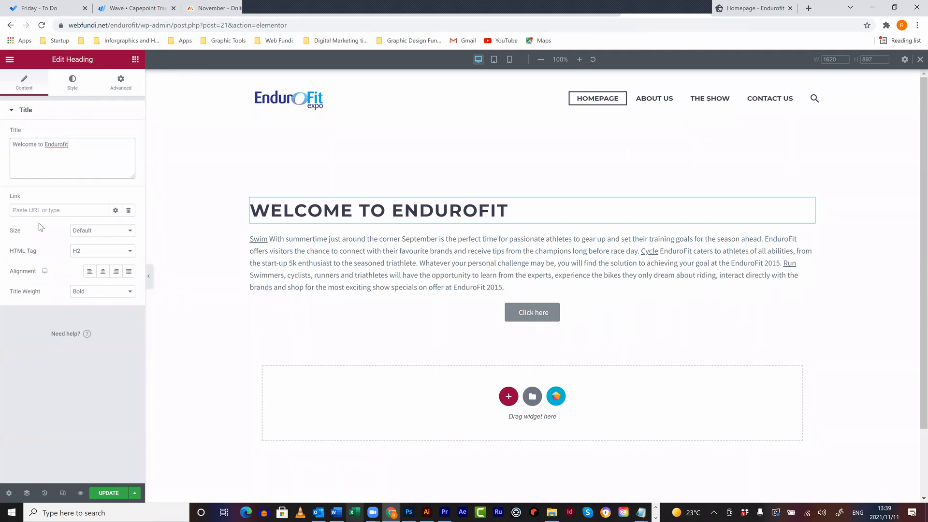
- Make the heading Large size with an H5 tag and centre alignment
left_click(104, 231)
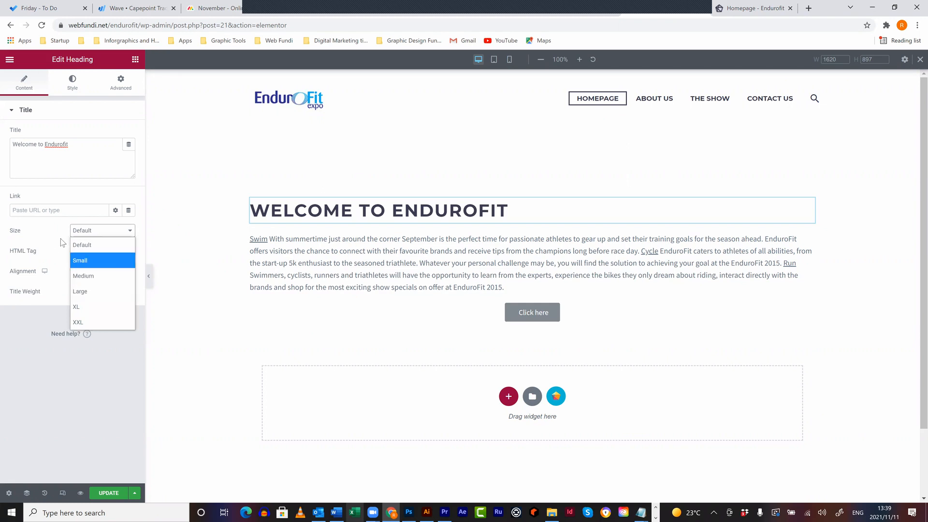
left_click(94, 275)
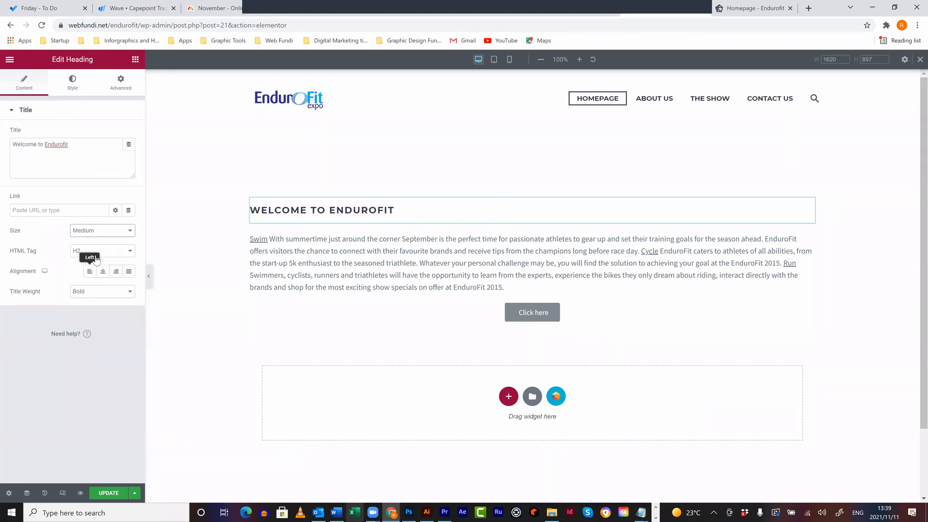
left_click(107, 231)
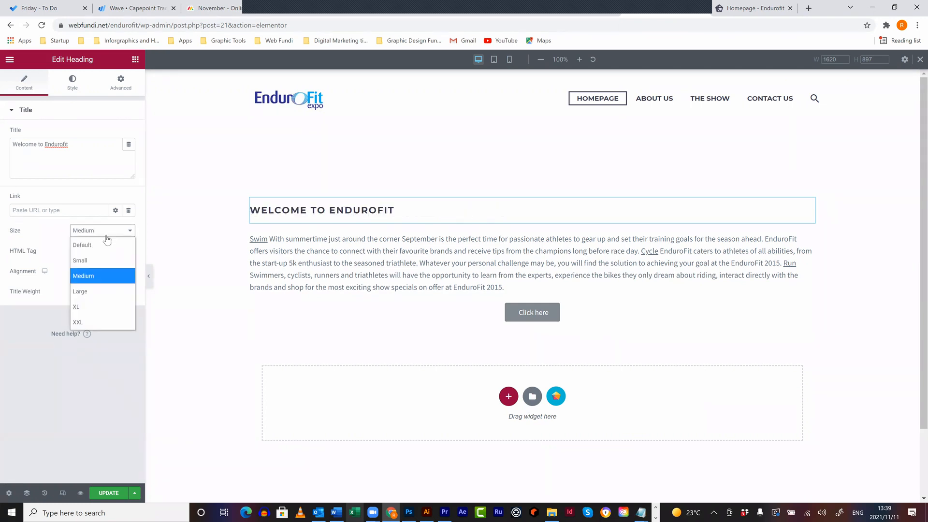
left_click(85, 291)
left_click(97, 250)
left_click(84, 296)
left_click(91, 251)
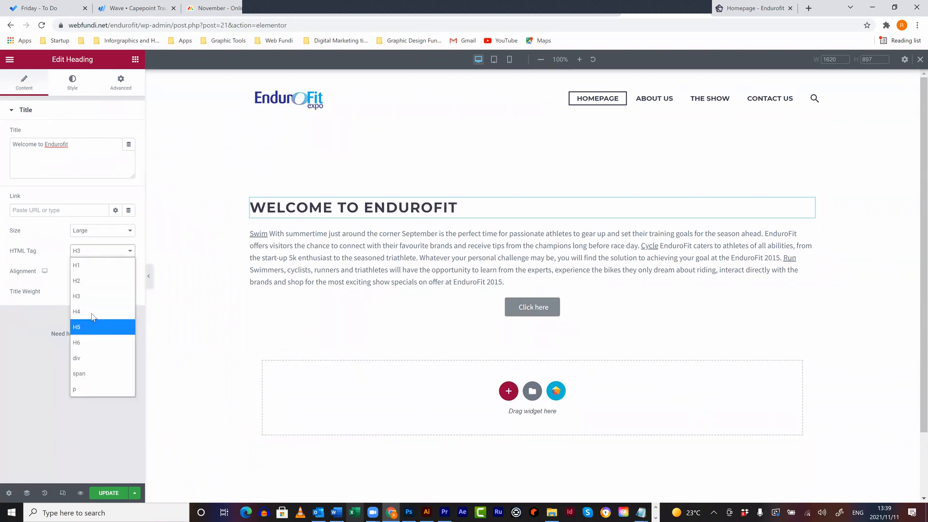
left_click(92, 311)
left_click(94, 256)
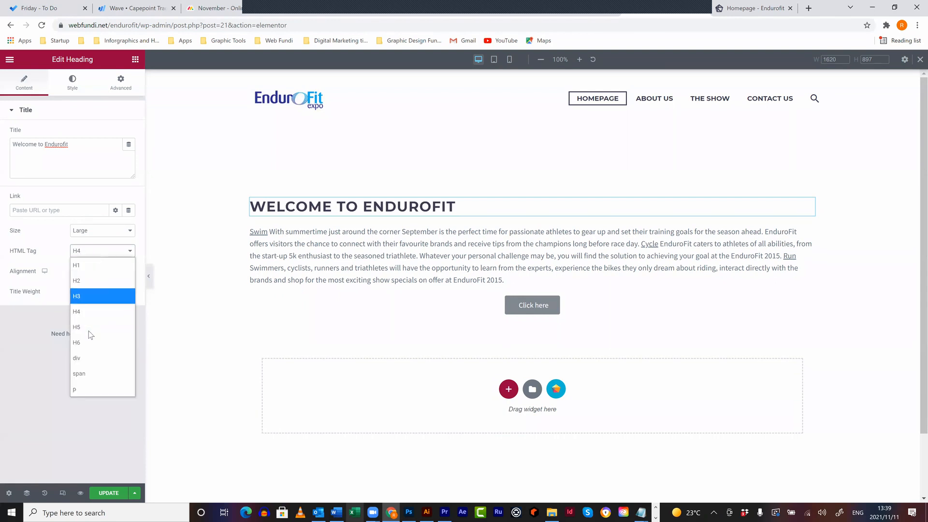
left_click(89, 327)
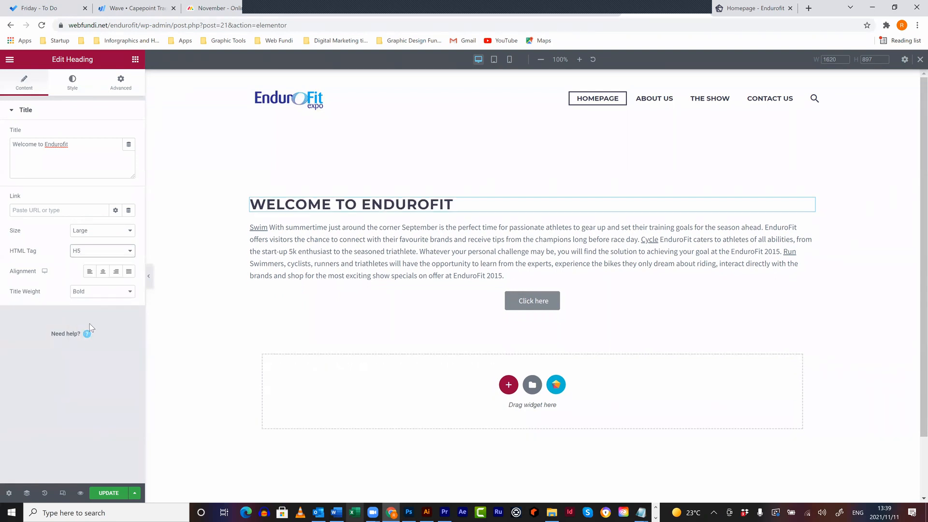
left_click(108, 271)
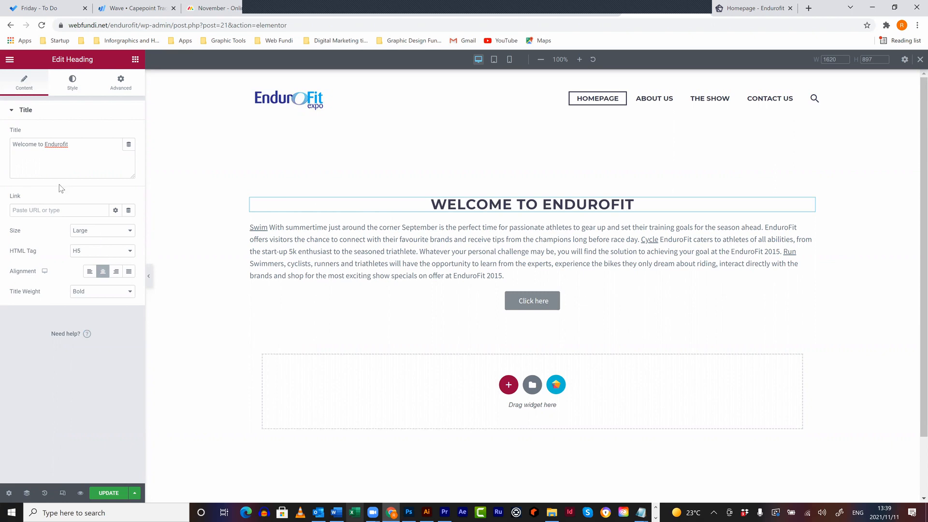
left_click(27, 86)
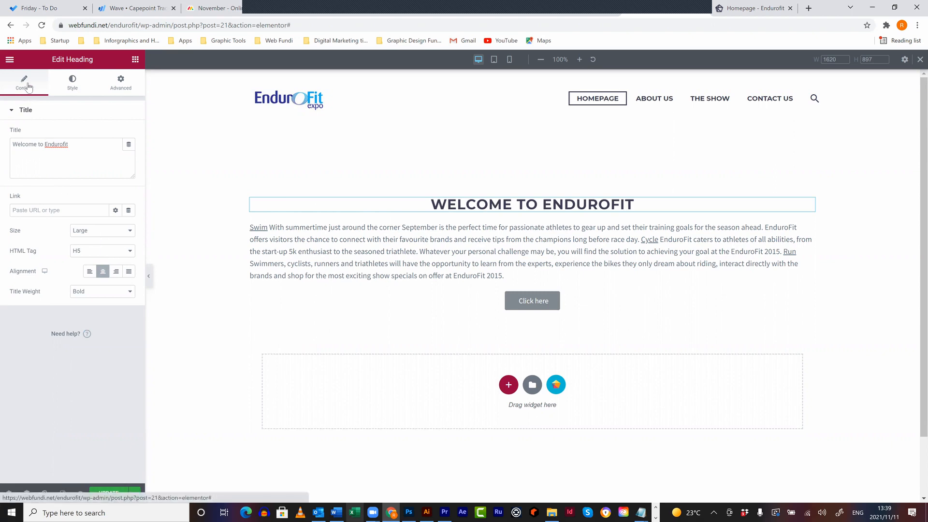
- Look through the heading's Style, Advanced and Content settings
left_click(72, 85)
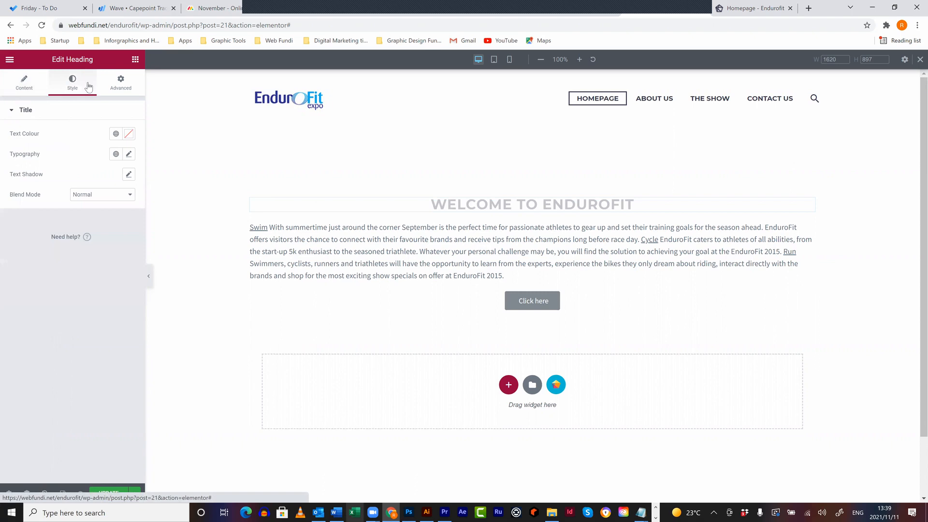
left_click(117, 79)
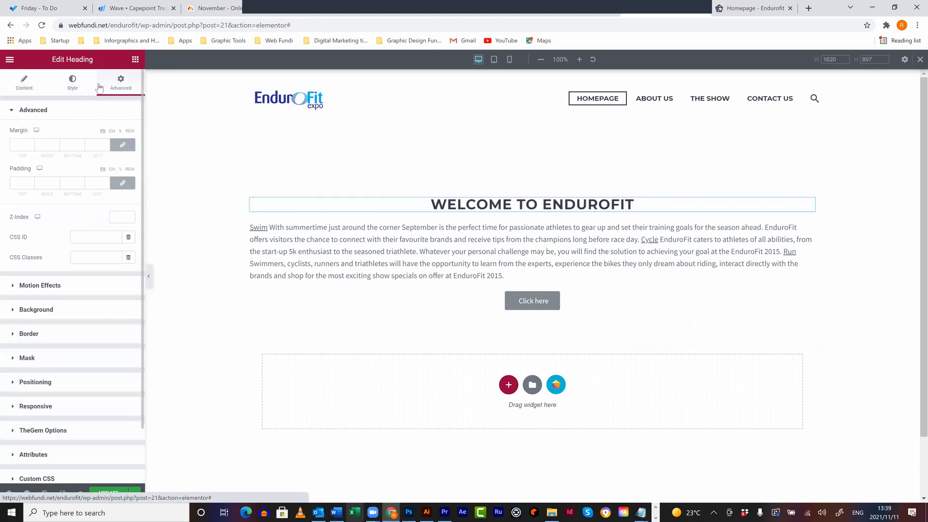
left_click(74, 86)
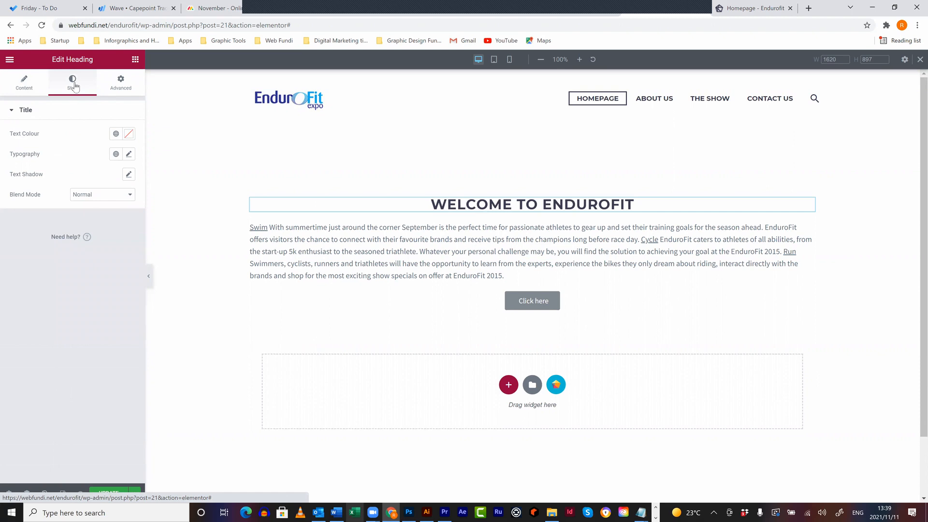
left_click(27, 87)
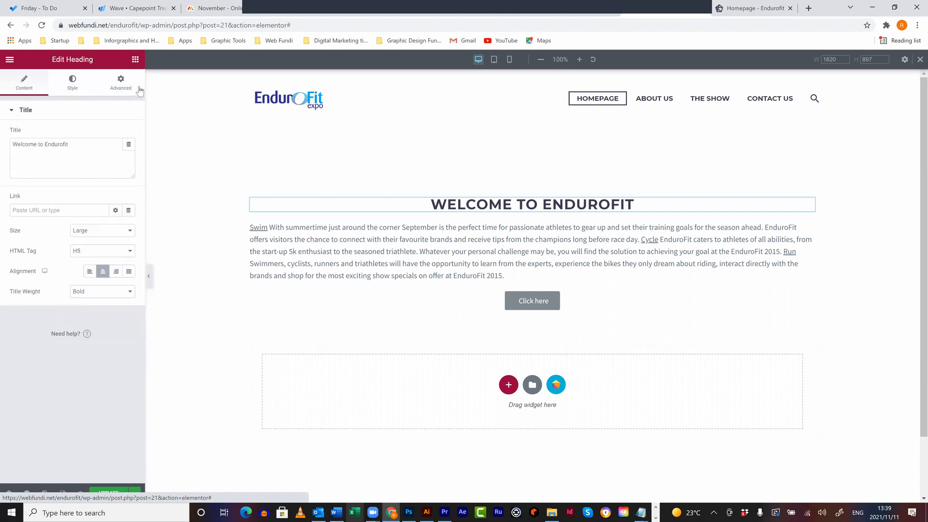
left_click(74, 85)
left_click(124, 85)
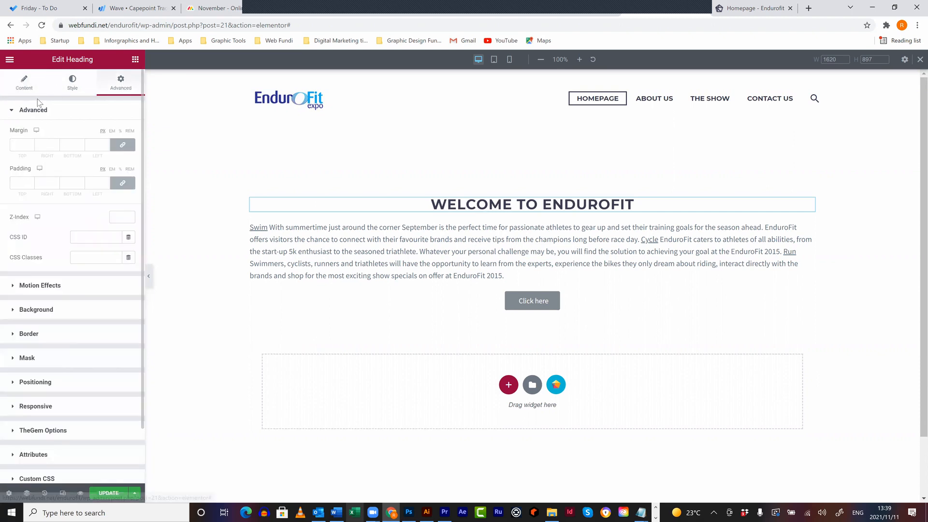
left_click(29, 88)
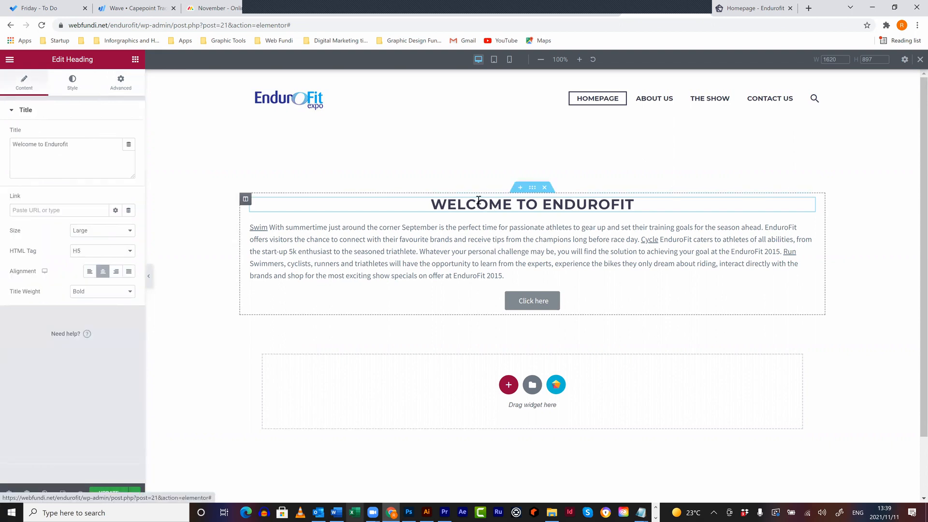
left_click(73, 85)
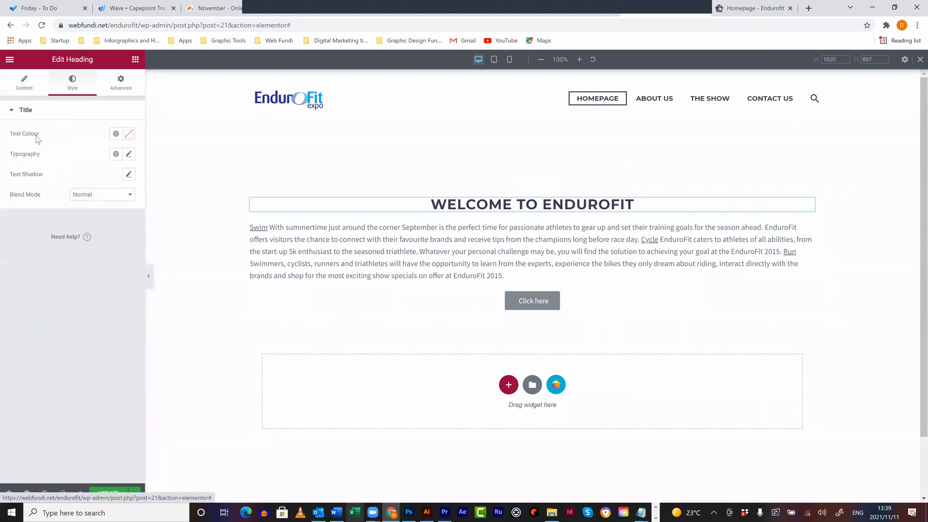
- Set the heading text colour to bright blue #00B6FF
left_click(128, 134)
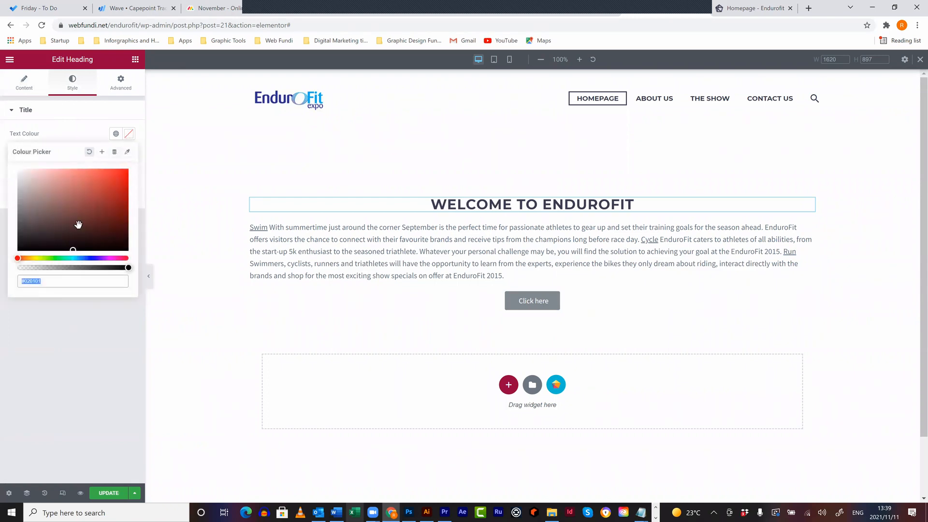
left_click(75, 258)
mouse_move(92, 203)
left_mouse_down()
mouse_move(123, 171)
mouse_move(83, 167)
mouse_move(65, 201)
mouse_move(94, 203)
left_mouse_up()
left_click_drag(73, 258, 79, 259)
left_click_drag(109, 183, 152, 164)
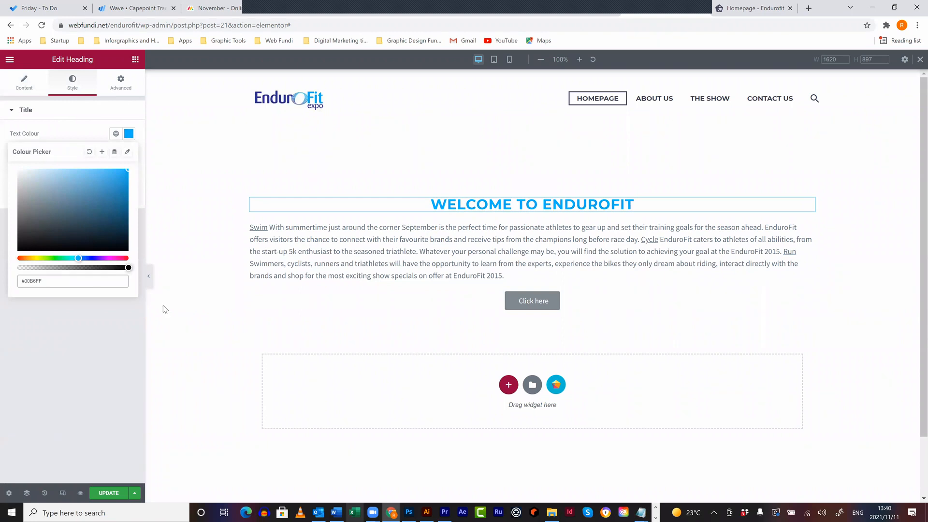
left_click(76, 340)
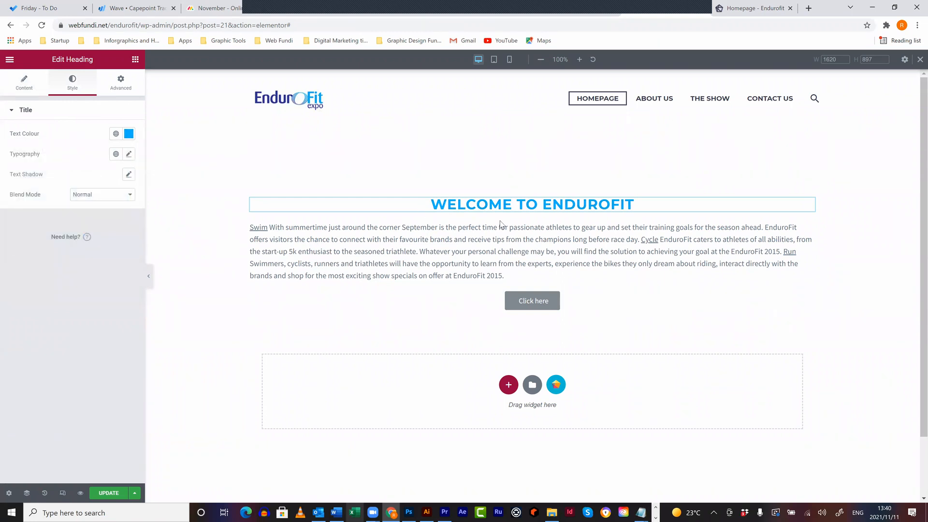
left_click(129, 155)
- Set the heading font to Helvetica at size 25
left_click(106, 198)
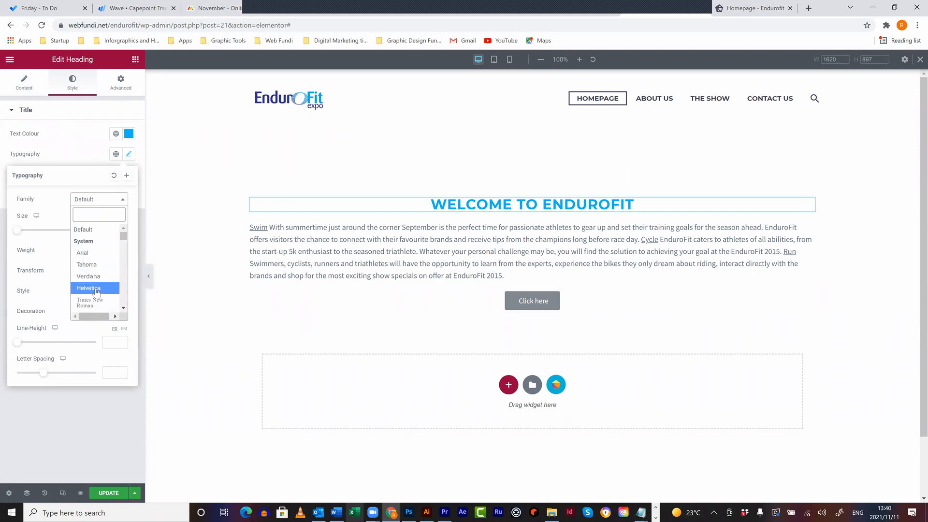
left_click(97, 289)
left_click_drag(22, 233, 35, 234)
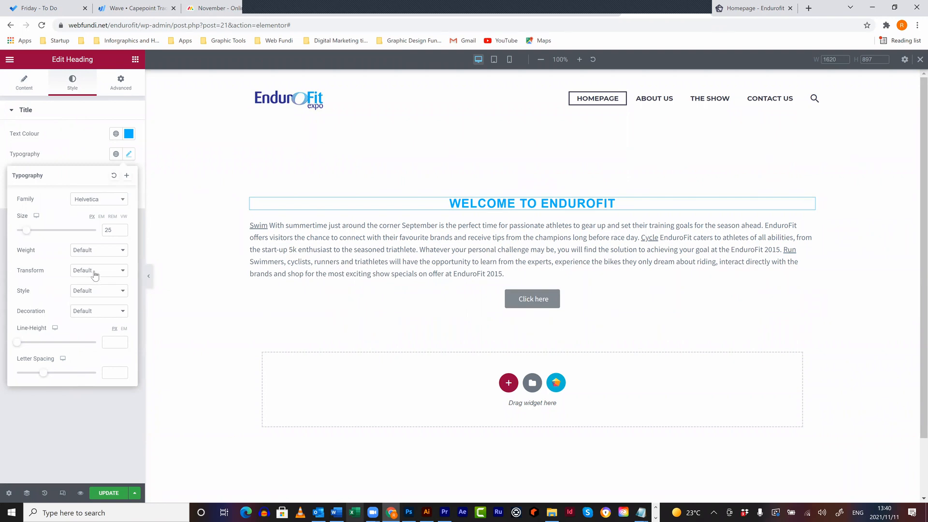
left_click(89, 143)
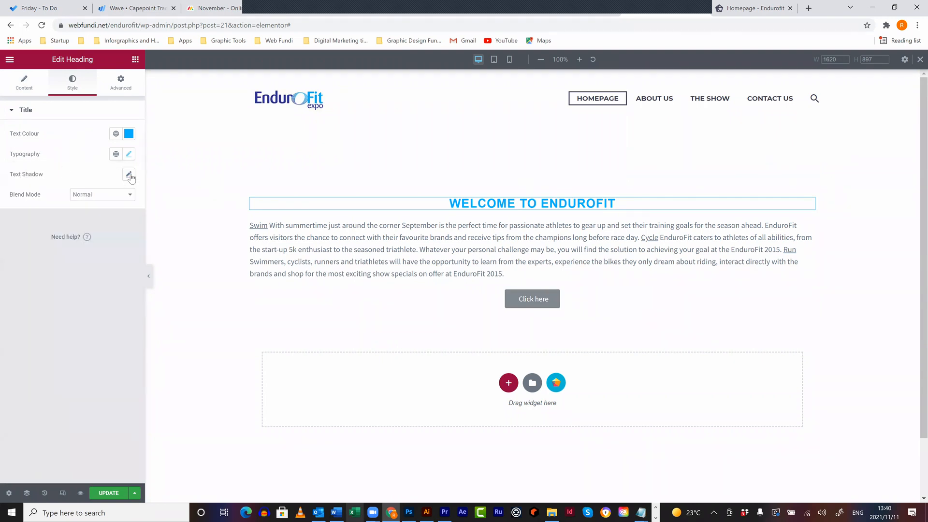
left_click(116, 83)
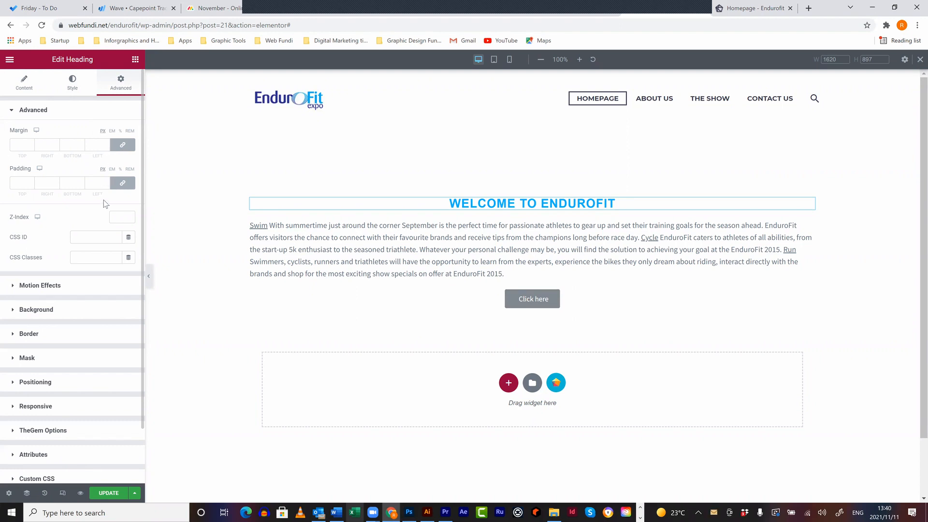
left_click(15, 286)
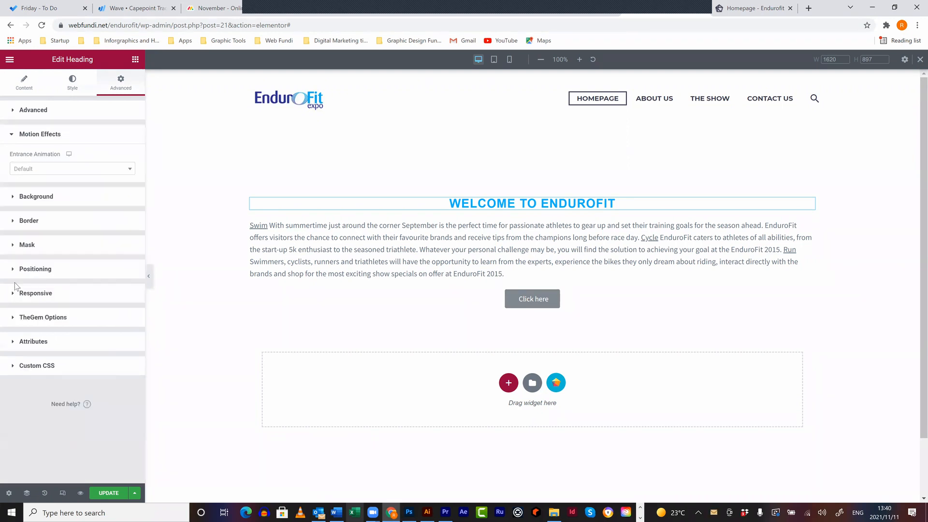
- Give the Welcome to Endurofit heading a Fade In entrance animation
left_click(130, 168)
left_click(66, 221)
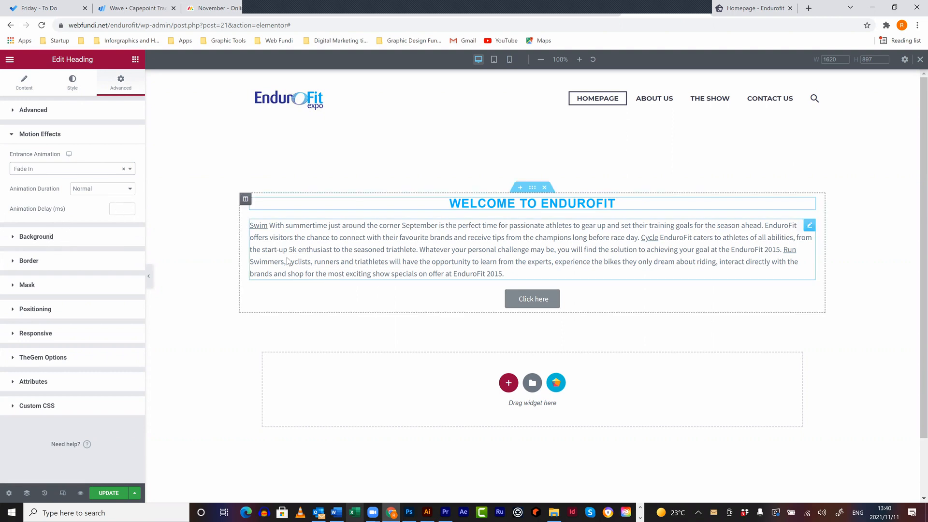
left_click(42, 244)
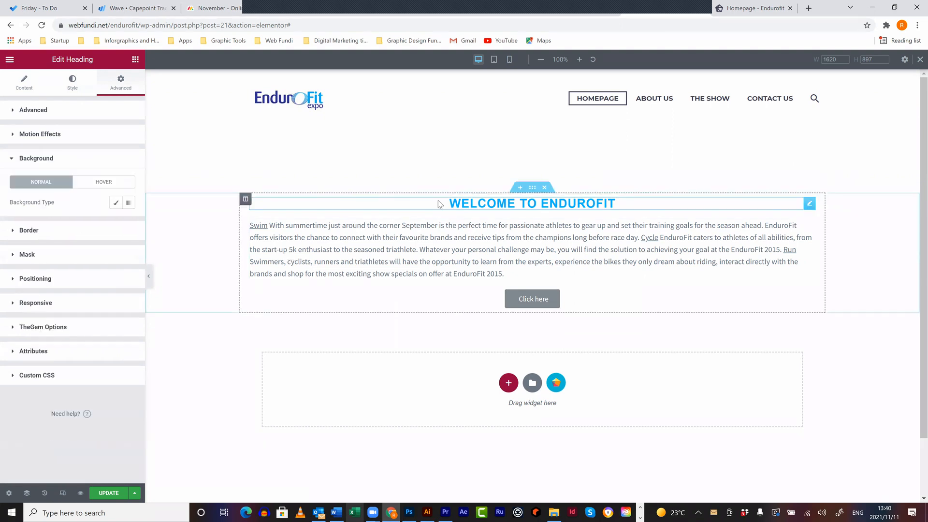
left_click(47, 233)
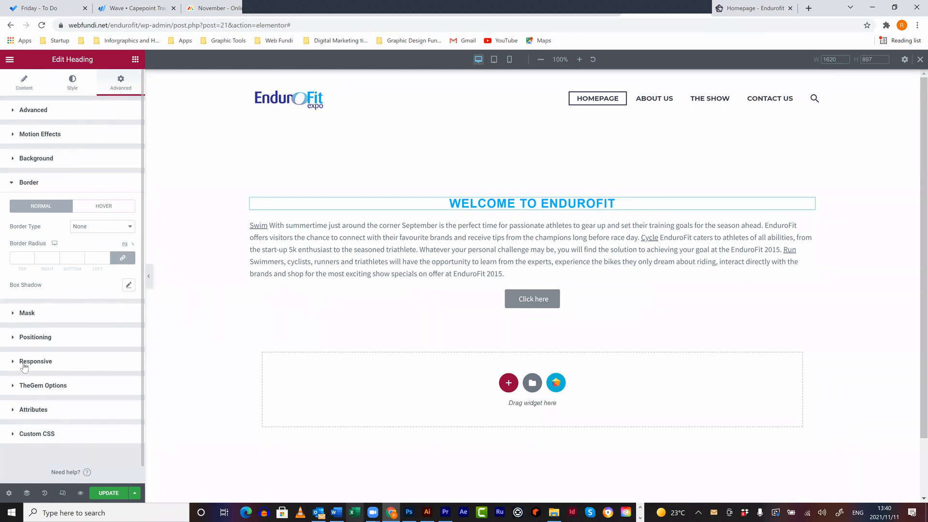
left_click(69, 92)
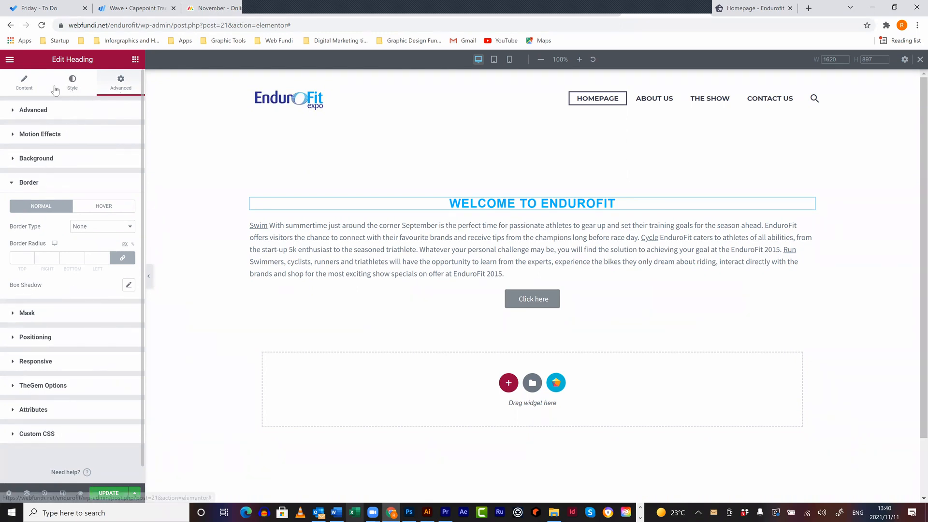
left_click(24, 88)
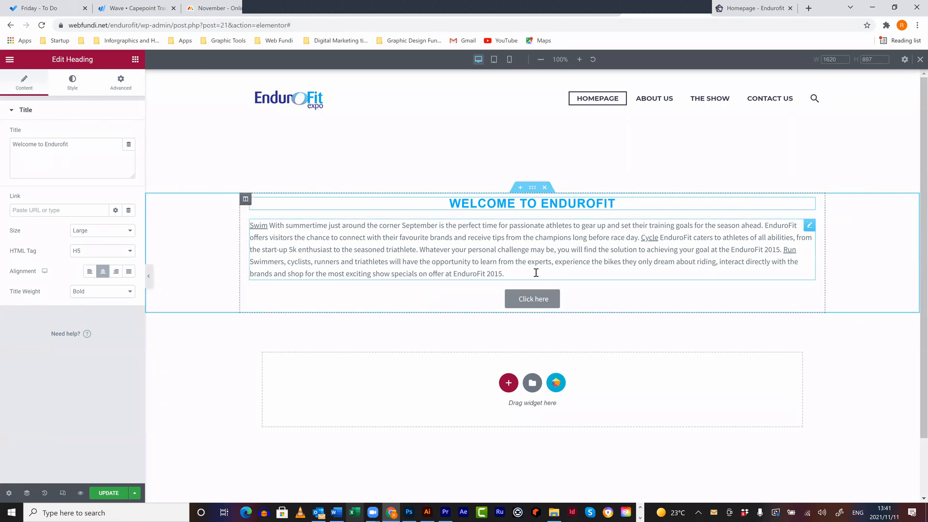
right_click(532, 190)
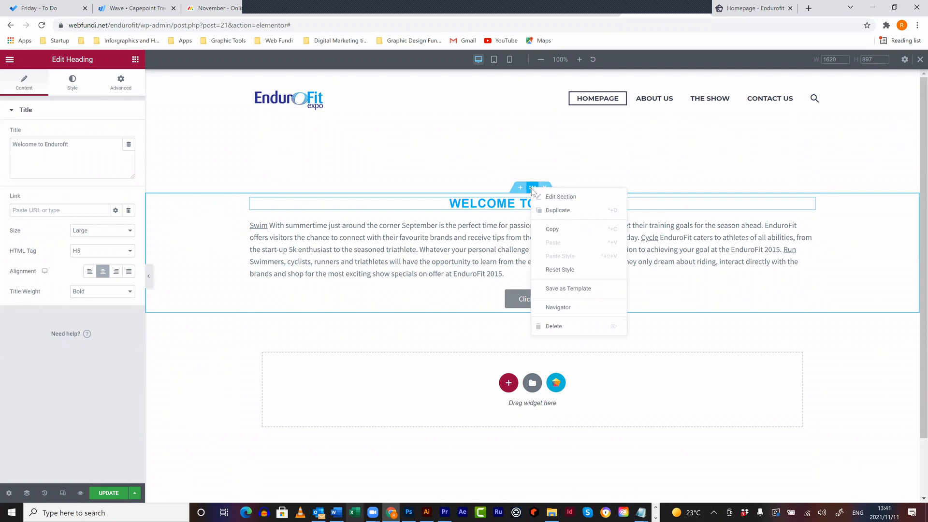
left_click(560, 209)
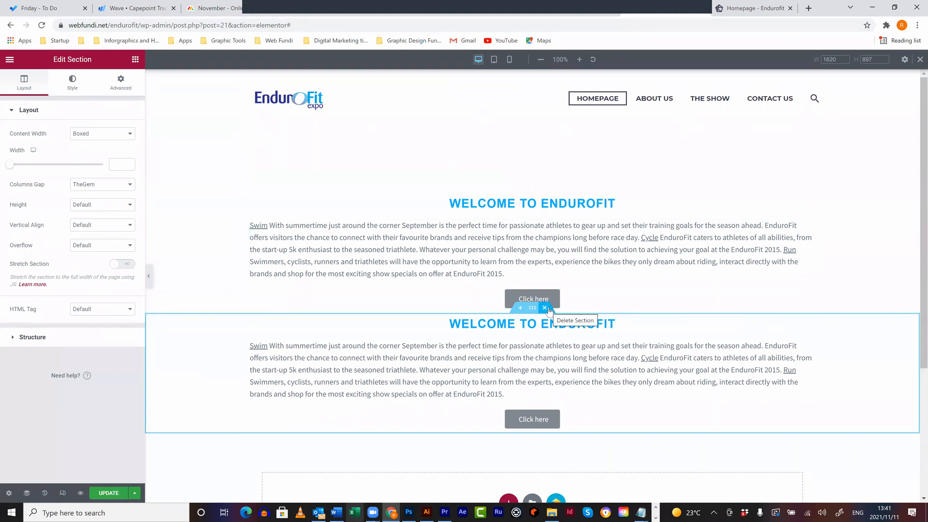
right_click(828, 329)
left_click(828, 463)
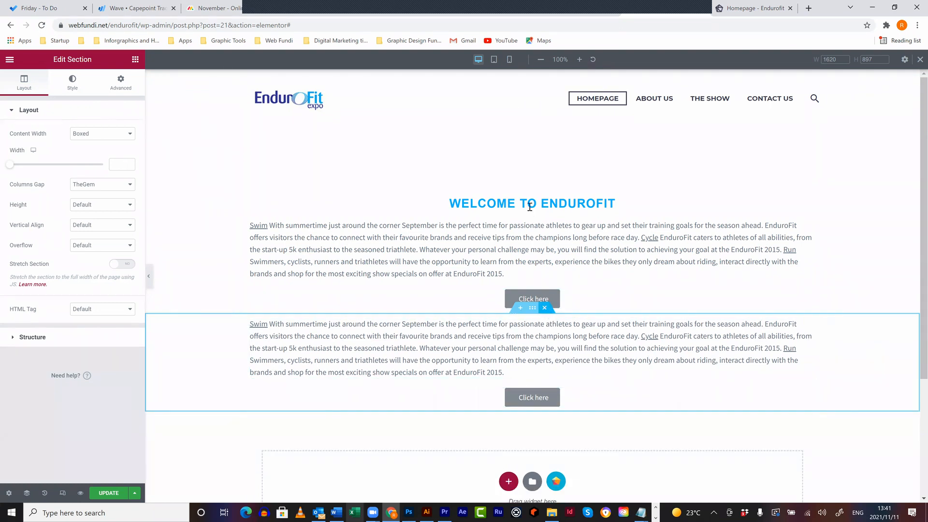
key("Delete")
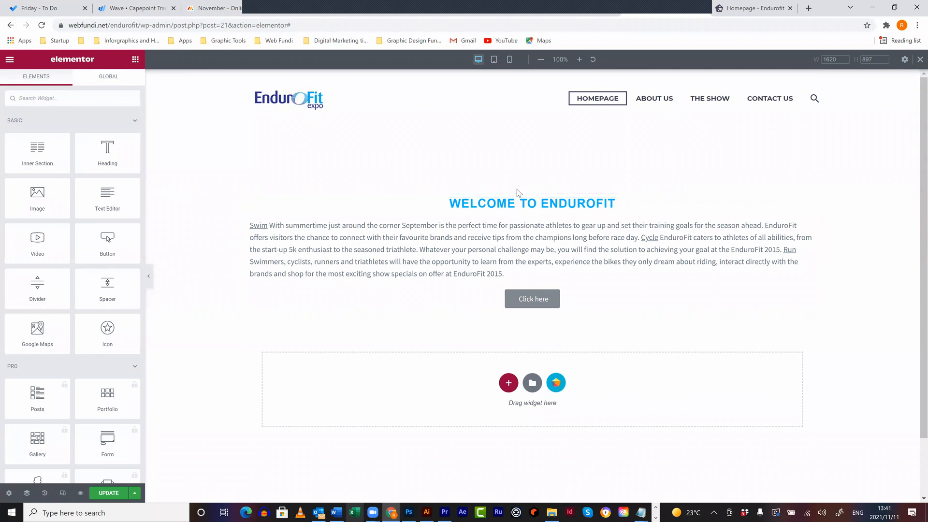
- Insert a one-column section above the Welcome section with a 393 px minimum height
left_click(521, 188)
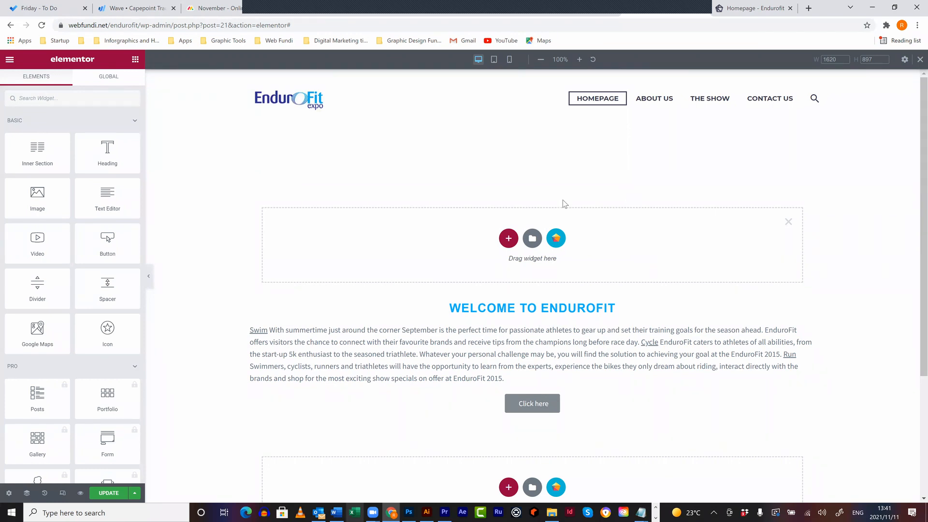
left_click(509, 239)
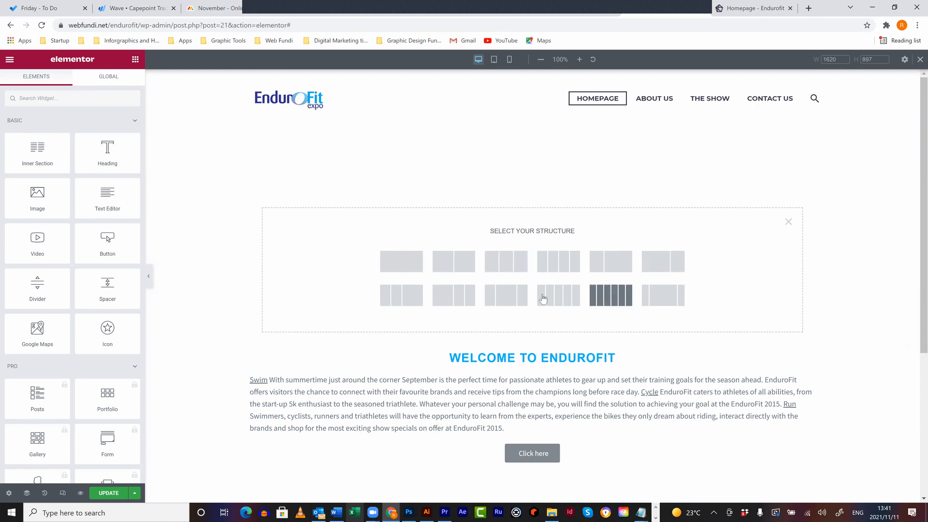
left_click(396, 261)
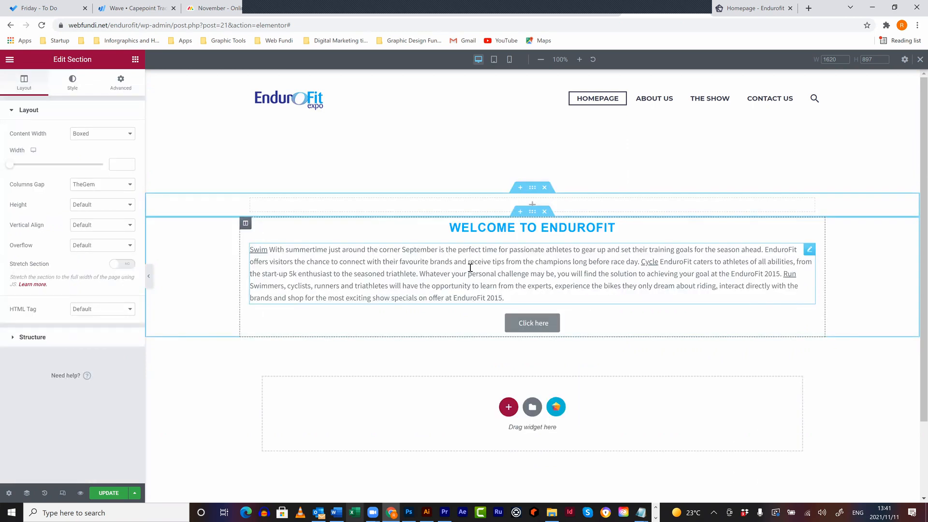
right_click(181, 204)
left_click(38, 209)
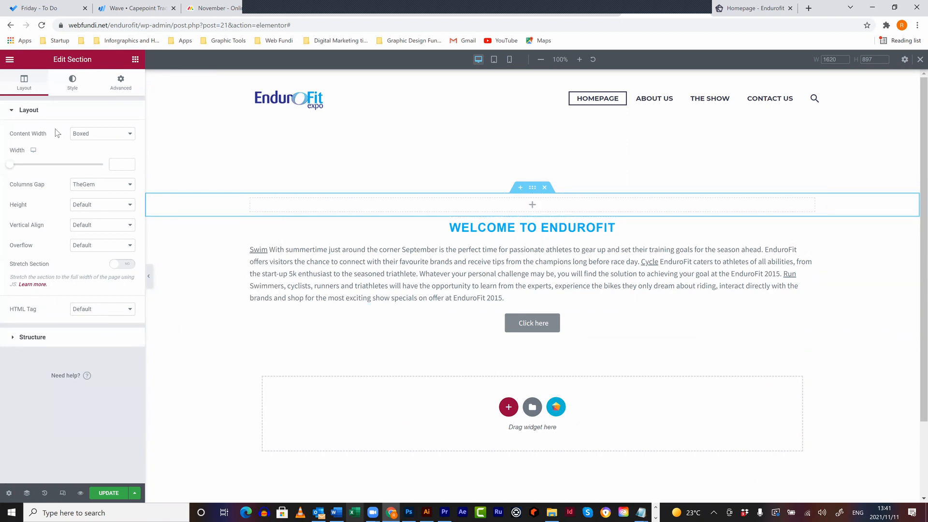
left_click(110, 208)
left_click(100, 250)
left_click_drag(35, 237, 36, 241)
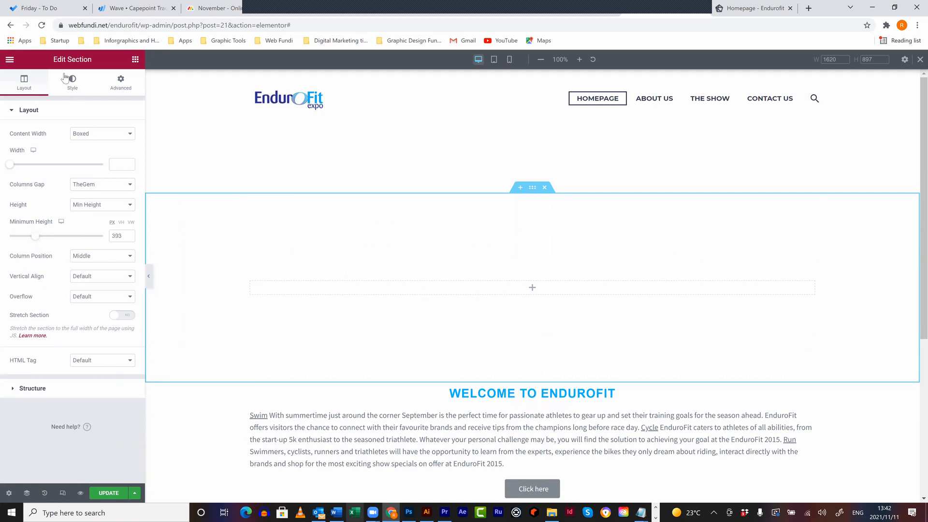
- Switch the new section's background type to Slideshow
left_click(68, 91)
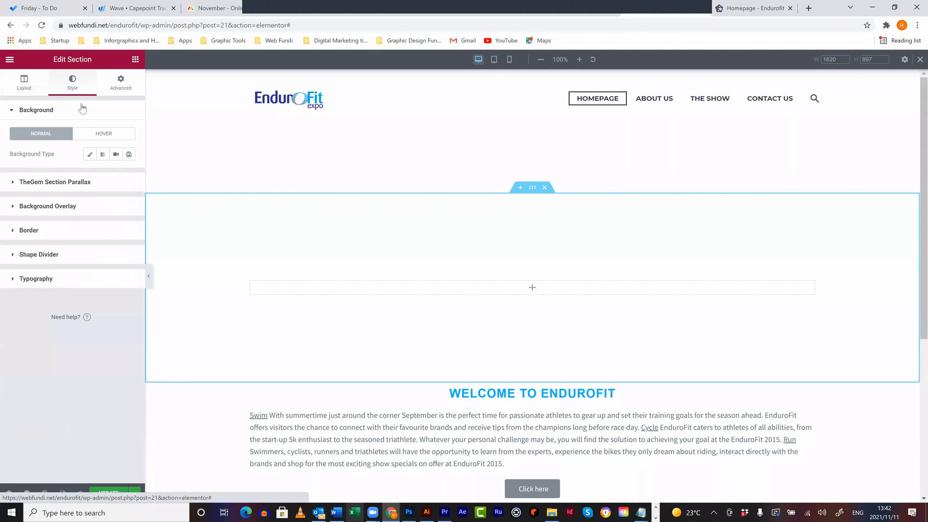
left_click(129, 155)
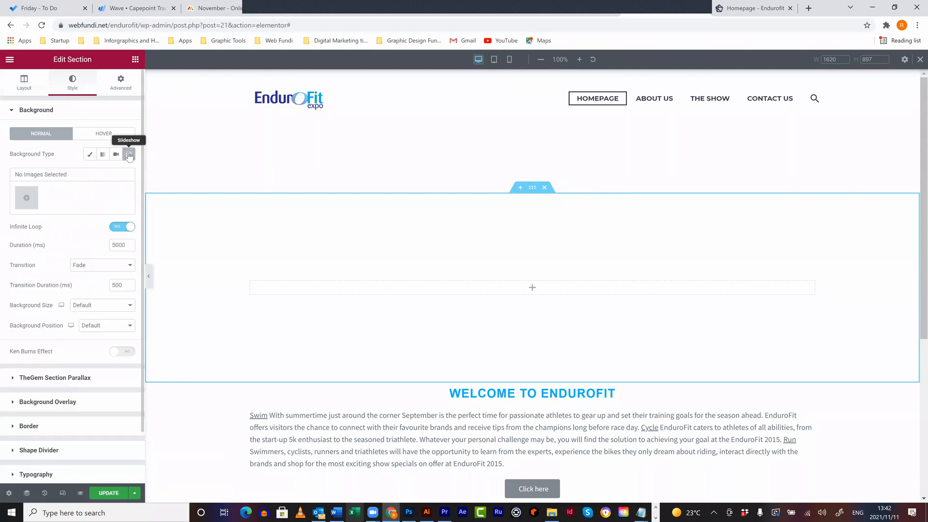
left_click(38, 202)
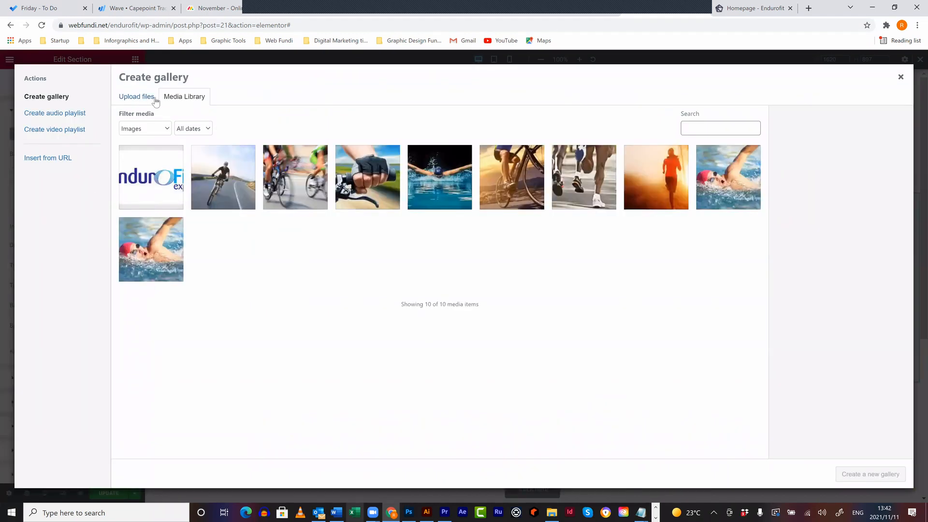
- Upload cyclesmall.jpg, cyclke.jpg and runsmall.jpg from WebsiteImages and create the slideshow gallery
left_click(155, 102)
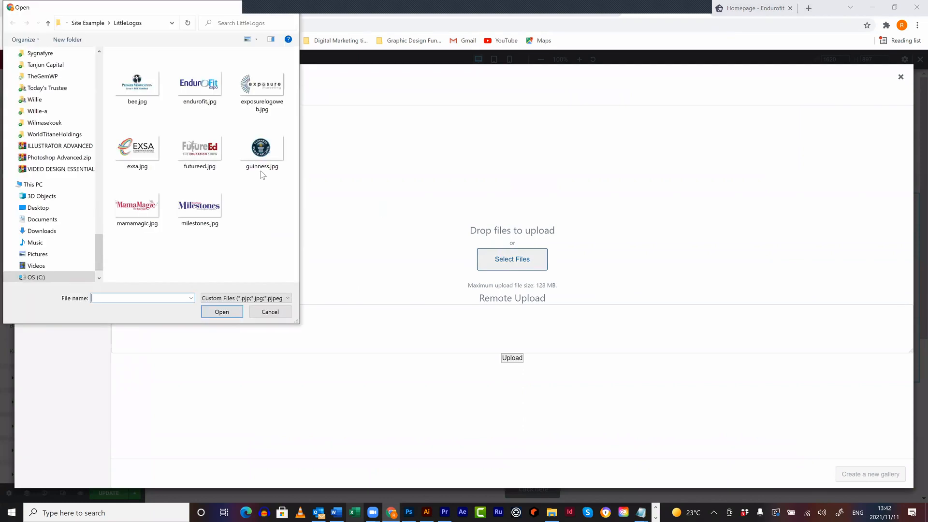
left_click(95, 23)
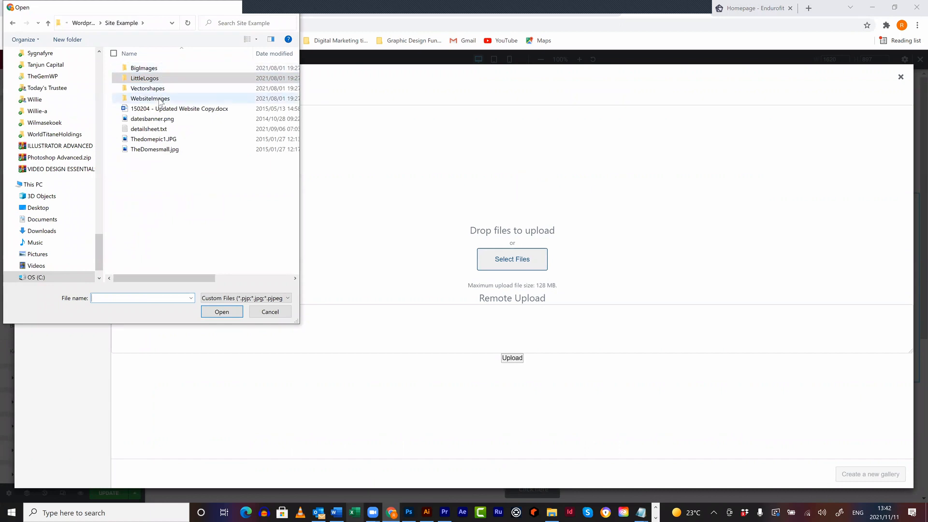
left_click(160, 100)
double_click(161, 101)
left_click(200, 85)
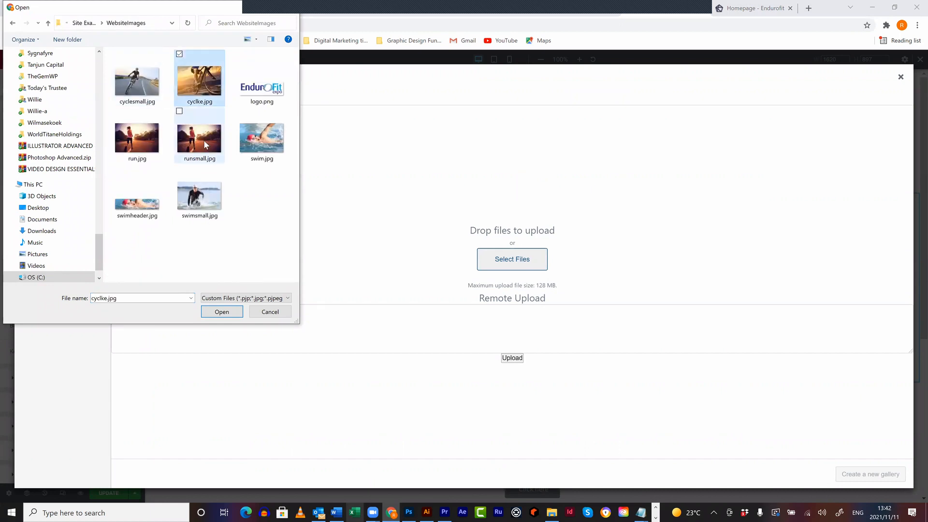
left_click(204, 140, "shift")
left_click(207, 135)
left_click(206, 87, "ctrl")
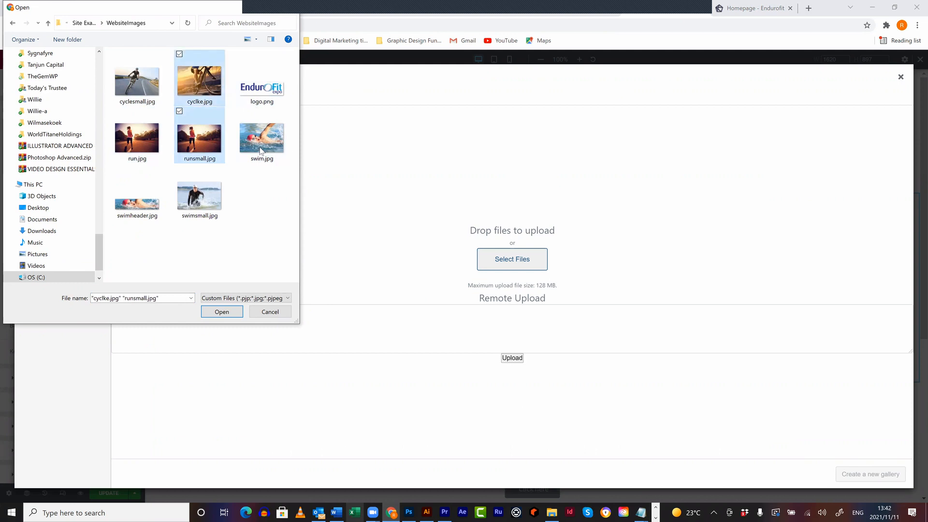
left_click(145, 91, "ctrl")
left_click(222, 312)
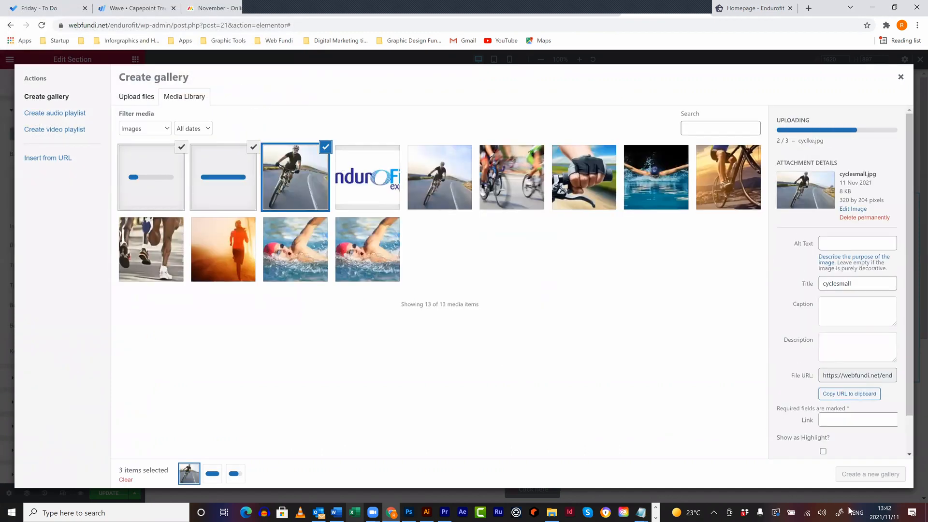
left_click(863, 475)
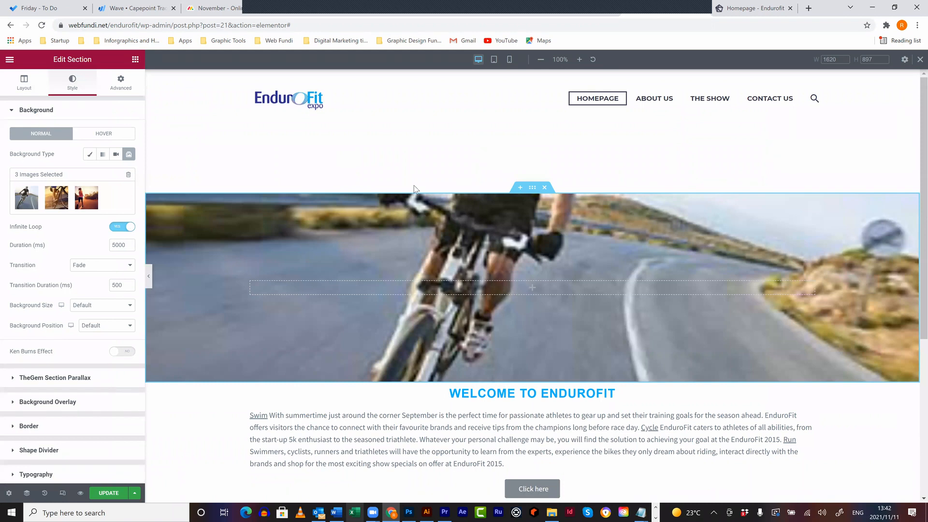
- Remove the road cyclist photo from the slideshow gallery and add a newly uploaded cyclke.jpg
scroll(582, 223, "down", 2)
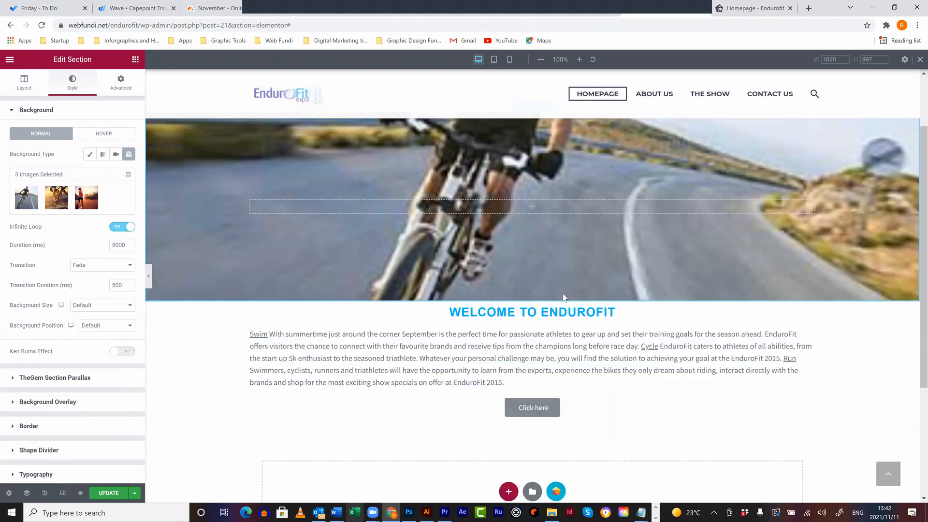
scroll(161, 265, "up", 2)
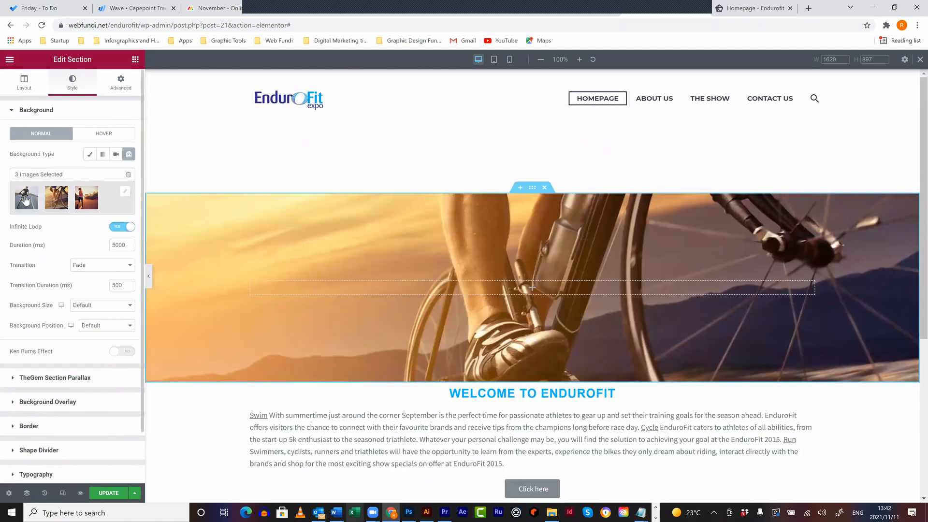
left_click(26, 199)
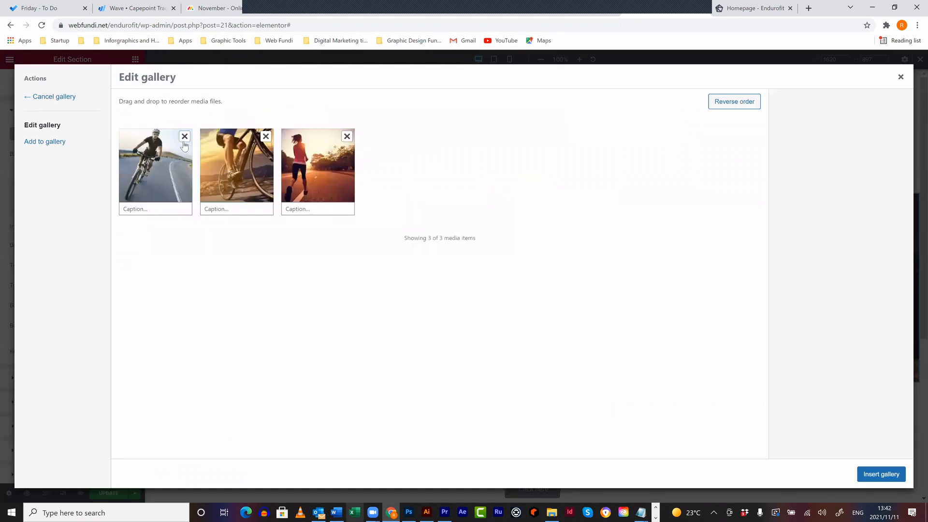
left_click(184, 140)
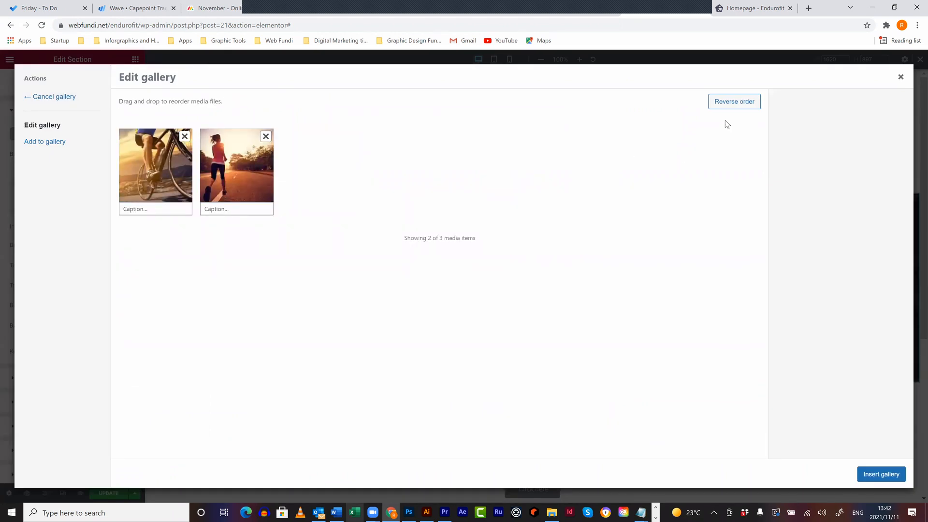
left_click(45, 141)
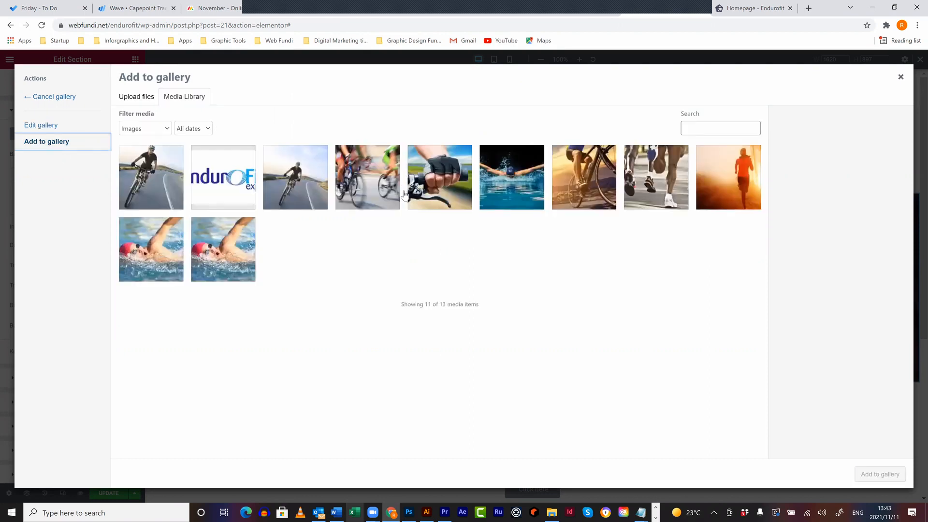
left_click(146, 102)
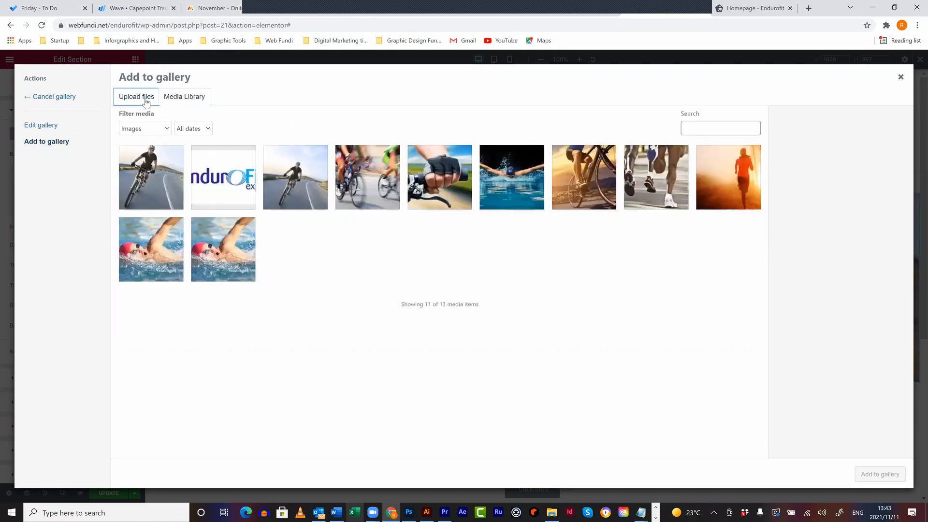
left_click(513, 261)
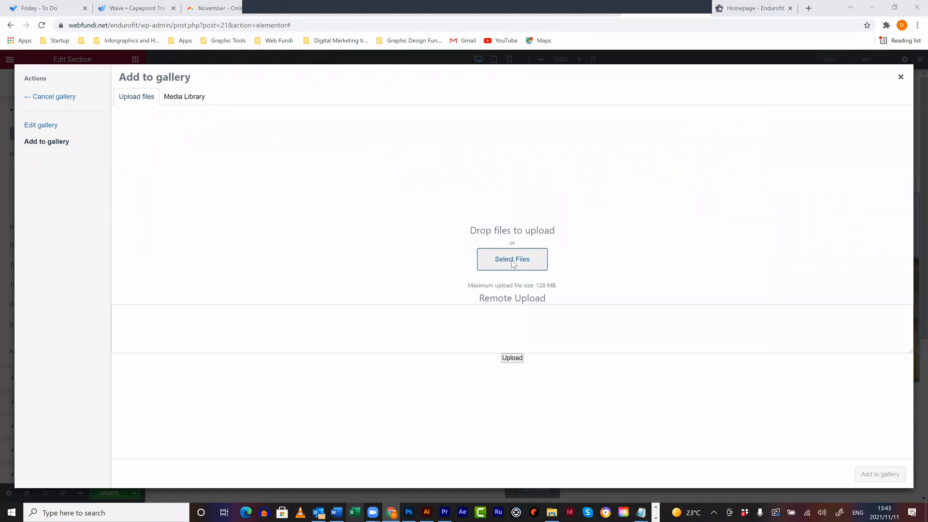
left_click(215, 185)
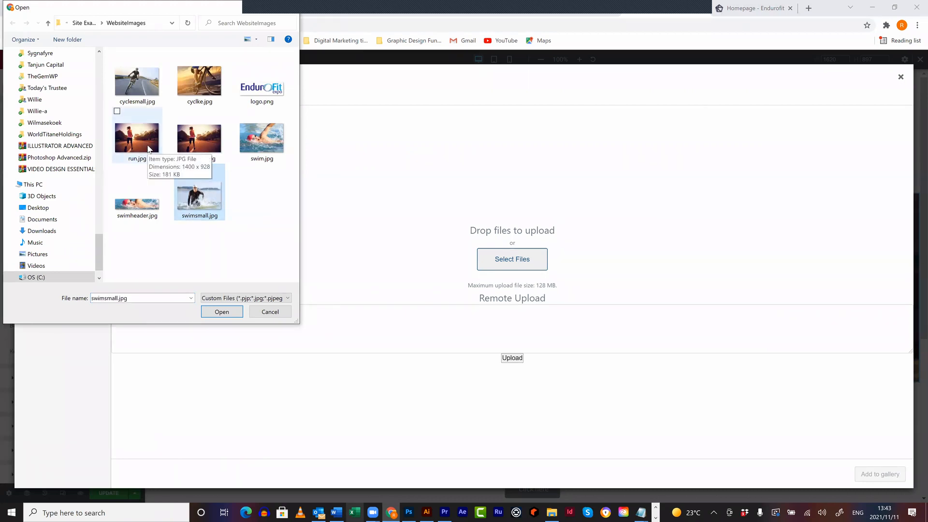
left_click(193, 97)
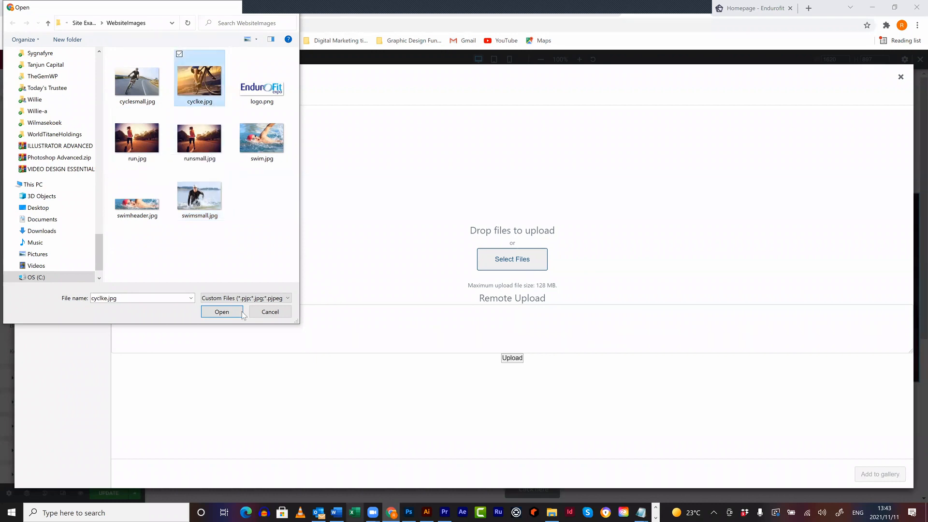
left_click(224, 310)
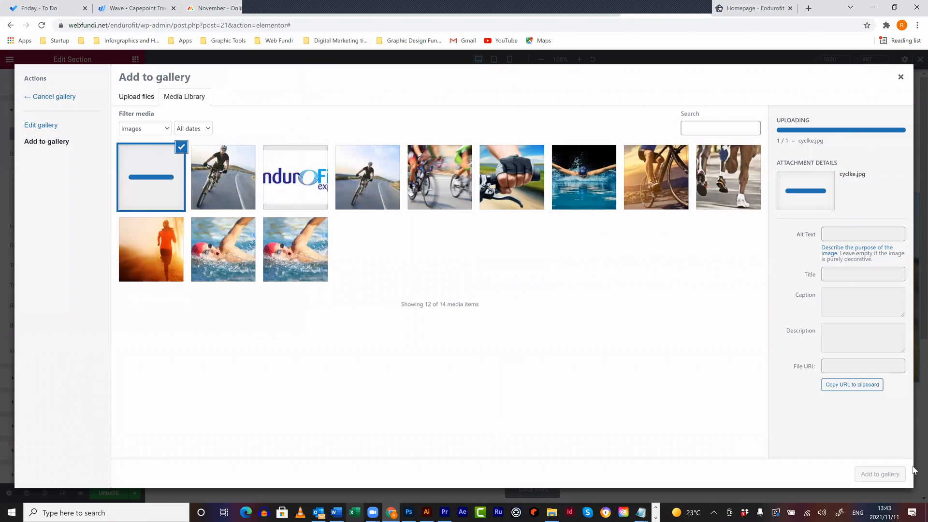
left_click(896, 475)
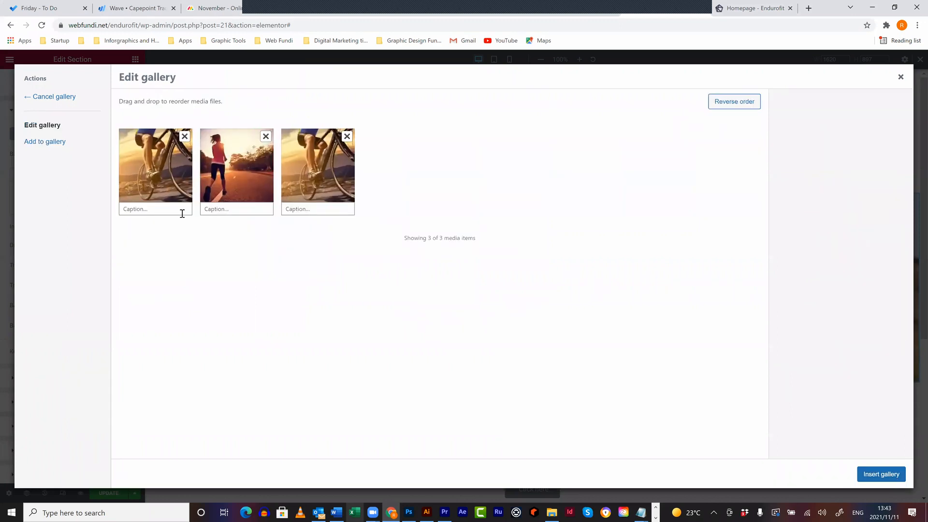
left_click(873, 475)
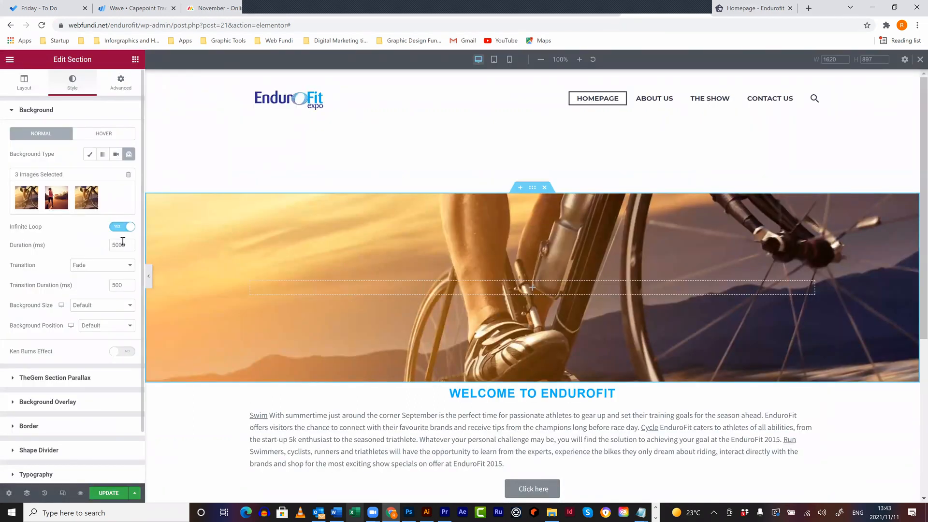
- Add a Classic #212020 dark grey background overlay at 0.5 opacity to the hero
left_click_drag(121, 245, 88, 237)
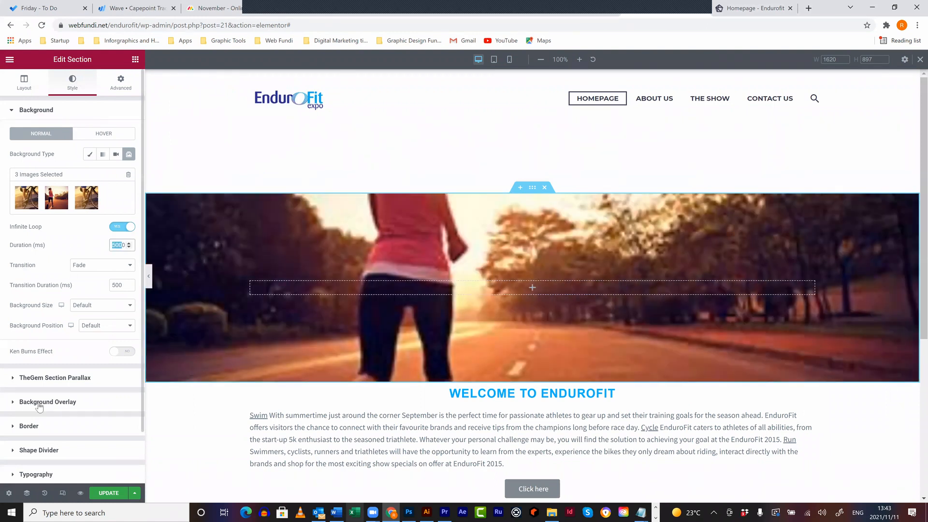
scroll(59, 349, "down", 2)
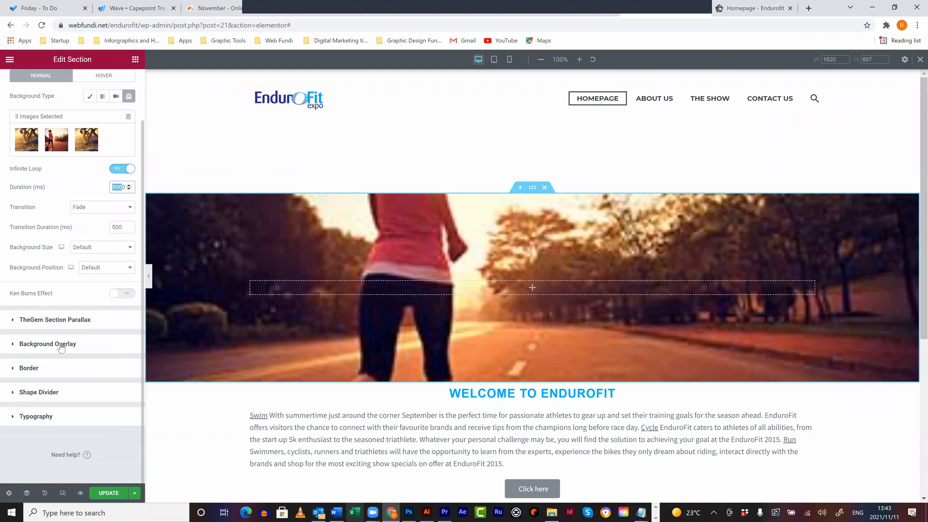
left_click(79, 344)
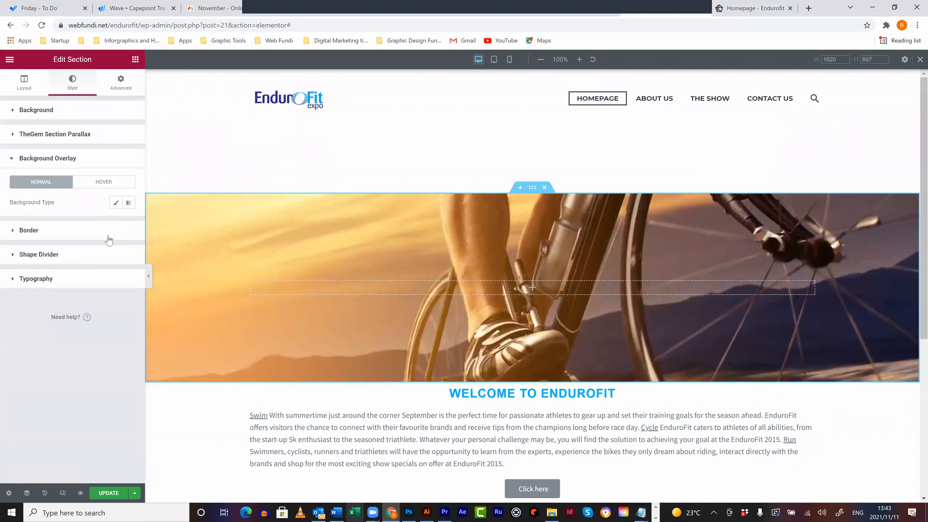
left_click(116, 203)
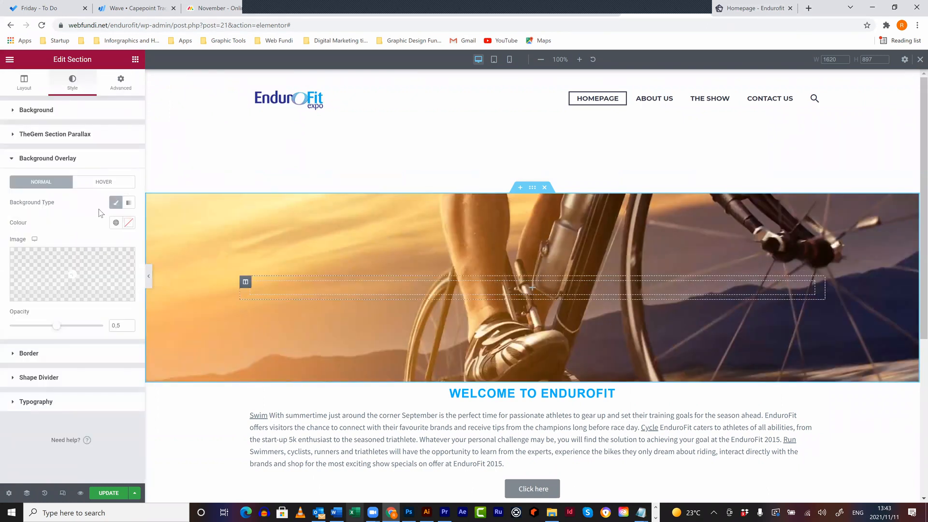
left_click(128, 223)
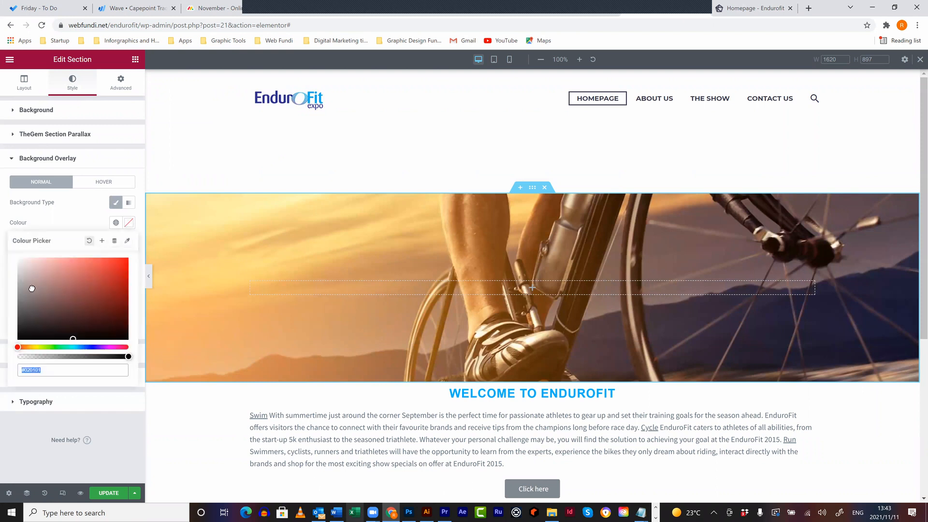
left_click(22, 328)
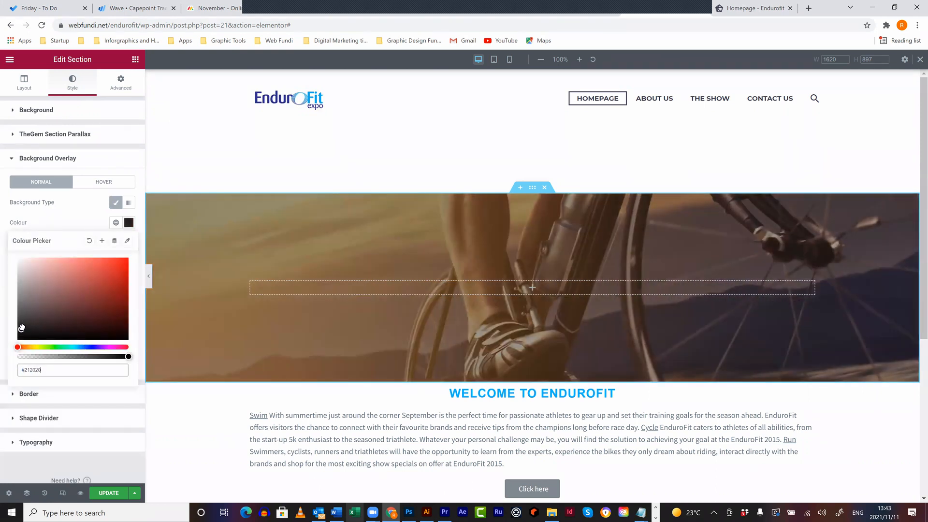
left_click(82, 190)
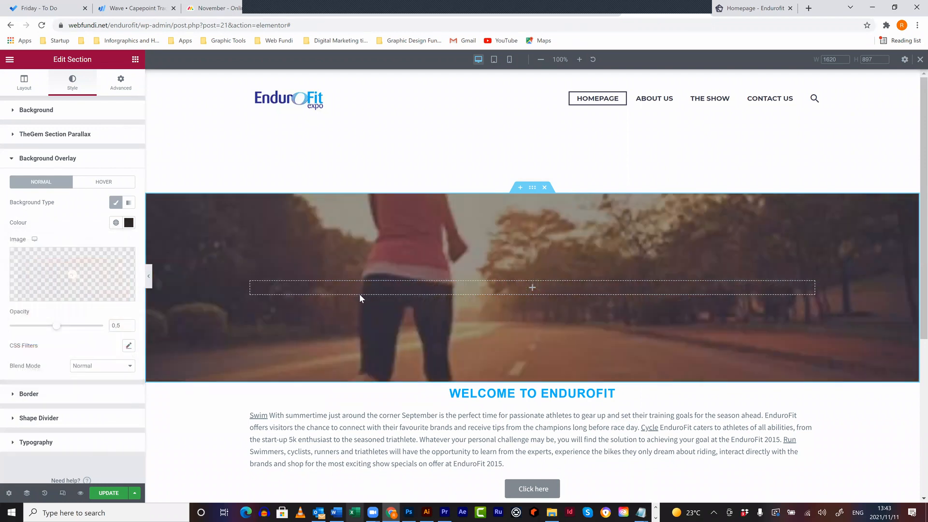
left_click(135, 59)
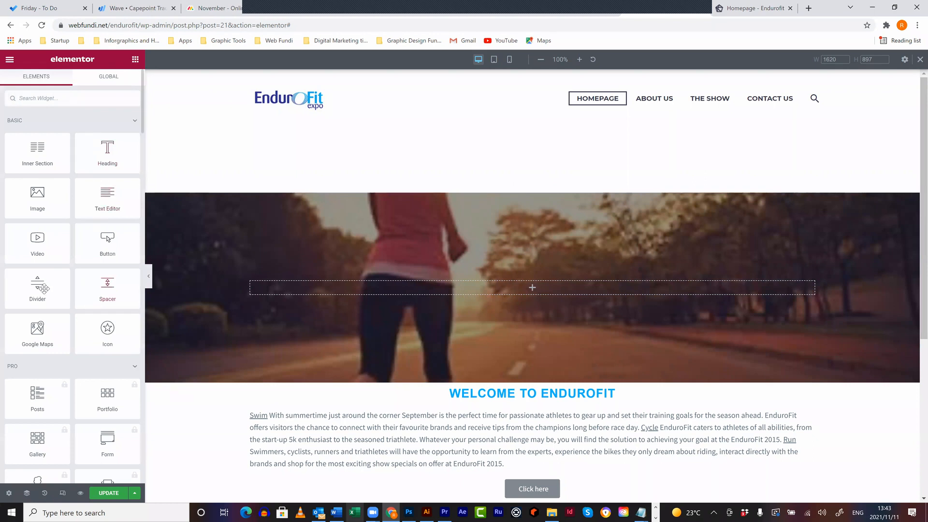
- Add a Divider widget to the hero's empty column and make it white with weight 1
left_click_drag(104, 288, 449, 285)
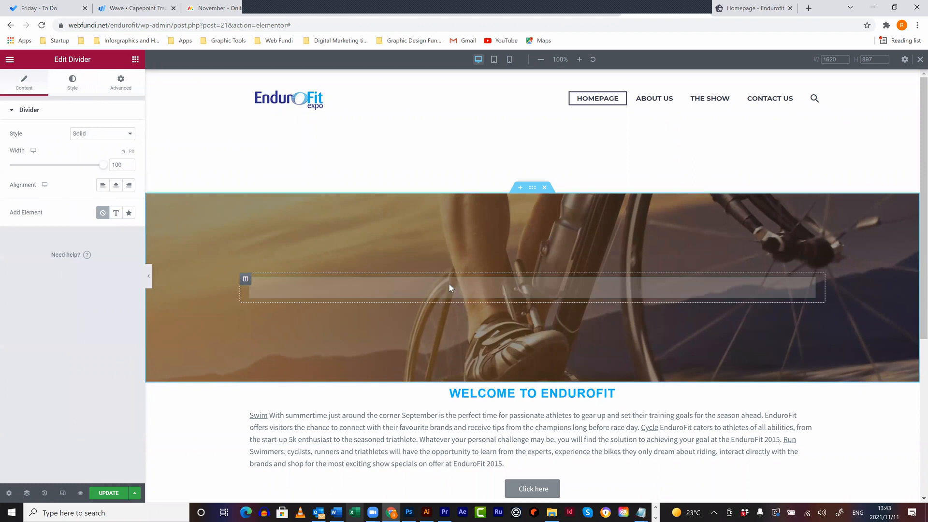
left_click(73, 83)
left_click(129, 134)
left_click_drag(72, 222, 1, 119)
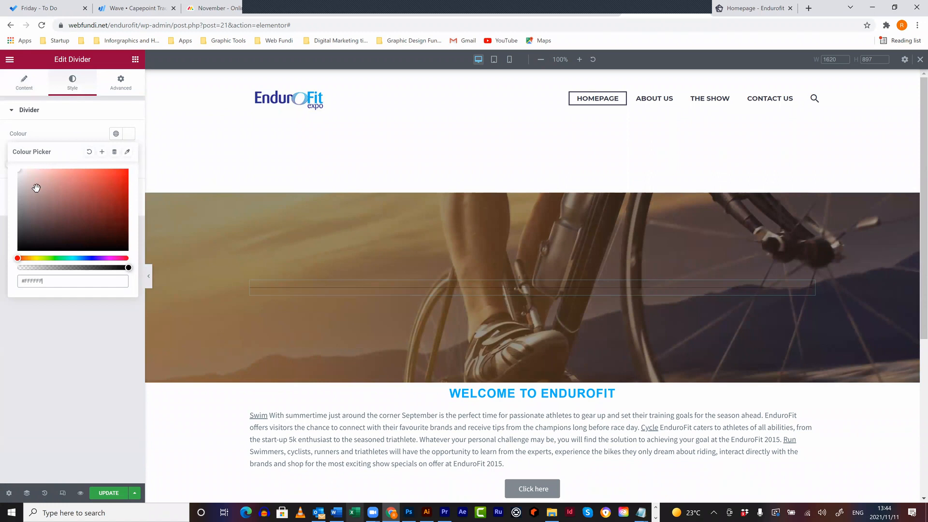
left_click(95, 134)
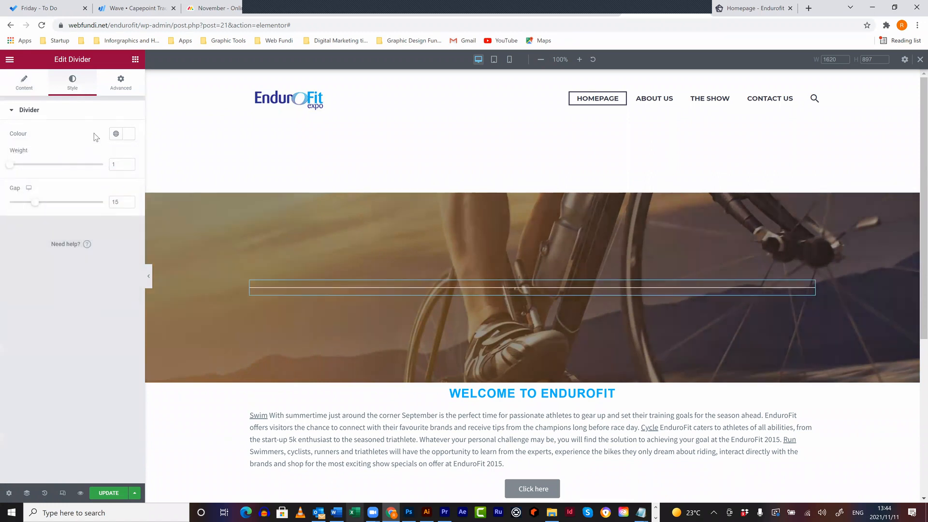
left_click_drag(120, 164, 76, 159)
type("50")
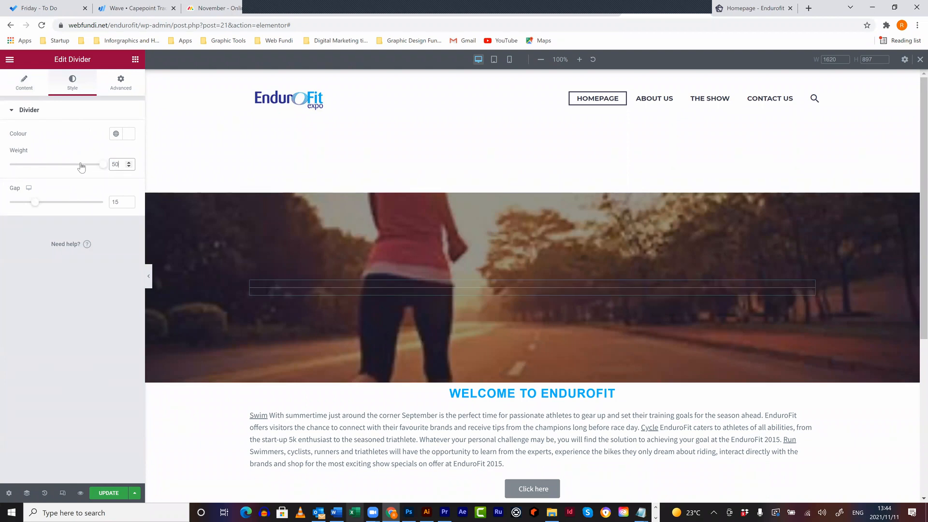
left_click_drag(81, 167, 56, 164)
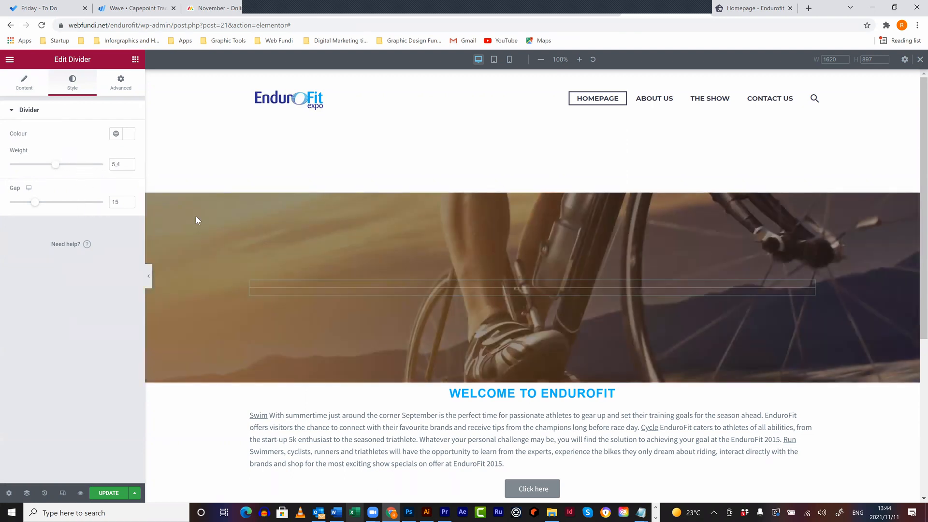
left_click_drag(63, 166, 6, 170)
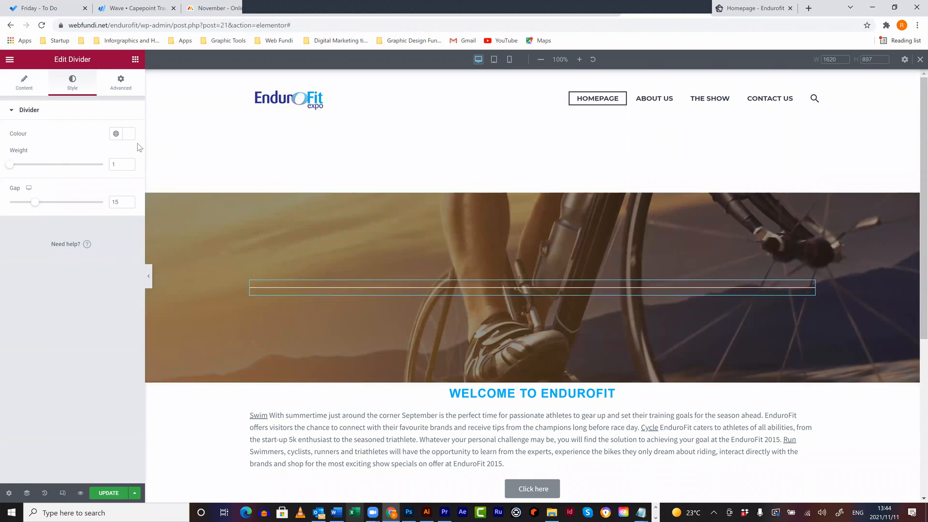
- Narrow the divider to 61% width and centre it
left_click(25, 83)
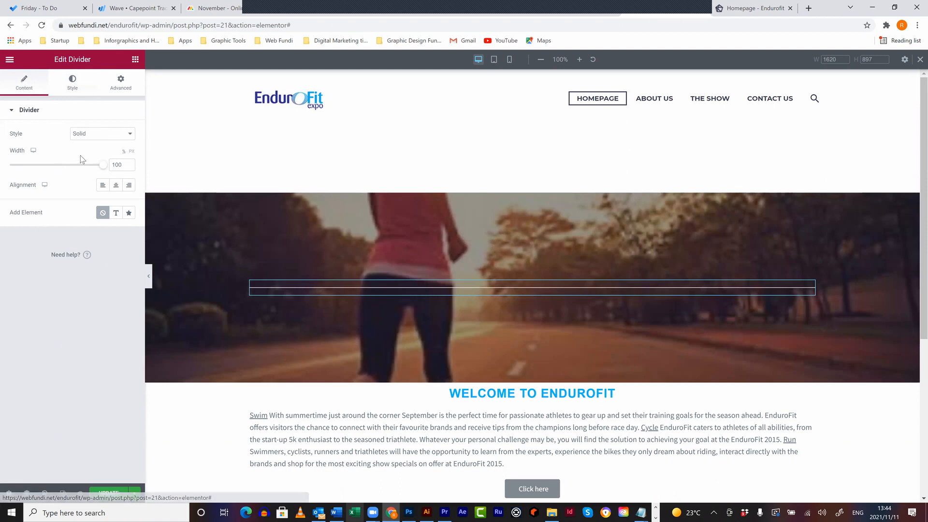
left_click_drag(102, 165, 67, 166)
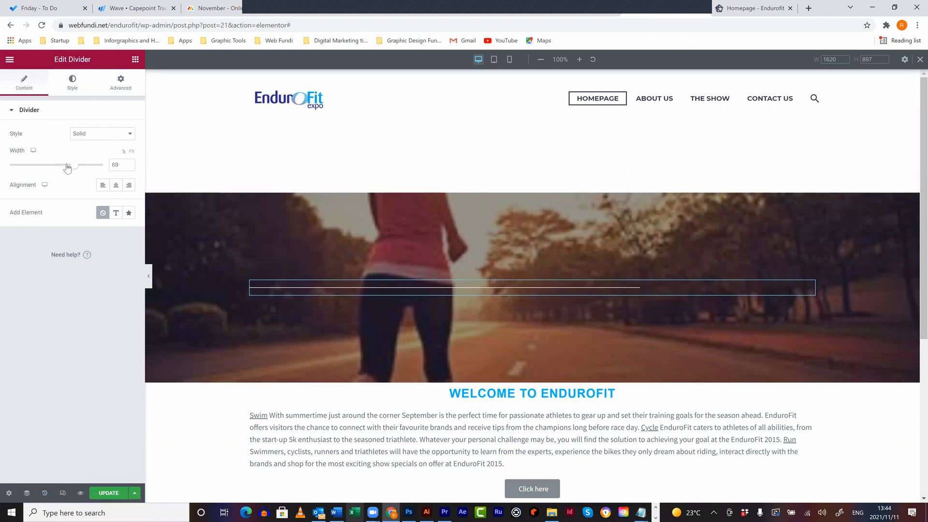
left_click_drag(68, 167, 66, 166)
left_click(116, 185)
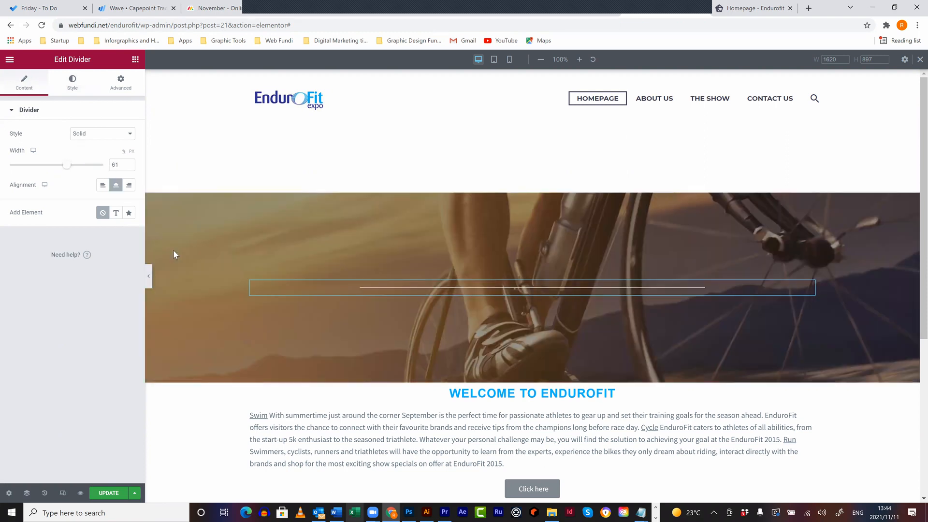
left_click(136, 61)
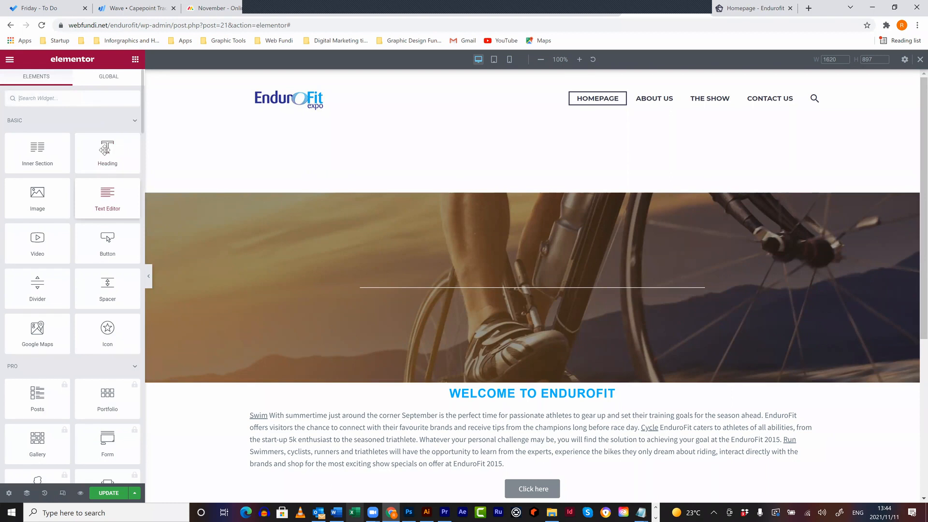
- Add a Text Editor block to the hero and replace its text with 'Welcome to Endurofit - Loerm Ipsem'
left_click_drag(102, 195, 544, 298)
left_click_drag(108, 285, 2, 230)
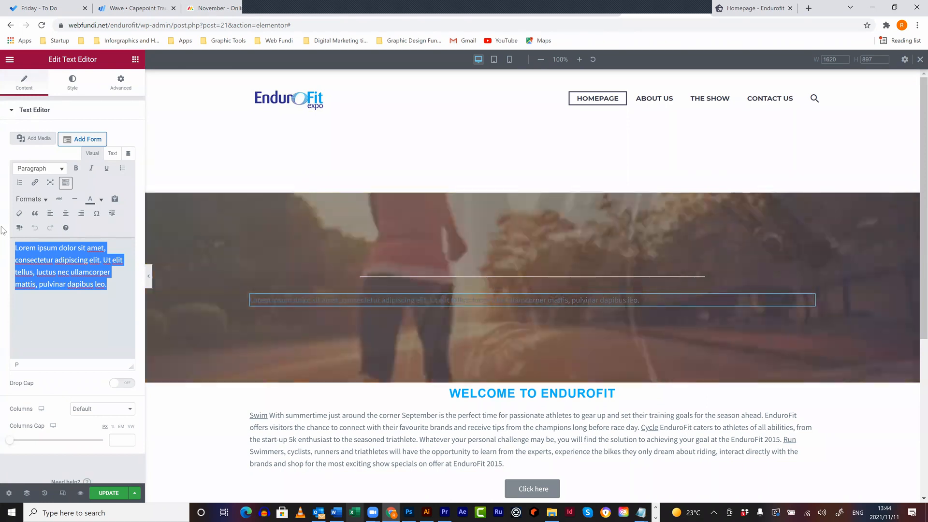
type("Wecleo")
key("BackSpace")
key("BackSpace")
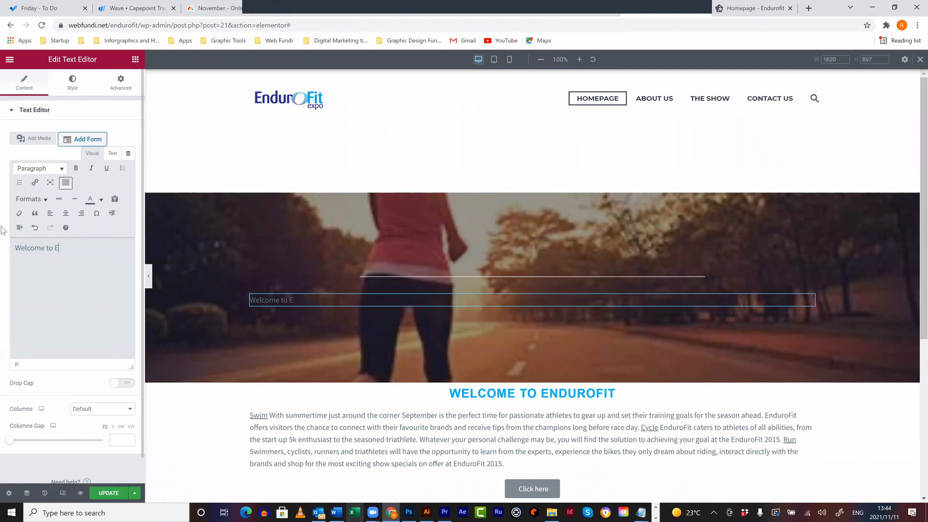
type("ome to Endurofit")
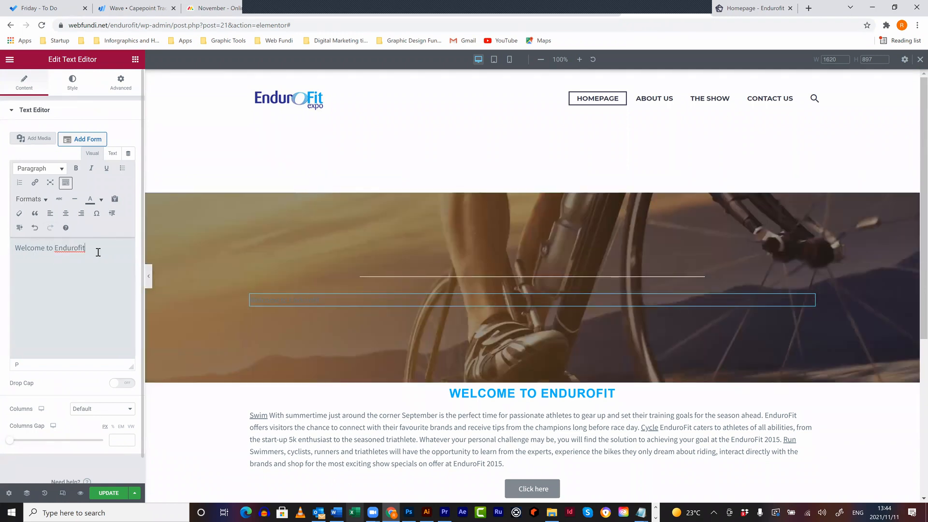
type(" - Learm Ipsem")
- Copy 'Loerm Ipsem' and paste a second copy at the end of the text
left_click_drag(100, 257, 89, 248)
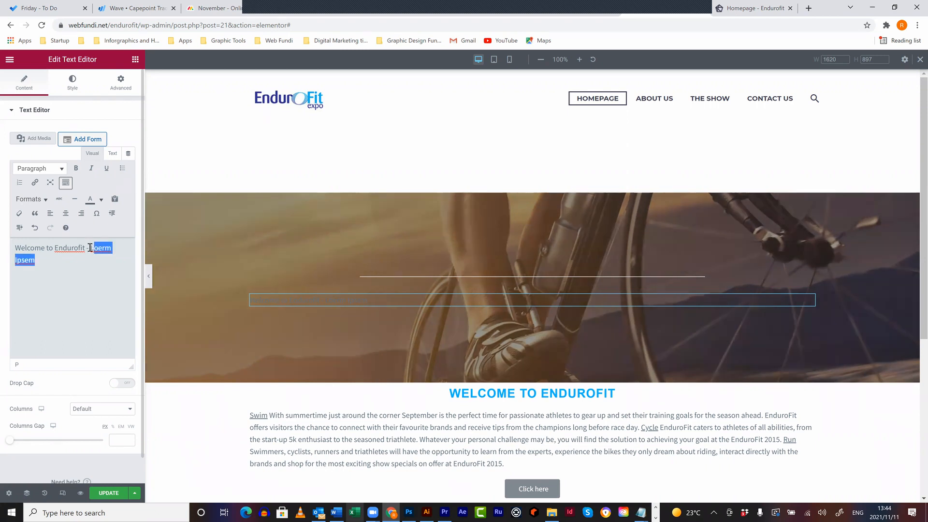
key("ctrl+c")
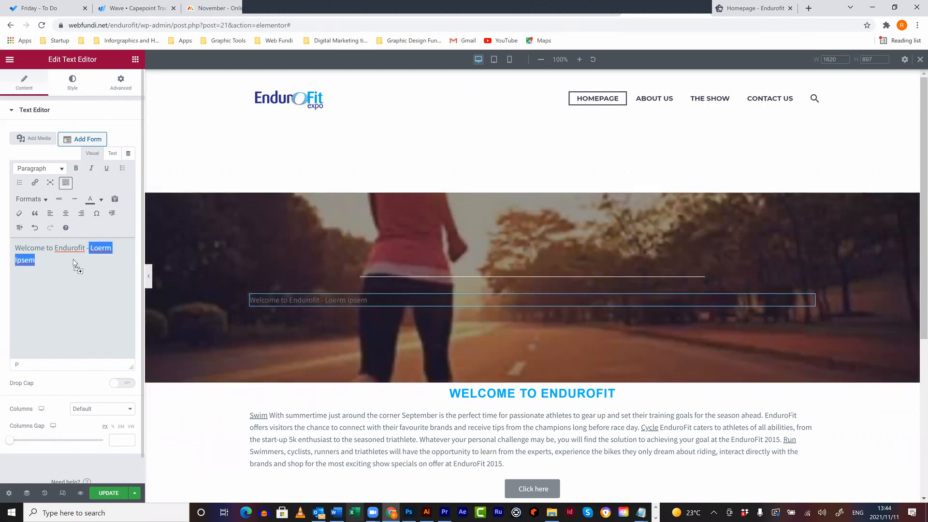
left_click(76, 261)
key("ctrl+v")
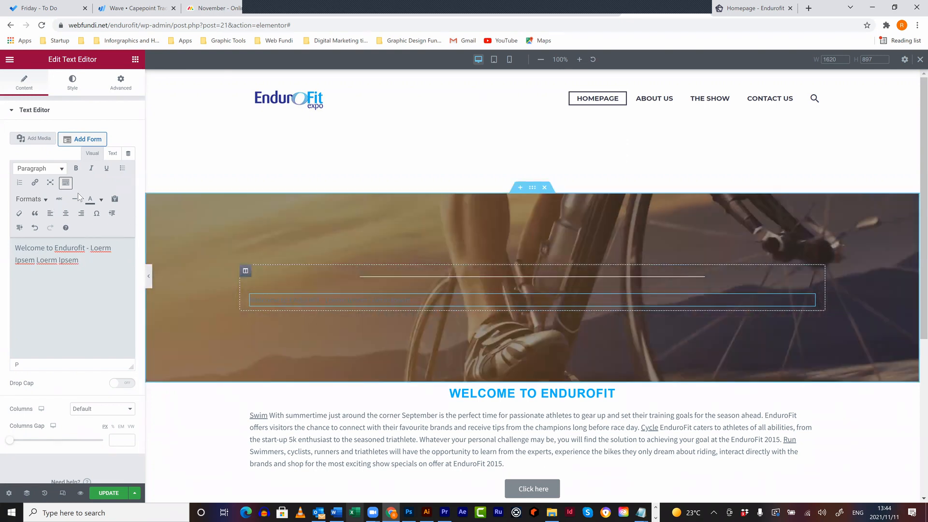
left_click(72, 81)
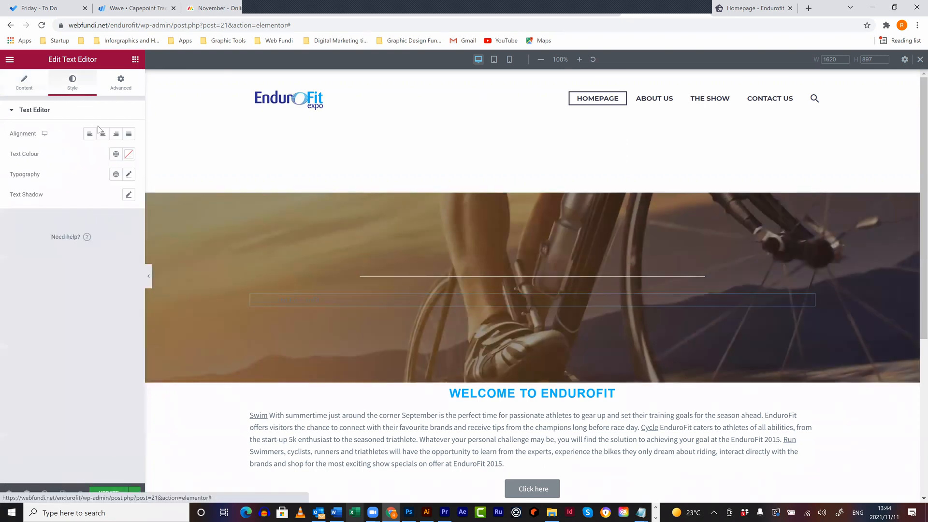
- Centre the welcome text, colour it #FFFFFF and set its typography size to 29
left_click(102, 133)
left_click(129, 153)
left_click_drag(27, 199, 1, 170)
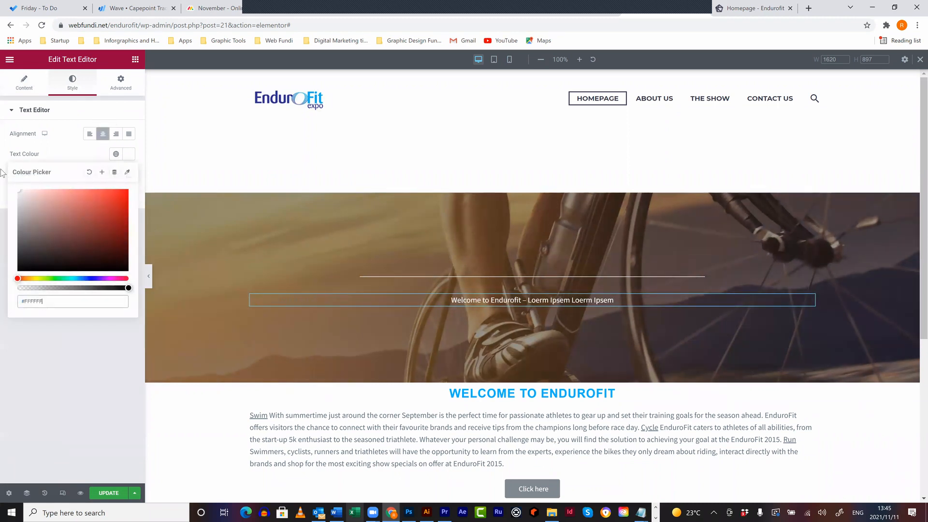
left_click(53, 147)
left_click(129, 174)
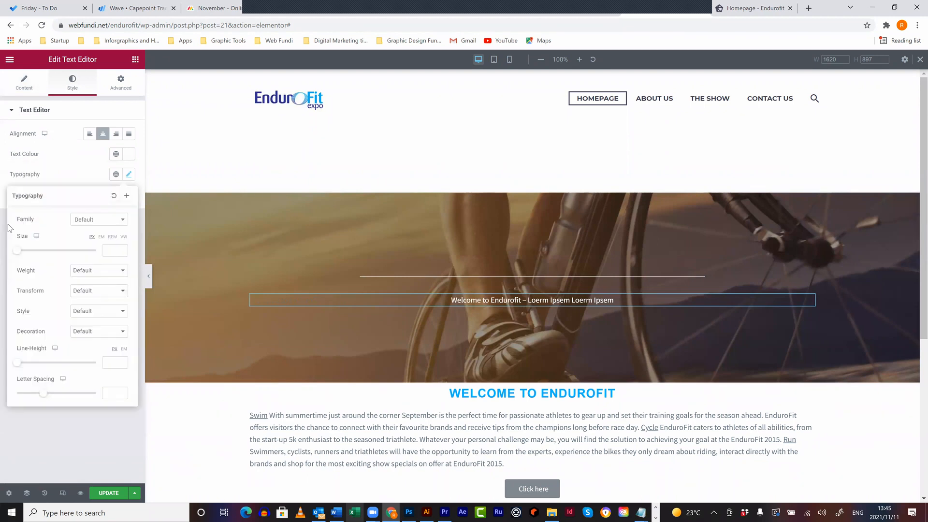
mouse_move(18, 251)
left_mouse_down()
mouse_move(36, 252)
mouse_move(28, 251)
left_mouse_up()
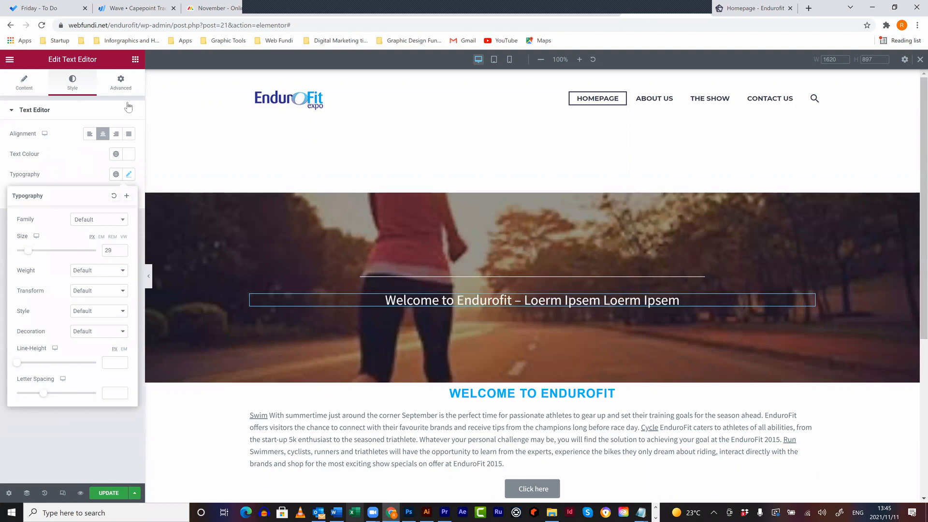
left_click(135, 59)
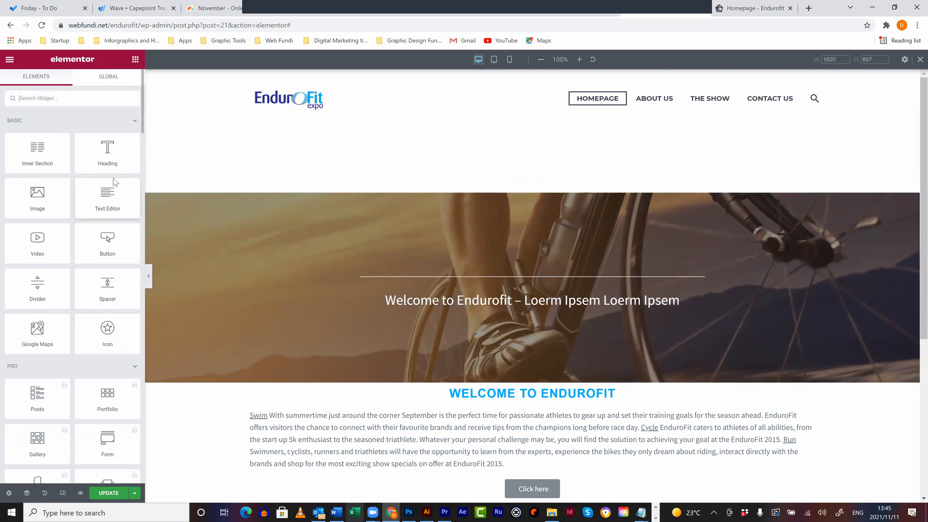
- Duplicate the hero divider and move the copy below the welcome text
right_click(633, 276)
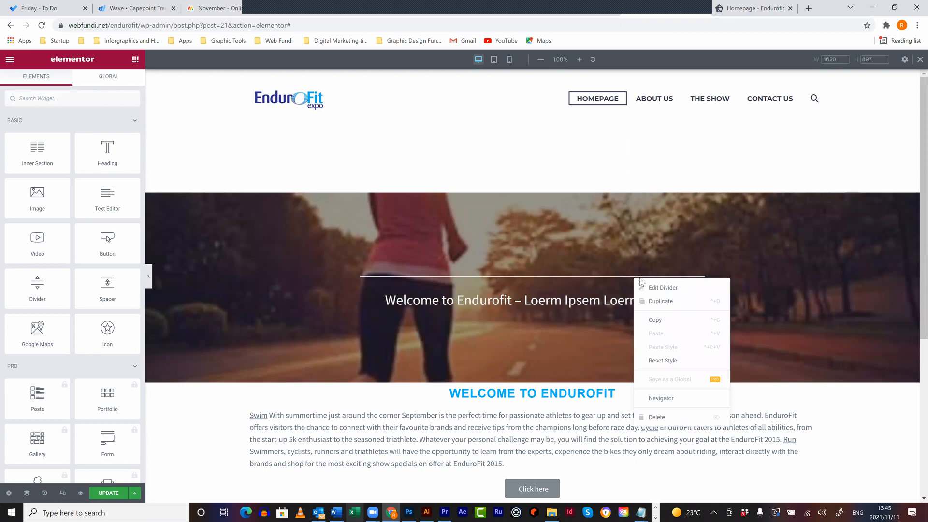
left_click(672, 307)
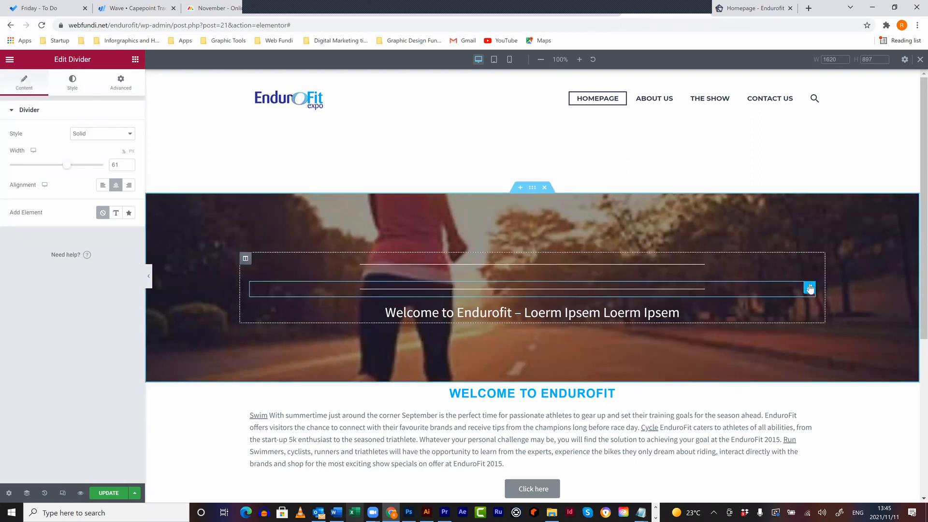
left_click_drag(809, 289, 793, 305)
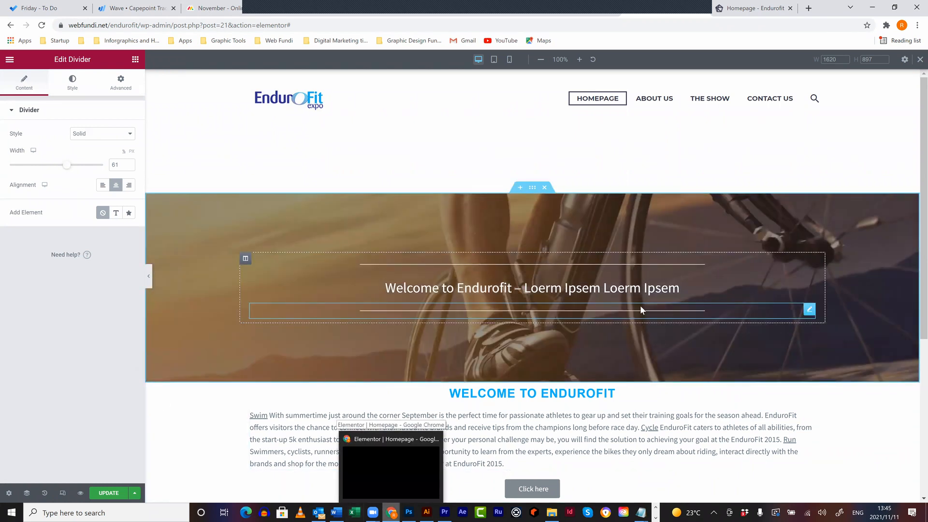
- Give the welcome text a Fade In entrance animation and save the homepage
left_click(489, 287)
left_click(119, 82)
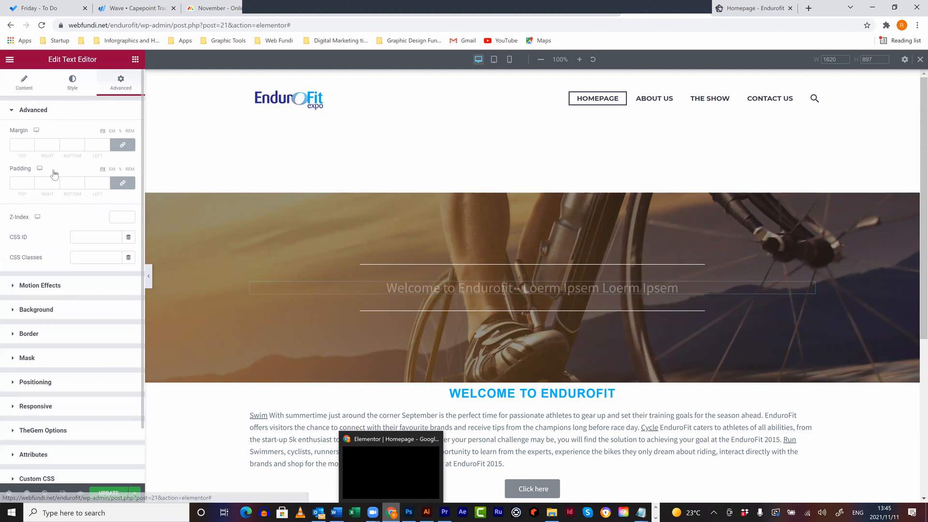
left_click(40, 285)
left_click(68, 169)
left_click(50, 221)
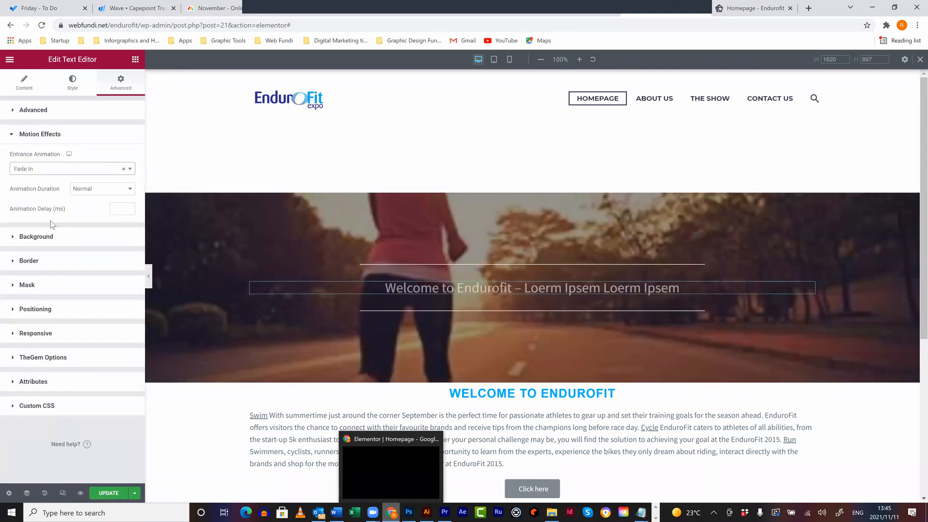
left_click(168, 143)
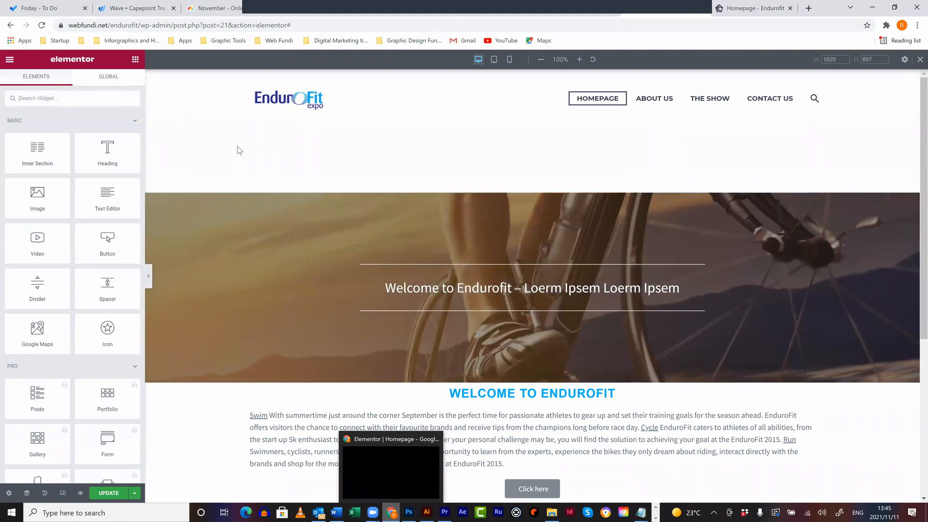
left_click(109, 492)
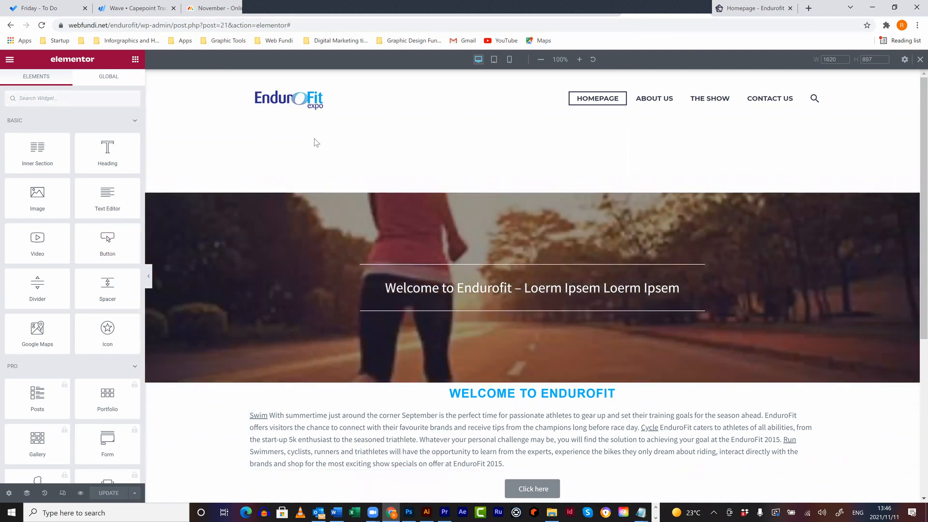
- Exit the Elementor editor to the WordPress dashboard and reload the live homepage
left_click(10, 60)
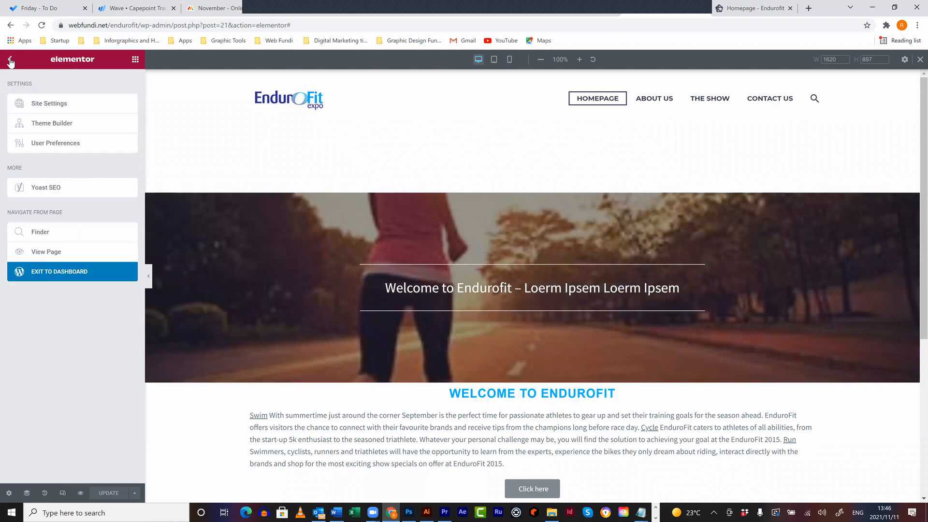
left_click(43, 265)
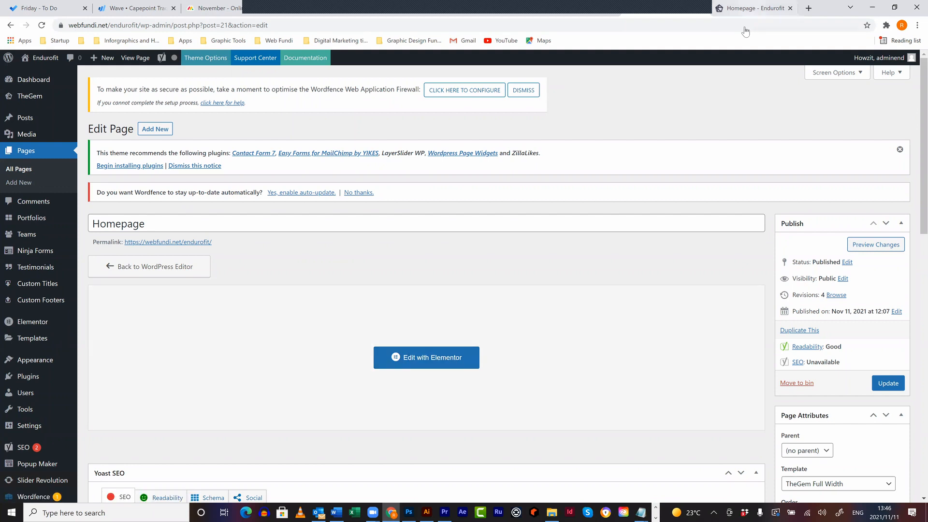
key("F5")
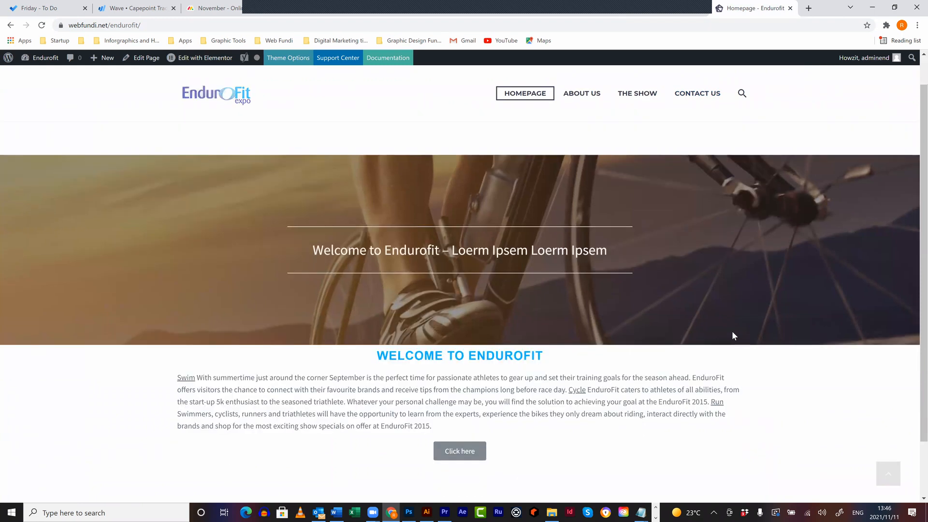
- Scroll the live homepage, then go back to the Homepage's Edit Page screen
scroll(730, 332, "down", 2)
scroll(527, 157, "up", 3)
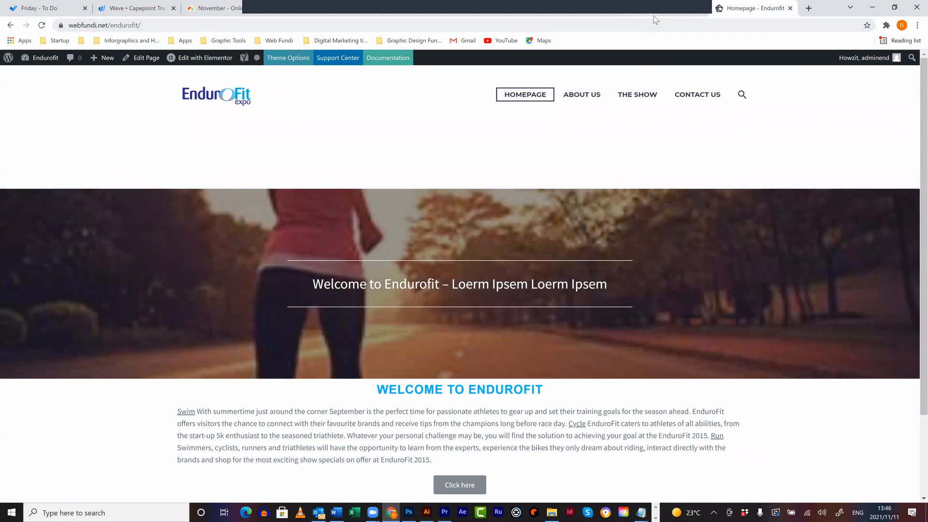
left_click(654, 15)
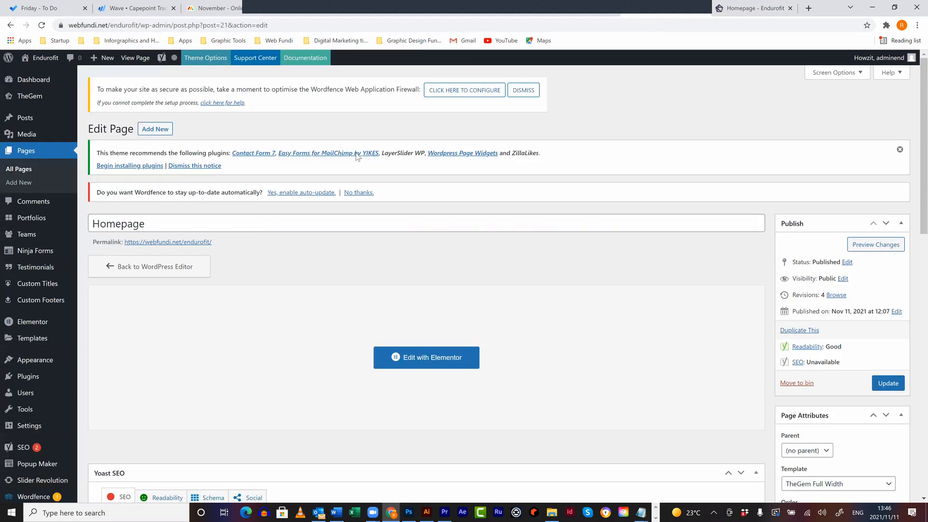
mouse_move(123, 97)
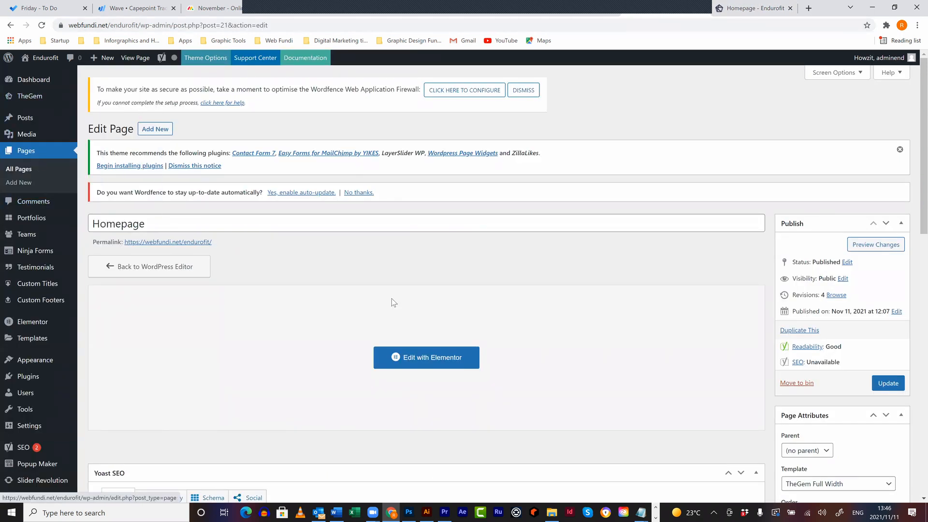
scroll(392, 299, "down", 1)
scroll(393, 302, "down", 2)
scroll(392, 302, "down", 10)
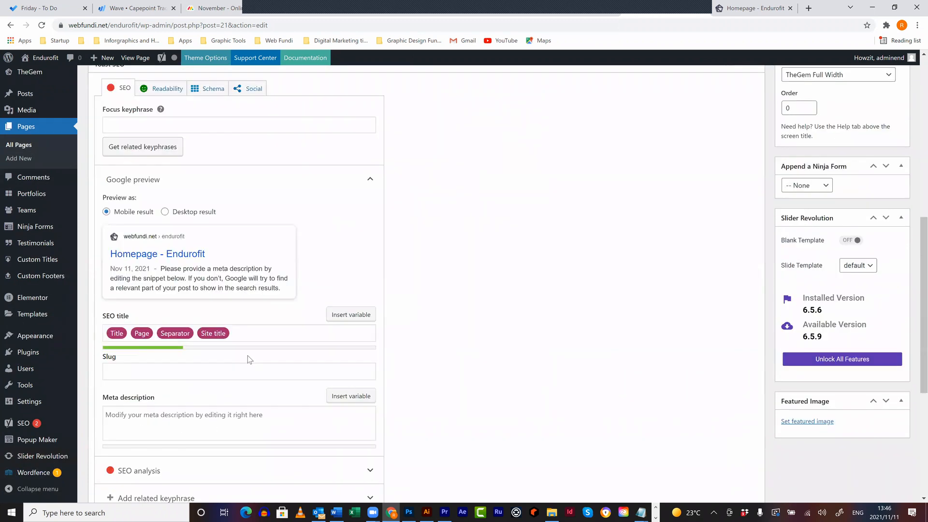
- Browse the Page Options tabs: header, content and sidebar, footer, and onepager and scrollers
left_click(145, 354)
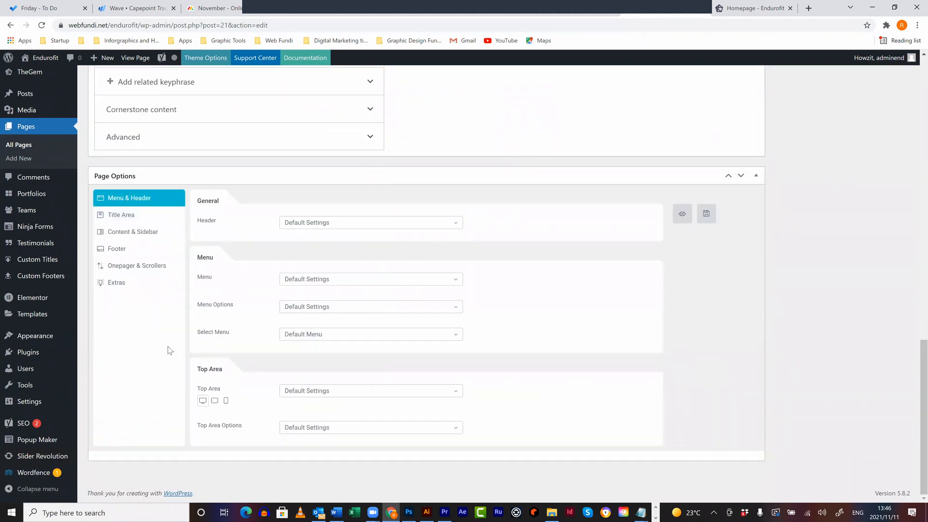
left_click(150, 234)
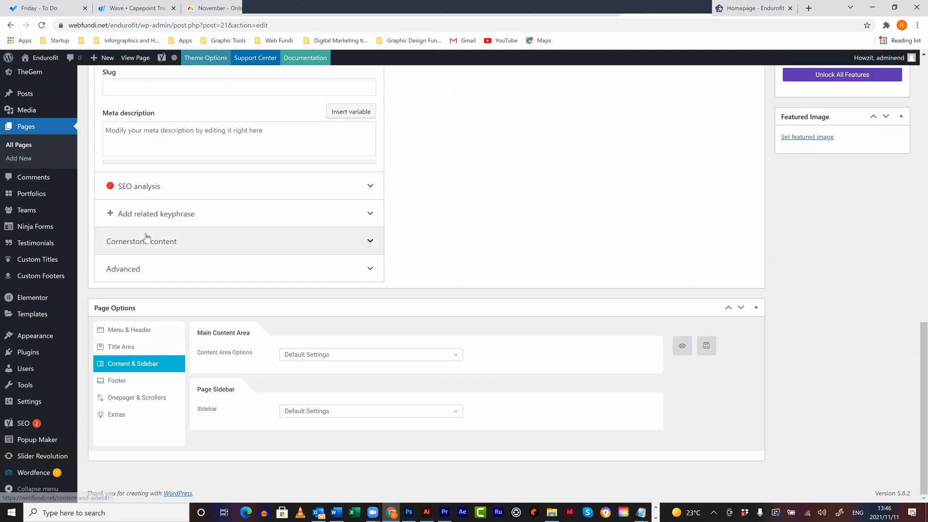
left_click(124, 381)
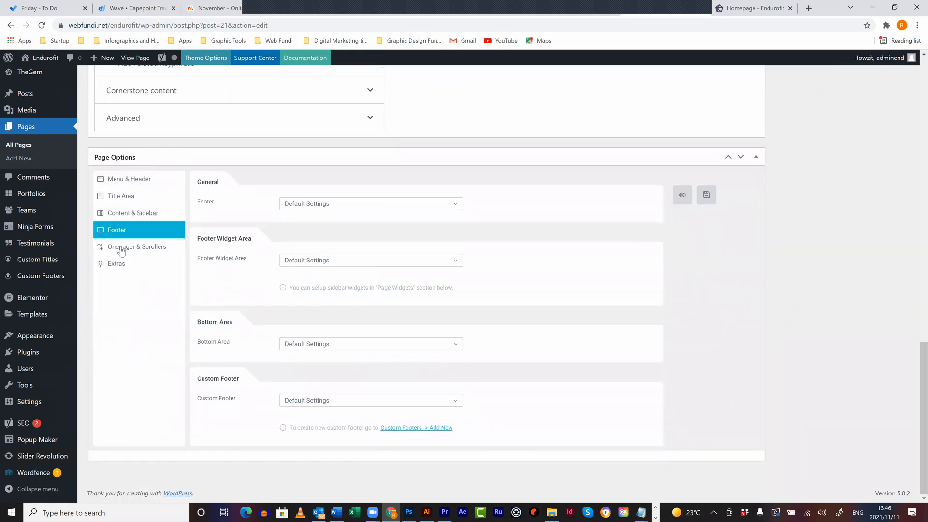
left_click(121, 250)
left_click(119, 331)
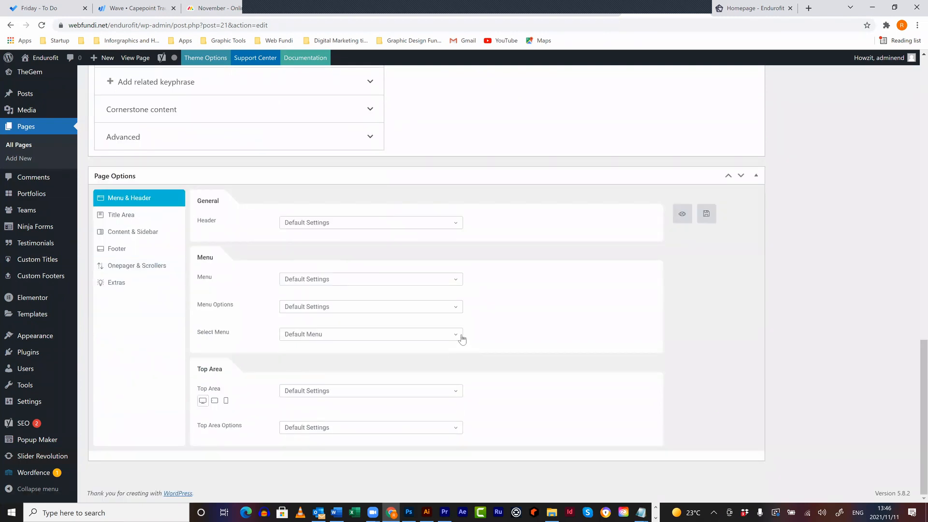
scroll(497, 296, "up", 10)
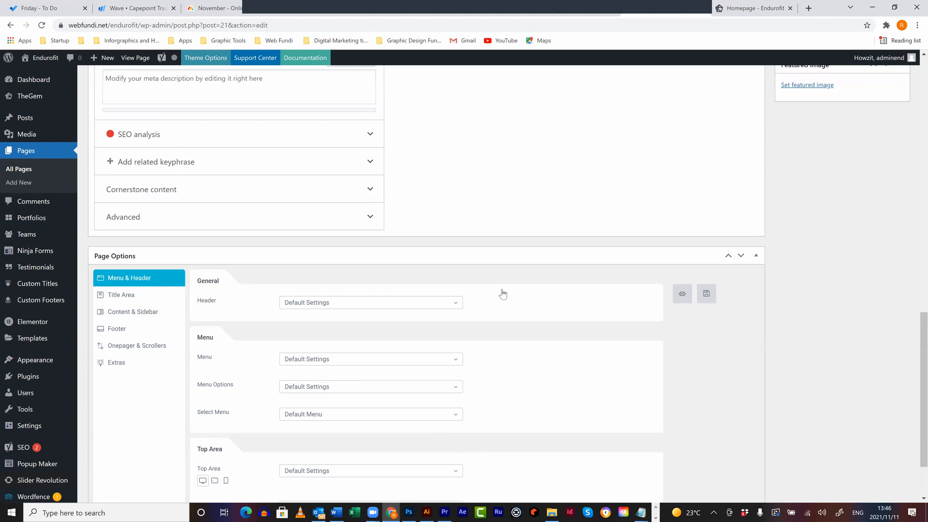
scroll(53, 116, "up", 4)
- In TheGem Theme Options, set the main content top and bottom padding to 0
mouse_move(71, 99)
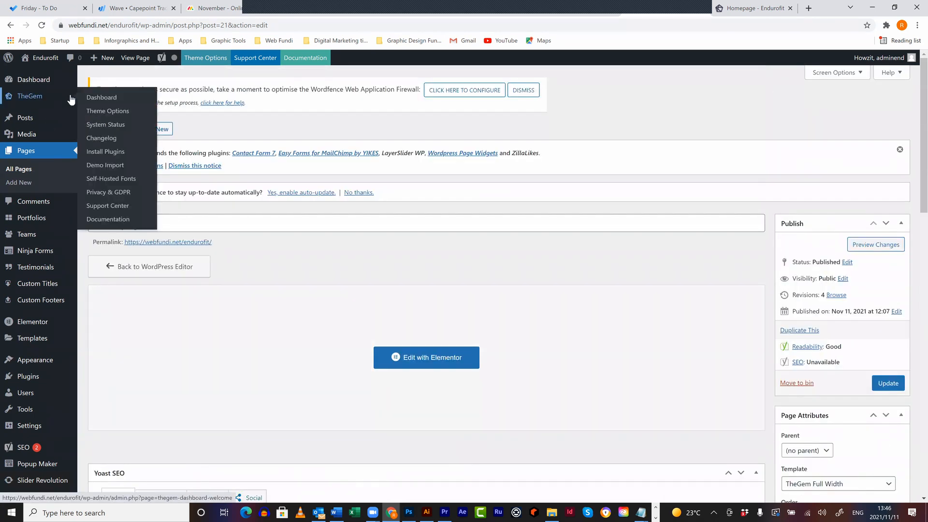
left_click(110, 112)
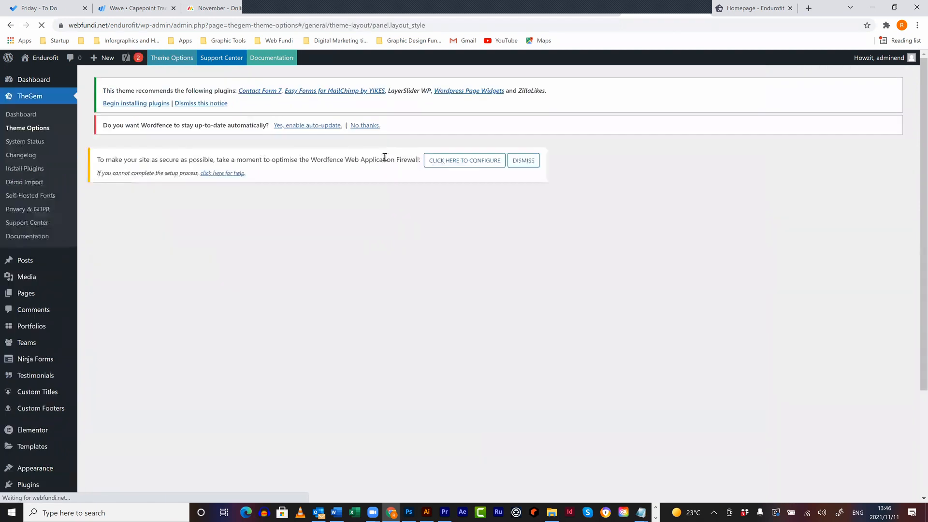
scroll(642, 110, "down", 3)
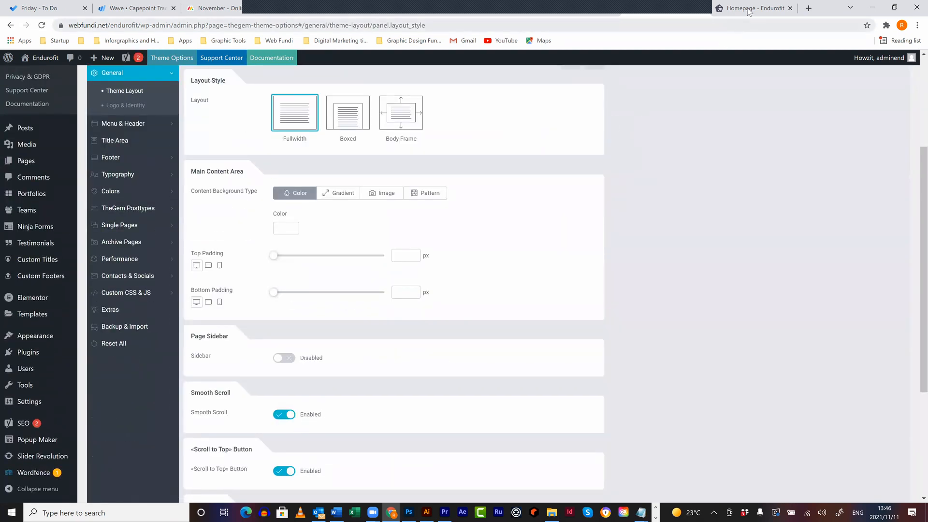
left_click(730, 8)
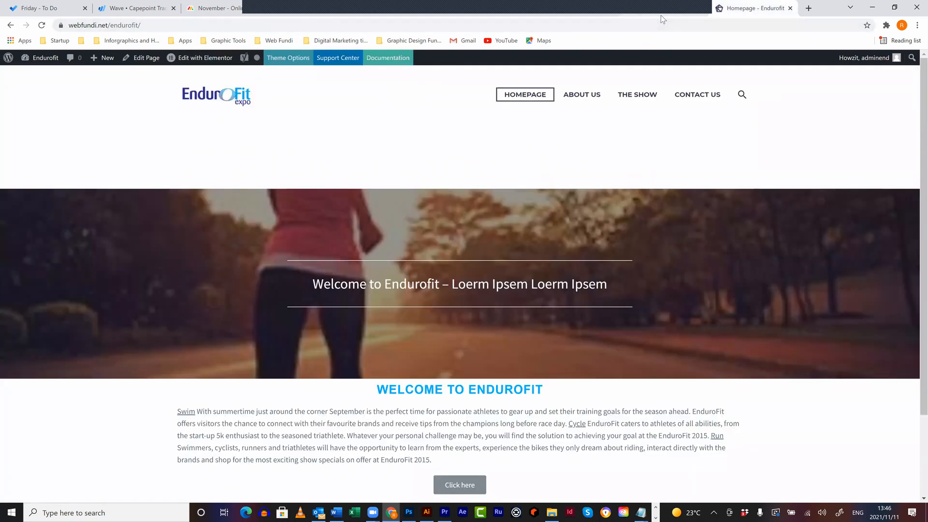
left_click(660, 15)
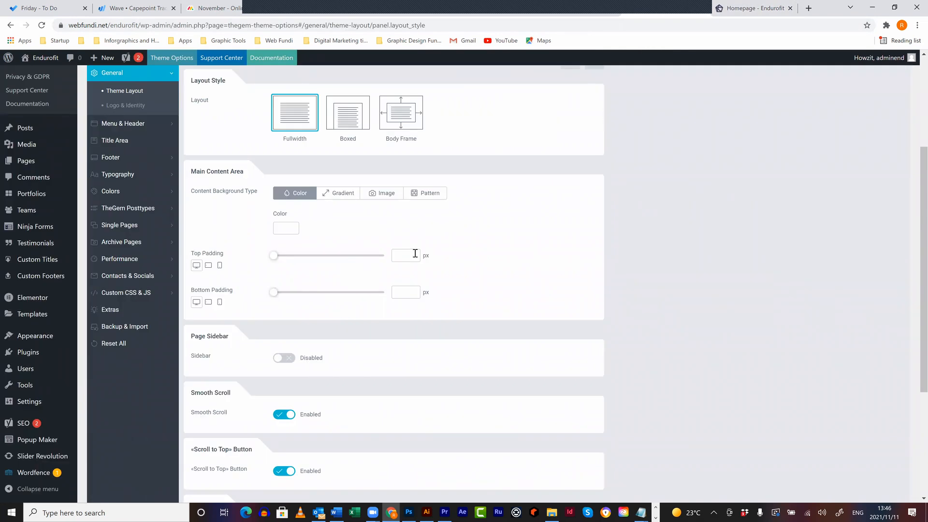
type("0")
left_click(413, 292)
type("0")
- Reload the live homepage to check the padding, then return to Theme Layout
scroll(543, 296, "up", 3)
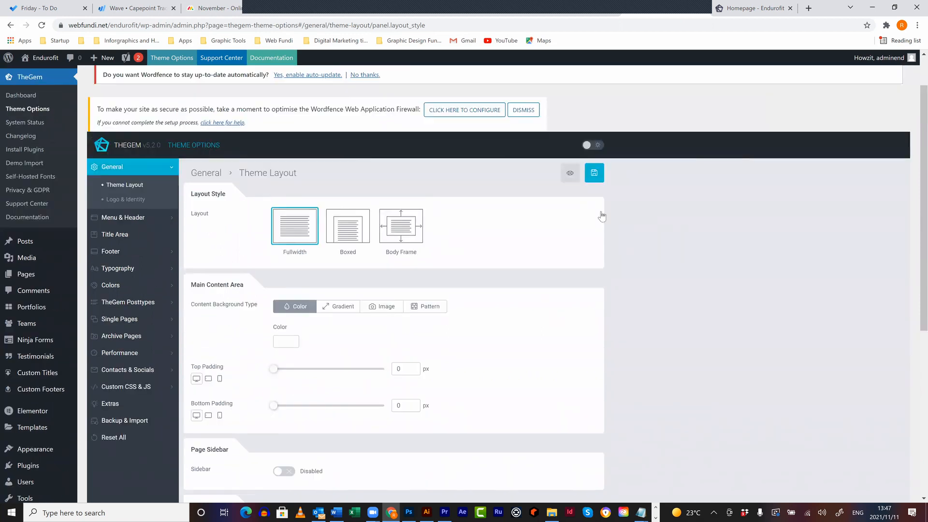
left_click(751, 11)
left_click(731, 24)
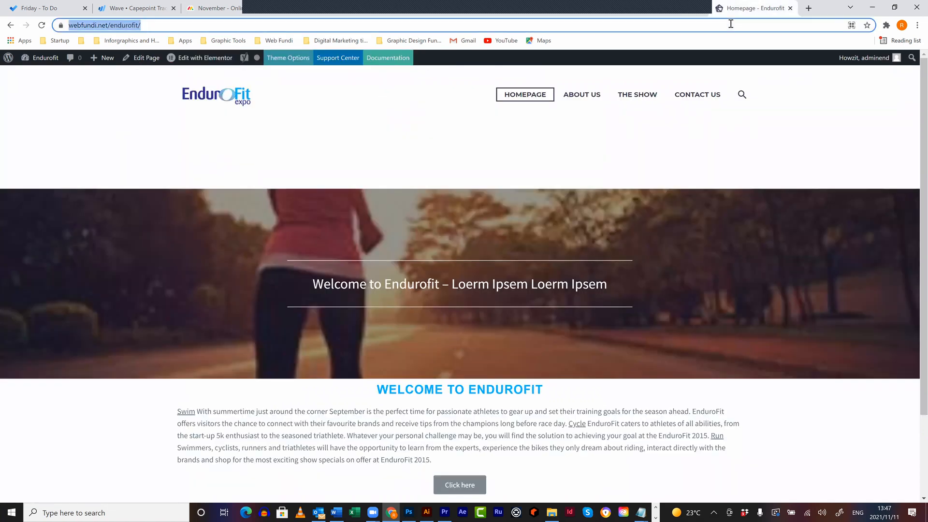
key("Return")
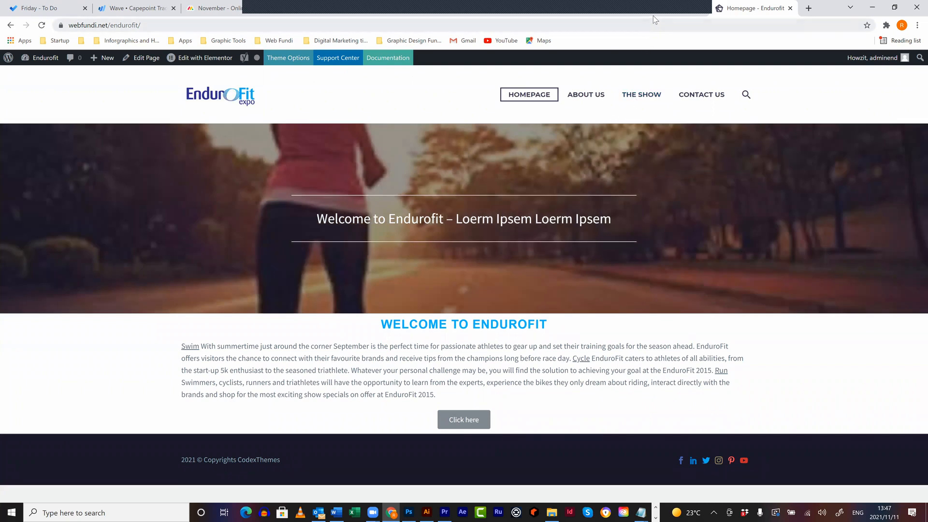
left_click(658, 14)
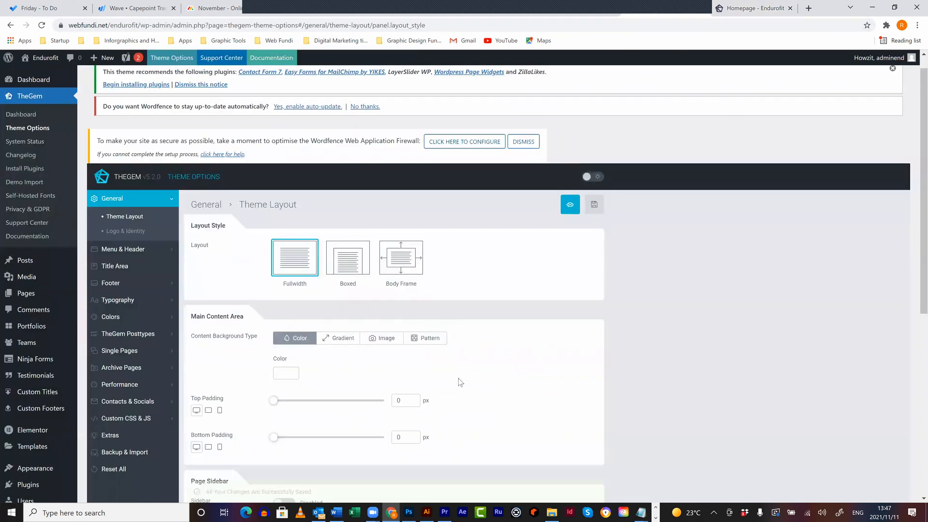
scroll(645, 324, "down", 2)
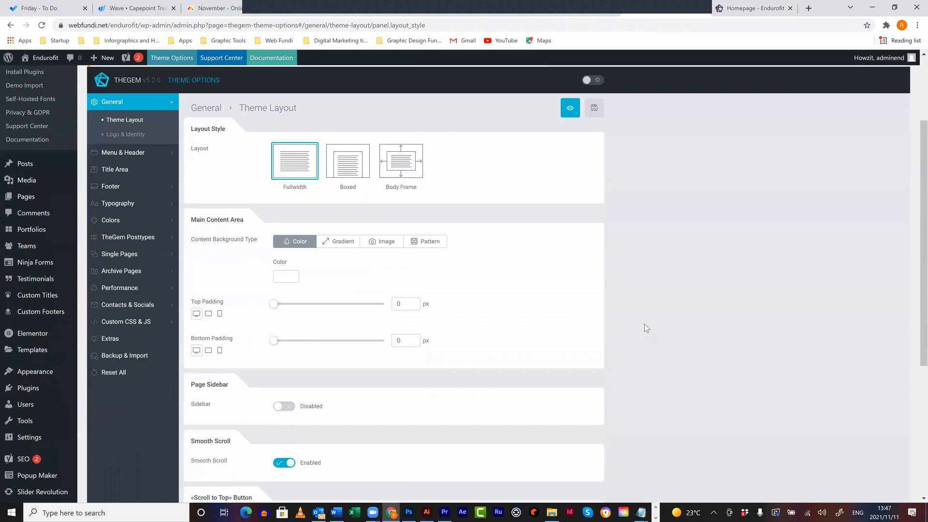
scroll(644, 324, "up", 2)
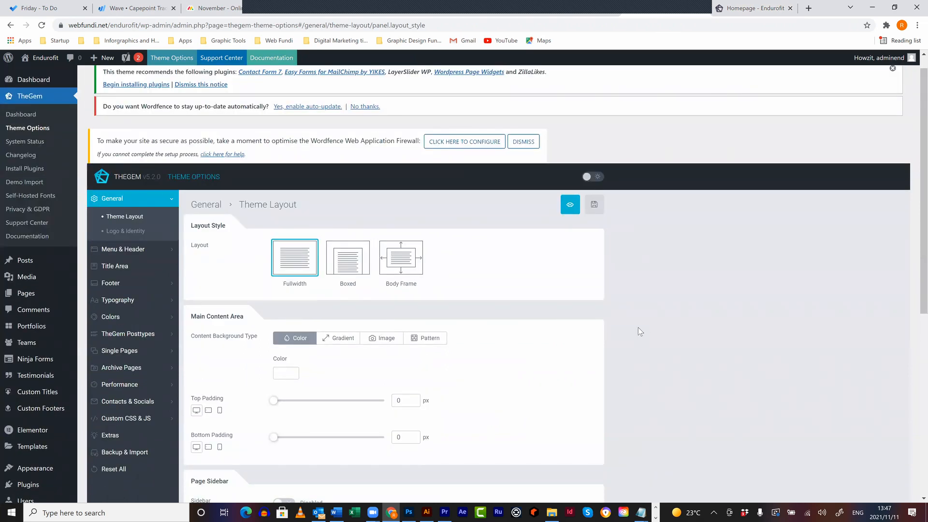
- Duplicate The Time Commitment post from All Posts and open the draft copy
mouse_move(35, 263)
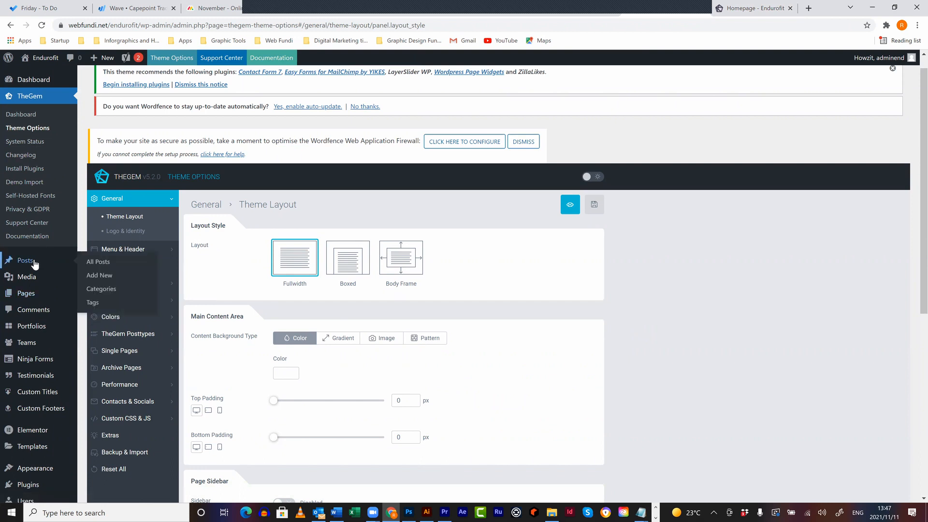
left_click(97, 266)
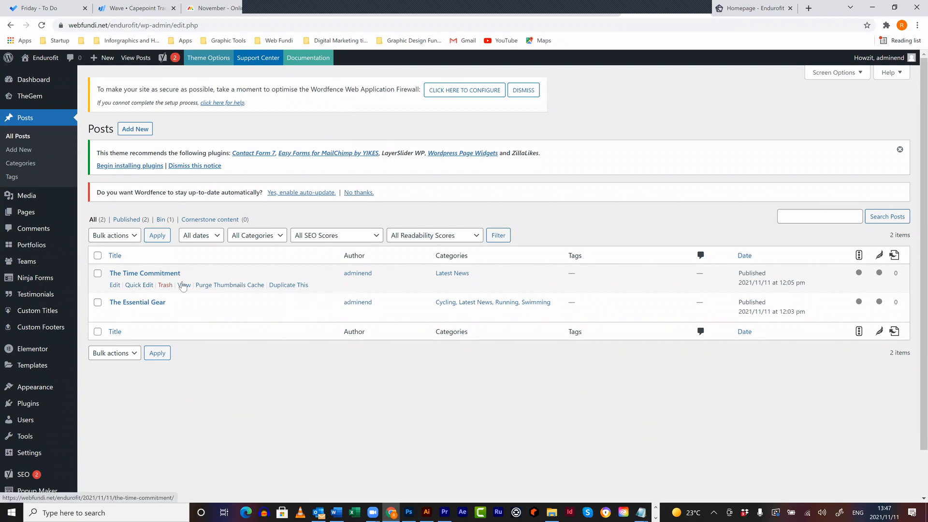
left_click(289, 285)
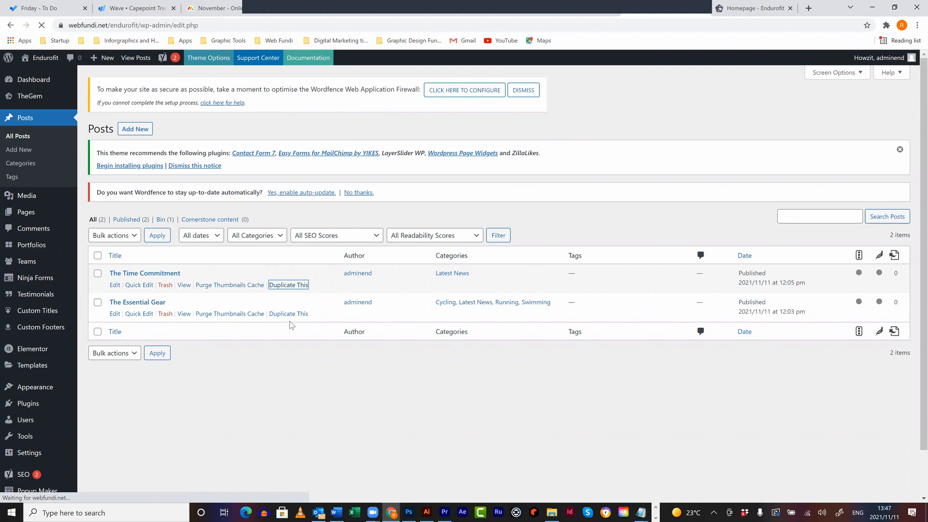
left_click(114, 286)
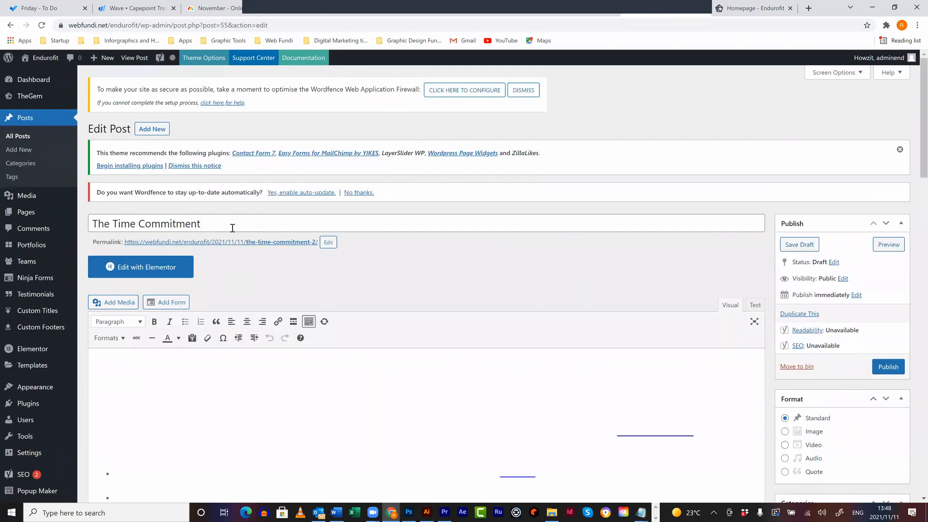
- Retitle the draft 'The new Nike range' and remove its featured image
left_click_drag(232, 225, 54, 230)
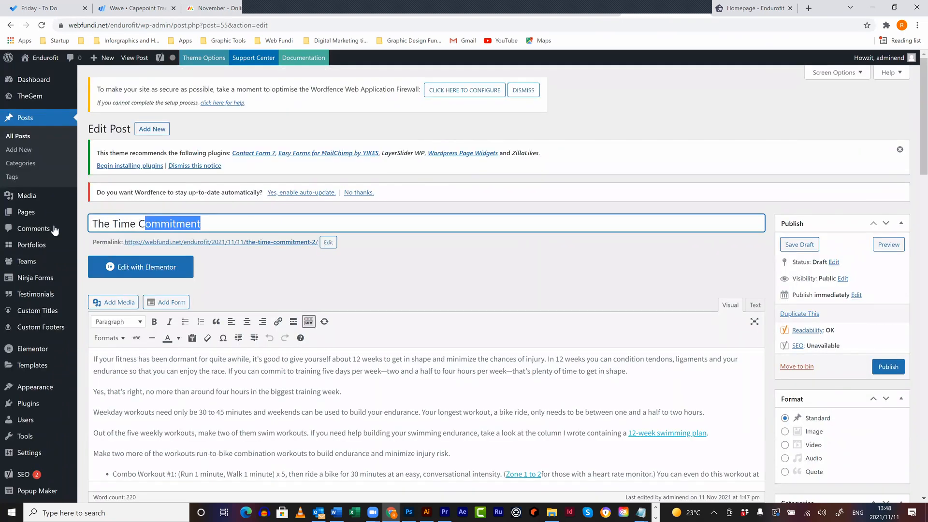
type("The new")
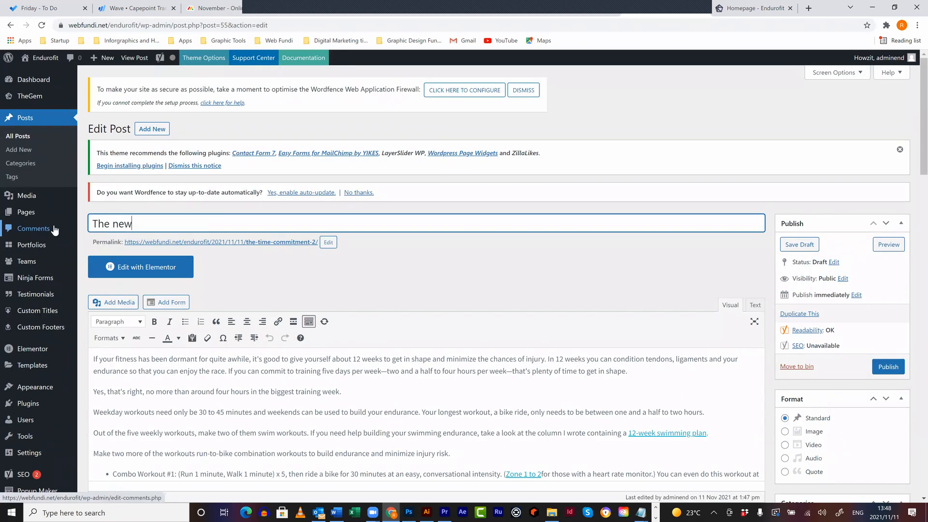
type(" Nike range")
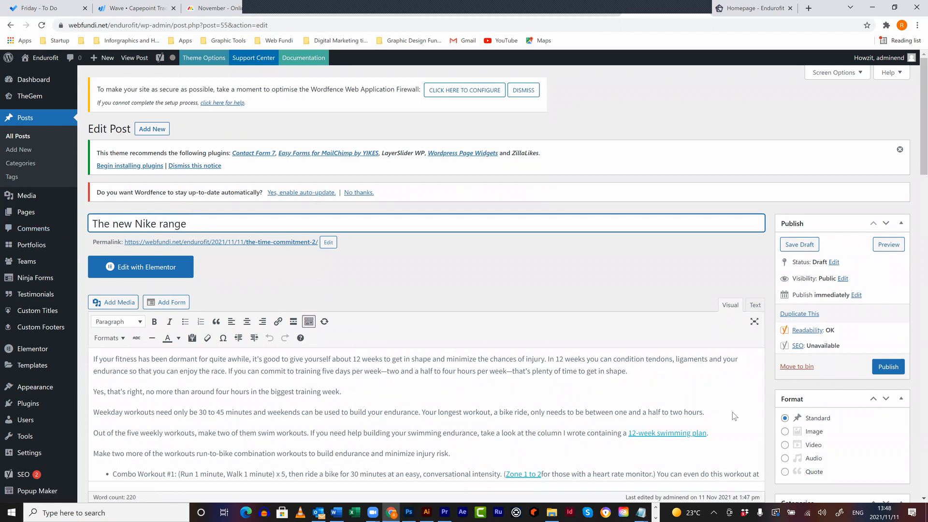
scroll(845, 437, "down", 1)
scroll(845, 437, "down", 10)
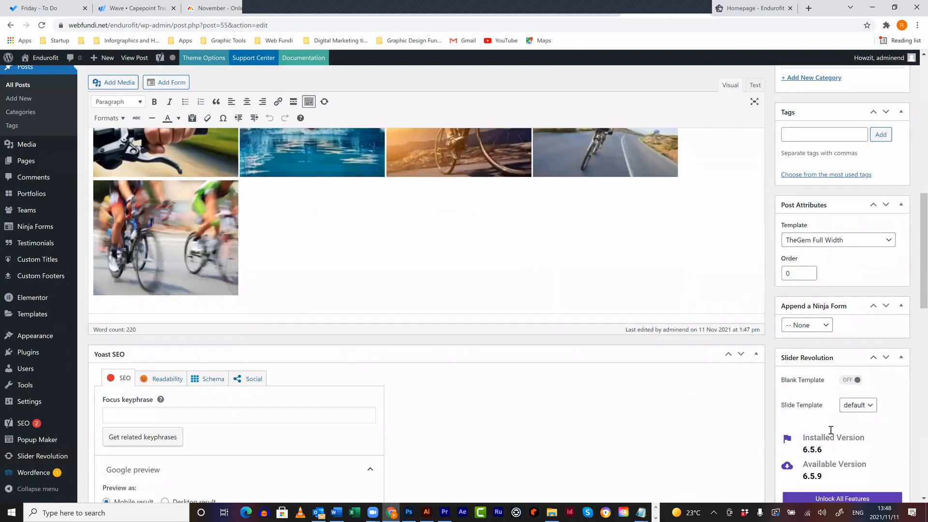
scroll(831, 430, "down", 5)
left_click(815, 471)
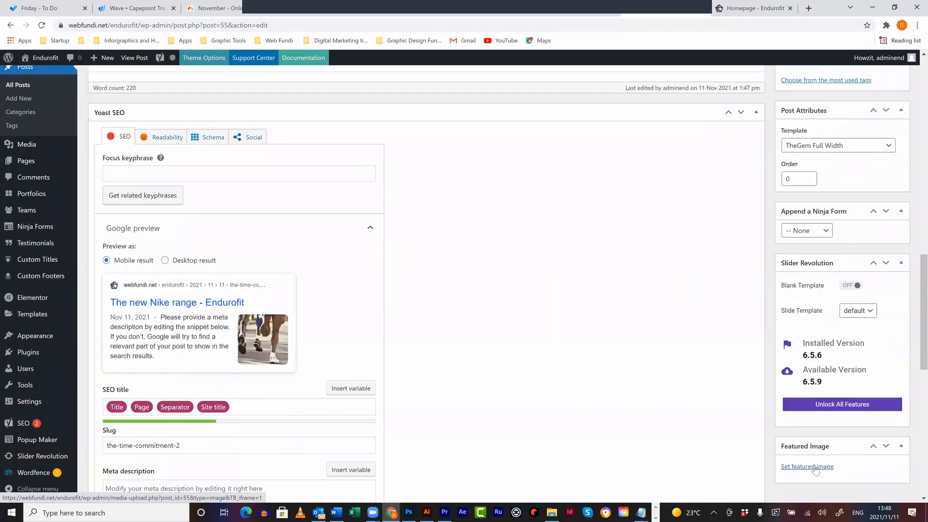
left_click(814, 467)
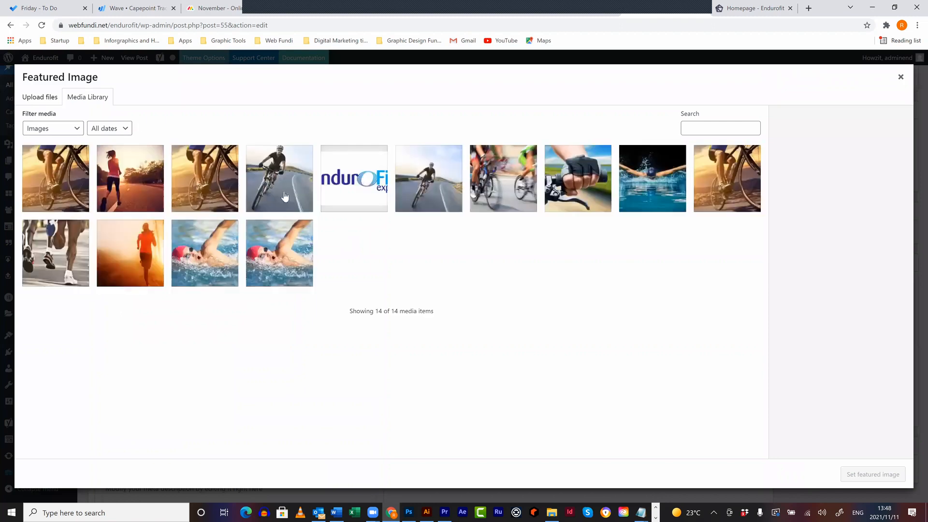
- Set Running-Clinic.jpg as the featured image and publish the post
left_click(114, 244)
left_click(853, 476)
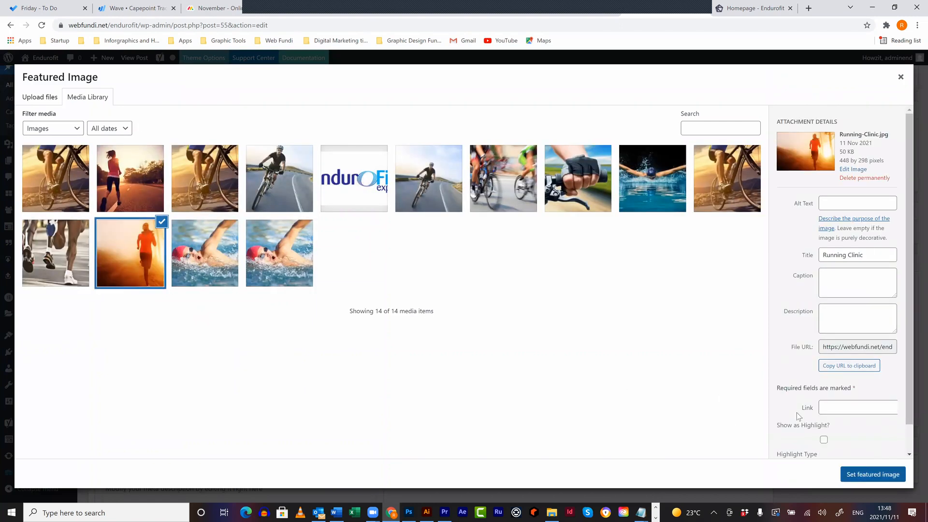
scroll(798, 346, "up", 10)
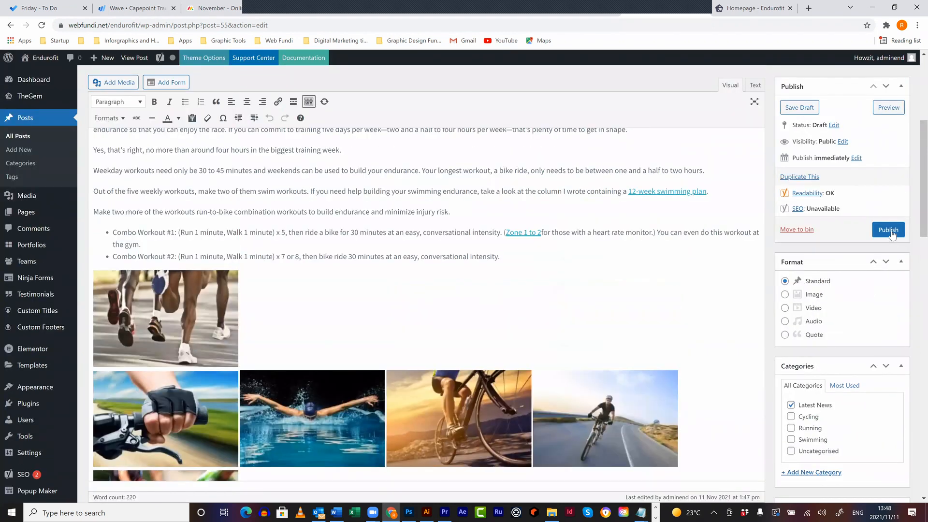
left_click(892, 234)
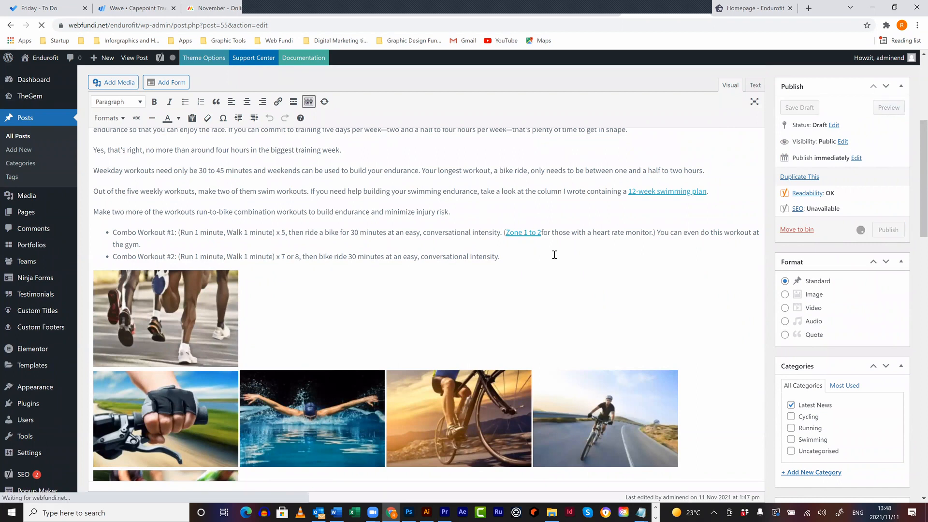
- Scroll through the published post and switch to the live homepage
scroll(554, 255, "up", 3)
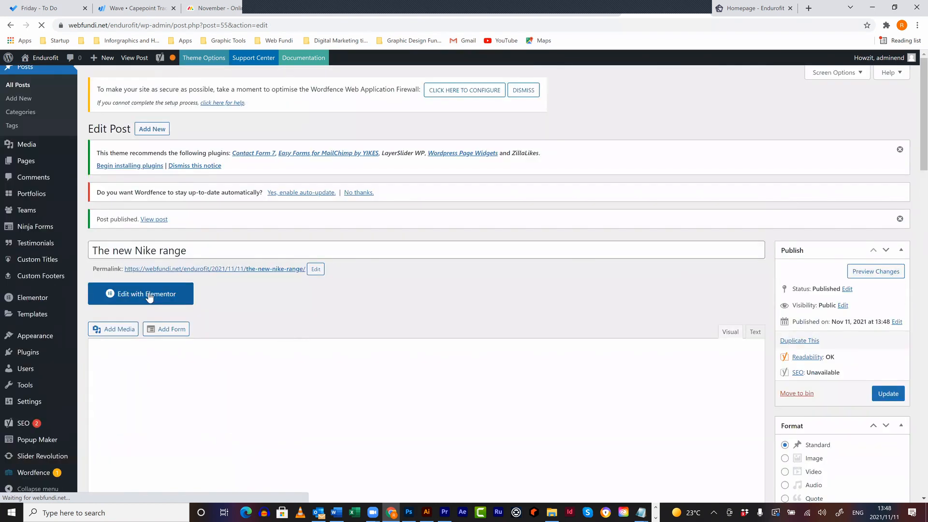
scroll(545, 419, "down", 3)
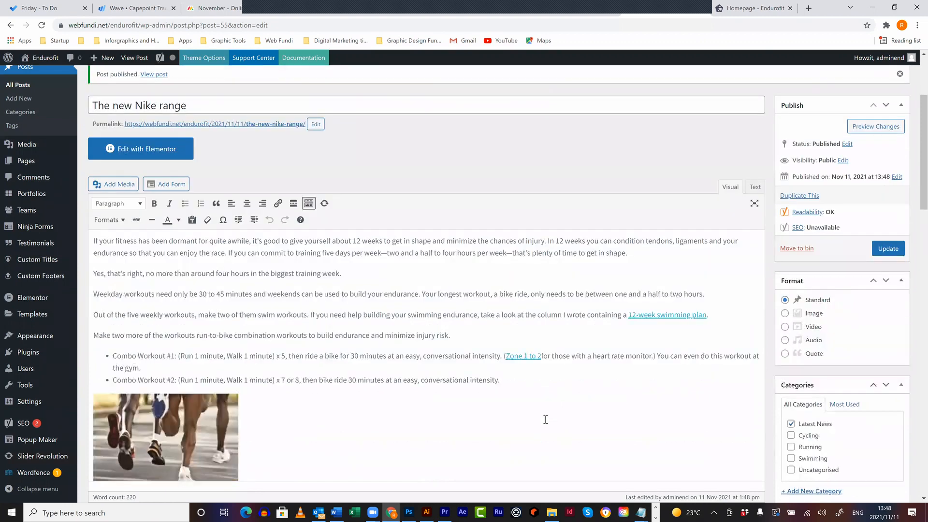
scroll(545, 419, "up", 3)
scroll(573, 414, "down", 1)
scroll(572, 415, "down", 2)
left_click(750, 13)
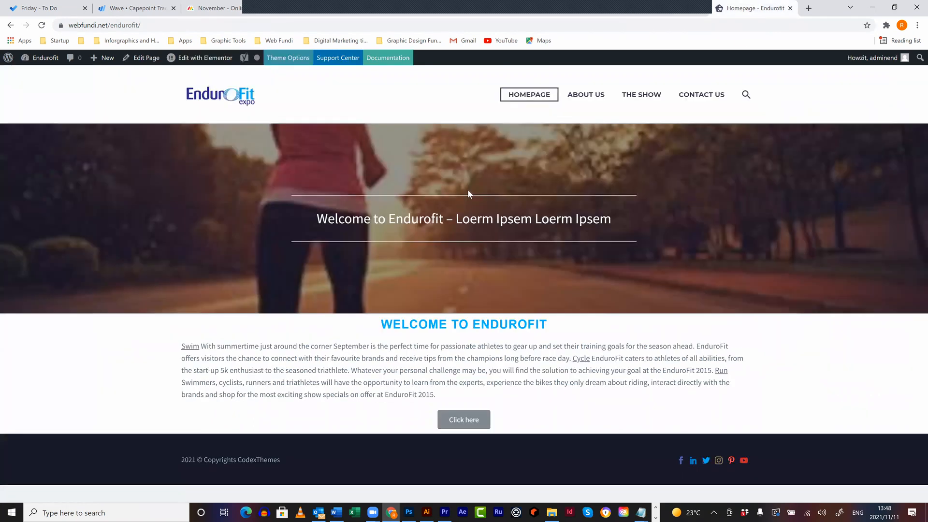
- From Pages > All Pages, open the Homepage with Edit with Elementor
left_click(655, 14)
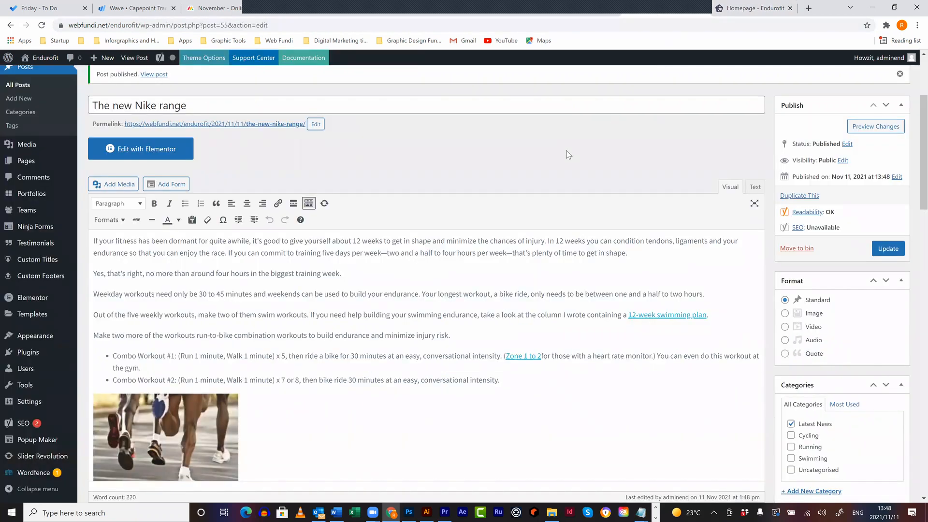
left_click(743, 14)
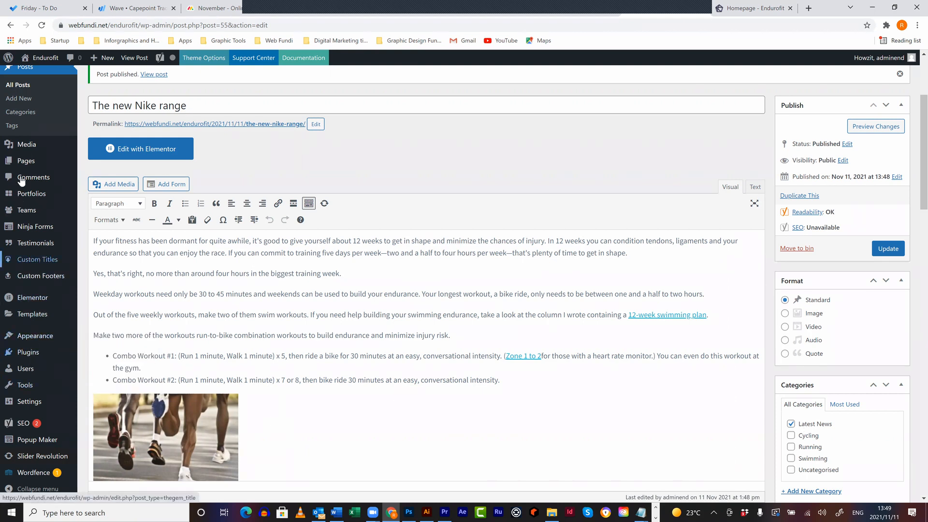
left_click(103, 163)
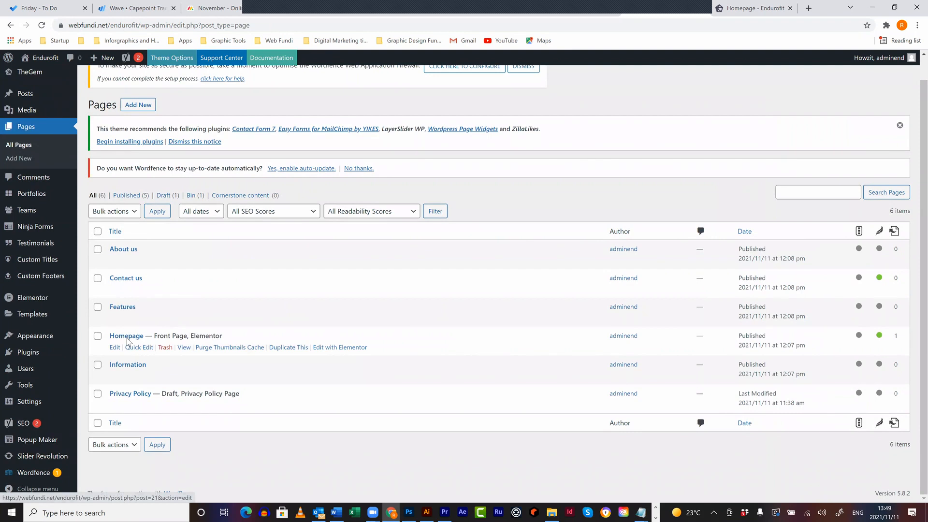
left_click(346, 349)
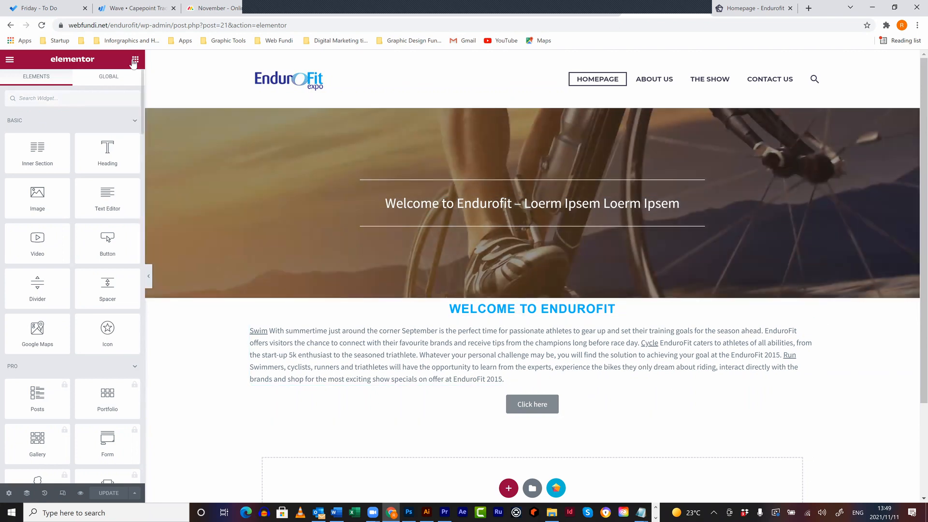
- Add a spacer above the WELCOME TO ENDUROFIT heading and insert a new single-column section
left_click_drag(109, 279, 580, 295)
left_click_drag(579, 301, 579, 303)
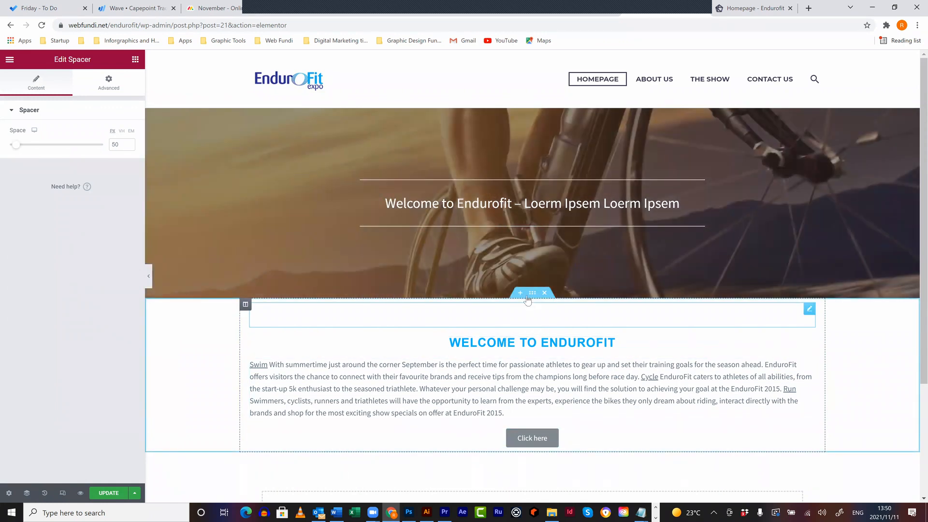
left_click(520, 293)
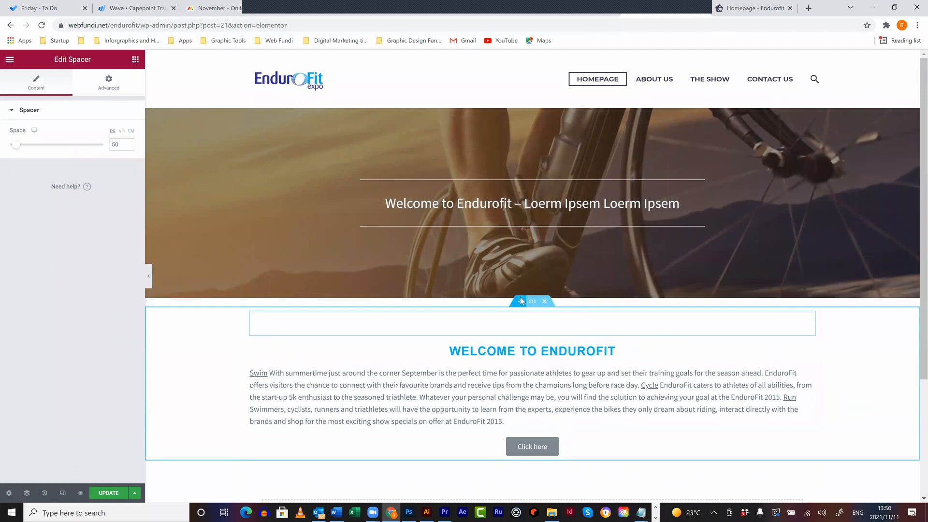
left_click(508, 343)
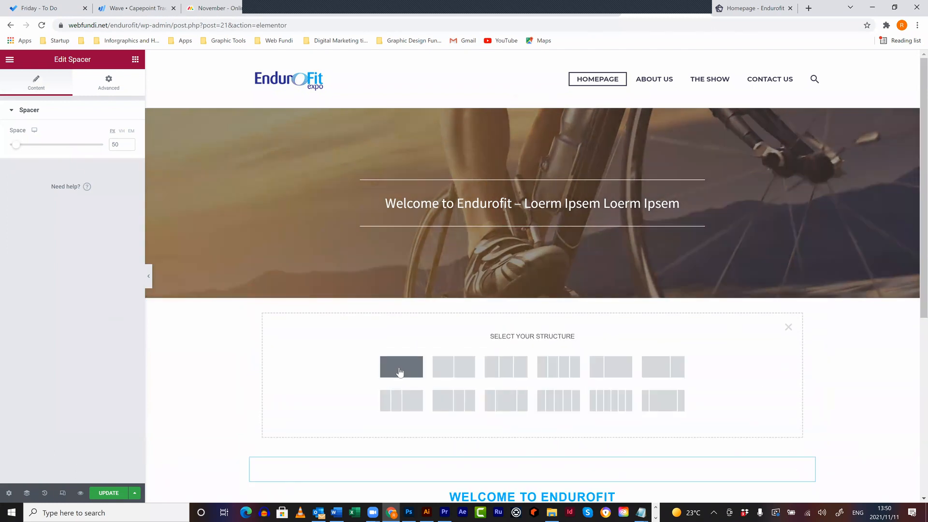
left_click(399, 367)
- Scroll the widgets panel down to the TheGem Blog category showing Blog Grid
scroll(411, 371, "down", 2)
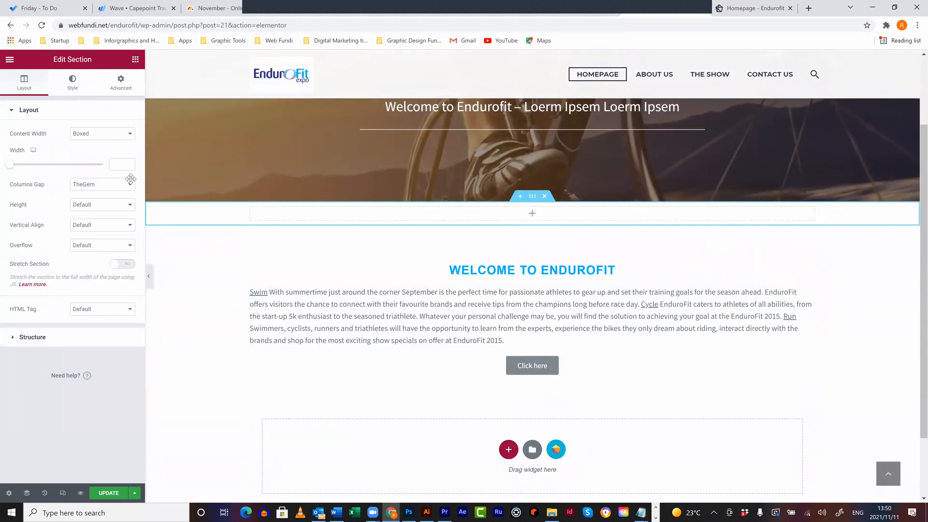
scroll(88, 345, "down", 6)
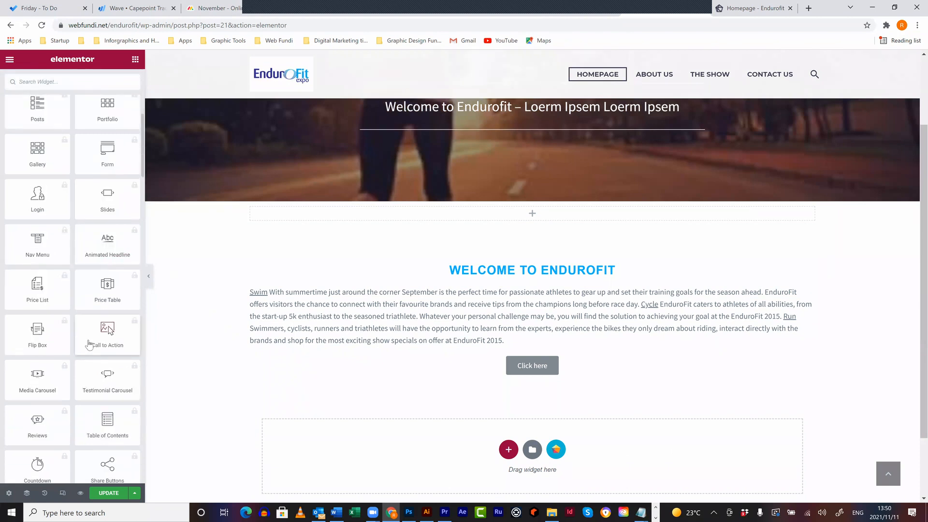
scroll(88, 344, "down", 8)
scroll(85, 334, "down", 4)
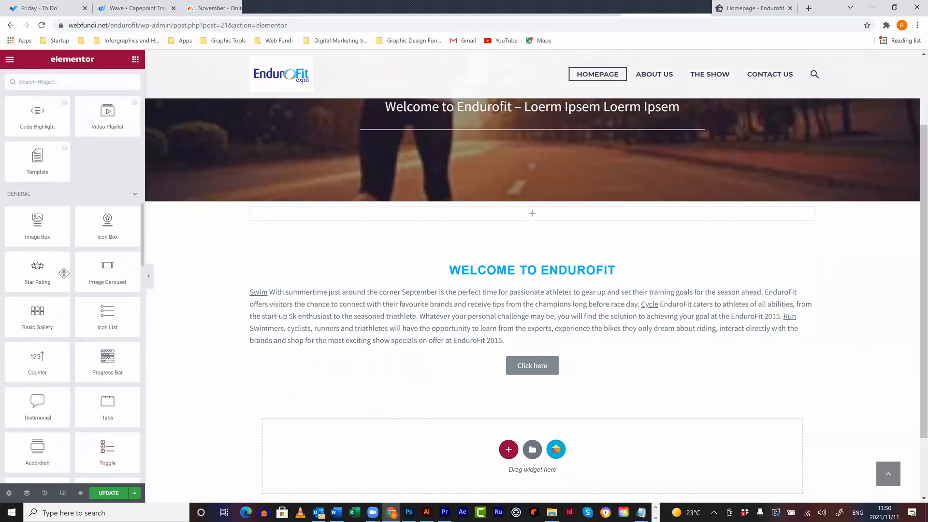
scroll(64, 274, "down", 4)
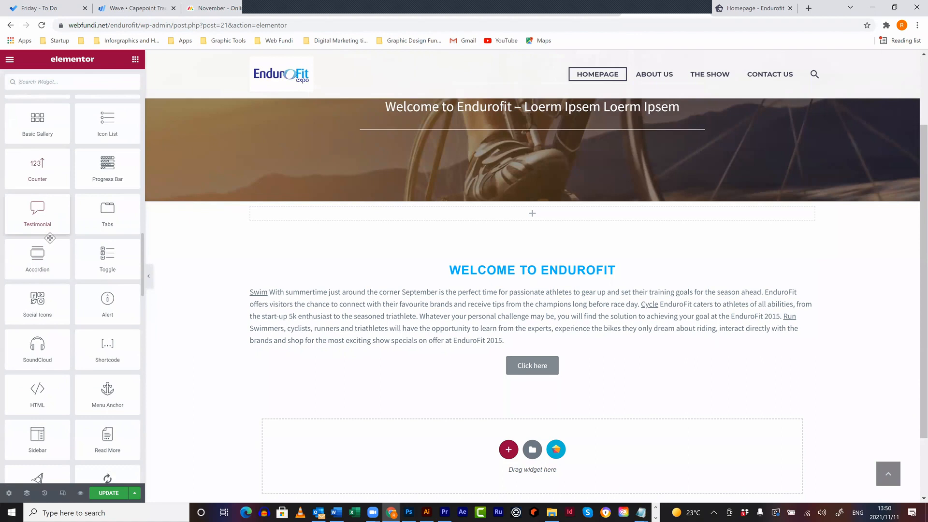
scroll(48, 247, "down", 2)
scroll(49, 246, "down", 8)
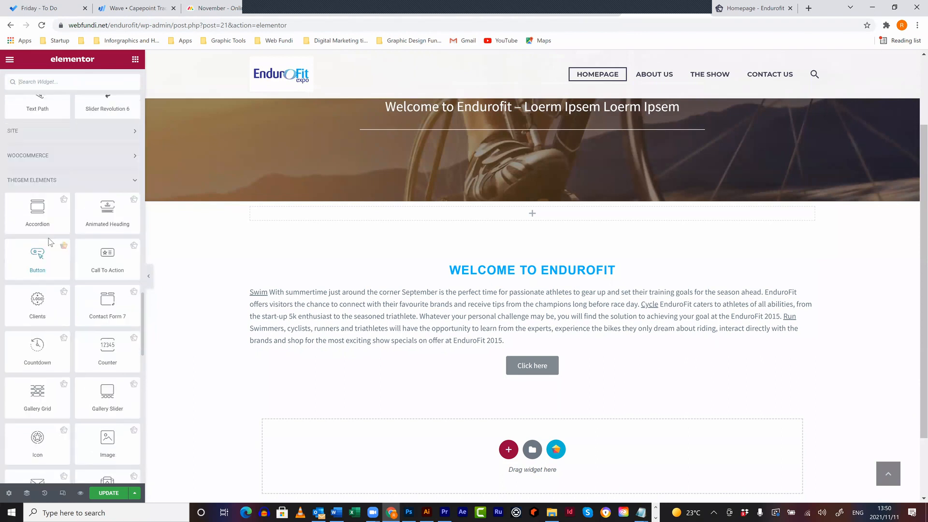
scroll(51, 238, "up", 4)
scroll(78, 222, "down", 2)
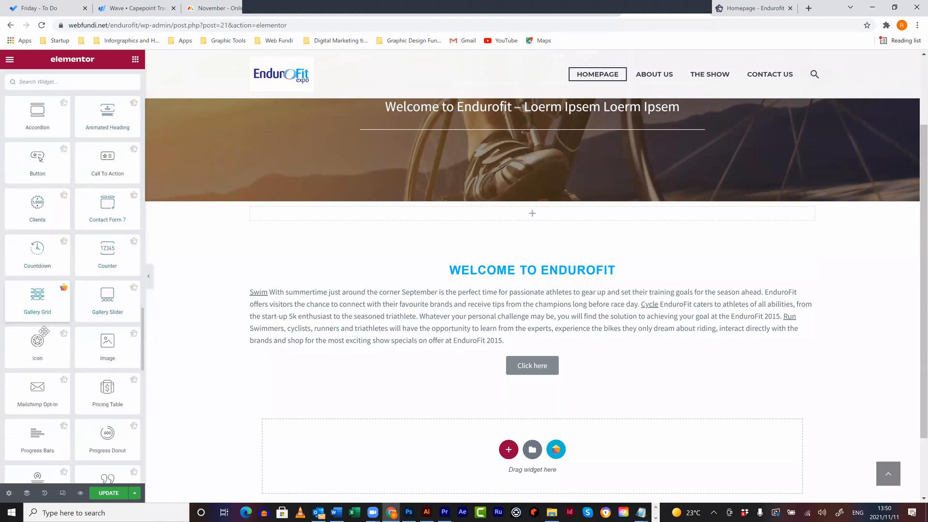
scroll(107, 333, "down", 2)
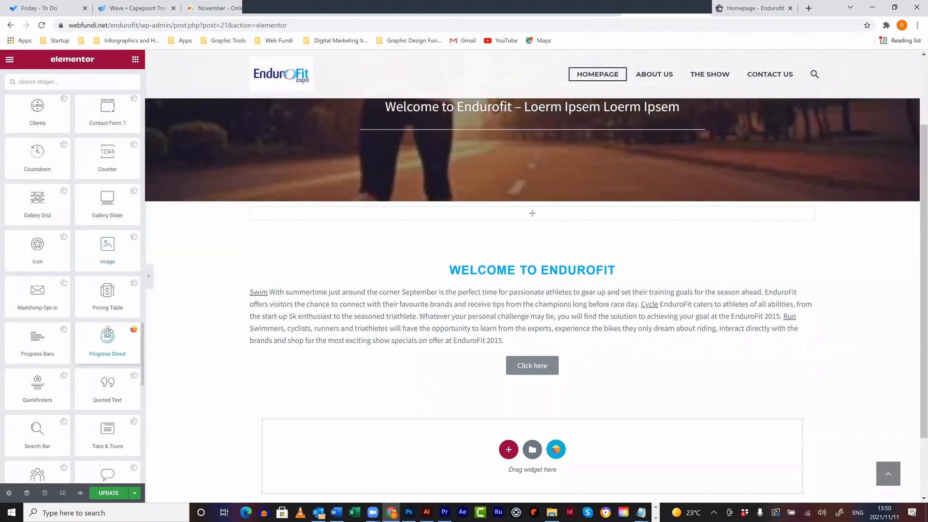
scroll(92, 357, "up", 10)
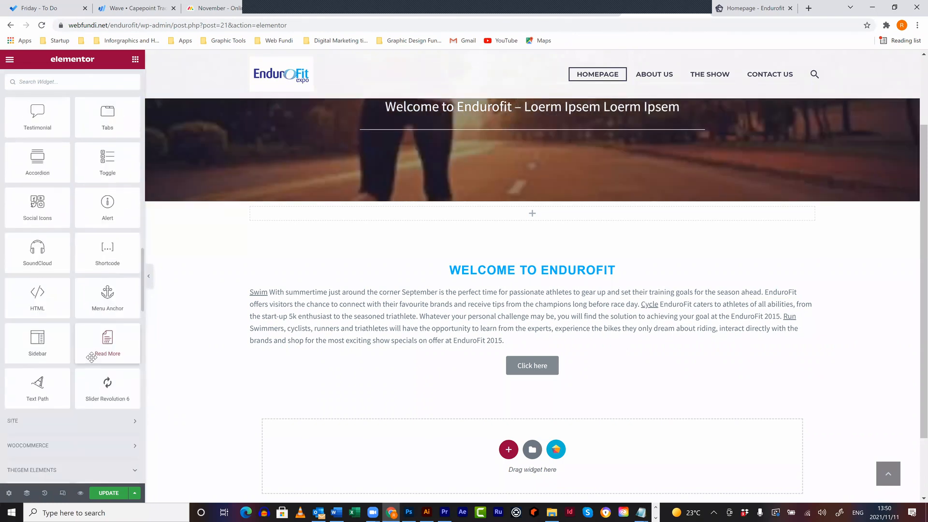
scroll(91, 377, "down", 6)
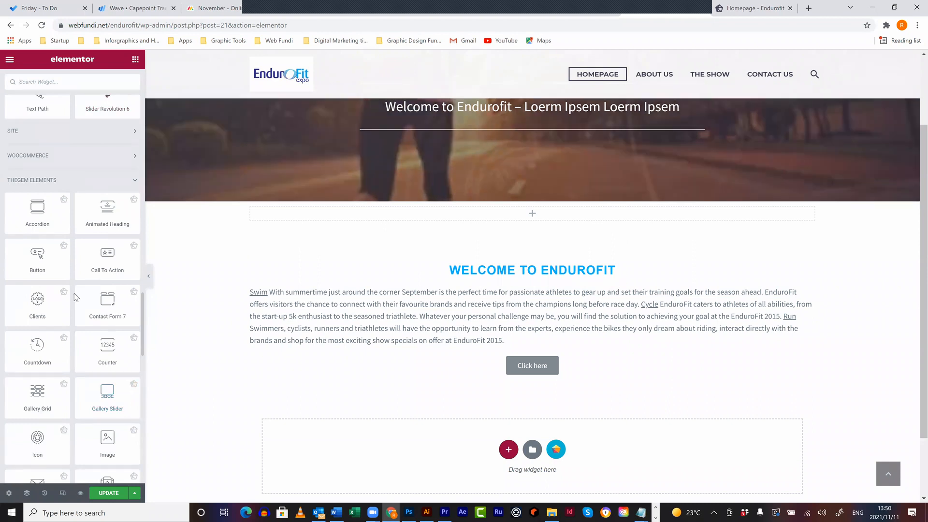
scroll(77, 282, "down", 12)
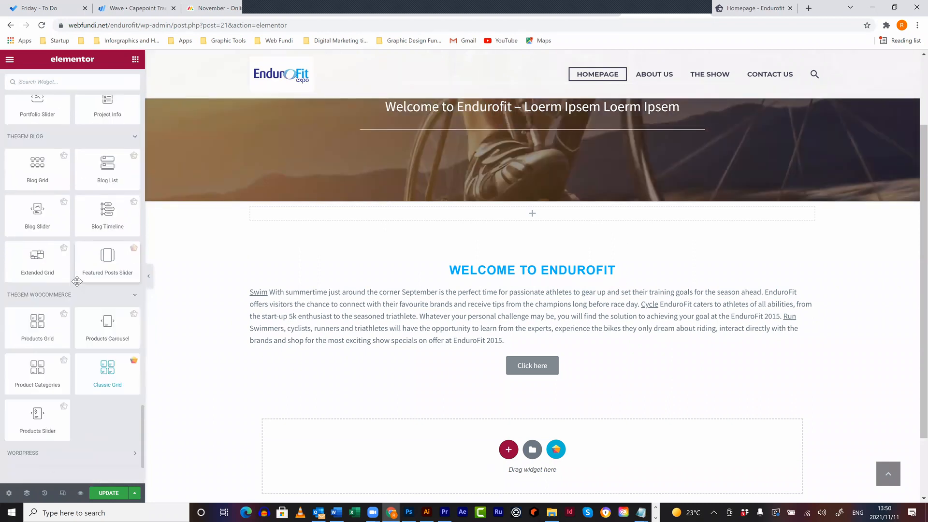
scroll(76, 281, "up", 2)
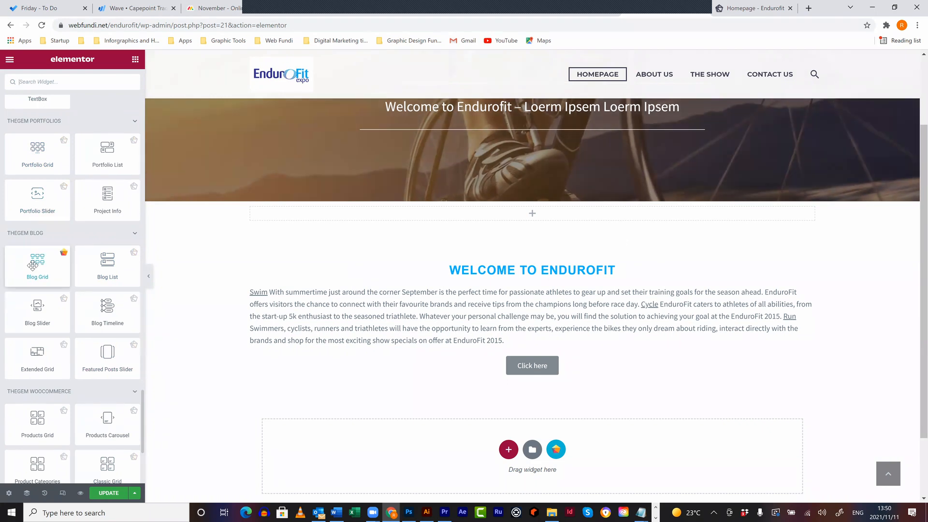
- Drop a Blog Grid into the empty section and set its blog category to Latest News
left_click_drag(33, 265, 519, 216)
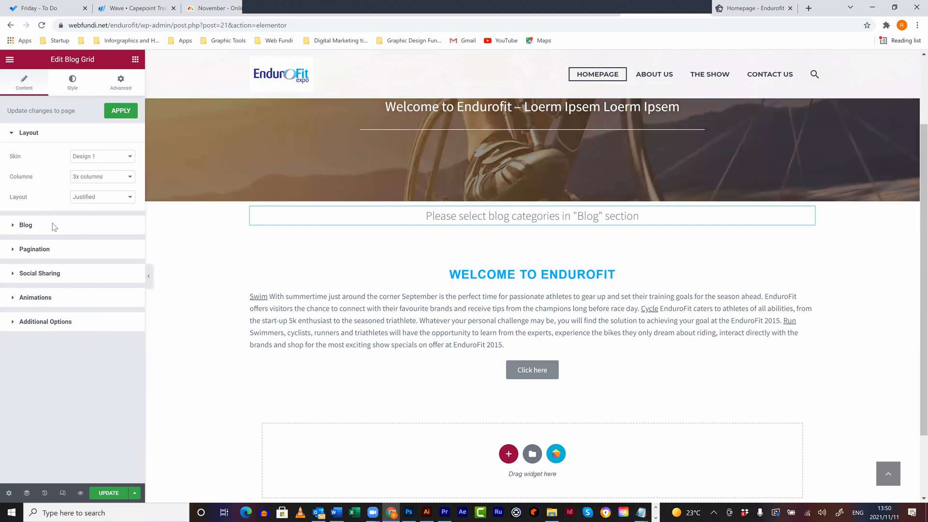
left_click(26, 225)
left_click(50, 191)
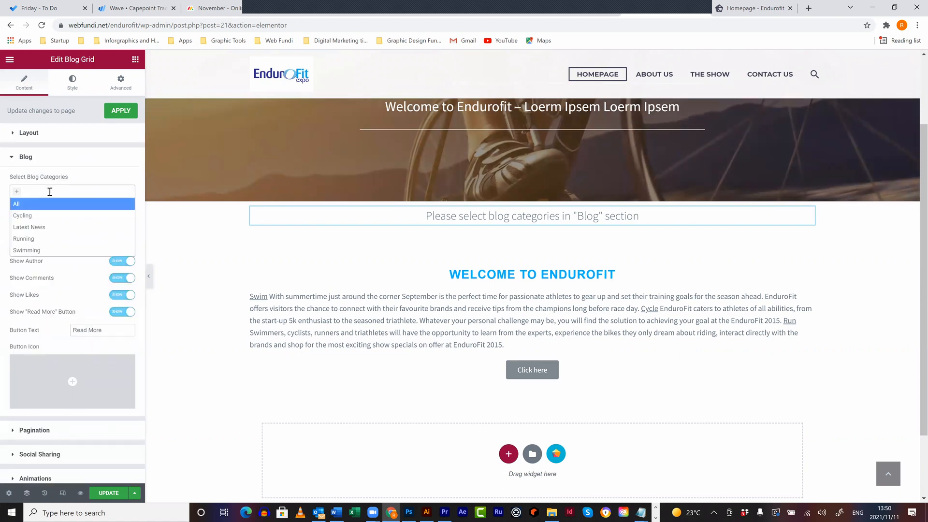
left_click(50, 225)
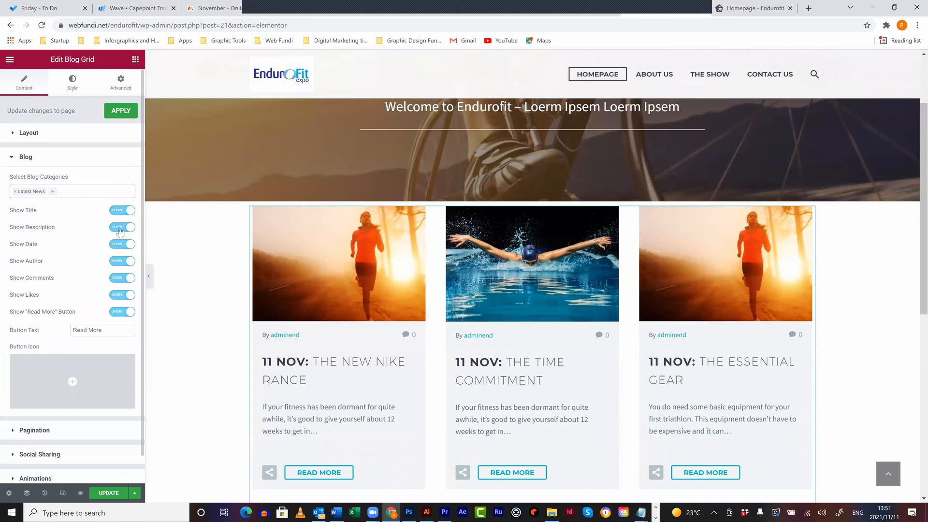
- Turn off Show Author and Show Likes on the blog cards
left_click(122, 261)
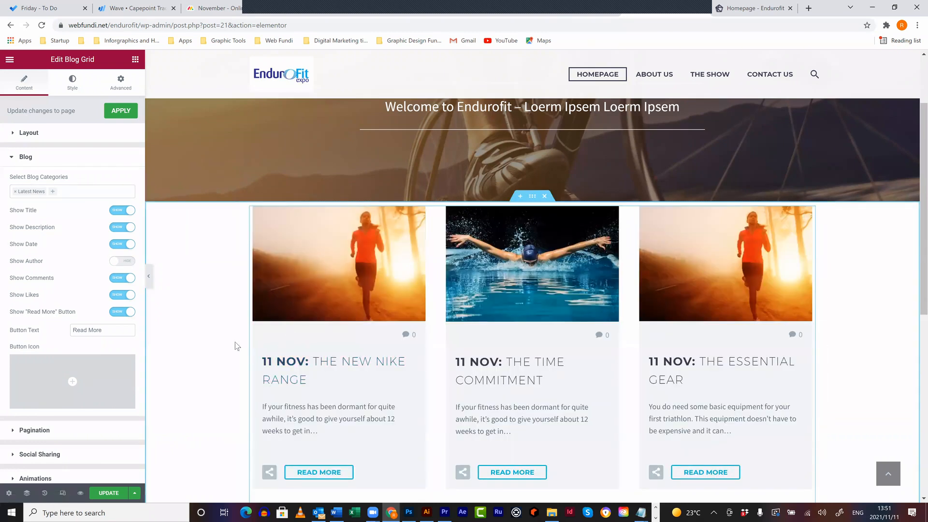
scroll(270, 283, "down", 4)
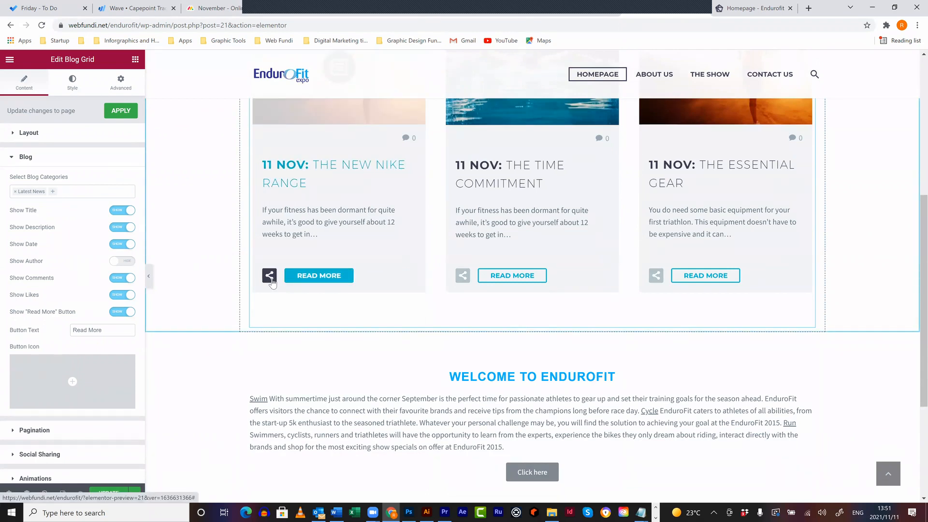
left_click(121, 296)
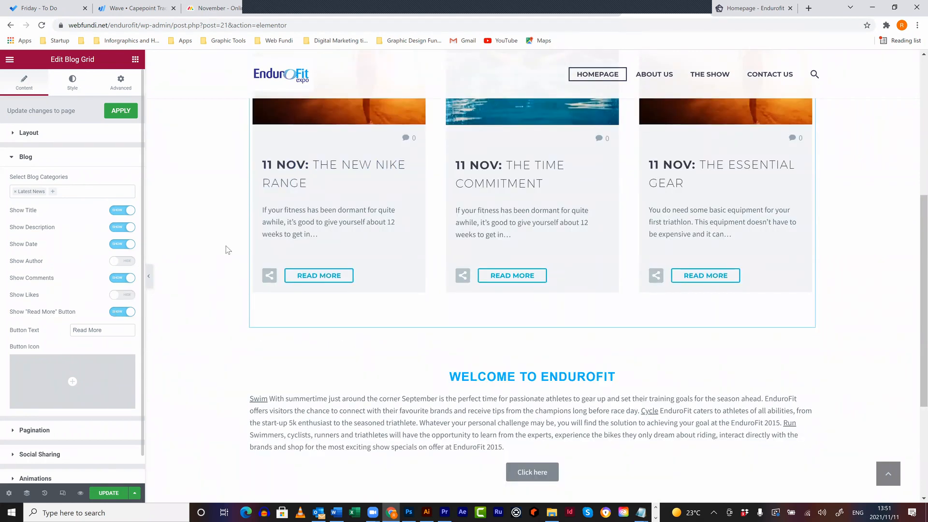
scroll(241, 270, "up", 6)
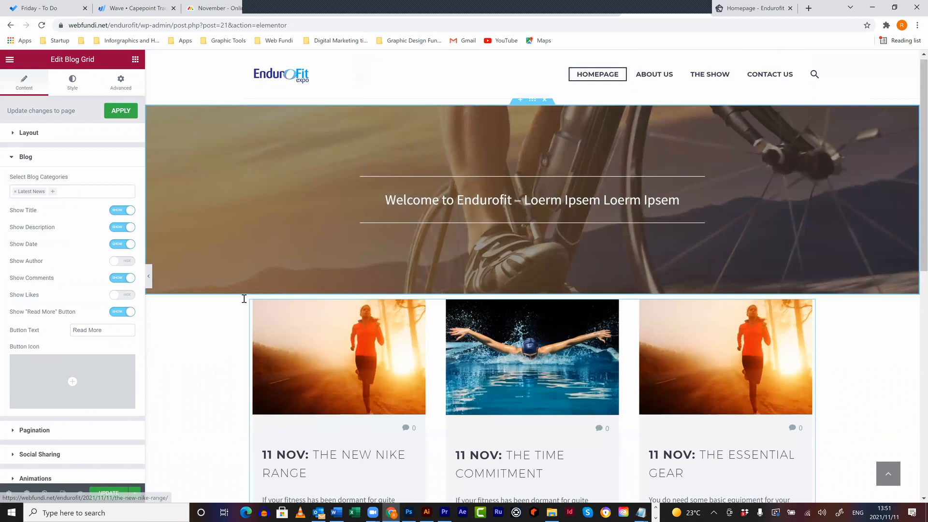
scroll(244, 298, "down", 8)
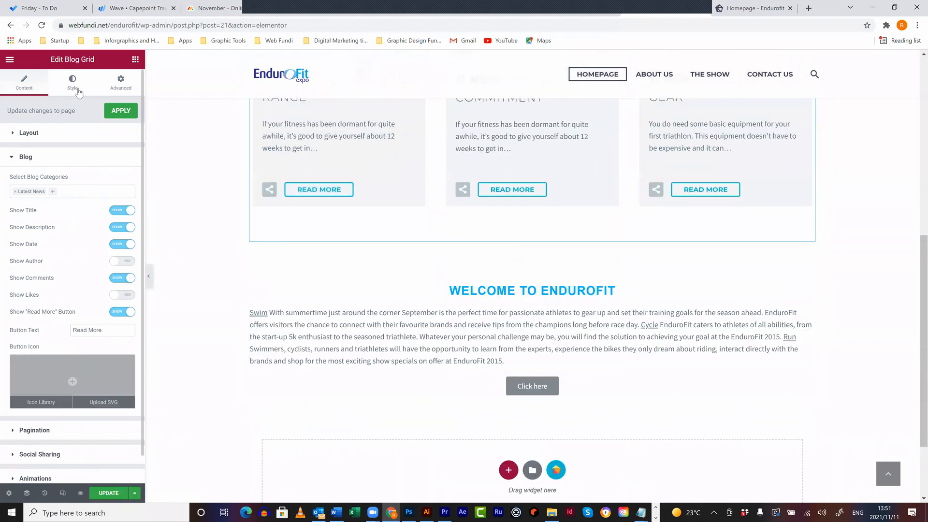
- Review the grid's style settings, then save the page with UPDATE
left_click(72, 89)
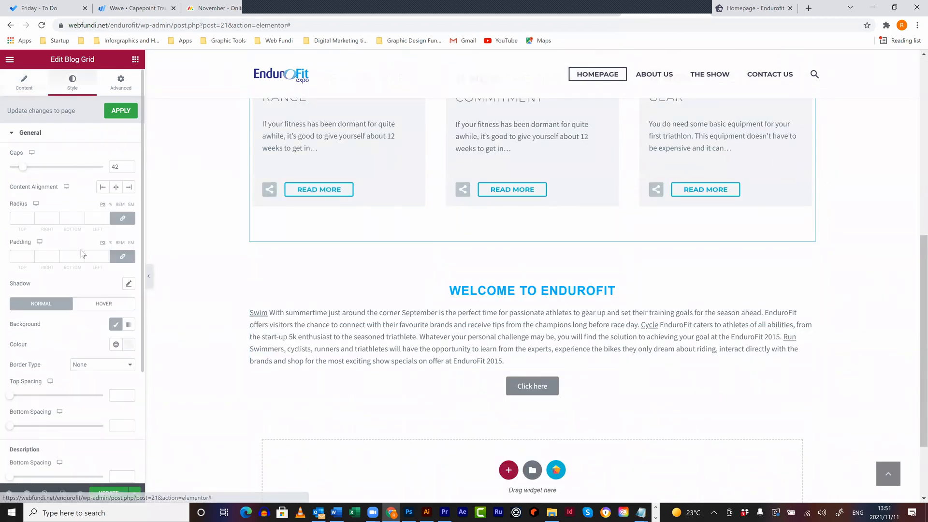
scroll(58, 411, "down", 3)
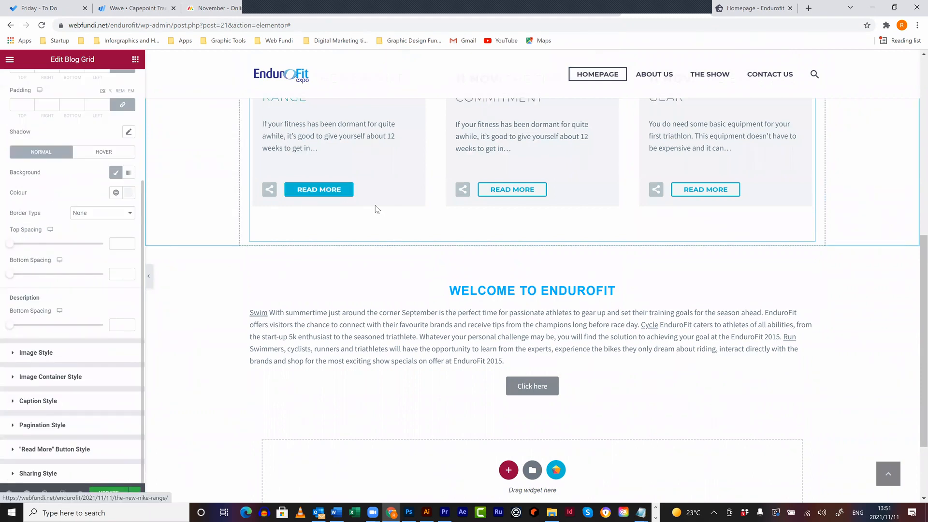
scroll(354, 411, "up", 5)
scroll(352, 396, "down", 3)
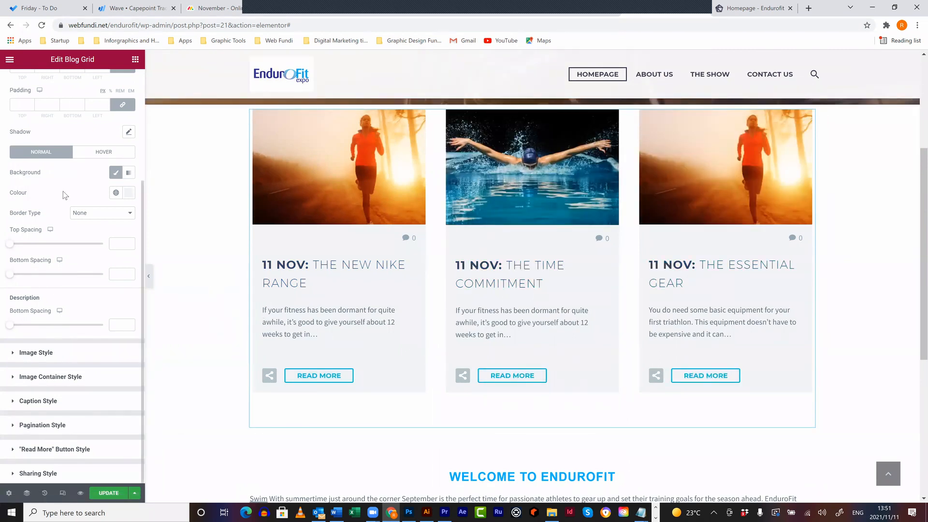
scroll(82, 164, "up", 3)
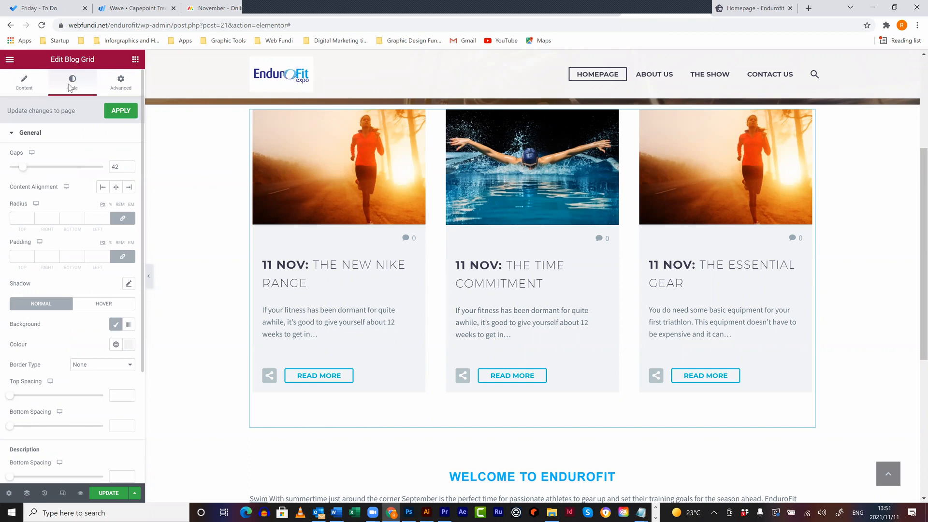
left_click(27, 90)
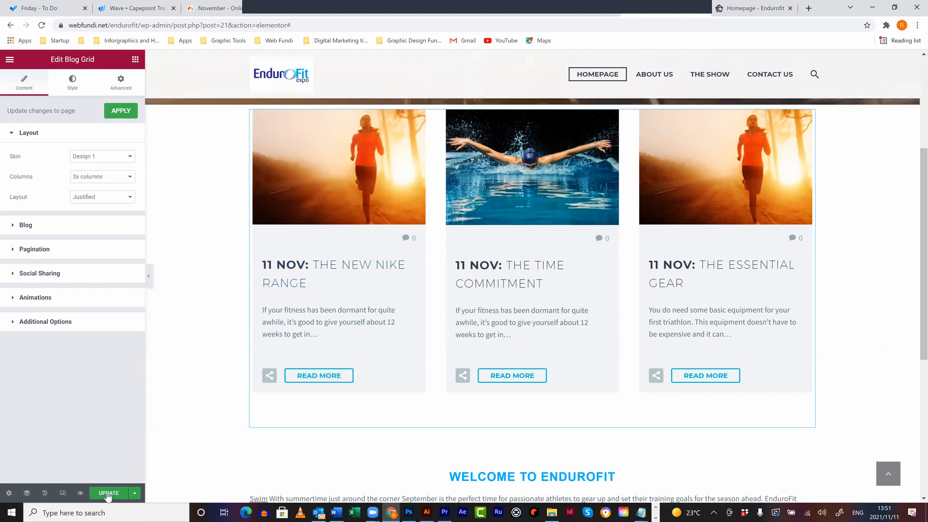
left_click(108, 494)
scroll(755, 293, "up", 4)
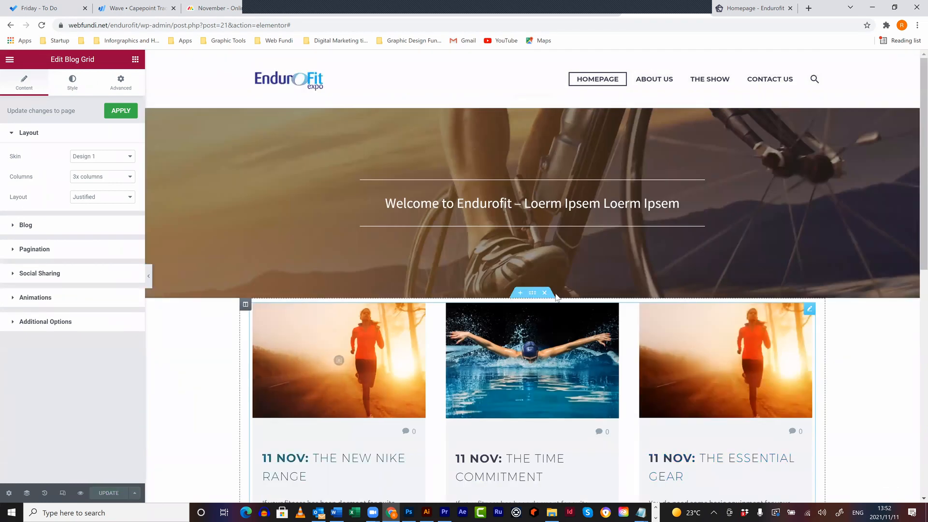
- Add a 50 px Spacer widget above the Blog Grid
left_click(122, 115)
left_click(135, 59)
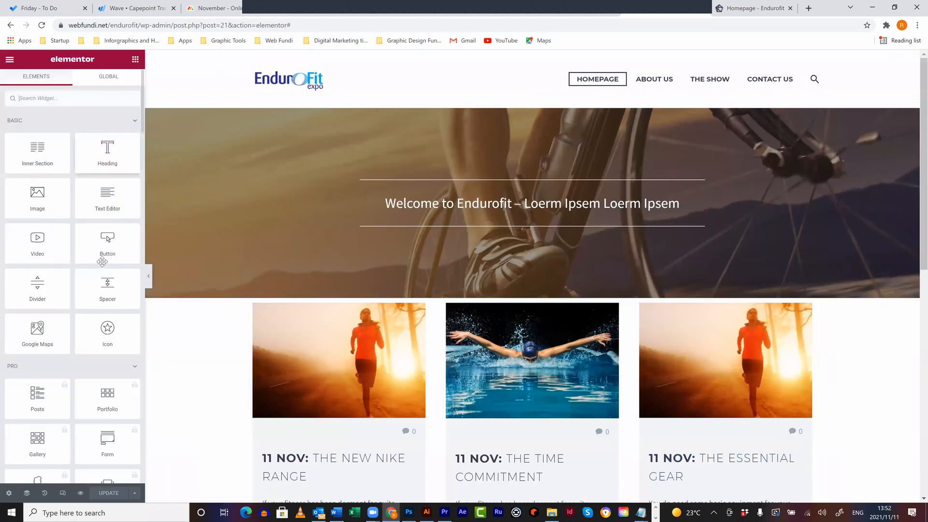
left_click_drag(159, 286, 564, 308)
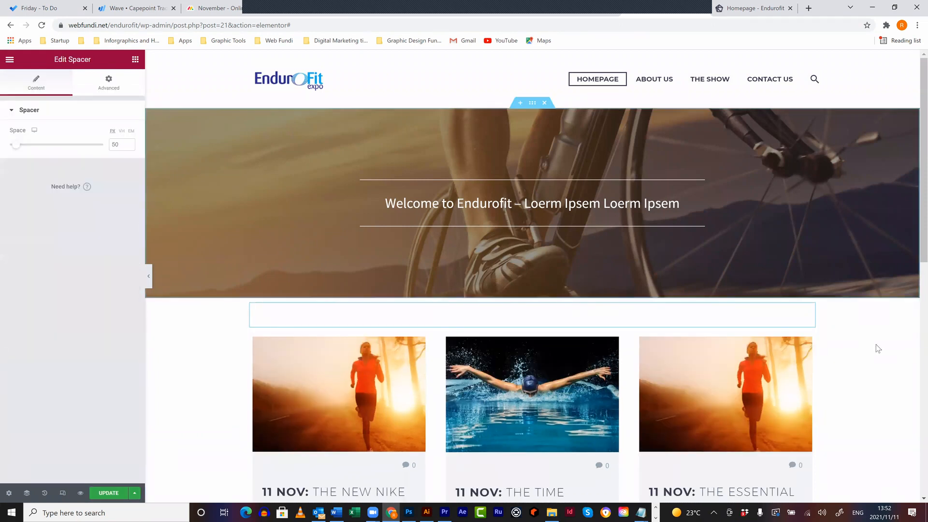
scroll(878, 349, "down", 10)
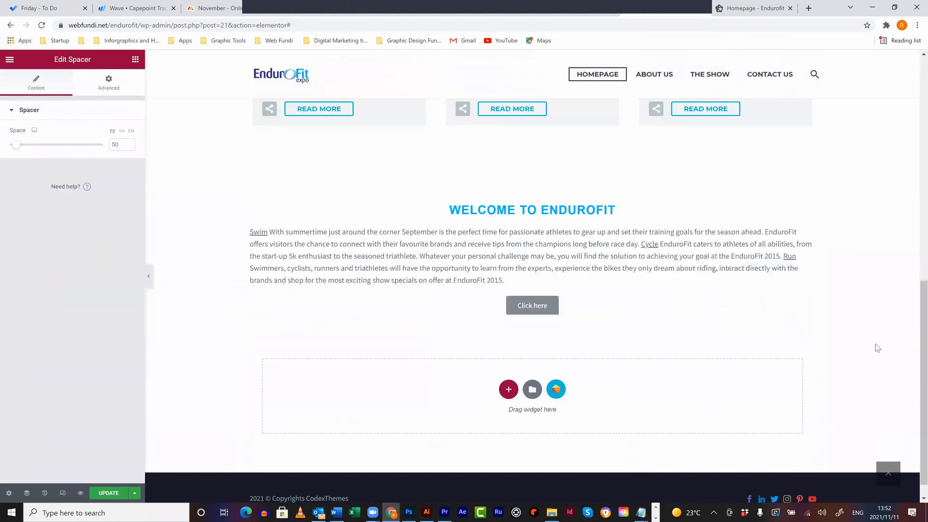
scroll(541, 382, "up", 3)
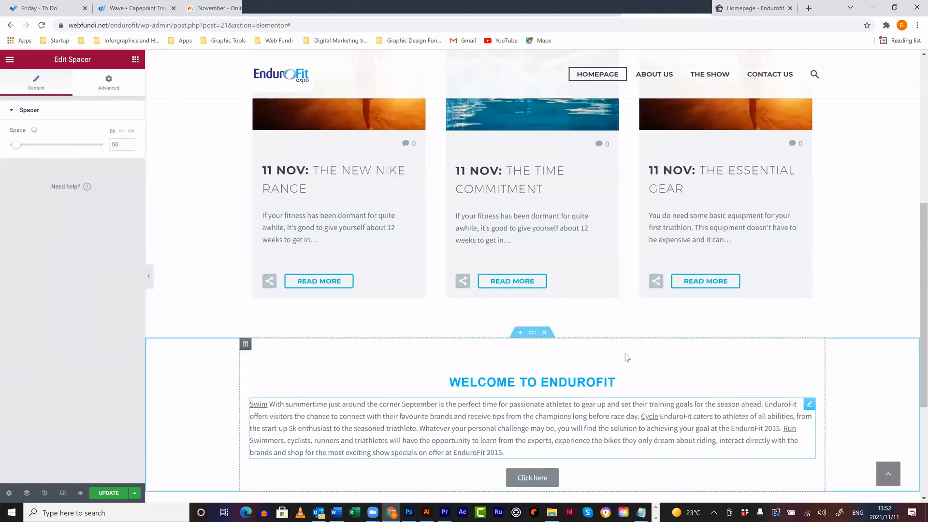
scroll(563, 262, "down", 2)
- Delete the spacer sitting above the Welcome to Endurofit section
right_click(562, 259)
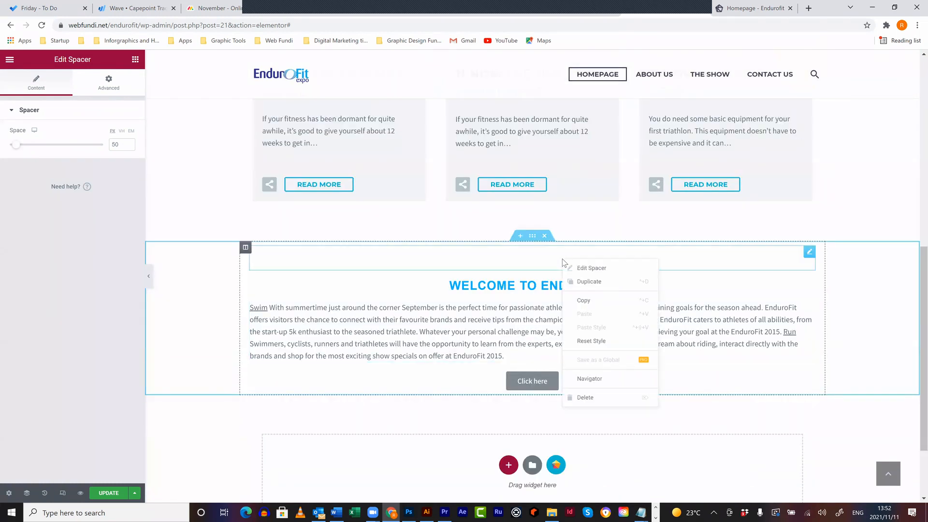
left_click(600, 397)
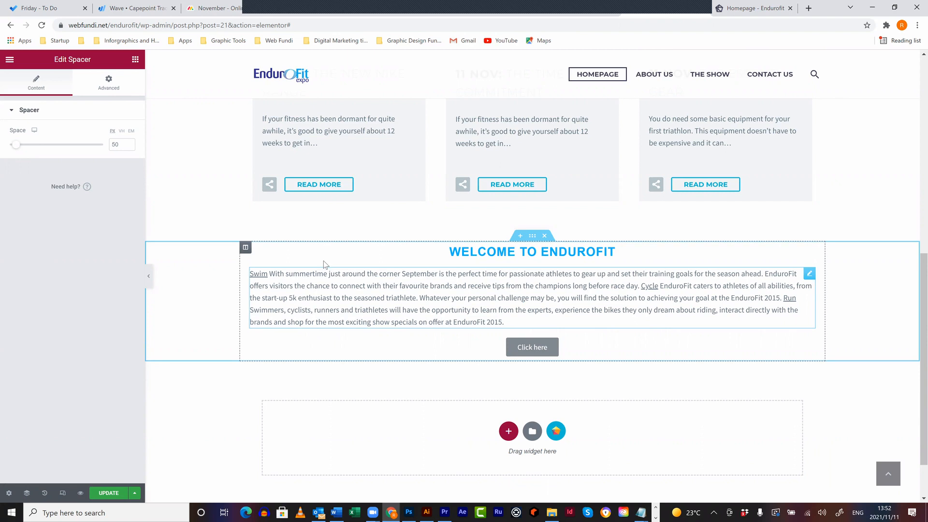
left_click(135, 60)
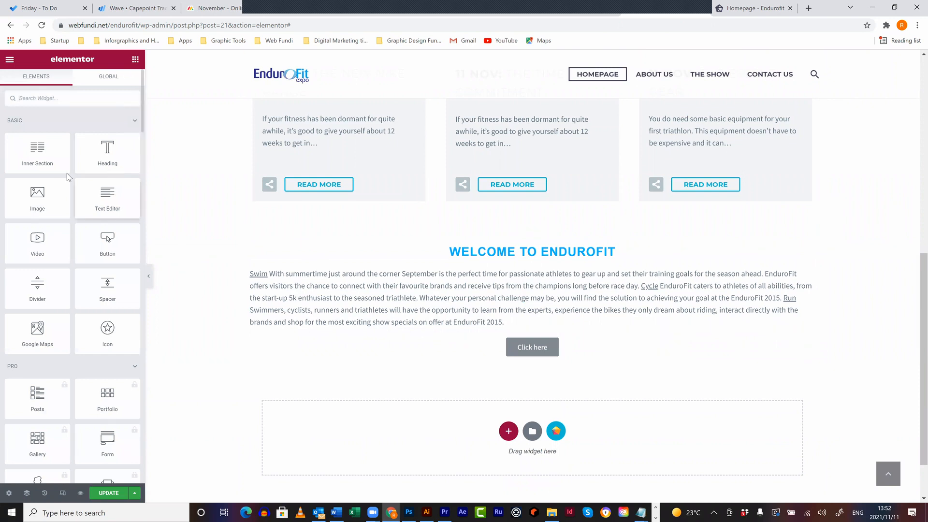
- Insert an inner section under the WELCOME TO ENDUROFIT heading, reduce it to one column, and show the widgets list
left_click_drag(38, 154, 542, 270)
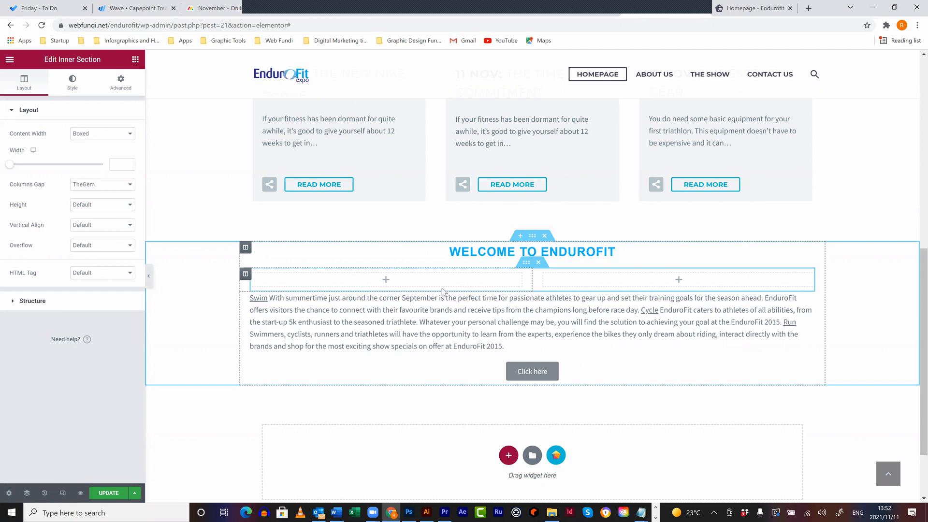
right_click(538, 275)
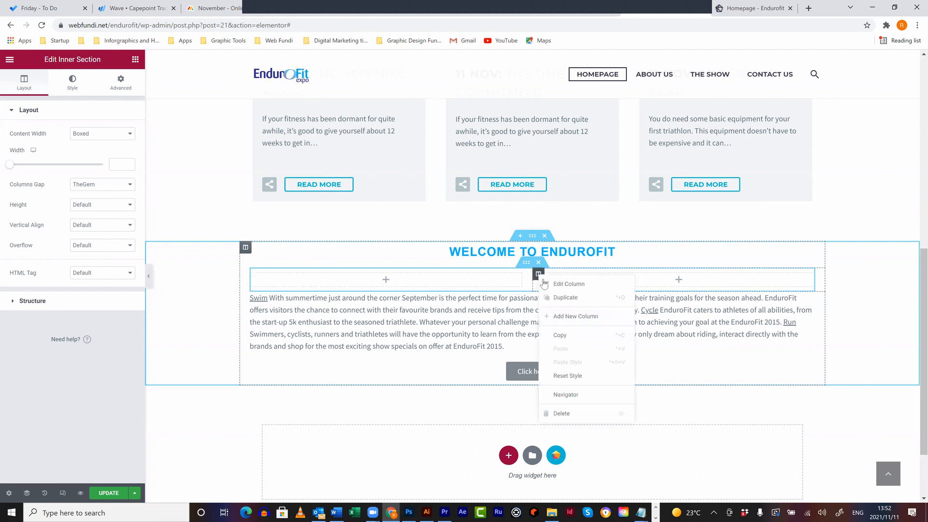
left_click(570, 415)
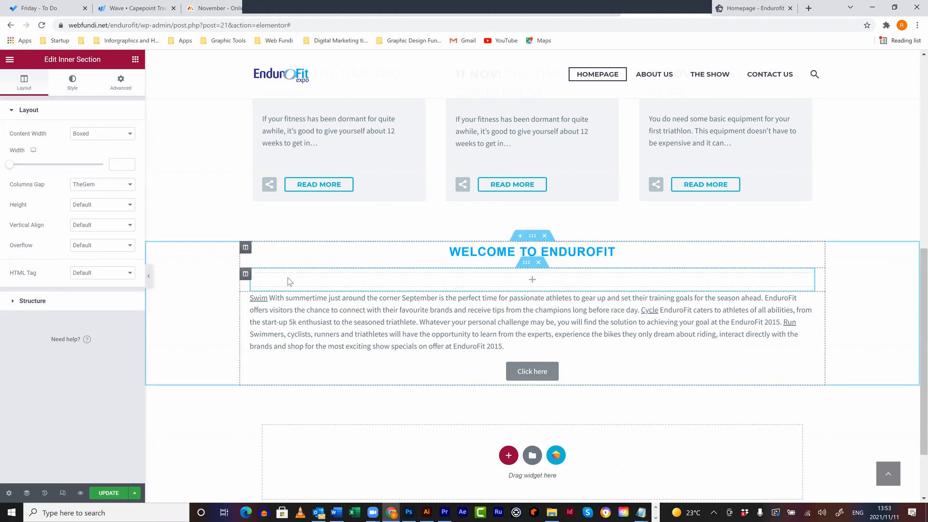
left_click(246, 274)
left_click(135, 60)
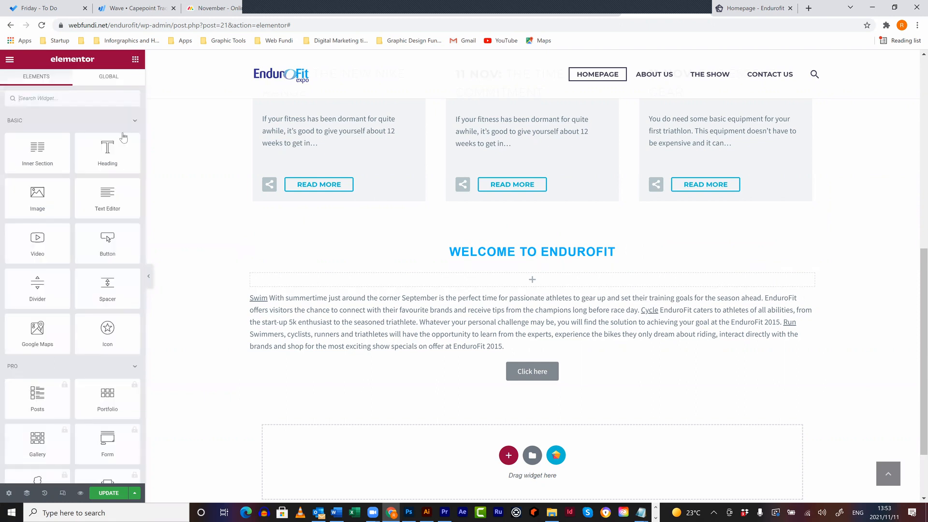
- Add a Heading widget titled 'Swimming' in the inner section with HTML Tag H5
left_click_drag(108, 160, 424, 280)
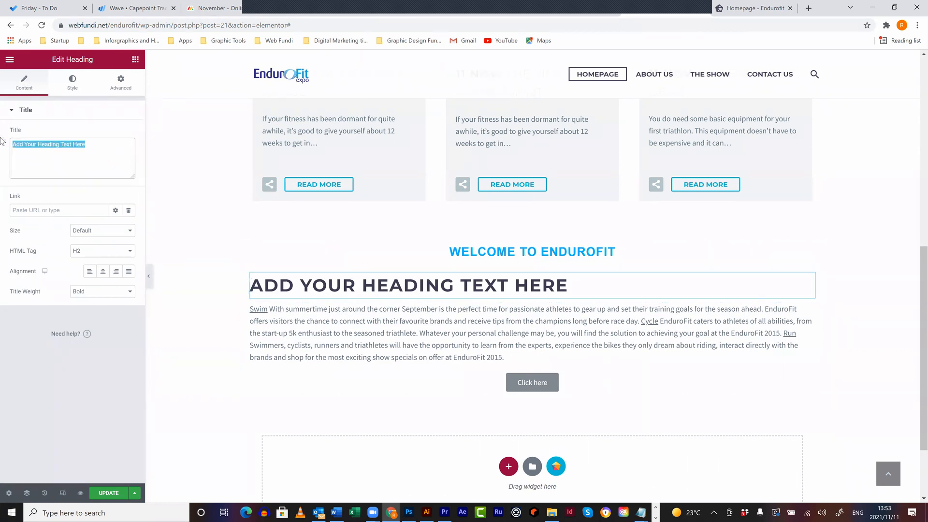
type("Swimming")
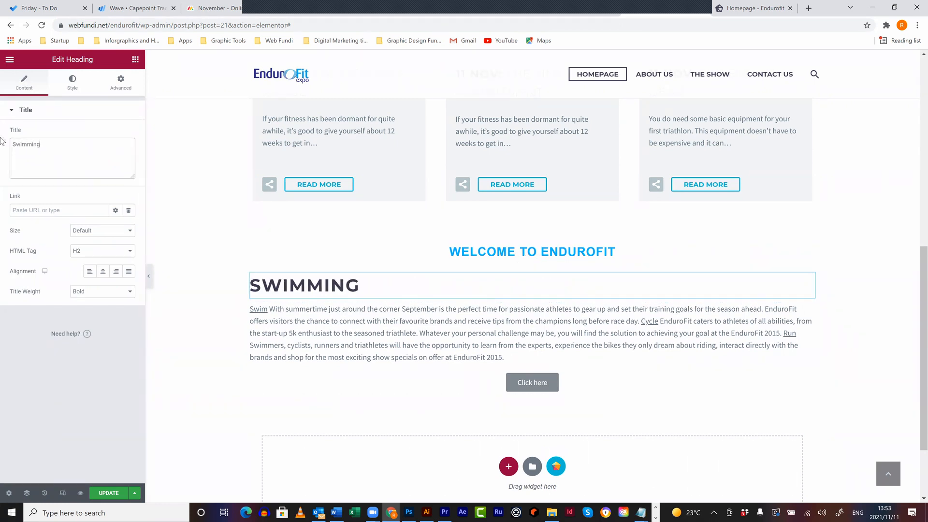
left_click(116, 251)
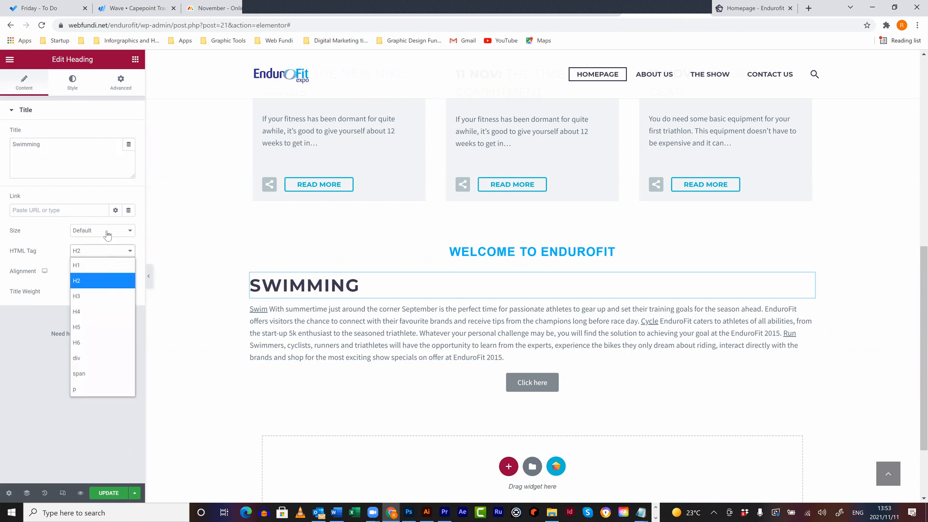
left_click(107, 234)
left_click(62, 230)
left_click(96, 250)
left_click(88, 338)
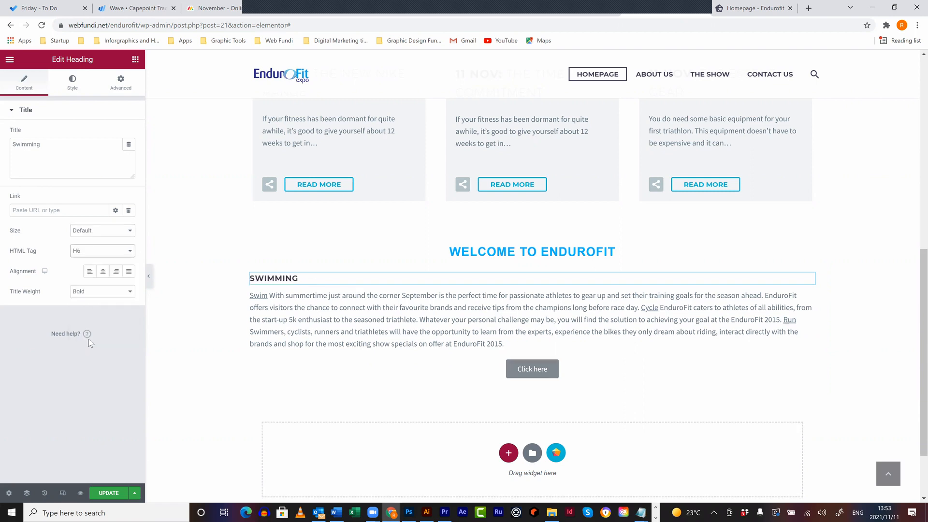
left_click(102, 251)
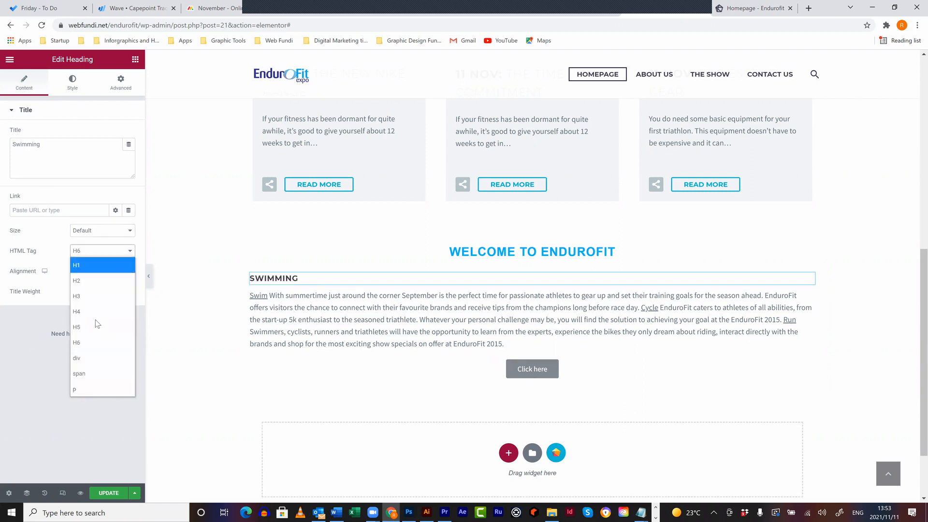
left_click(95, 321)
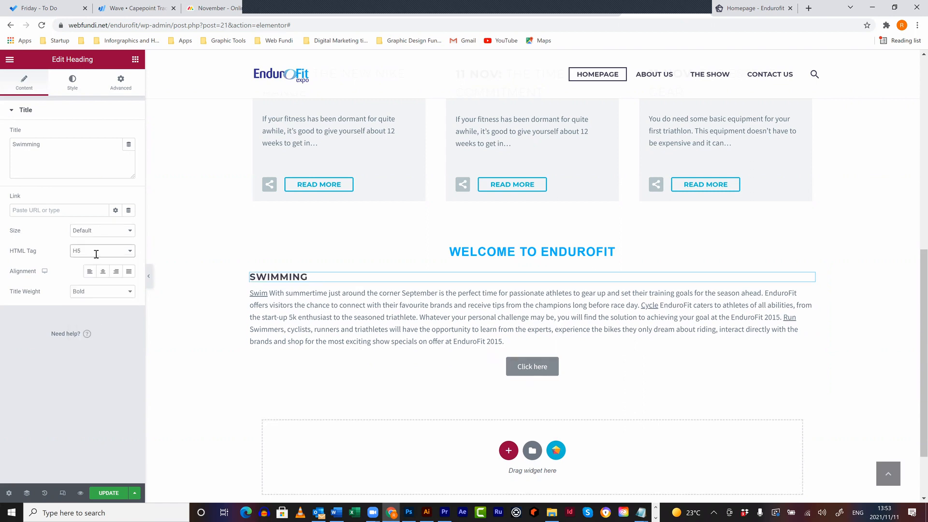
left_click(72, 82)
left_click(24, 81)
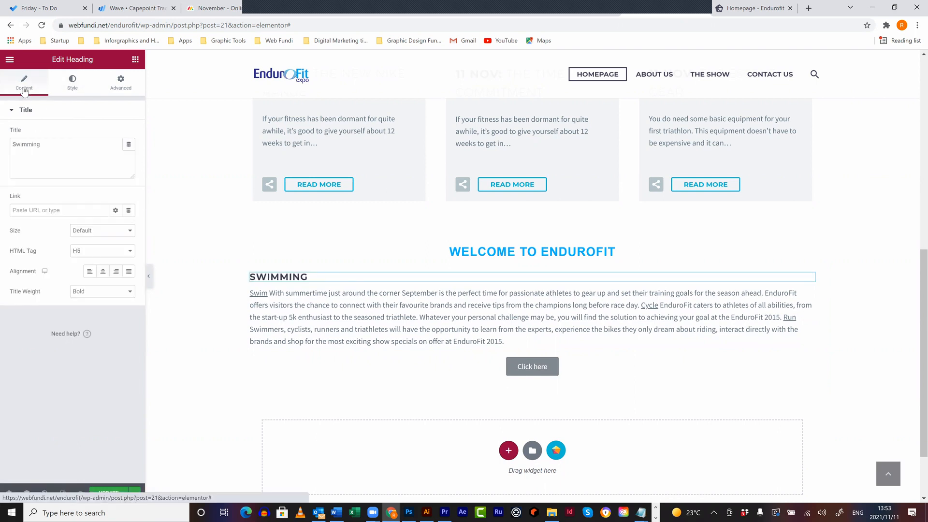
- Copy the summertime training paragraph and paste it into a Text Editor below the Swimming heading
left_click(628, 306)
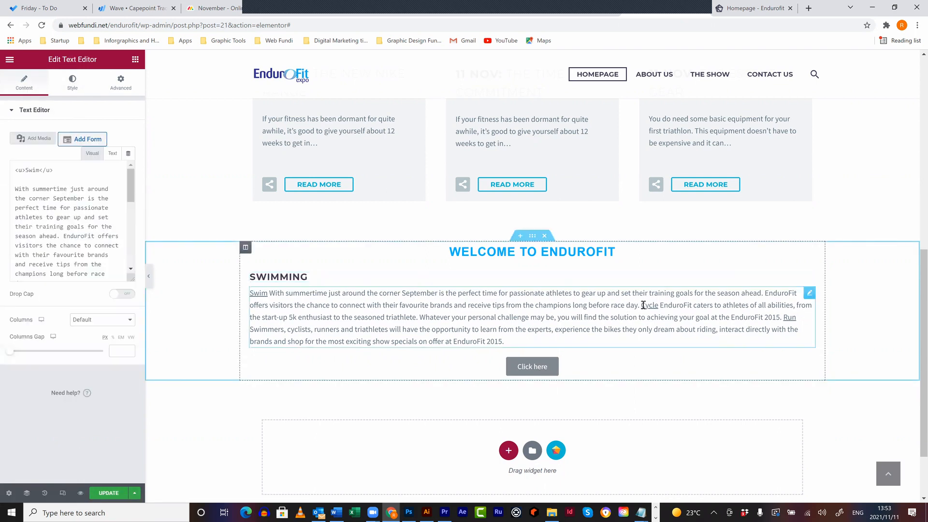
left_click_drag(621, 325, 195, 318)
key("ctrl+c")
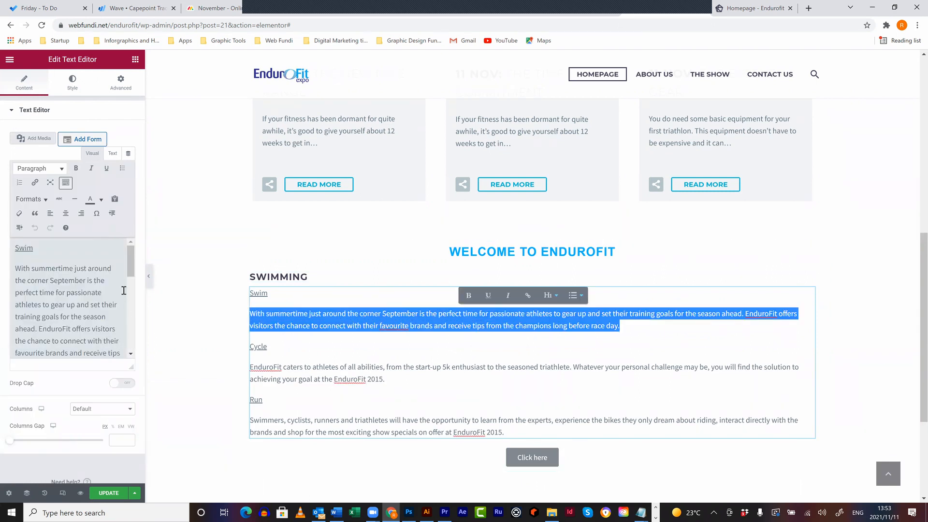
left_click(304, 275)
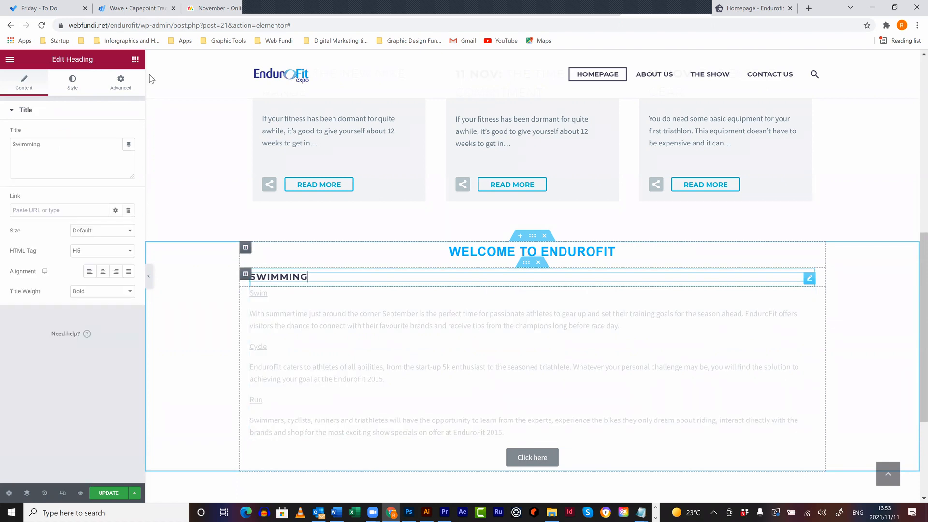
left_click(136, 60)
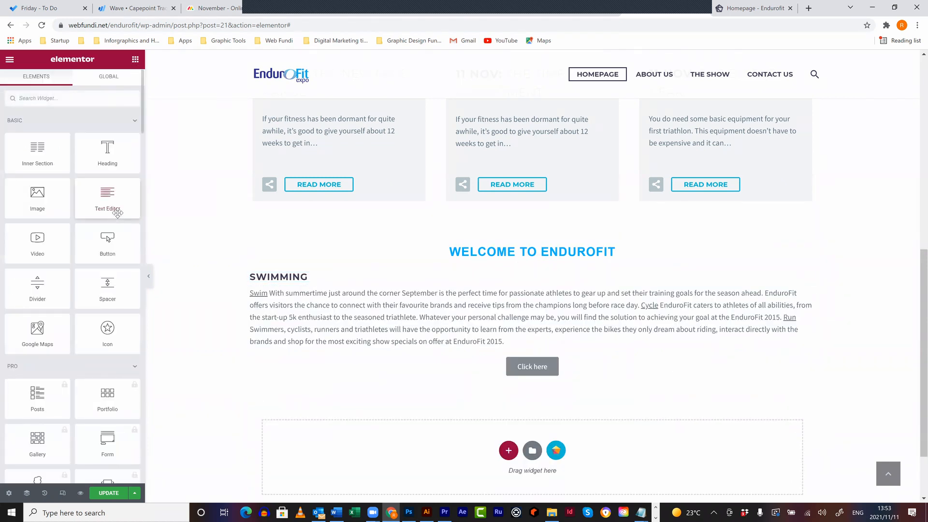
left_click_drag(110, 201, 321, 281)
key("ctrl+z")
left_click_drag(107, 196, 303, 284)
left_click_drag(107, 285, 9, 247)
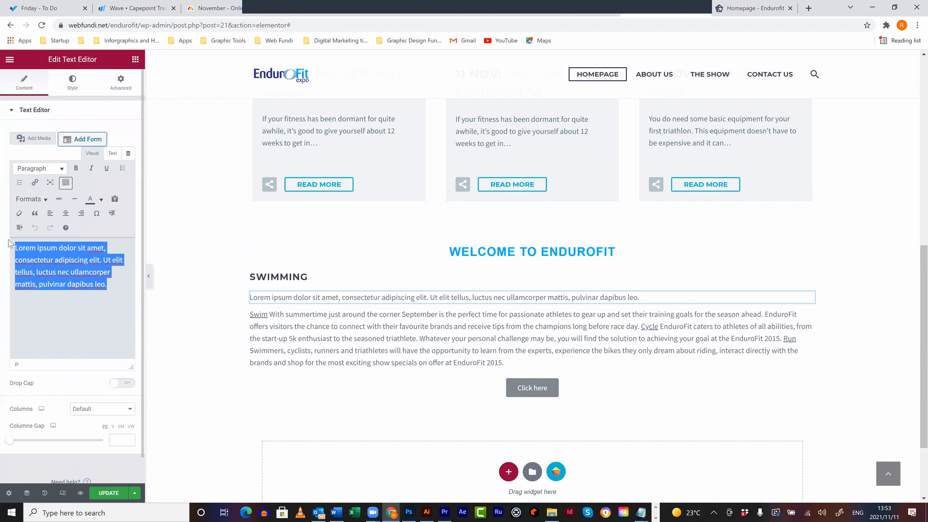
key("ctrl+v")
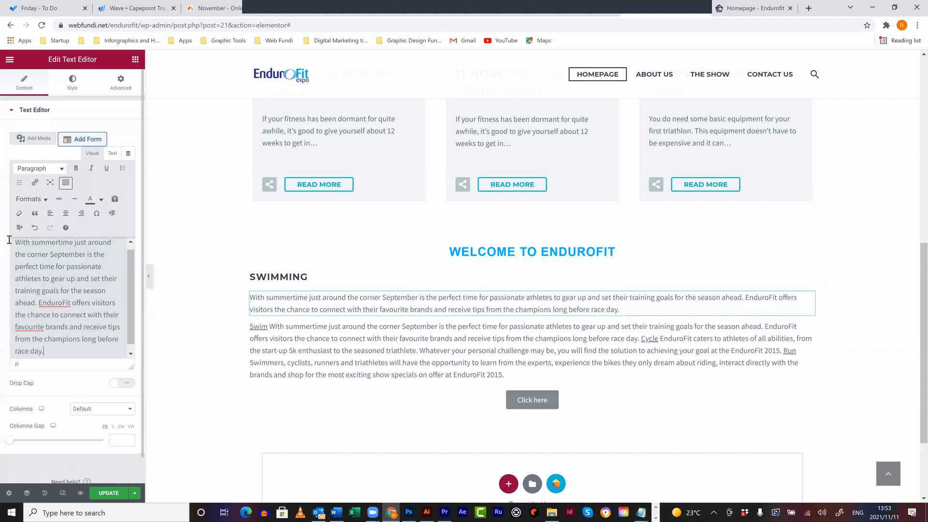
- Centre the Swimming heading and drop an Image widget above it
left_click(309, 276)
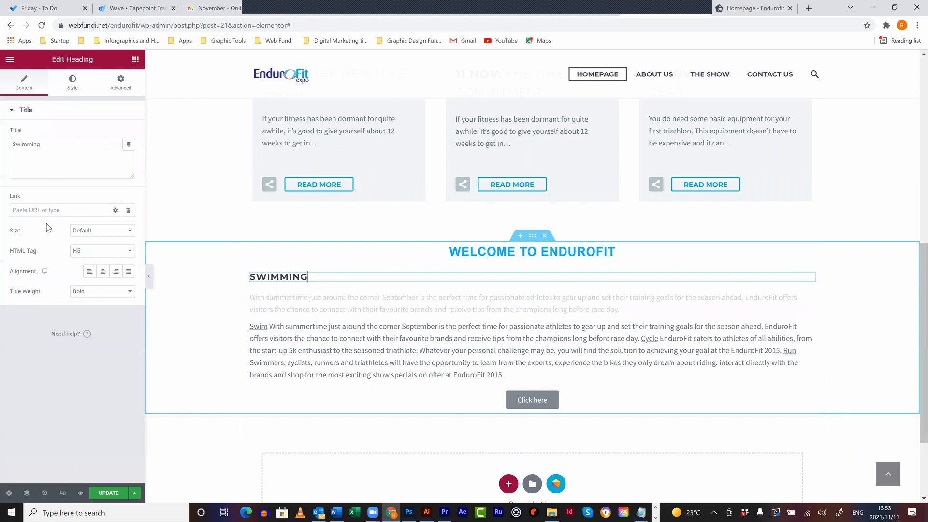
left_click(102, 271)
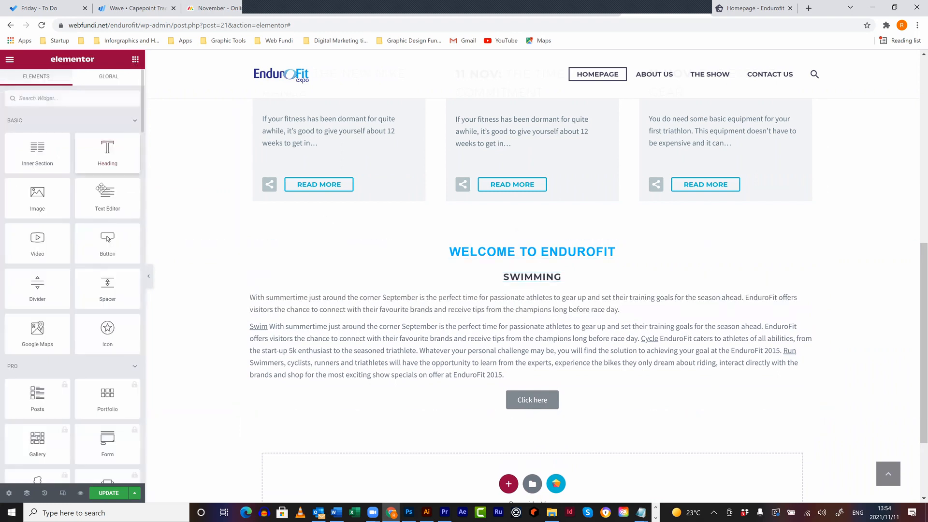
left_click_drag(54, 203, 574, 277)
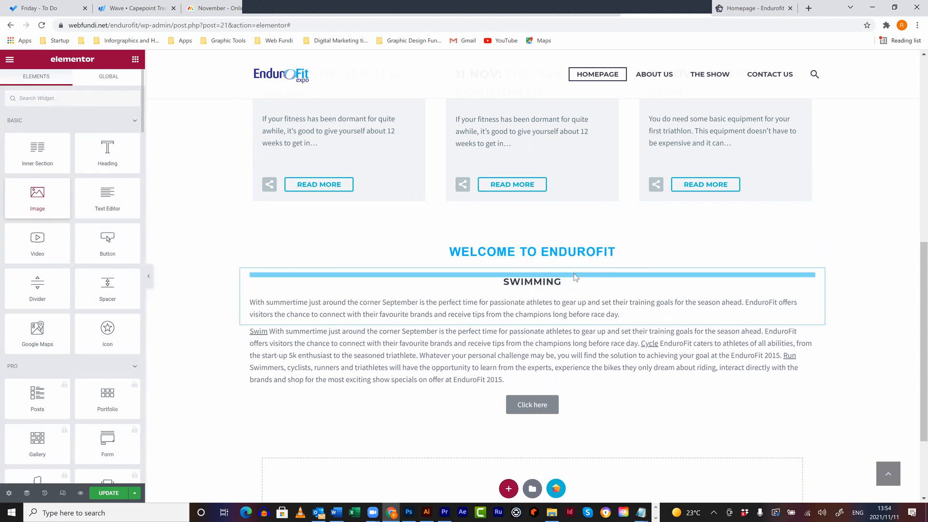
- Set the image to swim.jpg from the Media Library at Large 1024 x 1024 size
left_click(61, 183)
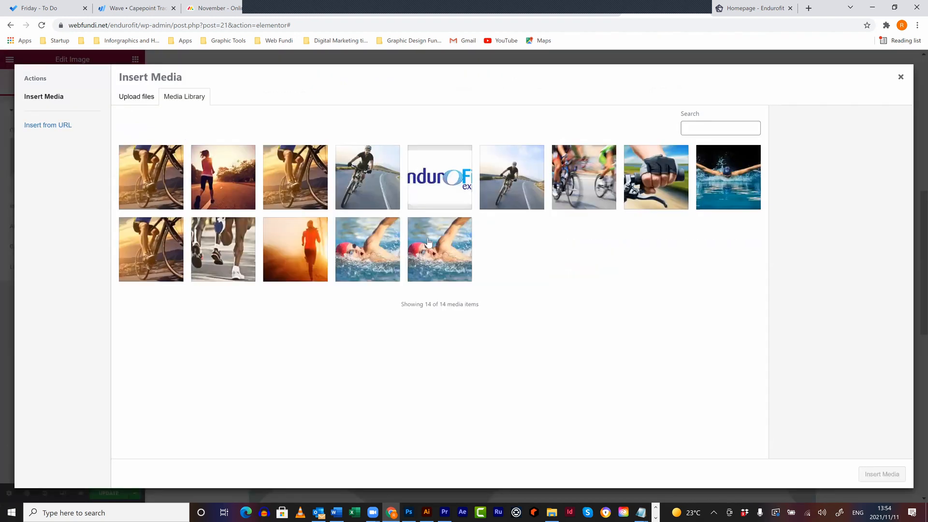
left_click(441, 250)
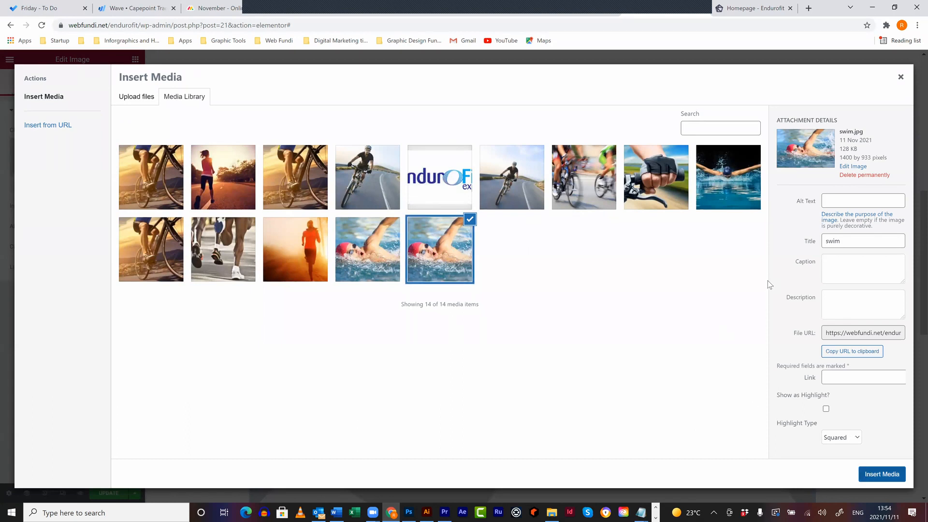
scroll(549, 332, "down", 5)
scroll(540, 332, "up", 5)
scroll(540, 333, "down", 4)
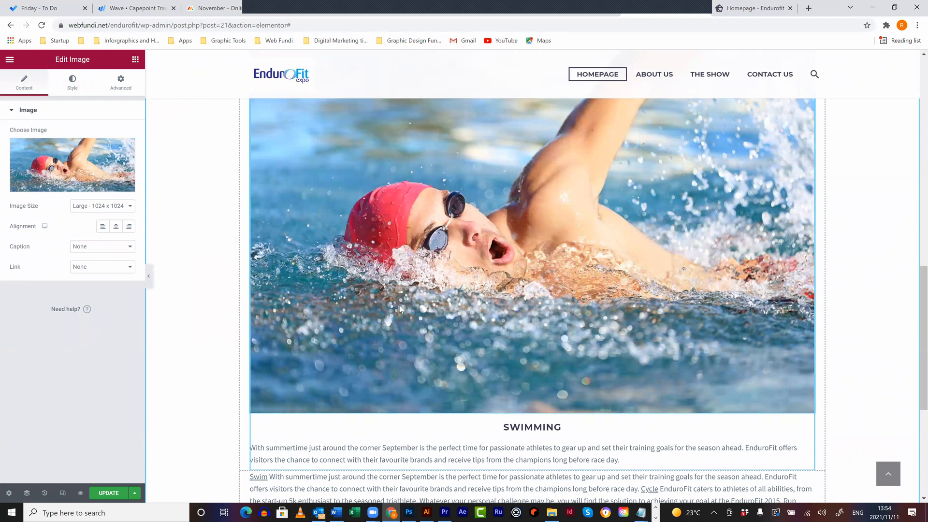
scroll(400, 306, "down", 2)
scroll(417, 303, "up", 2)
scroll(257, 350, "down", 2)
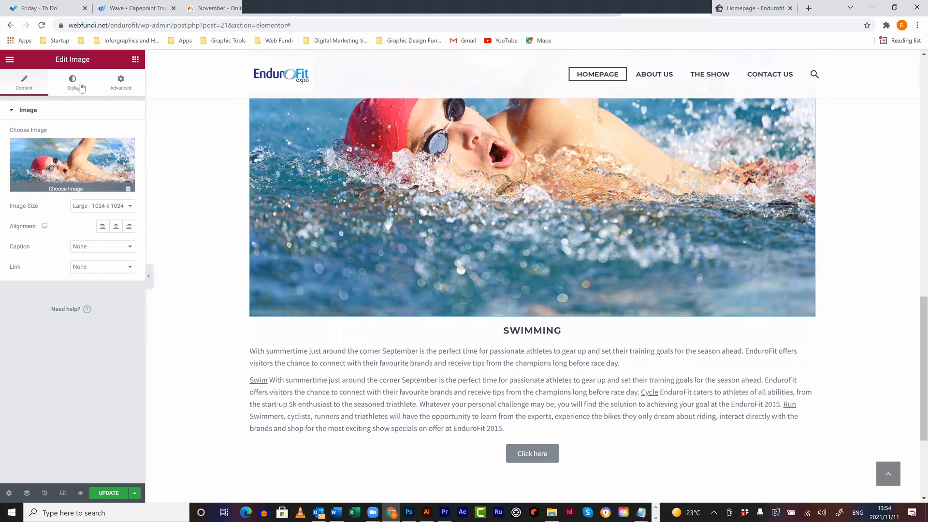
- Select the Swimming block's column and show its Advanced margin and padding settings
left_click(121, 80)
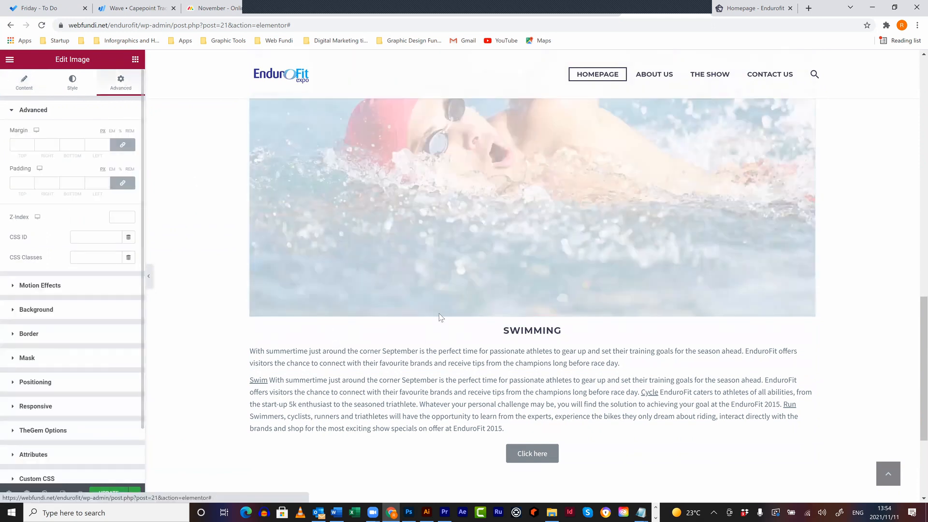
scroll(246, 151, "up", 4)
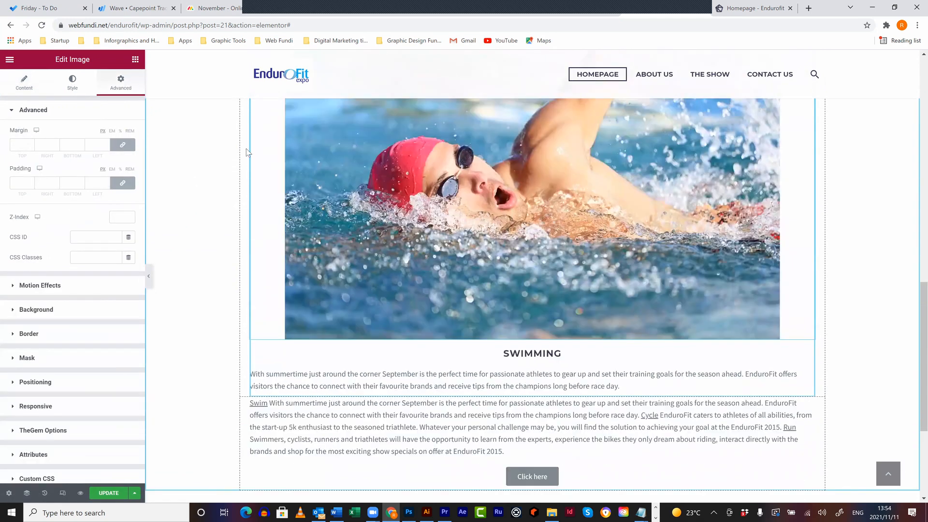
left_click(246, 136)
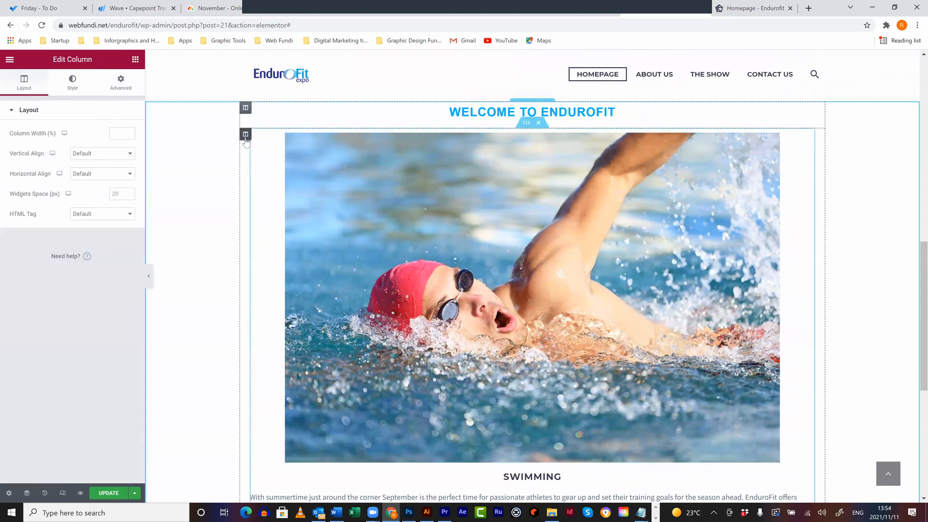
left_click(121, 82)
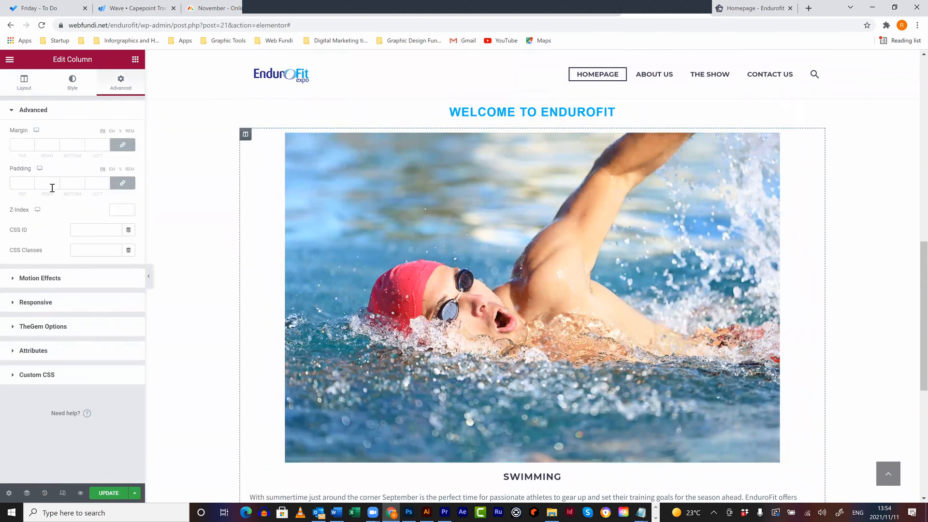
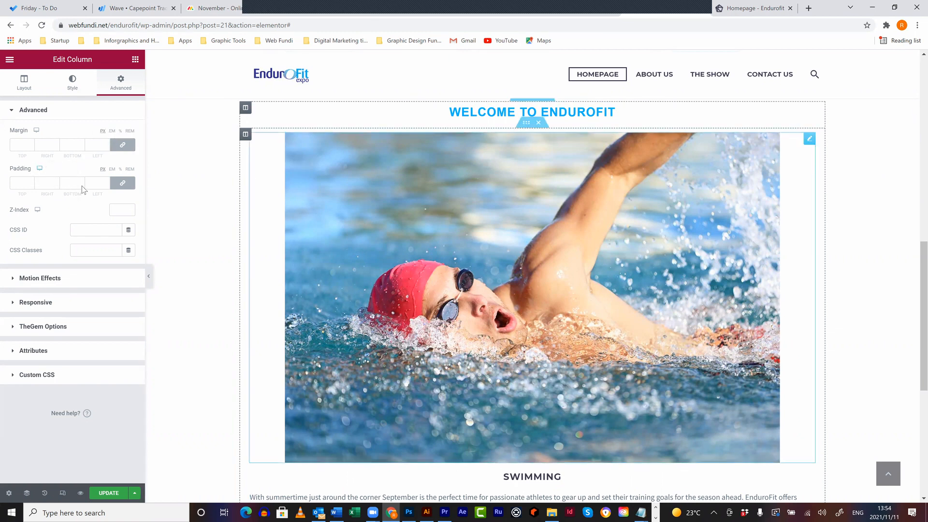
- Set the Swimming column's padding to 10 top and bottom and 25 left and right
scroll(258, 309, "down", 2)
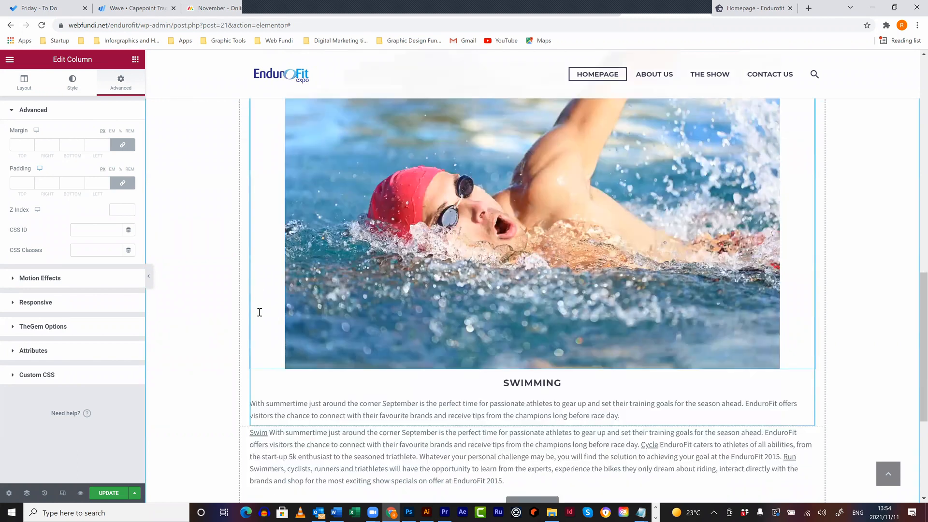
scroll(259, 309, "down", 2)
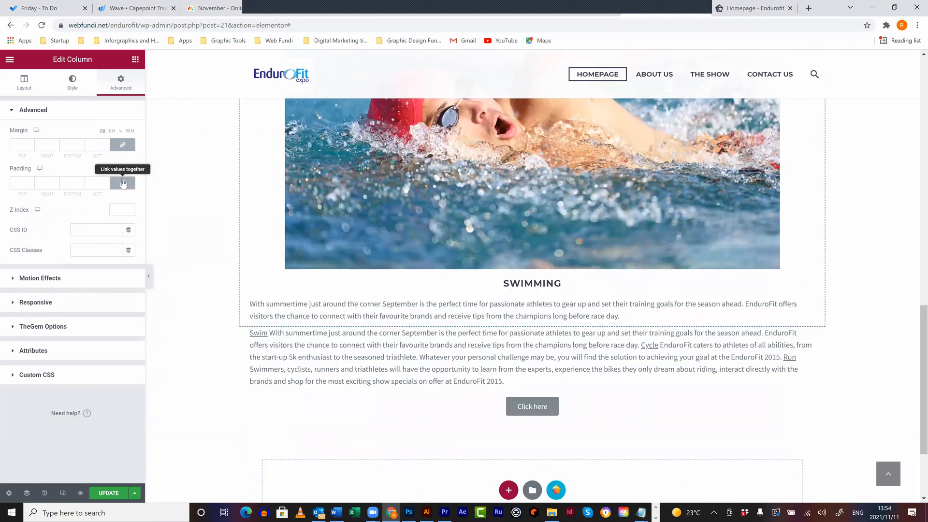
left_click(19, 182)
type("10")
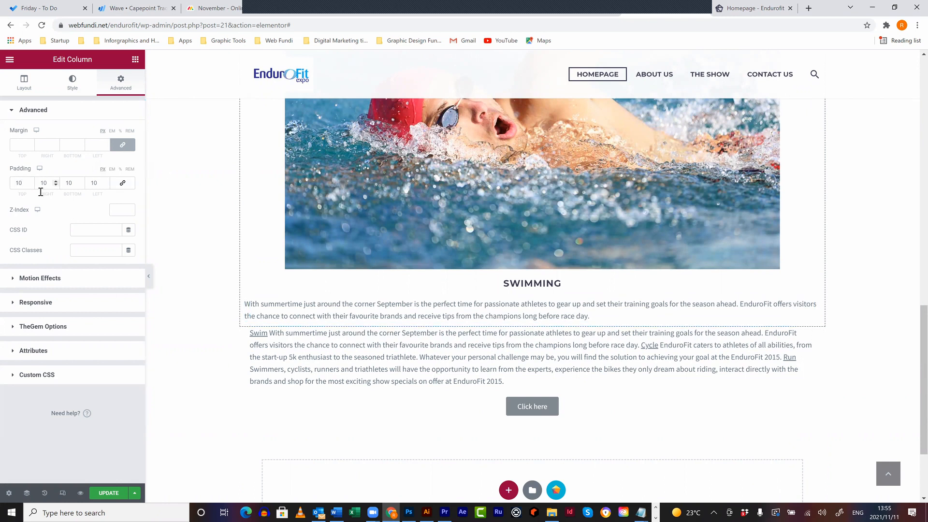
double_click(103, 183)
type("25")
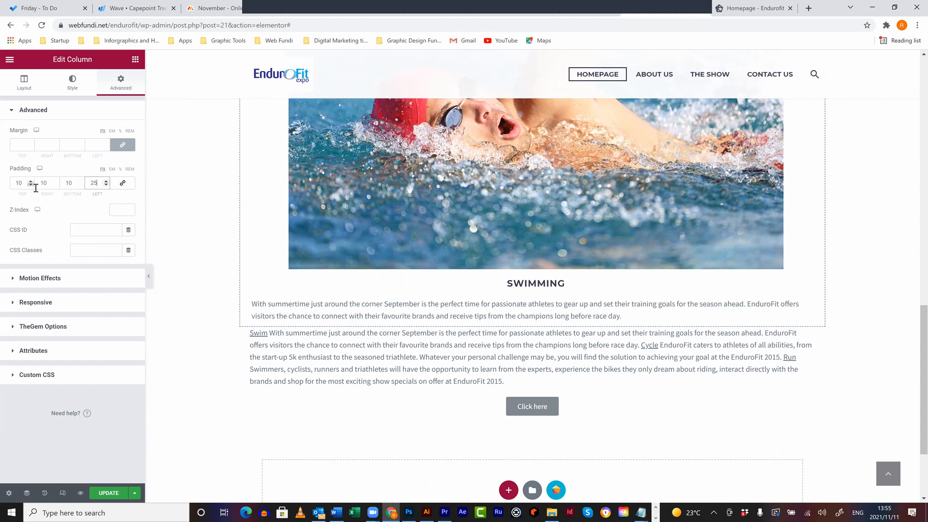
double_click(44, 183)
type("25")
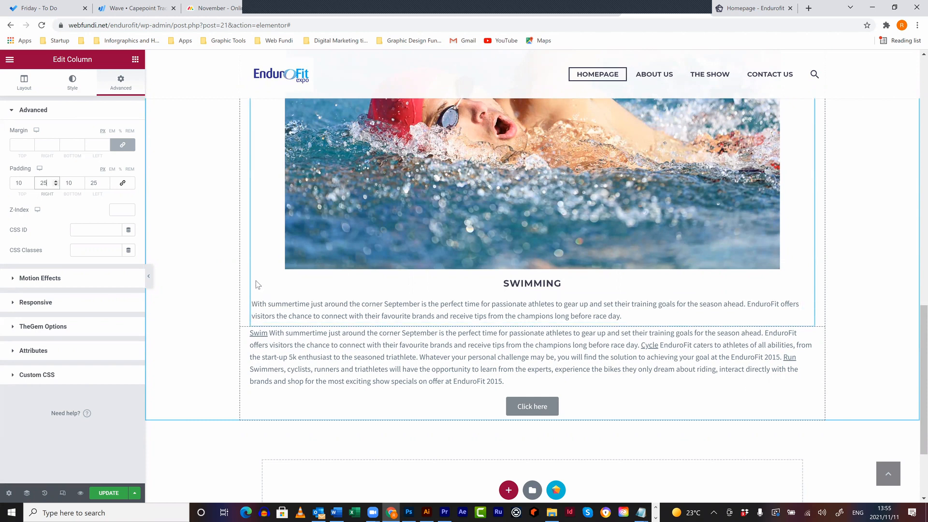
scroll(256, 284, "up", 5)
scroll(260, 247, "down", 3)
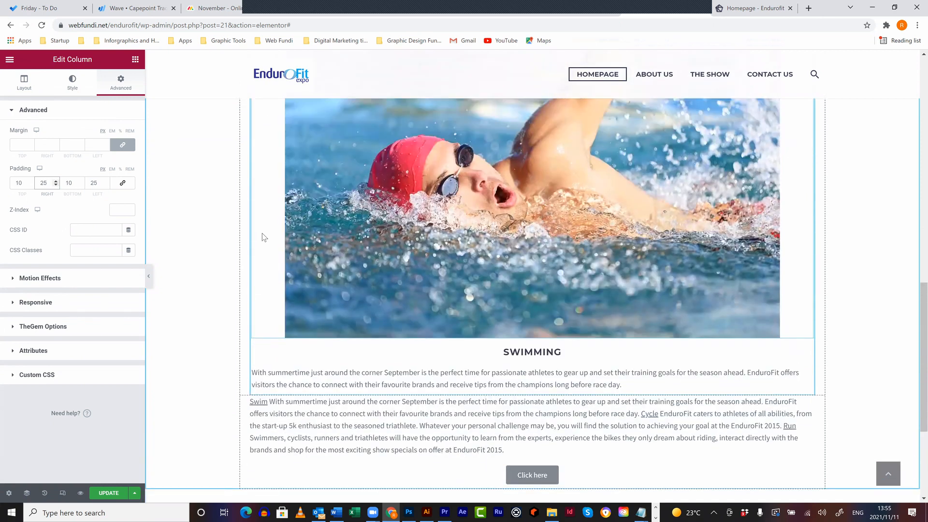
scroll(262, 237, "up", 1)
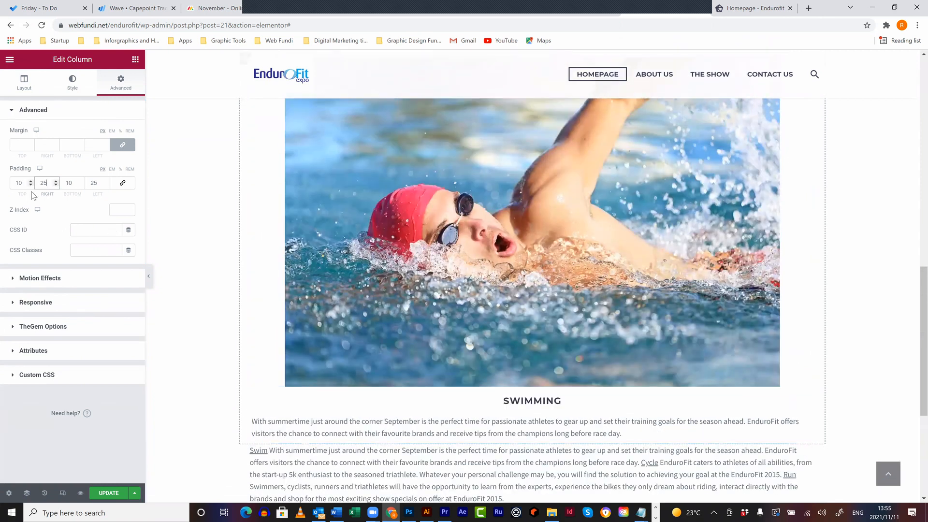
- Give the Swimming column a classic near-white #FBFBFB background
left_click(72, 83)
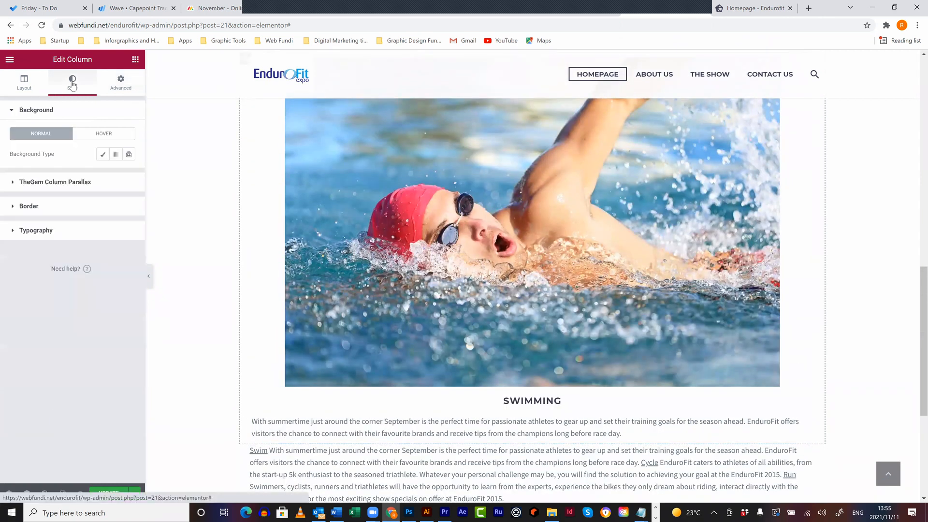
left_click(103, 154)
left_click(129, 175)
left_click_drag(16, 217, 16, 213)
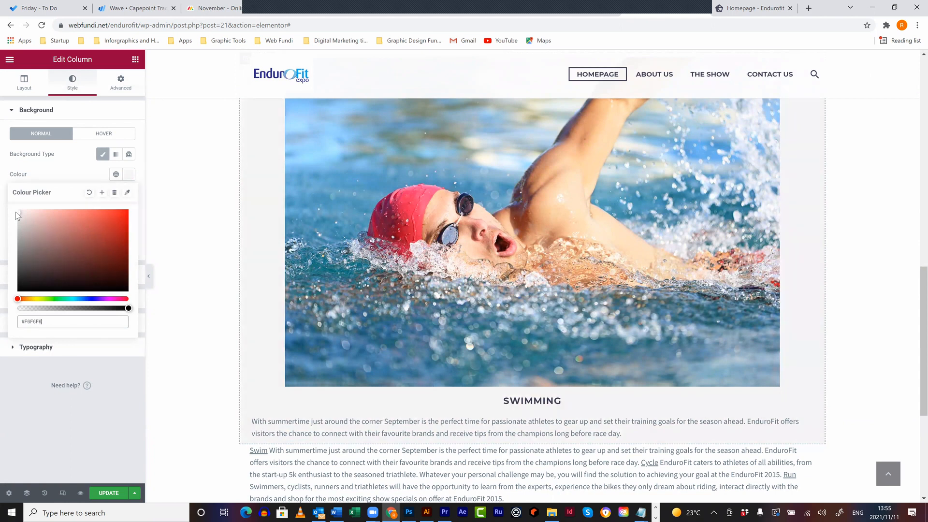
left_click(62, 182)
- Add a solid 1-pixel light grey #C6C6C6 border around the column
left_click(42, 315)
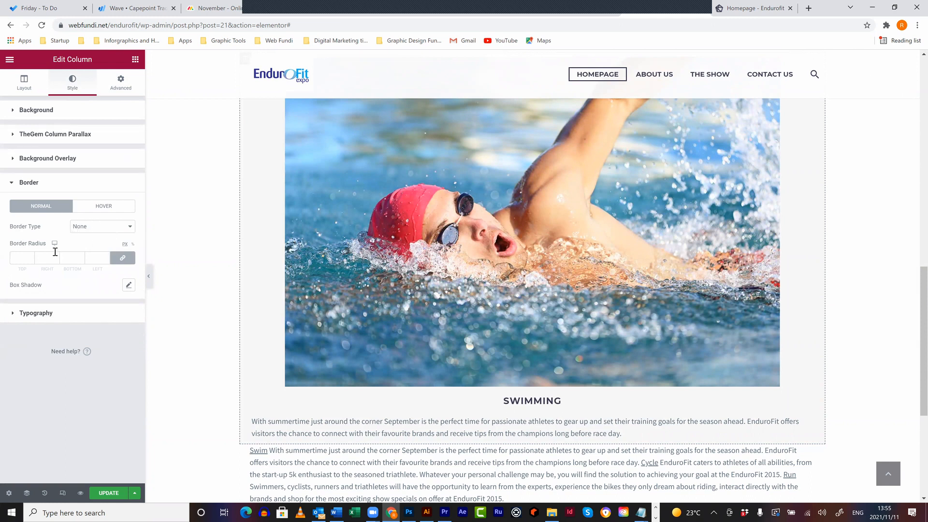
left_click(82, 227)
left_click(83, 252)
left_click(16, 260)
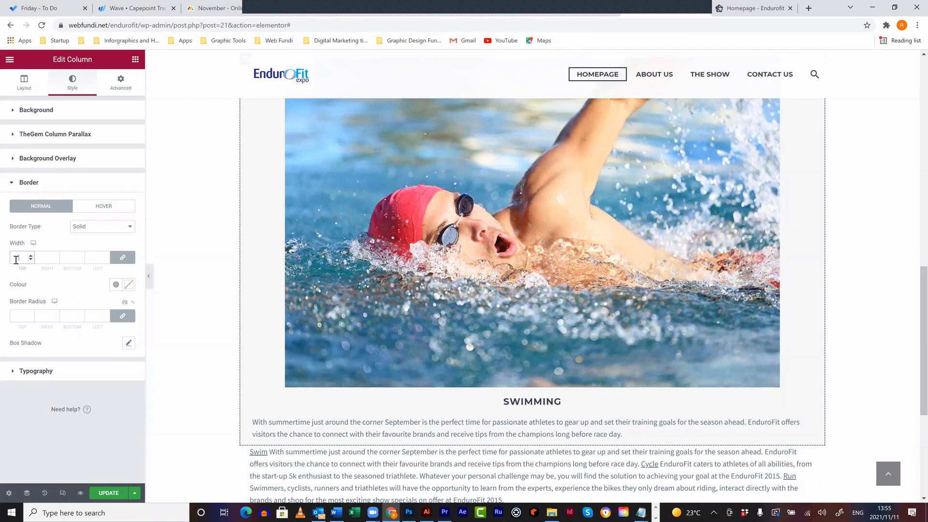
type("1")
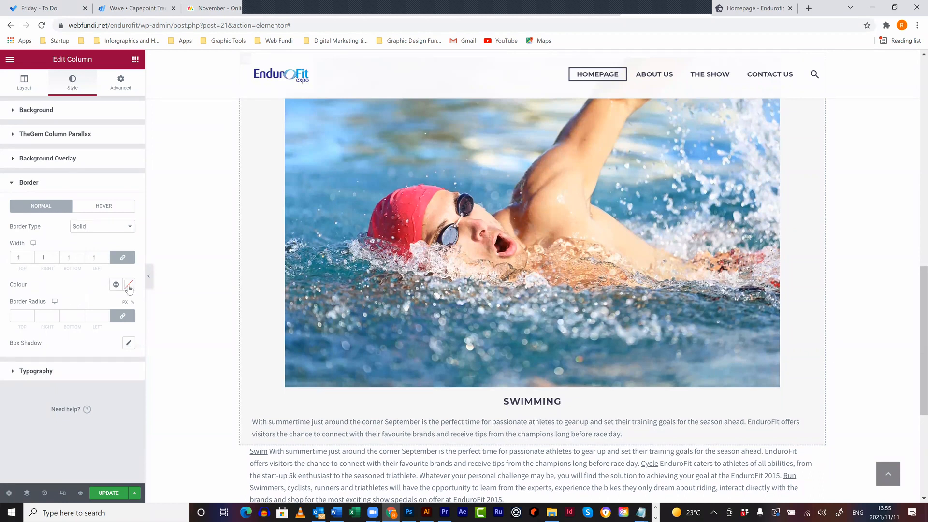
left_click(129, 284)
mouse_move(30, 348)
left_mouse_down()
mouse_move(22, 345)
mouse_move(29, 338)
mouse_move(20, 341)
left_mouse_up()
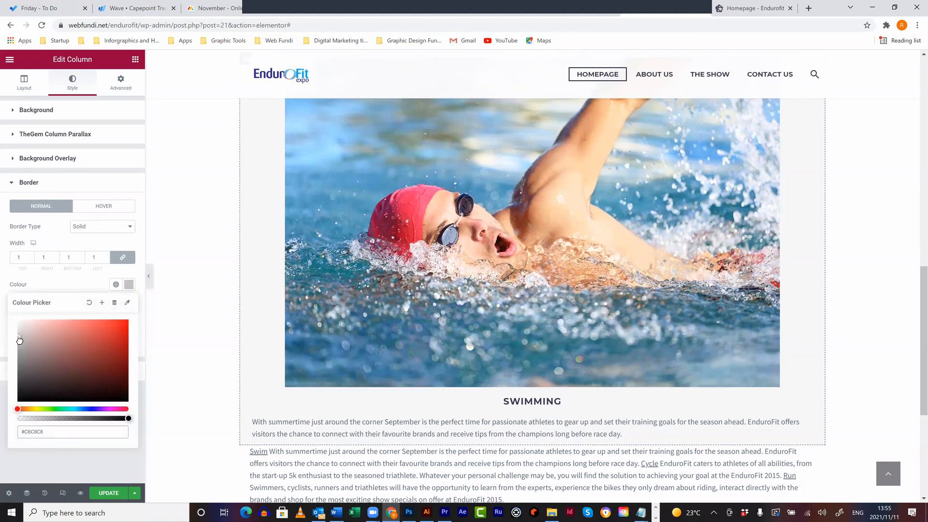
left_click(87, 283)
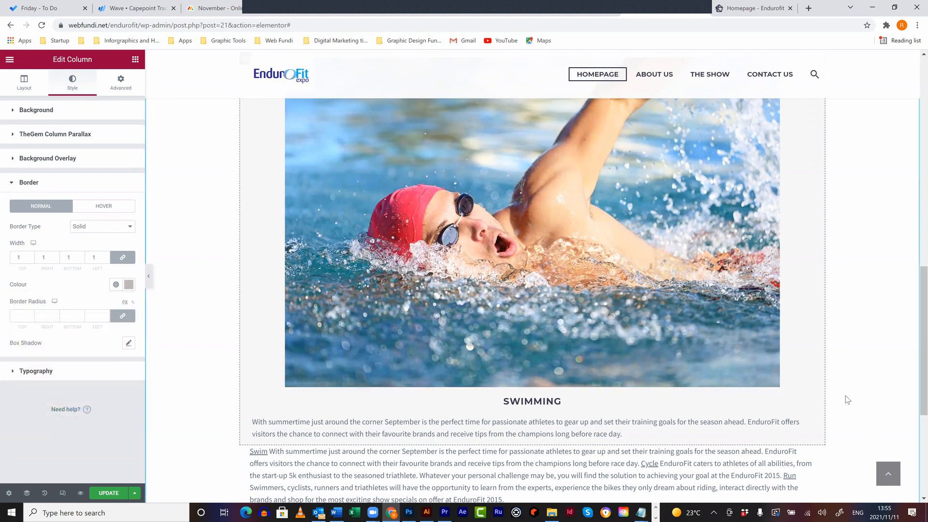
scroll(847, 400, "up", 2)
scroll(848, 400, "down", 2)
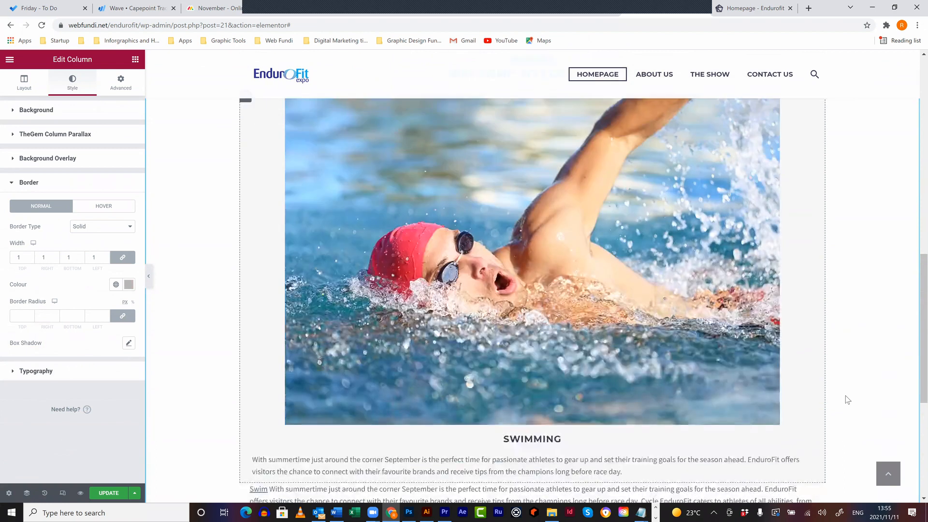
scroll(848, 400, "down", 3)
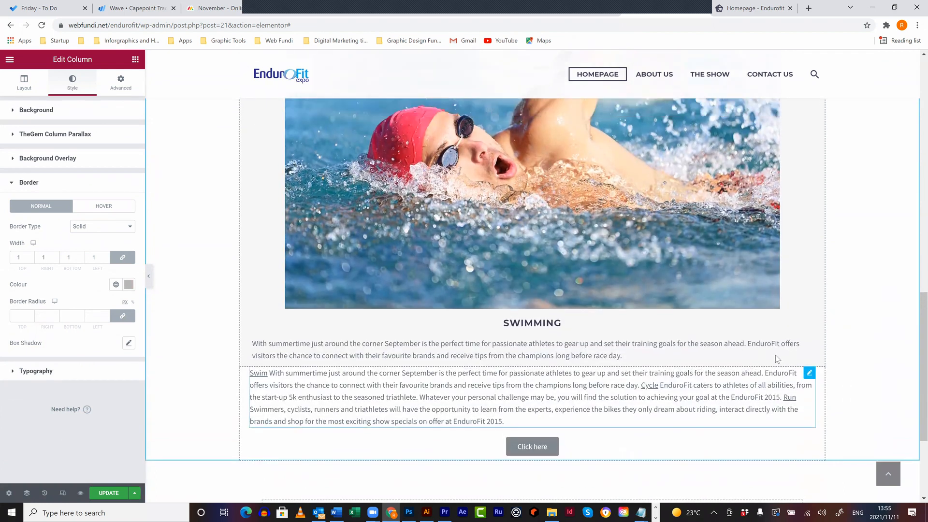
scroll(313, 223, "up", 1)
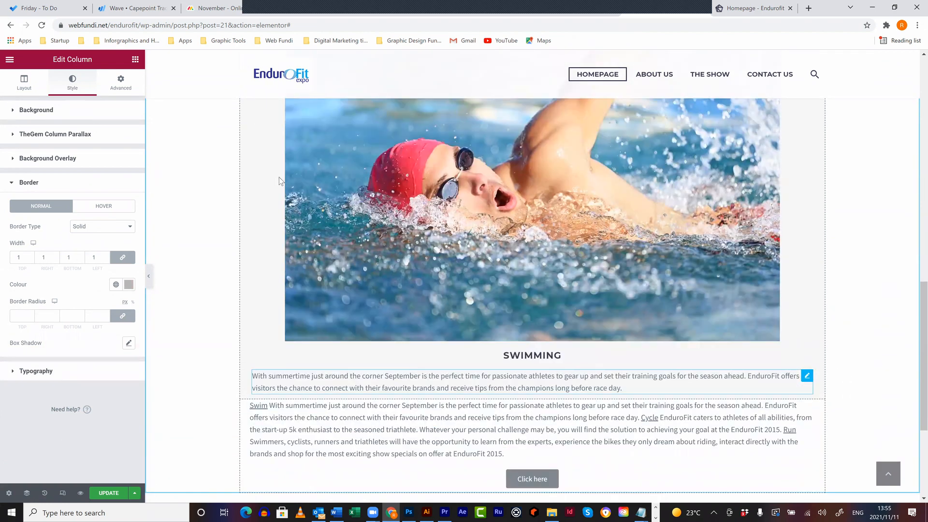
scroll(254, 163, "up", 3)
- Set the Swimming column's margin to 10
left_click(121, 81)
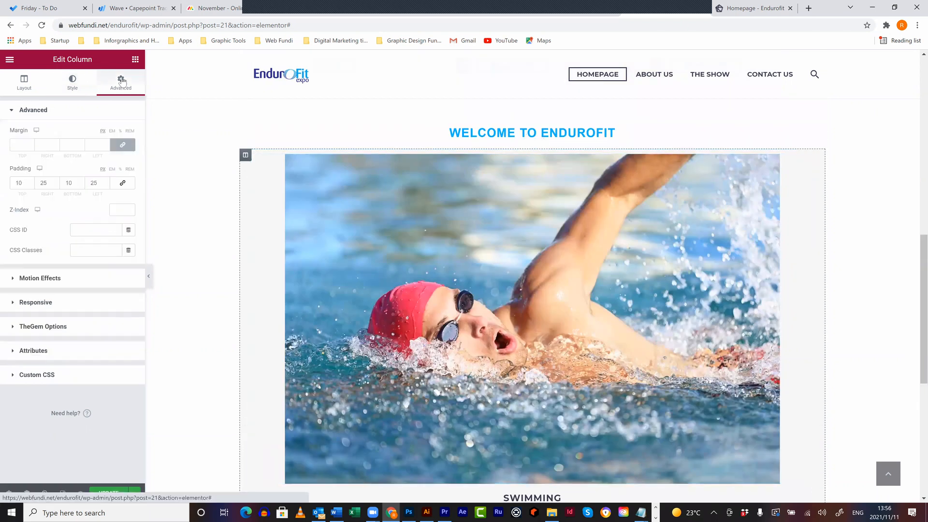
left_click(17, 145)
type("10")
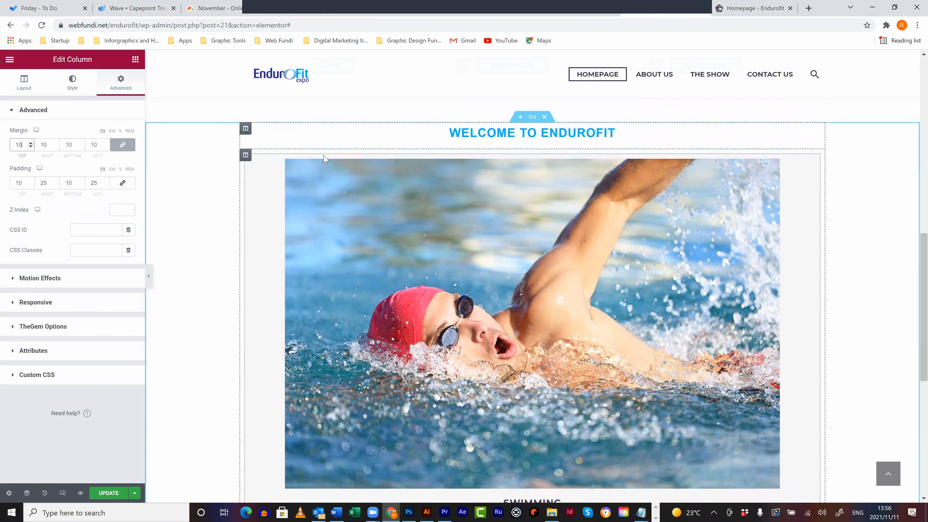
- Duplicate the Swimming column into three cards and delete the long Swim/Cycle/Run text
right_click(246, 159)
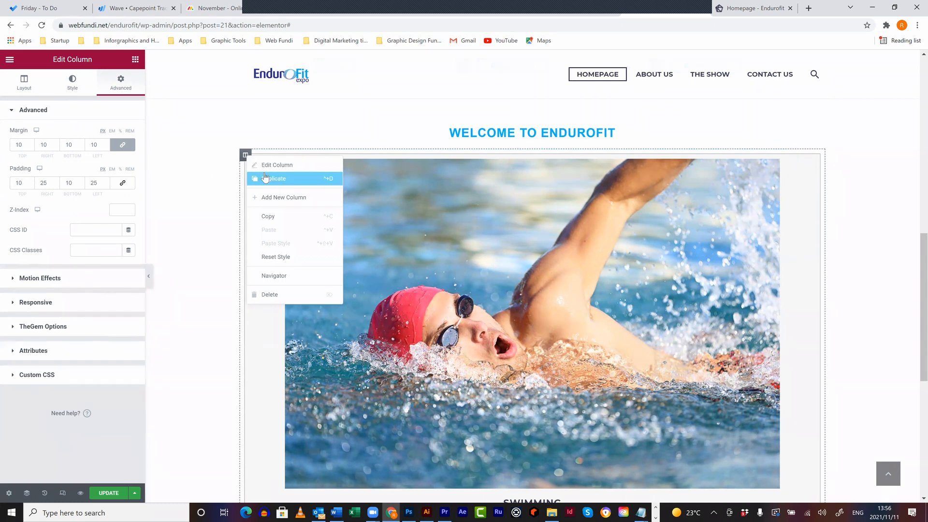
left_click(265, 171)
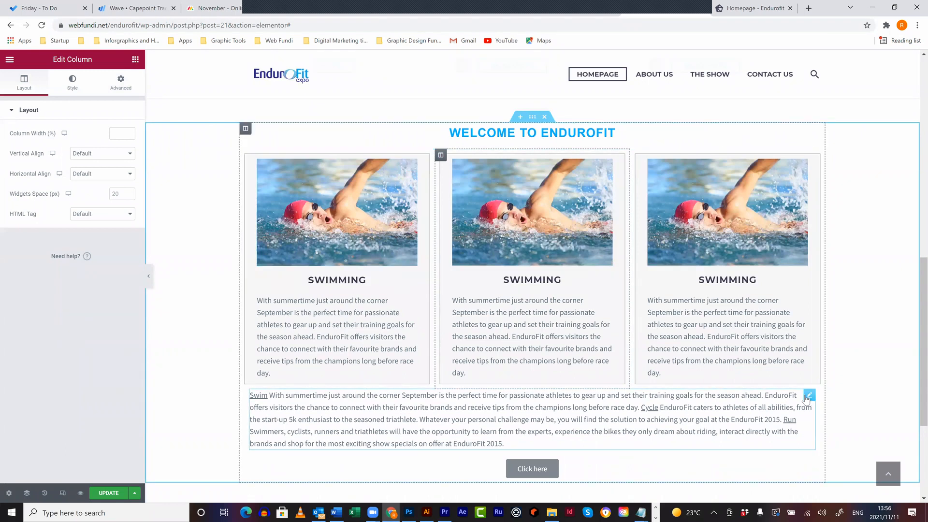
right_click(805, 398)
left_click(827, 493)
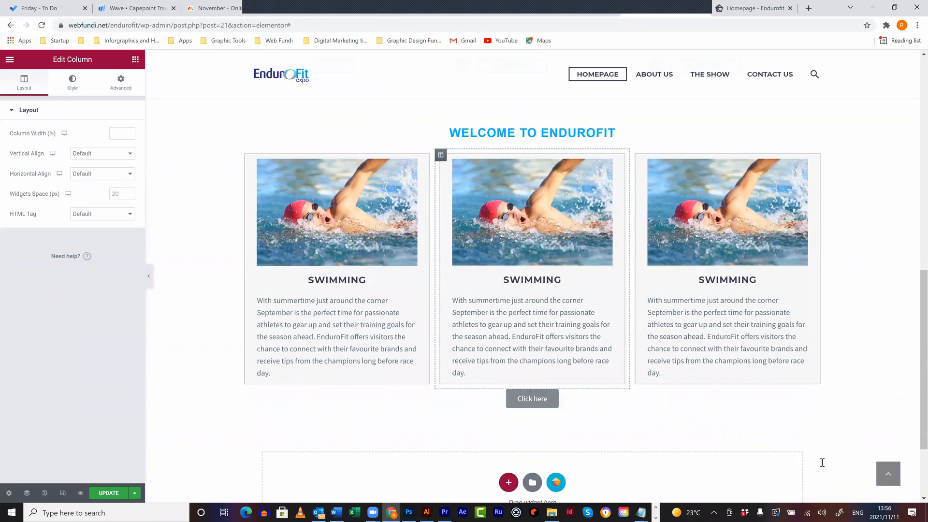
- Replace the middle card's image with the cyclist photo and the third with the runner photo
left_click(537, 190)
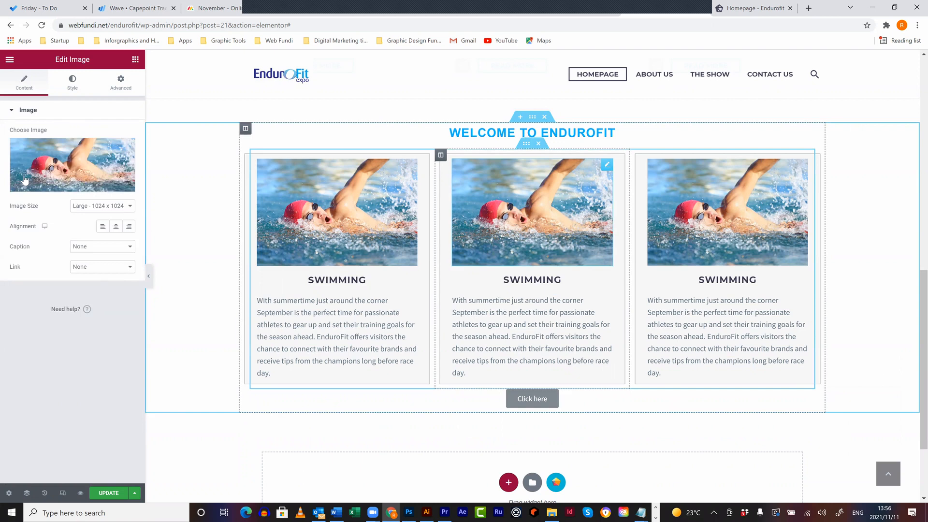
left_click(75, 186)
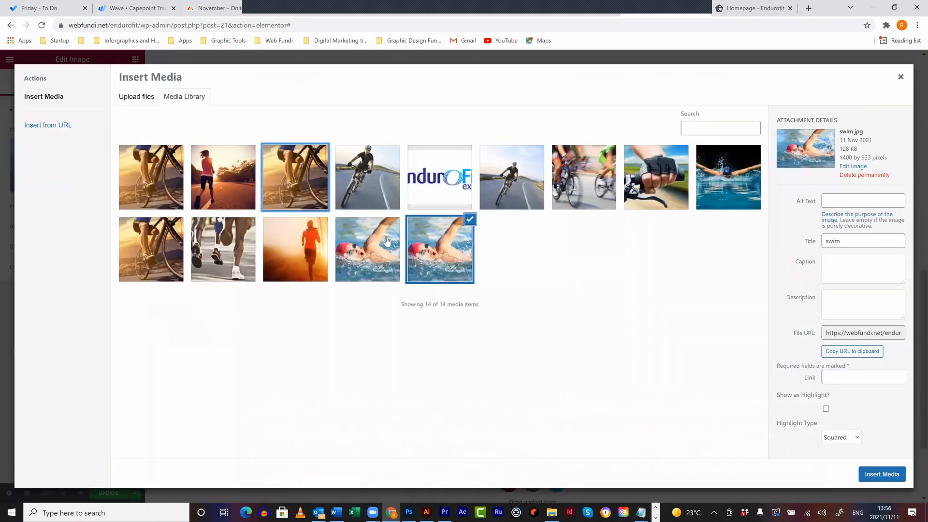
left_click(873, 472)
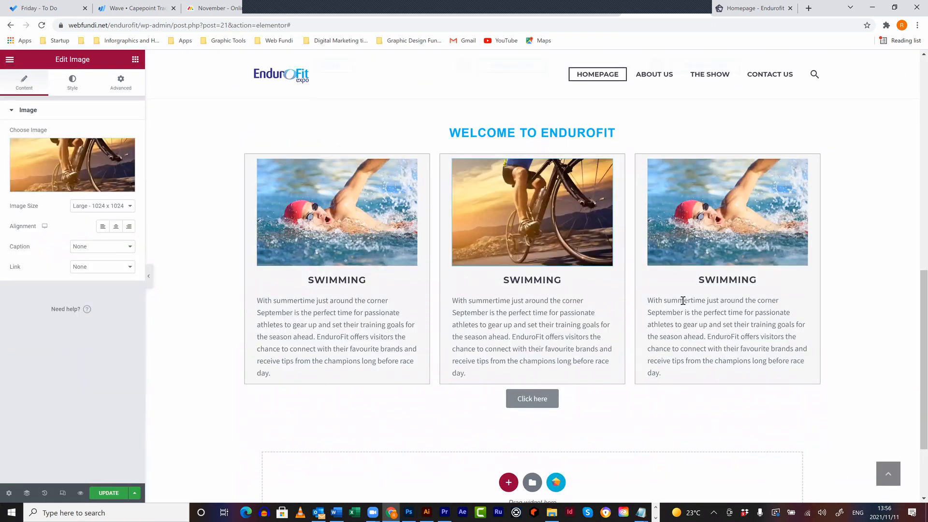
left_click(715, 256)
right_click(708, 225)
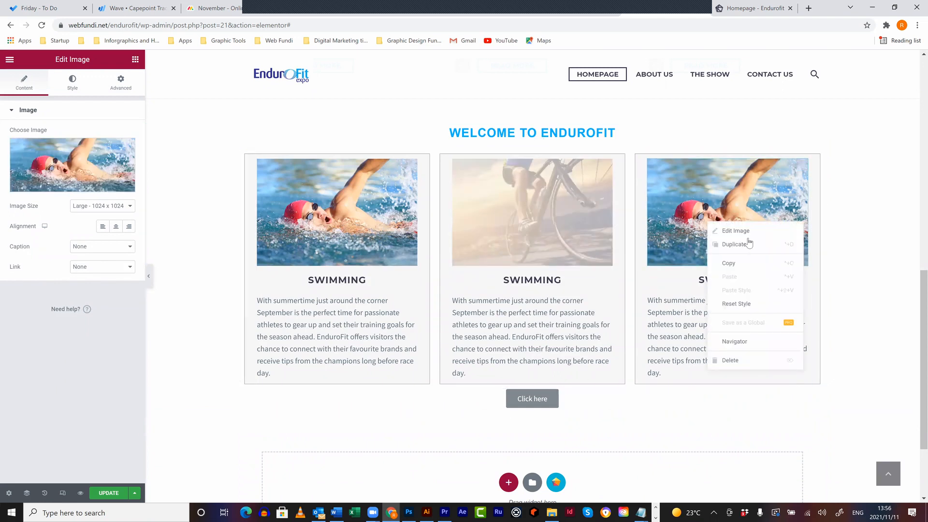
left_click(77, 184)
left_click(235, 188)
left_click(864, 472)
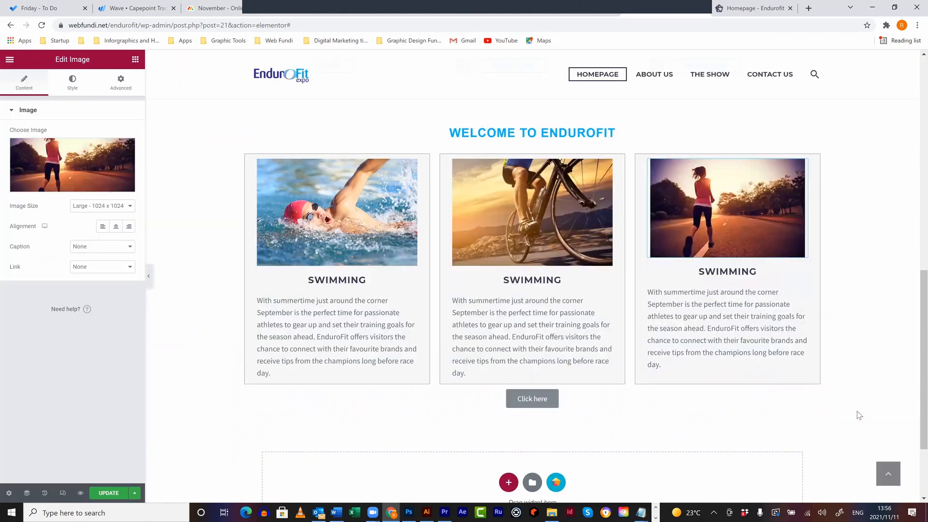
- Review the page and save the homepage with Ctrl+S
scroll(860, 324, "up", 1)
scroll(861, 324, "up", 4)
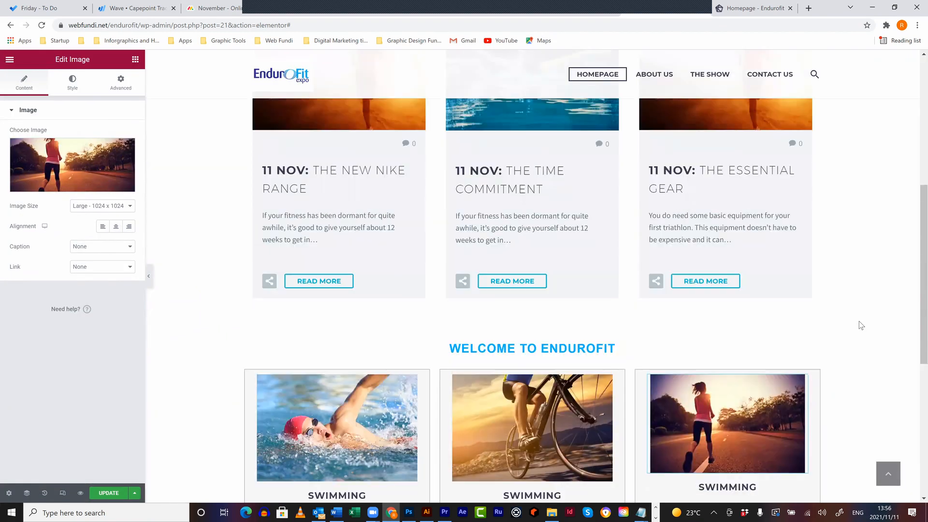
scroll(862, 323, "up", 5)
scroll(877, 321, "down", 3)
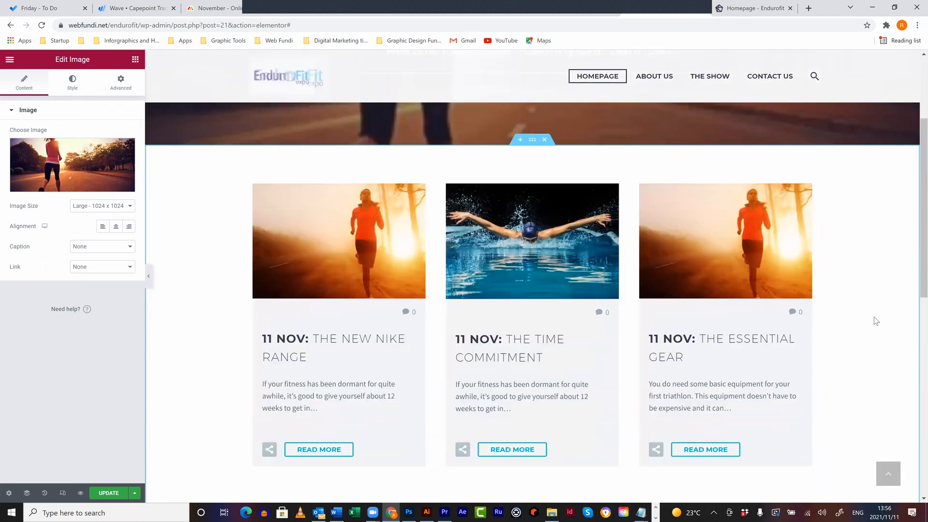
scroll(873, 322, "down", 8)
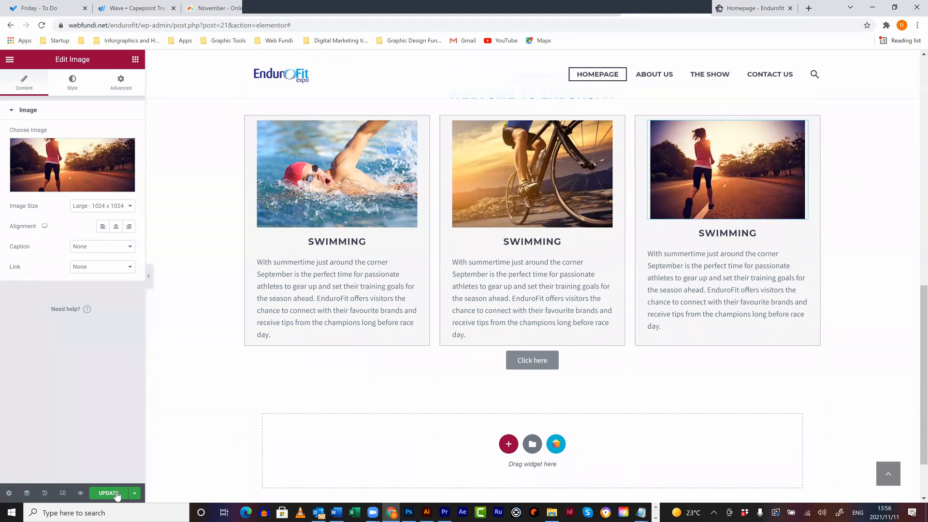
key("ctrl+s")
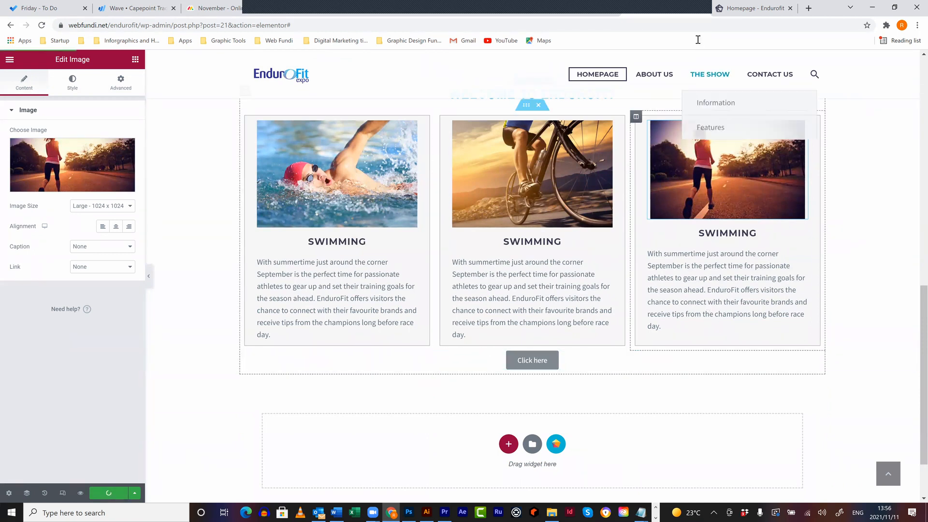
- Reload the live Endurofit homepage tab with F5 and scroll through the updated cards
left_click(742, 16)
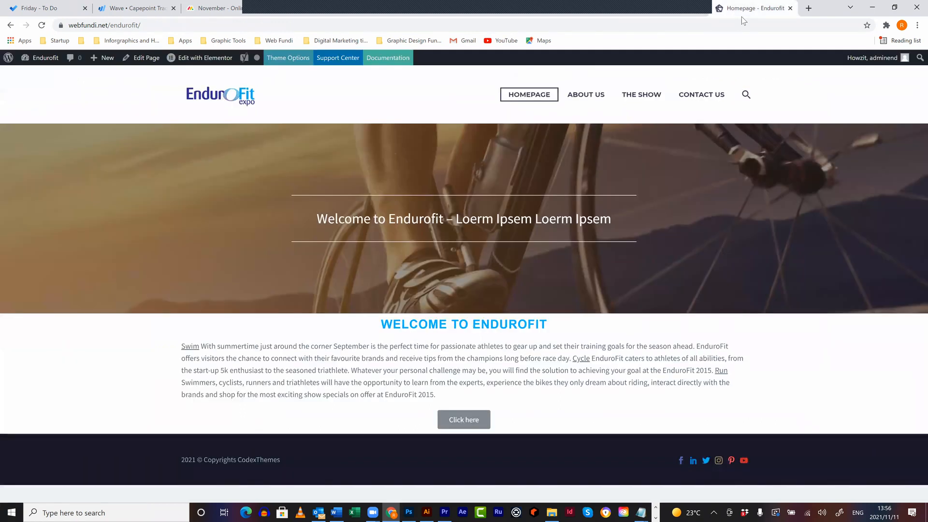
key("F5")
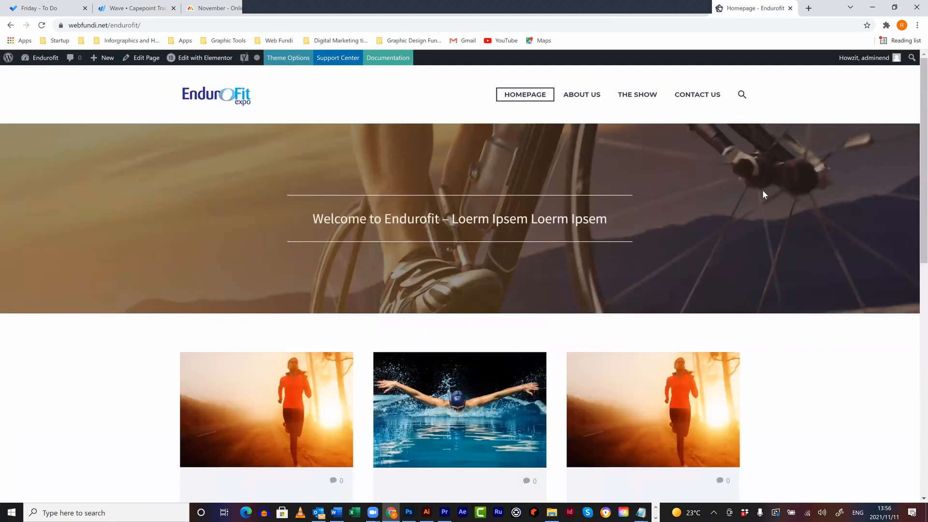
scroll(777, 238, "down", 9)
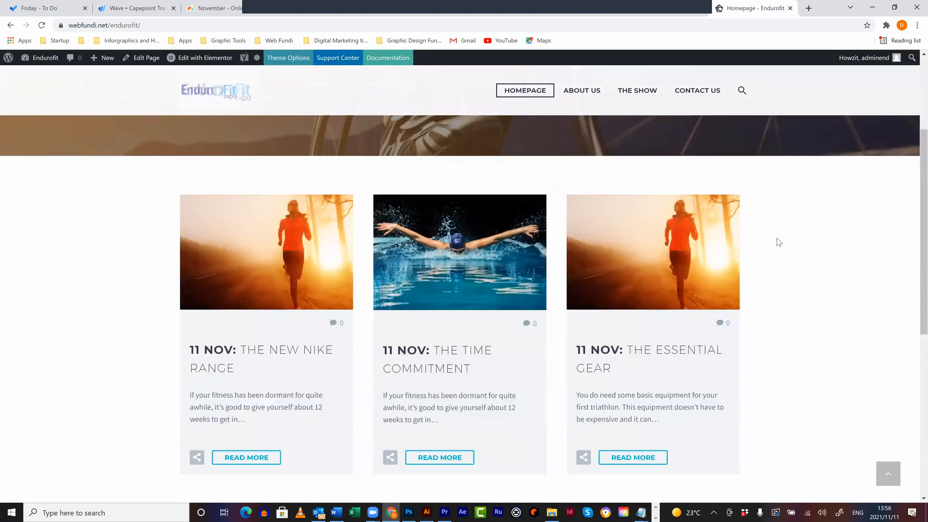
scroll(779, 241, "down", 1)
scroll(779, 242, "up", 6)
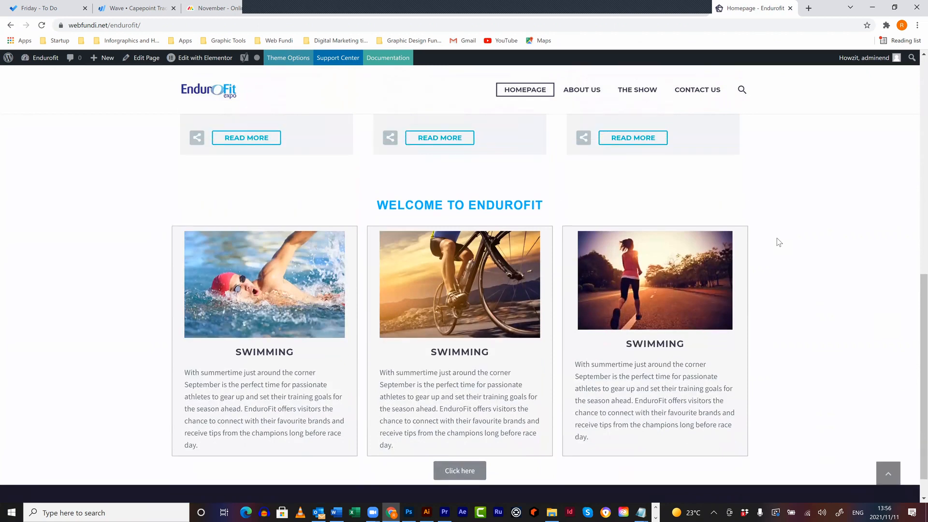
scroll(779, 242, "up", 5)
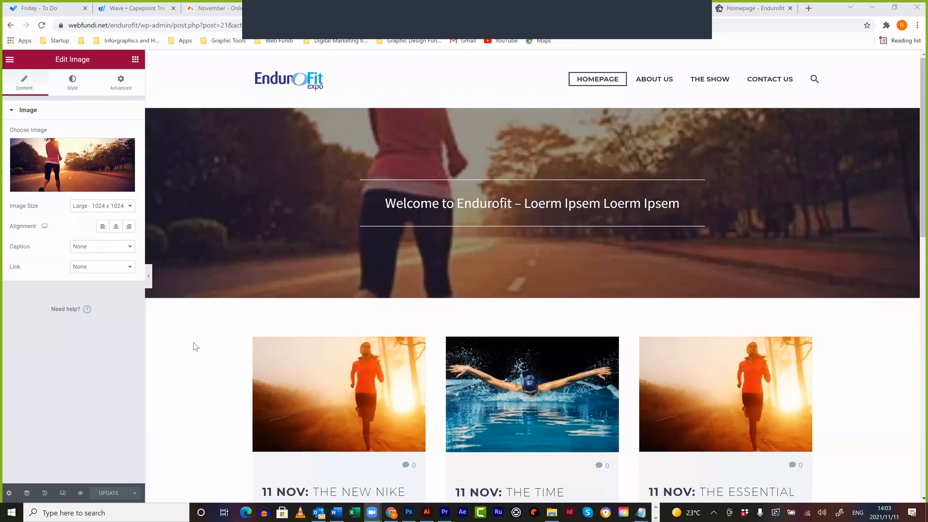
- Scroll the homepage and bring up Elementor's Elements widget list
scroll(196, 345, "down", 13)
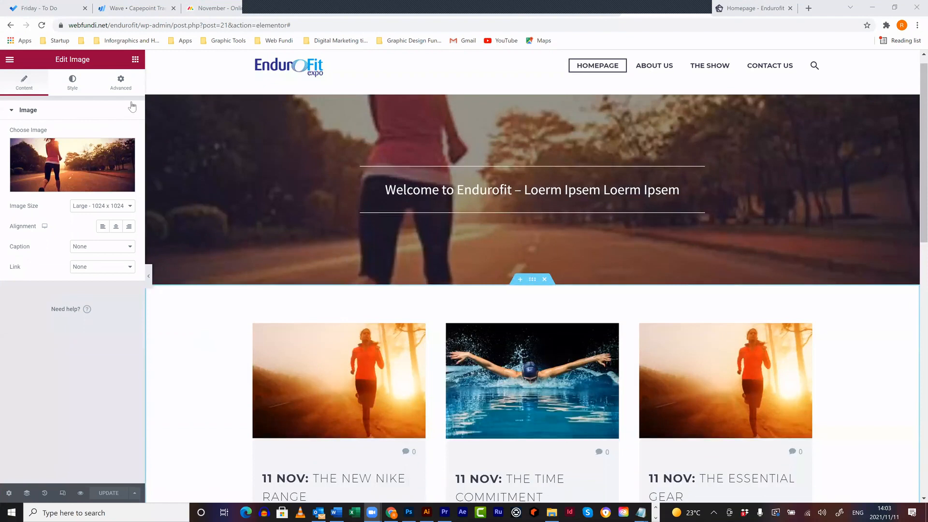
left_click(135, 60)
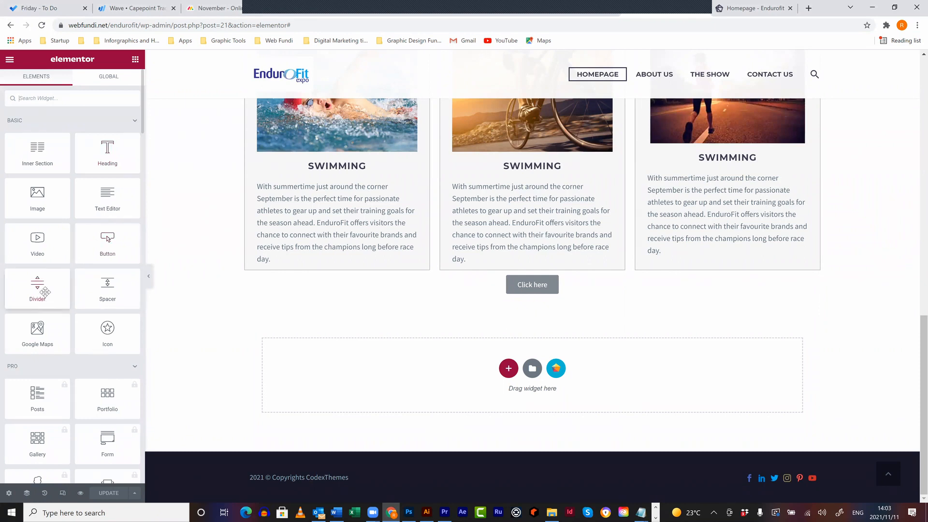
- Add a new single-column section below the sport cards
mouse_move(39, 333)
left_mouse_down()
mouse_move(459, 377)
mouse_move(44, 343)
left_mouse_up()
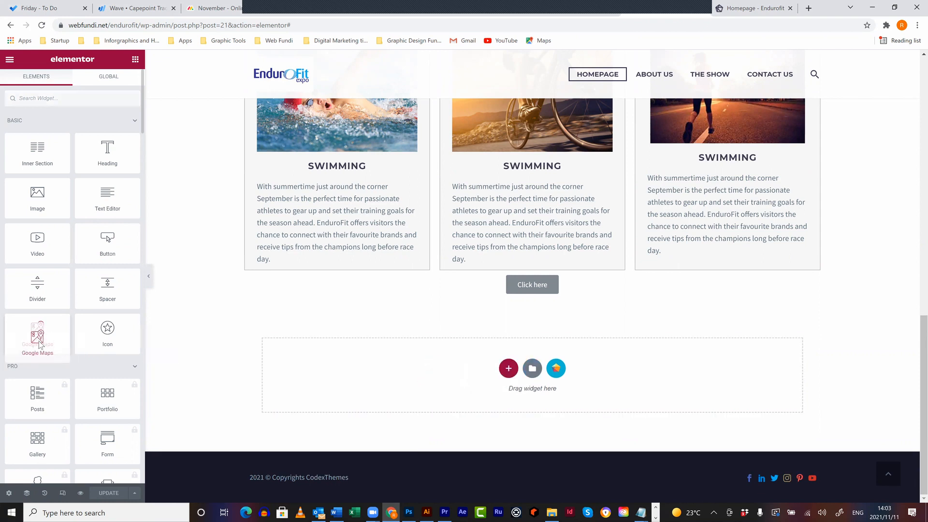
left_click(507, 370)
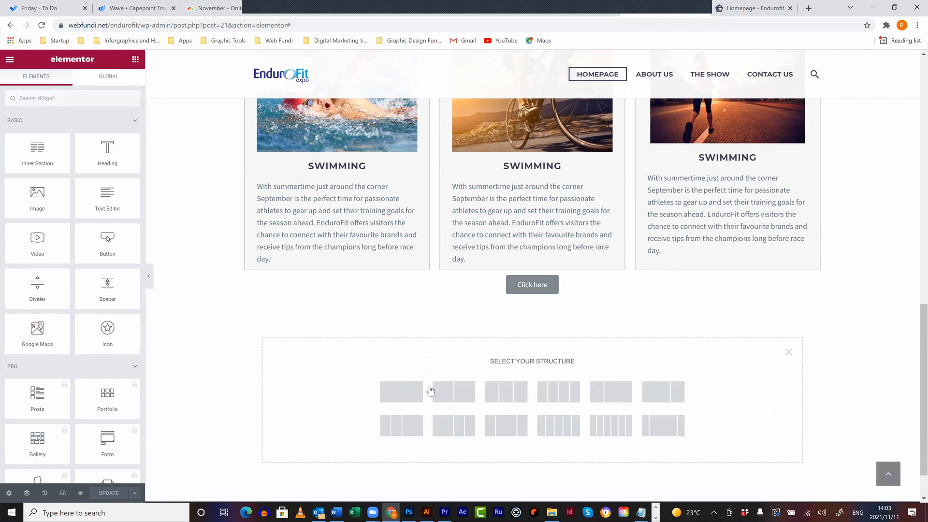
left_click(402, 391)
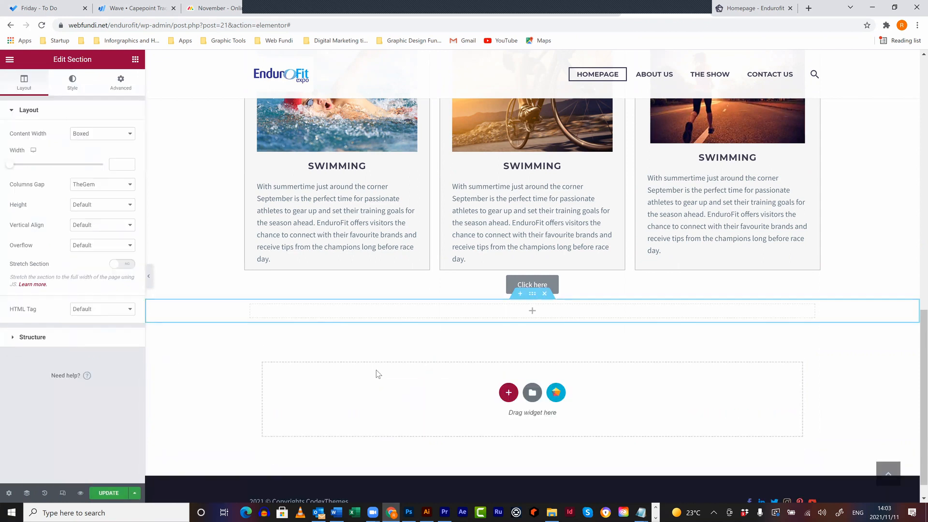
- Drop a Google Maps widget showing the London Eye into the new section
left_click(135, 59)
left_click_drag(38, 330, 518, 304)
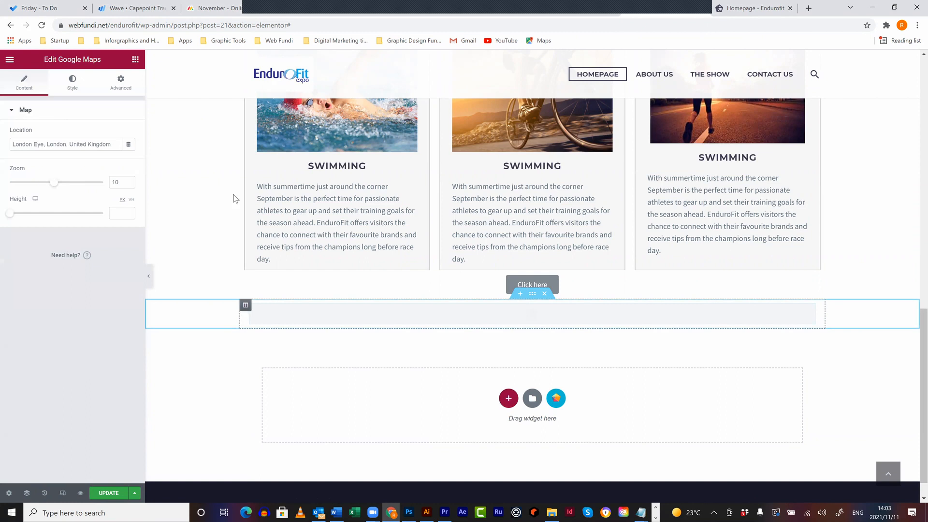
left_click_drag(85, 143, 25, 155)
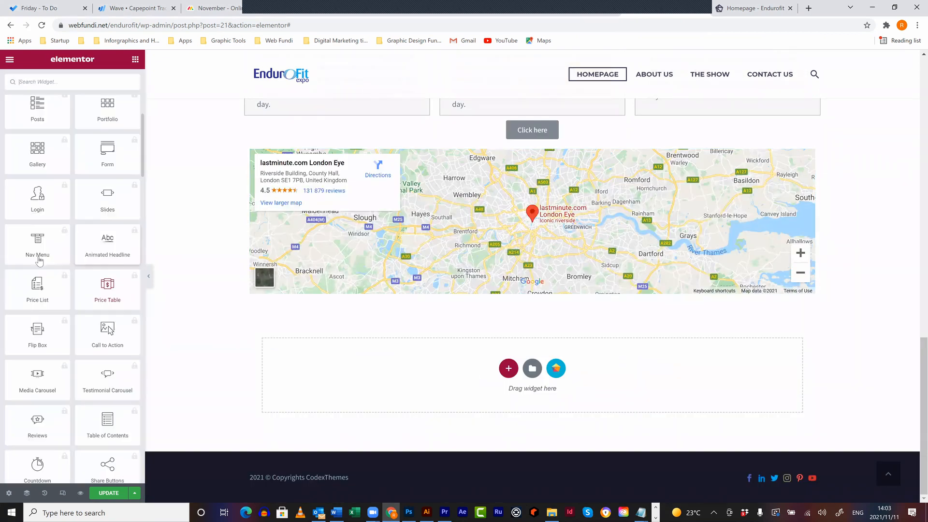
scroll(39, 259, "up", 2)
left_click(34, 250)
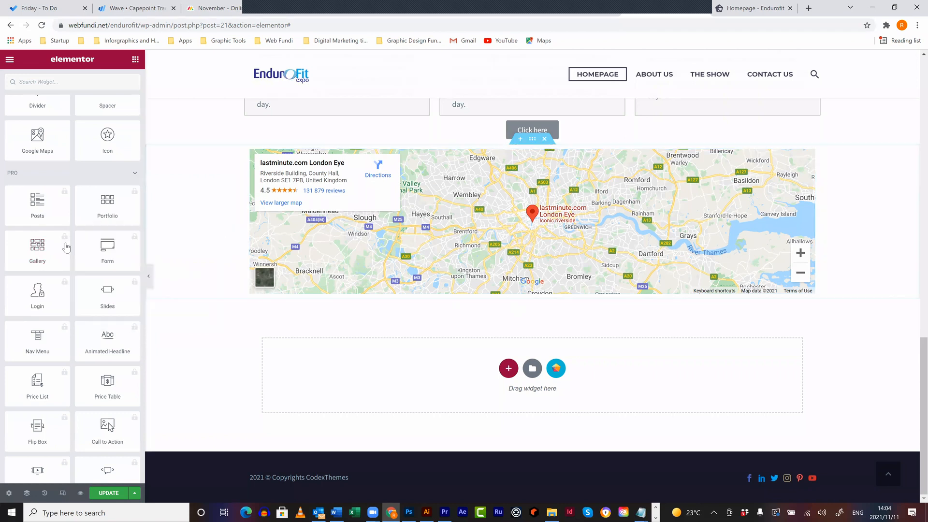
- Drag an Image Carousel widget from the General widgets into the column beneath the map
left_click(47, 247)
scroll(47, 247, "down", 12)
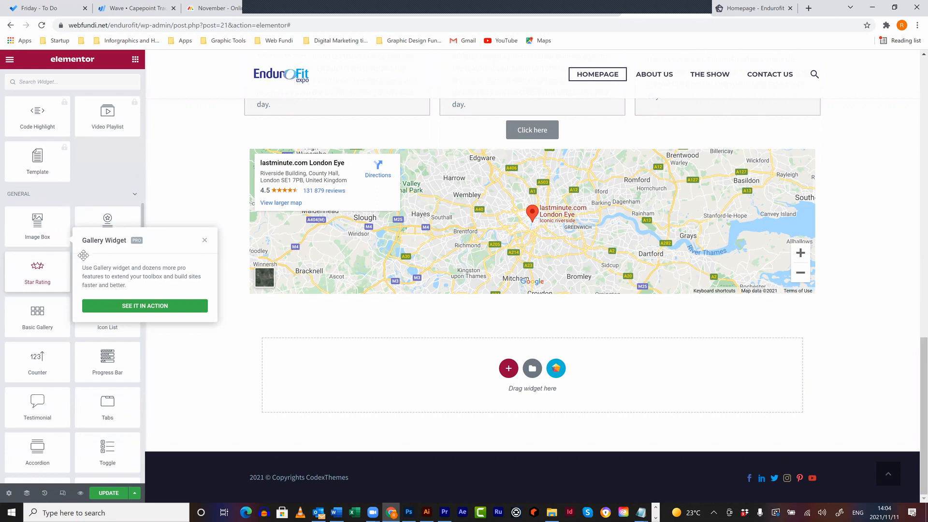
mouse_move(97, 269)
left_mouse_down()
mouse_move(575, 352)
mouse_move(566, 303)
mouse_move(568, 312)
mouse_move(87, 264)
mouse_move(109, 279)
left_mouse_up()
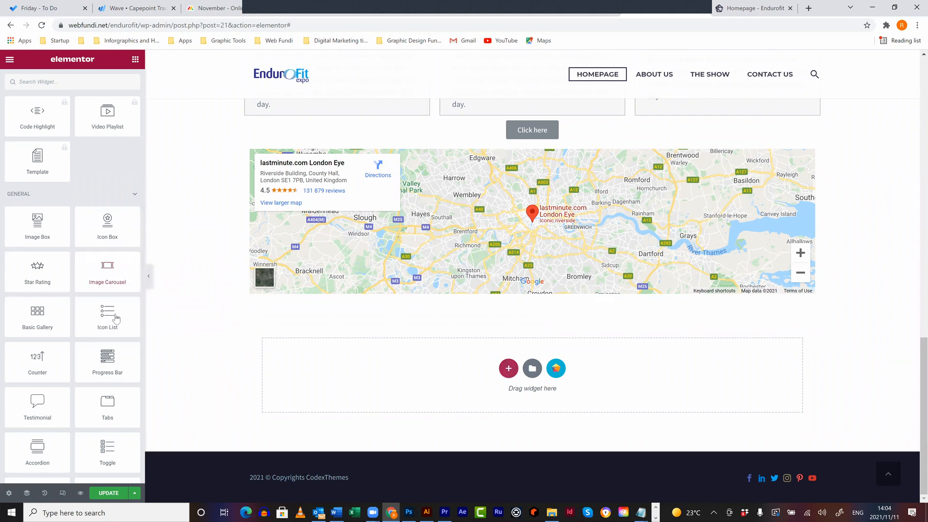
left_click(136, 64)
scroll(107, 319, "down", 4)
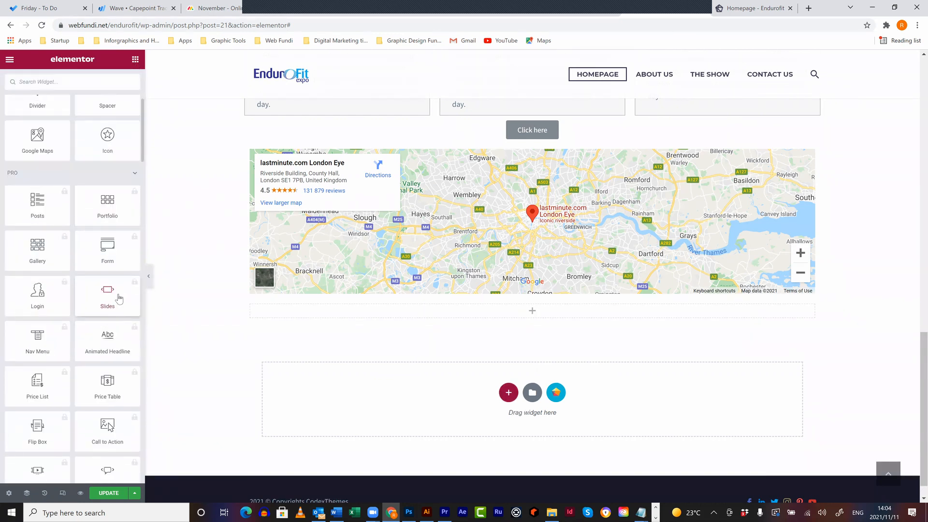
scroll(119, 298, "down", 2)
scroll(119, 298, "down", 8)
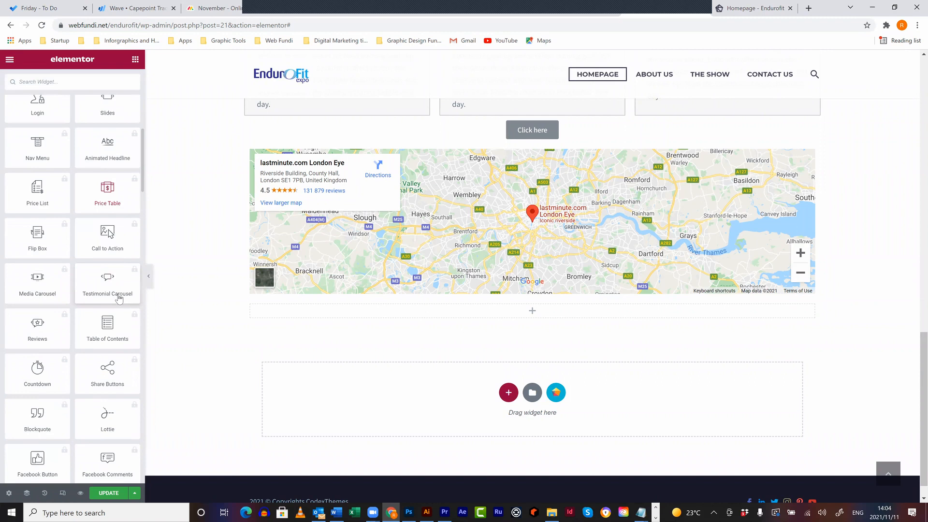
left_click_drag(108, 370, 486, 315)
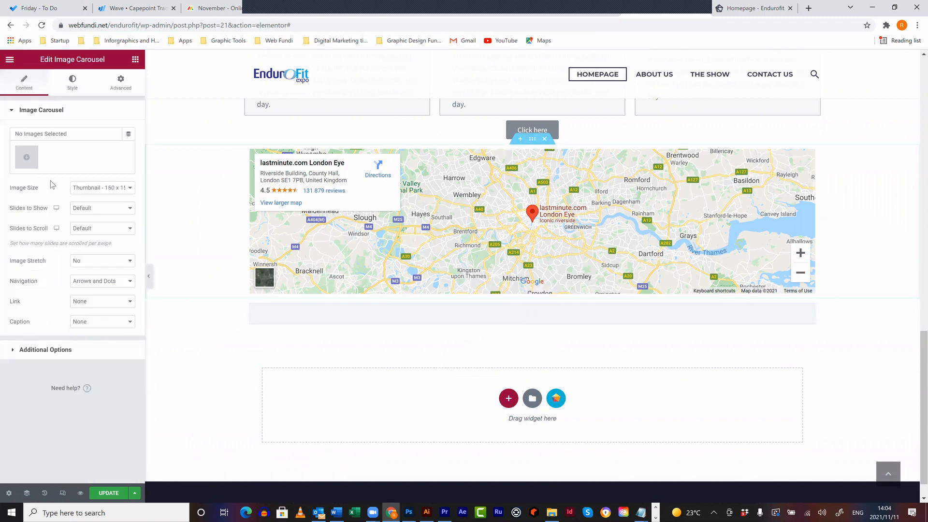
- Upload all eight logos from the LittleLogos folder and insert them as the carousel gallery
left_click(28, 158)
left_click(137, 95)
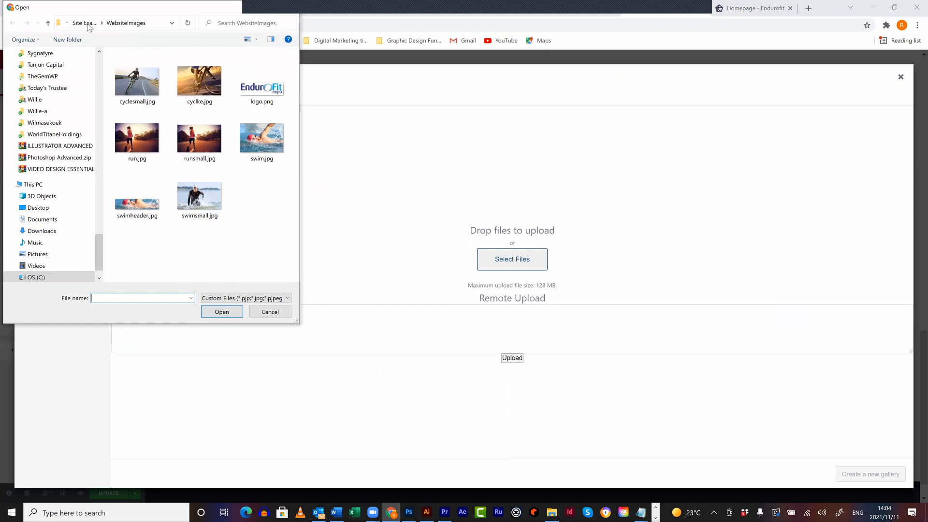
left_click(89, 24)
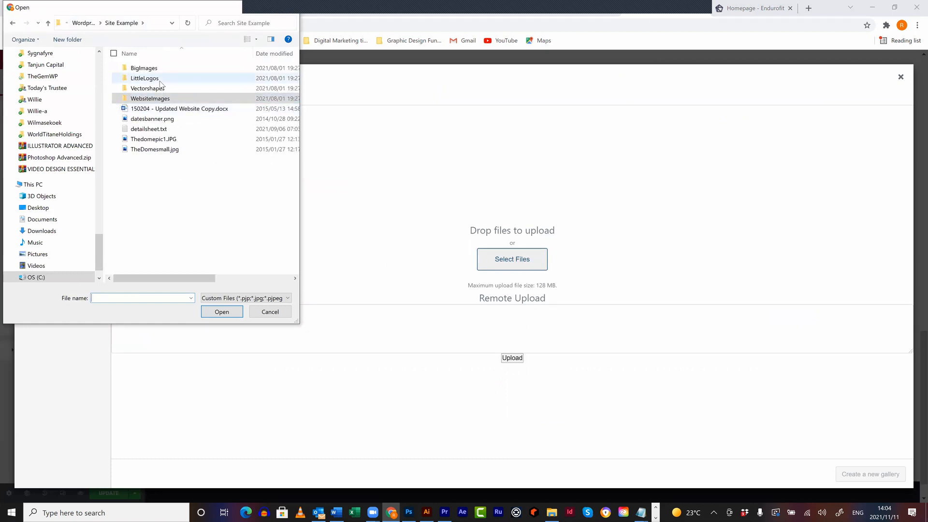
double_click(144, 78)
left_click_drag(264, 222, 116, 50)
left_click(223, 312)
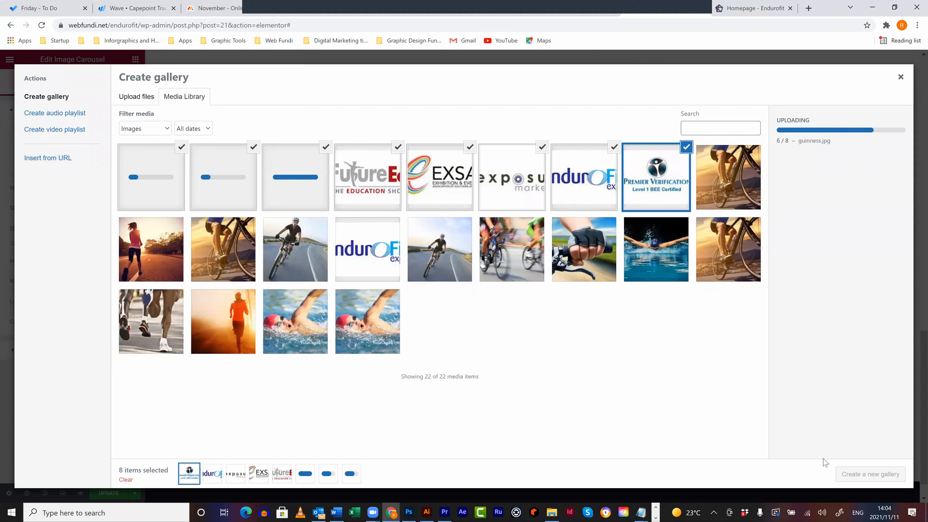
left_click(894, 475)
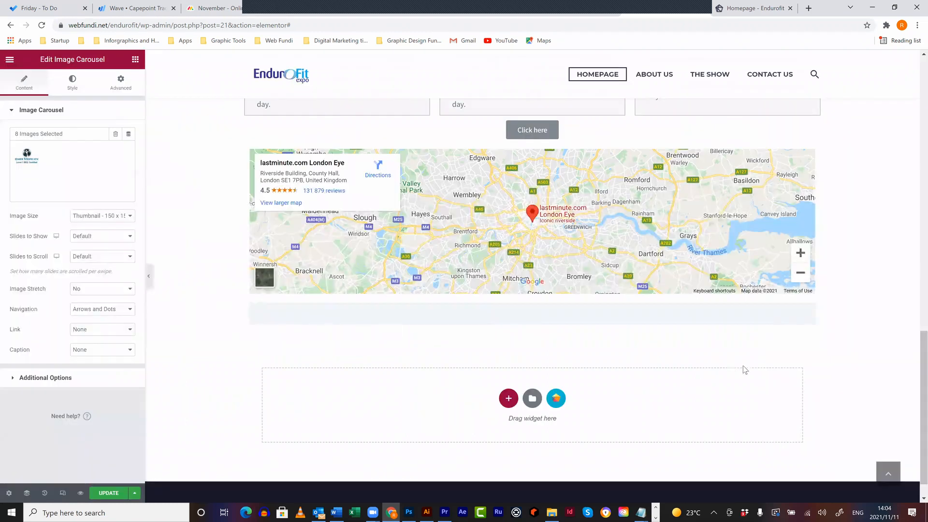
left_click(122, 216)
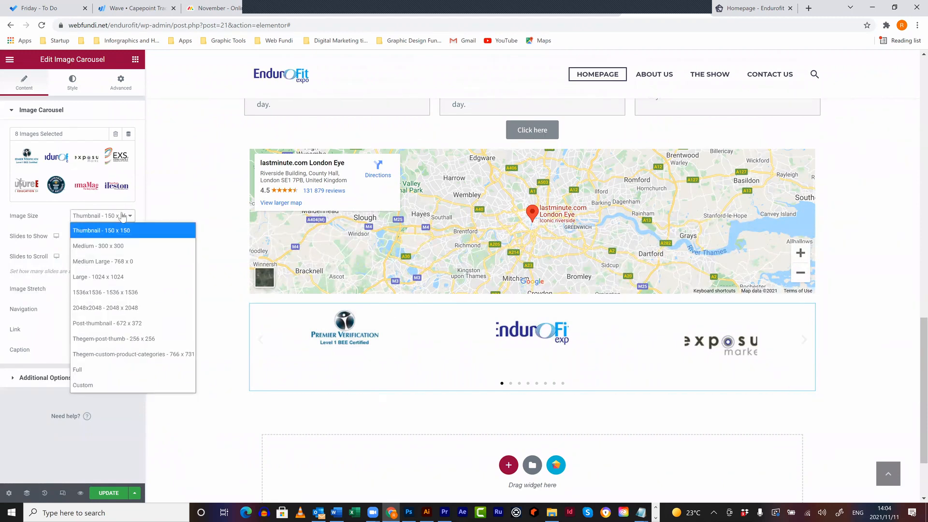
- Set the carousel image size to 672 x 372 post-thumbnail with Image Stretch set to No
left_click(99, 370)
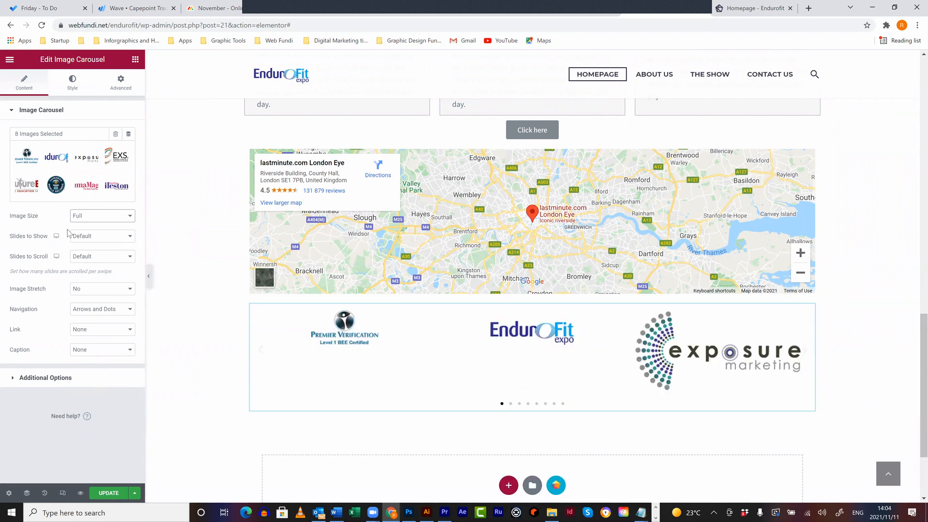
left_click(100, 290)
left_click(93, 320)
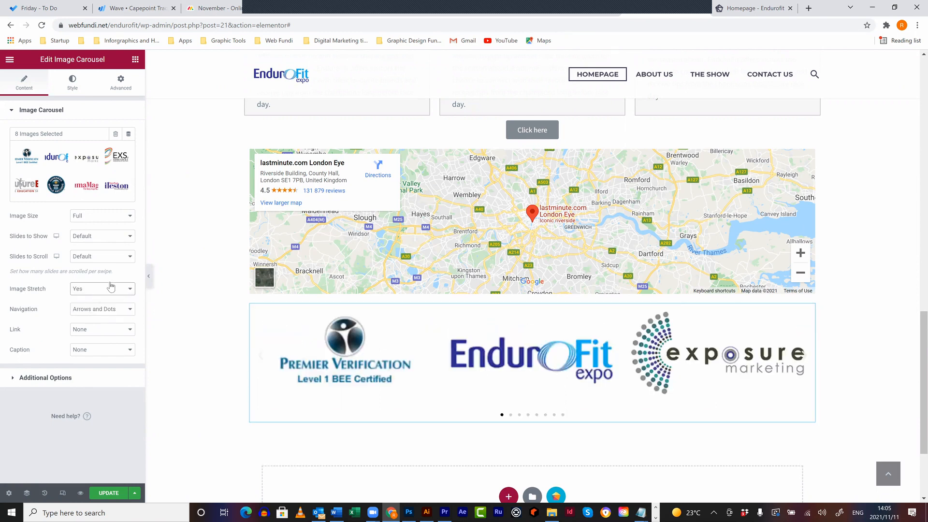
left_click(110, 220)
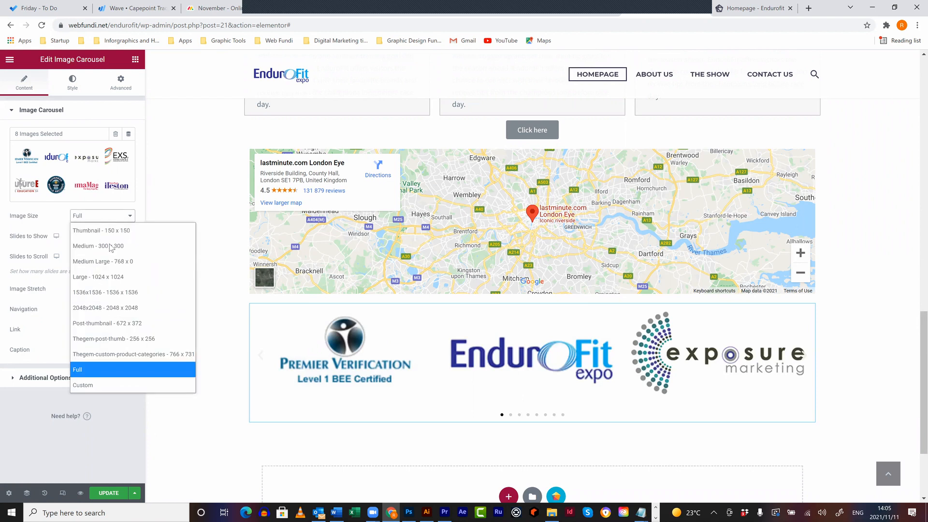
left_click(126, 324)
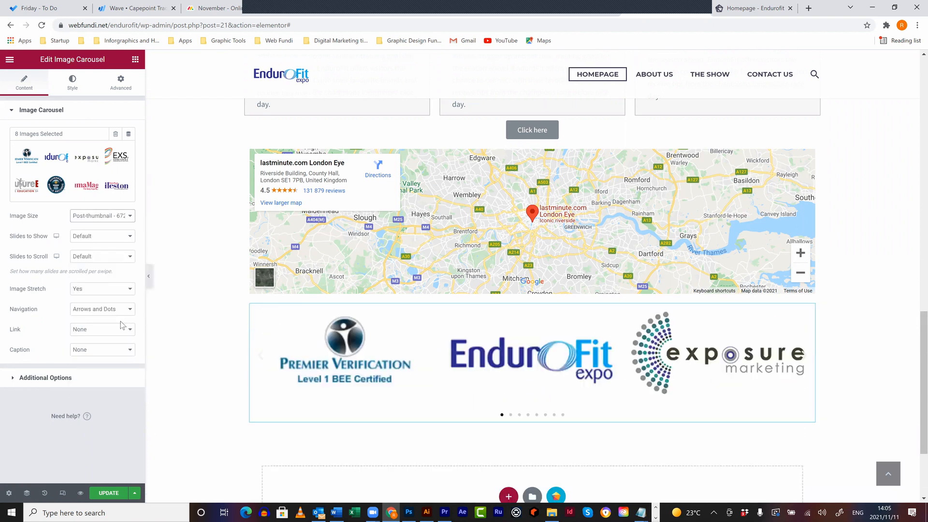
left_click(120, 291)
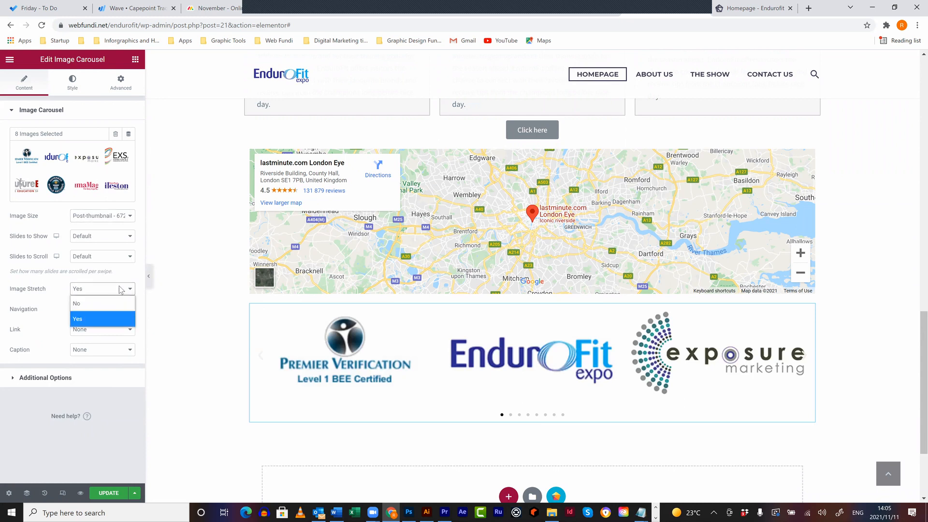
left_click(102, 303)
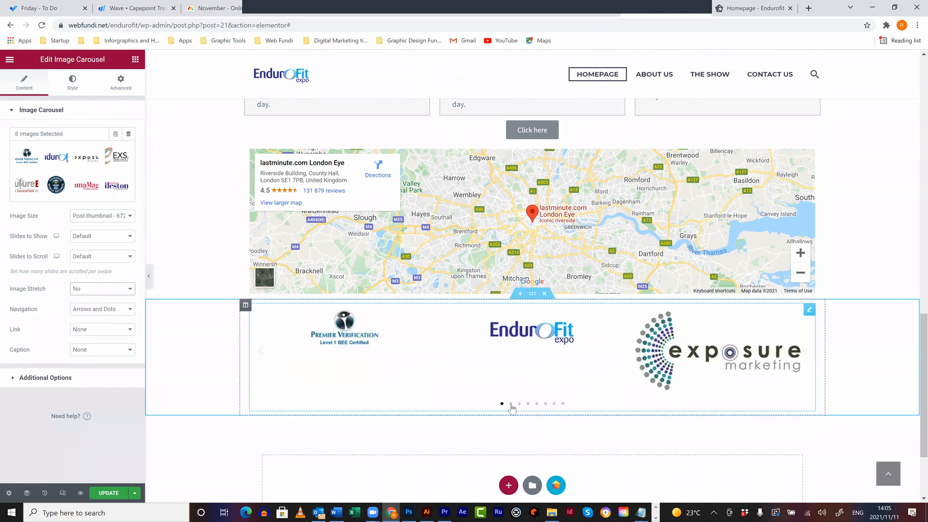
- Preview the logo carousel by stepping through its slide dots
left_click(510, 405)
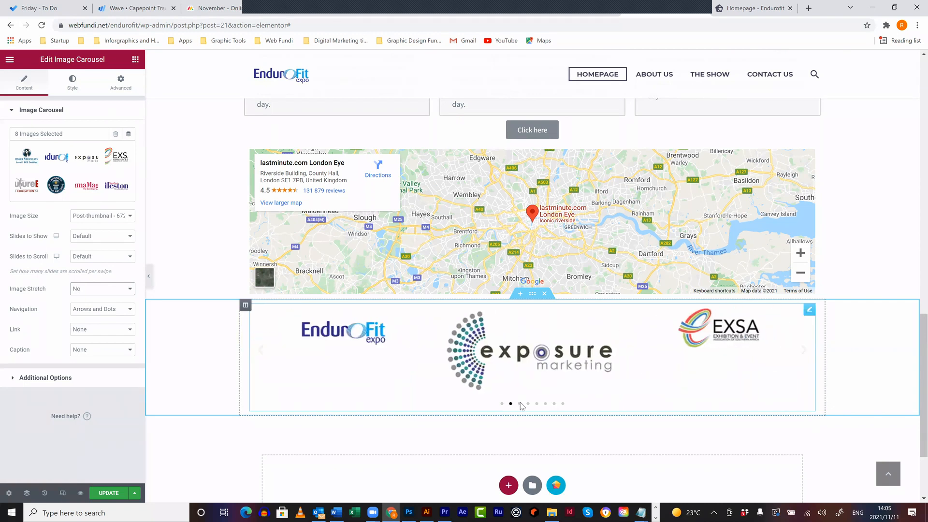
left_click(520, 404)
left_click(528, 404)
left_click(537, 405)
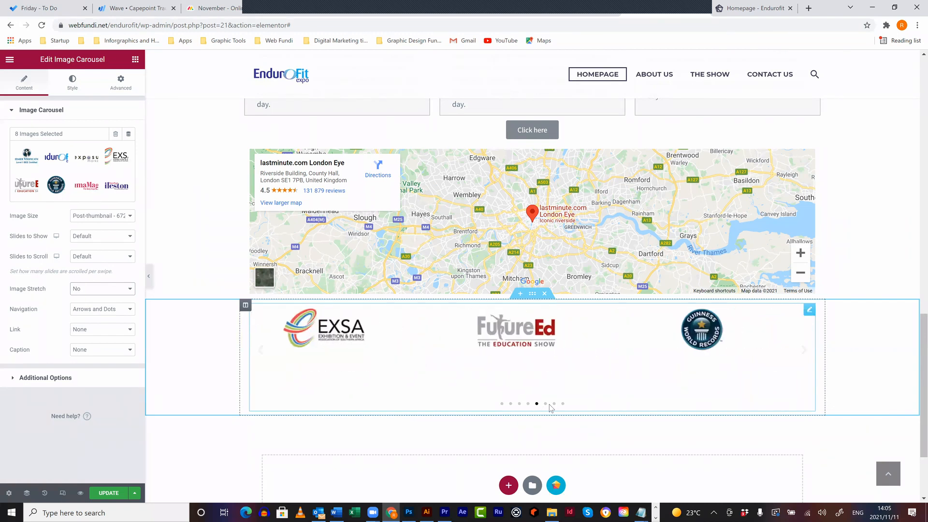
left_click(554, 404)
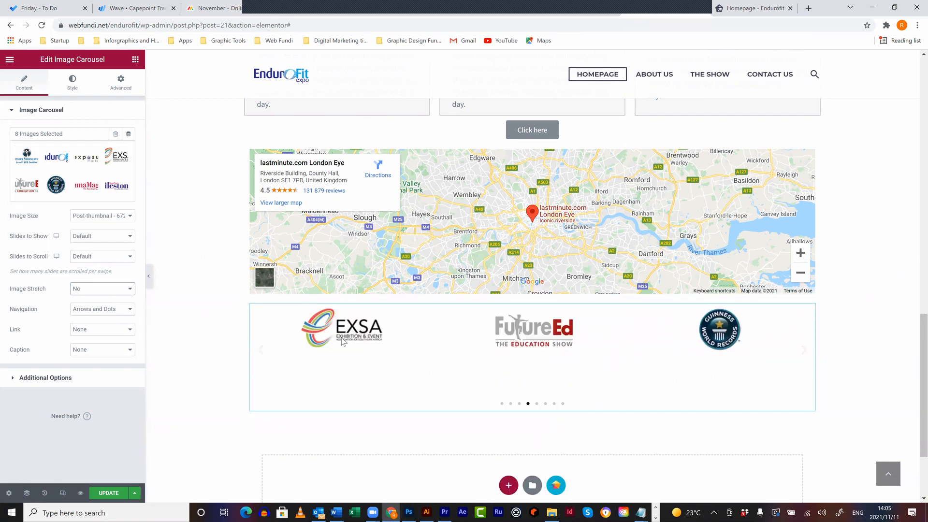
scroll(271, 290, "down", 1)
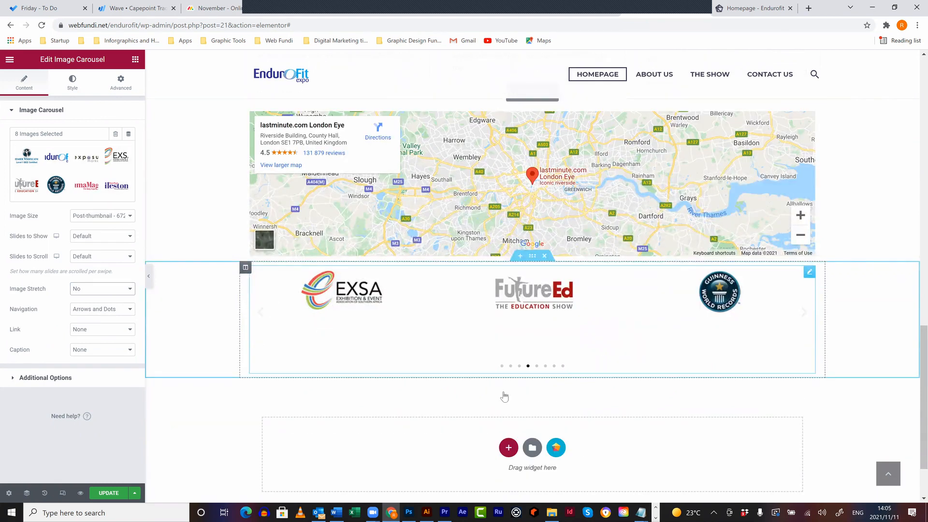
scroll(504, 396, "down", 1)
- Add a Toggle widget to a new section below the logo carousel
left_click(508, 405)
left_click(137, 62)
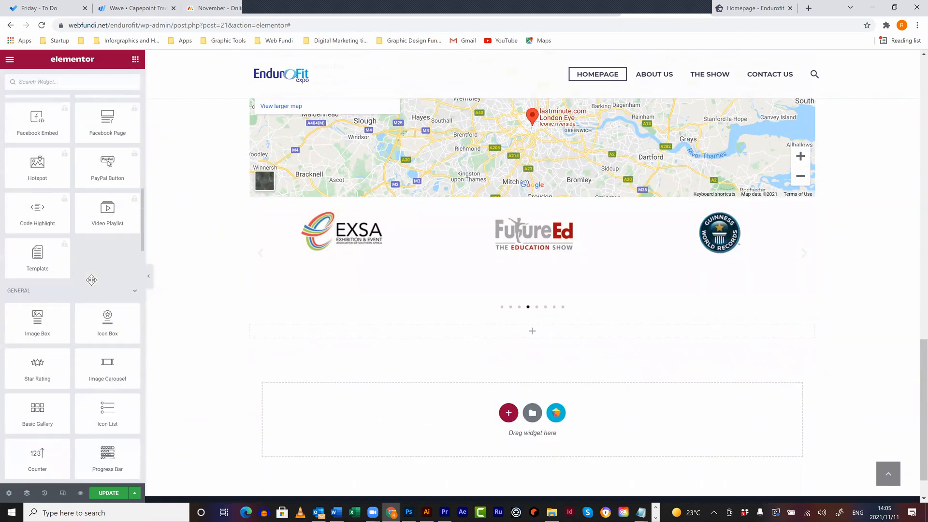
scroll(91, 280, "down", 8)
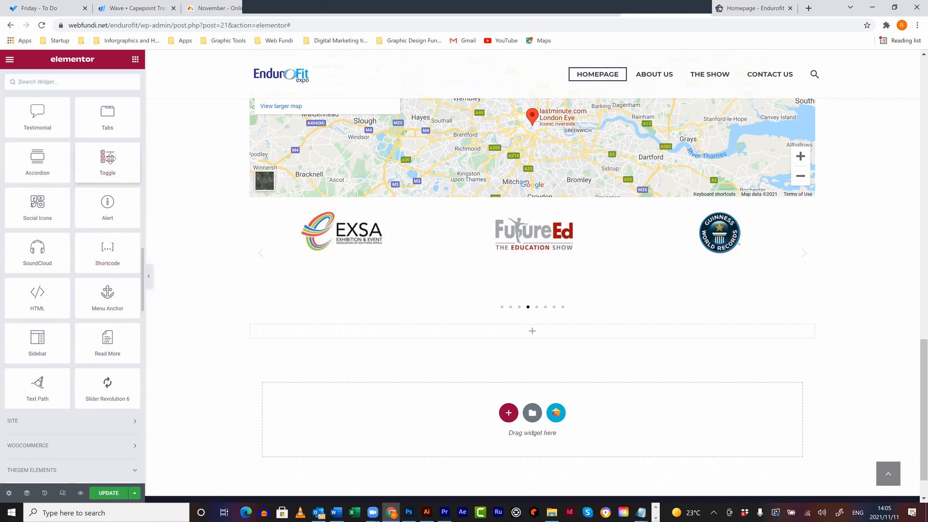
left_click_drag(109, 158, 425, 335)
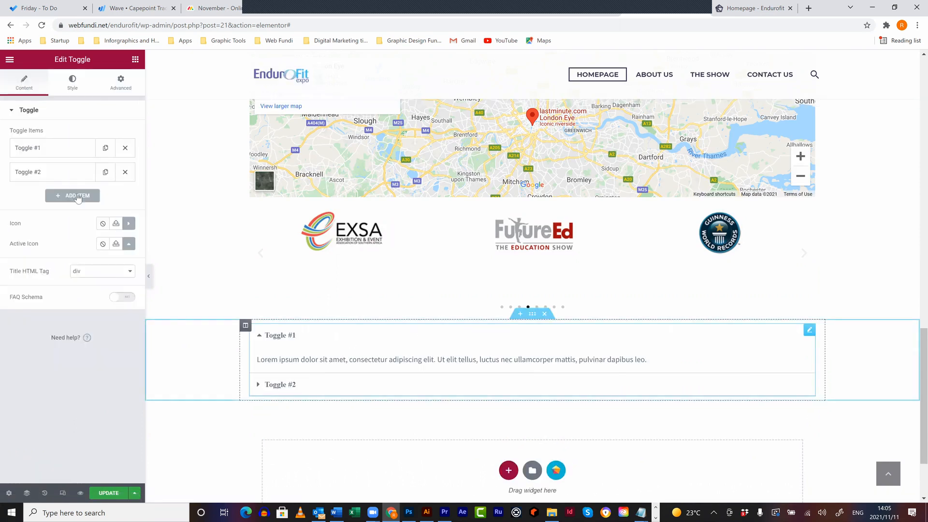
- Duplicate Toggle #2 to get three items, then expand and collapse them to check their text
left_click(106, 172)
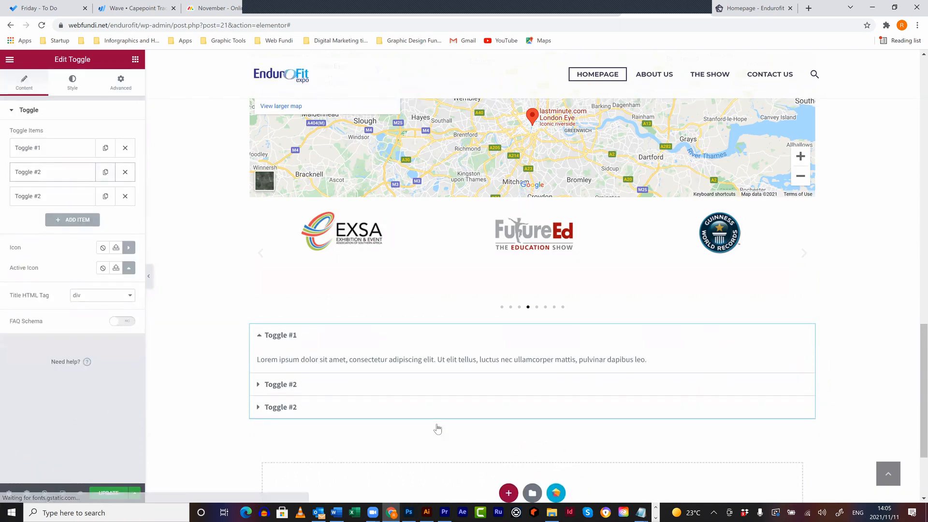
left_click(290, 386)
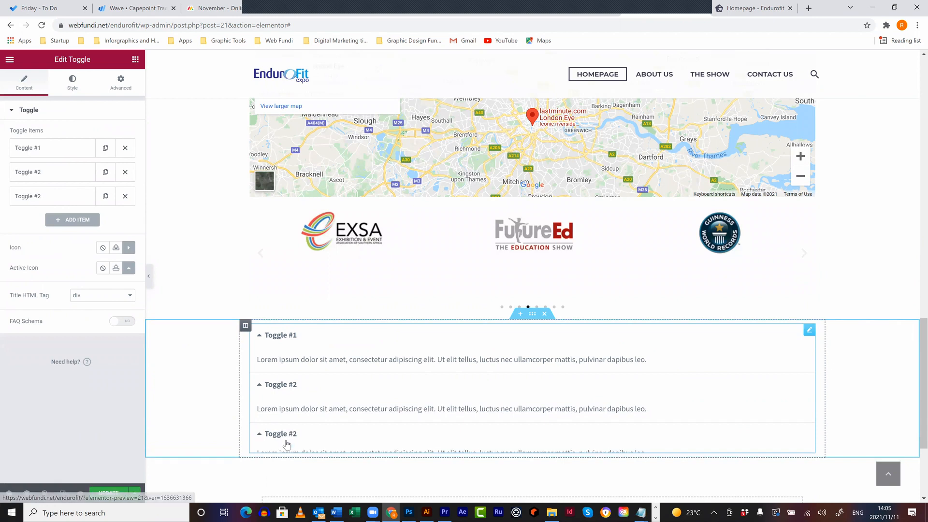
left_click(286, 441)
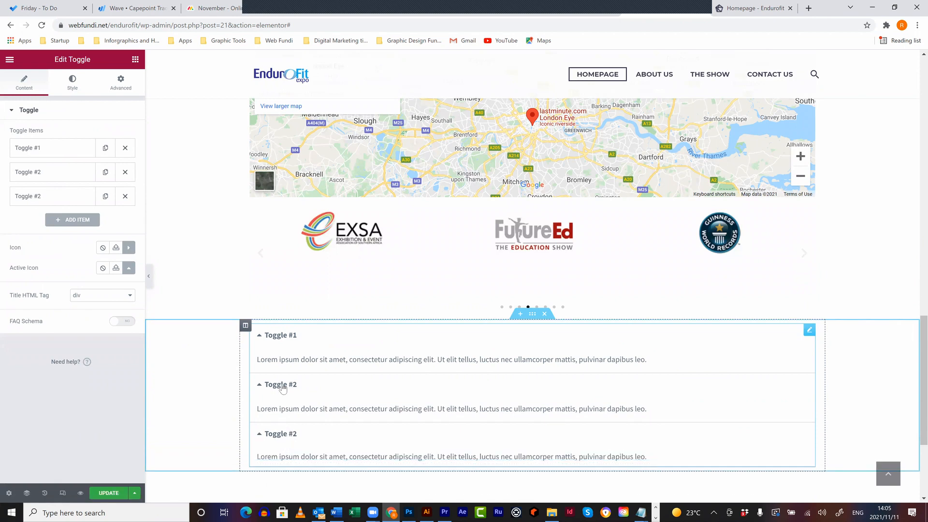
left_click(288, 342)
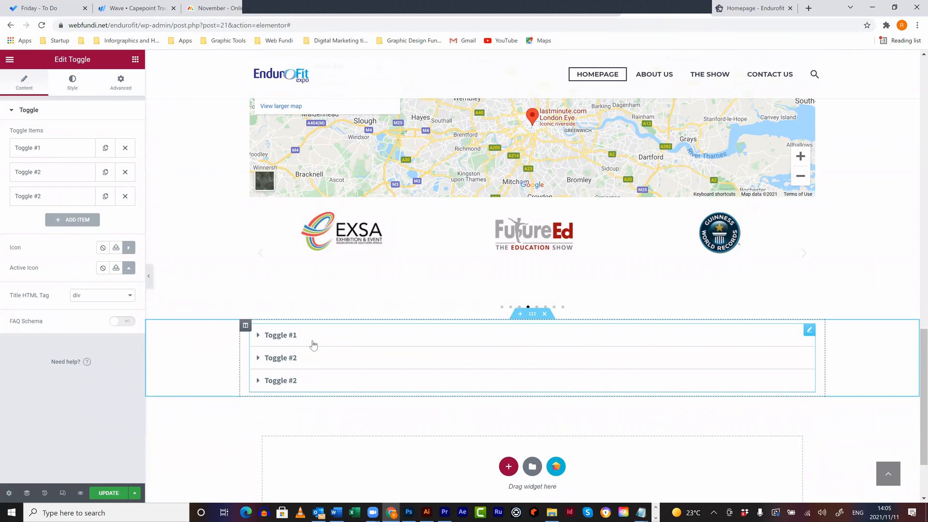
scroll(344, 390, "down", 2)
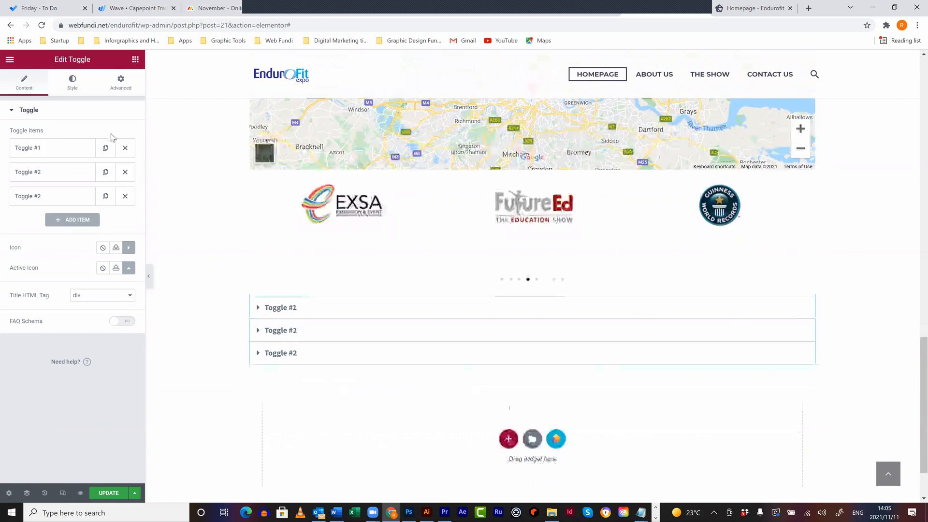
left_click(136, 60)
- Scroll through the Elementor widget panel to browse the available widgets
scroll(91, 322, "down", 10)
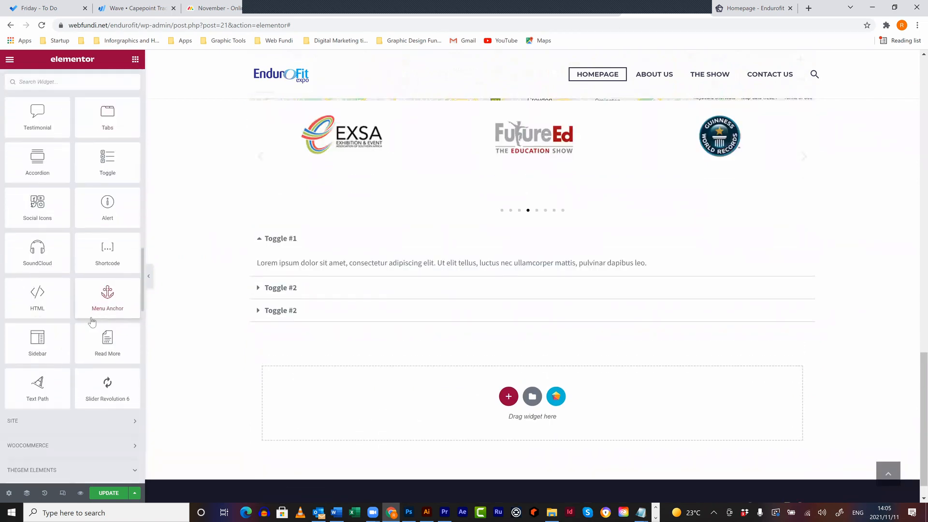
scroll(91, 318, "down", 10)
scroll(81, 139, "up", 4)
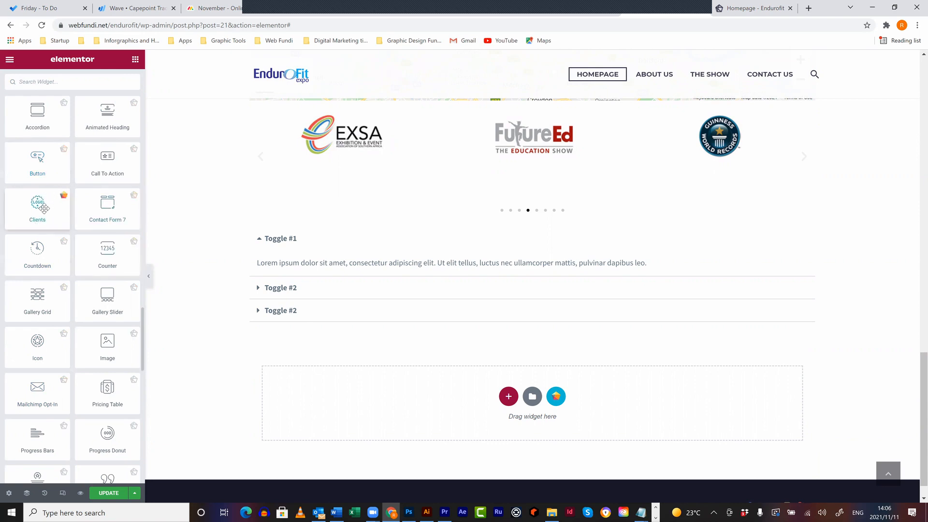
scroll(107, 227, "down", 2)
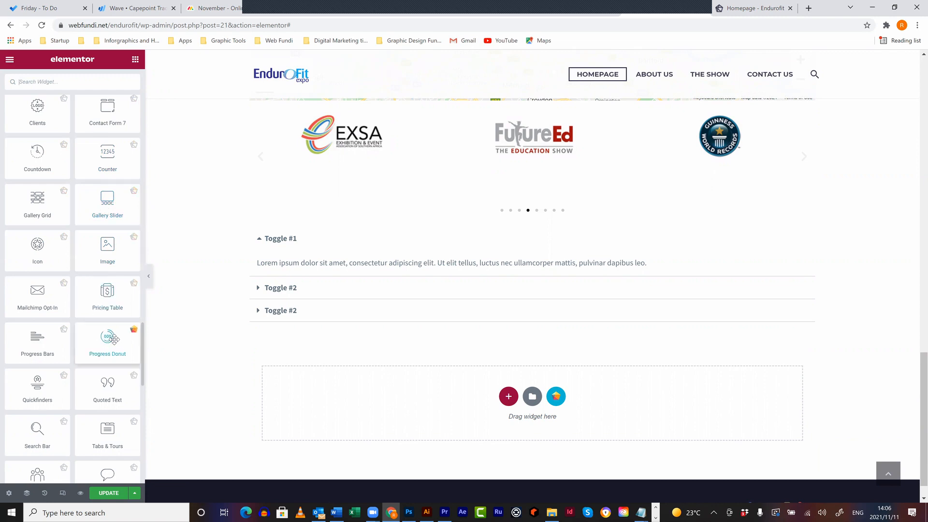
scroll(111, 338, "down", 2)
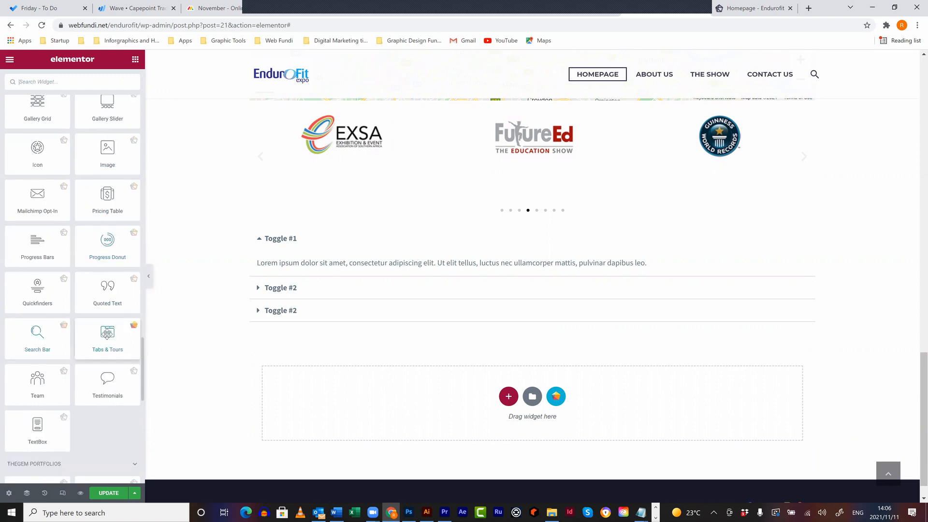
scroll(37, 280, "down", 2)
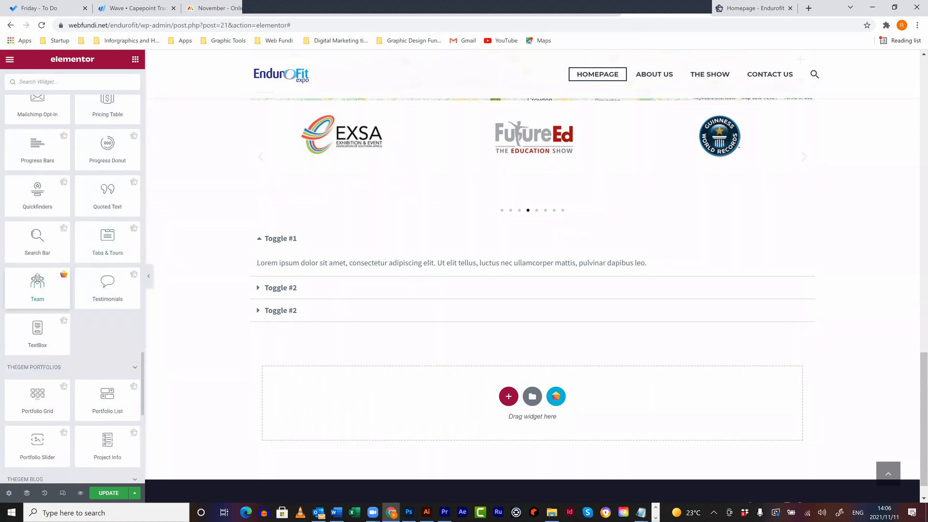
scroll(39, 285, "down", 2)
scroll(37, 287, "down", 2)
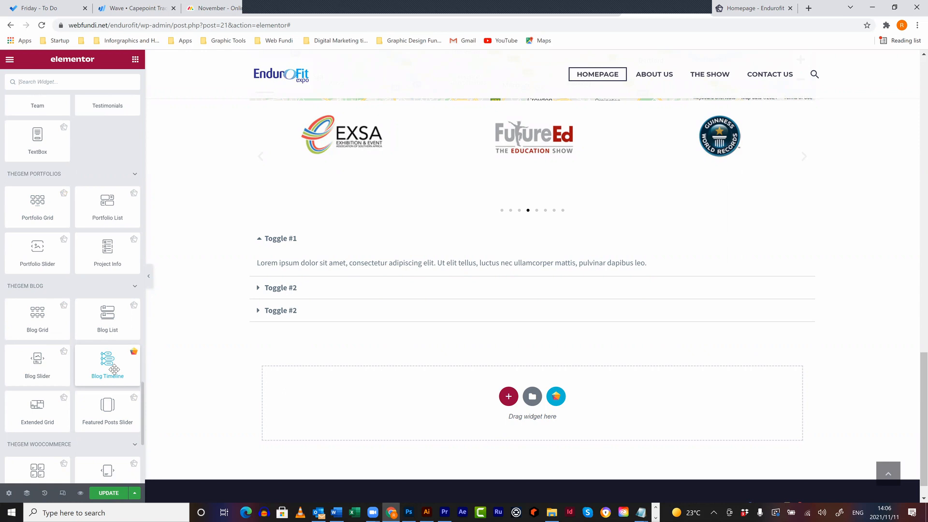
scroll(60, 411, "down", 4)
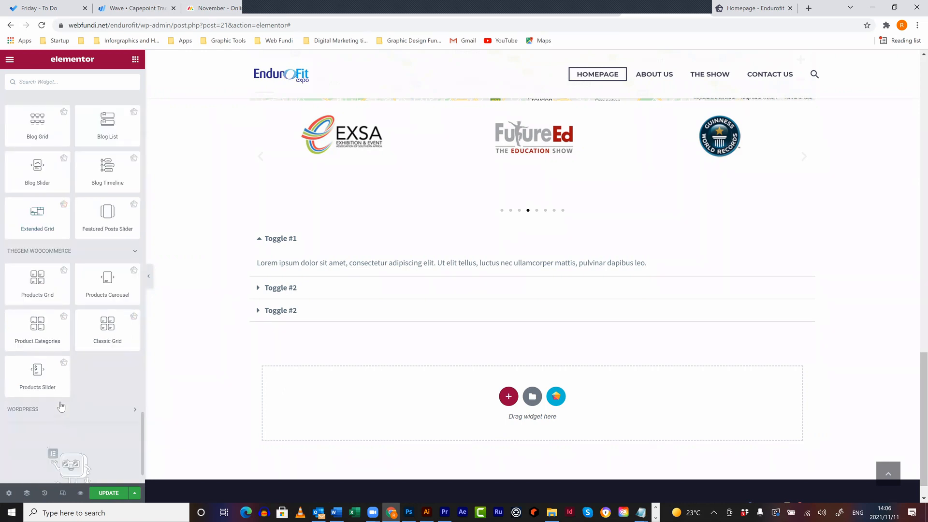
scroll(68, 379, "up", 10)
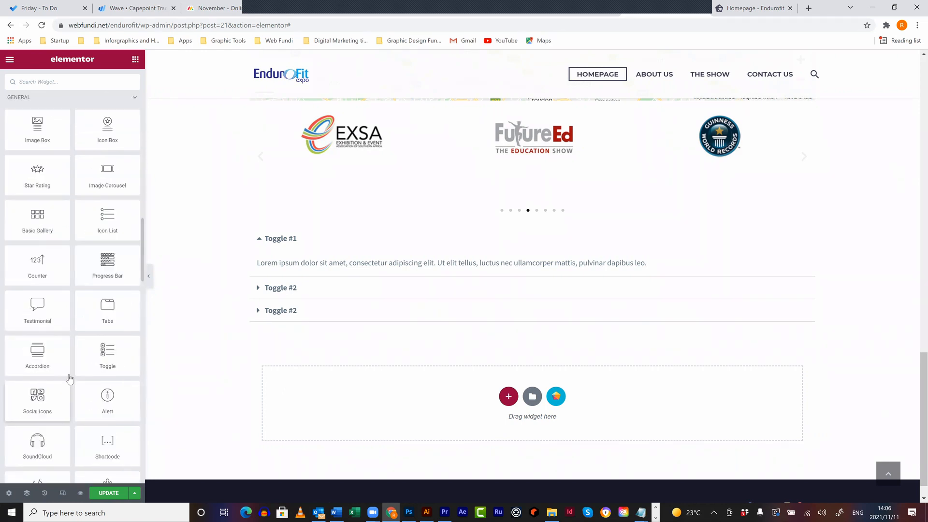
scroll(74, 376, "up", 10)
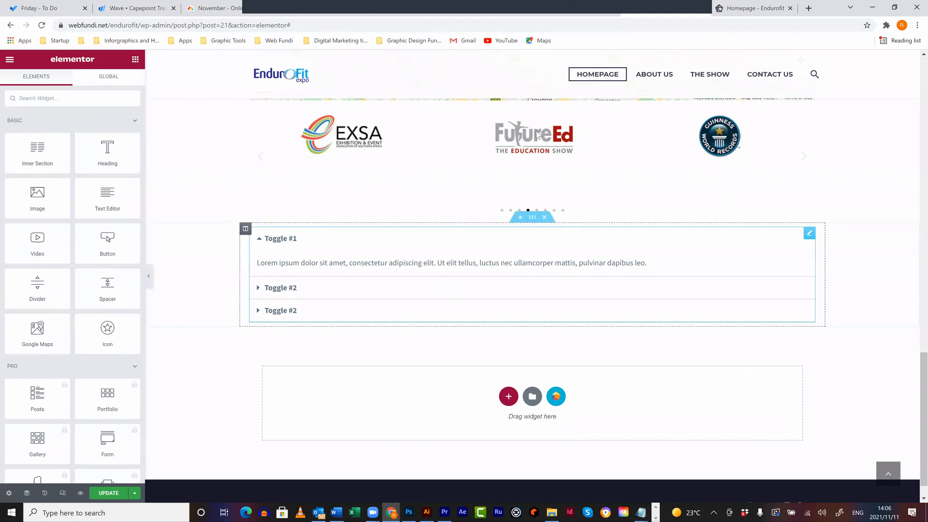
- Select the logo carousel, then choose Exit to Dashboard from the editor's main menu
left_click(267, 120)
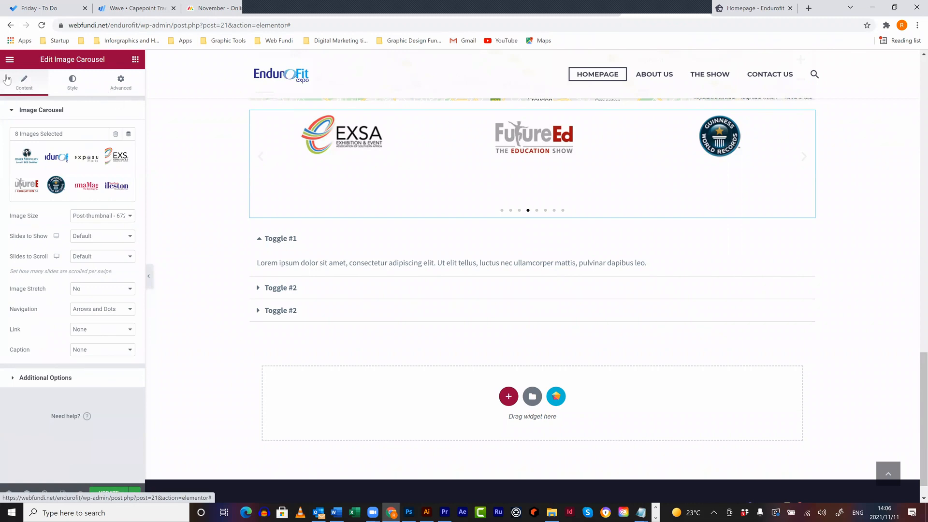
left_click(9, 62)
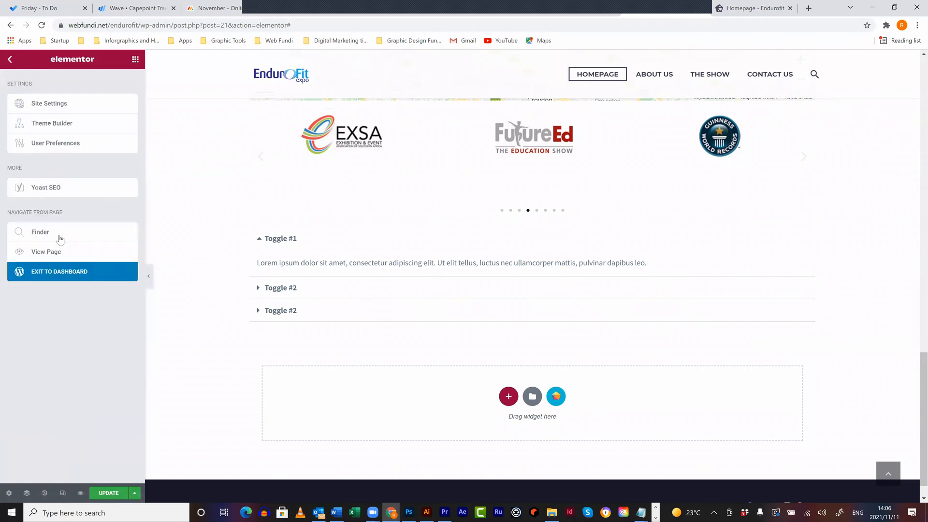
left_click(64, 275)
- Confirm leaving Elementor, glance over the TheGem ThemeForest page, and return to the Homepage edit tab
key("Return")
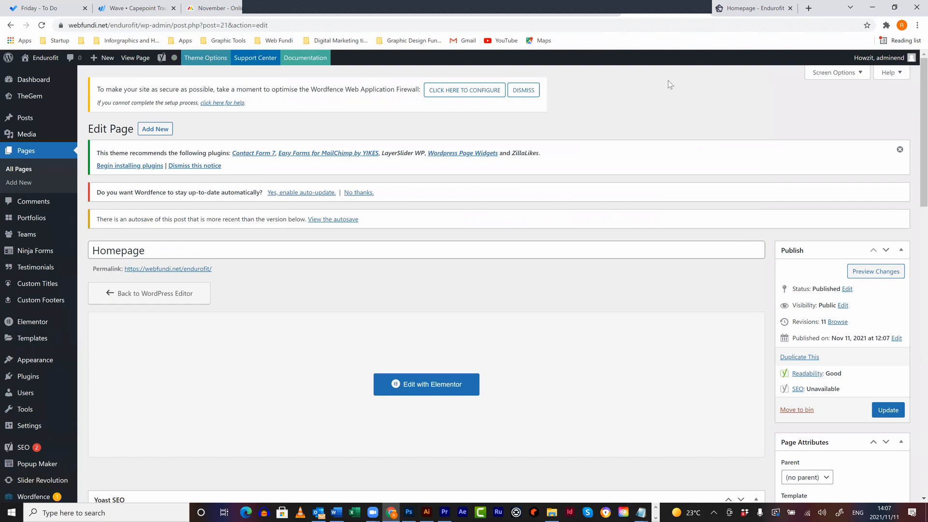
left_click(580, 15)
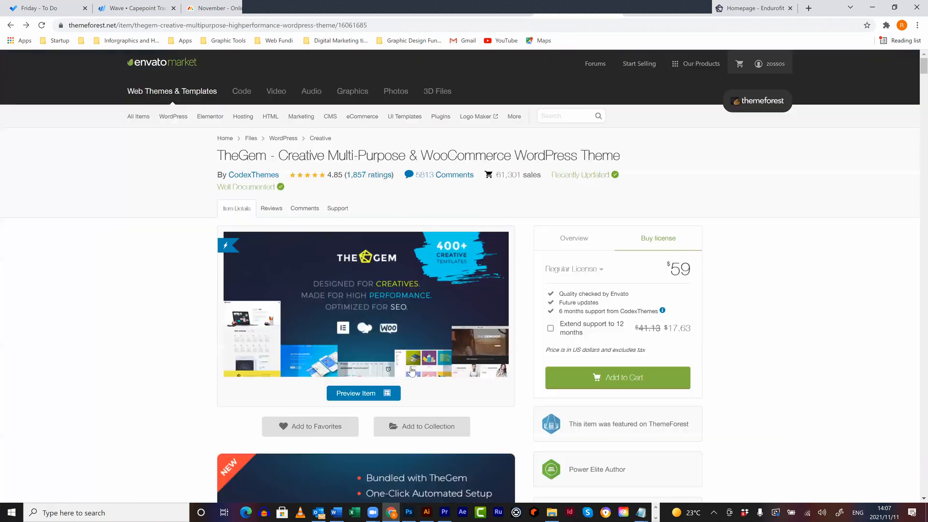
scroll(411, 371, "down", 1)
scroll(412, 363, "down", 3)
scroll(412, 364, "up", 3)
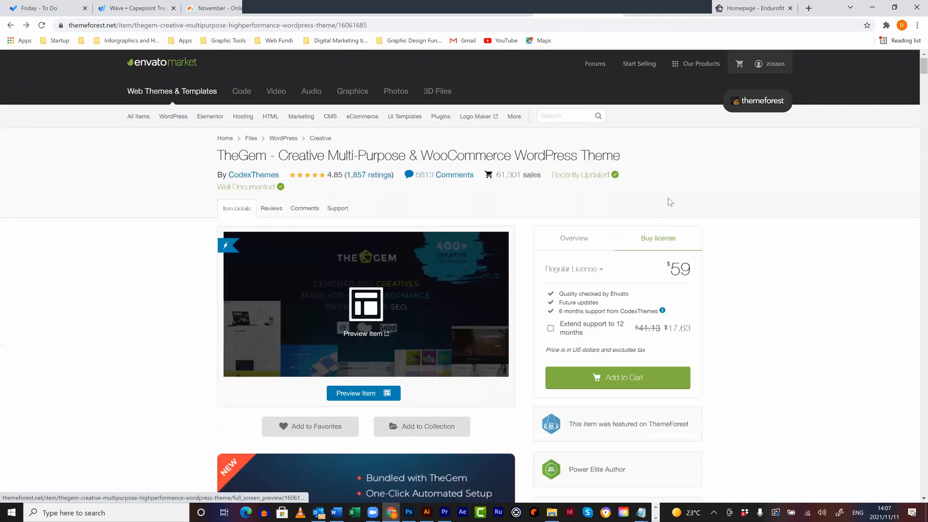
left_click(656, 14)
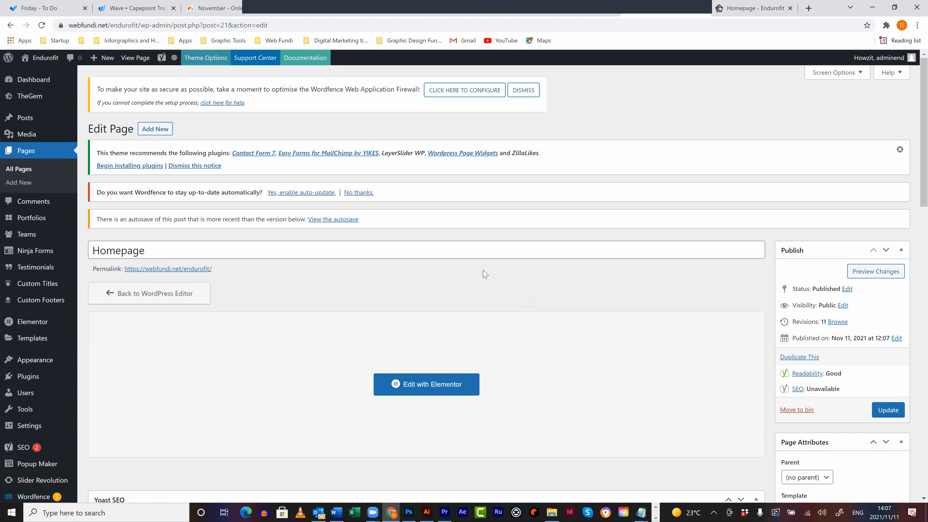
- Open TheGem's Demo Import, pick the Building Construction demo, and open its website preview
mouse_move(21, 96)
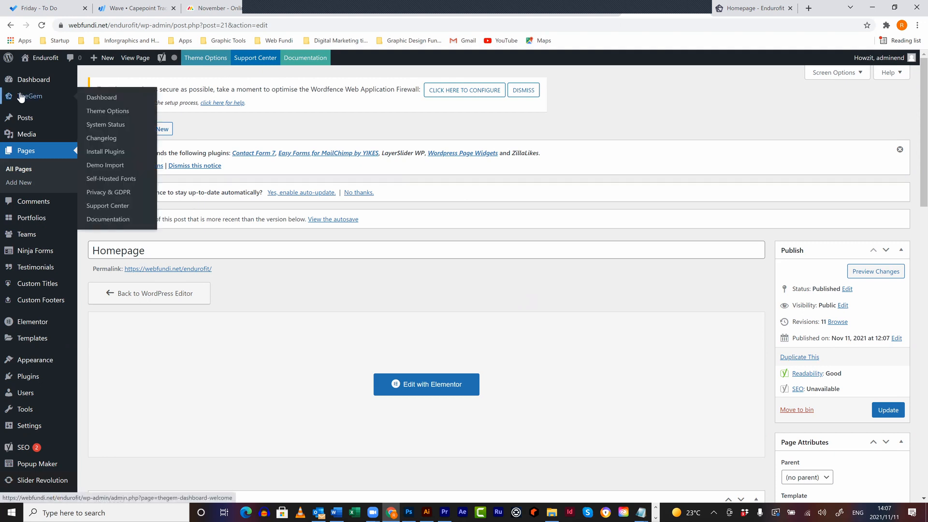
left_click(113, 168)
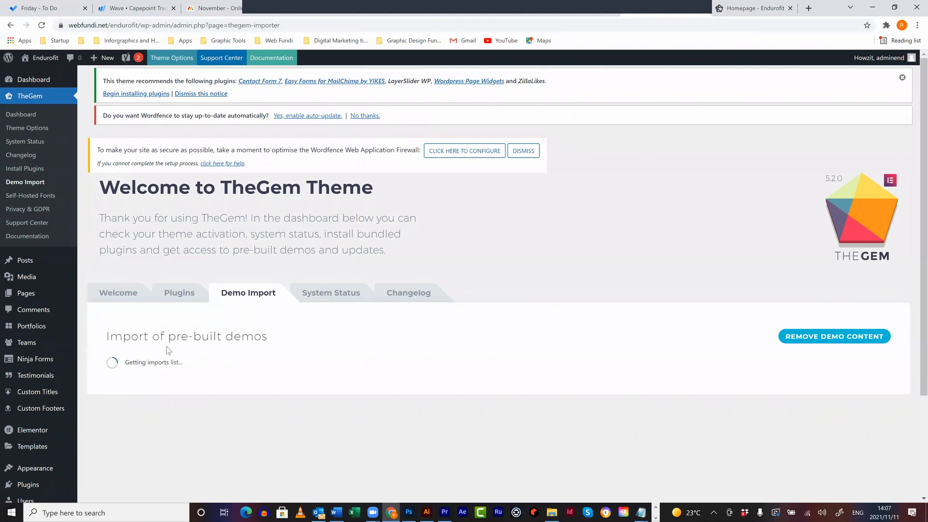
scroll(528, 259, "down", 1)
scroll(528, 259, "down", 2)
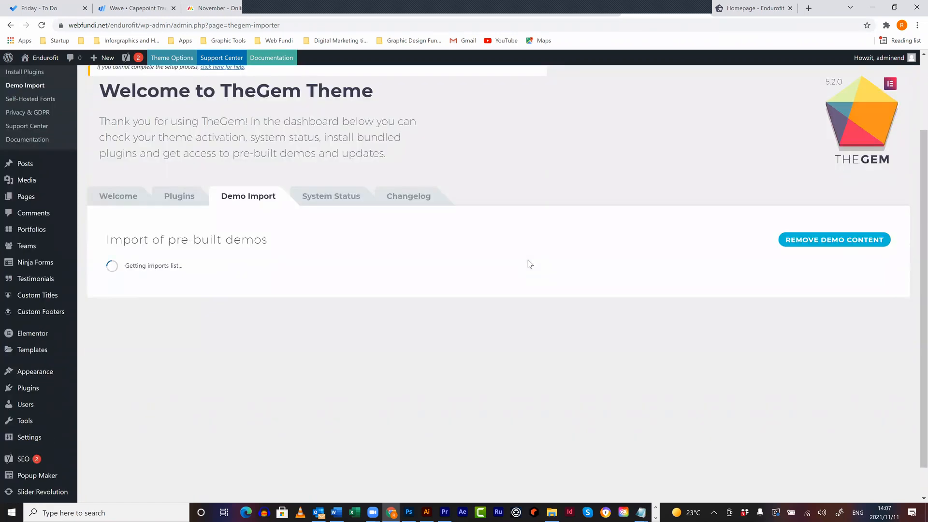
scroll(538, 282, "down", 1)
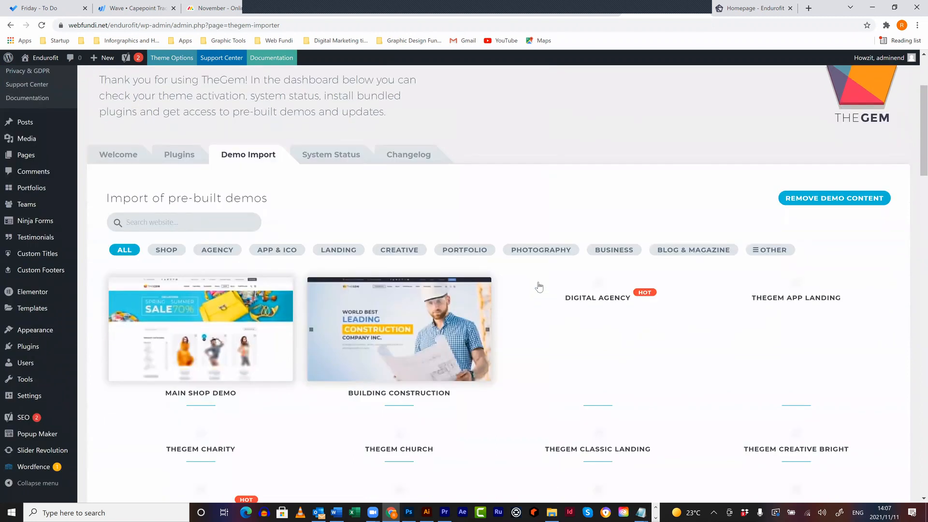
scroll(539, 287, "down", 2)
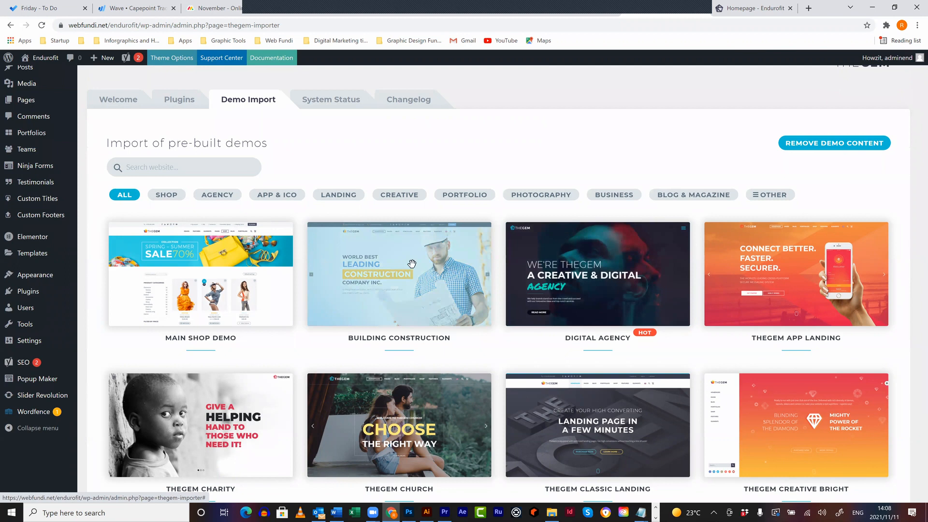
left_click(455, 285)
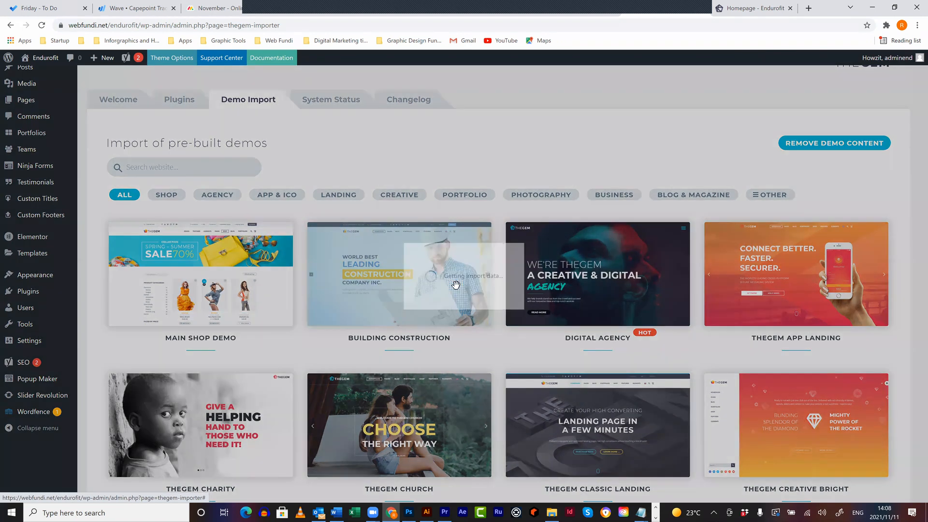
left_click(473, 193)
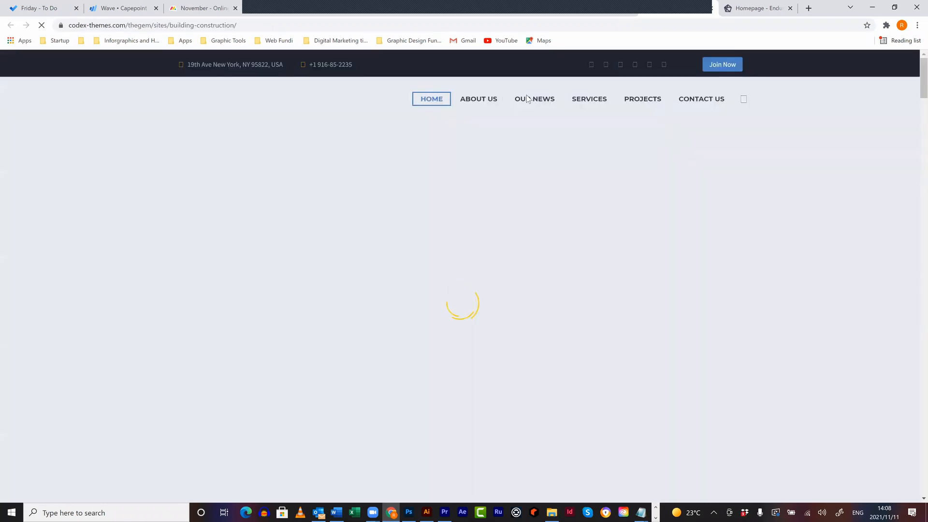
- Scroll through the Building Construction demo's homepage
mouse_move(522, 101)
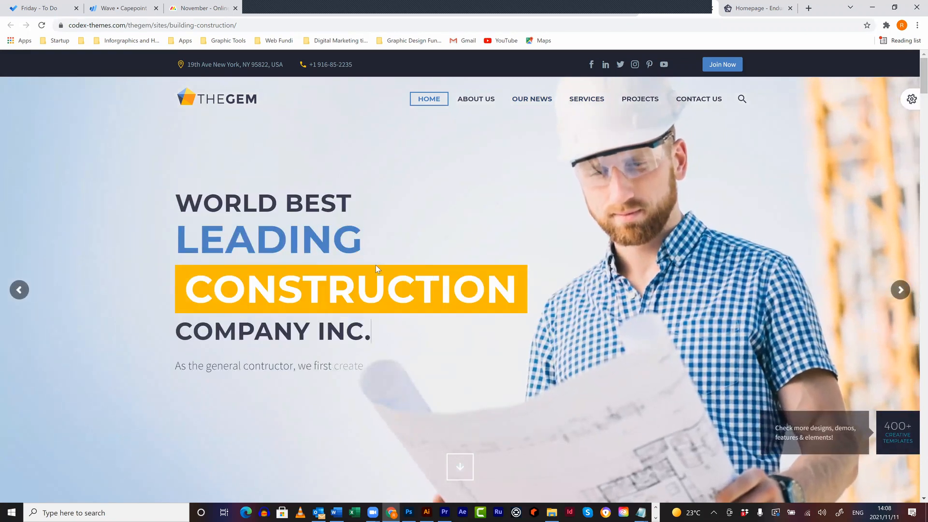
scroll(376, 265, "down", 2)
scroll(376, 265, "down", 15)
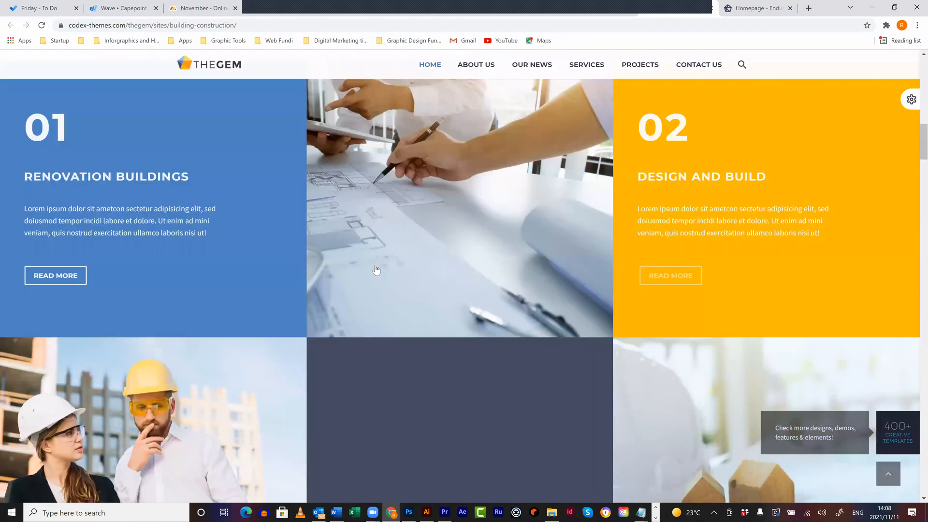
scroll(376, 267, "down", 15)
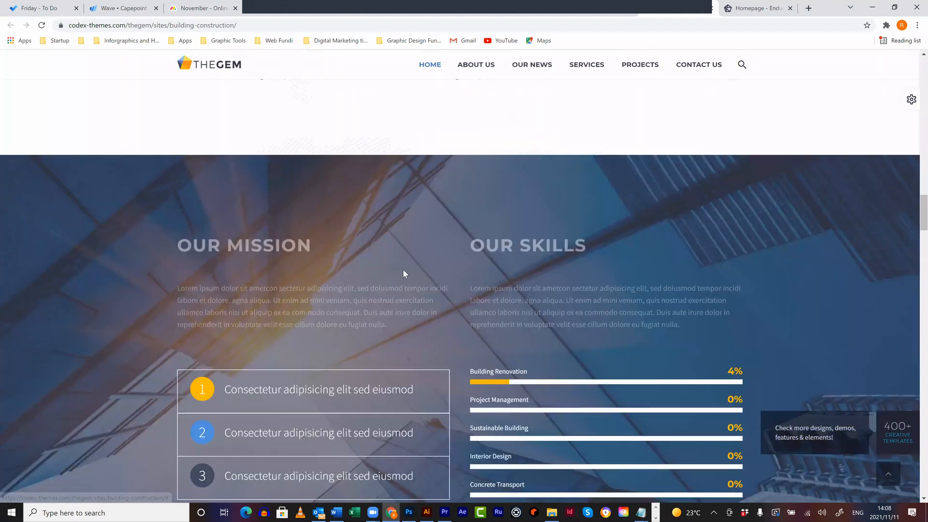
scroll(915, 267, "down", 3)
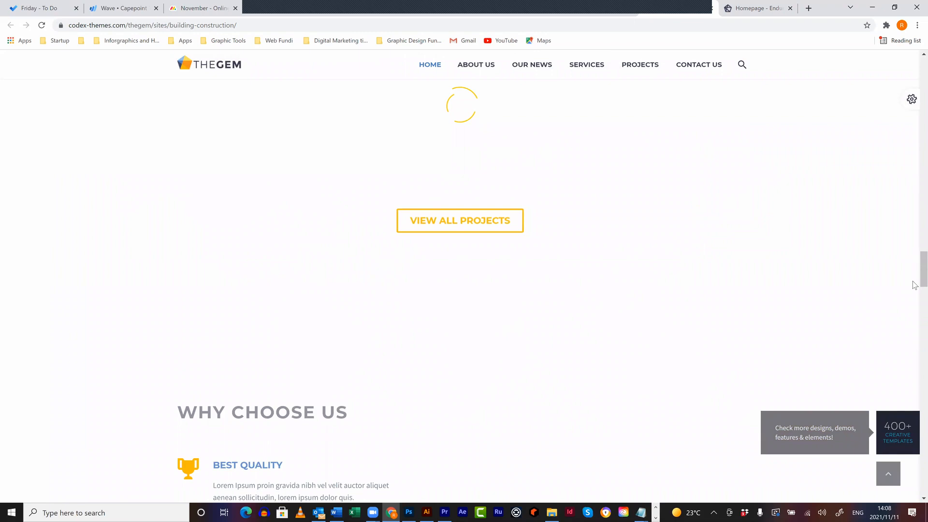
scroll(915, 174, "down", 4)
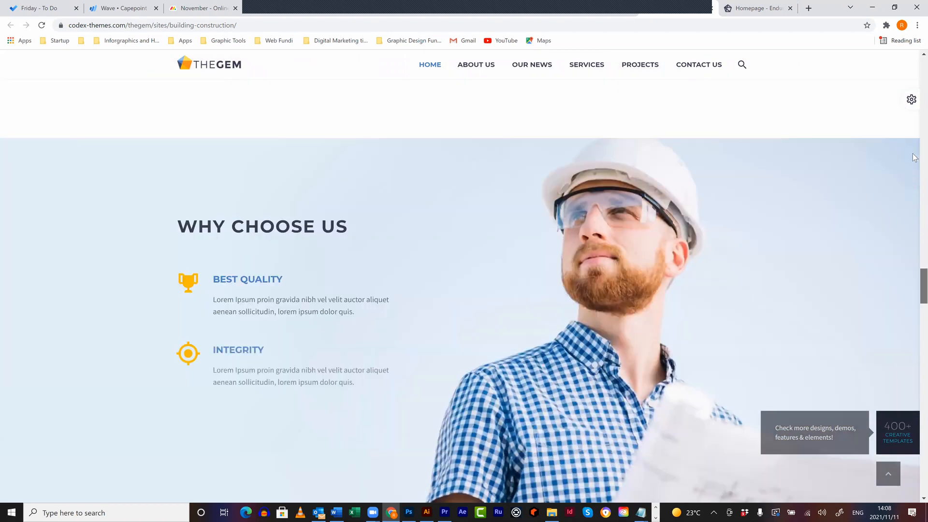
scroll(914, 82, "up", 3)
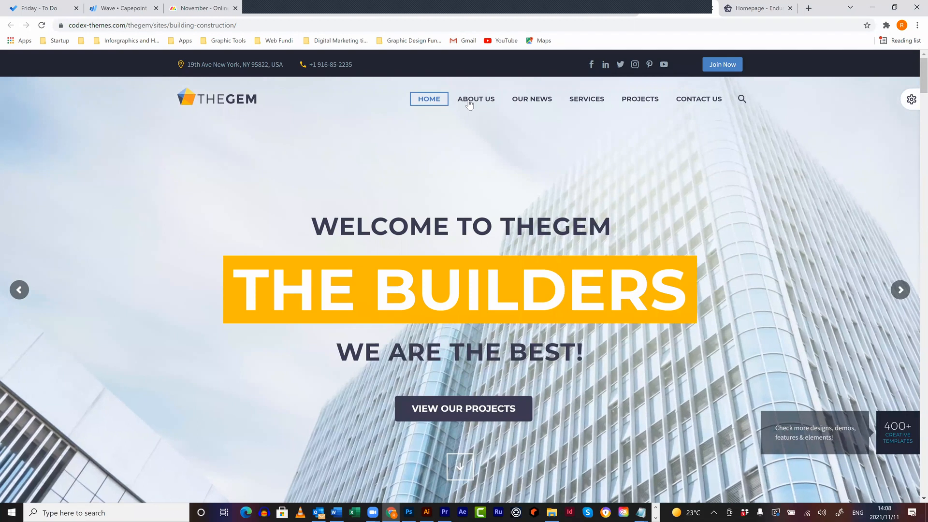
- Open the demo's About Us page and expand its Company History section
left_click(471, 113)
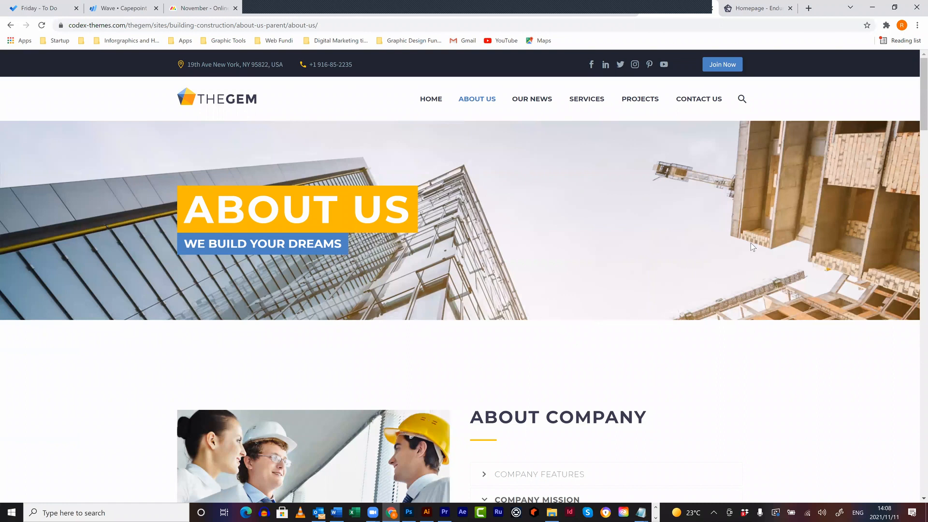
scroll(760, 245, "down", 3)
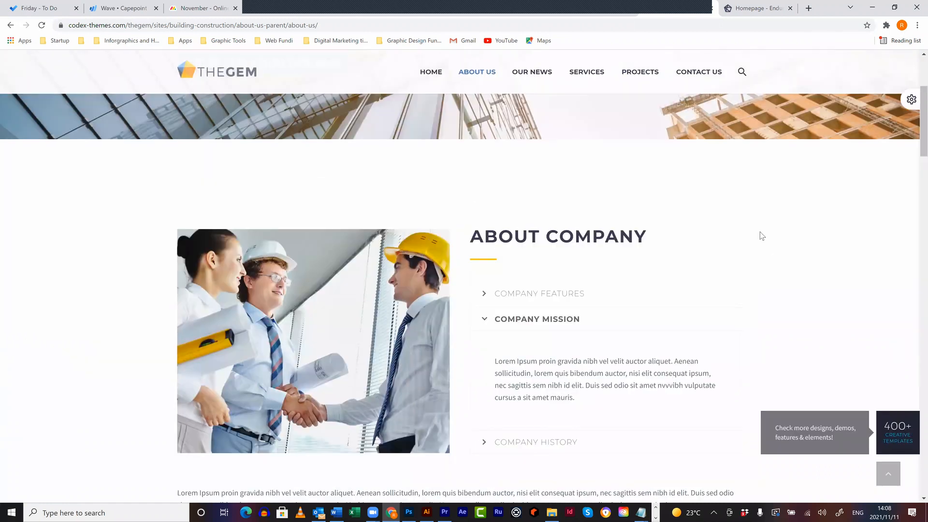
scroll(556, 309, "down", 5)
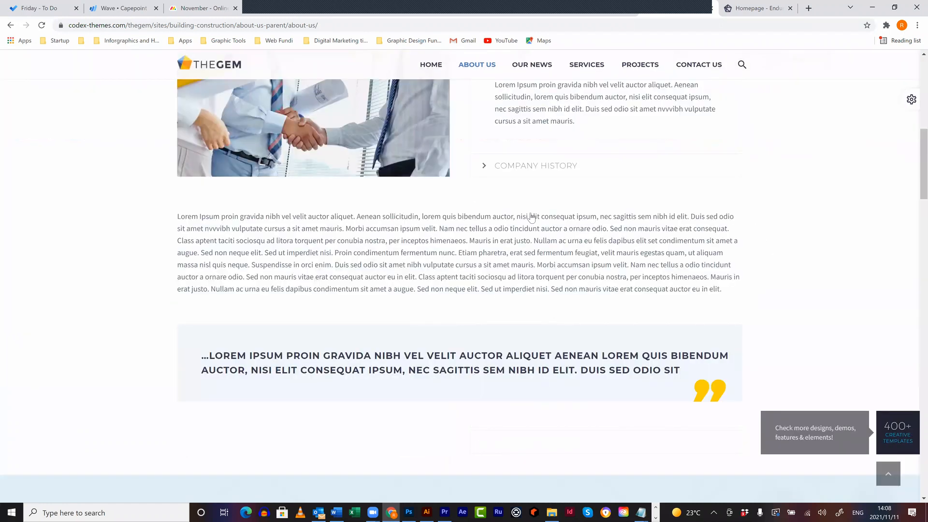
scroll(512, 290, "up", 9)
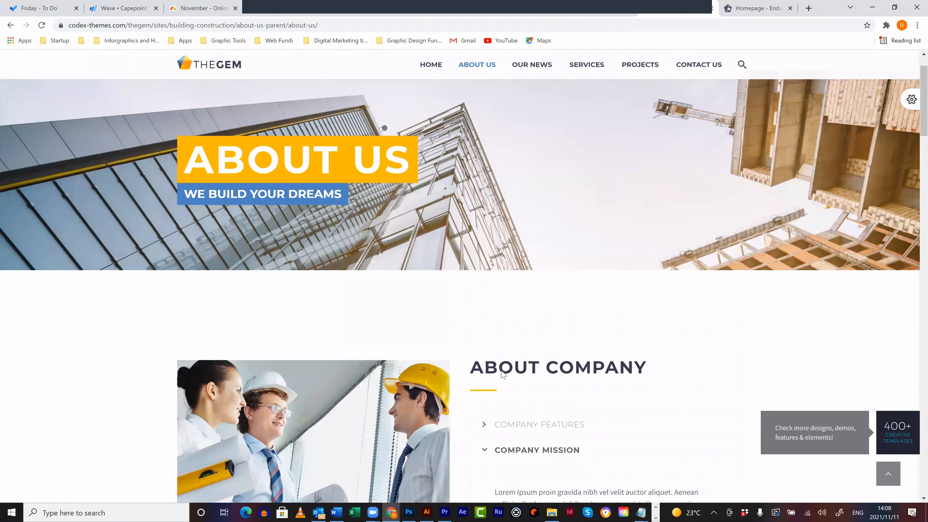
scroll(505, 372, "down", 4)
left_click(515, 371)
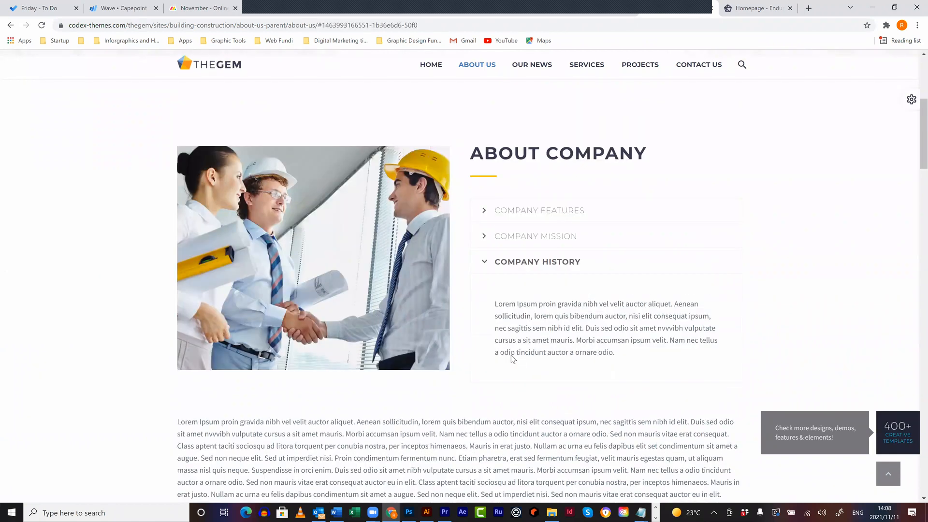
- Scroll back up the About Us page and return to the demo's installation options
scroll(511, 348, "down", 1)
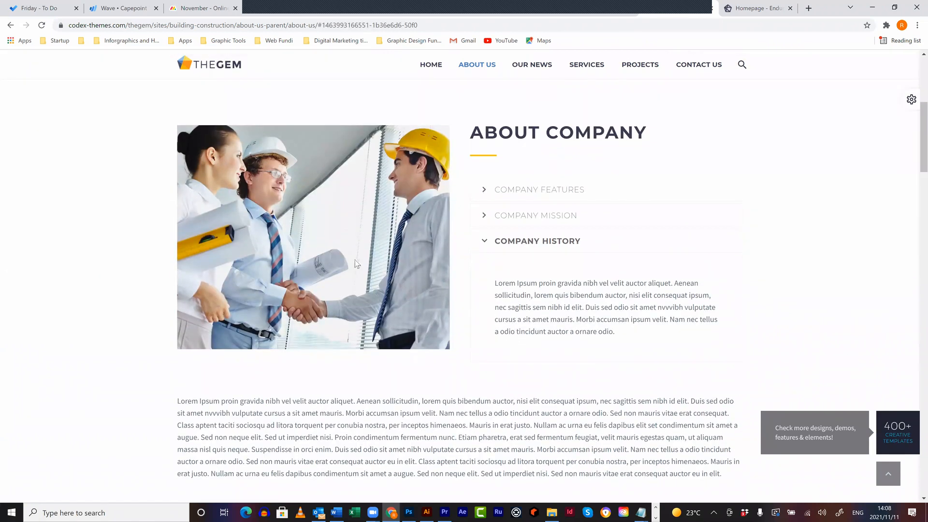
scroll(510, 344, "down", 15)
scroll(536, 284, "up", 4)
scroll(535, 284, "up", 2)
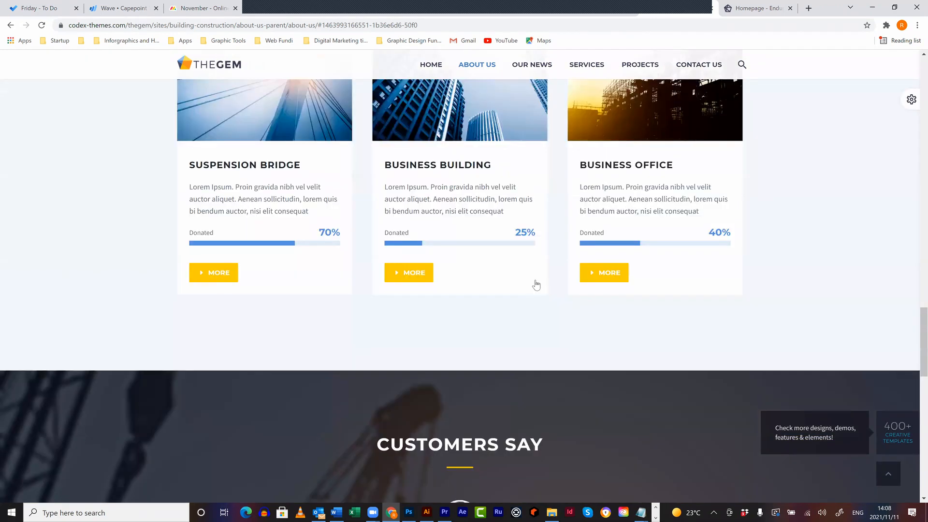
scroll(535, 285, "up", 3)
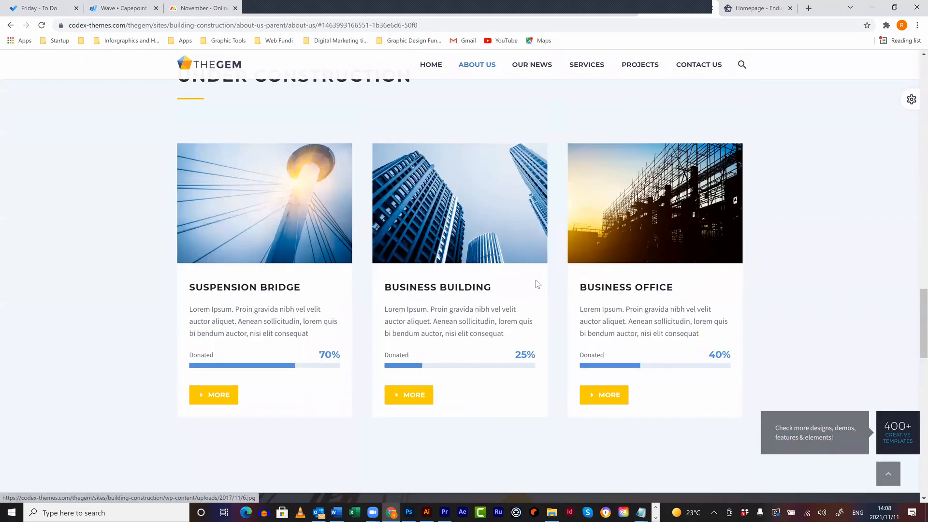
scroll(535, 284, "up", 7)
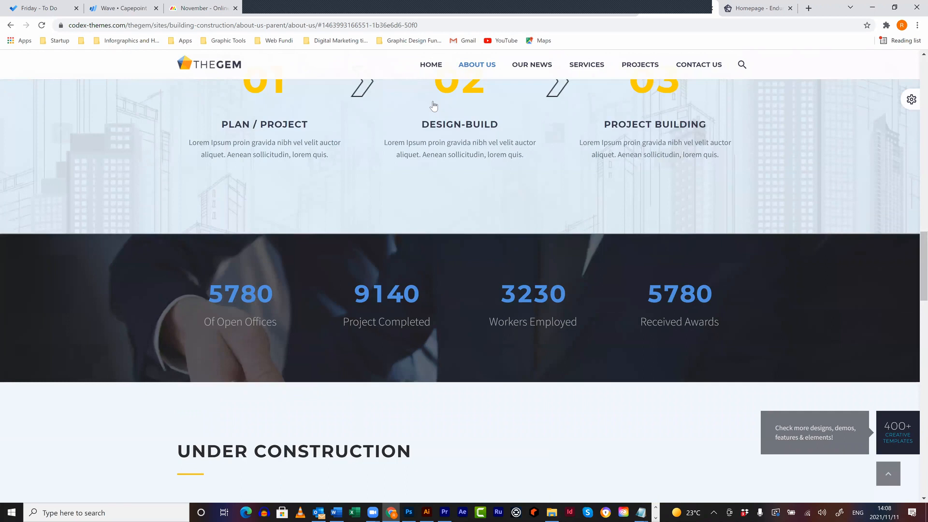
scroll(433, 106, "up", 15)
scroll(514, 87, "up", 2)
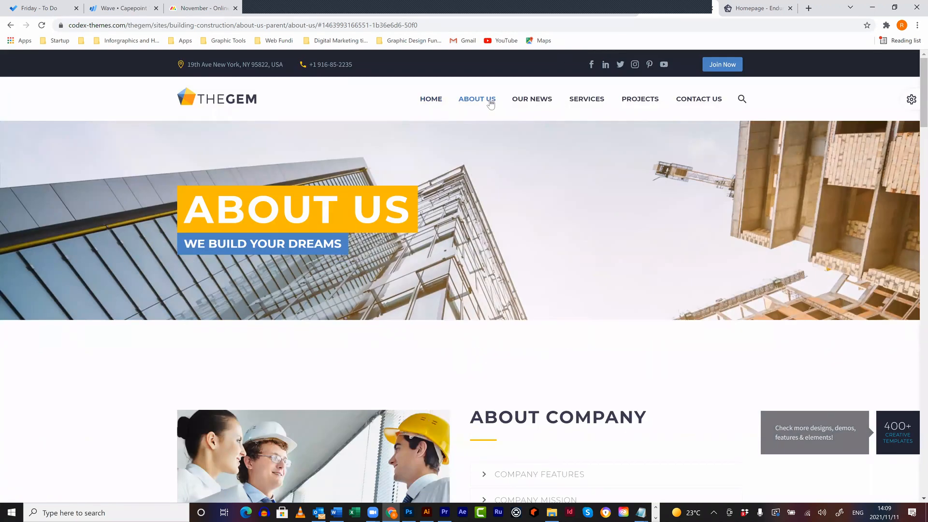
left_click(601, 12)
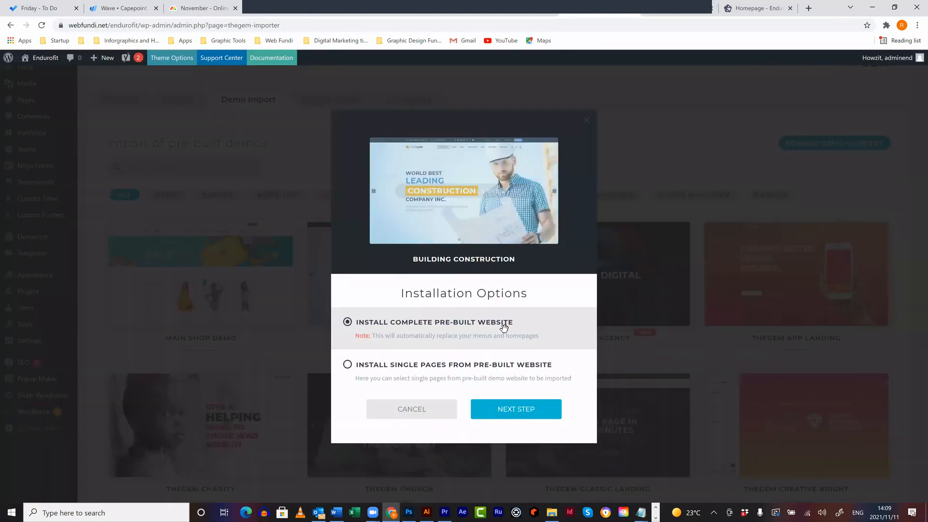
- Choose Install Single Pages, deselect all pages, posts and portfolios except HOME, and submit
left_click(348, 368)
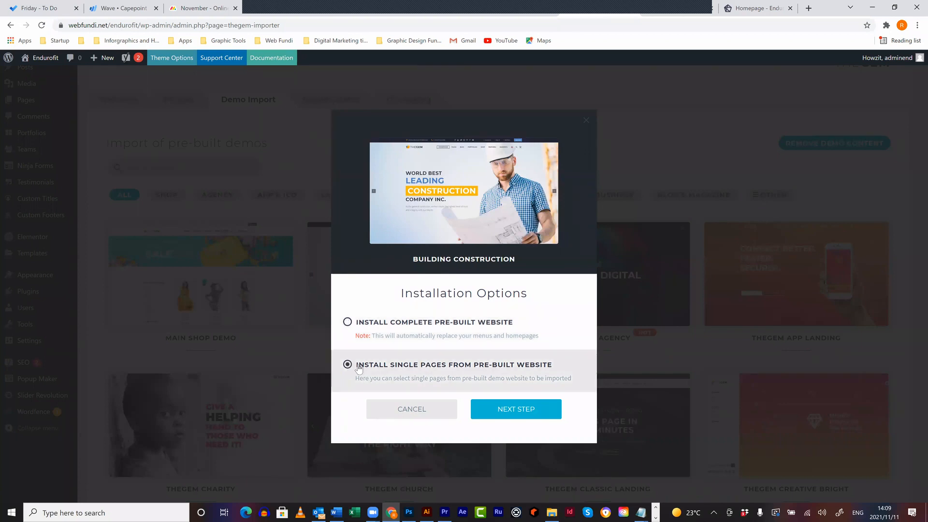
left_click(497, 409)
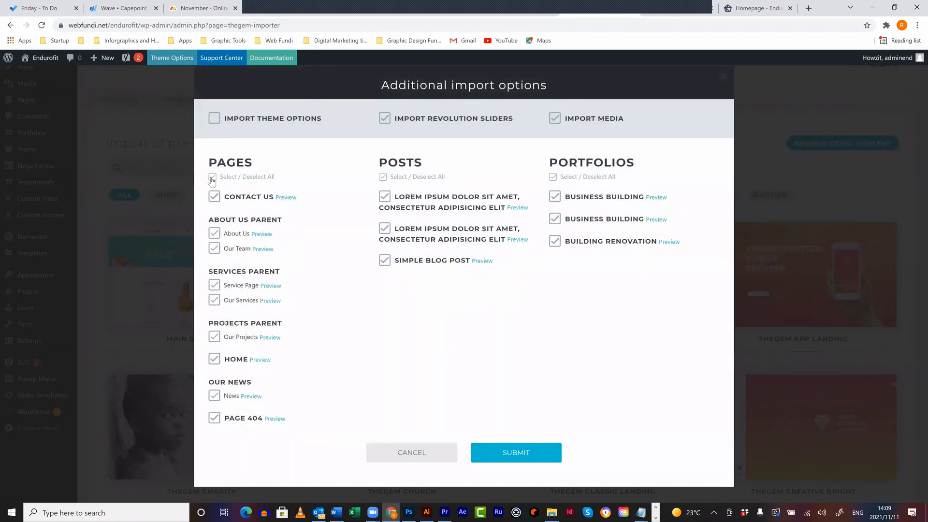
left_click(212, 178)
left_click(383, 177)
left_click(552, 177)
left_click(215, 360)
left_click(520, 449)
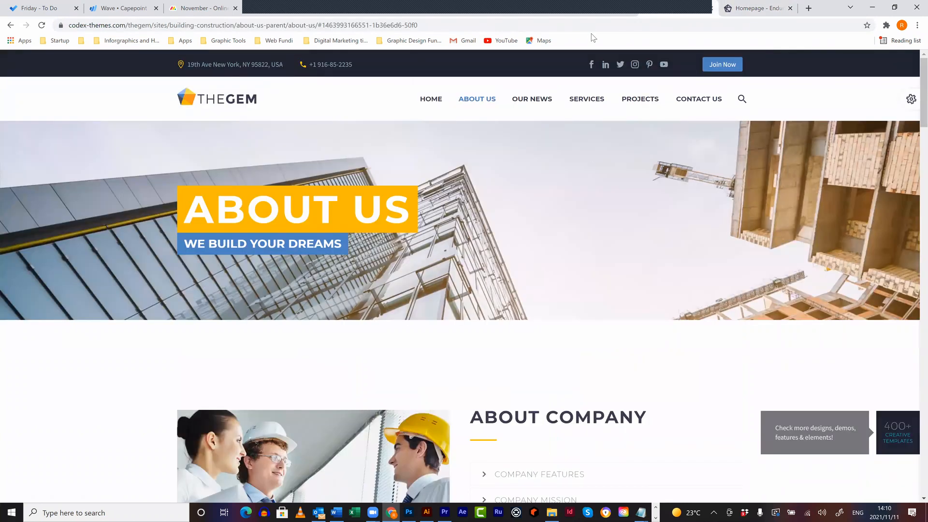
- Return to the importer tab to follow the Building Construction import progress
left_click(595, 15)
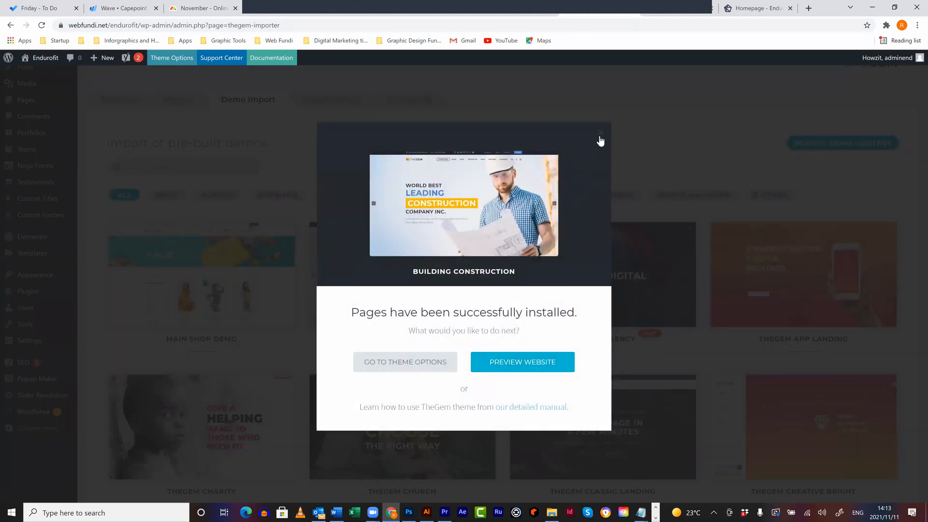
- Dismiss the import success dialog and open About Us (Demo) from All Pages with Elementor
left_click(588, 153)
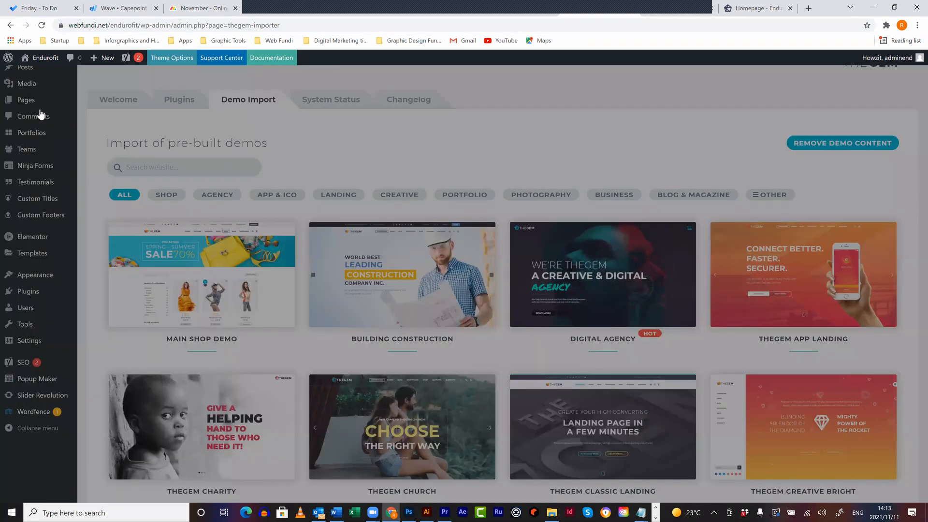
left_click(40, 100)
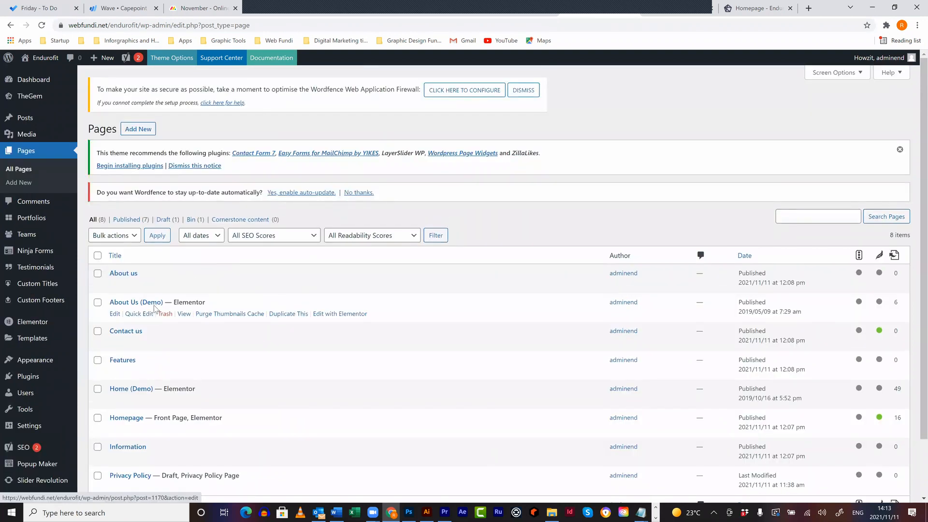
scroll(165, 309, "down", 1)
scroll(165, 310, "down", 1)
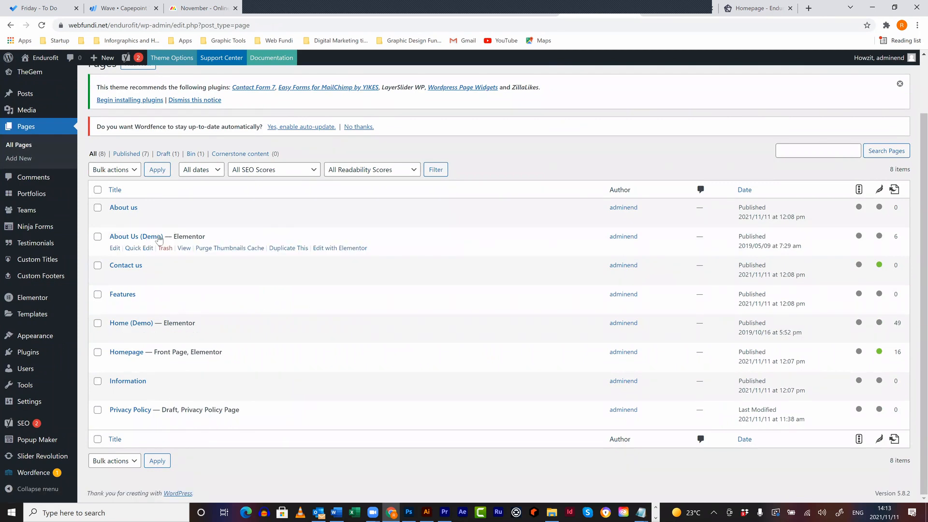
left_click(367, 248)
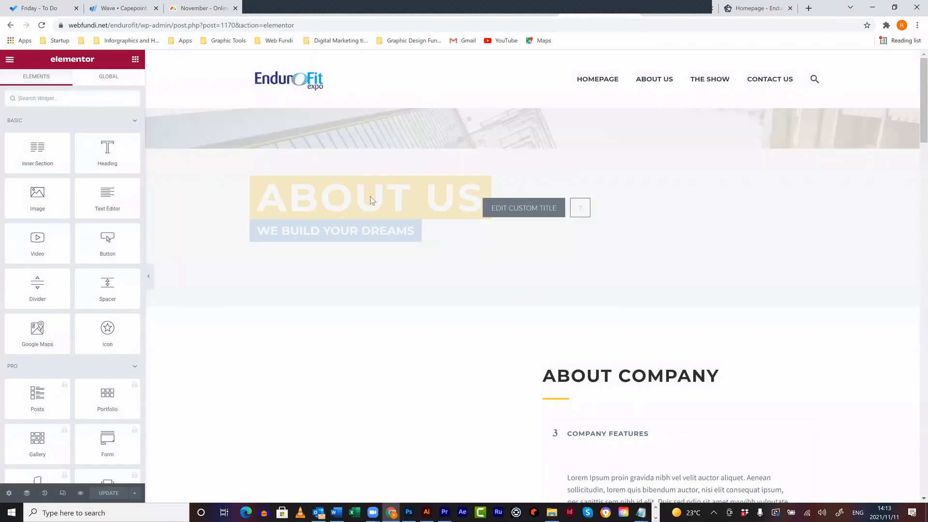
- Swap the About Company image for cyclke-1.jpg from the Media Library
scroll(432, 170, "down", 5)
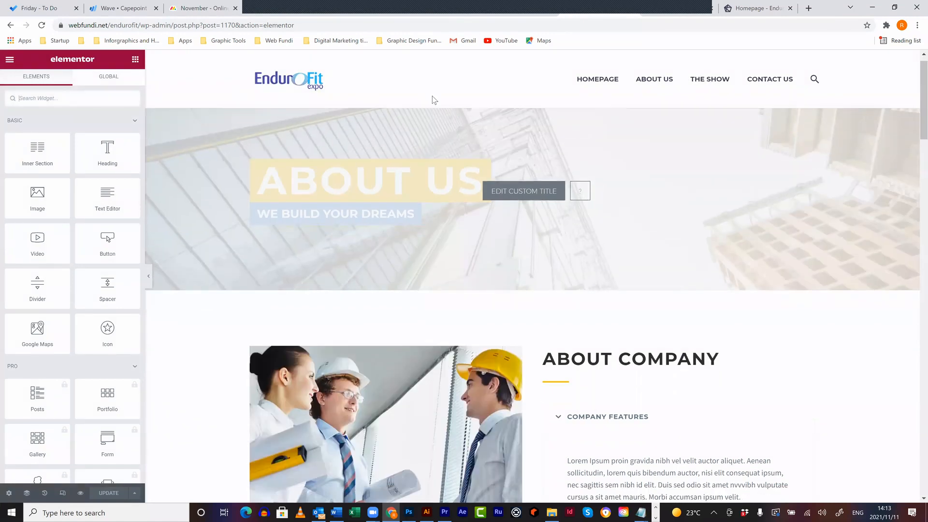
scroll(413, 303, "up", 3)
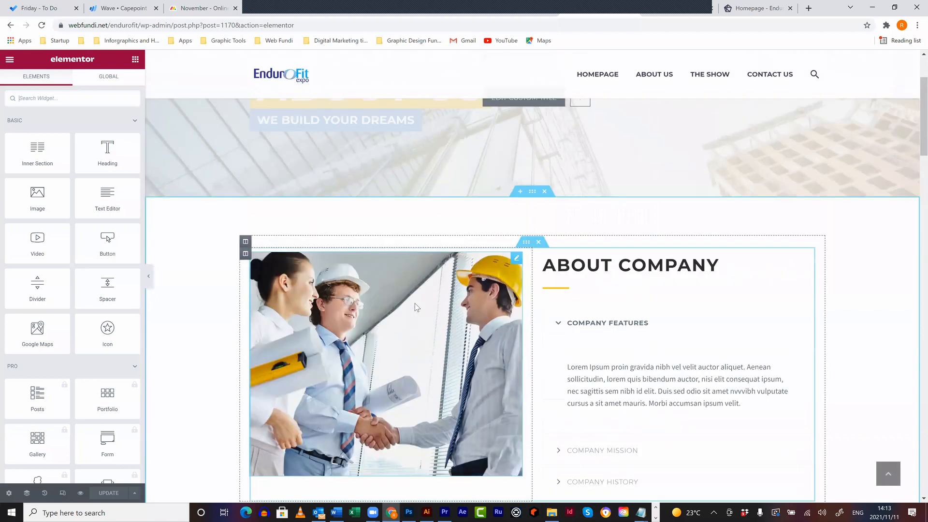
left_click(414, 303)
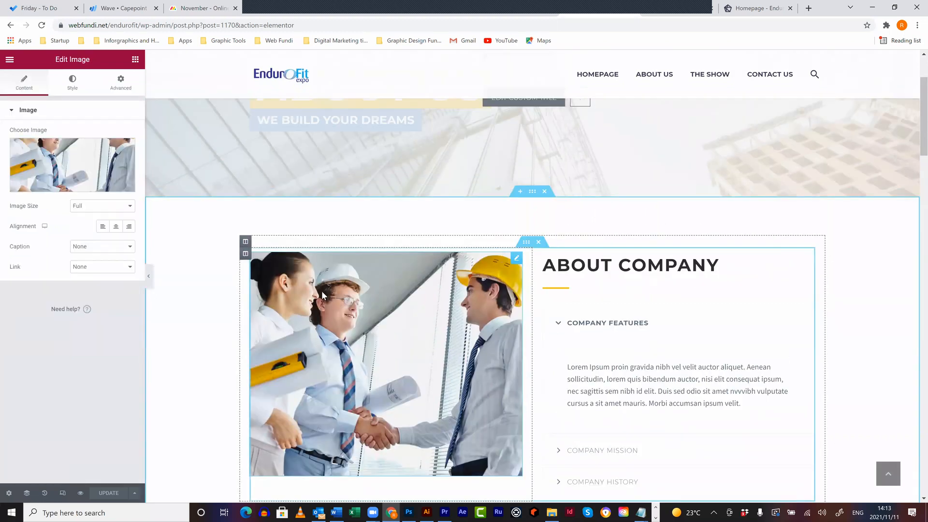
left_click(87, 186)
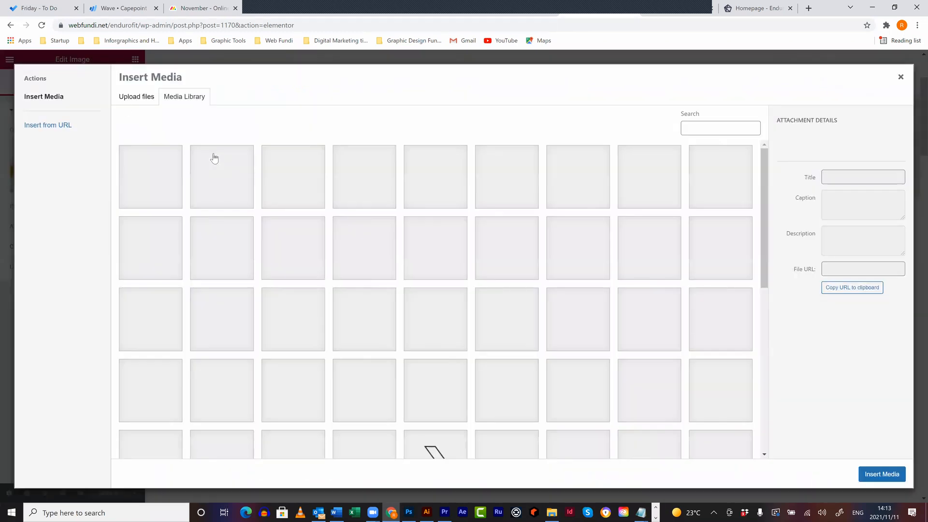
scroll(535, 290, "down", 5)
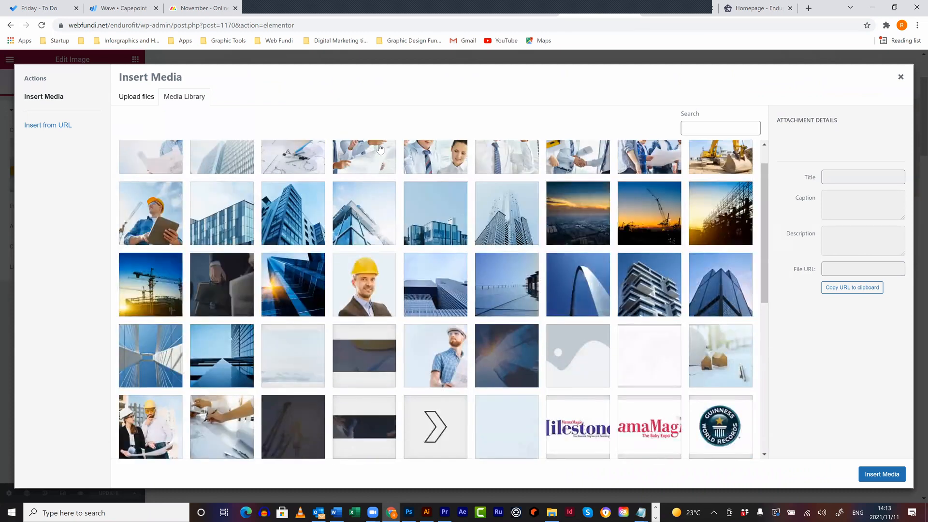
scroll(430, 260, "up", 2)
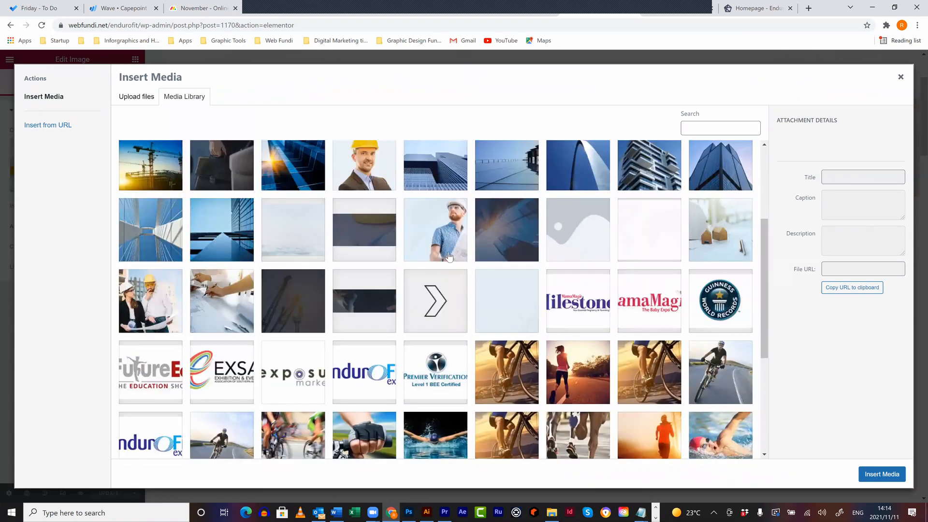
scroll(464, 280, "down", 2)
left_click(506, 291)
left_click(875, 476)
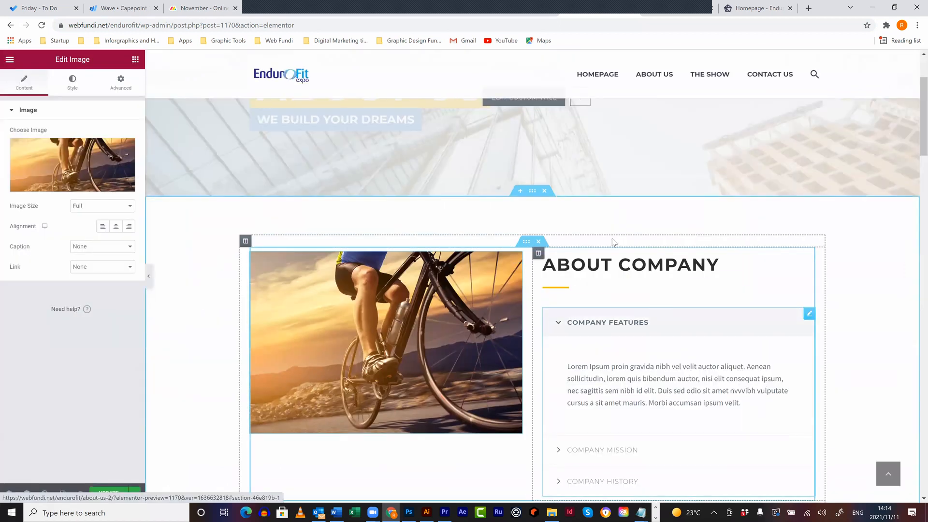
- Inspect the Company Features accordion items, the long paragraph, and the quote block
scroll(612, 239, "down", 2)
left_click(652, 228)
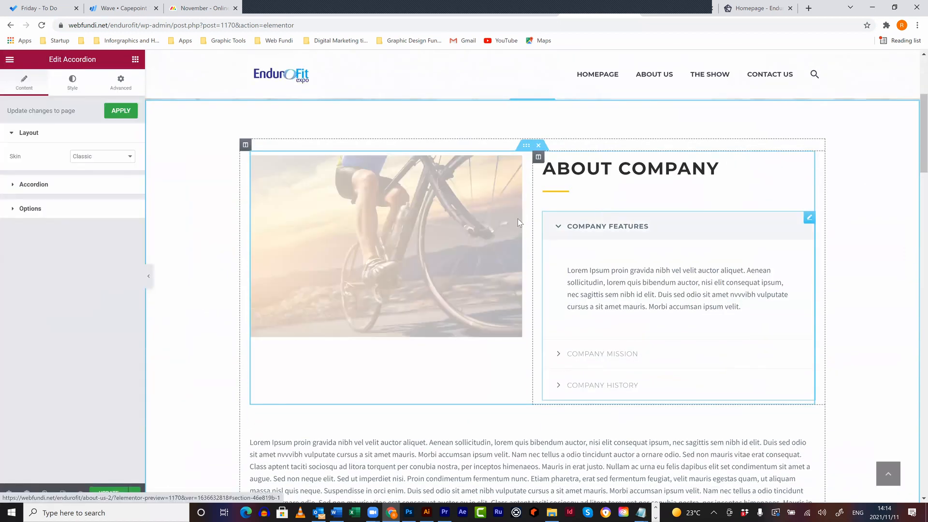
left_click(43, 186)
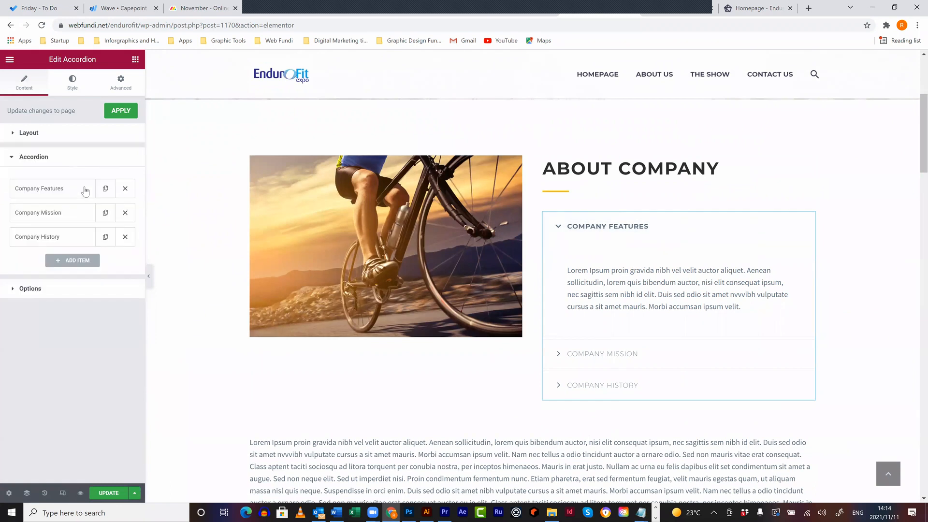
left_click(60, 190)
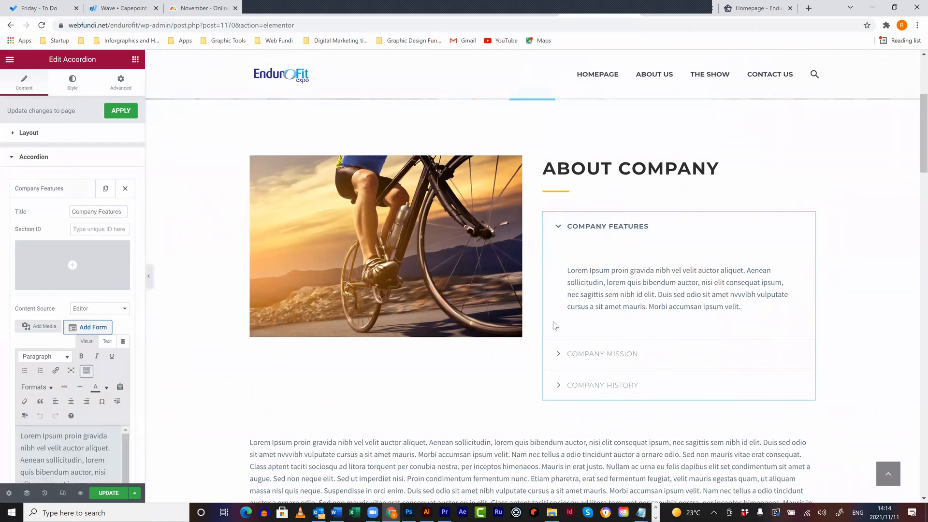
scroll(486, 179, "down", 6)
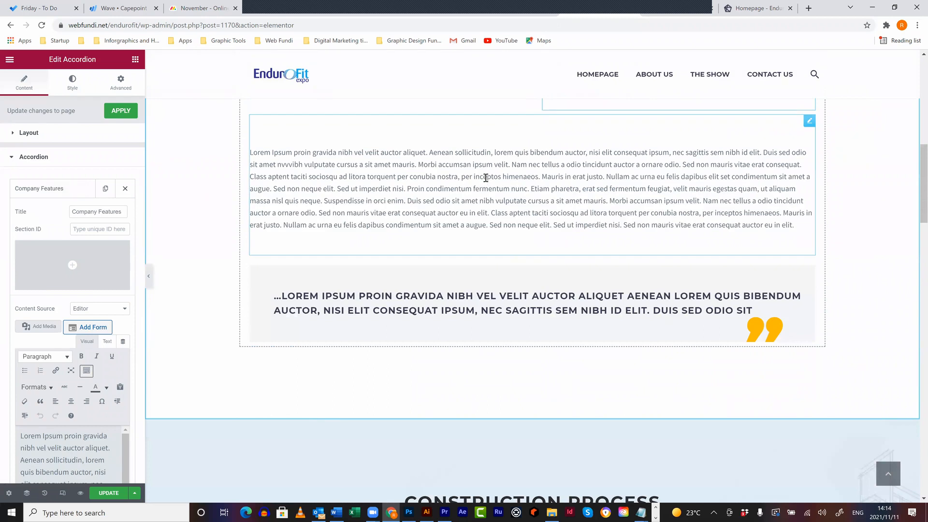
left_click(486, 179)
left_click(447, 307)
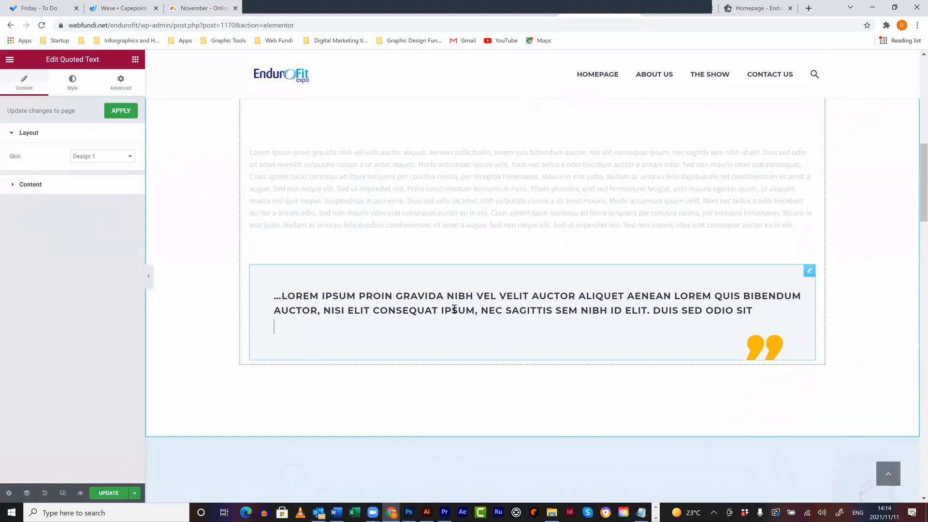
scroll(616, 270, "down", 6)
scroll(853, 179, "up", 4)
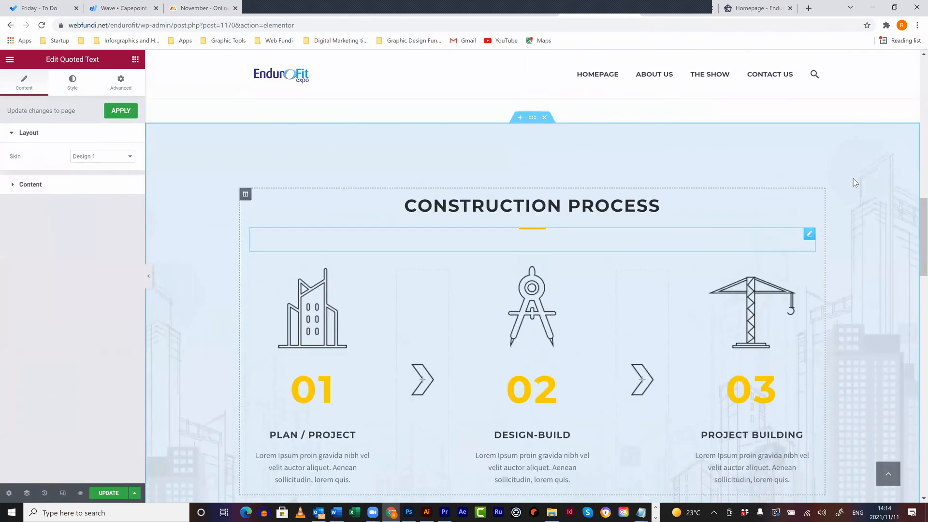
- Delete the quote block and the Construction Process section from the About Us page
right_click(812, 154)
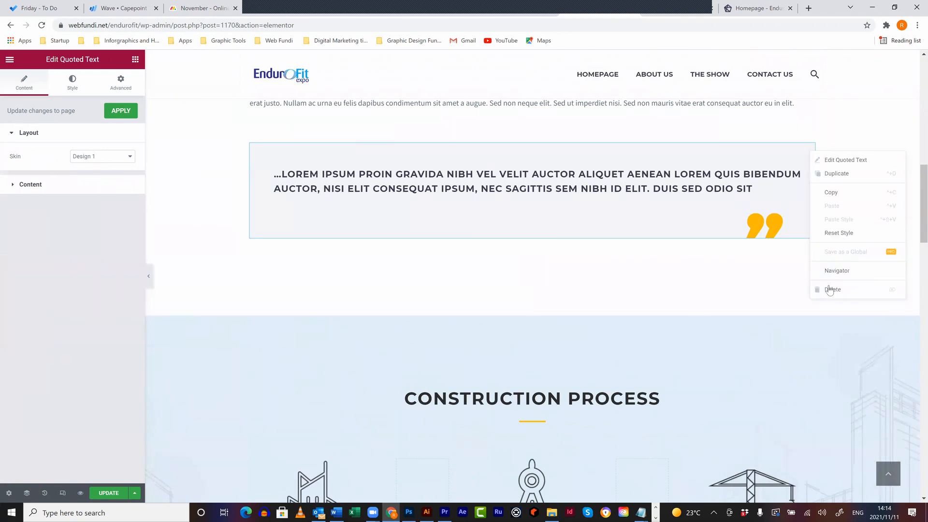
left_click(832, 289)
scroll(588, 258, "down", 4)
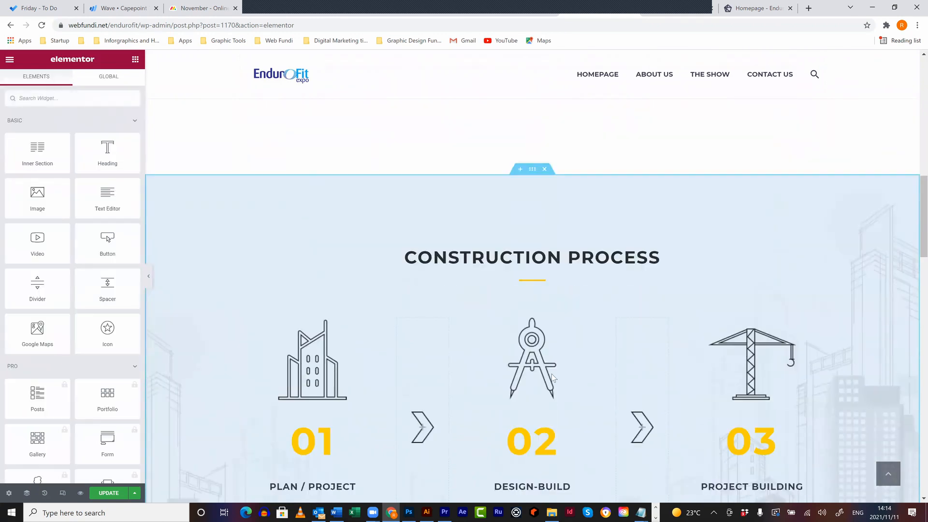
scroll(536, 347, "up", 6)
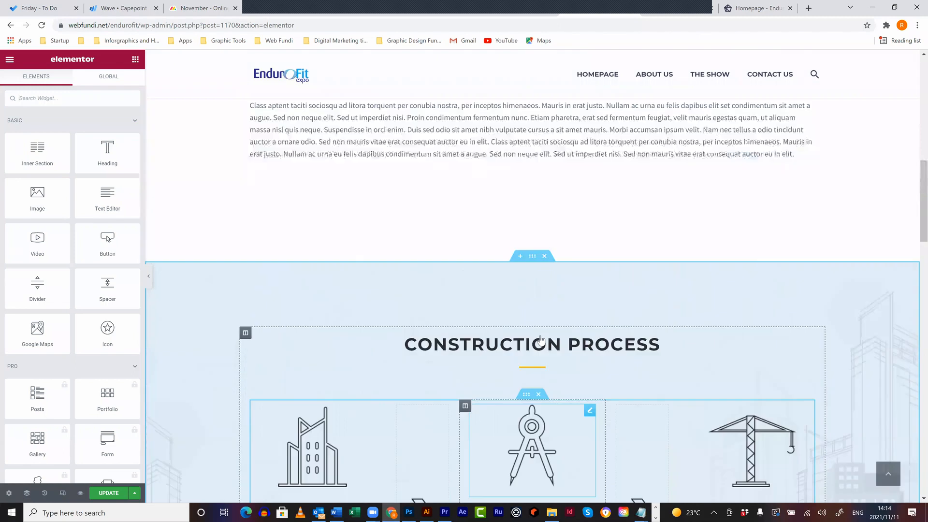
left_click(544, 342)
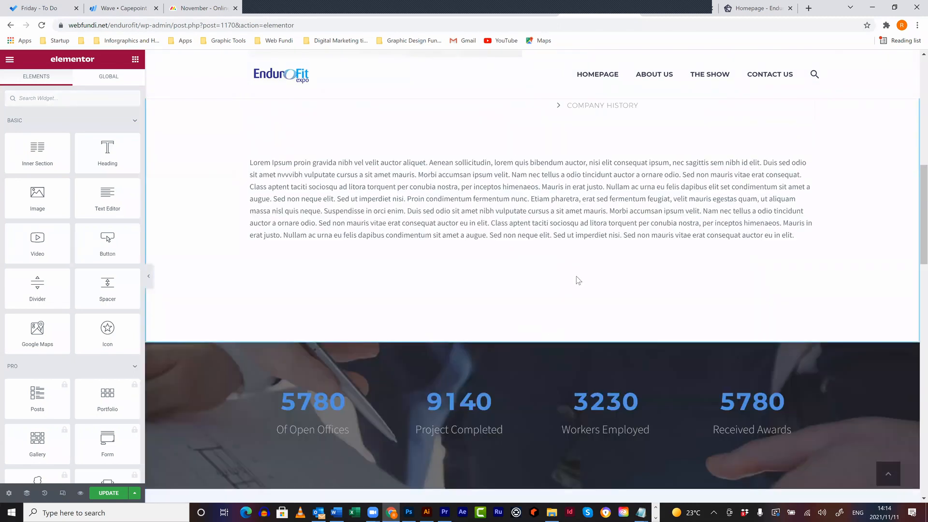
- Review the trimmed About Us page and save it with Update
scroll(576, 278, "down", 4)
scroll(610, 285, "down", 2)
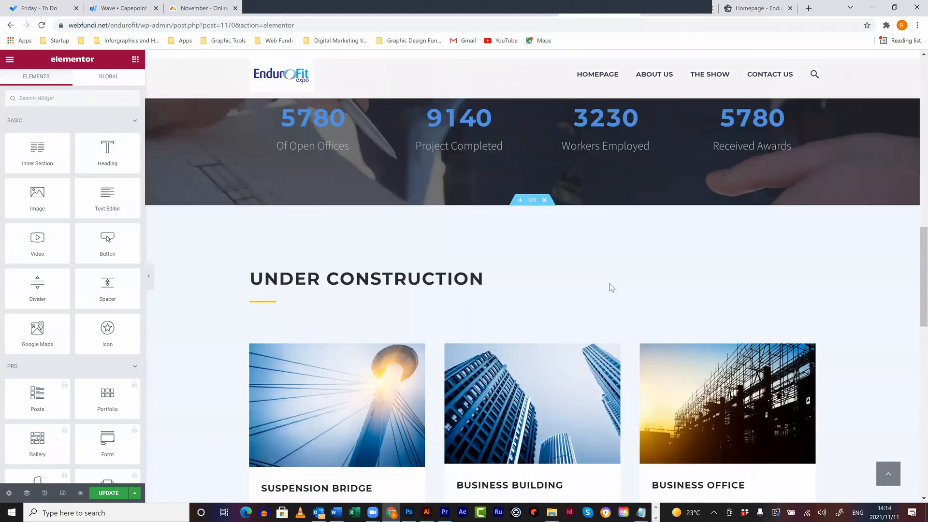
scroll(550, 239, "down", 7)
scroll(861, 323, "up", 5)
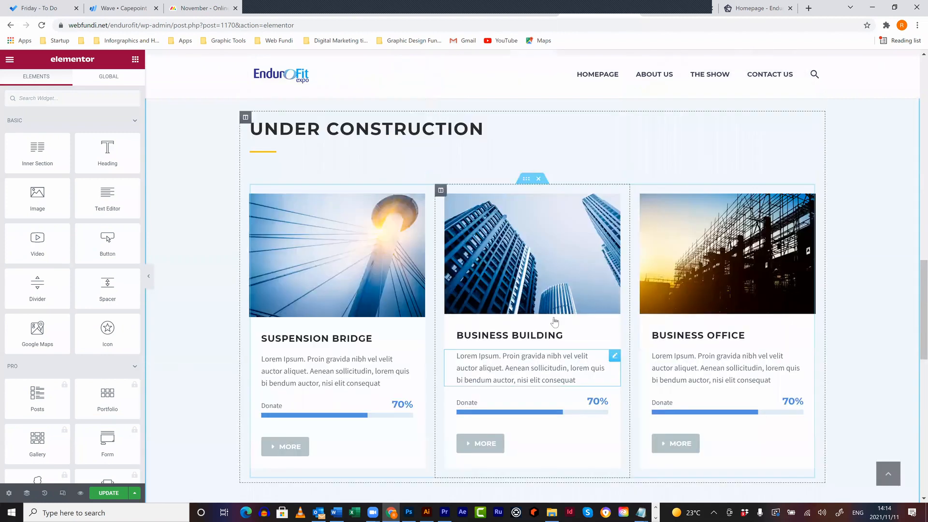
scroll(861, 323, "down", 12)
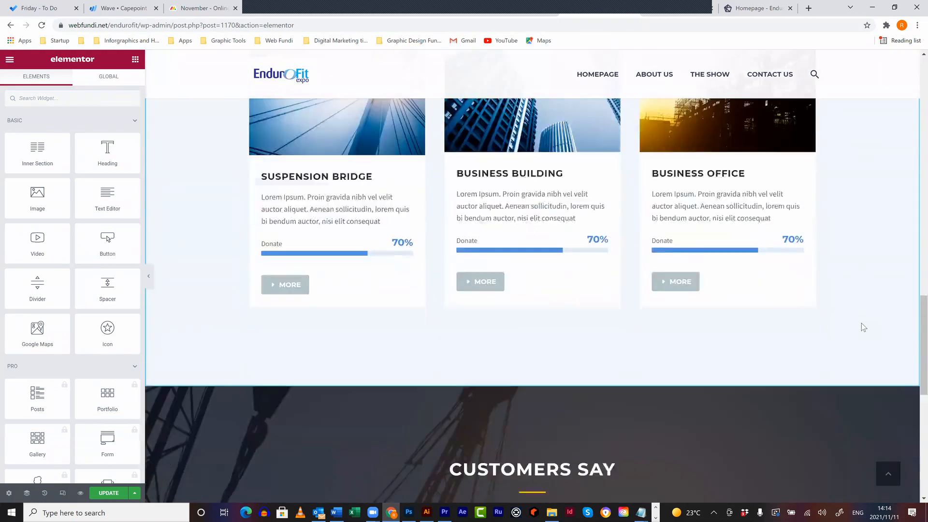
scroll(861, 320, "down", 1)
scroll(860, 322, "up", 8)
scroll(858, 324, "down", 6)
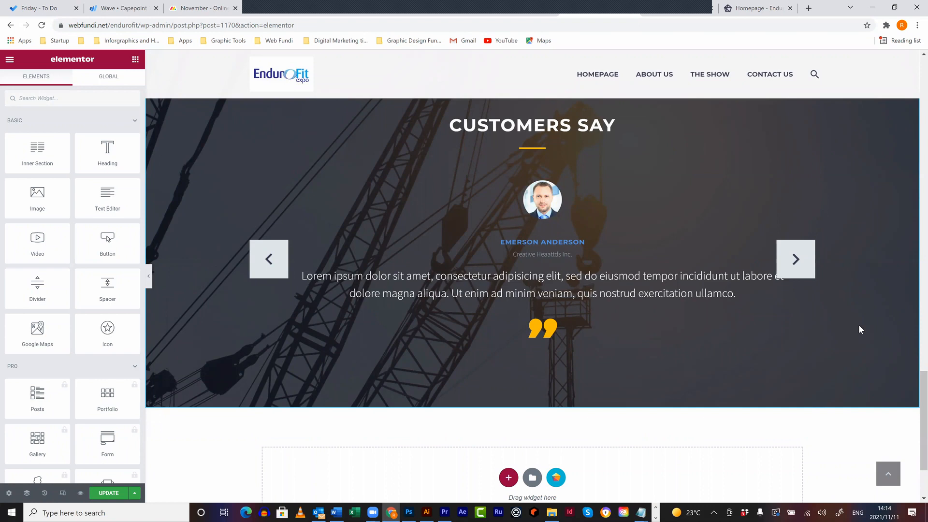
scroll(591, 271, "up", 1)
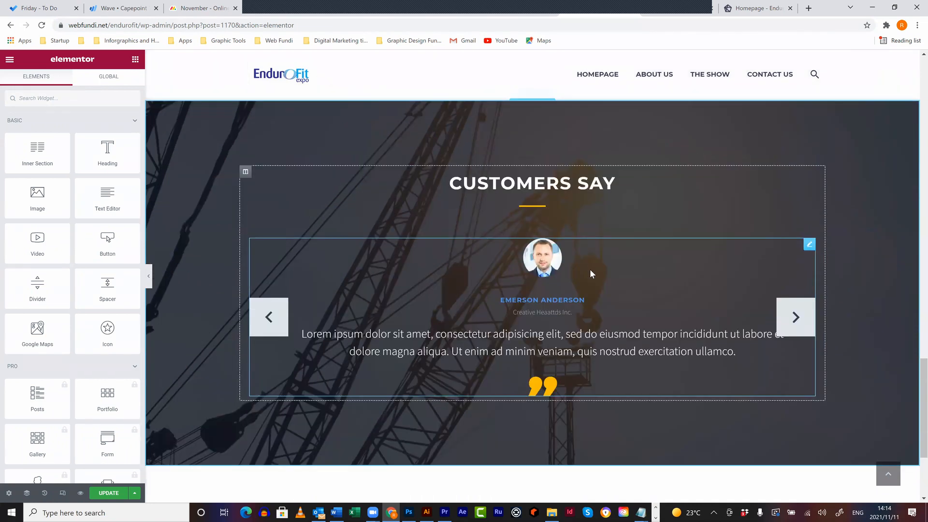
scroll(590, 271, "up", 8)
scroll(590, 271, "up", 10)
left_click(116, 491)
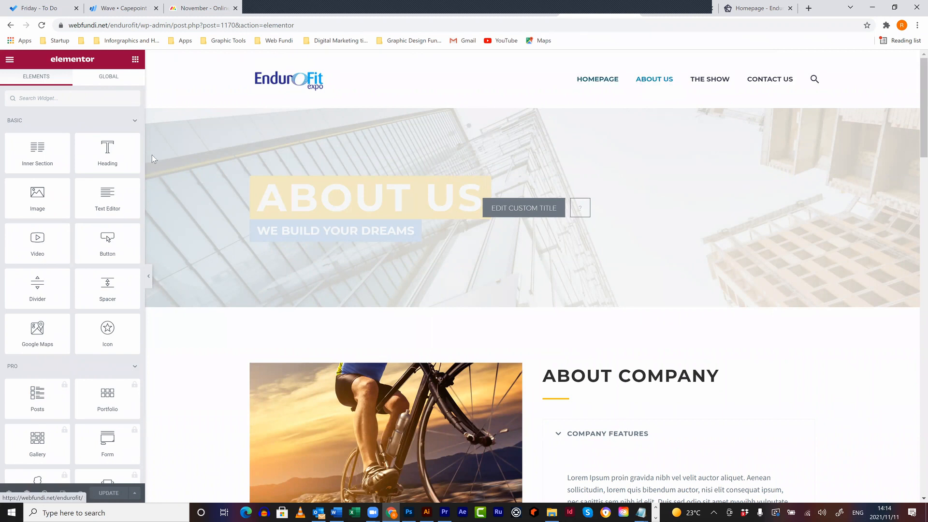
- Leave Elementor for the dashboard and move the old 'About us' page to the Trash
left_click(8, 61)
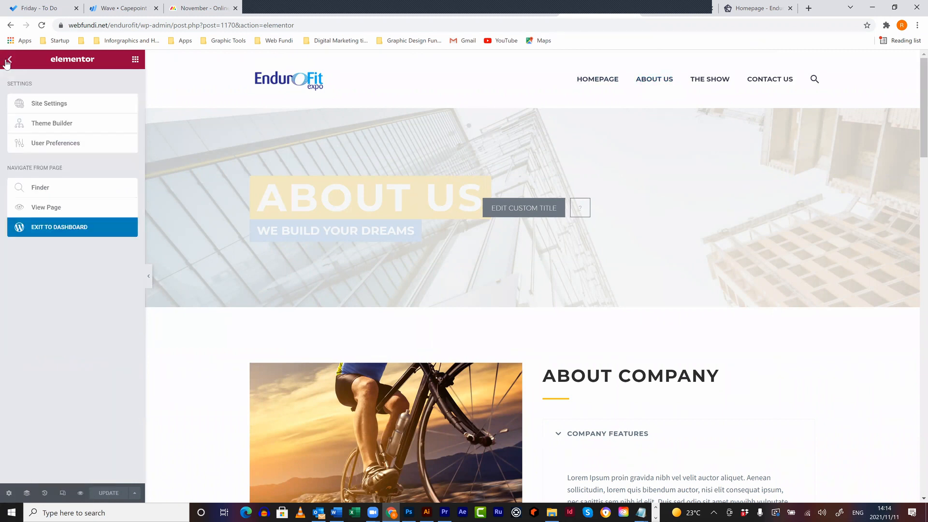
left_click(41, 228)
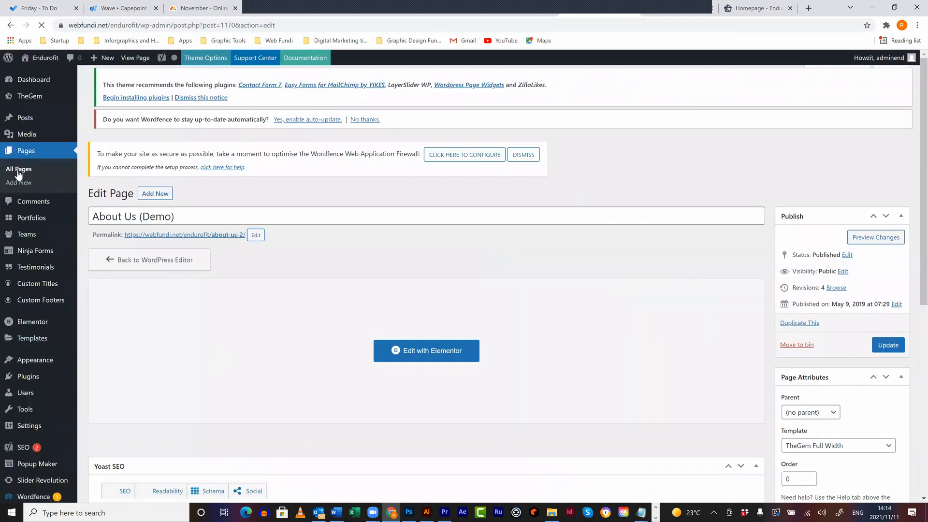
left_click(19, 173)
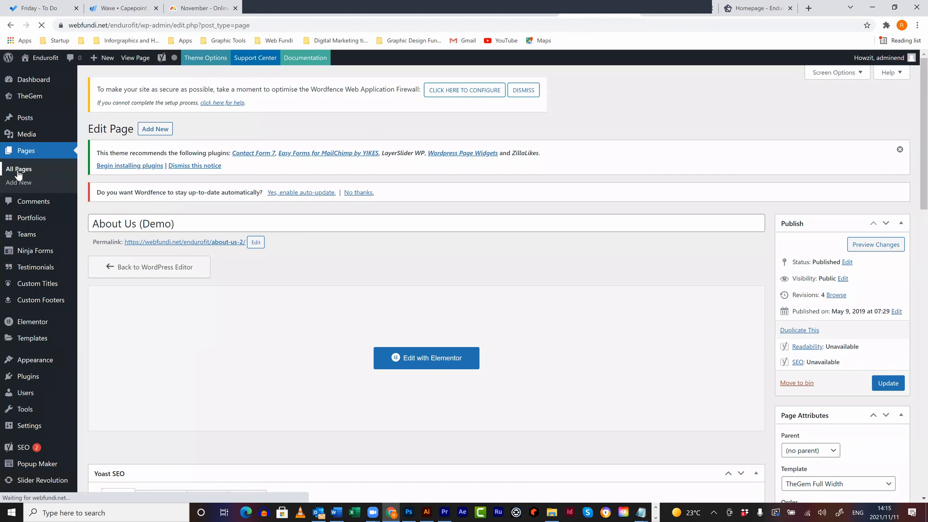
scroll(284, 347, "down", 1)
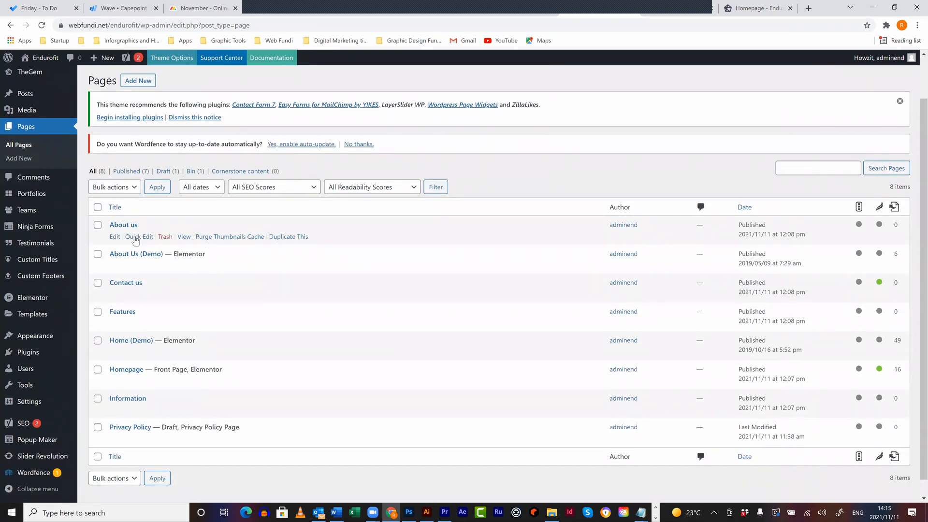
left_click(165, 236)
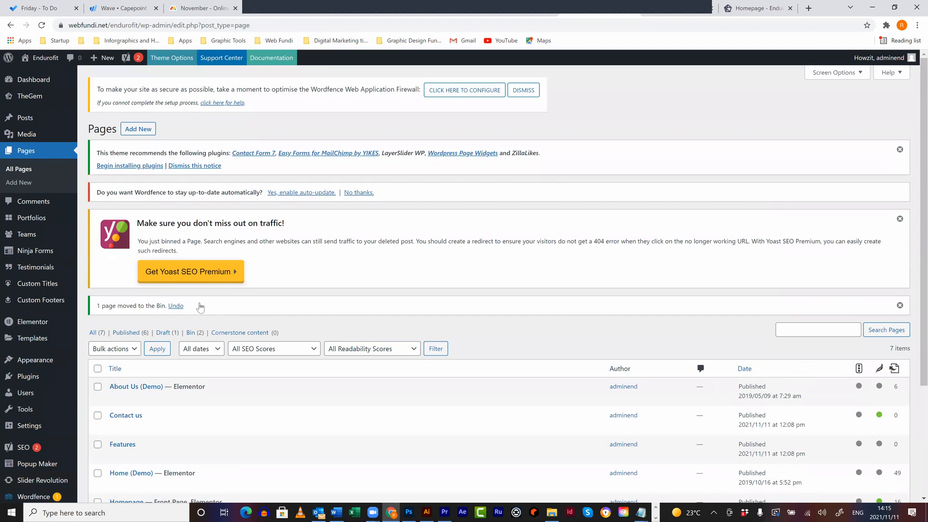
- Retitle the 'About Us (Demo)' page to 'About Us' and update it
scroll(200, 307, "down", 2)
left_click(115, 301)
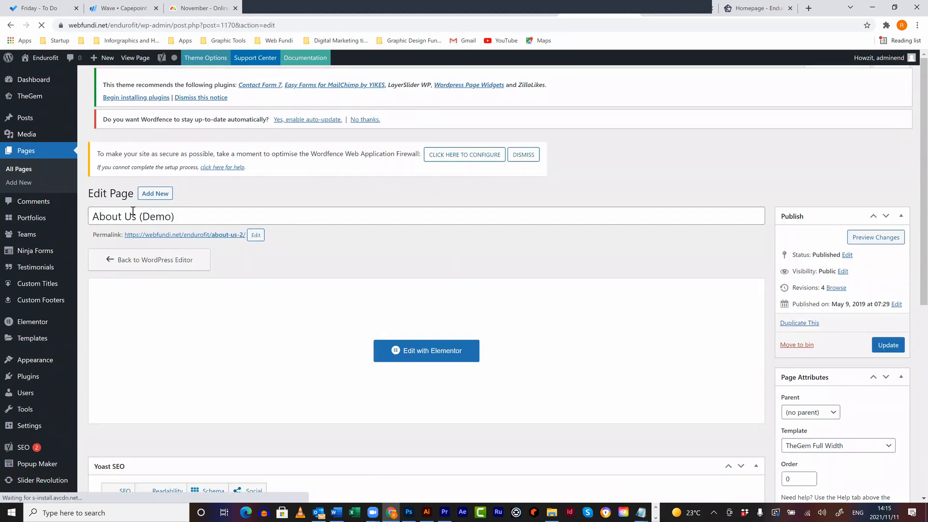
left_click(139, 215)
key("shift+End")
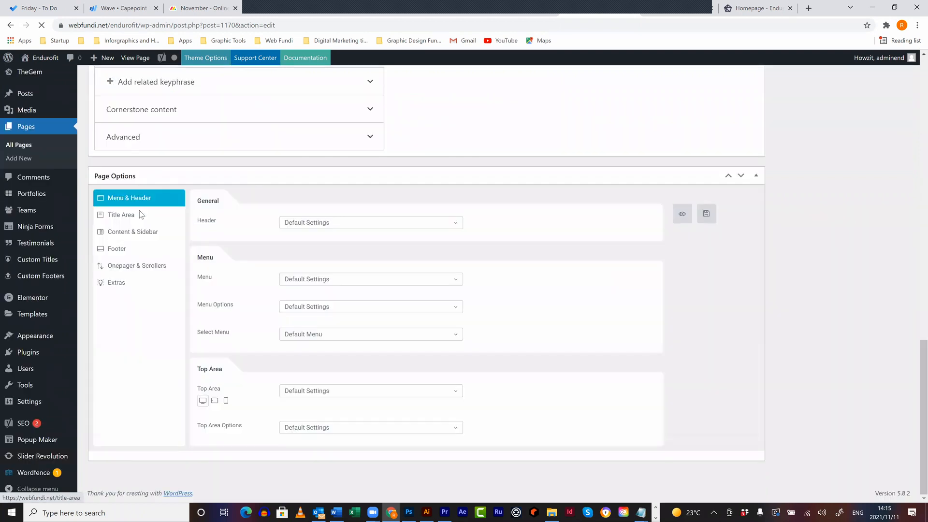
key("BackSpace")
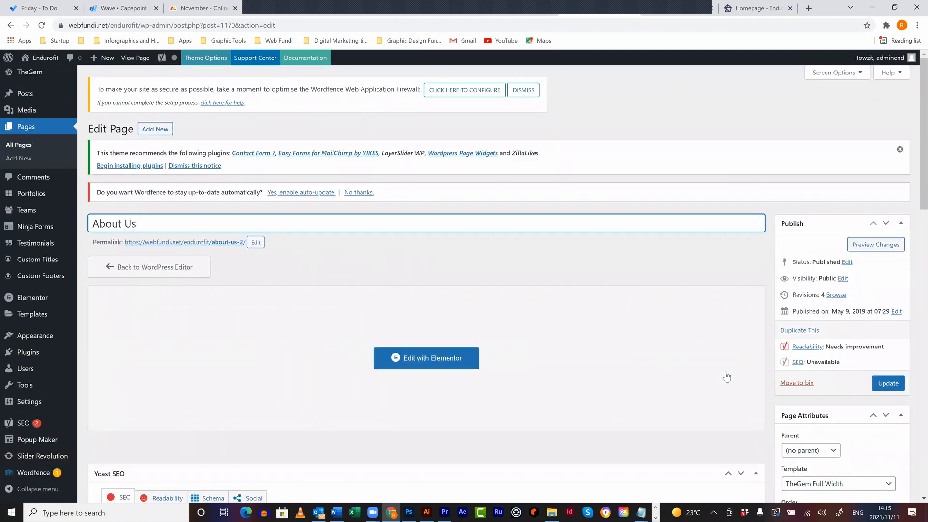
left_click(888, 383)
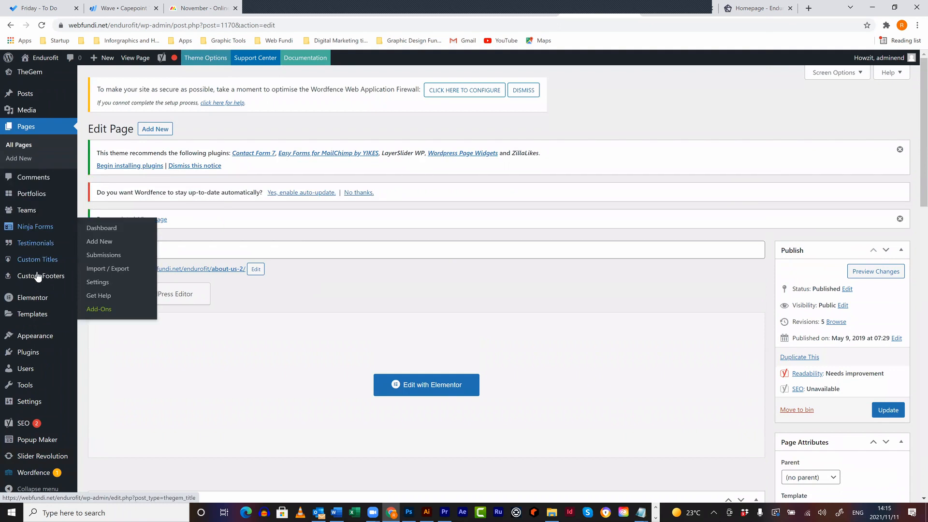
- Go to Appearance > Menus
mouse_move(37, 276)
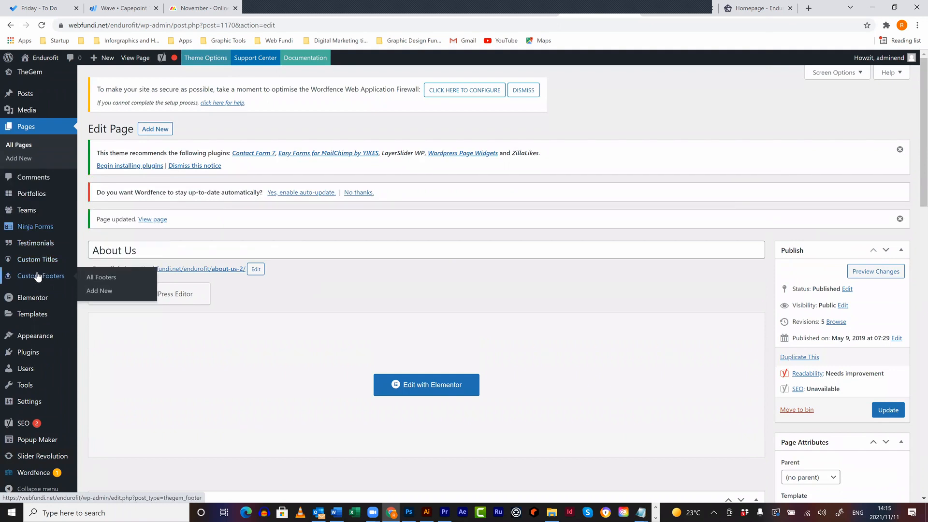
mouse_move(35, 336)
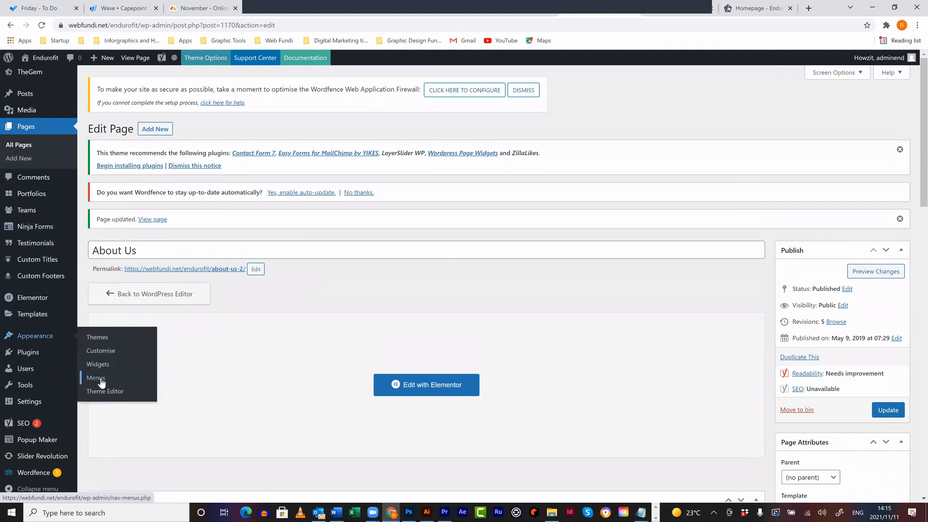
left_click(100, 380)
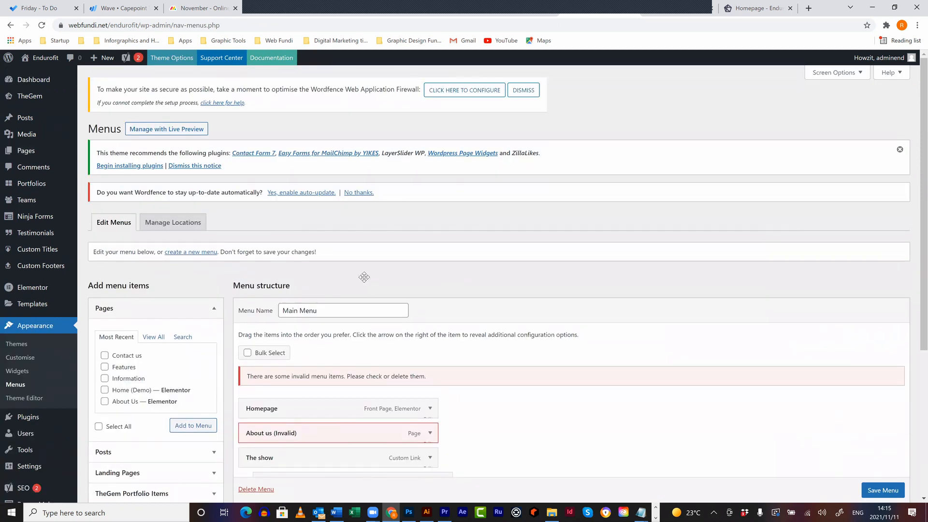
- Replace the invalid About us item with the About Us page under Homepage, save, and view it live
scroll(364, 277, "down", 3)
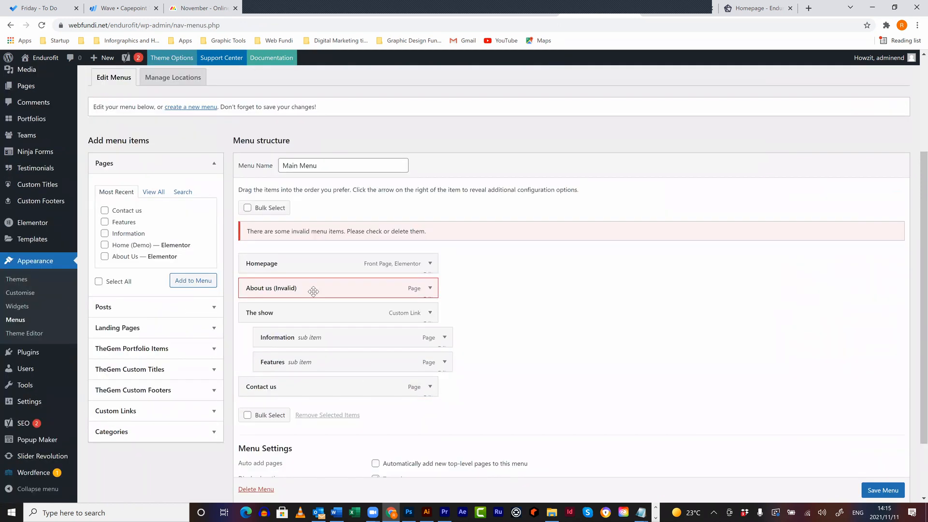
left_click(429, 289)
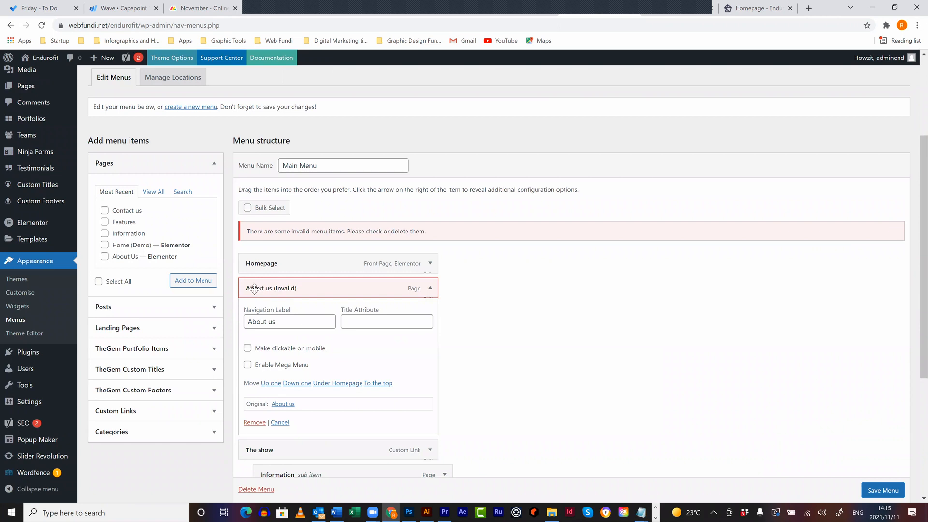
left_click(255, 422)
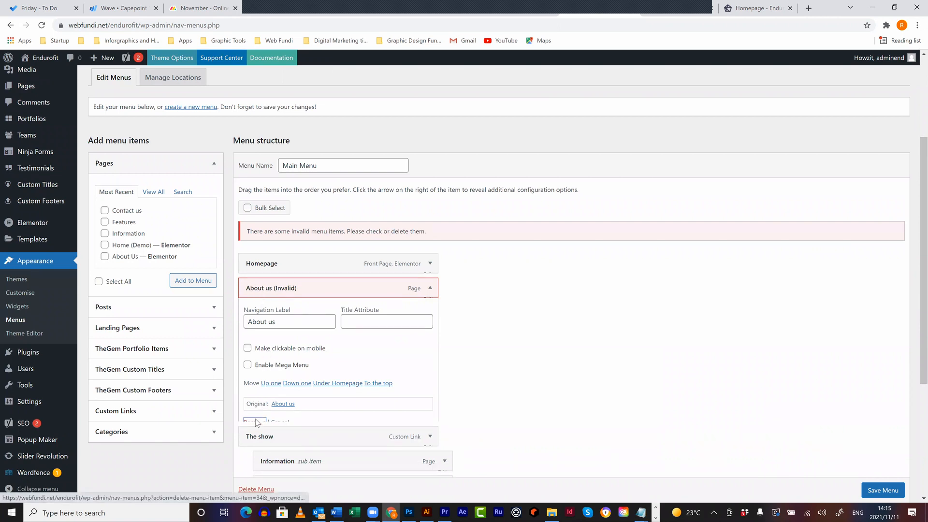
left_click(200, 285)
left_click_drag(290, 382, 294, 285)
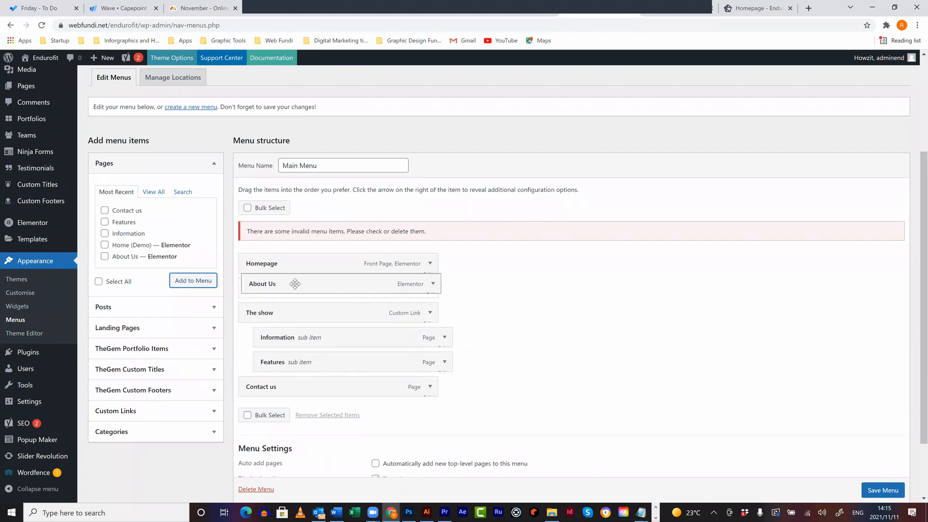
left_click(892, 490)
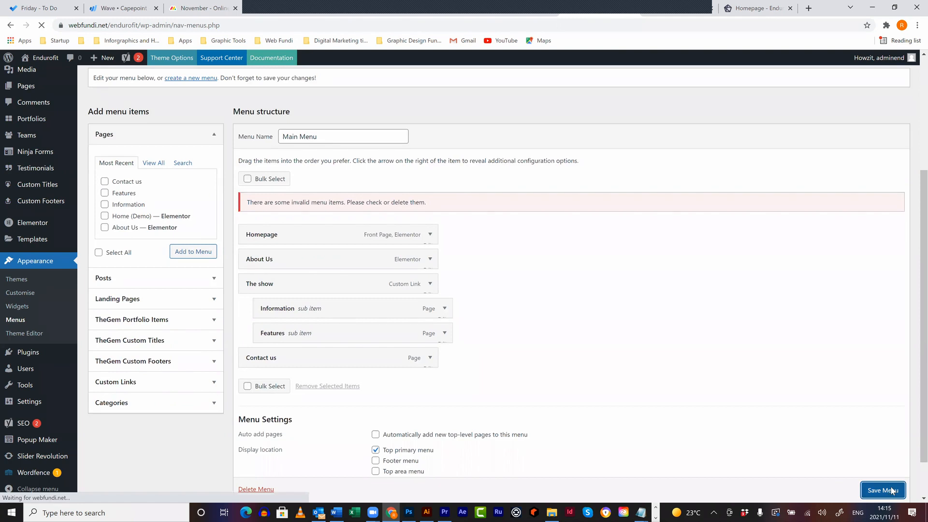
left_click(763, 10)
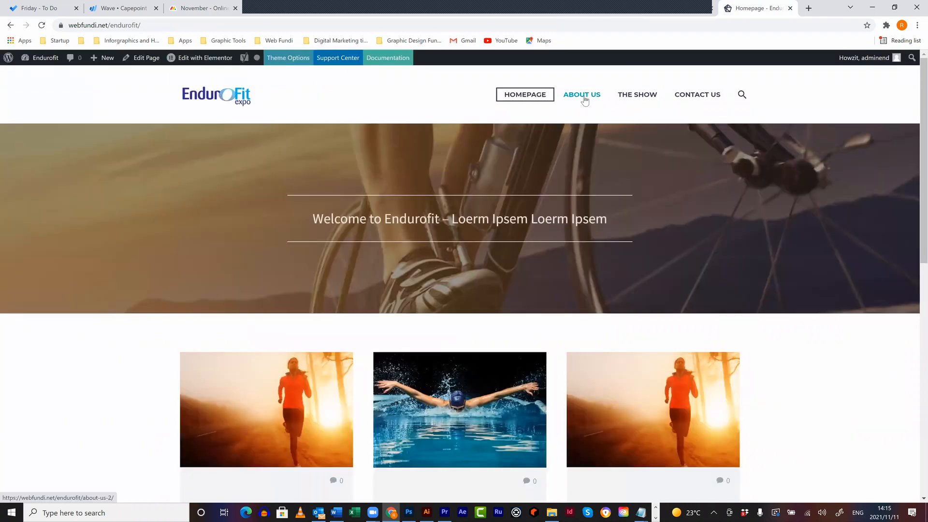
left_click(583, 96)
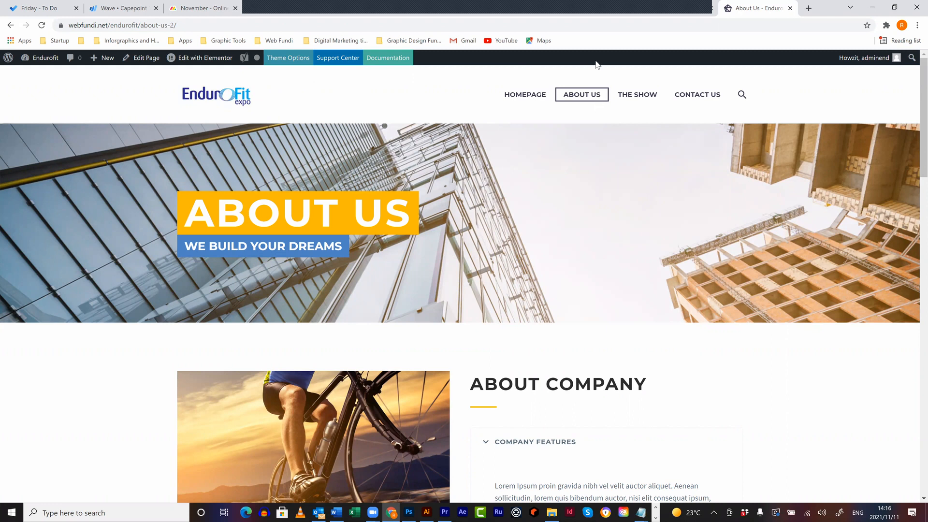
left_click(591, 14)
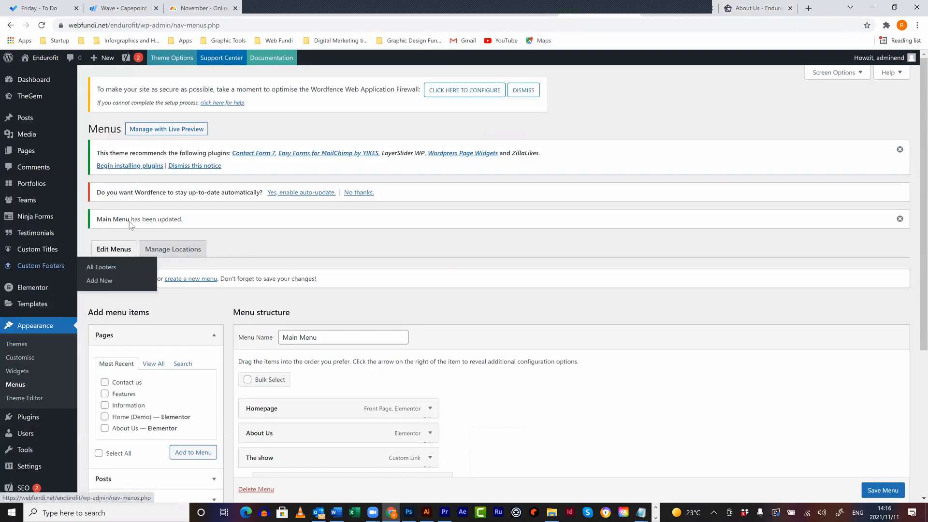
mouse_move(44, 203)
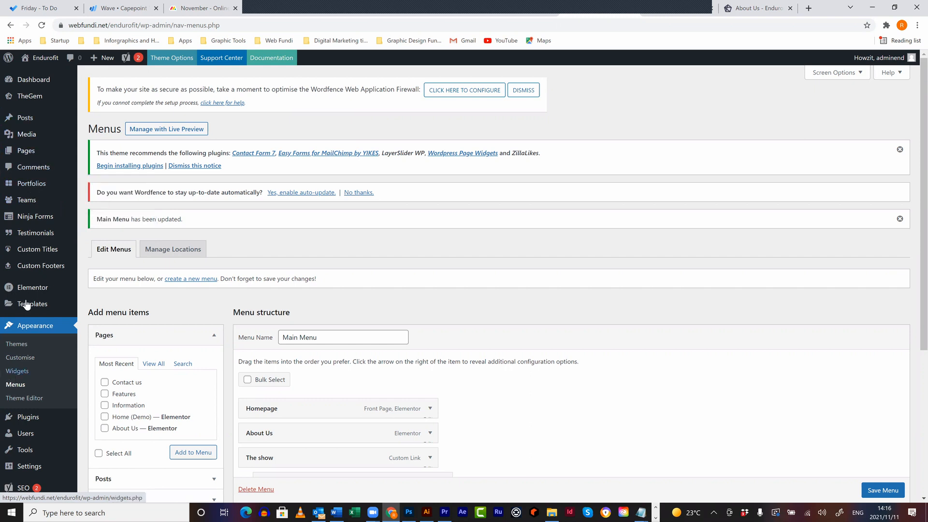
mouse_move(27, 304)
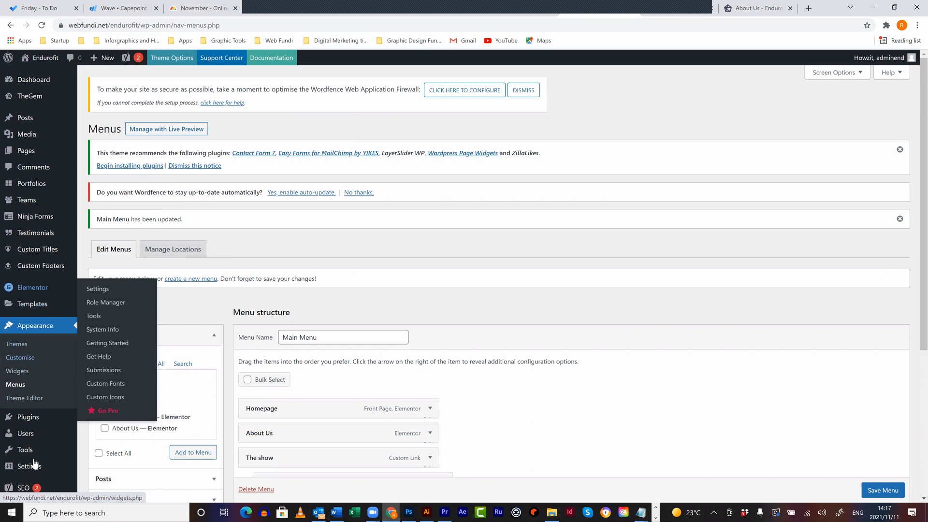
scroll(37, 452, "down", 2)
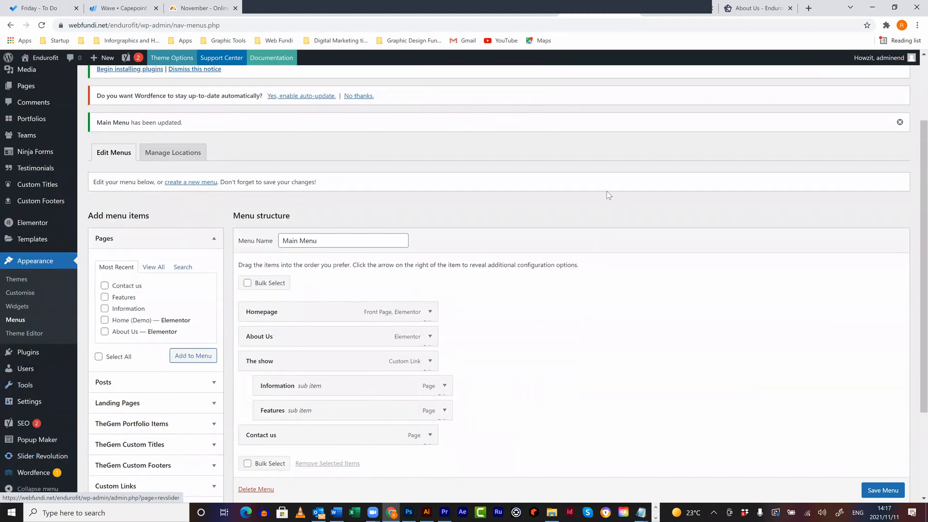
left_click(749, 7)
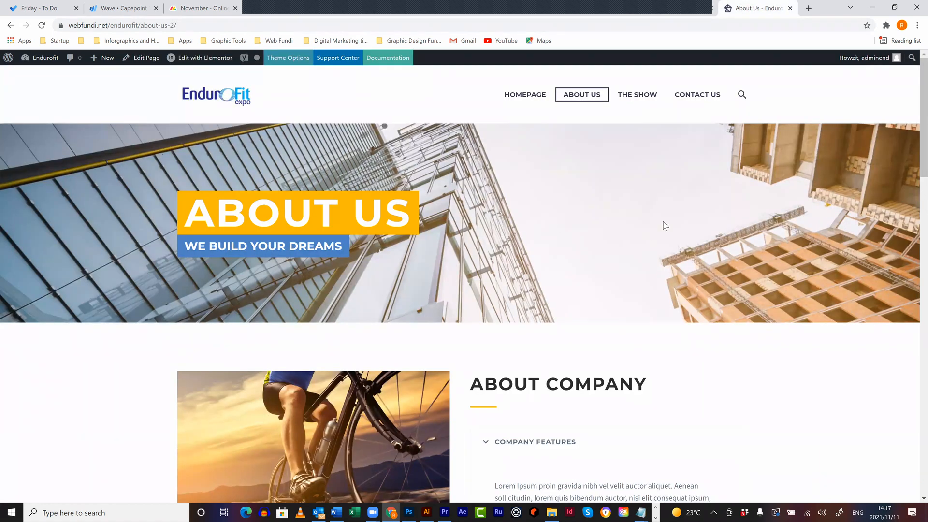
left_click(525, 94)
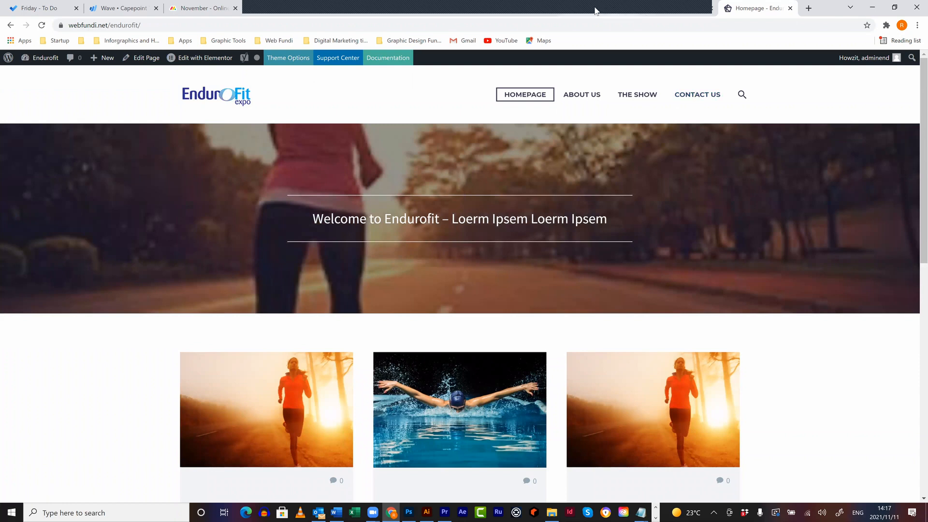
- Review the saved Main Menu structure, then go to the Installed Plugins list
left_click(596, 11)
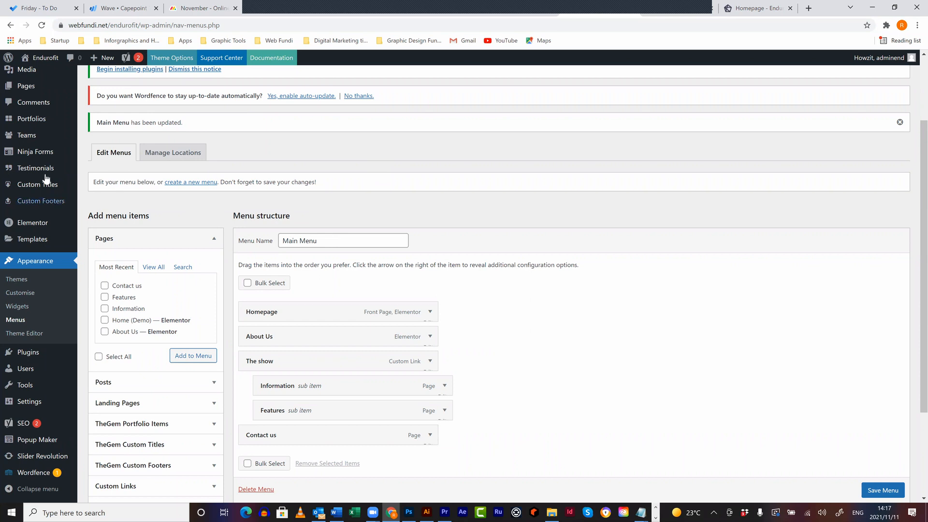
scroll(49, 184, "up", 2)
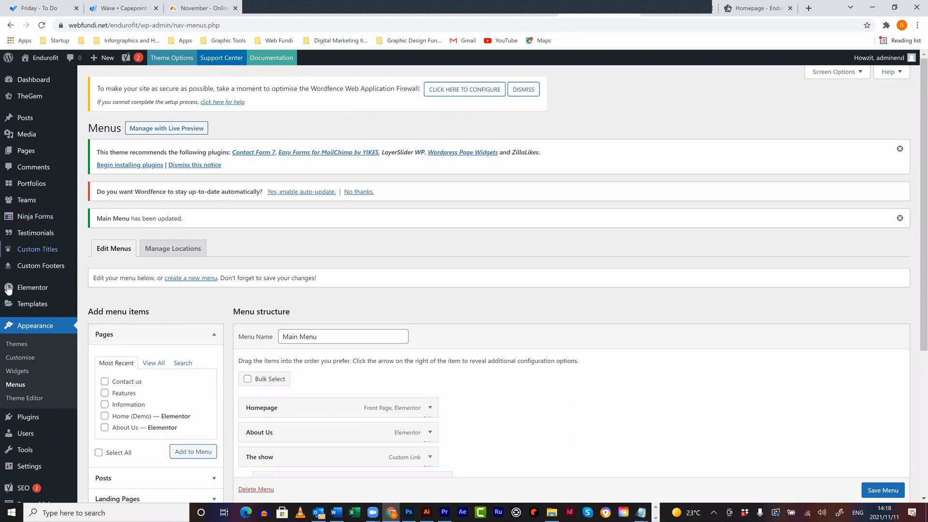
scroll(31, 370, "down", 4)
scroll(31, 367, "down", 1)
mouse_move(32, 356)
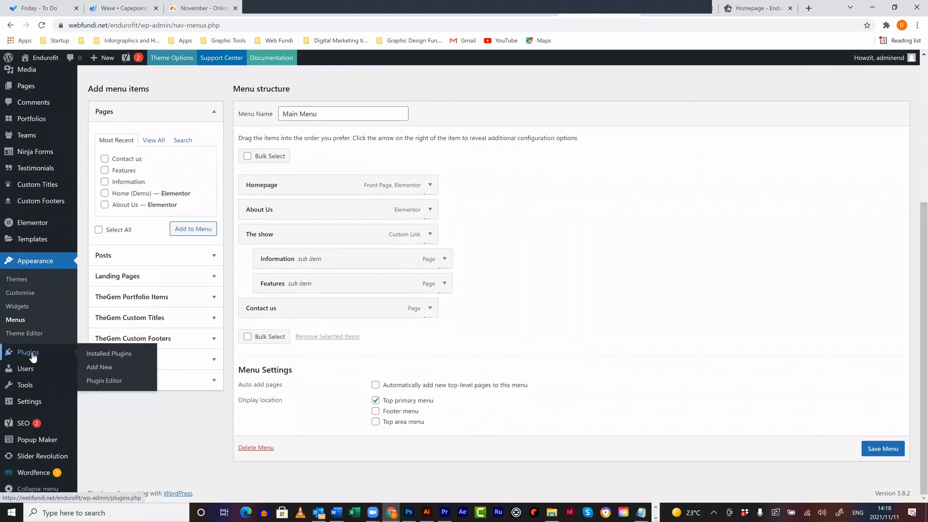
left_click(109, 353)
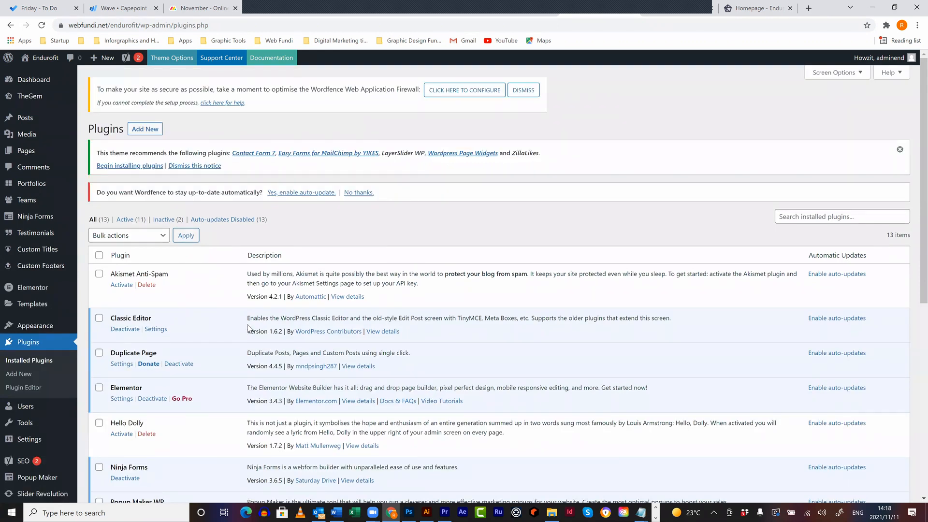
- Tick Slider Revolution and dismiss the Bulk actions dropdown without applying anything
scroll(165, 437, "down", 3)
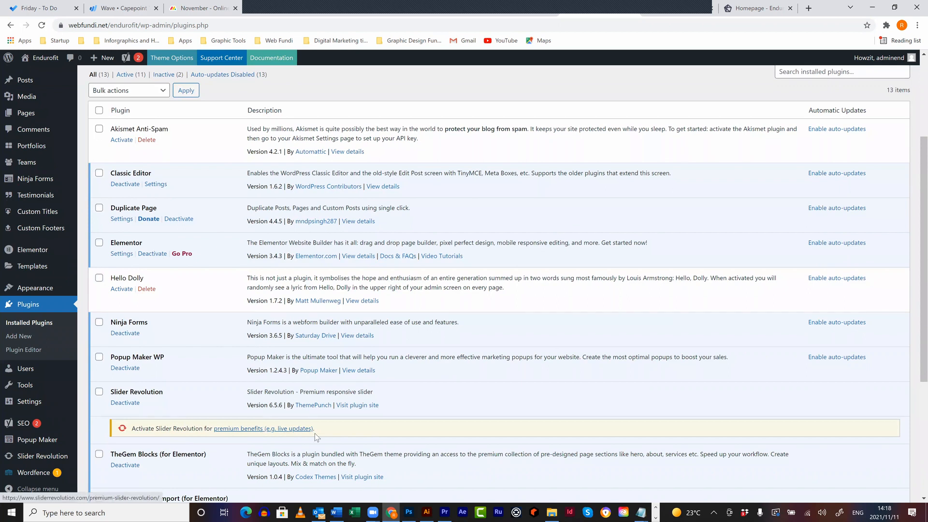
scroll(320, 428, "down", 4)
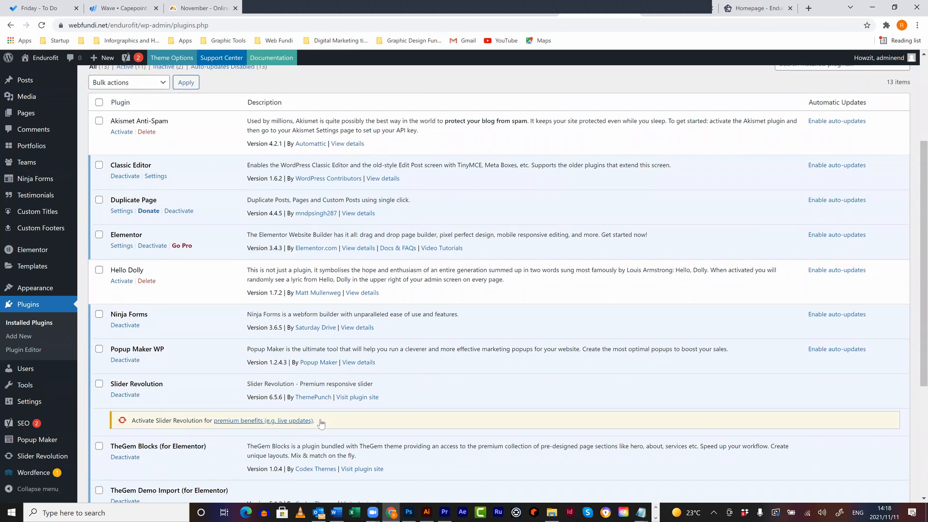
left_click(100, 197)
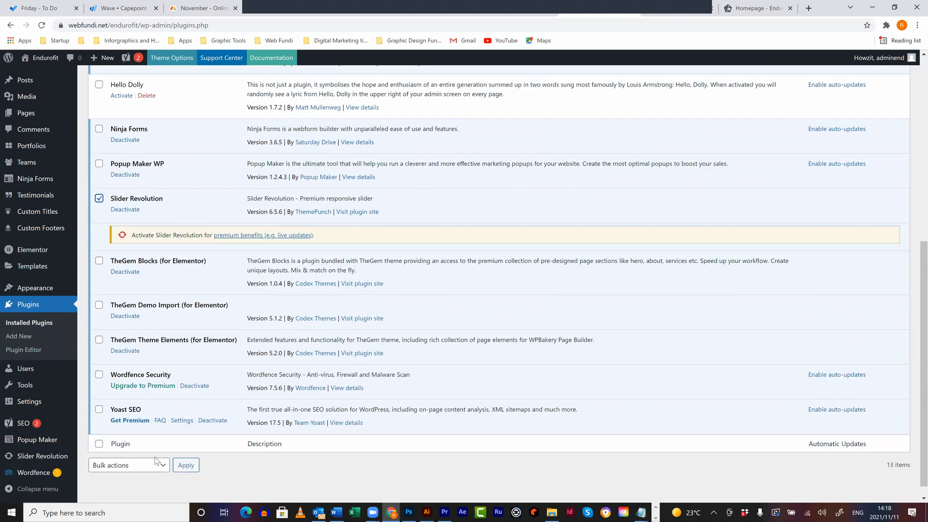
left_click(155, 465)
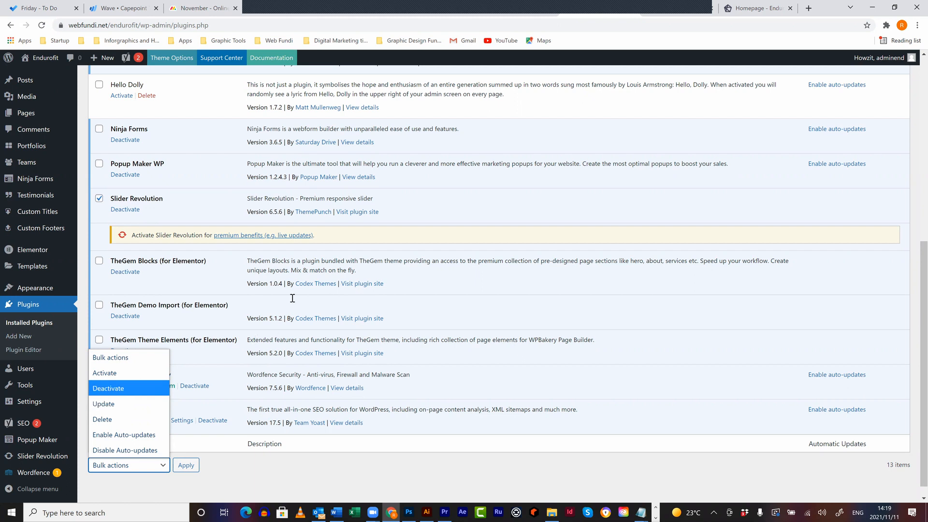
left_click(278, 272)
scroll(279, 272, "up", 1)
scroll(277, 253, "up", 2)
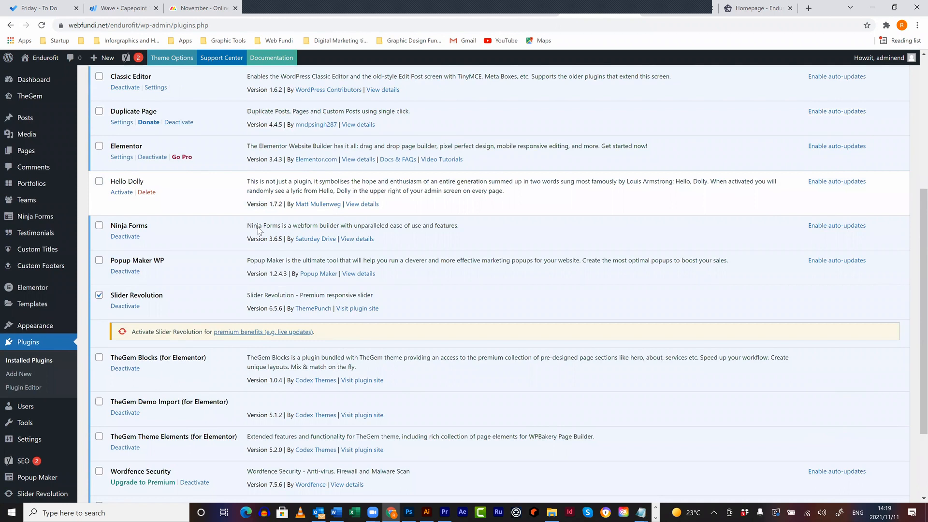
scroll(211, 153, "up", 1)
scroll(211, 153, "up", 1)
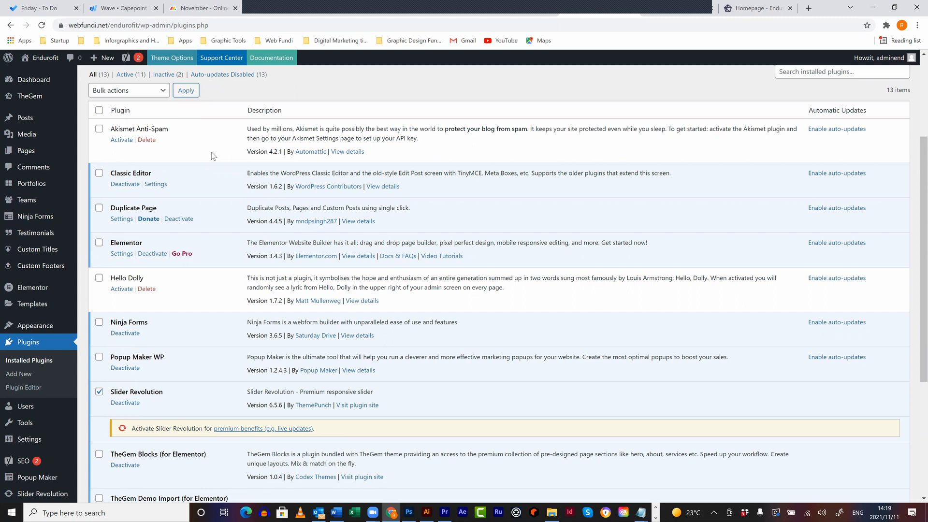
scroll(360, 339, "up", 3)
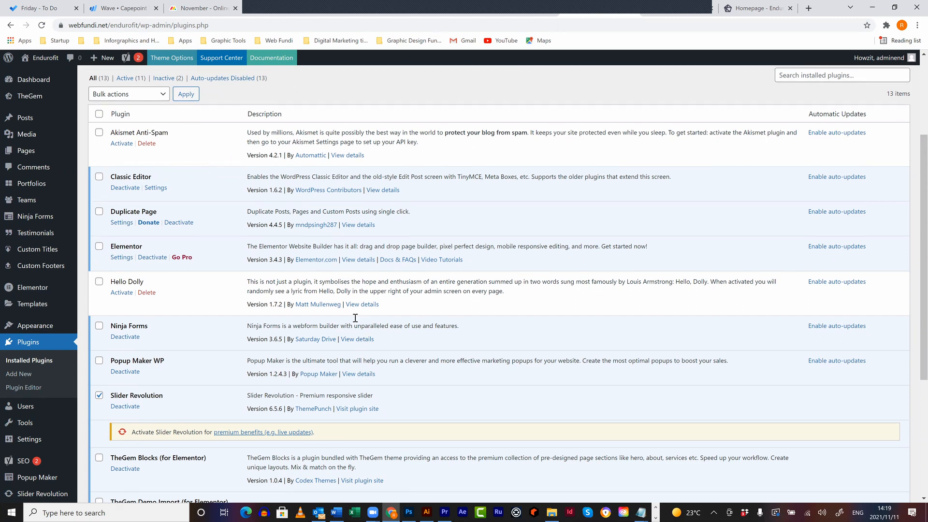
scroll(475, 241, "up", 1)
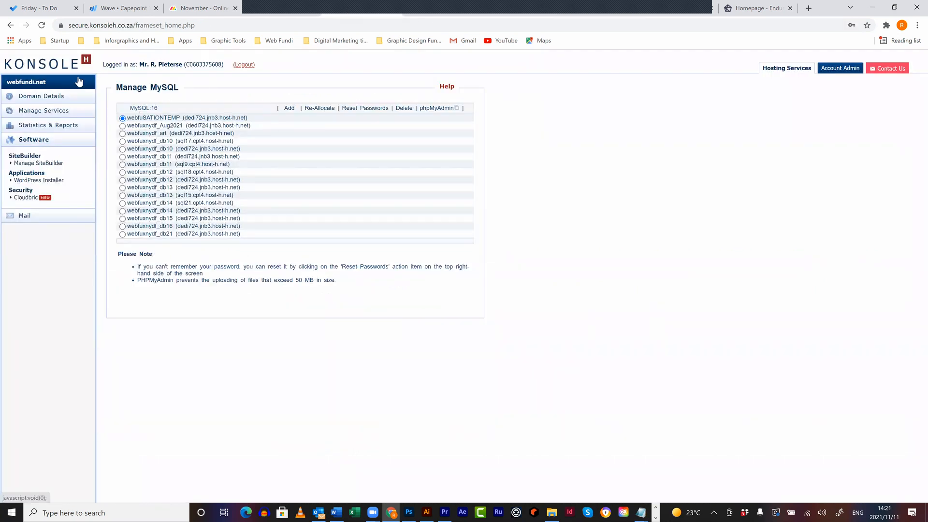
- Select the page path at the end of the Konsole H Manage MySQL address
left_click_drag(206, 26, 134, 23)
- Load the secure.konsoleh.co.za overview and open webfundi.net under server dedi724.jnb3.host-h.net
key("BackSpace")
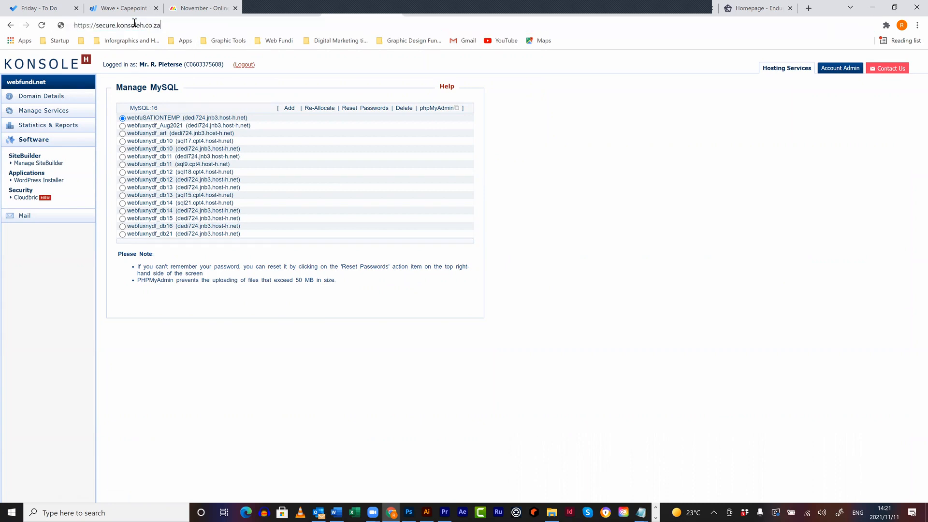
key("Return")
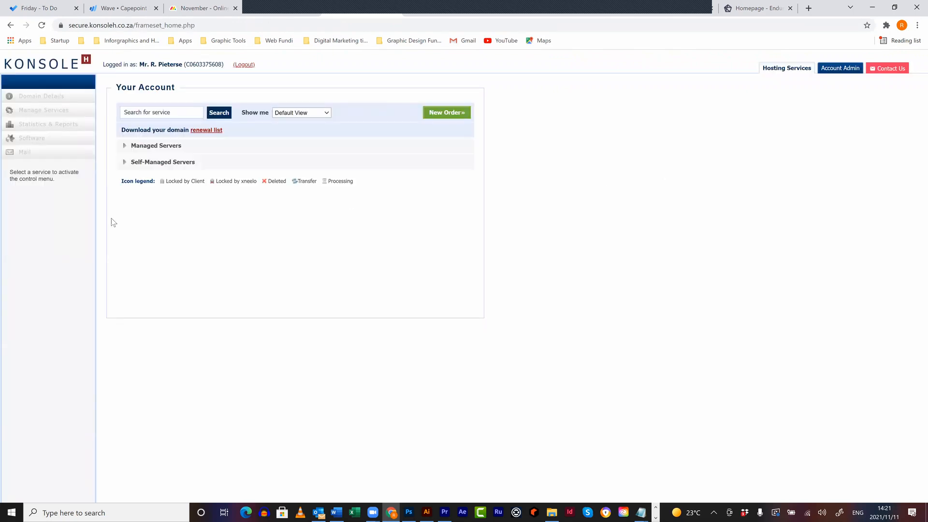
left_click(135, 146)
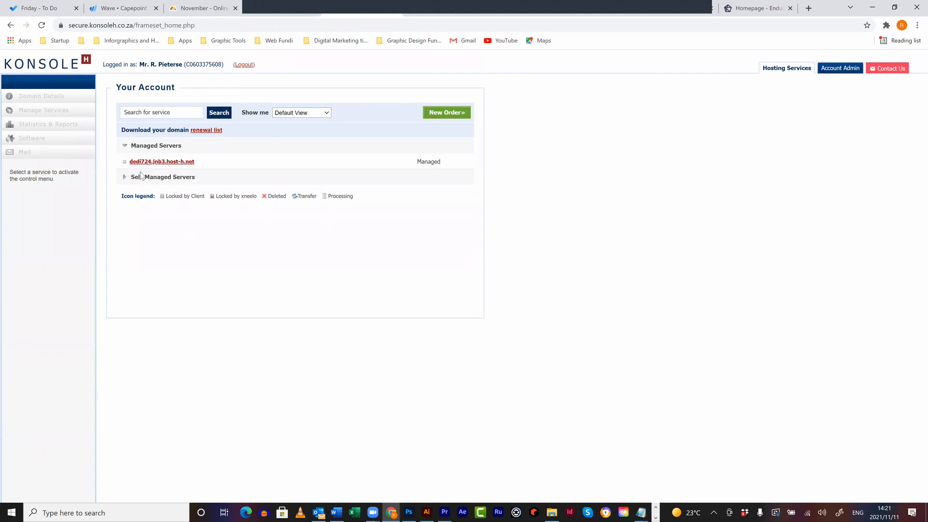
left_click(150, 163)
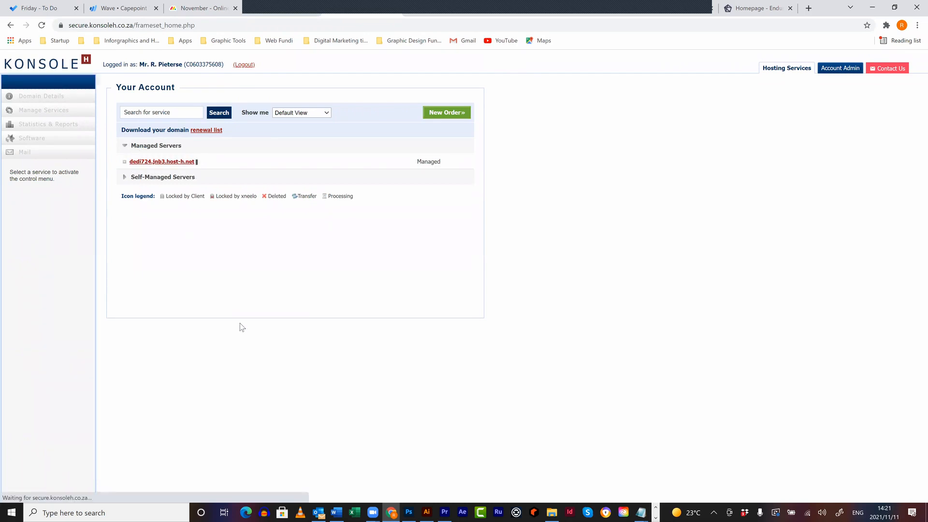
scroll(241, 327, "down", 1)
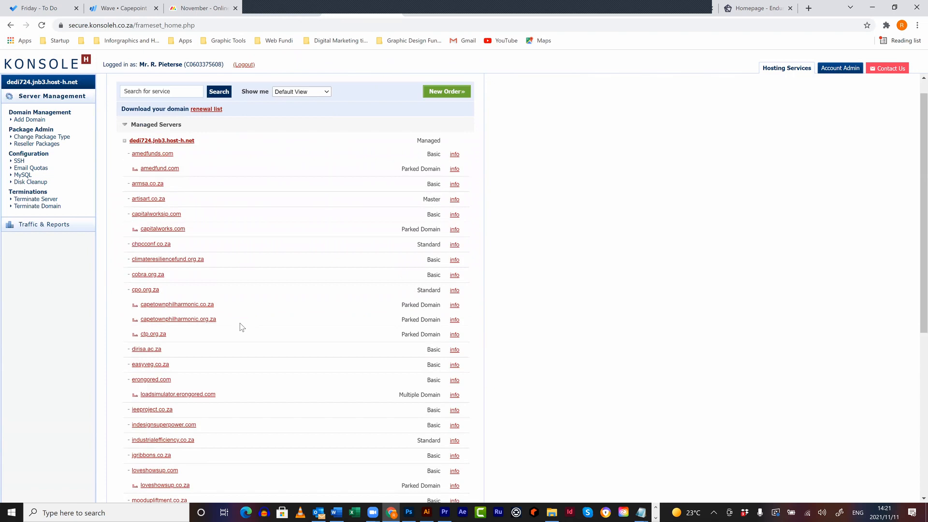
scroll(242, 327, "down", 5)
scroll(307, 322, "down", 1)
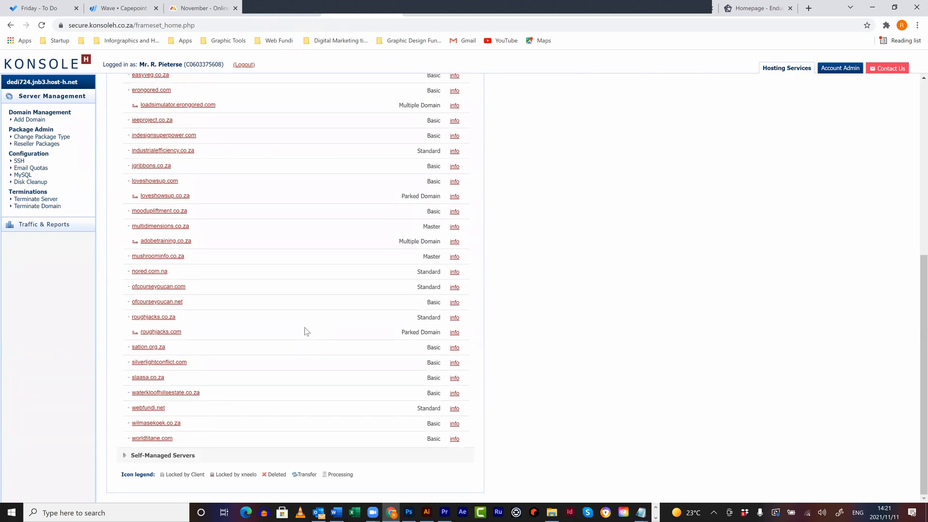
left_click(151, 410)
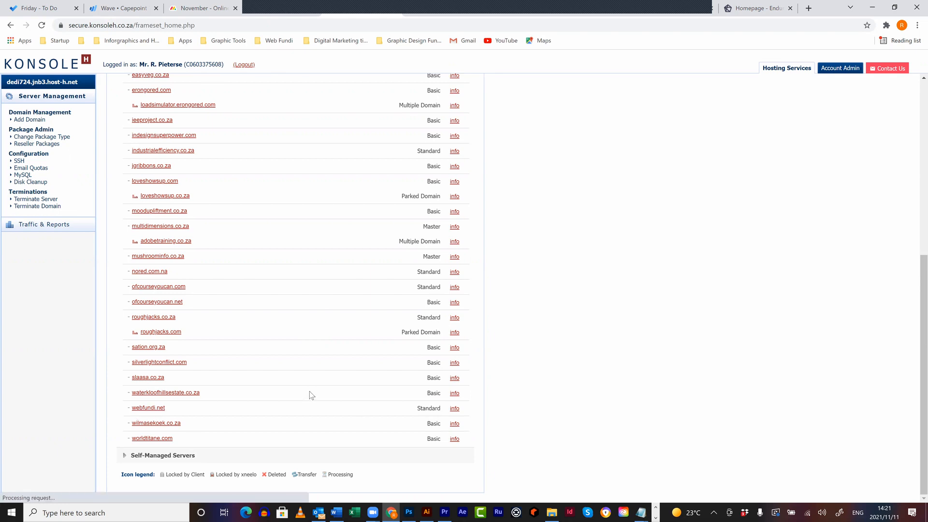
left_click(147, 410)
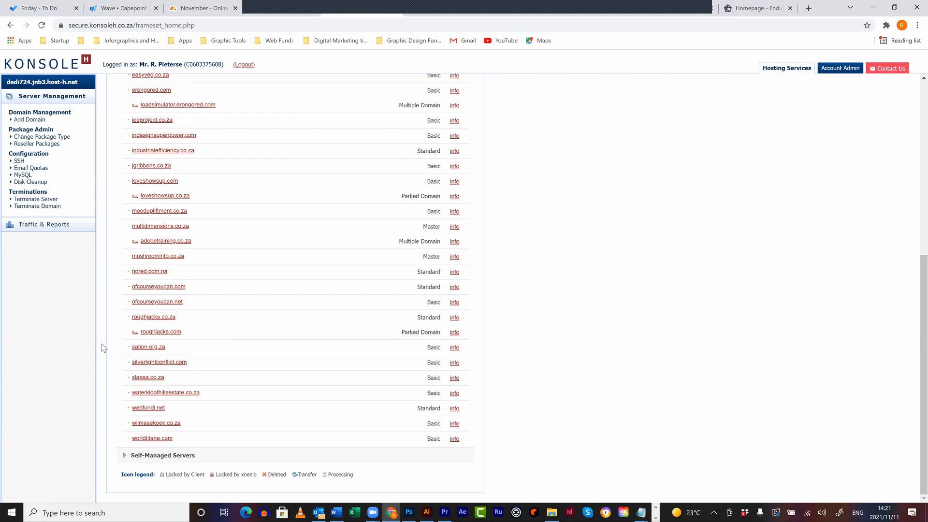
- Show webfundi.net's Domain Details and expand its Software section
left_click(148, 409)
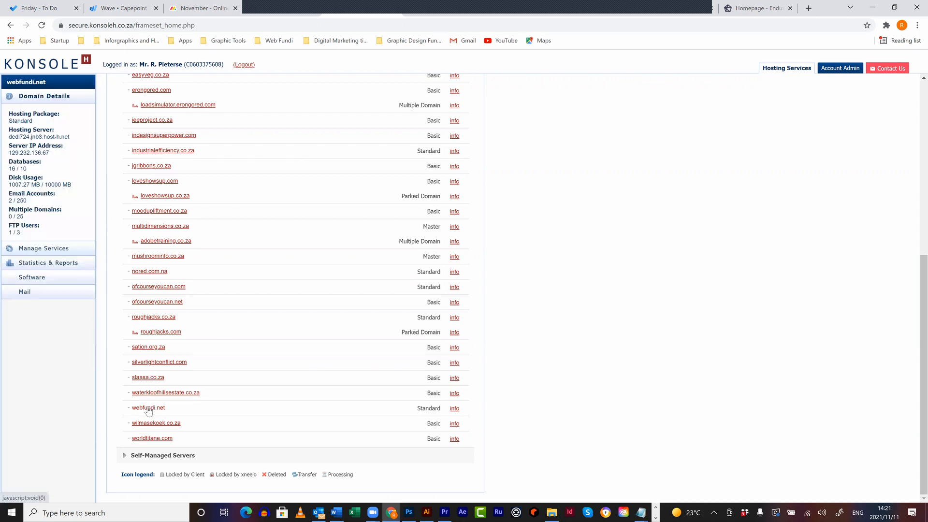
left_click(48, 278)
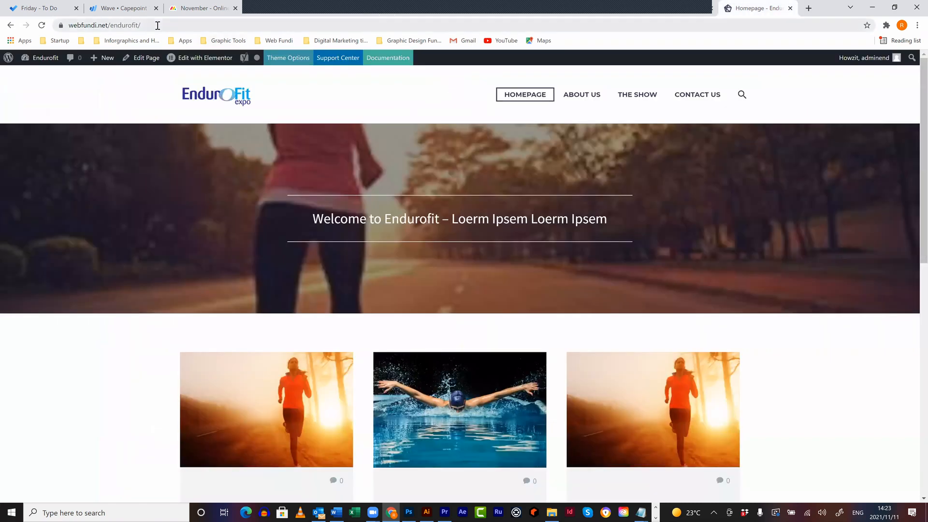
- Load tanjuncapital.com/ in a new tab, discarding the homepage2 autocomplete
left_click(157, 26)
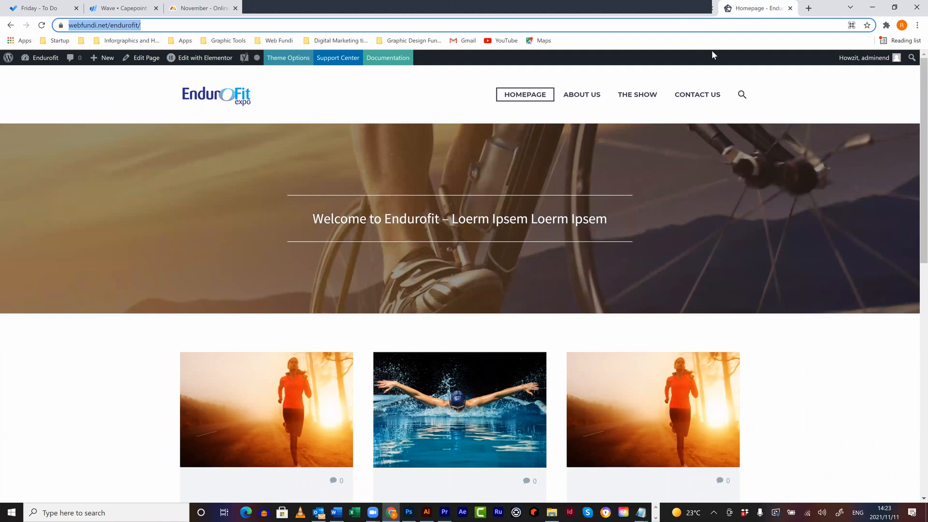
left_click(809, 8)
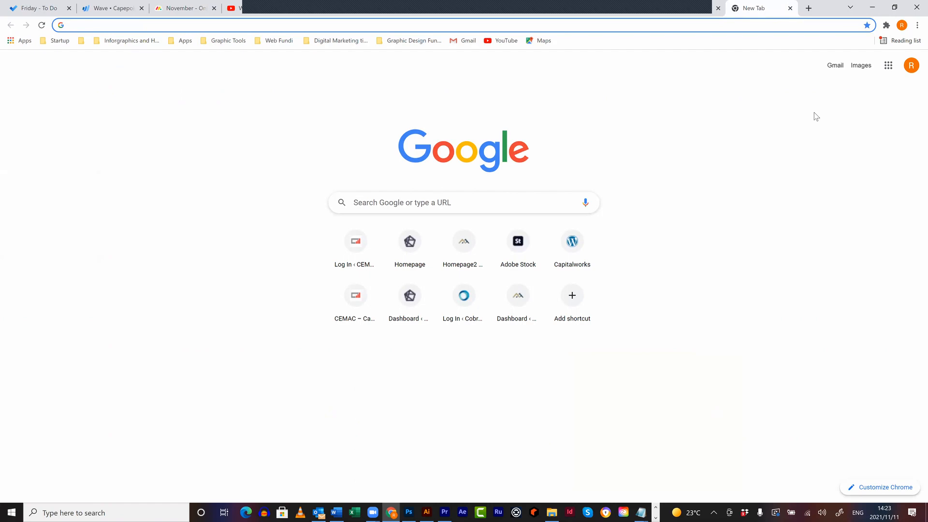
type("j")
key("BackSpace")
type("t")
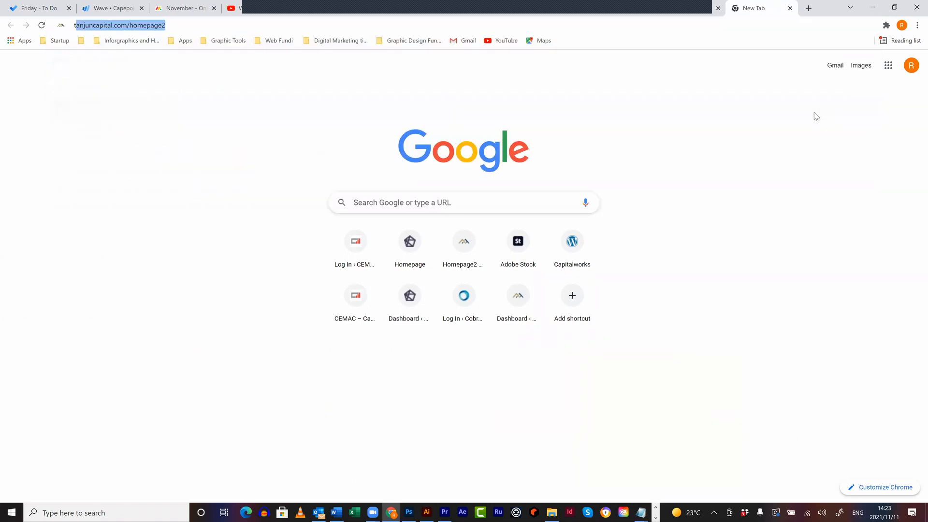
type("anjun")
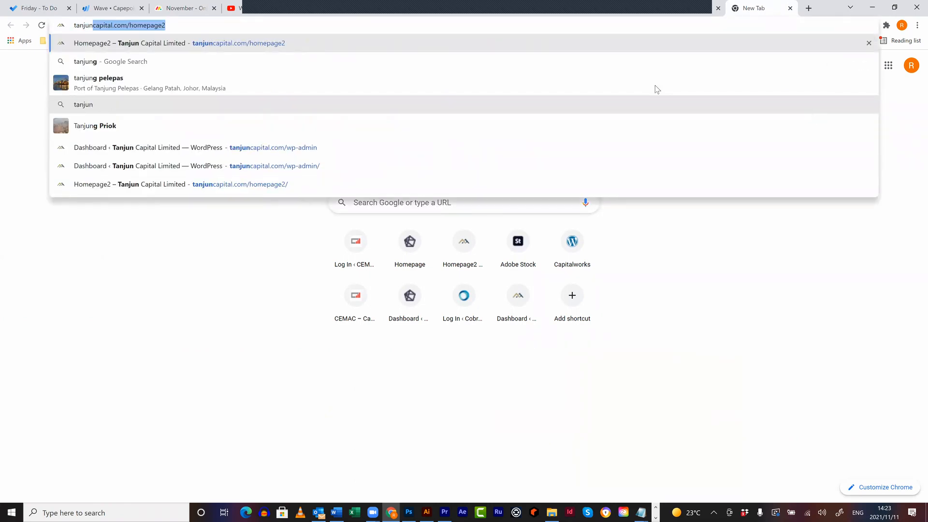
type("capital.com/")
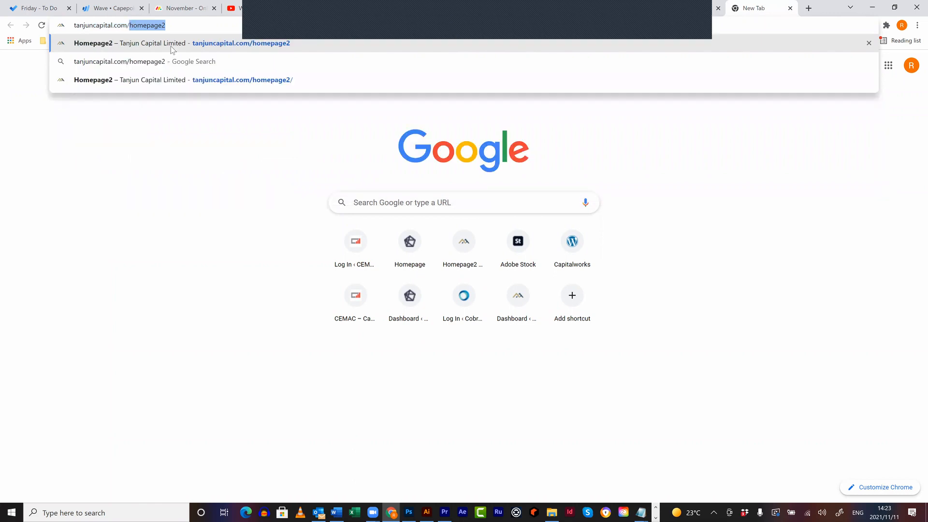
key("BackSpace")
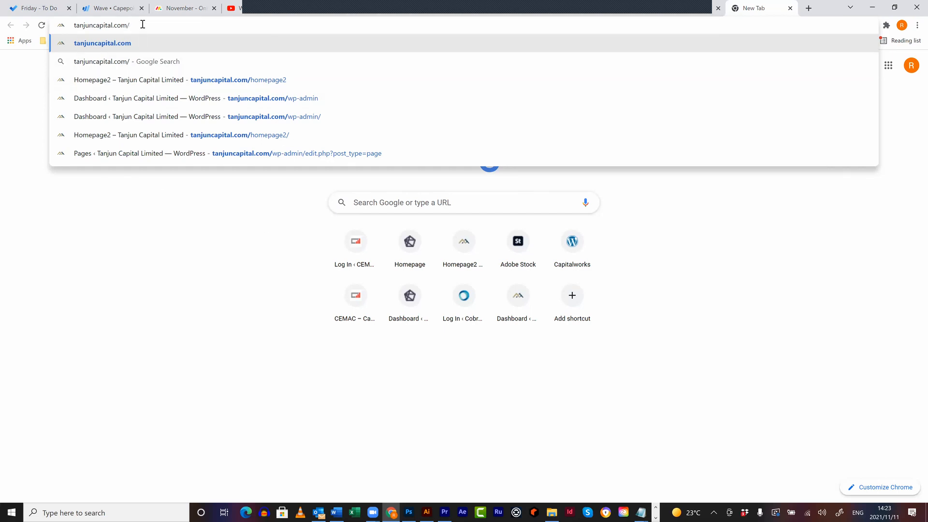
key("Return")
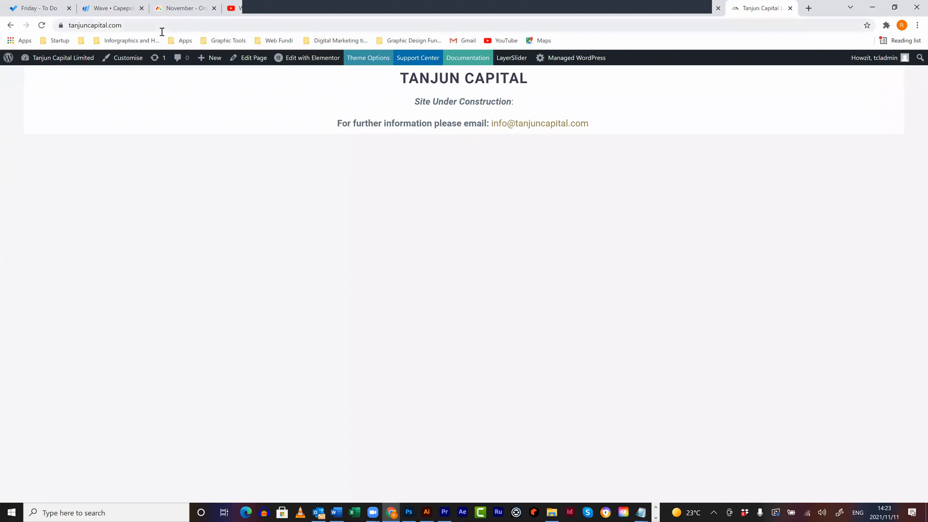
left_click(176, 25)
- Load tanjuncapital.com/homepage2 and browse its Team page
left_click(176, 25)
type("/homepage2")
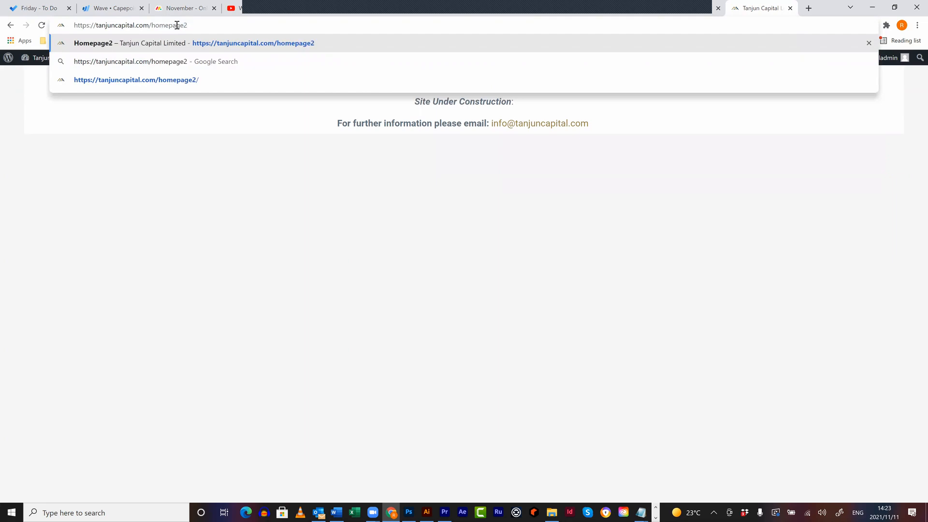
key("Return")
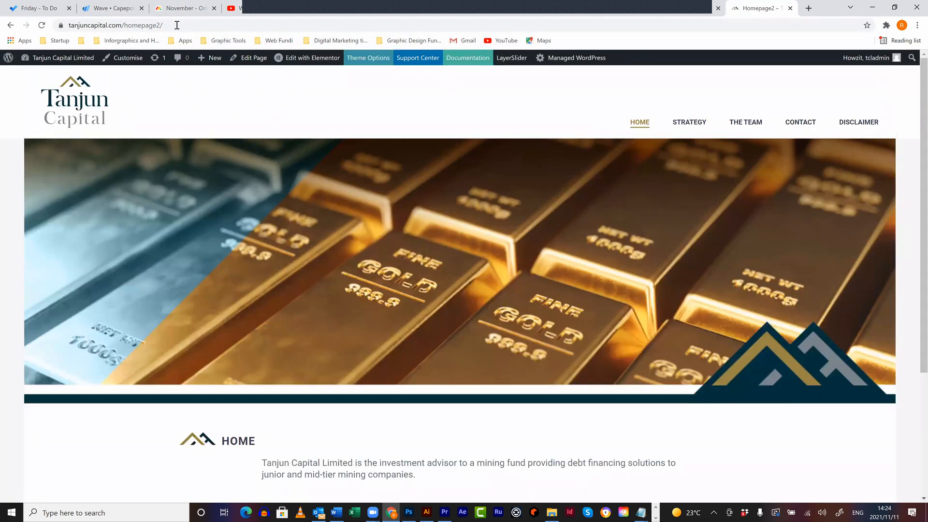
left_click(740, 124)
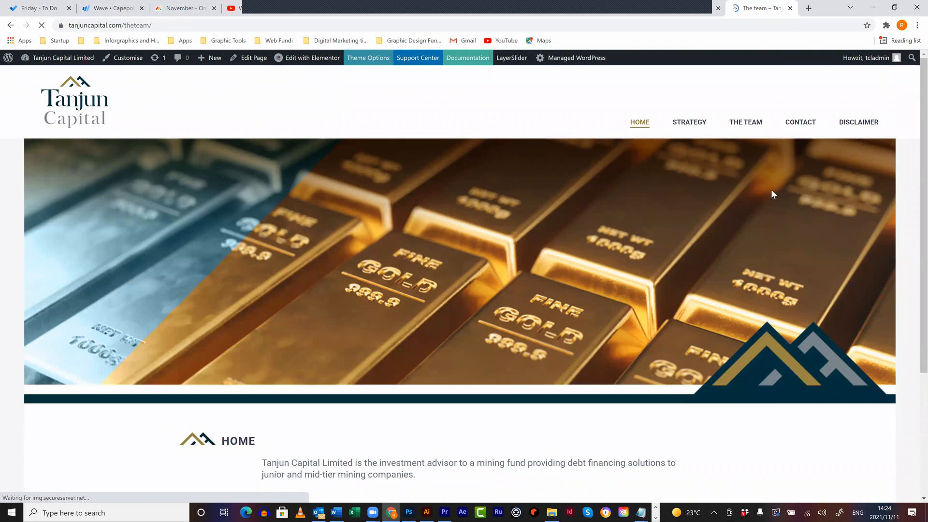
scroll(749, 194, "down", 5)
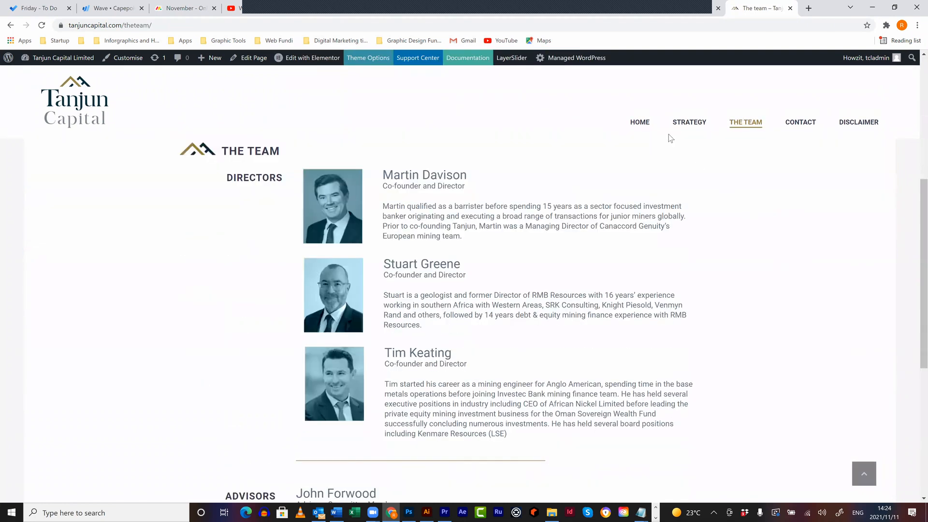
scroll(677, 130, "up", 5)
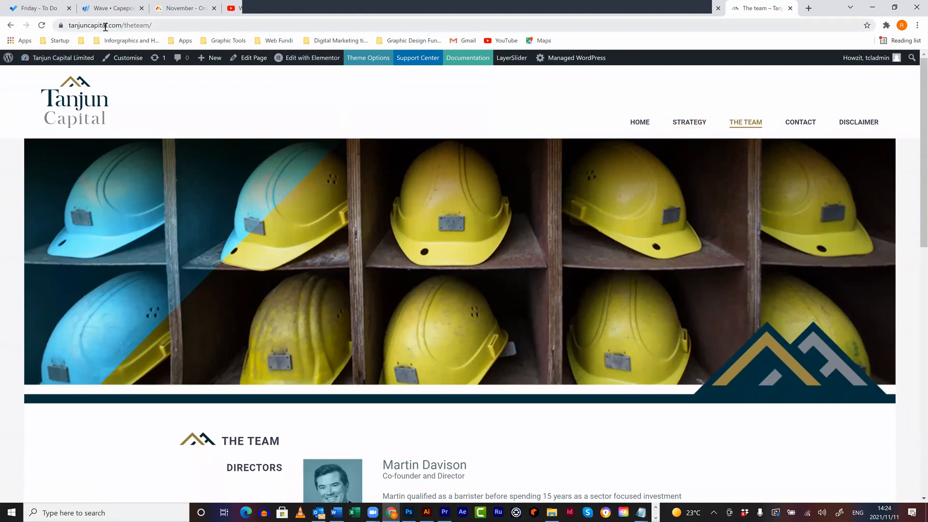
- Back in the Endurofit admin, open Appearance > Customise
left_click(562, 14)
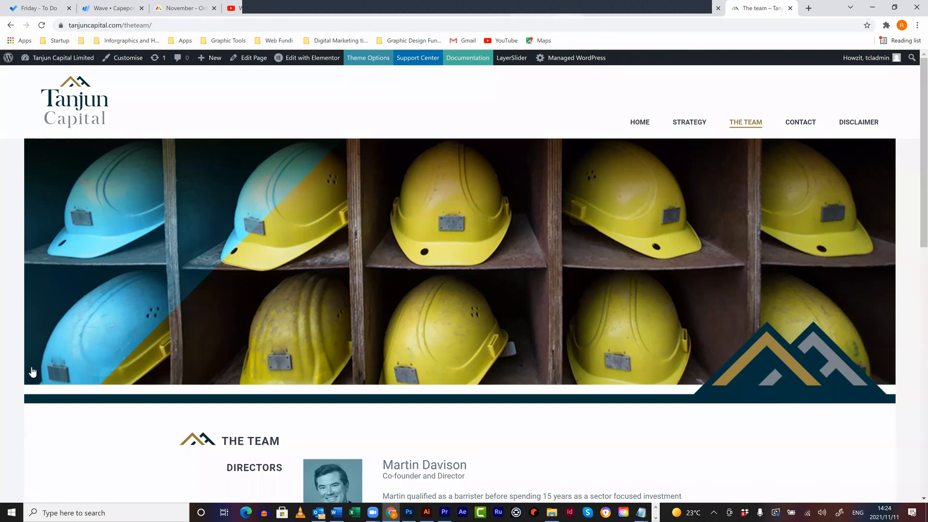
mouse_move(40, 331)
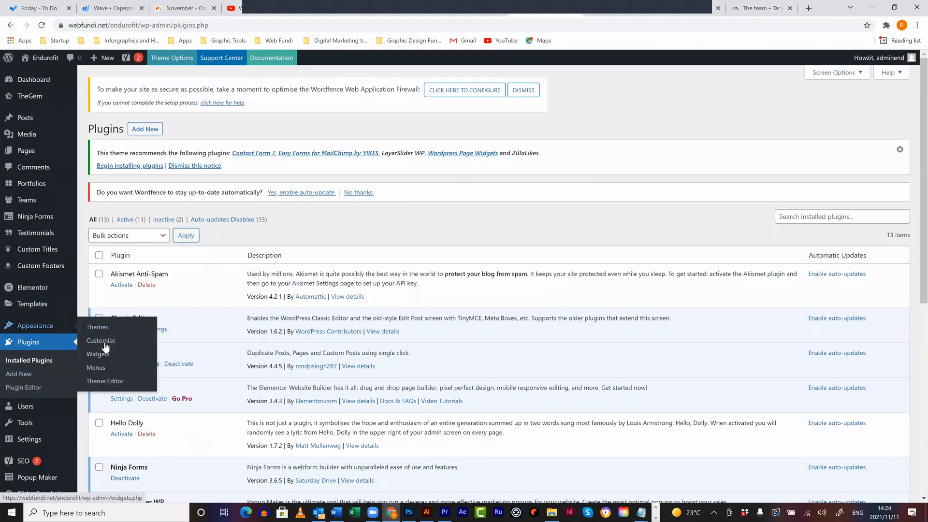
left_click(101, 341)
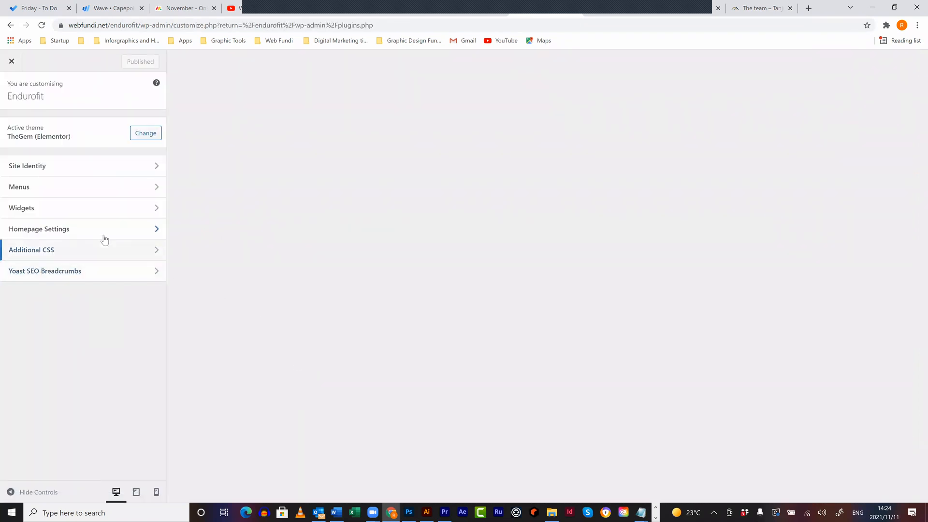
left_click(105, 229)
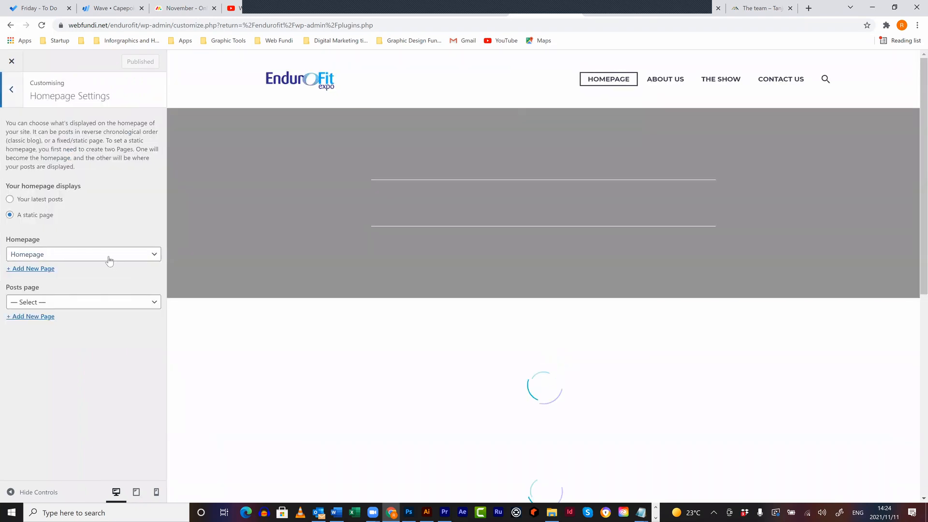
left_click(109, 261)
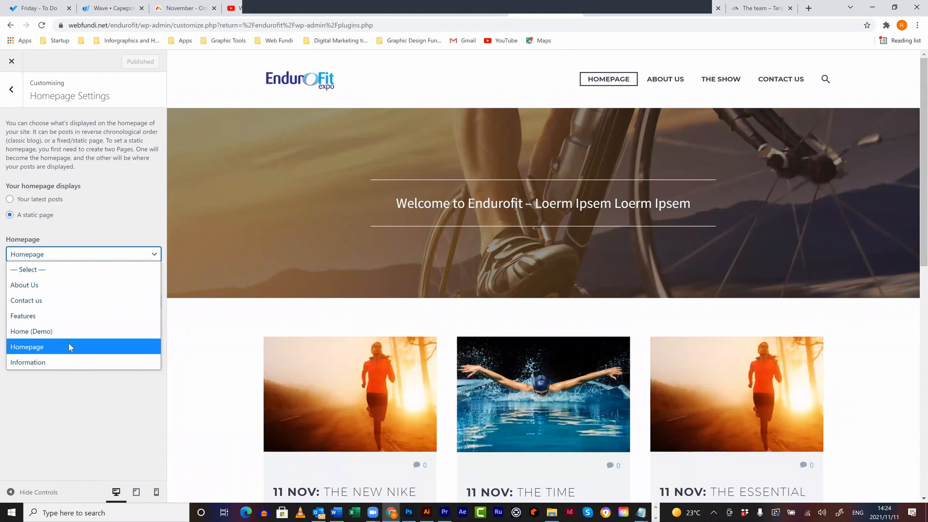
left_click(587, 170)
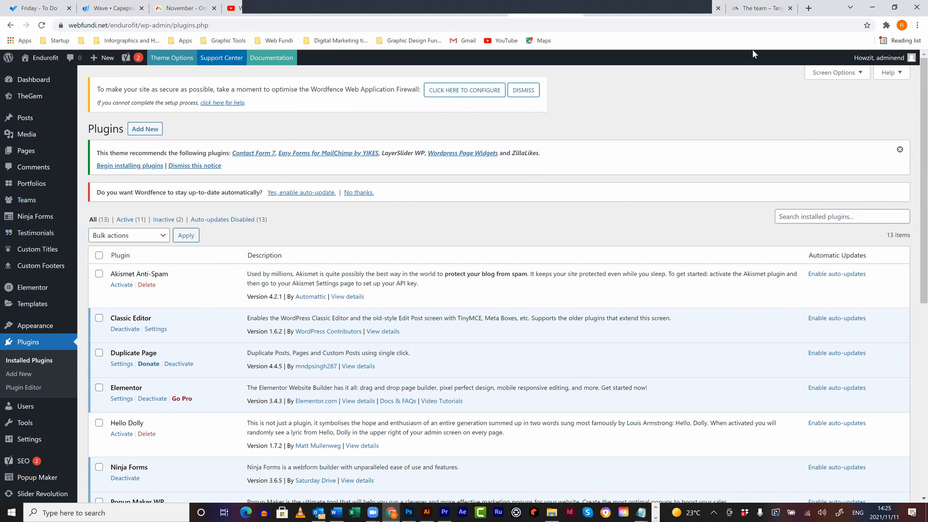
- Load multidimensions.co.za in the Tanjun tab to view the CEMAC site
left_click(744, 11)
left_click(729, 26)
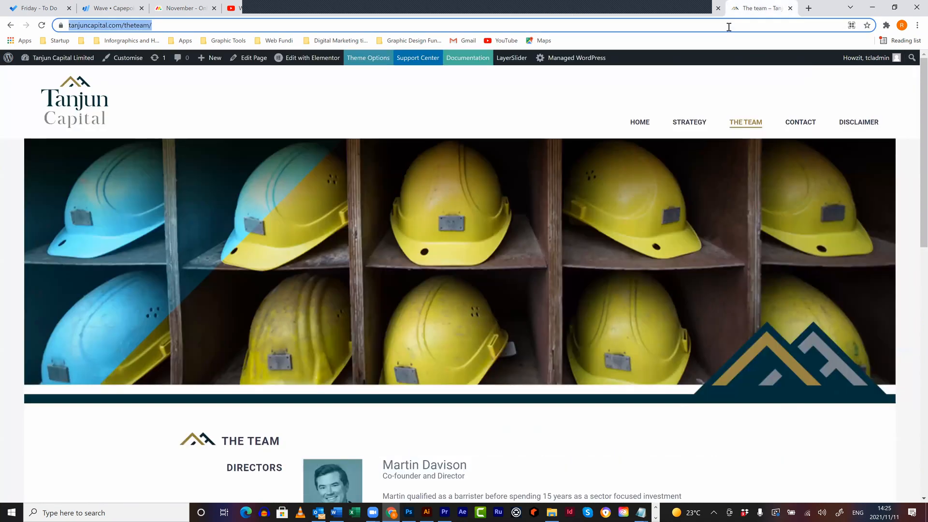
type("multidimensions.co.za/cema")
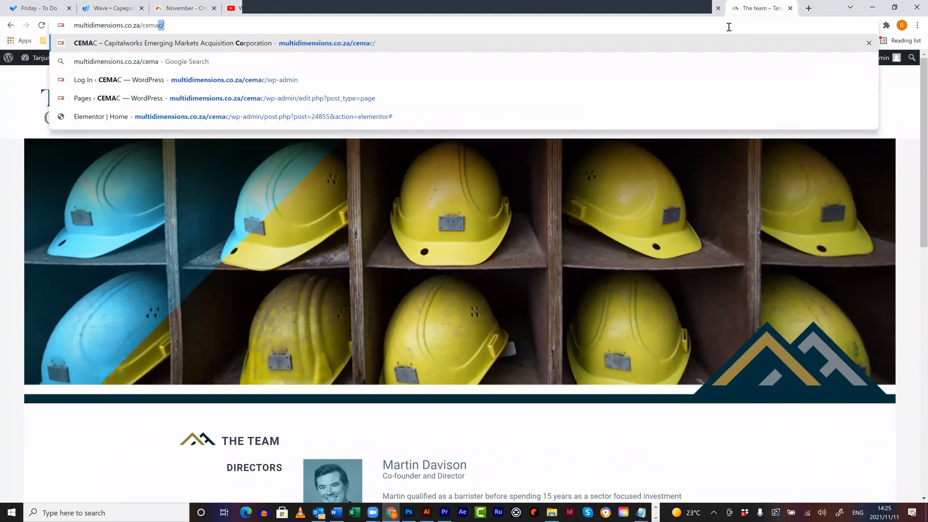
key("Return")
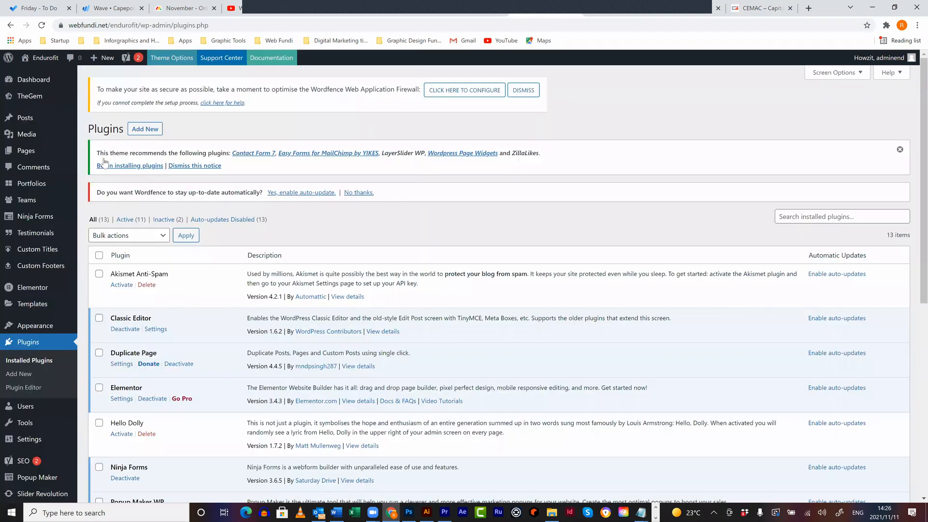
- Open the Homepage from the All Pages list in Elementor and preview it at tablet width
mouse_move(36, 154)
left_click(137, 169)
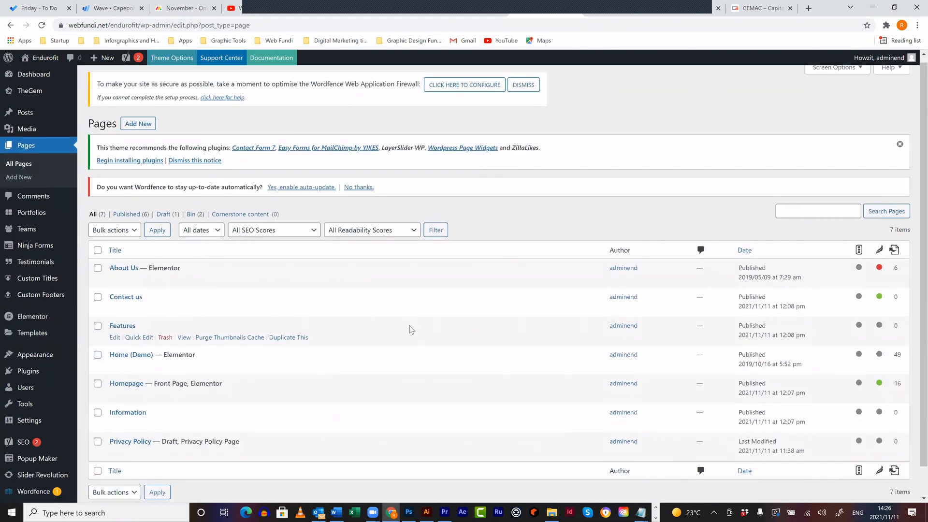
scroll(410, 330, "down", 1)
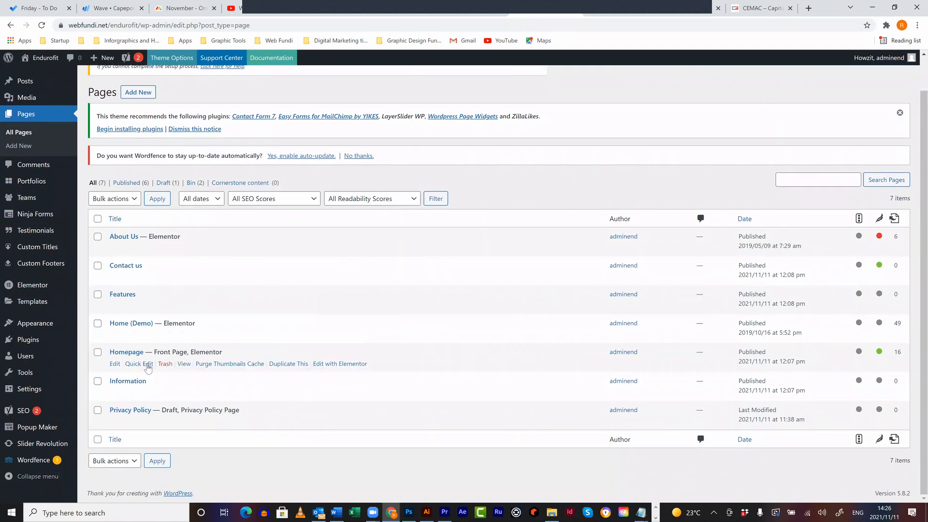
left_click(363, 364)
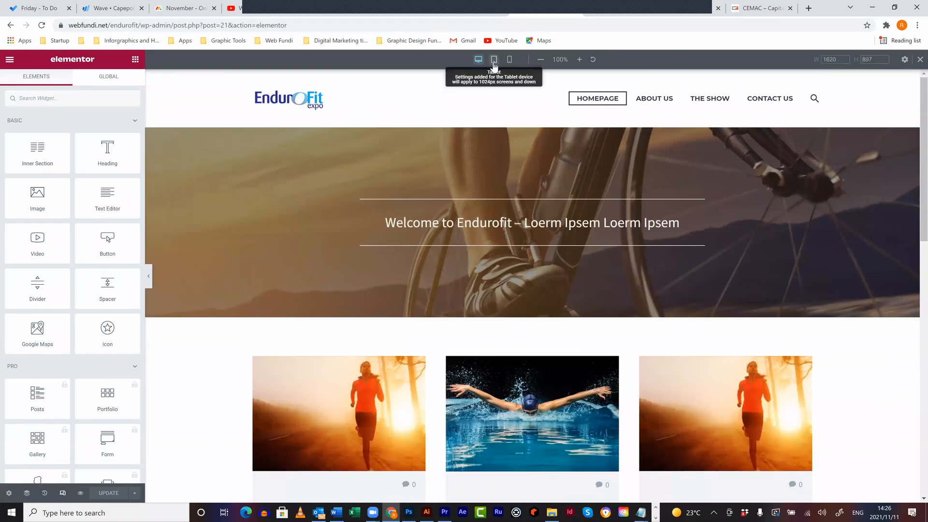
left_click(493, 60)
scroll(636, 178, "down", 1)
scroll(636, 177, "down", 10)
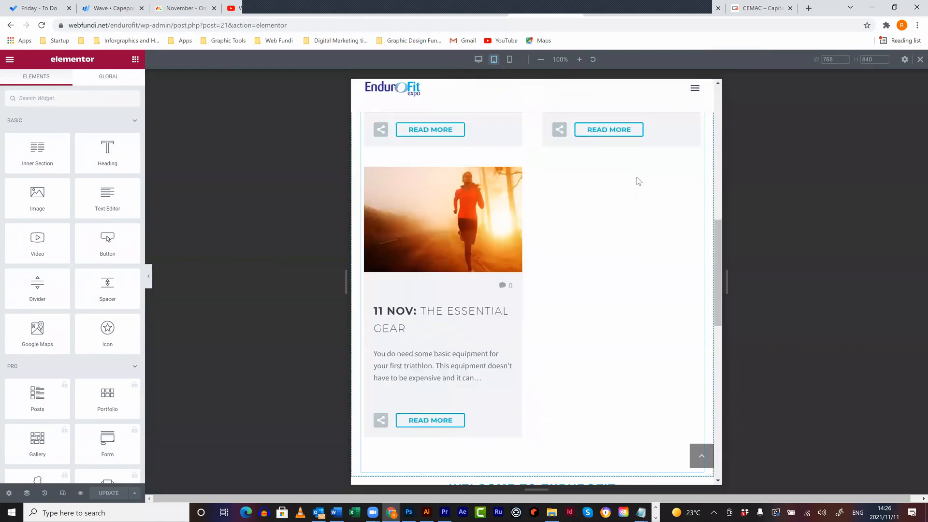
scroll(637, 179, "down", 6)
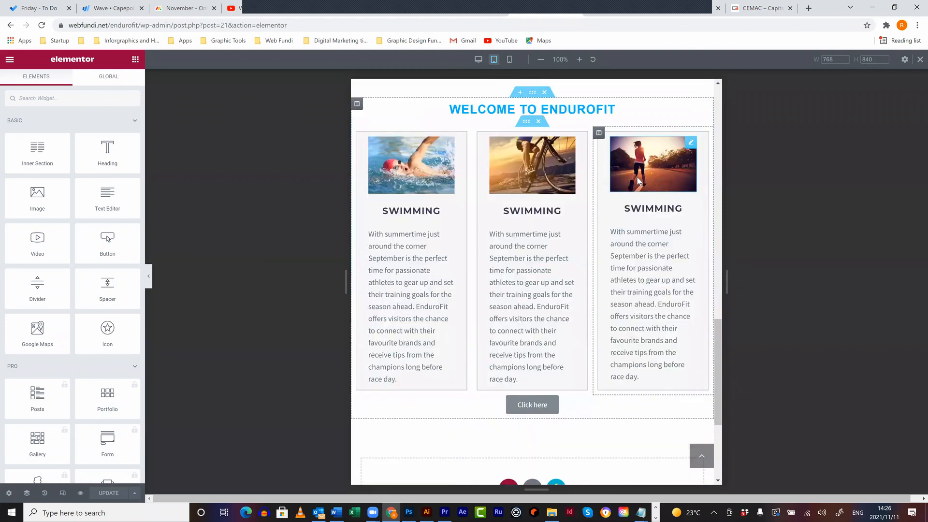
scroll(592, 96, "up", 20)
left_click(510, 60)
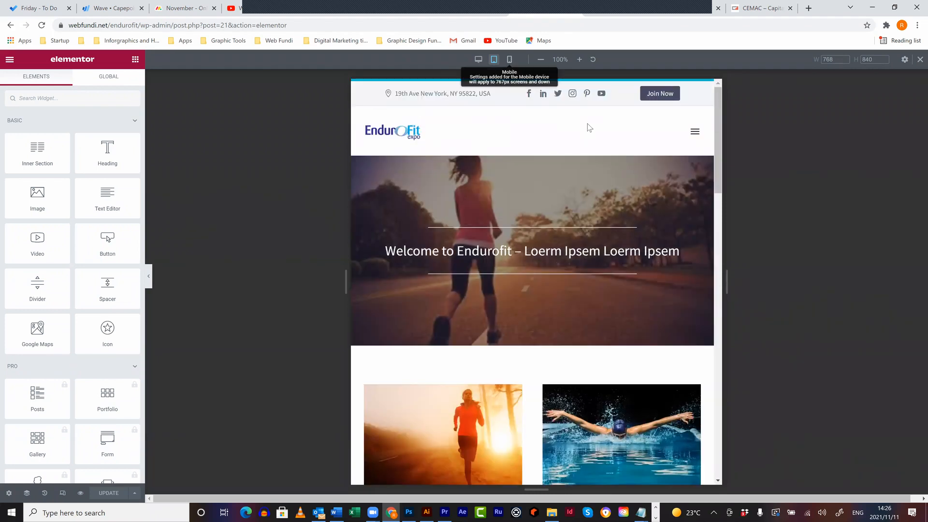
scroll(623, 152, "down", 10)
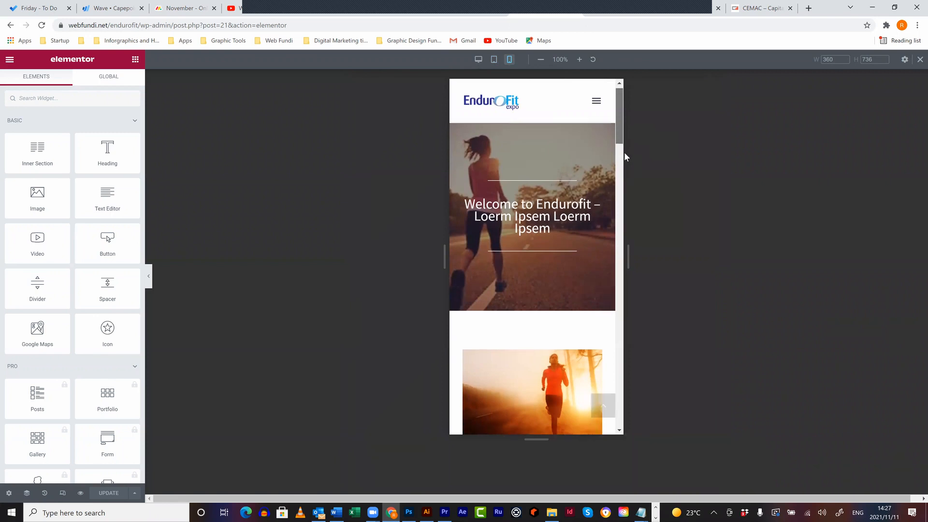
scroll(624, 243, "down", 15)
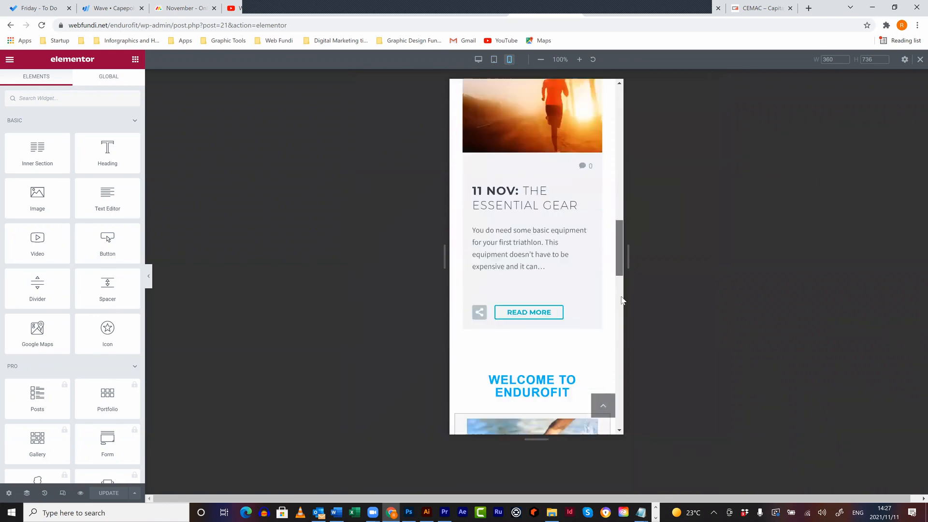
scroll(616, 405, "down", 5)
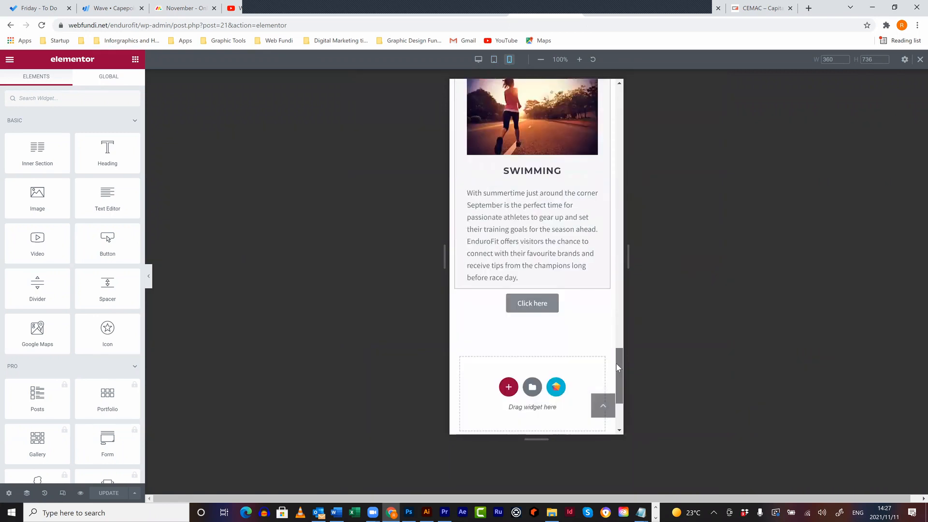
scroll(618, 266, "up", 5)
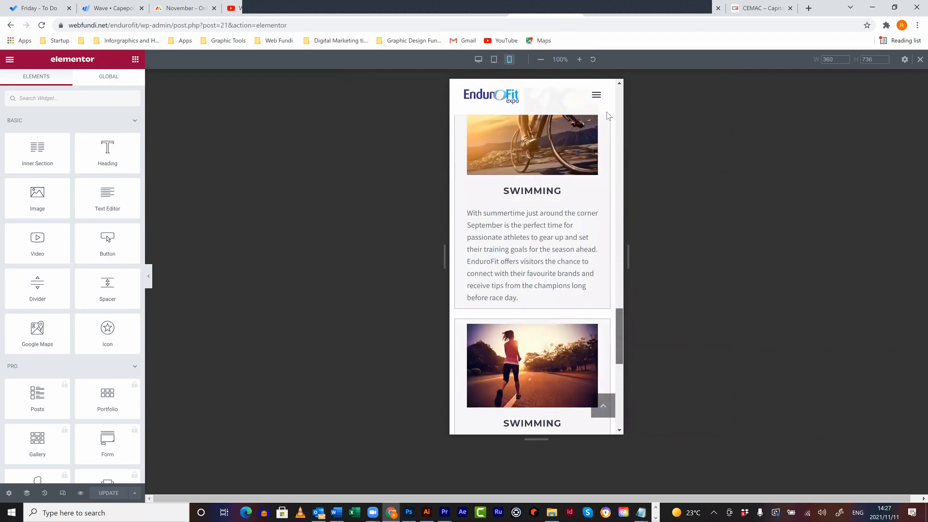
scroll(607, 111, "up", 20)
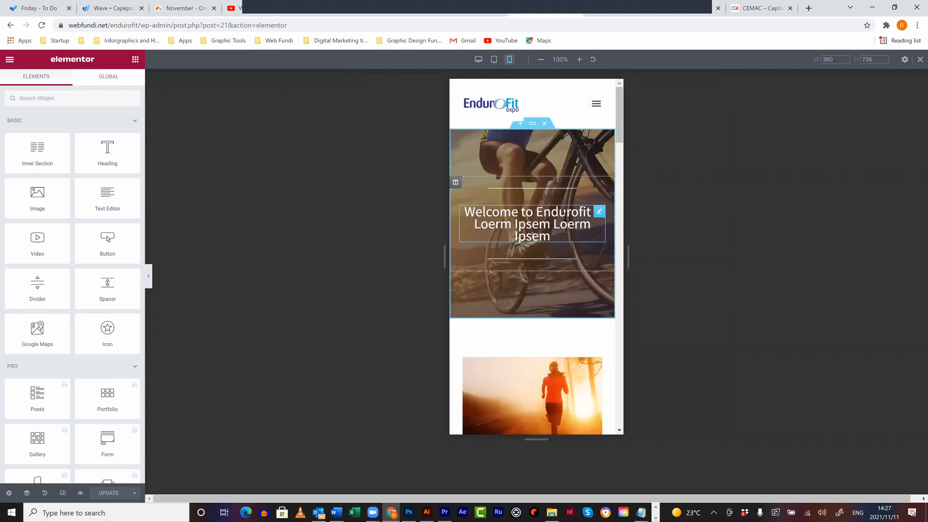
left_click(494, 60)
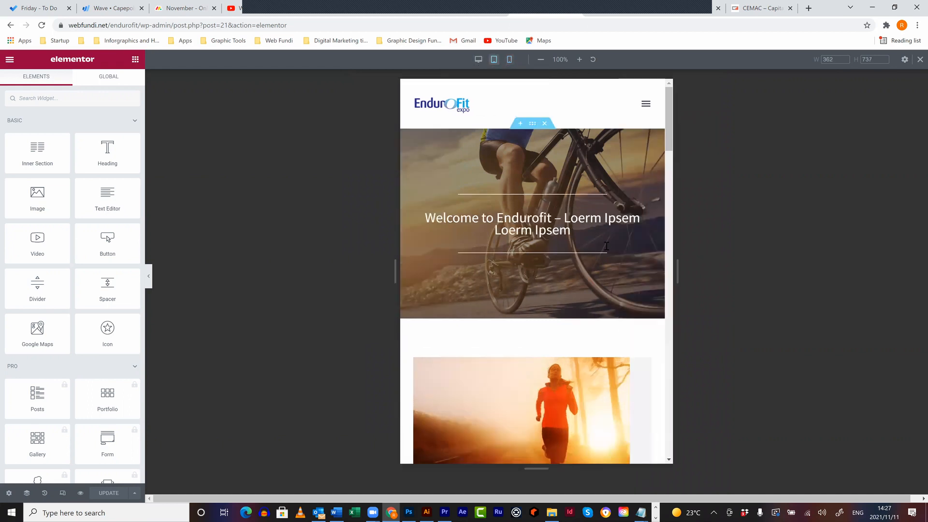
left_click(479, 60)
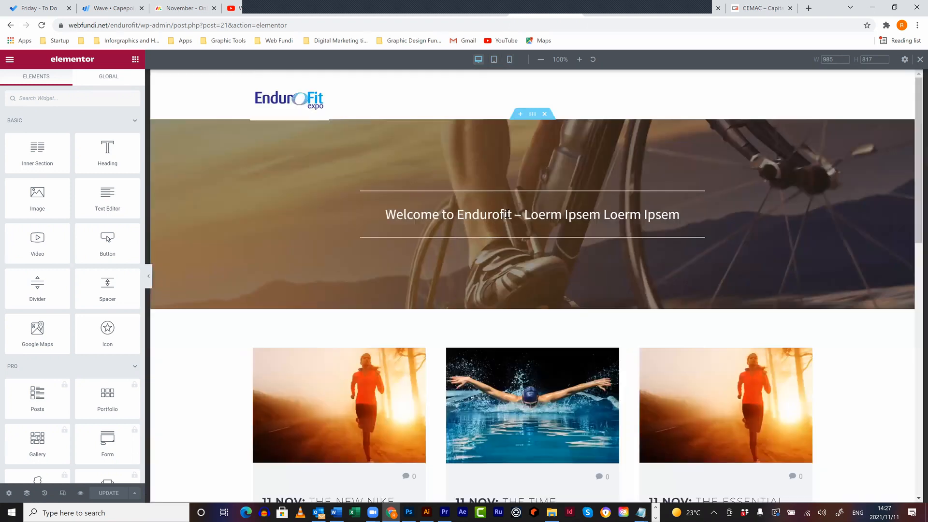